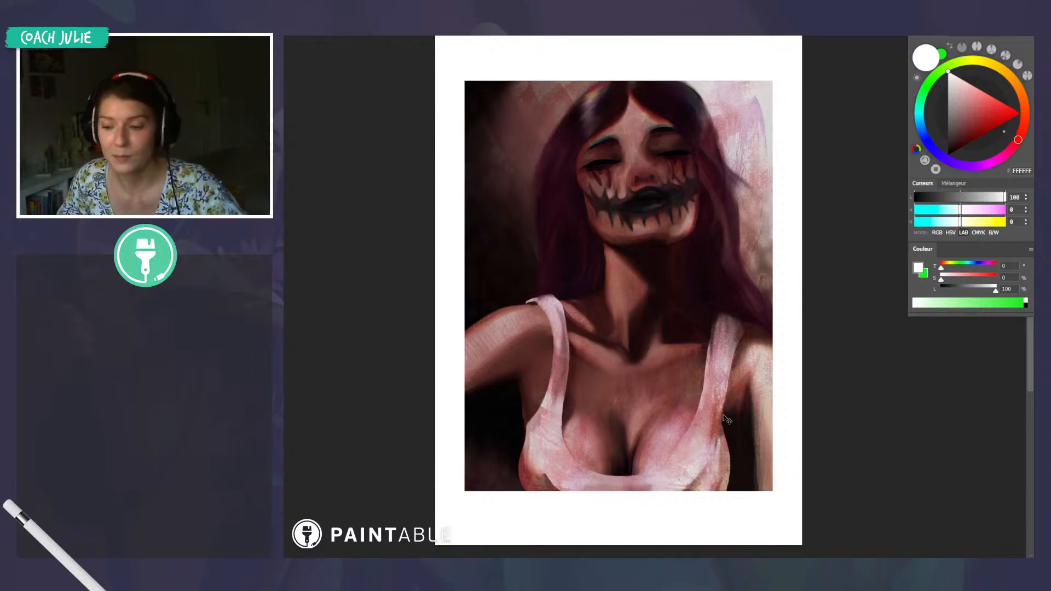
Examine the overall lighting and composition of the painted portrait from hair to torso
{"action": "scroll", "coordinate": [756, 429], "scroll_direction": "down", "scroll_amount": 1}
{"action": "scroll", "coordinate": [754, 424], "scroll_direction": "left", "scroll_amount": 2}
{"action": "scroll", "coordinate": [754, 426], "scroll_direction": "up", "scroll_amount": 1}
{"action": "scroll", "coordinate": [755, 425], "scroll_direction": "right", "scroll_amount": 2}
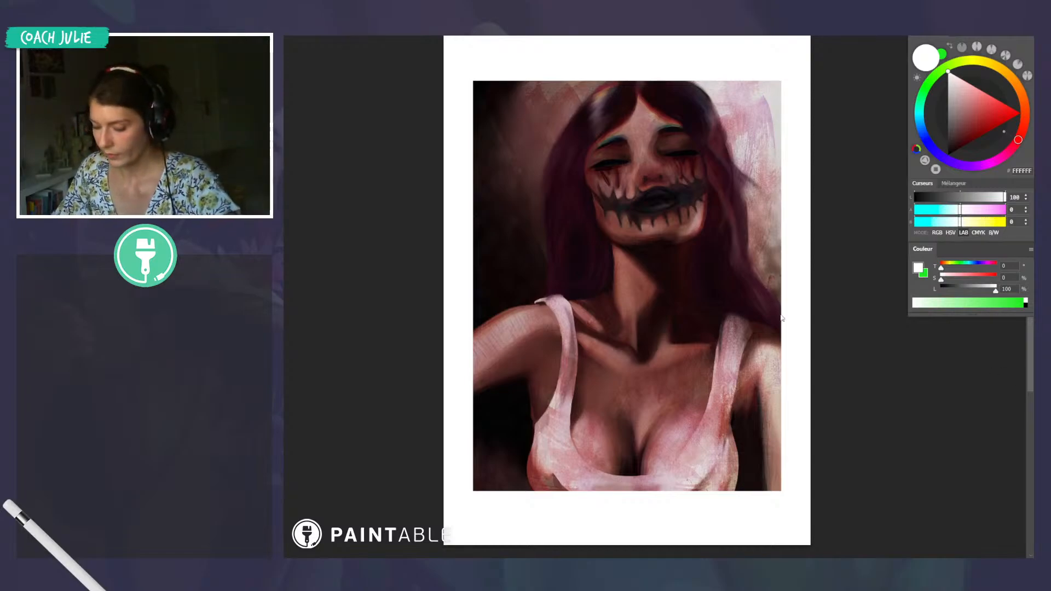
{"action": "left_click_drag", "start_coordinate": [718, 302], "coordinate": [760, 326]}
{"action": "scroll", "coordinate": [696, 331], "scroll_direction": "up", "scroll_amount": 2}
{"action": "left_click_drag", "start_coordinate": [696, 338], "coordinate": [697, 330]}
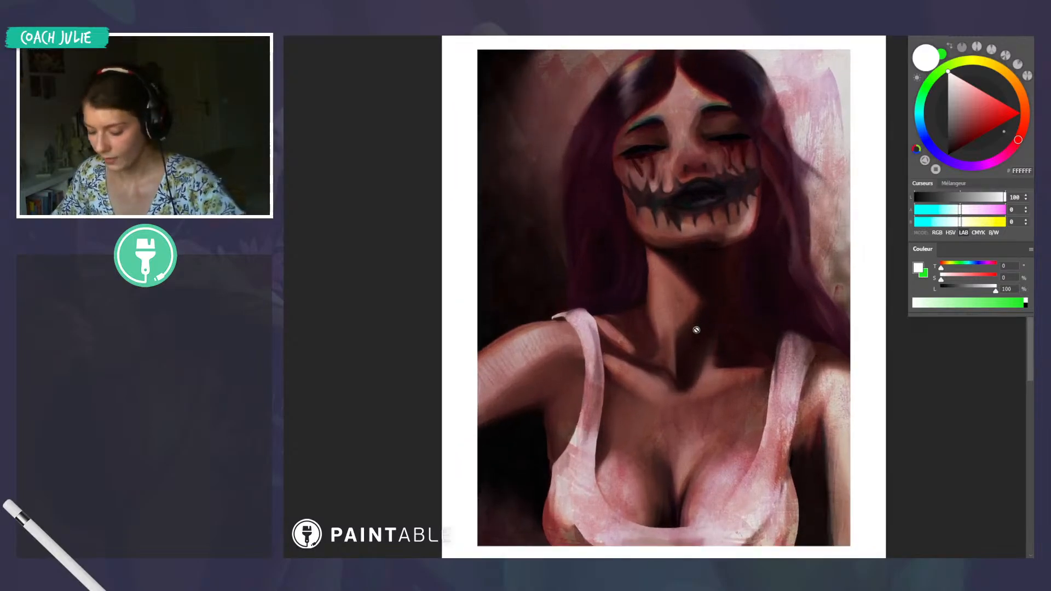
{"action": "scroll", "coordinate": [696, 330], "scroll_direction": "down", "scroll_amount": 1}
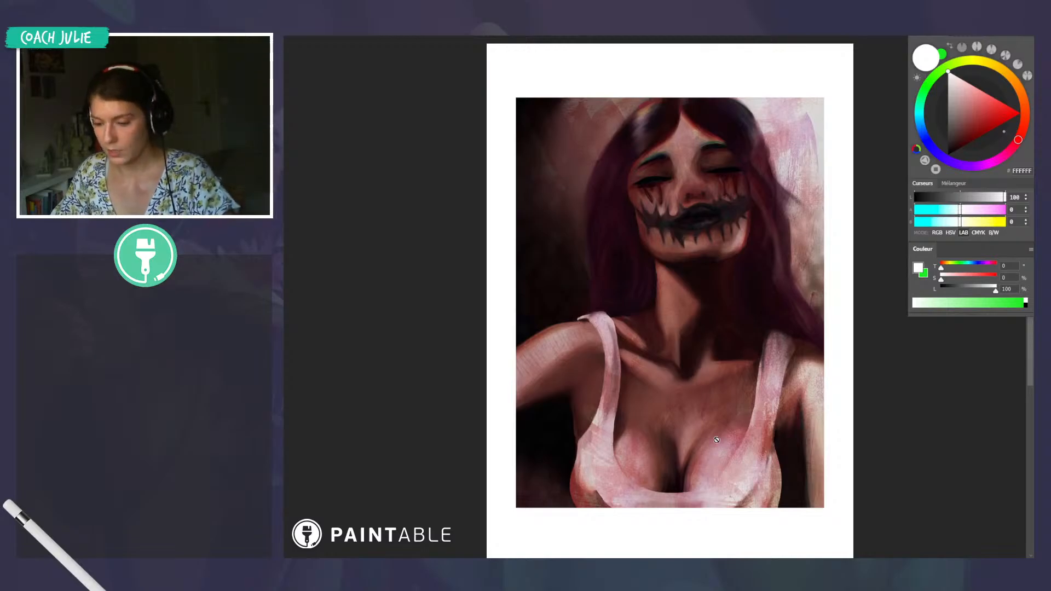
{"action": "scroll", "coordinate": [688, 398], "scroll_direction": "up", "scroll_amount": 1}
{"action": "scroll", "coordinate": [688, 398], "scroll_direction": "up", "scroll_amount": 1}
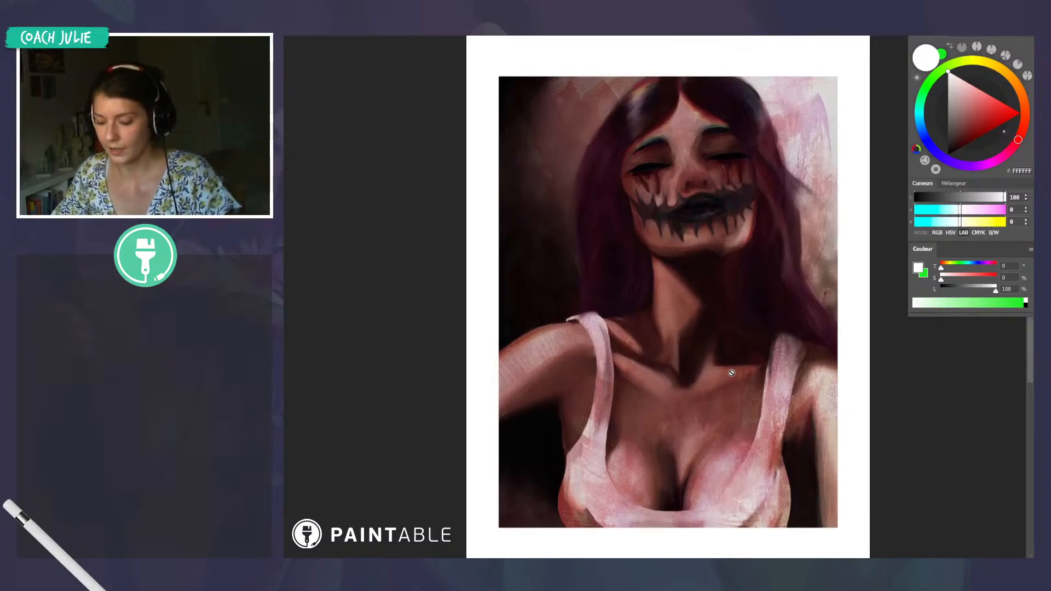
Examine the portrait's face makeup, jaw and neck up close against the whole figure
{"action": "scroll", "coordinate": [731, 373], "scroll_direction": "up", "scroll_amount": 3}
{"action": "scroll", "coordinate": [698, 155], "scroll_direction": "up", "scroll_amount": 4}
{"action": "scroll", "coordinate": [697, 154], "scroll_direction": "up", "scroll_amount": 1}
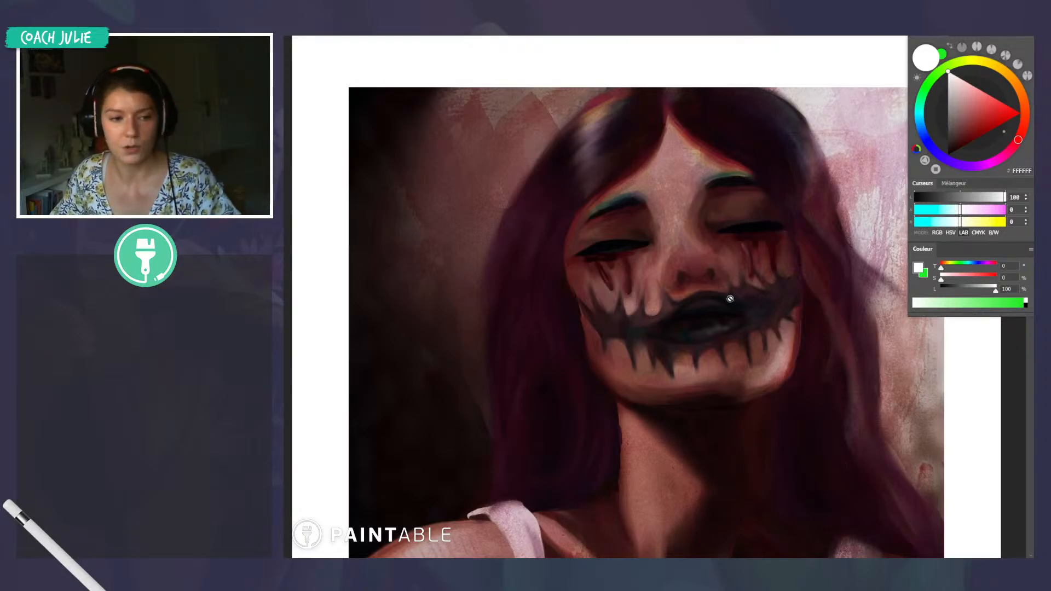
{"action": "scroll", "coordinate": [668, 302], "scroll_direction": "down", "scroll_amount": 3}
{"action": "scroll", "coordinate": [681, 298], "scroll_direction": "down", "scroll_amount": 4}
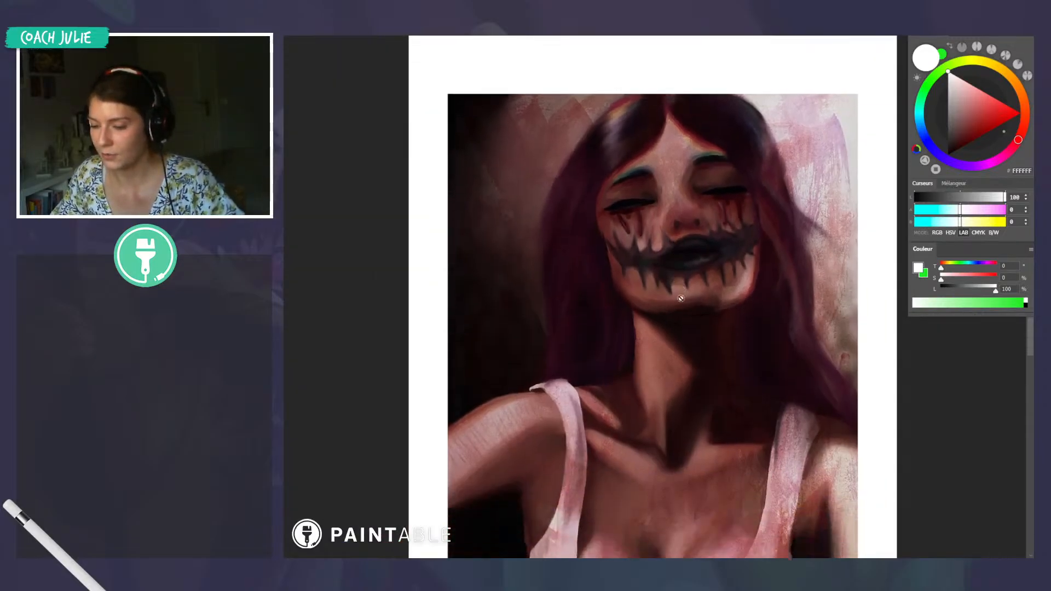
{"action": "scroll", "coordinate": [681, 298], "scroll_direction": "down", "scroll_amount": 2}
{"action": "scroll", "coordinate": [690, 299], "scroll_direction": "left", "scroll_amount": 2}
{"action": "scroll", "coordinate": [690, 299], "scroll_direction": "up", "scroll_amount": 3}
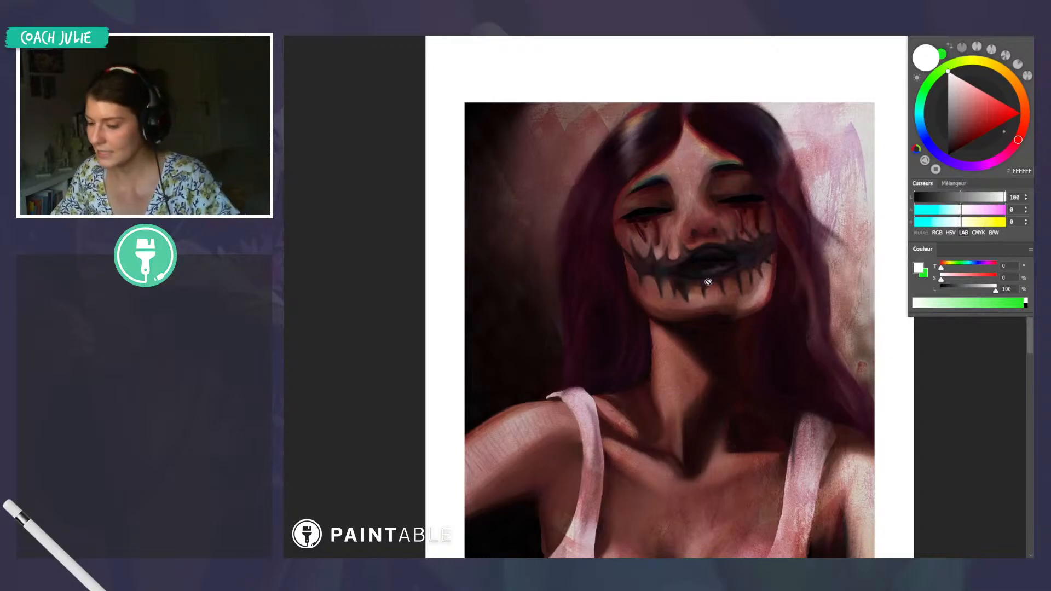
{"action": "scroll", "coordinate": [708, 281], "scroll_direction": "up", "scroll_amount": 2}
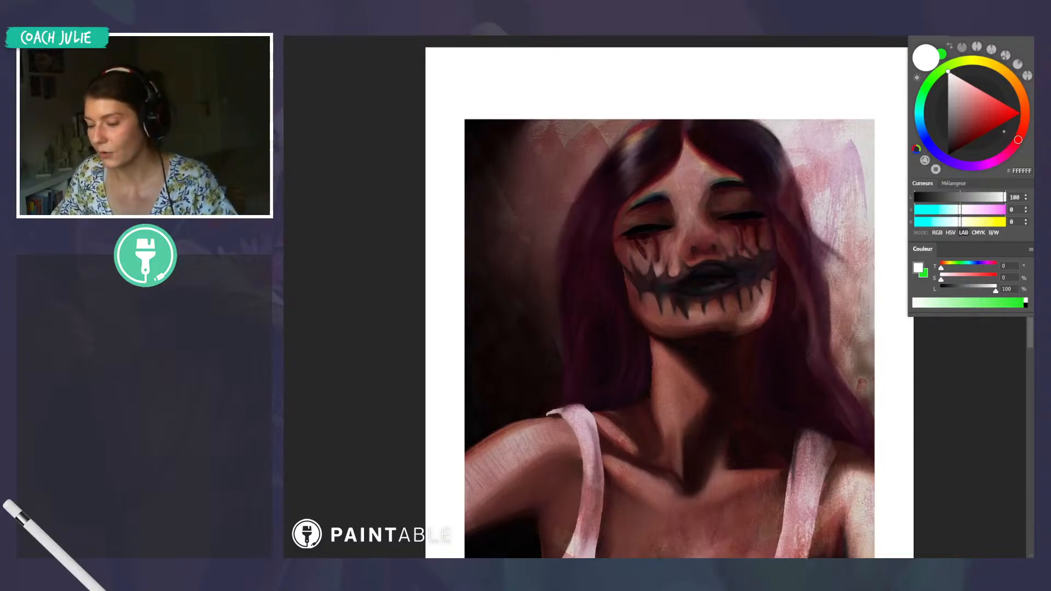
{"action": "scroll", "coordinate": [805, 274], "scroll_direction": "down", "scroll_amount": 4}
{"action": "scroll", "coordinate": [746, 298], "scroll_direction": "down", "scroll_amount": 2}
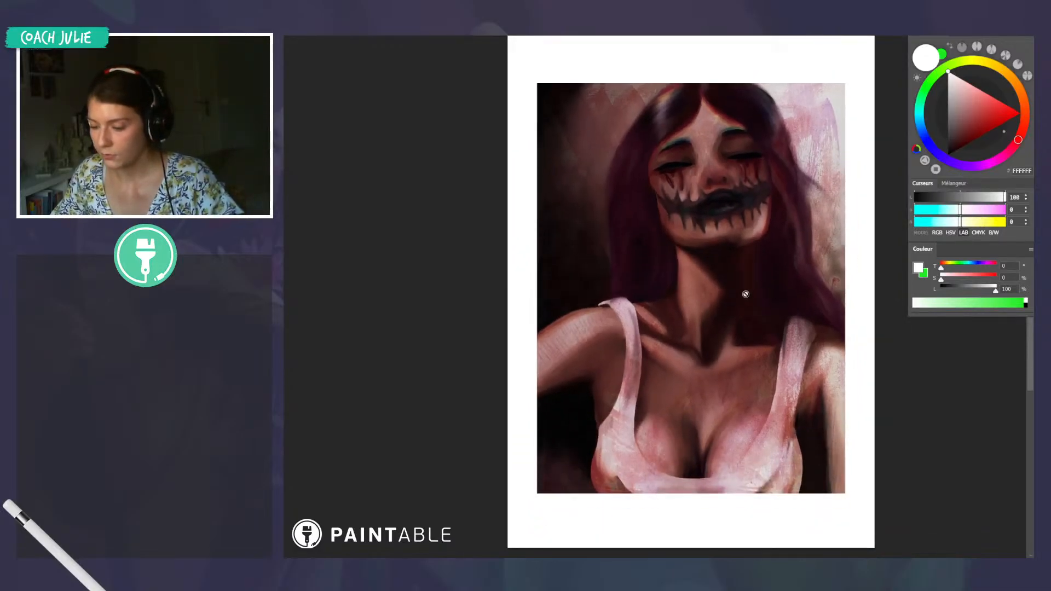
Block a reddish-brown patch into the neck shadow below the jaw and blend it with dark reds sampled from the surrounding skin
{"action": "scroll", "coordinate": [723, 300], "scroll_direction": "up", "scroll_amount": 1}
{"action": "scroll", "coordinate": [720, 303], "scroll_direction": "up", "scroll_amount": 2}
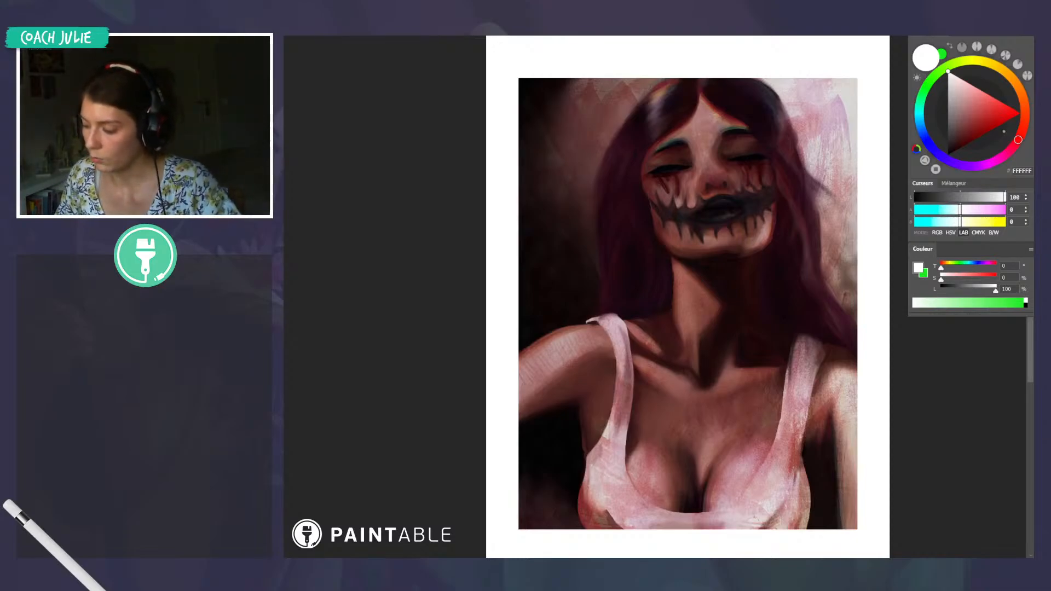
{"action": "left_click", "coordinate": [728, 280], "text": "alt"}
{"action": "left_click_drag", "start_coordinate": [732, 280], "coordinate": [741, 282]}
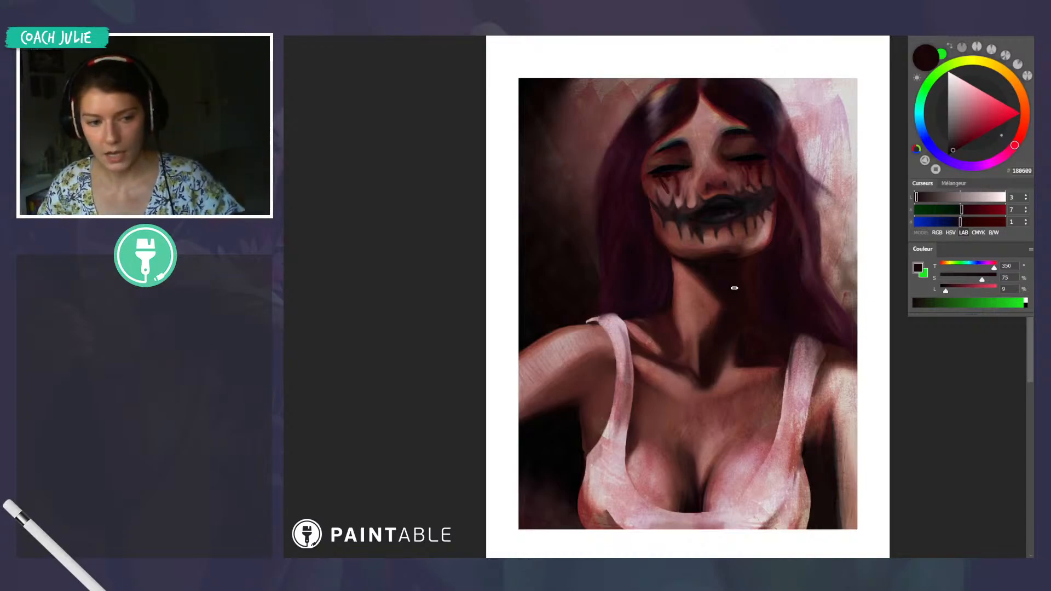
{"action": "left_click", "coordinate": [719, 282], "text": "alt"}
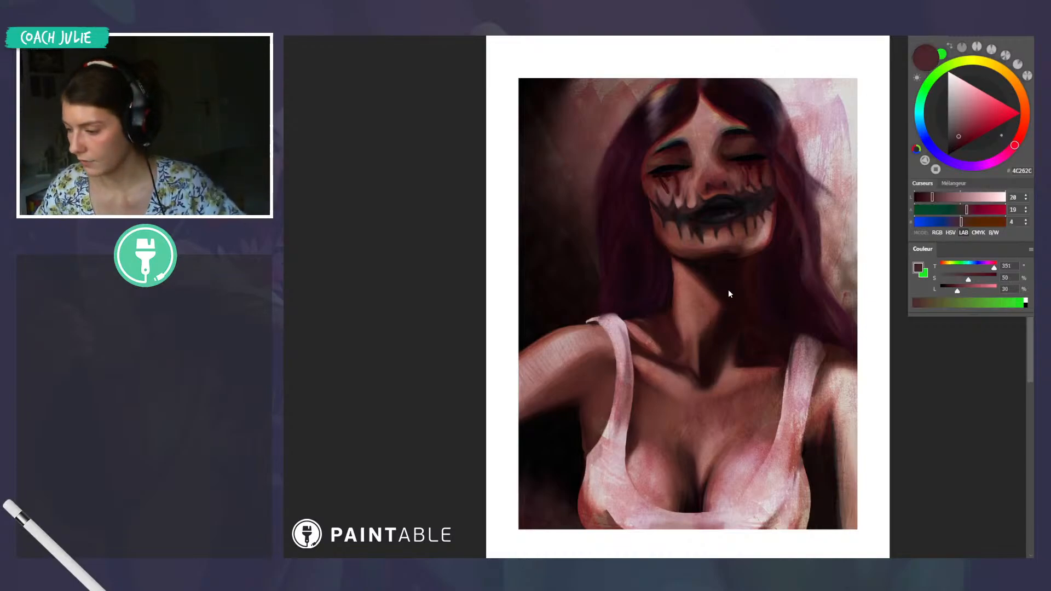
{"action": "key", "text": "ctrl+z"}
{"action": "mouse_move", "coordinate": [712, 271]}
{"action": "left_mouse_down"}
{"action": "mouse_move", "coordinate": [734, 297]}
{"action": "mouse_move", "coordinate": [717, 286]}
{"action": "left_mouse_up"}
{"action": "key", "text": "ctrl+z"}
{"action": "key", "text": "ctrl+z"}
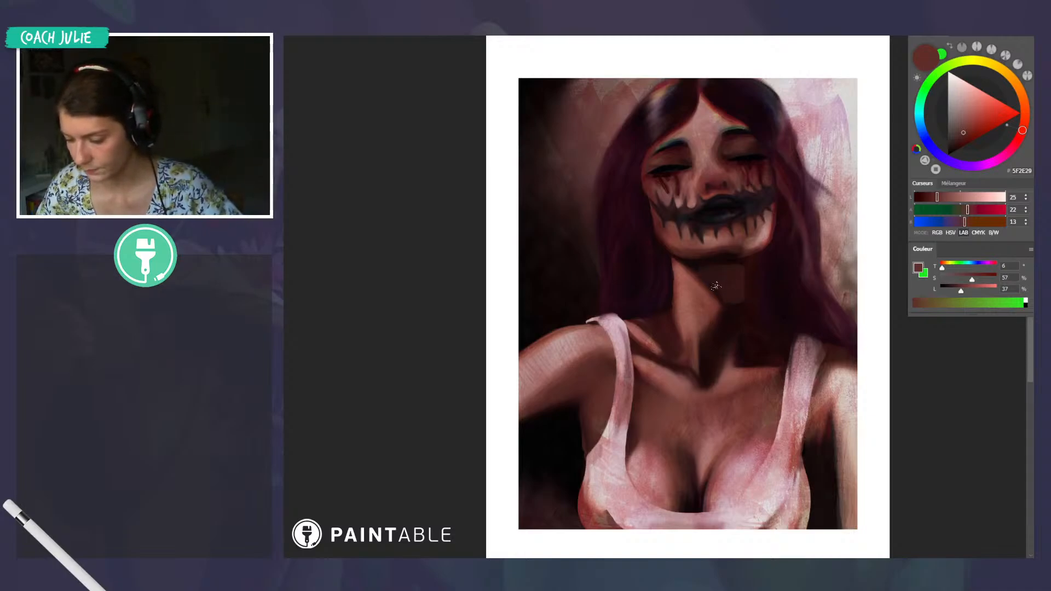
{"action": "left_click", "coordinate": [726, 272], "text": "alt"}
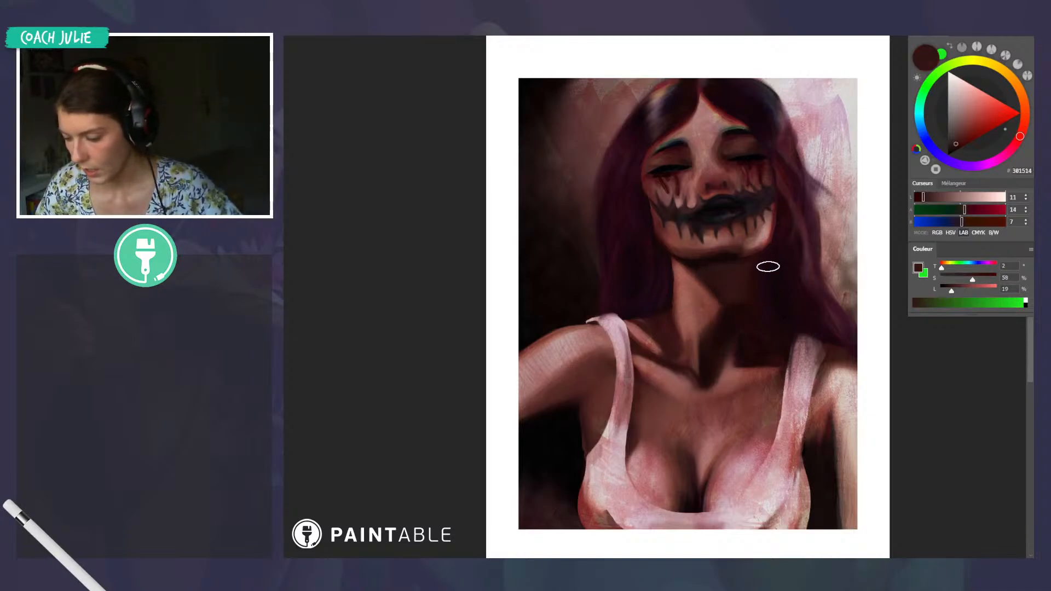
{"action": "left_click", "coordinate": [777, 318], "text": "alt"}
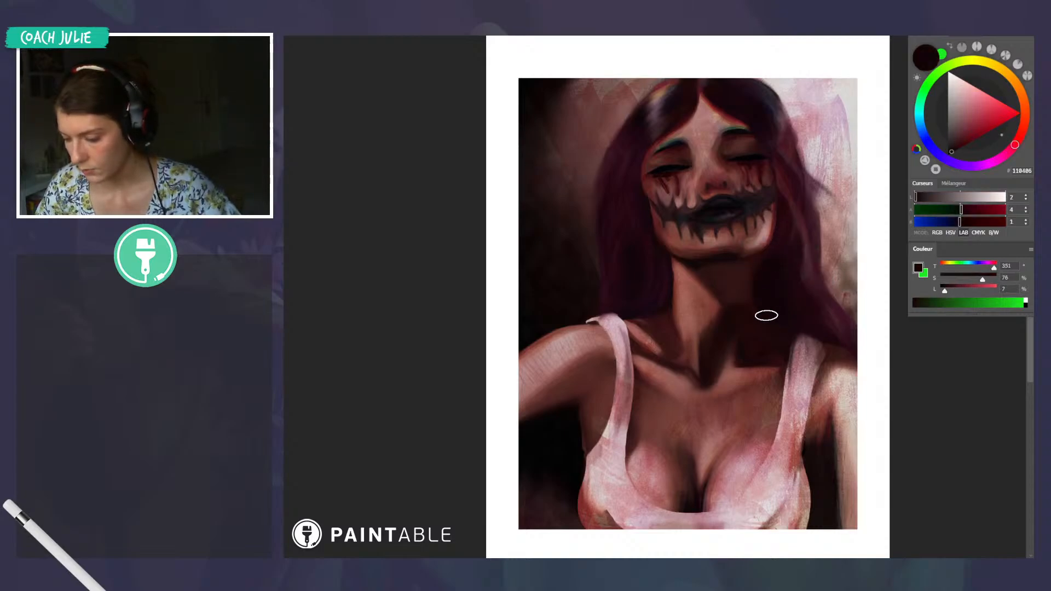
{"action": "left_click", "coordinate": [739, 298], "text": "alt"}
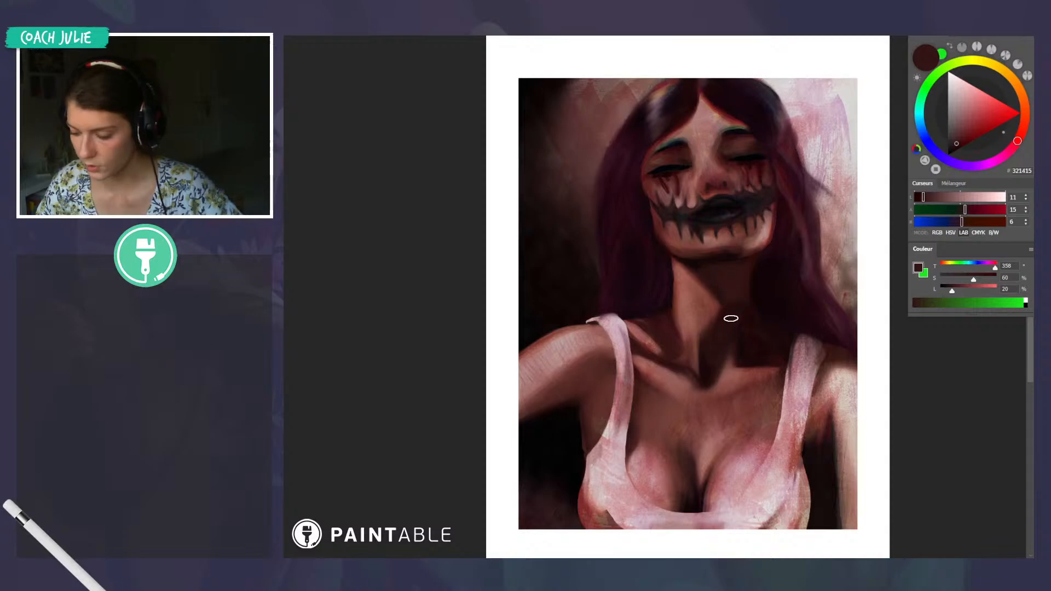
Try to paint the edge between the neck's lit plane and its shadow in brick red #823832
{"action": "left_click", "coordinate": [908, 168], "text": "alt"}
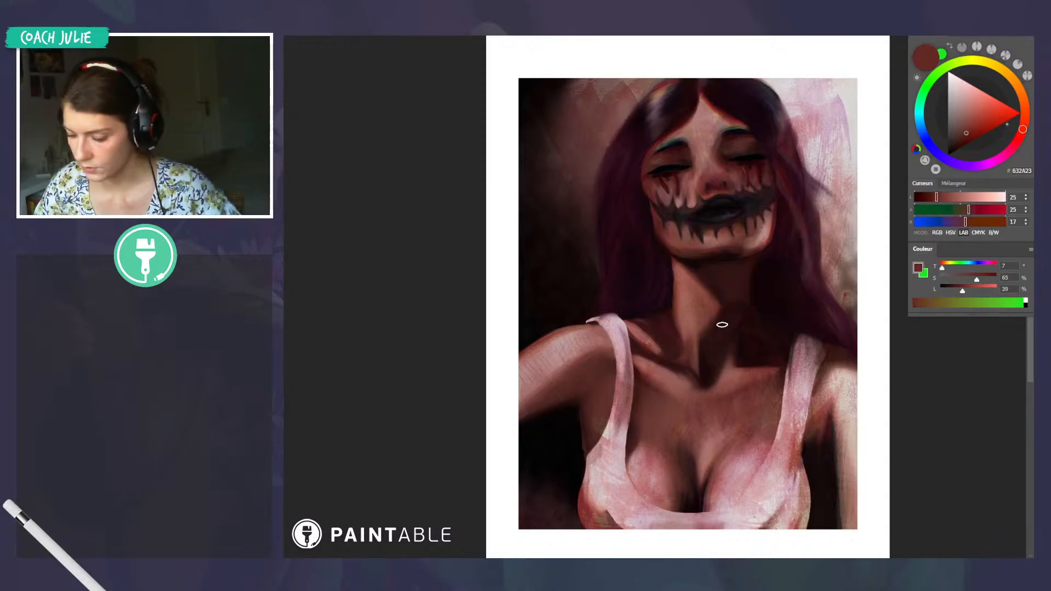
{"action": "left_click", "coordinate": [973, 124]}
{"action": "left_click_drag", "start_coordinate": [973, 124], "coordinate": [971, 125]}
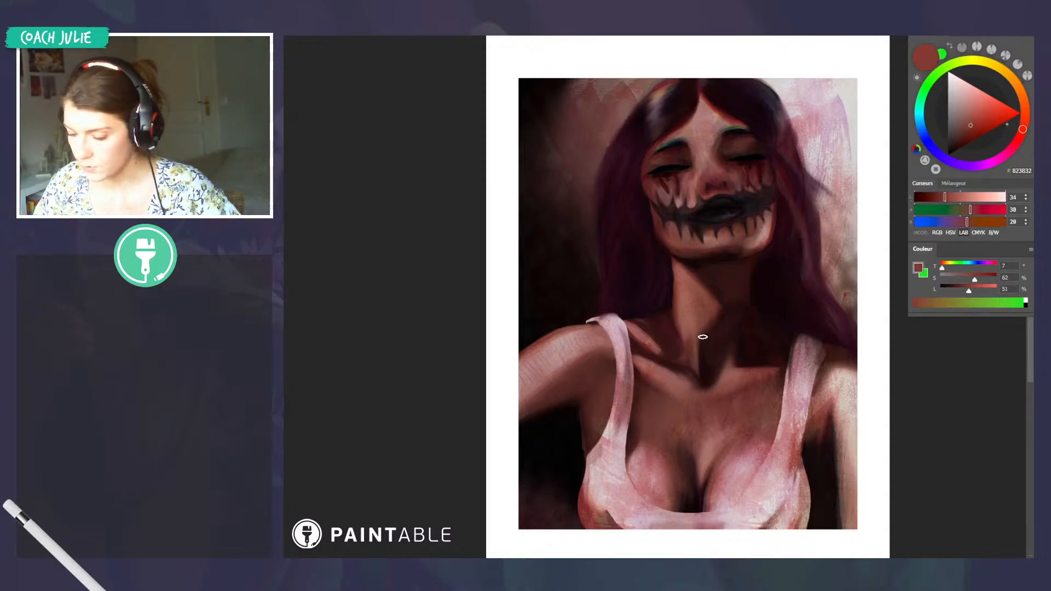
{"action": "left_click_drag", "start_coordinate": [703, 336], "coordinate": [723, 306]}
{"action": "key", "text": "ctrl+z"}
Paint a saturated red #BB3E2F edge along the neck where the lit plane meets the shadow
{"action": "key", "text": "r"}
{"action": "mouse_move", "coordinate": [794, 262]}
{"action": "left_mouse_down"}
{"action": "mouse_move", "coordinate": [810, 373]}
{"action": "mouse_move", "coordinate": [734, 438]}
{"action": "left_mouse_up"}
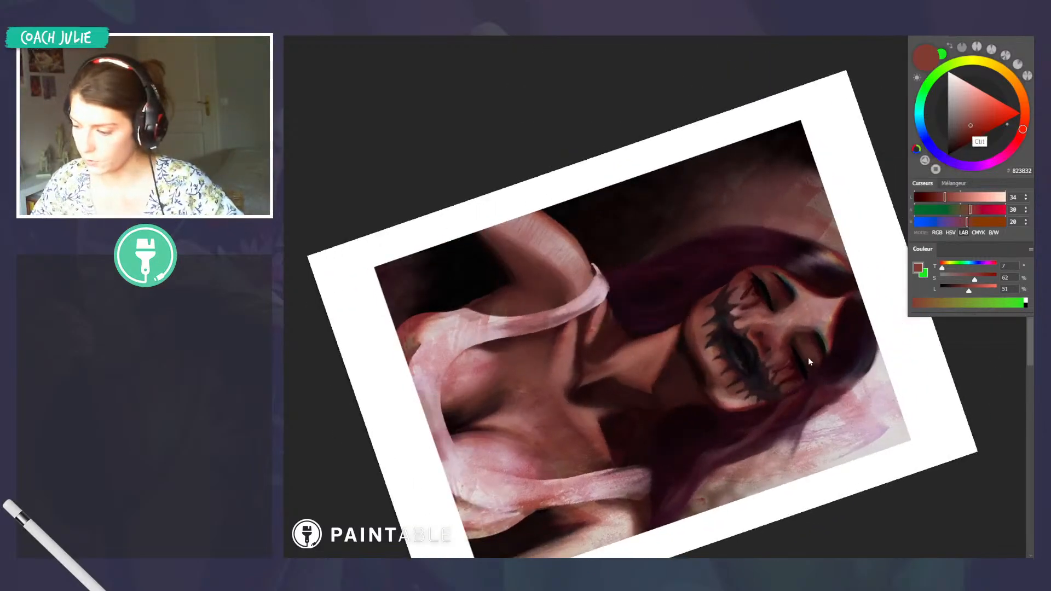
{"action": "left_click", "coordinate": [988, 117]}
{"action": "key", "text": "ctrl+z"}
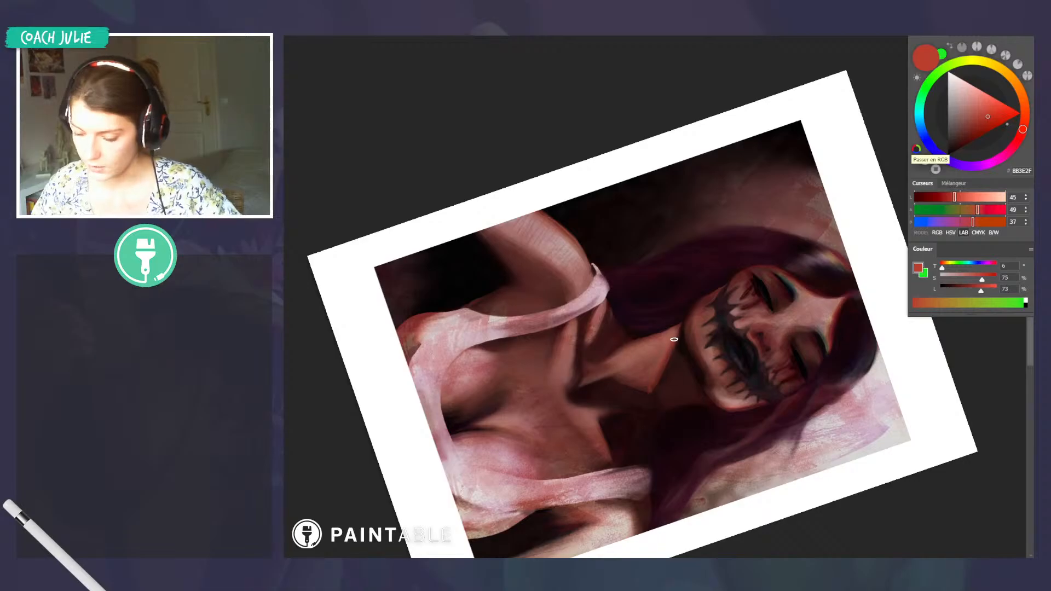
{"action": "key", "text": "r"}
{"action": "mouse_move", "coordinate": [729, 321]}
{"action": "left_mouse_down"}
{"action": "mouse_move", "coordinate": [711, 170]}
{"action": "mouse_move", "coordinate": [670, 159]}
{"action": "left_mouse_up"}
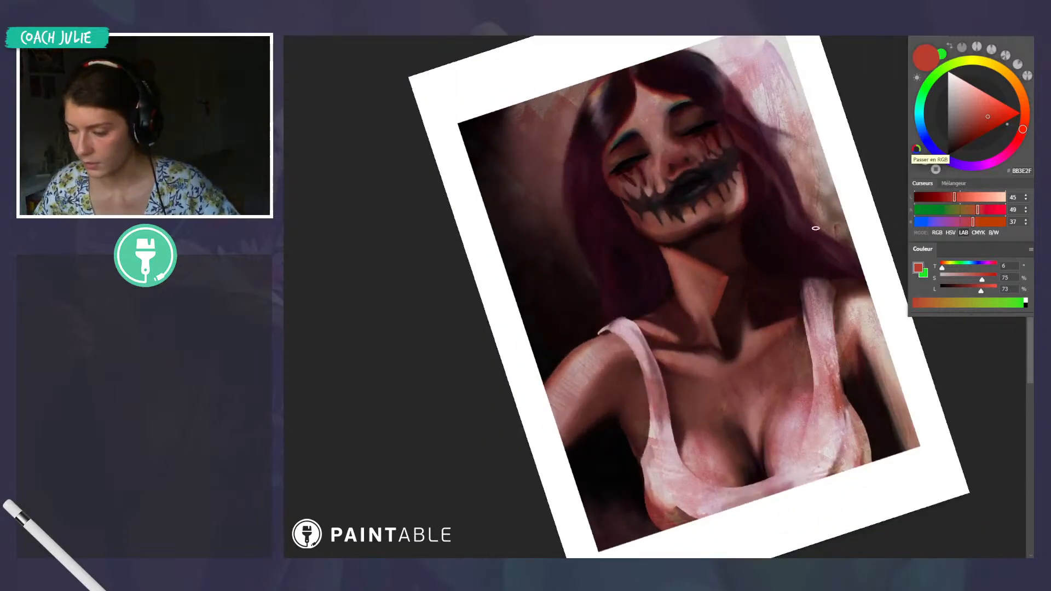
{"action": "mouse_move", "coordinate": [726, 278]}
{"action": "left_mouse_down"}
{"action": "mouse_move", "coordinate": [713, 313]}
{"action": "mouse_move", "coordinate": [722, 350]}
{"action": "left_mouse_up"}
{"action": "key", "text": "r"}
{"action": "left_click_drag", "start_coordinate": [780, 215], "coordinate": [801, 277]}
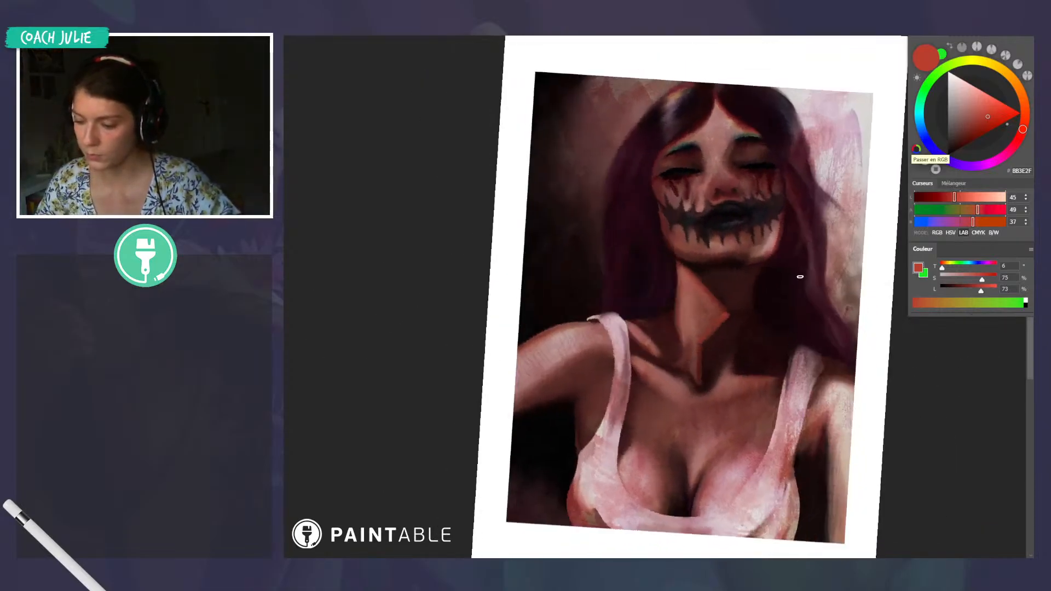
Sample the transition reds at the forehead hairline and along the neck's light-to-shadow edge
{"action": "key", "text": "r"}
{"action": "left_click_drag", "start_coordinate": [812, 241], "coordinate": [760, 412]}
{"action": "left_click", "coordinate": [836, 319], "text": "alt"}
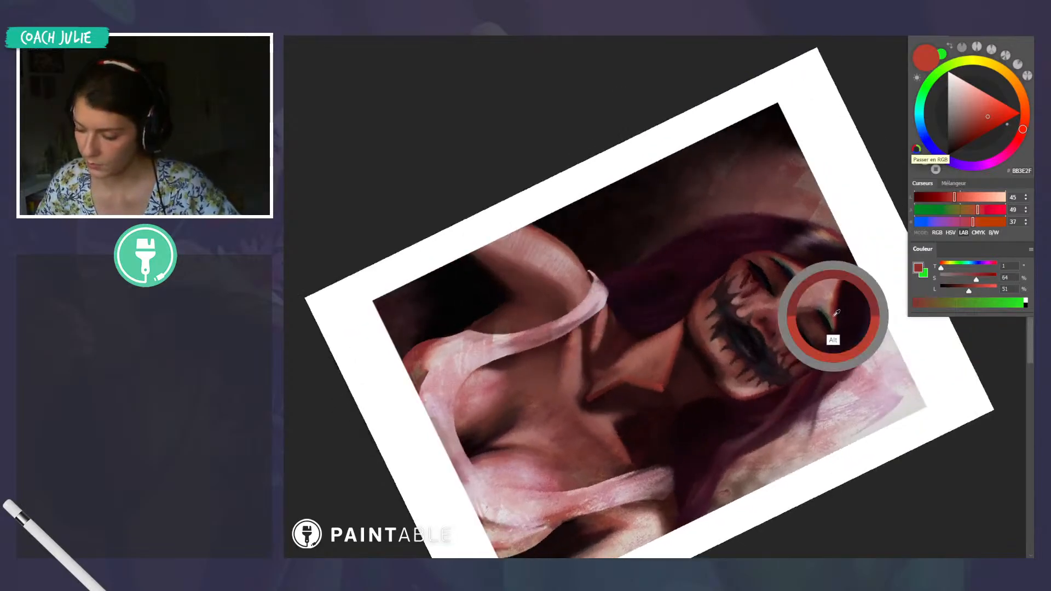
{"action": "key", "text": "r"}
{"action": "left_click_drag", "start_coordinate": [835, 328], "coordinate": [825, 165]}
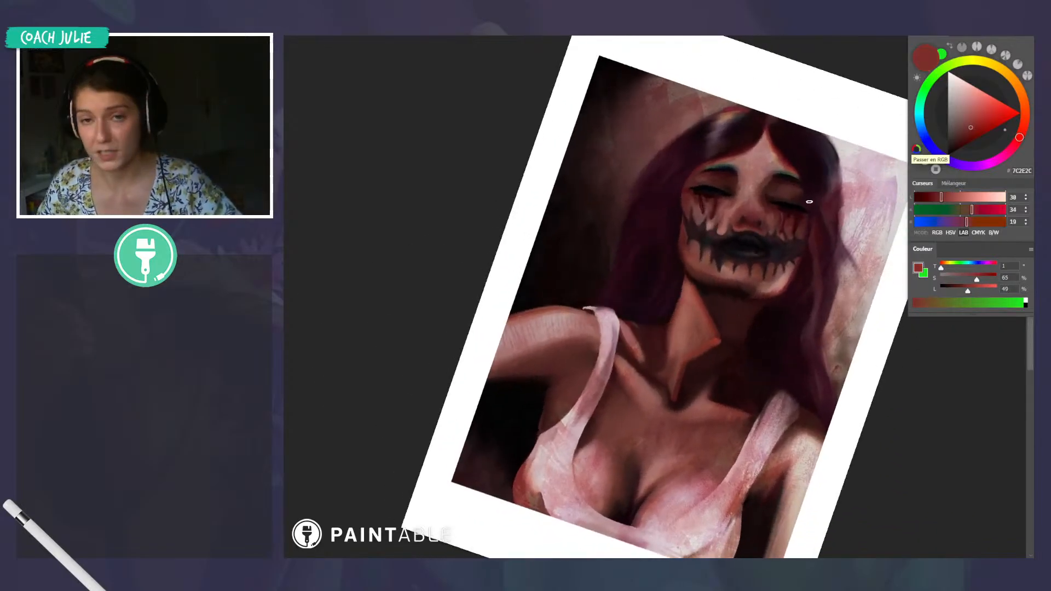
{"action": "key", "text": "r"}
{"action": "mouse_move", "coordinate": [810, 220]}
{"action": "left_mouse_down"}
{"action": "mouse_move", "coordinate": [803, 190]}
{"action": "mouse_move", "coordinate": [801, 220]}
{"action": "left_mouse_up"}
{"action": "left_click", "coordinate": [729, 320], "text": "alt"}
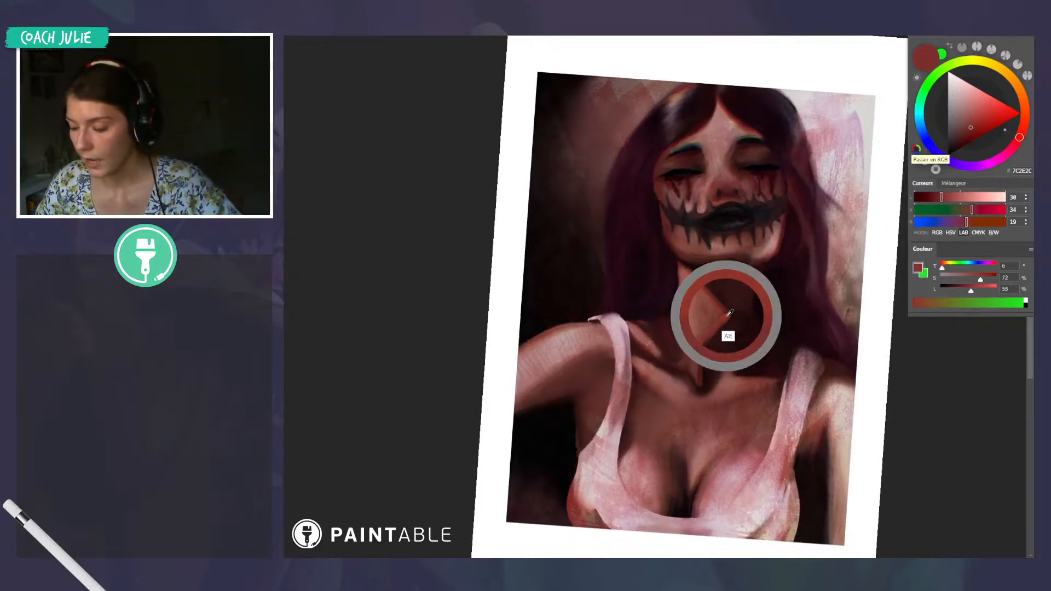
Sample the eyebrow's teal, brighten it to green #51AE7F, and paint a thin accent along the upper edge of the neck's lit plane
{"action": "left_click", "coordinate": [746, 135], "text": "alt"}
{"action": "left_click", "coordinate": [974, 114]}
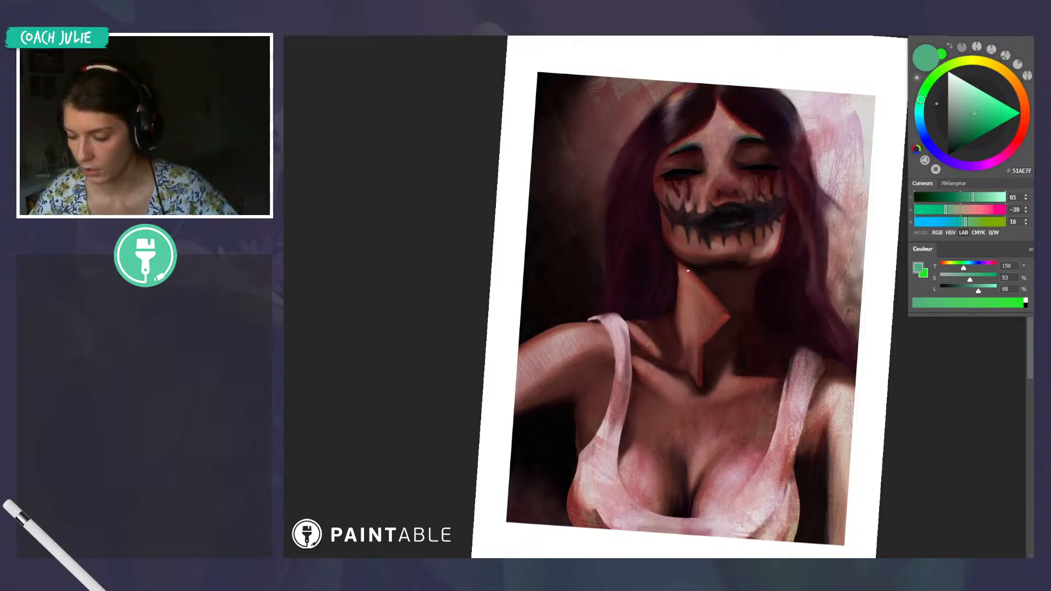
{"action": "left_click_drag", "start_coordinate": [696, 278], "coordinate": [725, 308]}
{"action": "key", "text": "ctrl+z"}
{"action": "left_click_drag", "start_coordinate": [686, 267], "coordinate": [721, 303]}
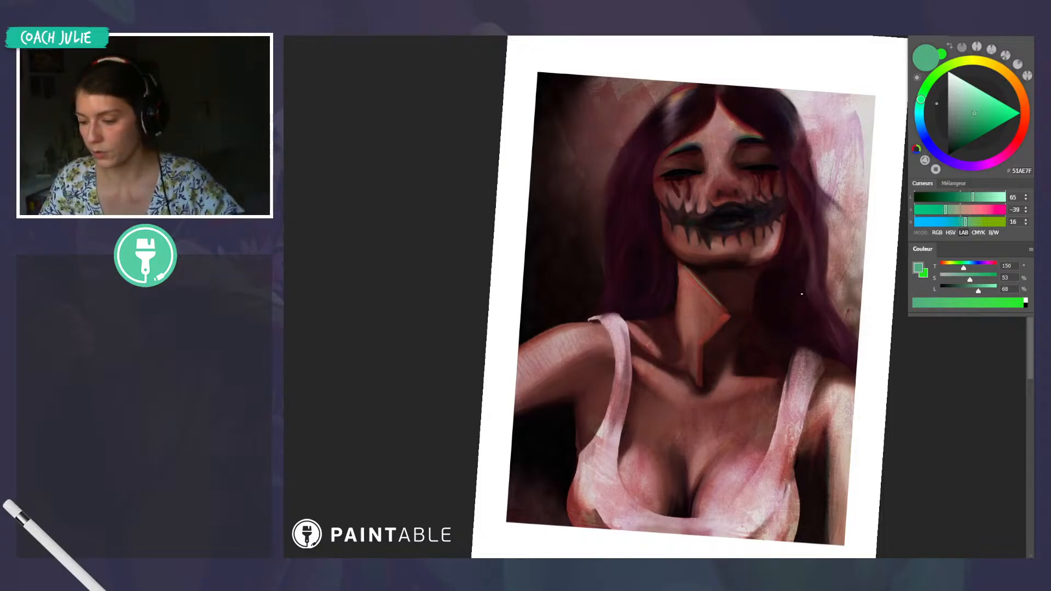
Sample dark reds from the neck shadow and from the hair beside the cheek
{"action": "left_click", "coordinate": [728, 319], "text": "alt"}
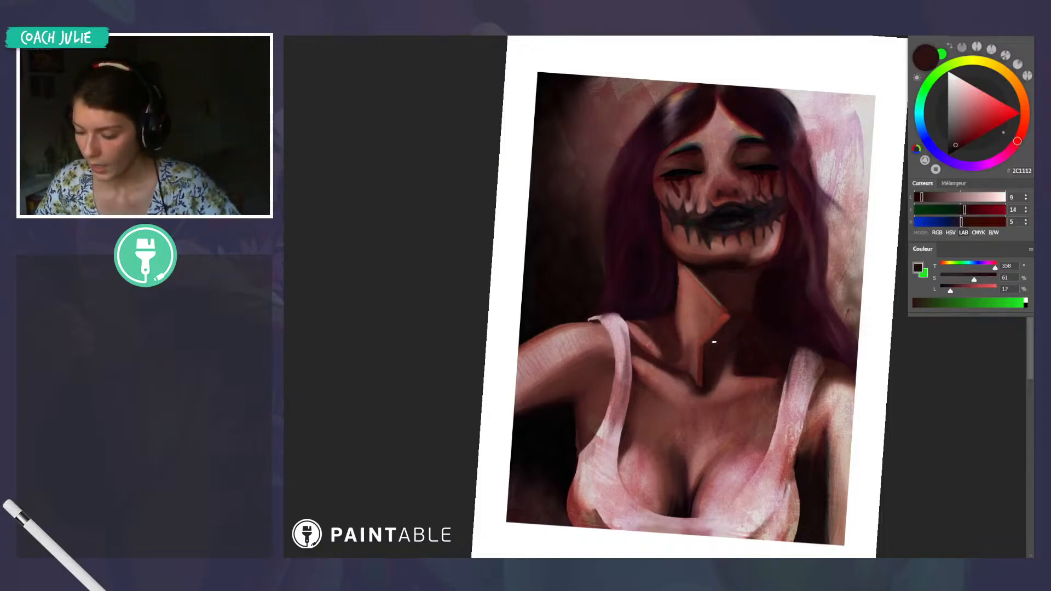
{"action": "left_click", "coordinate": [735, 322], "text": "alt"}
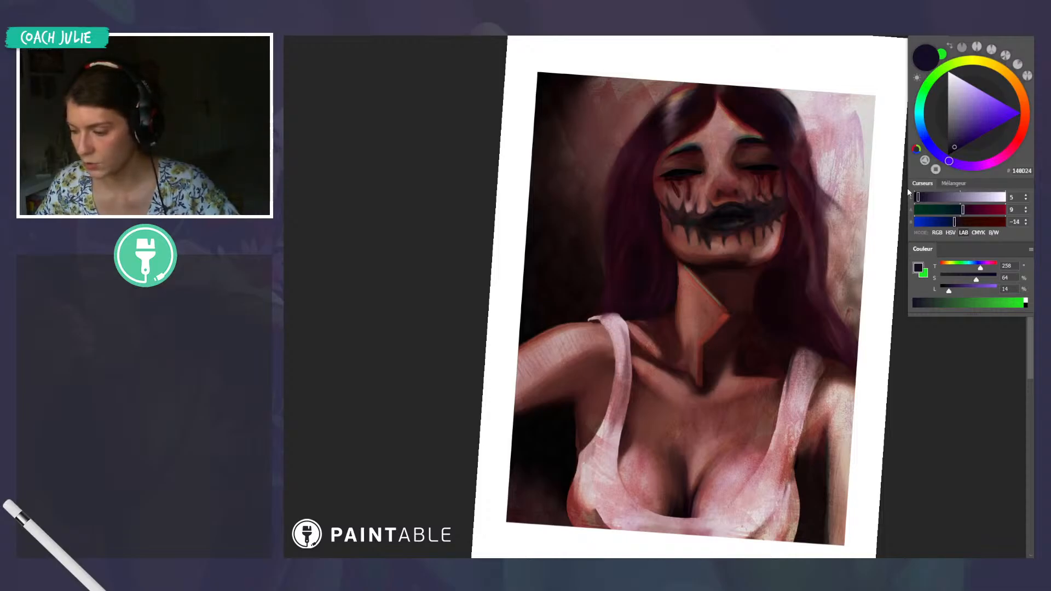
{"action": "left_click", "coordinate": [793, 247], "text": "alt"}
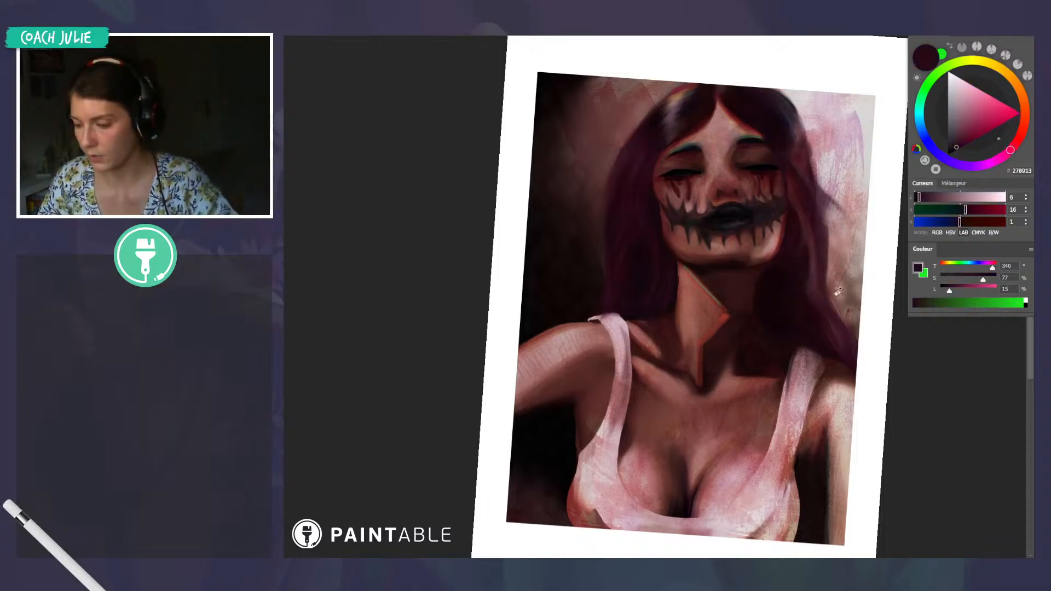
{"action": "key", "text": "Escape"}
{"action": "left_click", "coordinate": [787, 231], "text": "alt"}
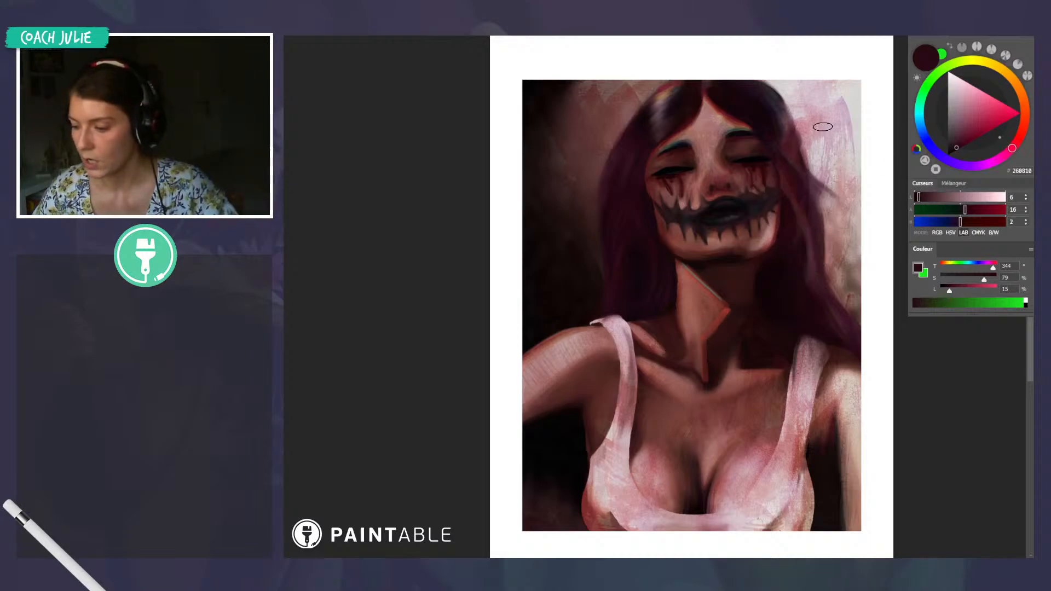
Paint swatches of a dark red and the forehead skin tone #A8746E on the light background beside the hair
{"action": "left_click", "coordinate": [792, 188], "text": "alt"}
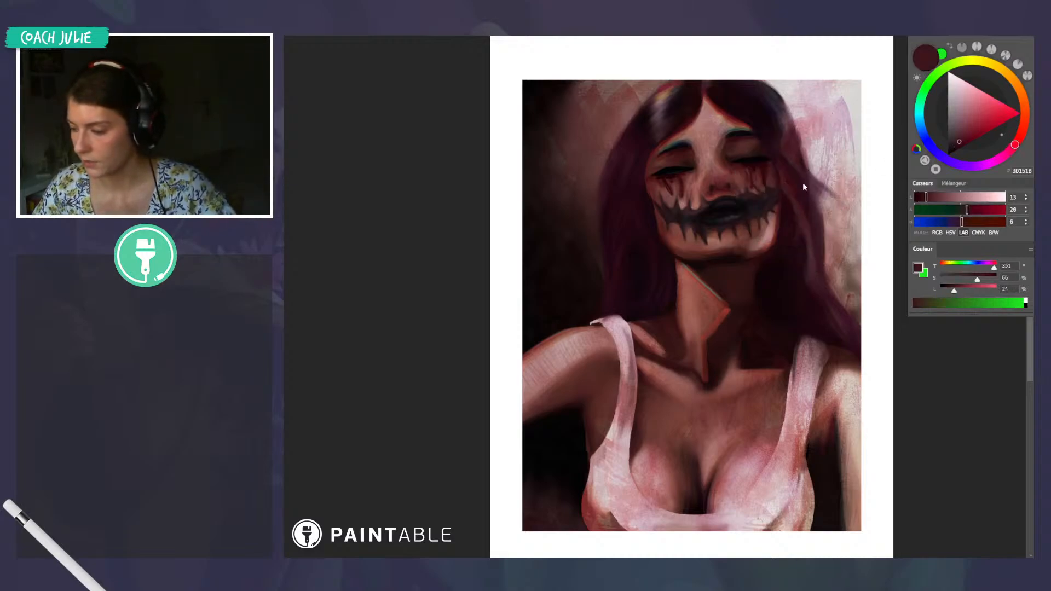
{"action": "left_click", "coordinate": [802, 182], "text": "alt"}
{"action": "mouse_move", "coordinate": [820, 130]}
{"action": "left_mouse_down"}
{"action": "mouse_move", "coordinate": [710, 129]}
{"action": "mouse_move", "coordinate": [844, 127]}
{"action": "left_mouse_up"}
{"action": "left_click", "coordinate": [711, 157], "text": "alt"}
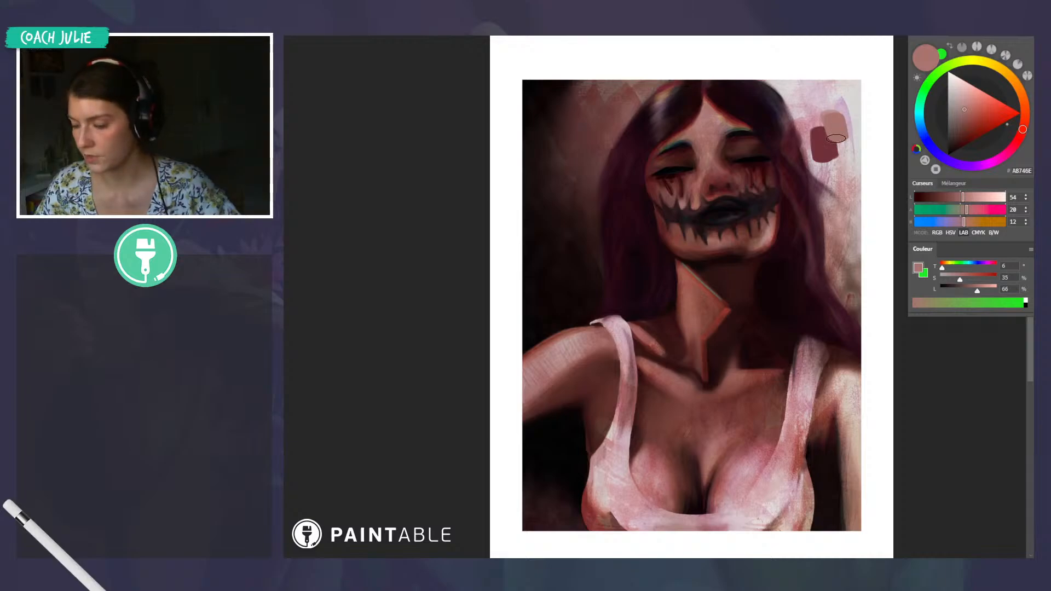
Sample the red at the cheek-side hair, lighten it to #843B3E, and paint a transition swatch below the skin-tone swatch
{"action": "left_click", "coordinate": [794, 167], "text": "alt"}
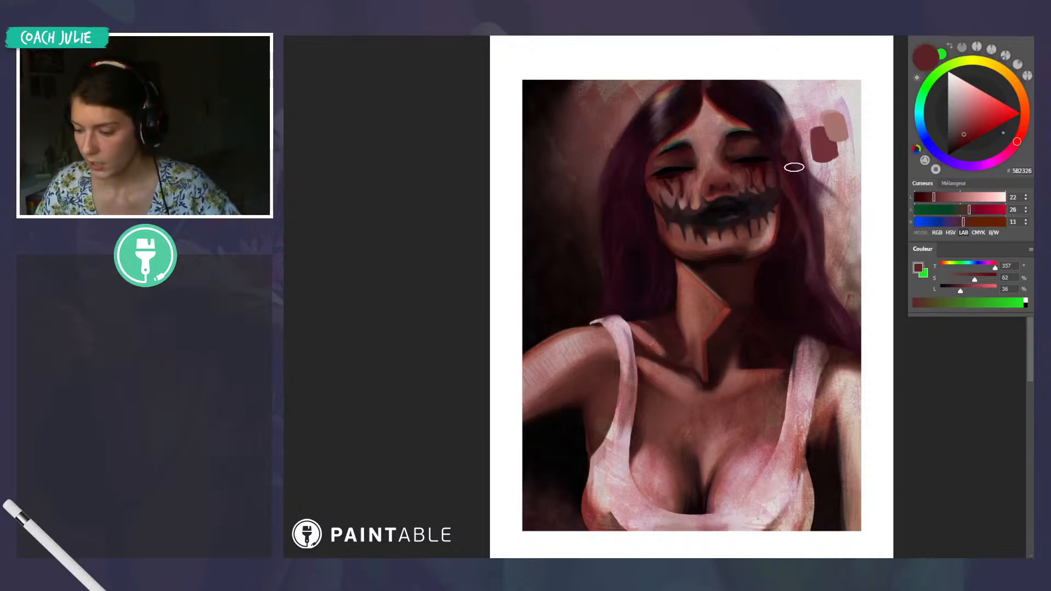
{"action": "left_click", "coordinate": [969, 124]}
{"action": "left_click_drag", "start_coordinate": [842, 148], "coordinate": [842, 163]}
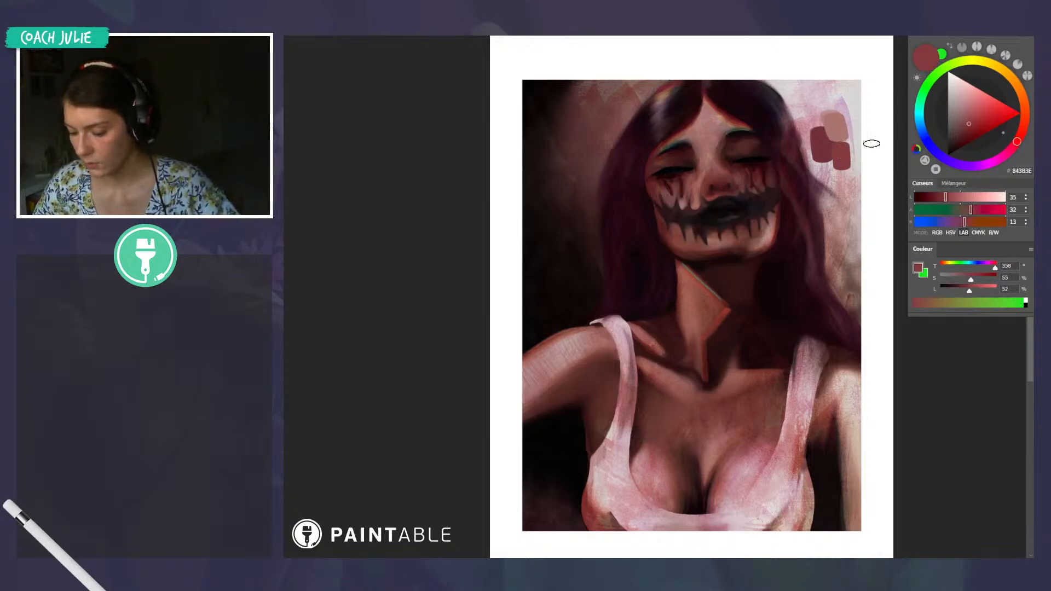
Sample the shoulder strap's pink #C27F89 and paint it as a swatch beside the skin-tone swatch
{"action": "left_click", "coordinate": [795, 399], "text": "alt"}
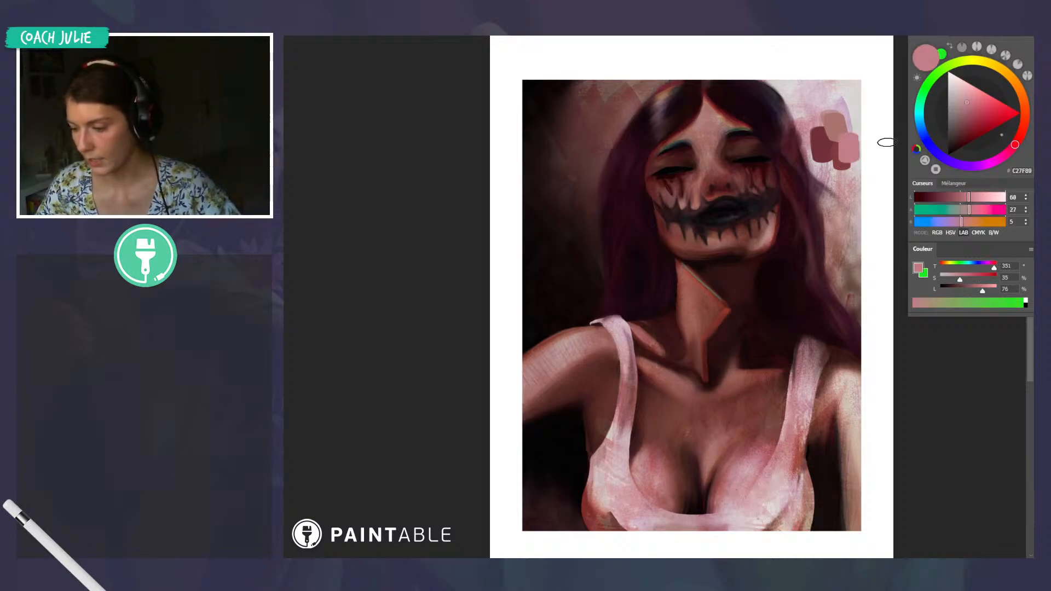
{"action": "left_click_drag", "start_coordinate": [841, 132], "coordinate": [852, 151]}
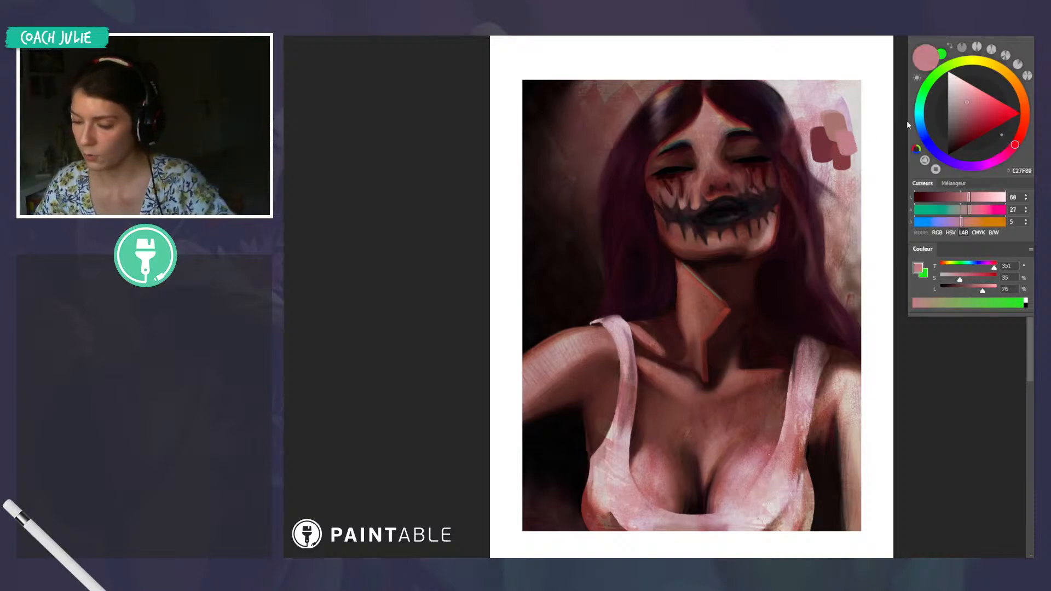
{"action": "mouse_move", "coordinate": [820, 129]}
{"action": "left_mouse_down"}
{"action": "mouse_move", "coordinate": [820, 156]}
{"action": "mouse_move", "coordinate": [778, 164]}
{"action": "left_mouse_up"}
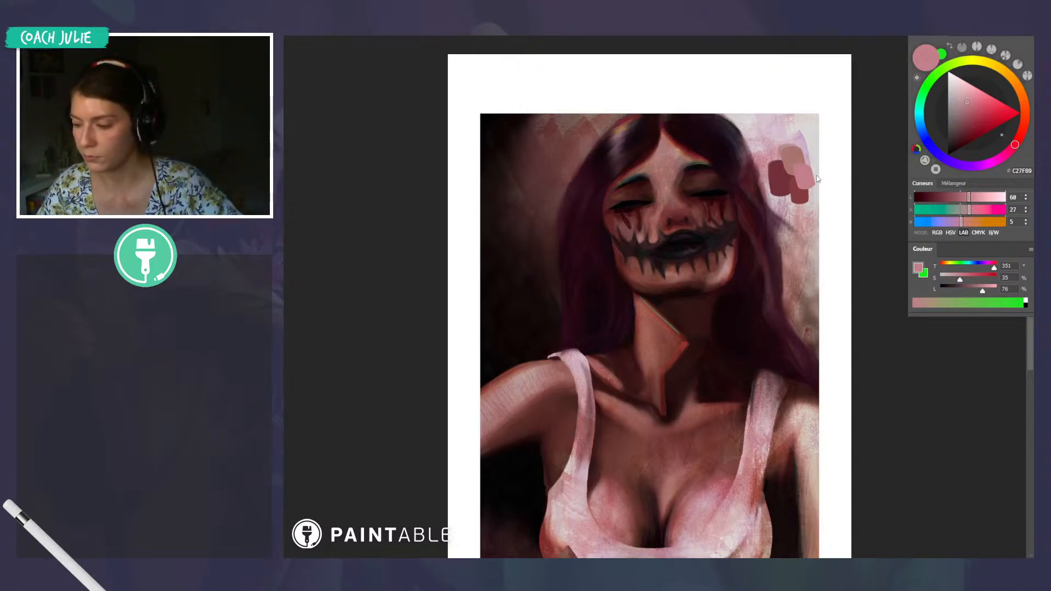
{"action": "left_click", "coordinate": [980, 166]}
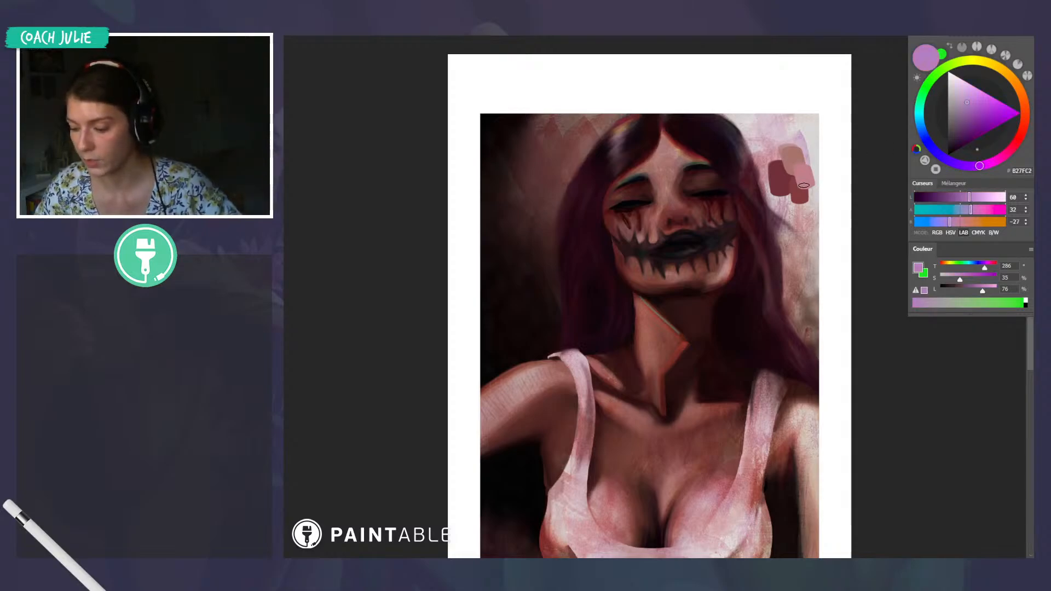
{"action": "left_click_drag", "start_coordinate": [677, 309], "coordinate": [703, 353]}
{"action": "key", "text": "ctrl+z"}
Sample the neck's dark shadow, shift it to violet #31243B, and paint it into the shadow beneath the jaw and beside the lit plane
{"action": "left_click", "coordinate": [689, 320], "text": "alt"}
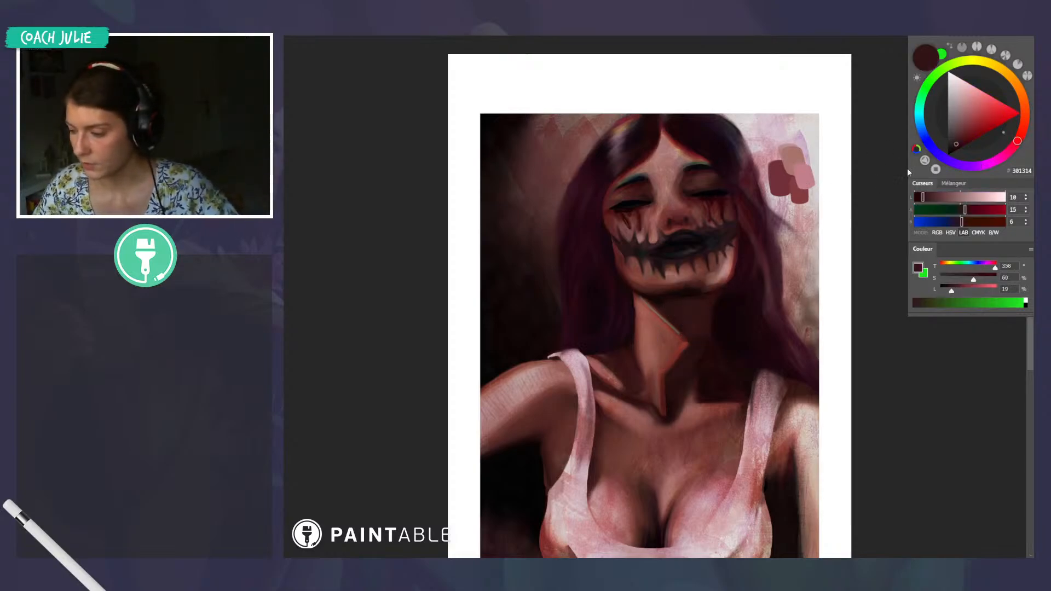
{"action": "left_click", "coordinate": [970, 166]}
{"action": "left_click", "coordinate": [954, 140]}
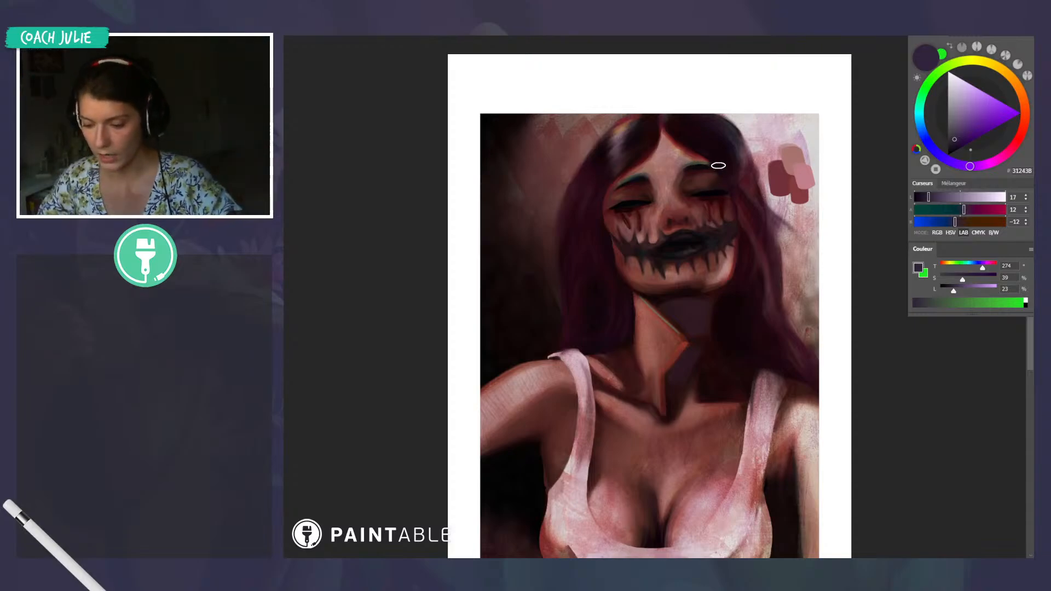
Sample the hair tones, mix muted violet #87608C, and paint a lavender highlight into the hair above the temple
{"action": "left_click", "coordinate": [592, 219], "text": "alt"}
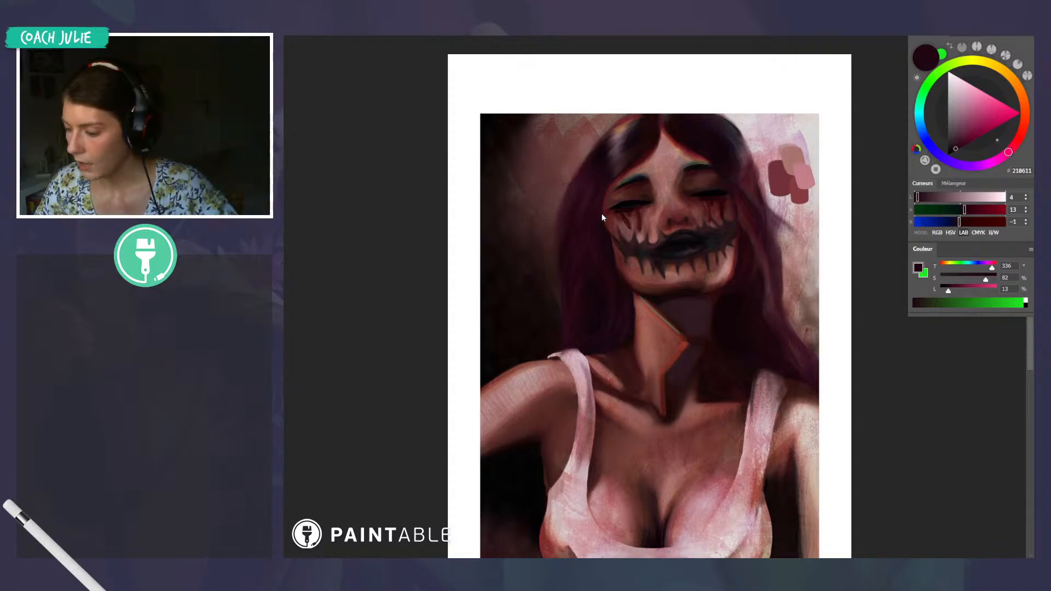
{"action": "left_click", "coordinate": [602, 214], "text": "alt"}
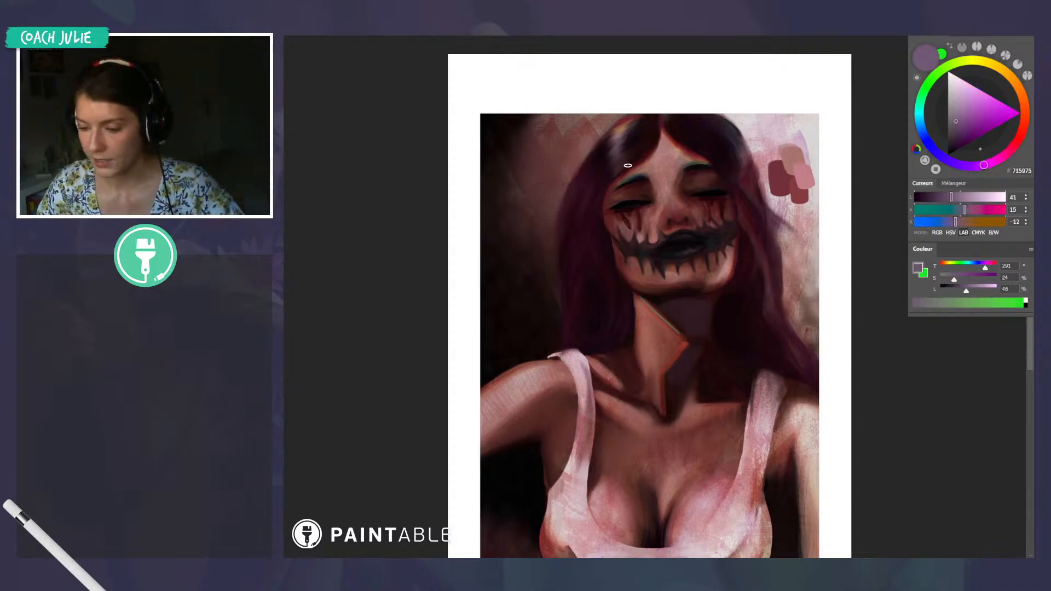
{"action": "left_click", "coordinate": [961, 117]}
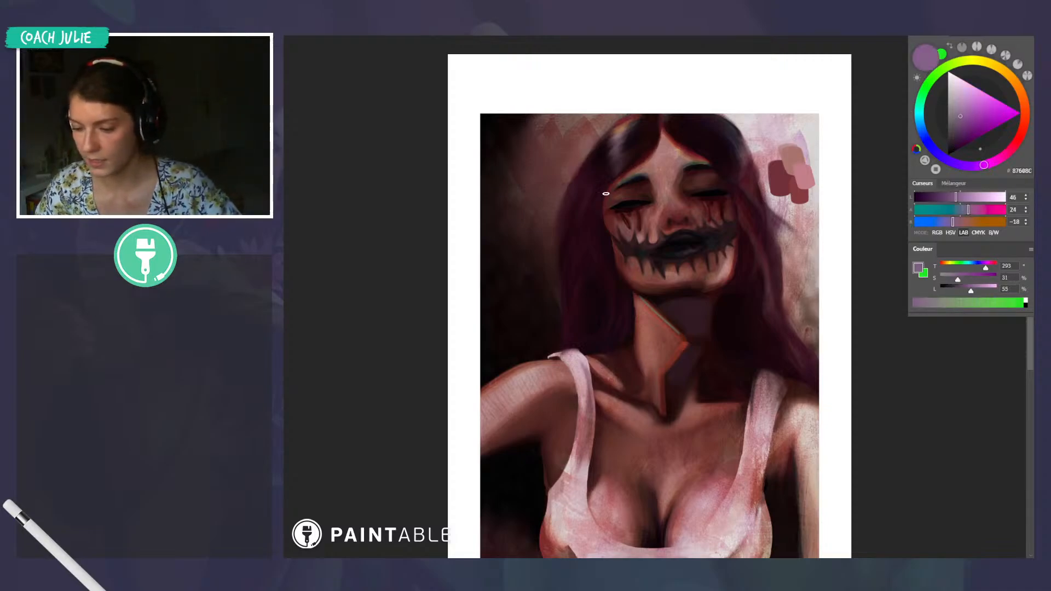
{"action": "left_click_drag", "start_coordinate": [611, 178], "coordinate": [624, 168]}
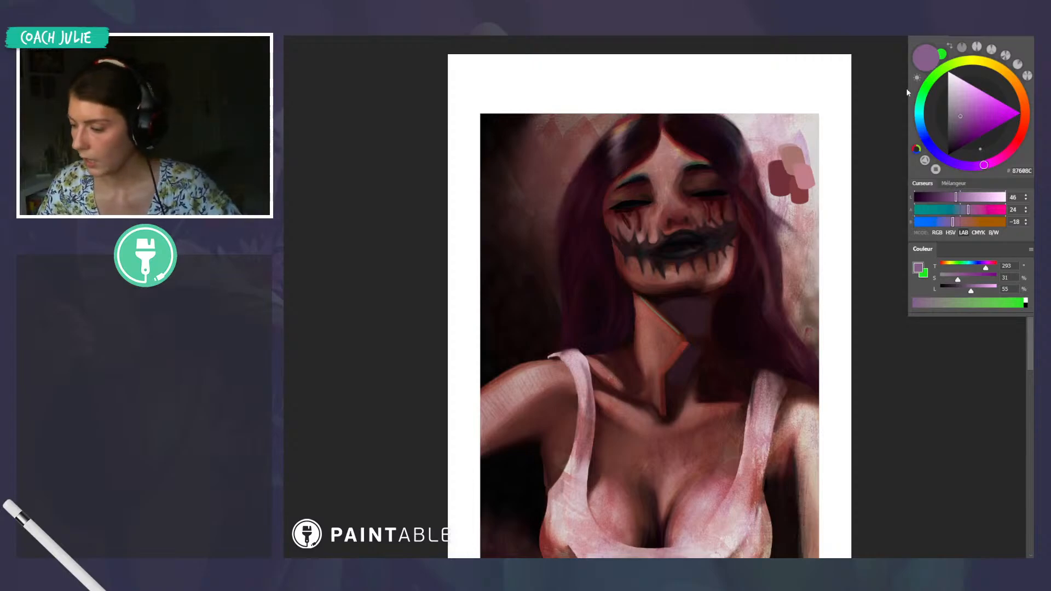
{"action": "left_click", "coordinate": [647, 178], "text": "alt"}
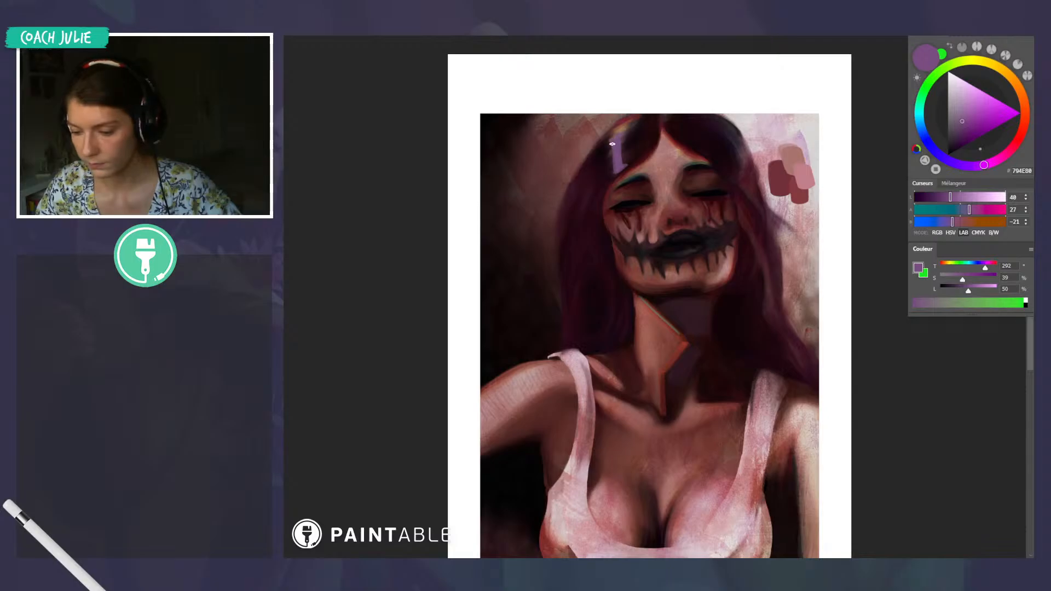
{"action": "left_click", "coordinate": [605, 156], "text": "alt"}
{"action": "mouse_move", "coordinate": [610, 153]}
{"action": "left_mouse_down"}
{"action": "mouse_move", "coordinate": [615, 173]}
{"action": "mouse_move", "coordinate": [630, 141]}
{"action": "left_mouse_up"}
{"action": "left_click", "coordinate": [628, 172], "text": "alt"}
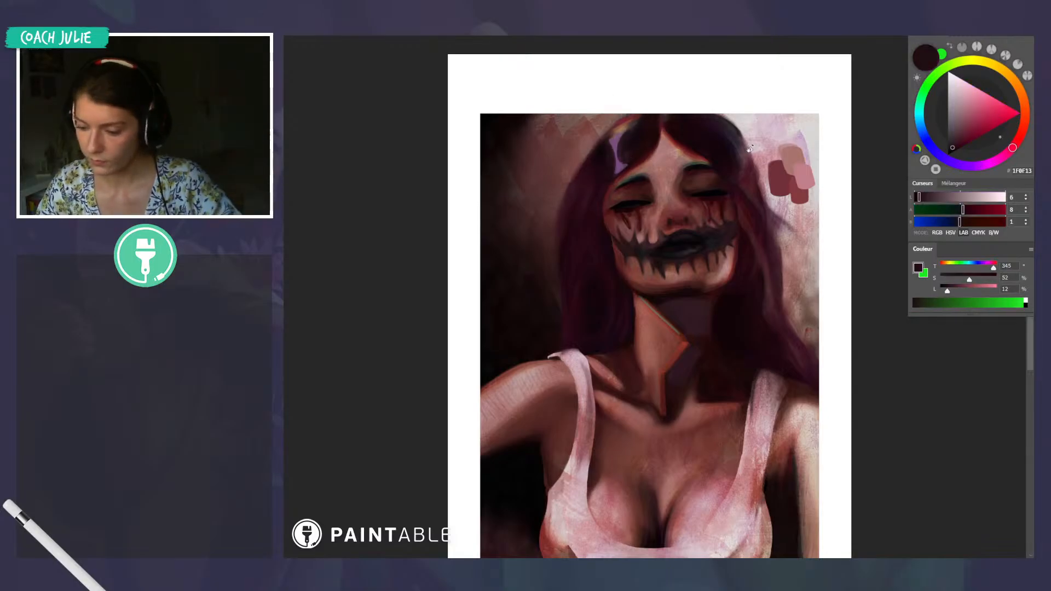
Paint dark strokes along the hair's outer edge beside the swatches and around the eyebrow nearest to them
{"action": "left_click_drag", "start_coordinate": [750, 149], "coordinate": [792, 237]}
{"action": "left_click", "coordinate": [702, 178], "text": "alt"}
{"action": "mouse_move", "coordinate": [702, 169]}
{"action": "left_mouse_down"}
{"action": "mouse_move", "coordinate": [694, 185]}
{"action": "mouse_move", "coordinate": [713, 154]}
{"action": "left_mouse_up"}
Tilt the canvas, reshape the violet hair highlight with sampled dark red #4C1419, violet #794E80 and dark plum, and restore the upright view
{"action": "key", "text": "r"}
{"action": "mouse_move", "coordinate": [739, 144]}
{"action": "left_mouse_down"}
{"action": "mouse_move", "coordinate": [695, 90]}
{"action": "mouse_move", "coordinate": [587, 88]}
{"action": "left_mouse_up"}
{"action": "left_click", "coordinate": [624, 162], "text": "alt"}
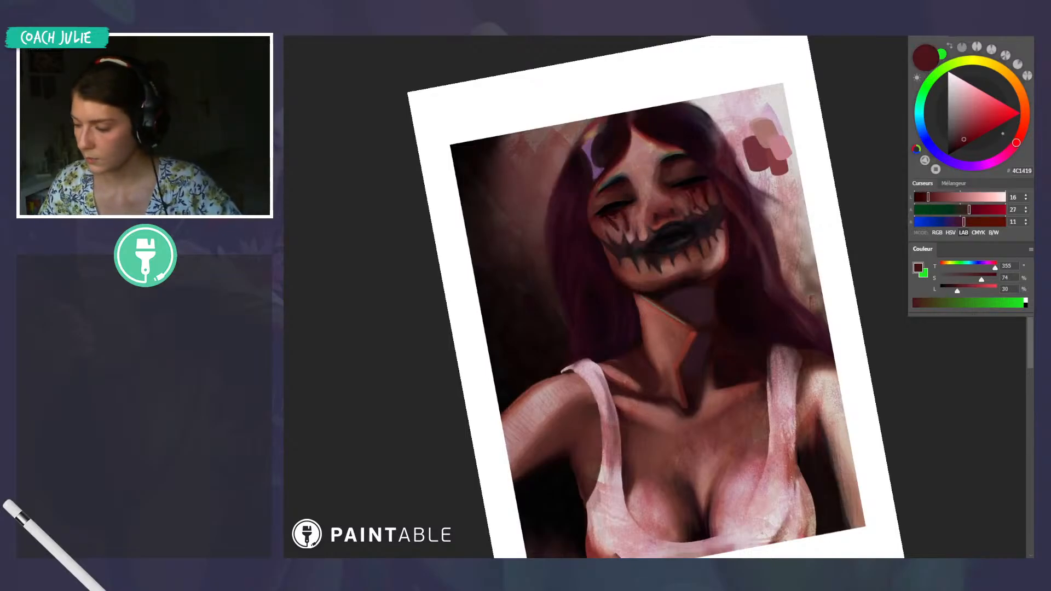
{"action": "left_click", "coordinate": [630, 160], "text": "alt"}
{"action": "mouse_move", "coordinate": [605, 166]}
{"action": "left_mouse_down"}
{"action": "mouse_move", "coordinate": [620, 148]}
{"action": "mouse_move", "coordinate": [604, 128]}
{"action": "left_mouse_up"}
{"action": "left_click", "coordinate": [588, 181], "text": "alt"}
{"action": "left_click", "coordinate": [584, 151], "text": "alt"}
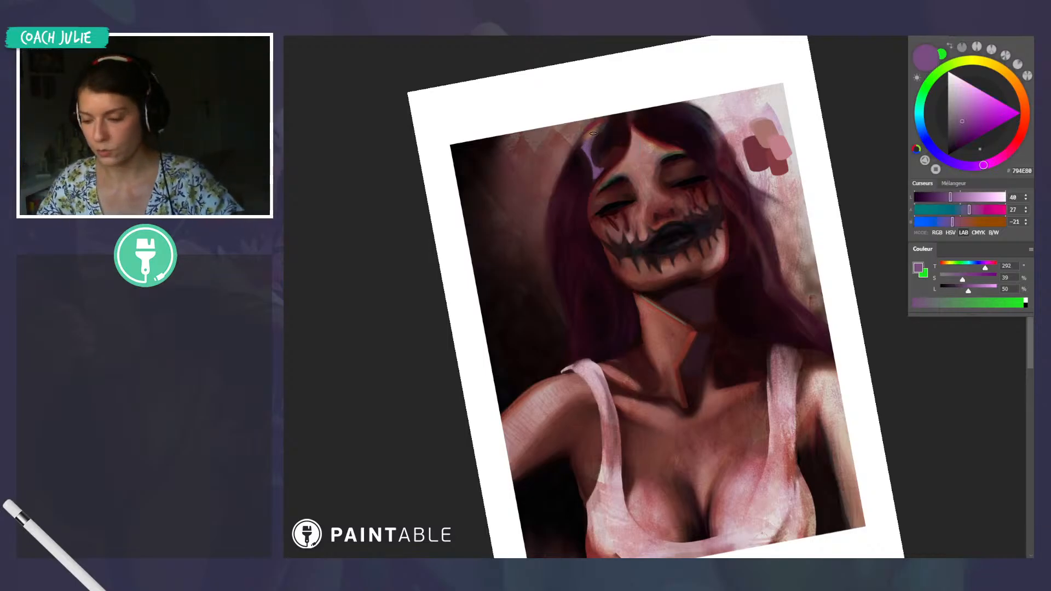
{"action": "left_click", "coordinate": [584, 204], "text": "alt"}
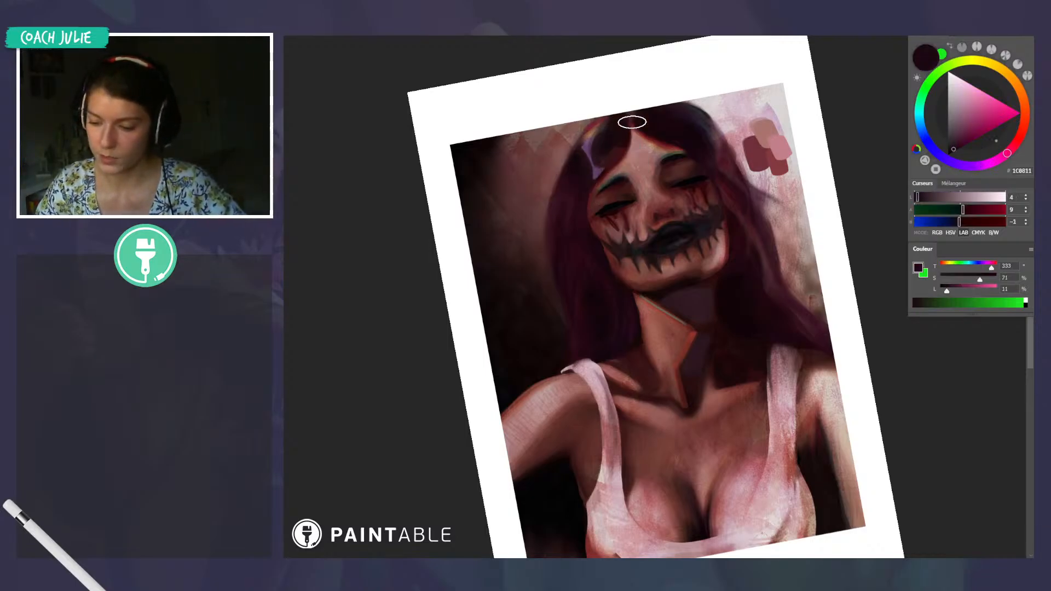
{"action": "left_click_drag", "start_coordinate": [592, 185], "coordinate": [588, 141]}
{"action": "key", "text": "Escape"}
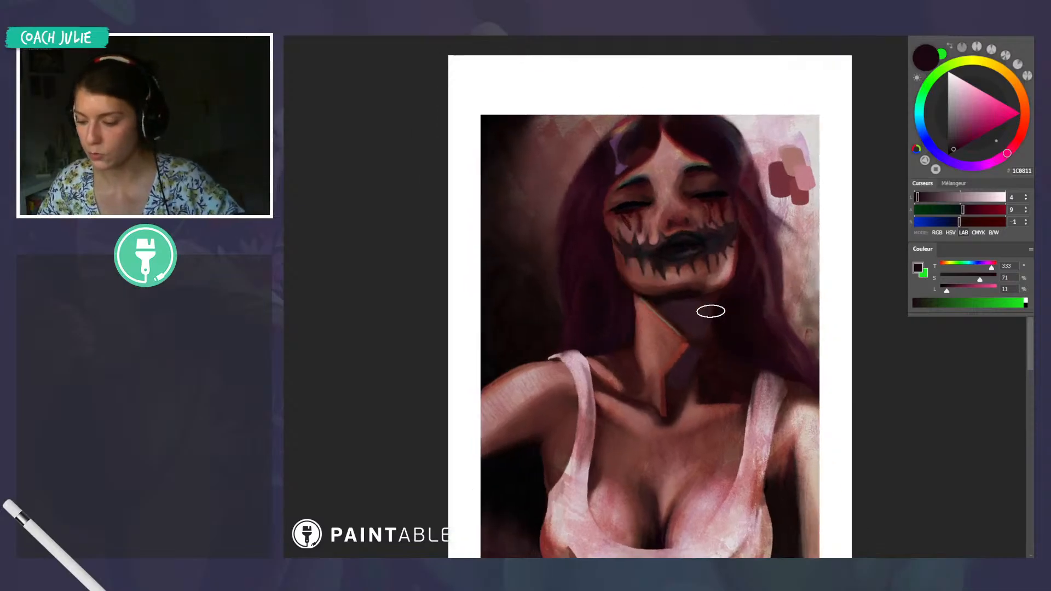
Extend the neck shadow towards the collarbones with sampled dark plums, and vary it with blue-grey #252D30 and dark red #321012
{"action": "left_click", "coordinate": [691, 306], "text": "alt"}
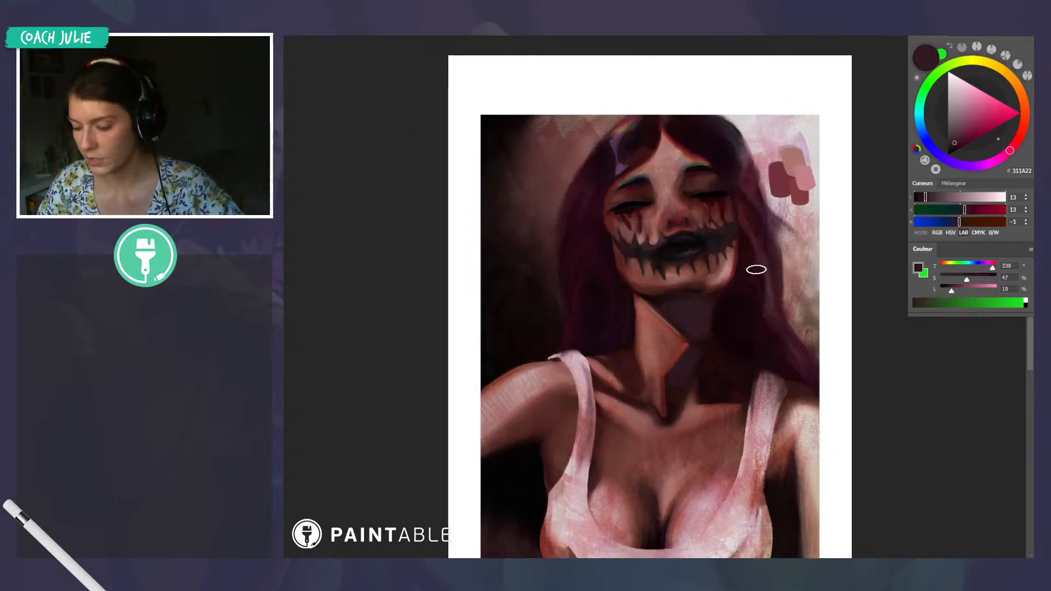
{"action": "left_click", "coordinate": [687, 310], "text": "alt"}
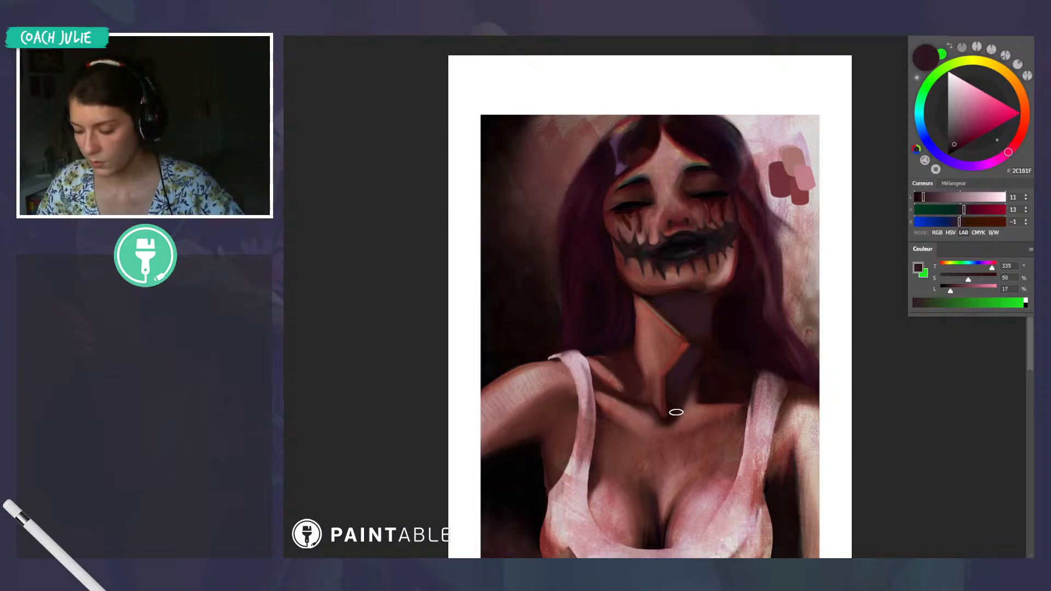
{"action": "left_click", "coordinate": [919, 121]}
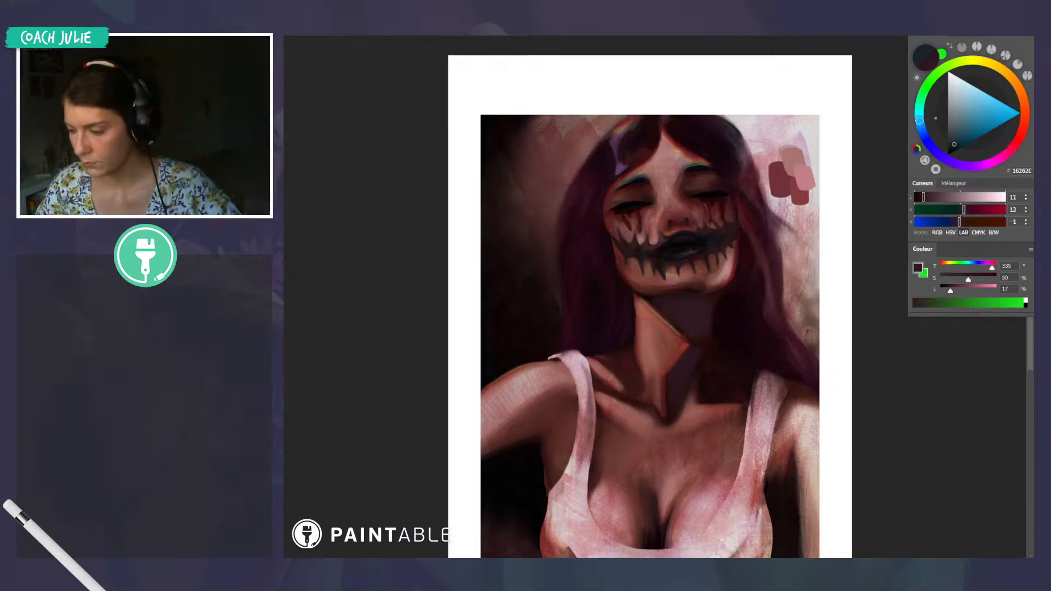
{"action": "left_click", "coordinate": [955, 137]}
{"action": "left_click", "coordinate": [950, 134]}
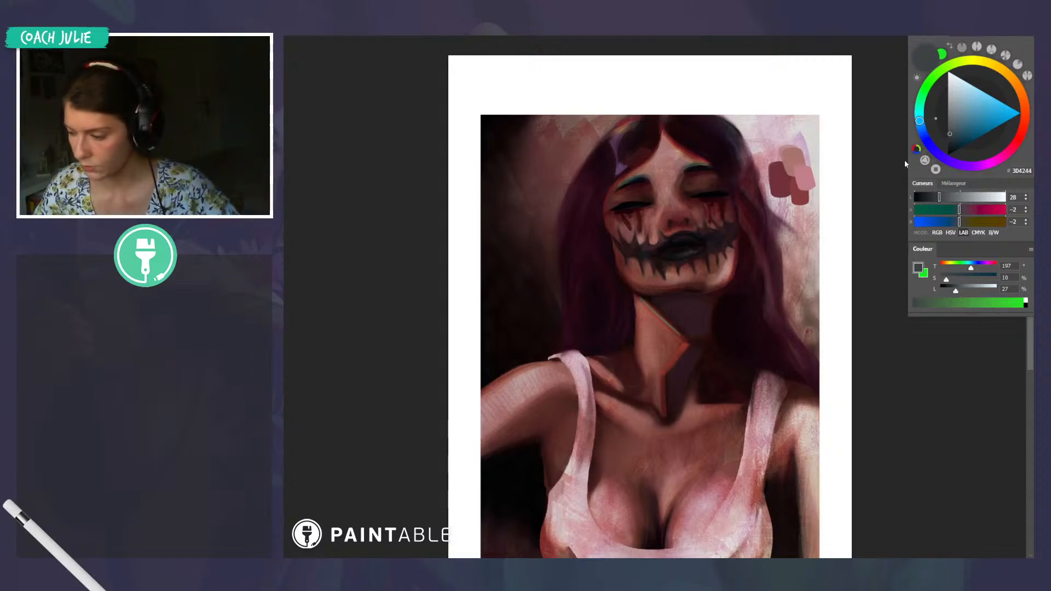
{"action": "left_click", "coordinate": [951, 142]}
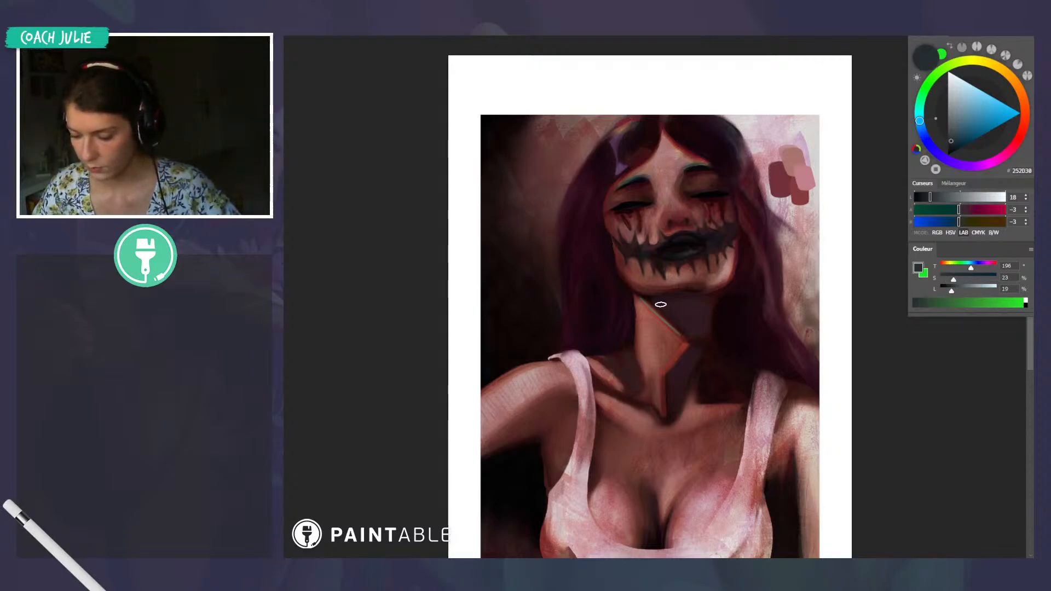
{"action": "left_click", "coordinate": [621, 383], "text": "alt"}
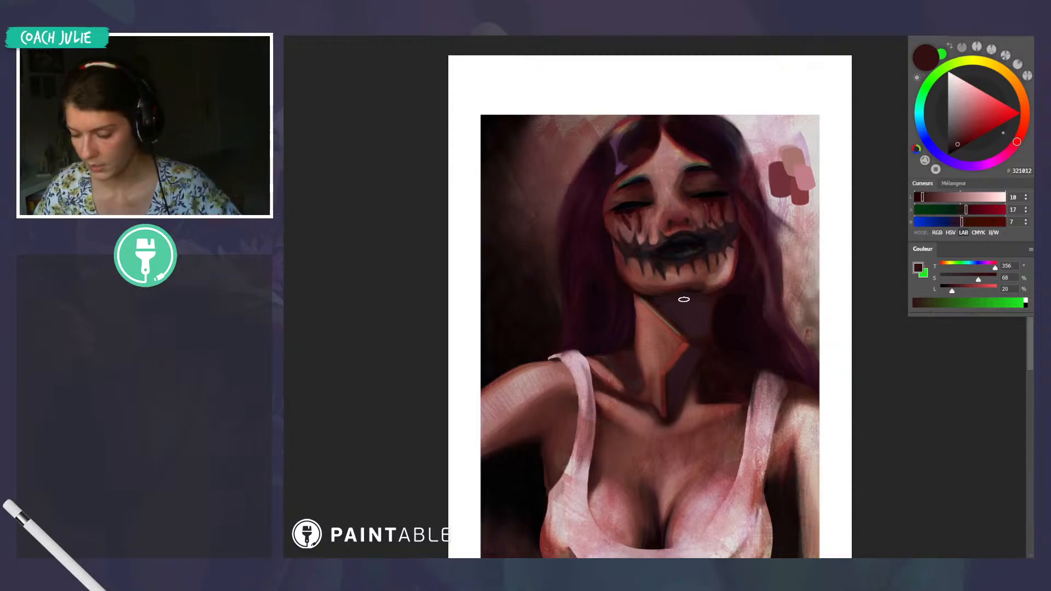
{"action": "left_click", "coordinate": [635, 389], "text": "alt"}
Paint thin violet strands into the hair beside the jaw using plum #3E1F3C, blending them with tones sampled from the surrounding hair
{"action": "left_click", "coordinate": [612, 290], "text": "alt"}
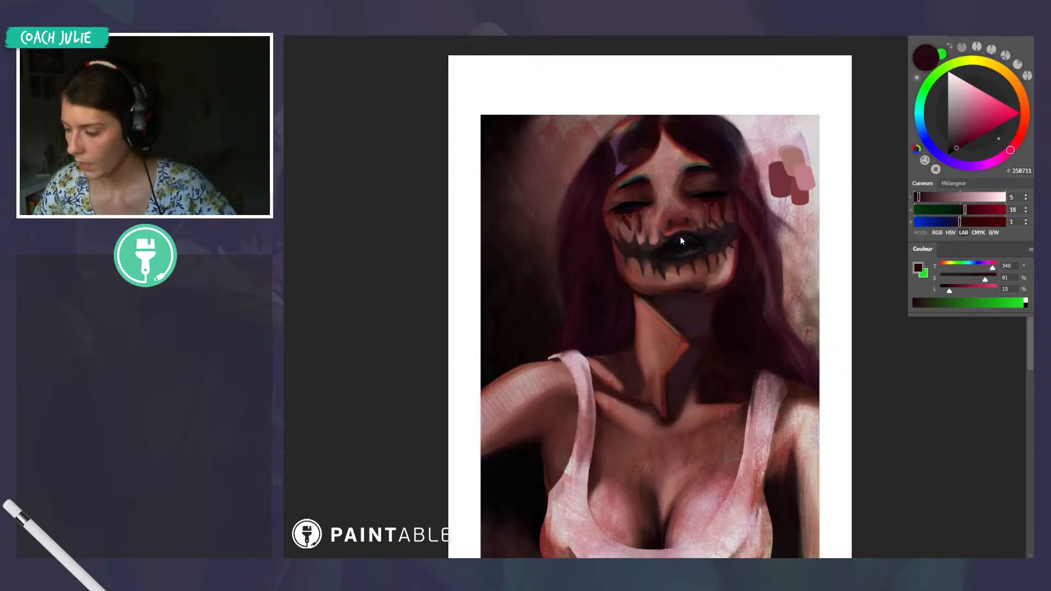
{"action": "left_click", "coordinate": [681, 236], "text": "ctrl"}
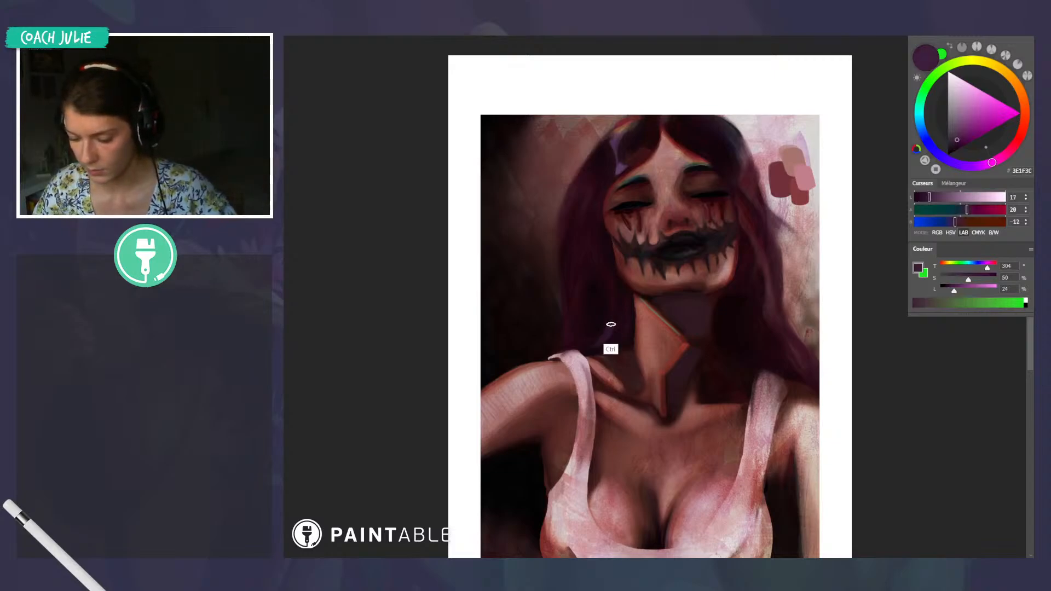
{"action": "left_click", "coordinate": [593, 272], "text": "alt"}
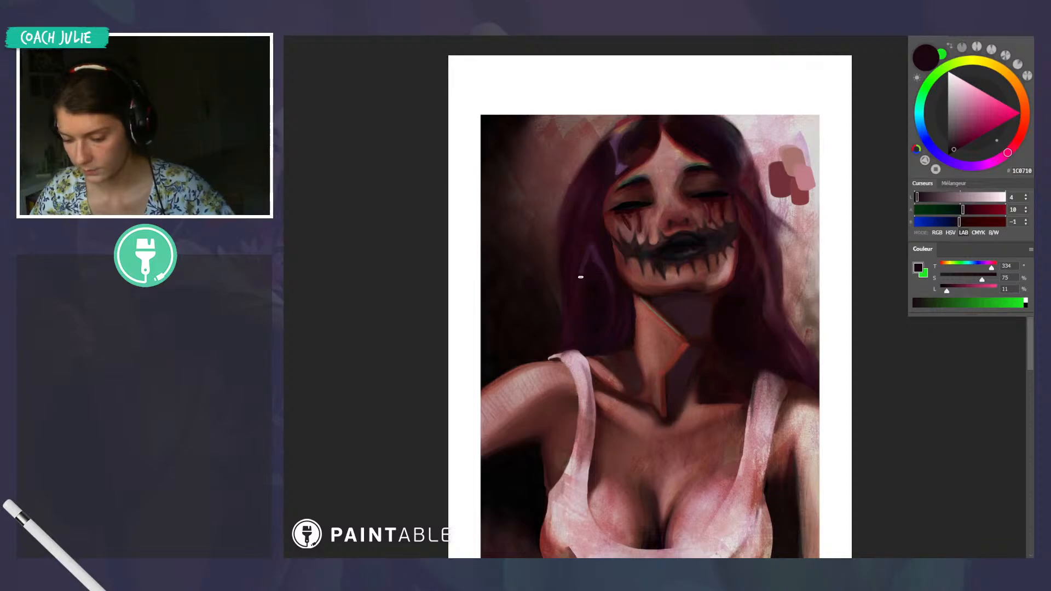
{"action": "left_click", "coordinate": [587, 235], "text": "alt"}
{"action": "left_click", "coordinate": [599, 260], "text": "alt"}
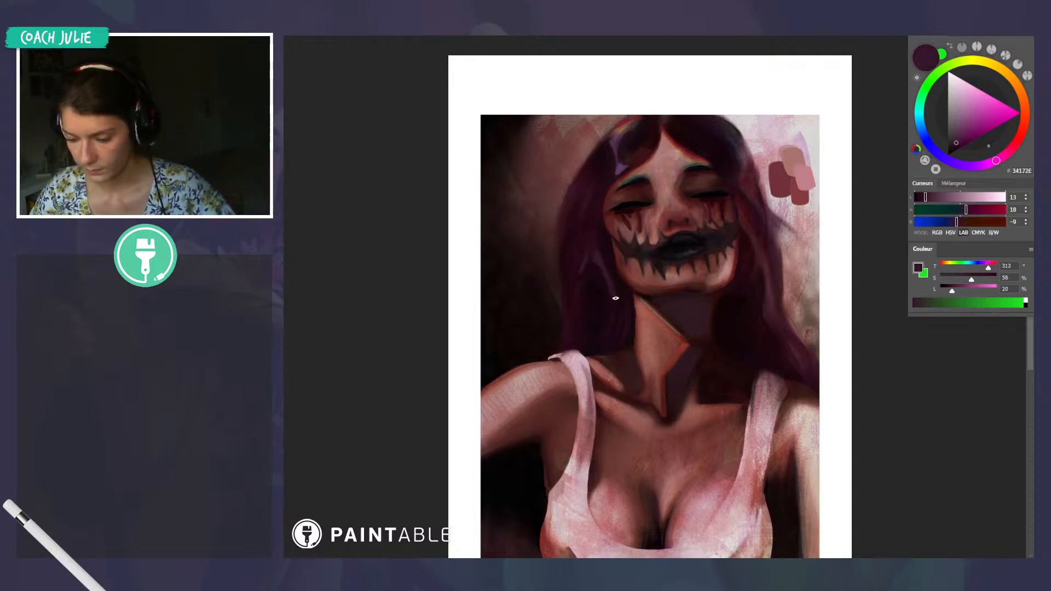
{"action": "left_click", "coordinate": [608, 260], "text": "alt"}
{"action": "left_click", "coordinate": [604, 256], "text": "alt"}
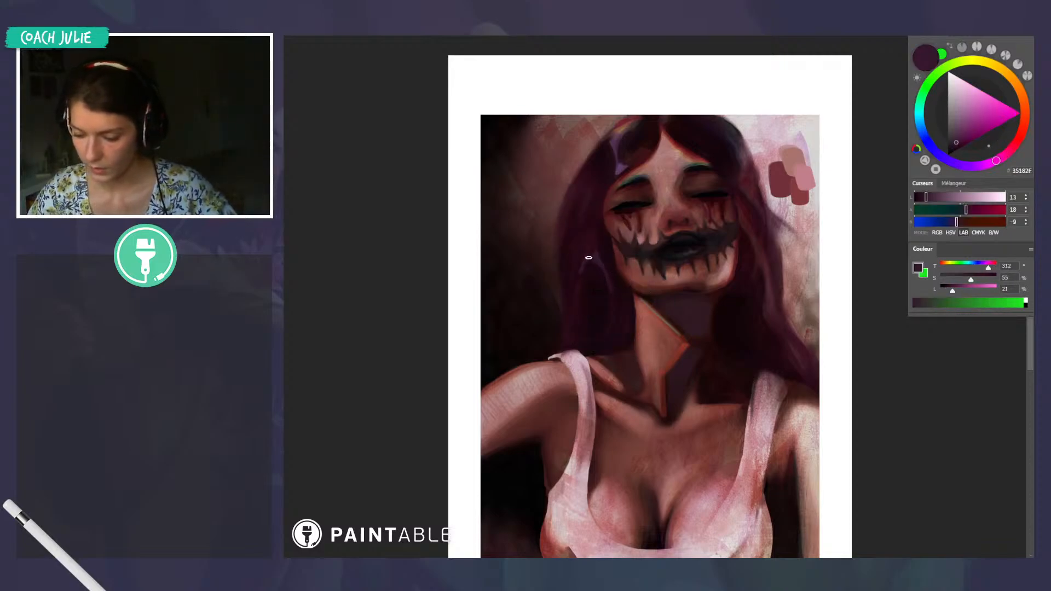
{"action": "left_click", "coordinate": [567, 264], "text": "alt"}
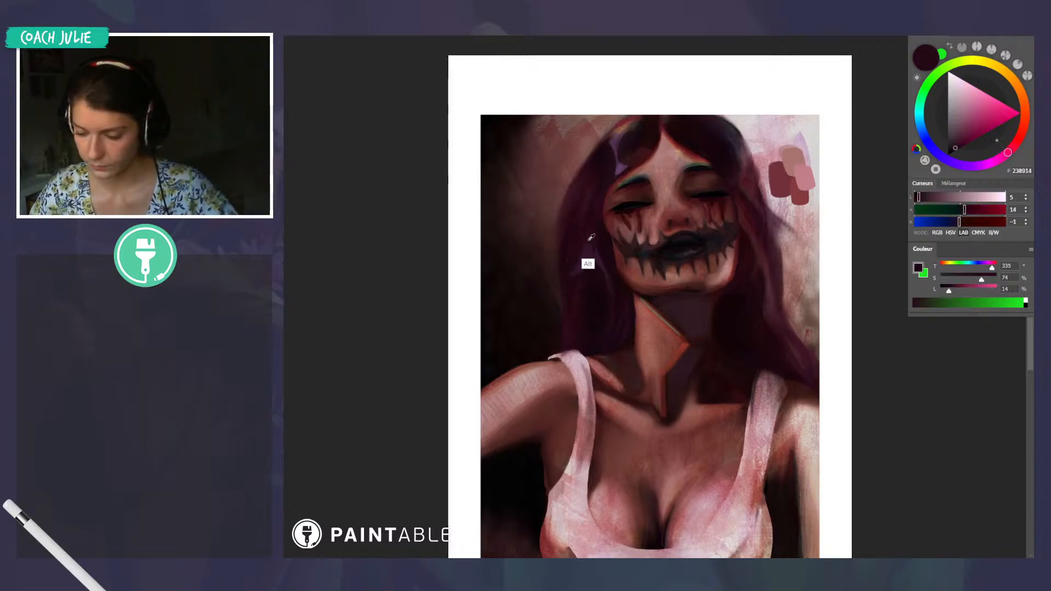
Tone down the hair highlights with sampled dark reds, and repaint the background along the crown's edge with brown #75544A
{"action": "scroll", "coordinate": [605, 205], "scroll_direction": "down", "scroll_amount": 3}
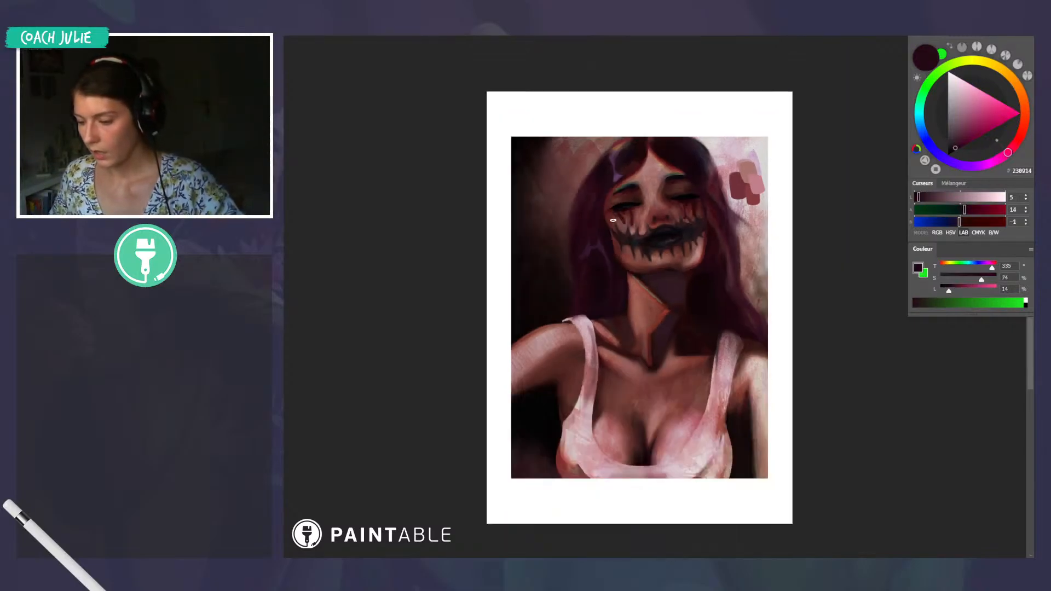
{"action": "scroll", "coordinate": [604, 205], "scroll_direction": "up", "scroll_amount": 1}
{"action": "scroll", "coordinate": [604, 219], "scroll_direction": "left", "scroll_amount": 1}
{"action": "left_click", "coordinate": [620, 284], "text": "alt"}
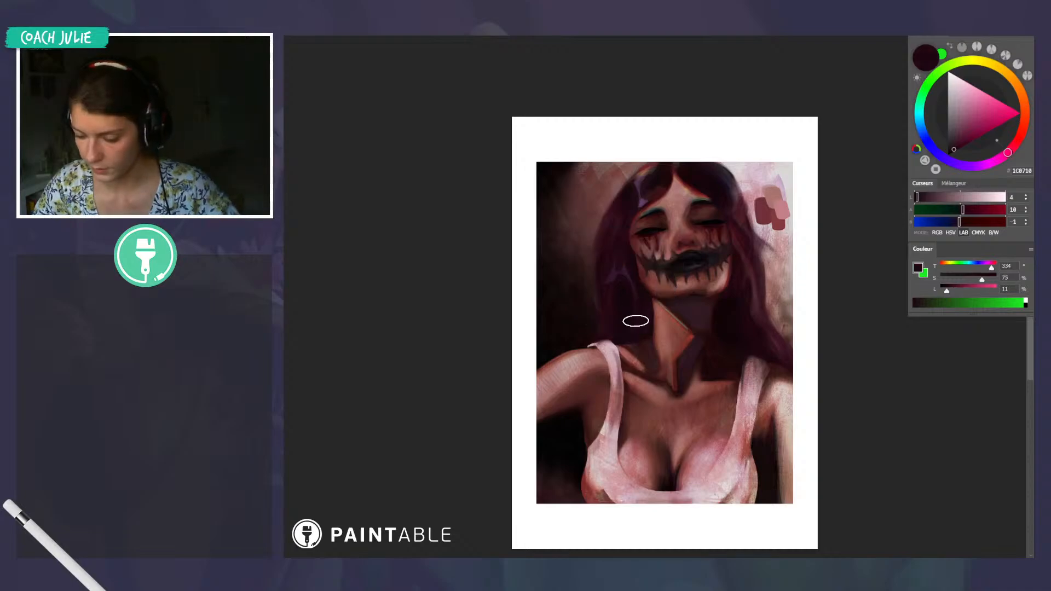
{"action": "left_click", "coordinate": [653, 192], "text": "alt"}
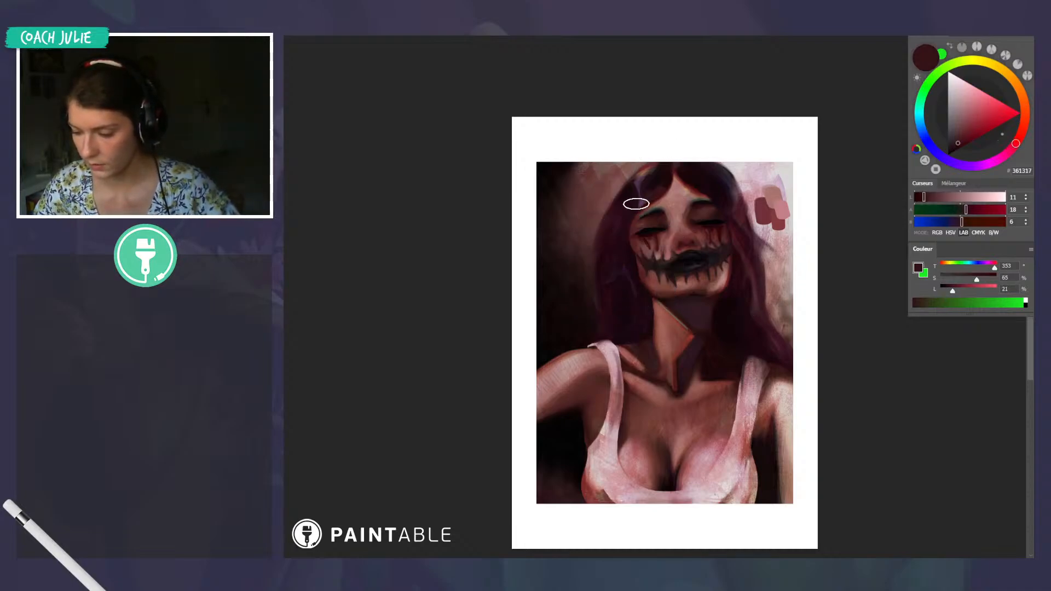
{"action": "left_click", "coordinate": [589, 240], "text": "alt"}
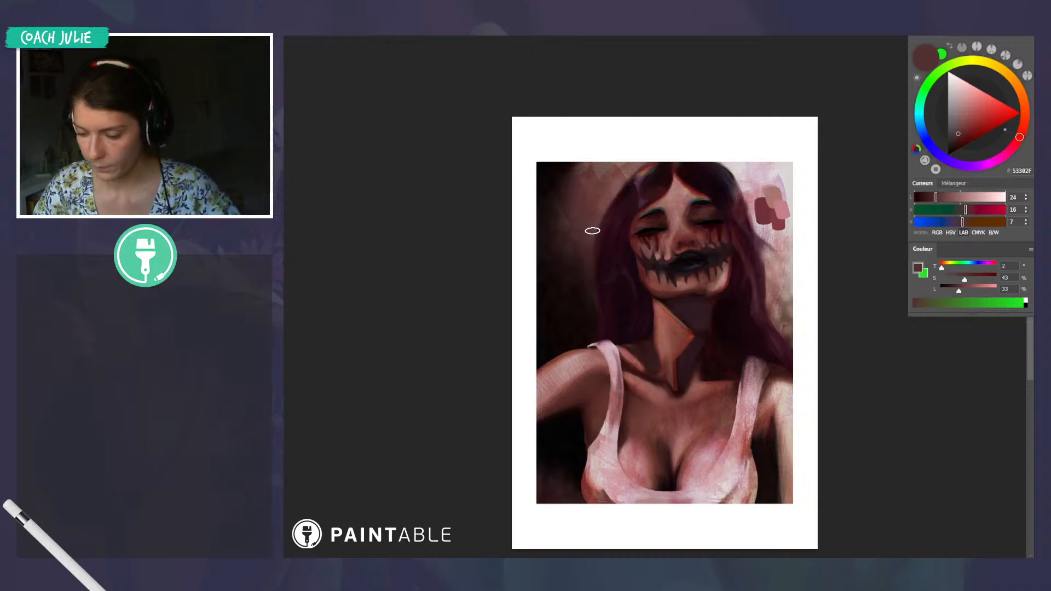
{"action": "left_click", "coordinate": [620, 184], "text": "alt"}
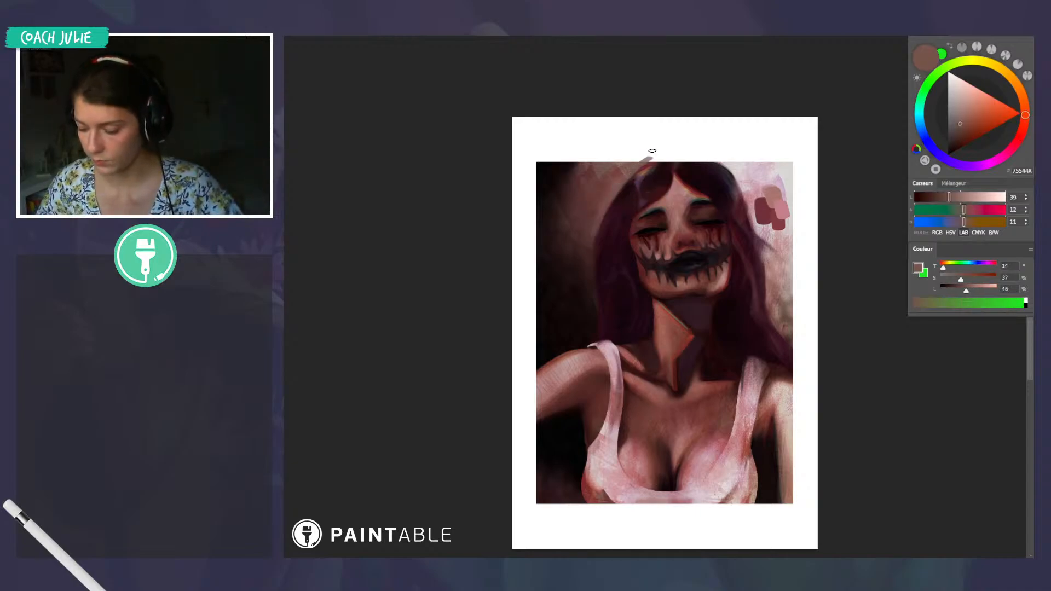
Sample dark plums #2D161F and #321A21 from the neck and paint them into the shadow between the neck and hair
{"action": "scroll", "coordinate": [660, 149], "scroll_direction": "down", "scroll_amount": 1}
{"action": "left_click", "coordinate": [688, 329], "text": "alt"}
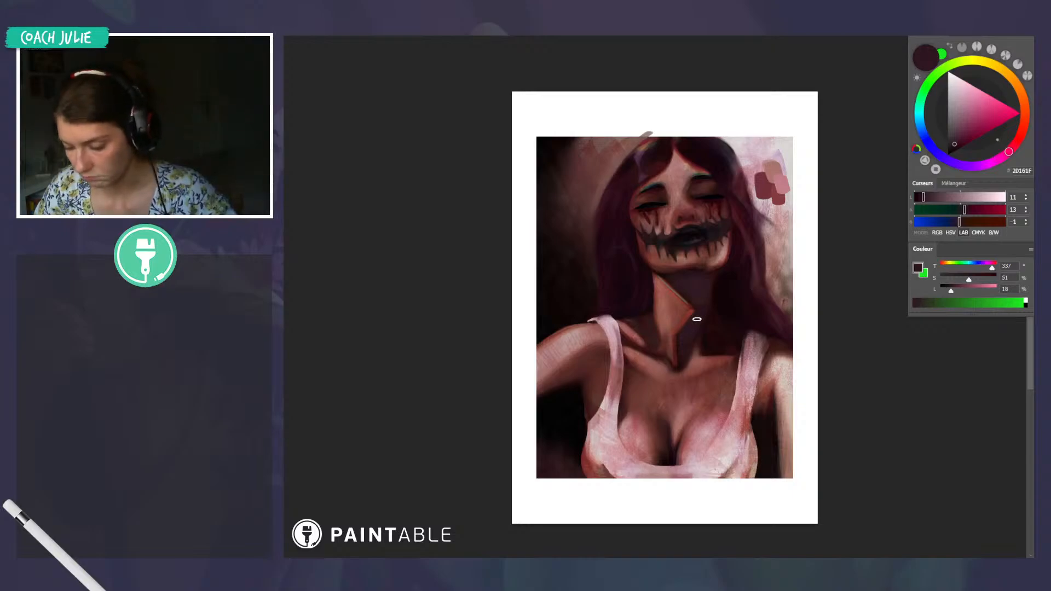
{"action": "left_click", "coordinate": [706, 280], "text": "alt"}
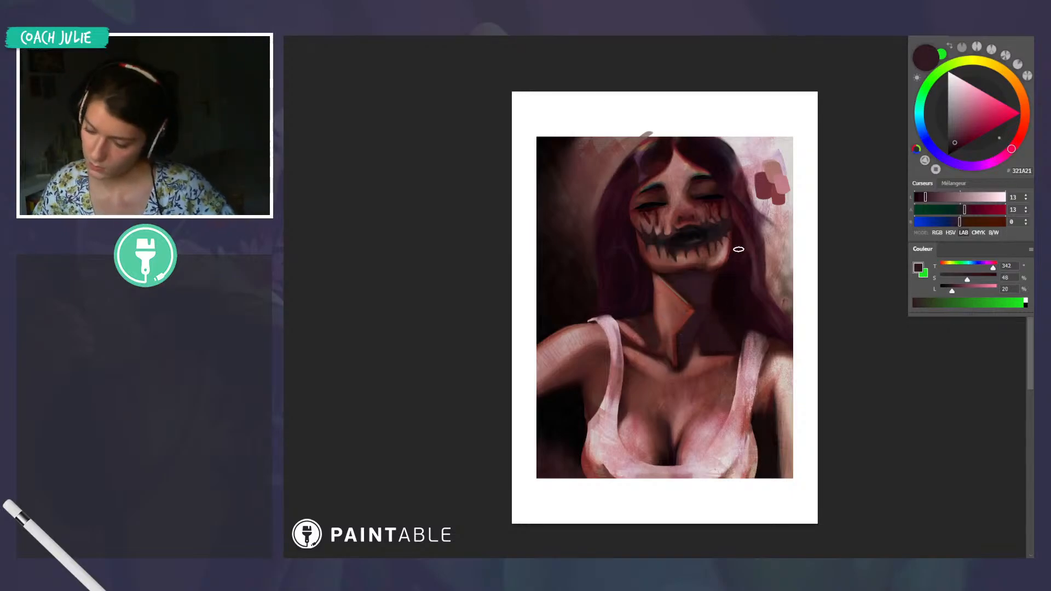
Sample near-black reds #261215 and #100507 and plum #321A22, and paint them into the shadows at the collarbone and cleavage
{"action": "left_click", "coordinate": [717, 328], "text": "alt"}
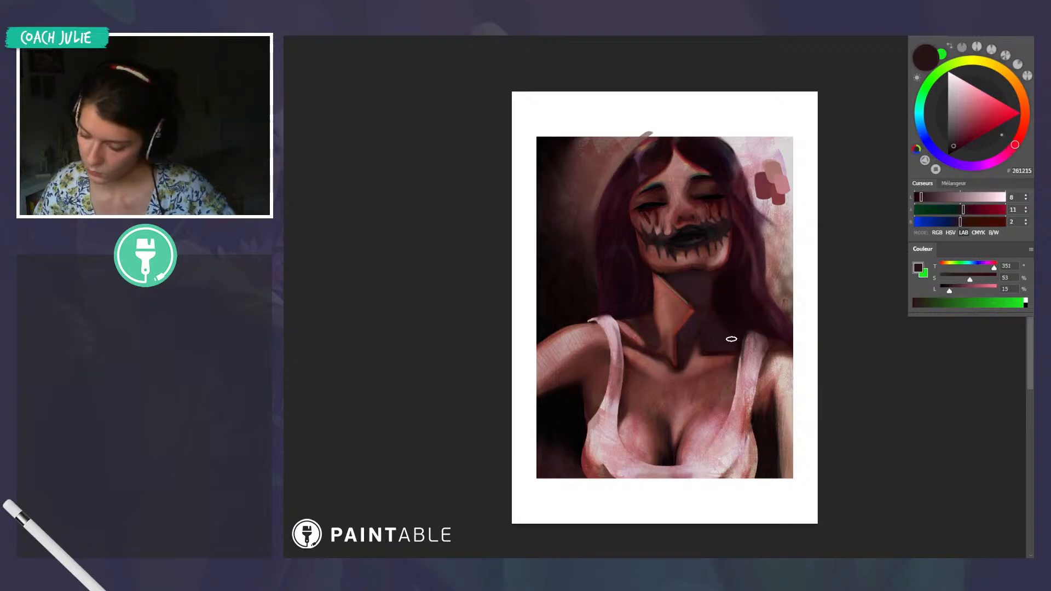
{"action": "left_click", "coordinate": [671, 463], "text": "alt"}
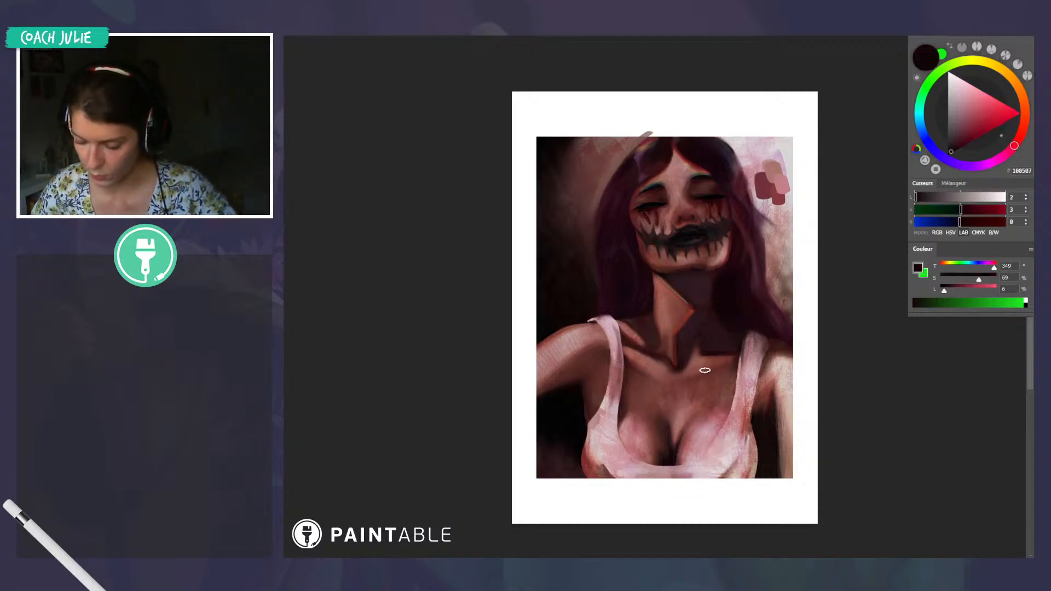
{"action": "left_click", "coordinate": [701, 308], "text": "alt"}
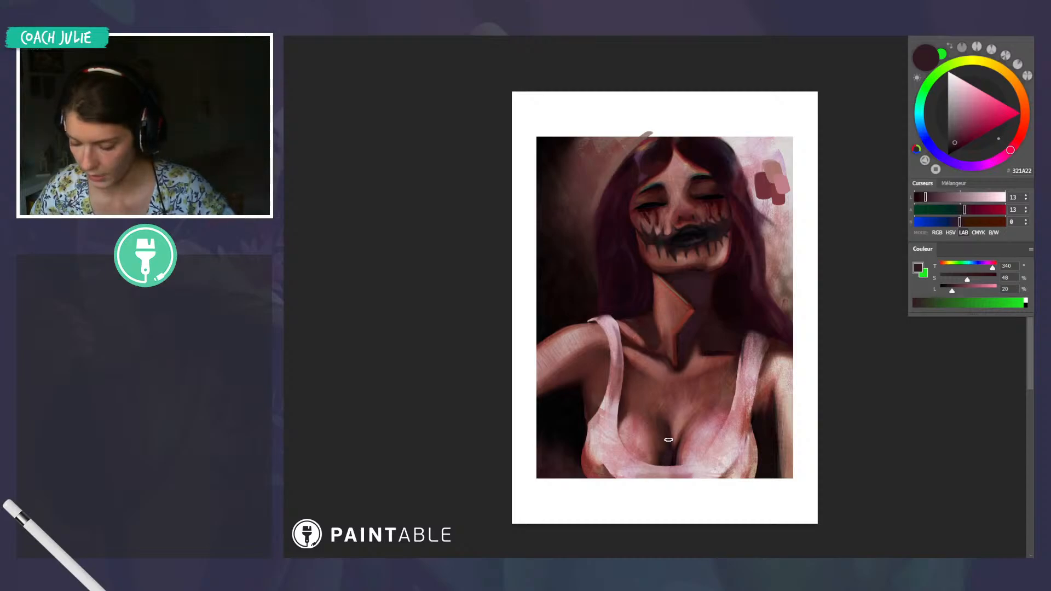
Warm up the upper chest by painting saturated red-browns #733127, #952E1F and #823825 below the collarbones
{"action": "left_click", "coordinate": [641, 394], "text": "alt"}
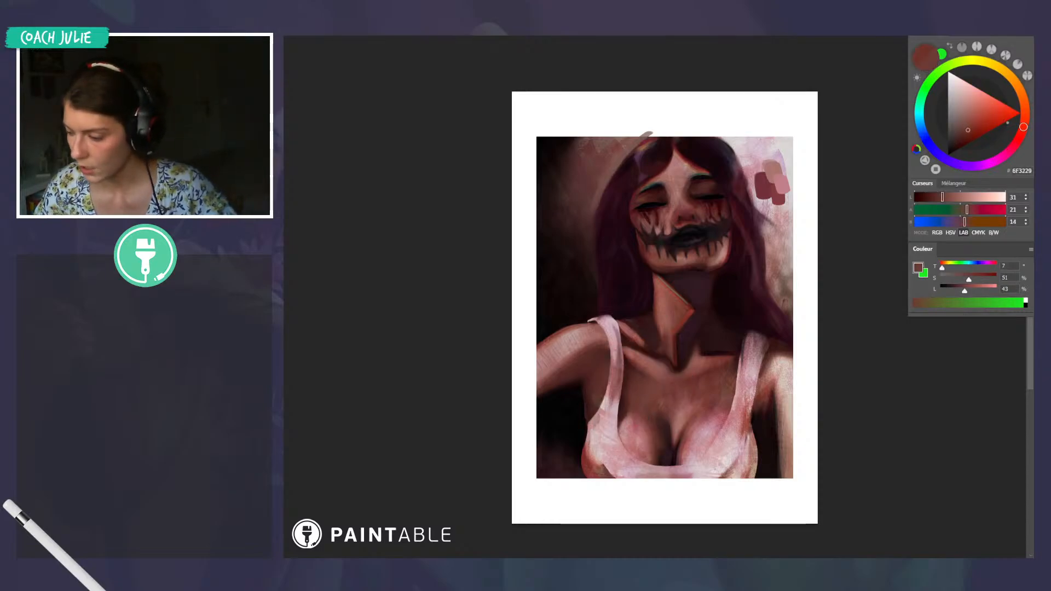
{"action": "left_click_drag", "start_coordinate": [971, 130], "coordinate": [969, 130]}
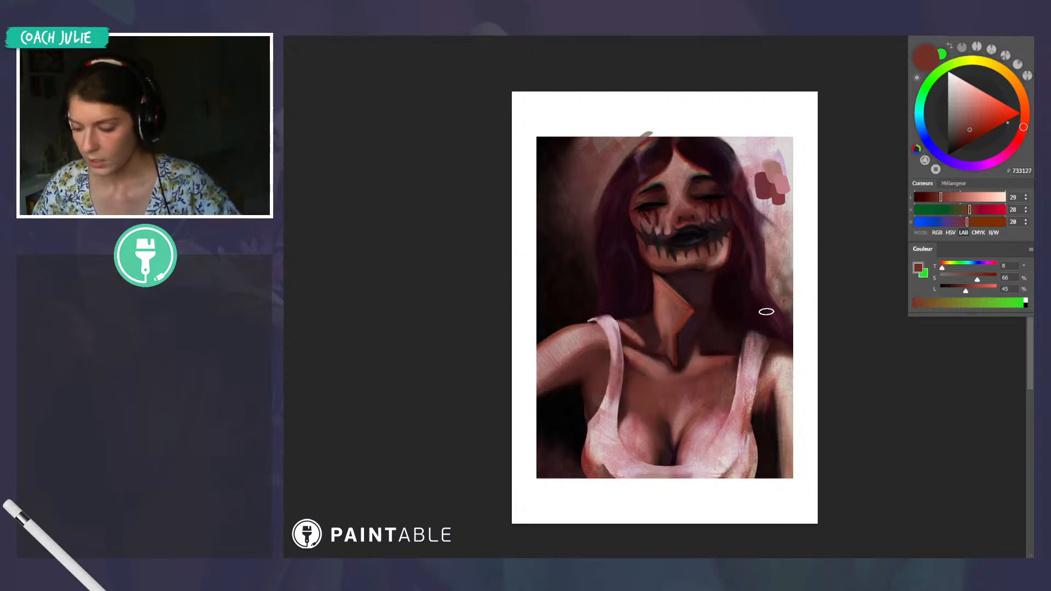
{"action": "scroll", "coordinate": [647, 267], "scroll_direction": "down", "scroll_amount": 1}
{"action": "scroll", "coordinate": [647, 268], "scroll_direction": "up", "scroll_amount": 2}
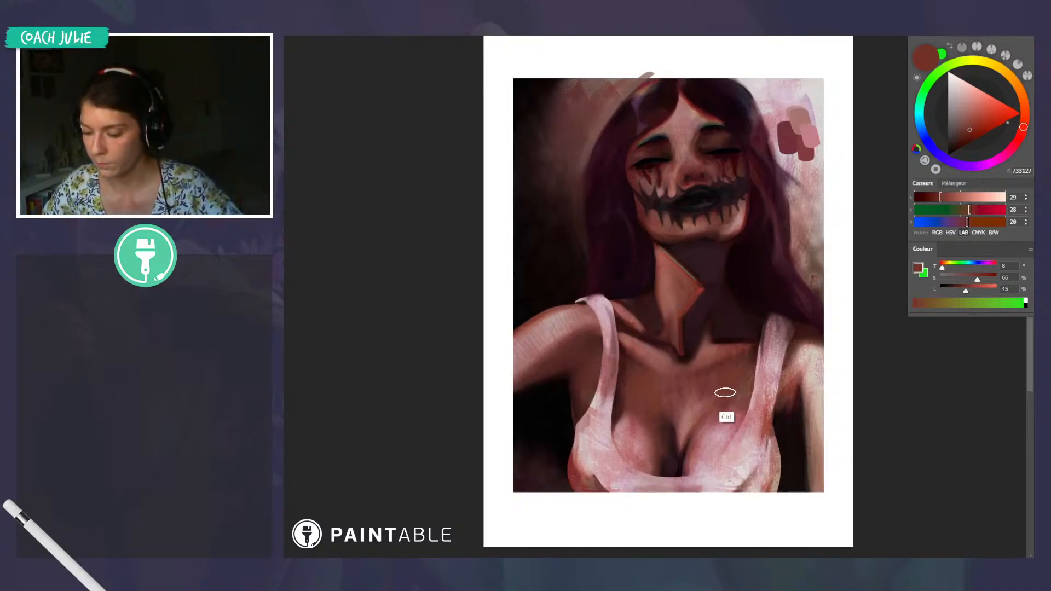
{"action": "left_click", "coordinate": [982, 125]}
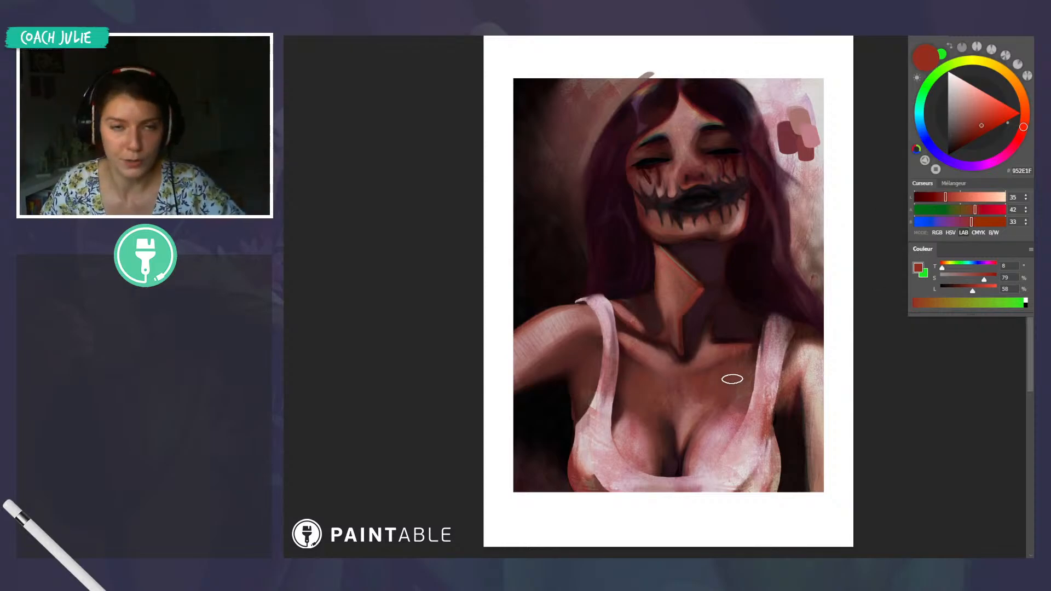
{"action": "left_click", "coordinate": [1025, 119]}
{"action": "left_click", "coordinate": [975, 127]}
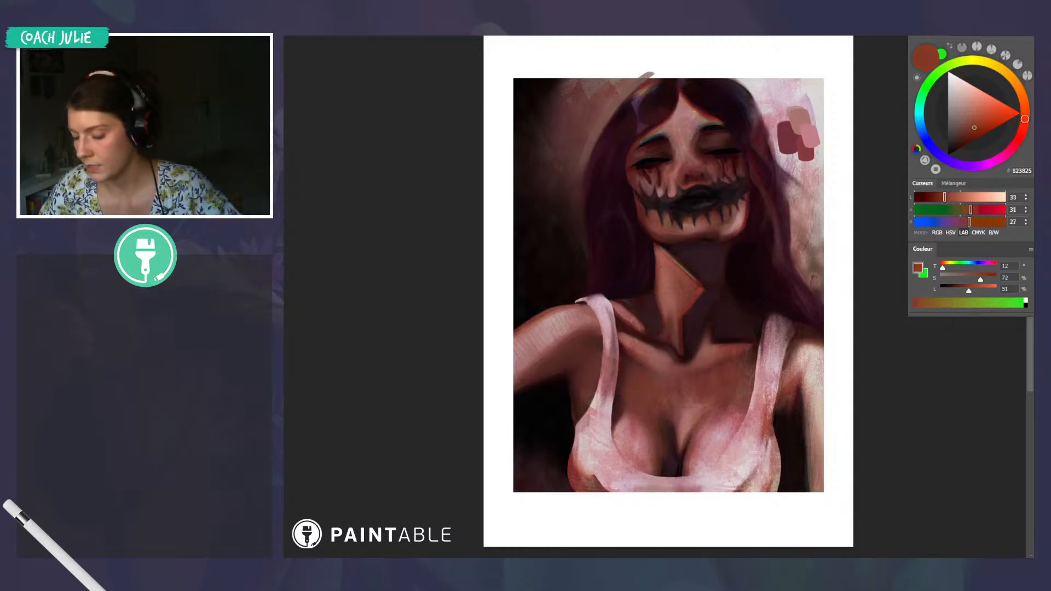
{"action": "left_click_drag", "start_coordinate": [706, 384], "coordinate": [735, 359]}
Blend the warm patches across the chest with red-browns sampled from the surrounding skin, including #7B3C30
{"action": "left_click", "coordinate": [710, 386], "text": "alt"}
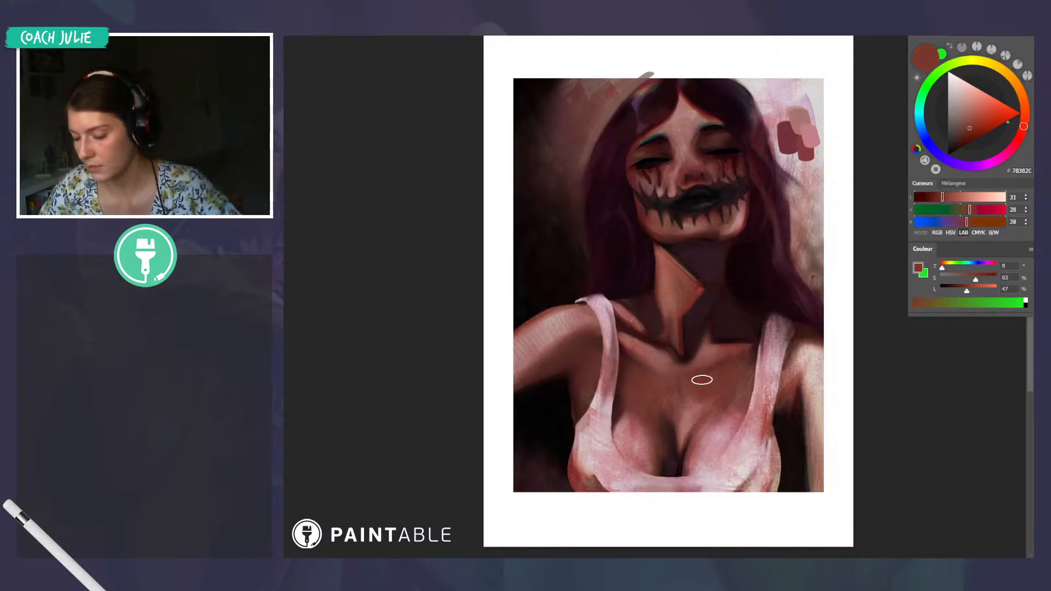
{"action": "left_click", "coordinate": [644, 382], "text": "alt"}
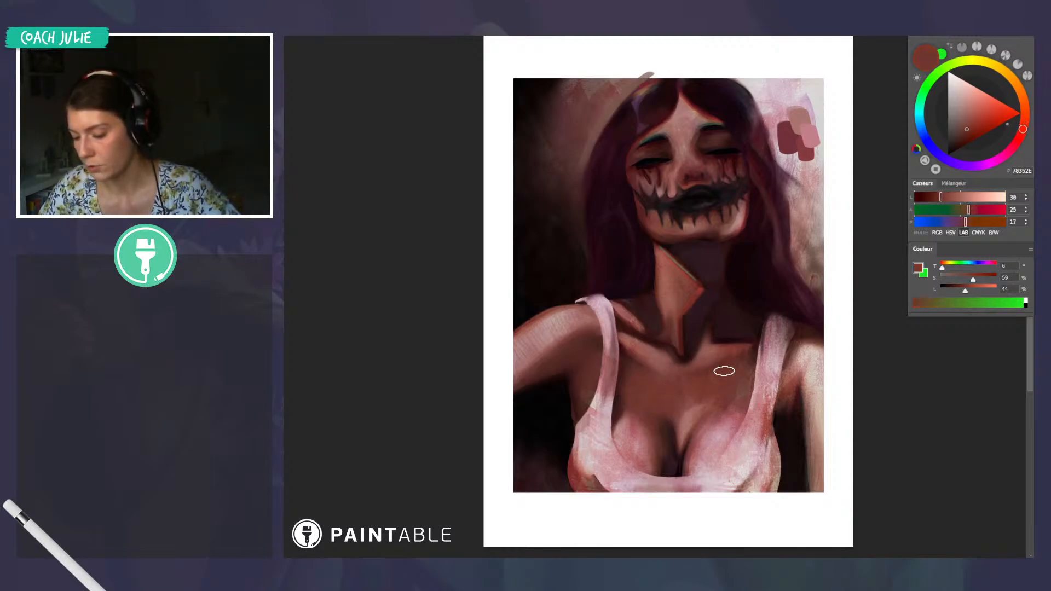
{"action": "left_click", "coordinate": [685, 421], "text": "alt"}
{"action": "left_click", "coordinate": [711, 408], "text": "alt"}
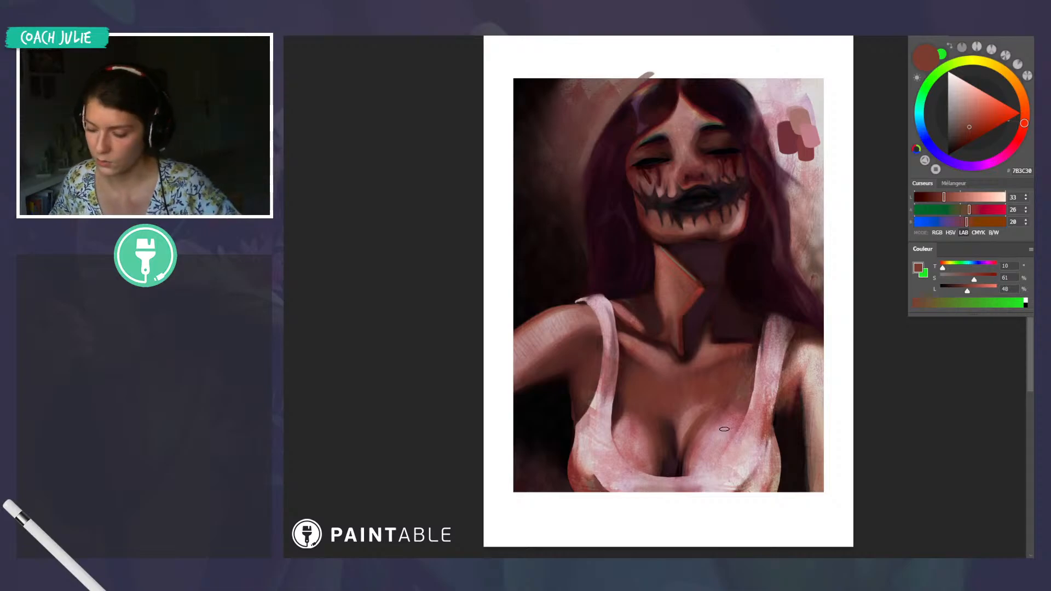
Paint warm orange light #CE8861 along both sides of the cleavage, softening its edge with sampled red-brown #7F453E
{"action": "scroll", "coordinate": [724, 430], "scroll_direction": "down", "scroll_amount": 1}
{"action": "left_click", "coordinate": [688, 390], "text": "alt"}
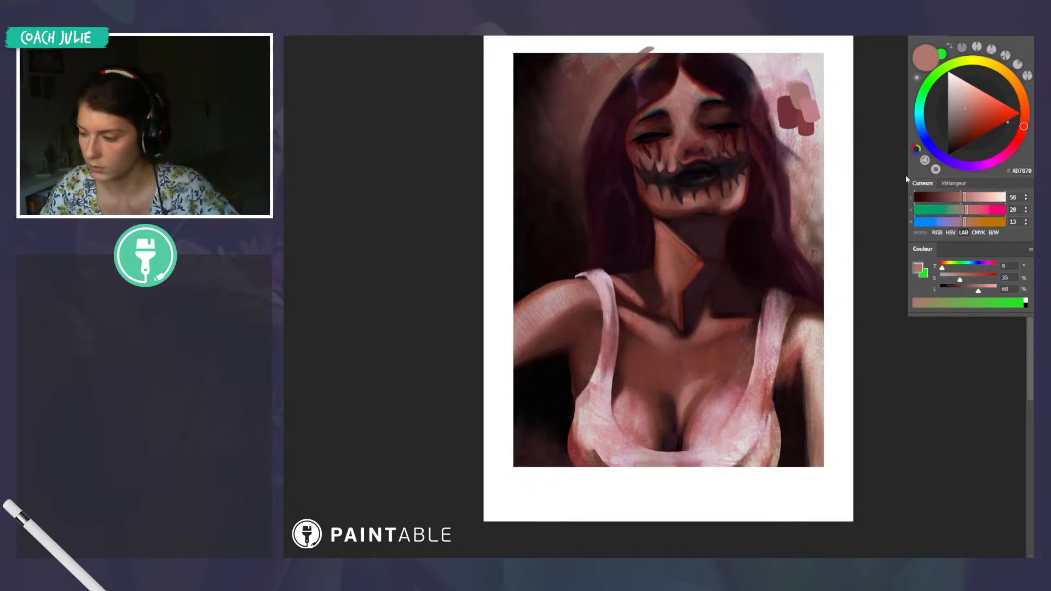
{"action": "left_click", "coordinate": [1024, 101]}
{"action": "left_click_drag", "start_coordinate": [966, 108], "coordinate": [972, 100]}
{"action": "mouse_move", "coordinate": [686, 409]}
{"action": "left_mouse_down"}
{"action": "mouse_move", "coordinate": [679, 417]}
{"action": "mouse_move", "coordinate": [702, 385]}
{"action": "left_mouse_up"}
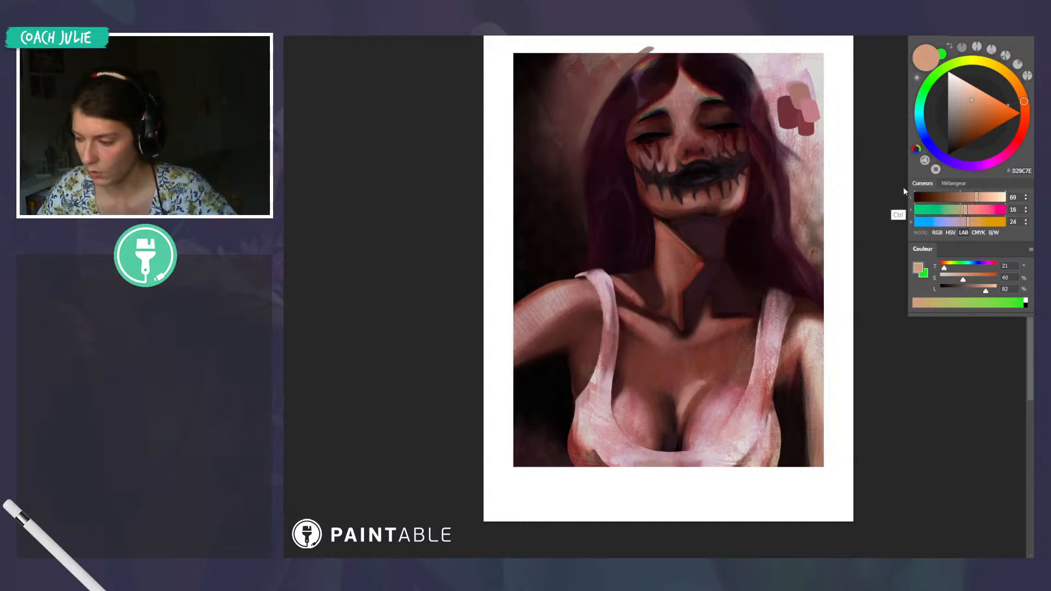
{"action": "key", "text": "ctrl+z"}
{"action": "left_click", "coordinate": [979, 105]}
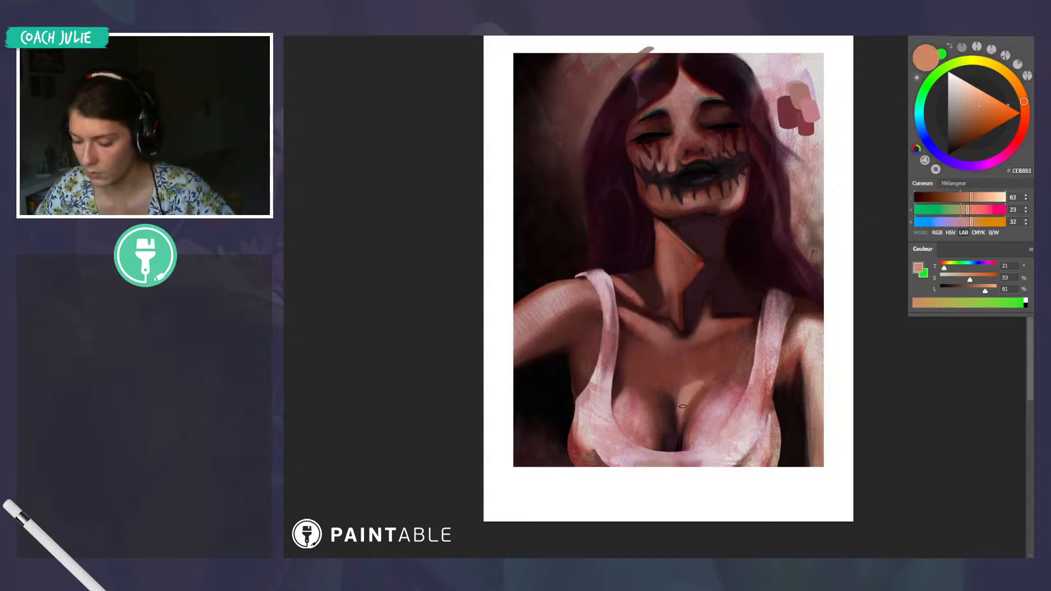
{"action": "left_click_drag", "start_coordinate": [681, 412], "coordinate": [689, 399]}
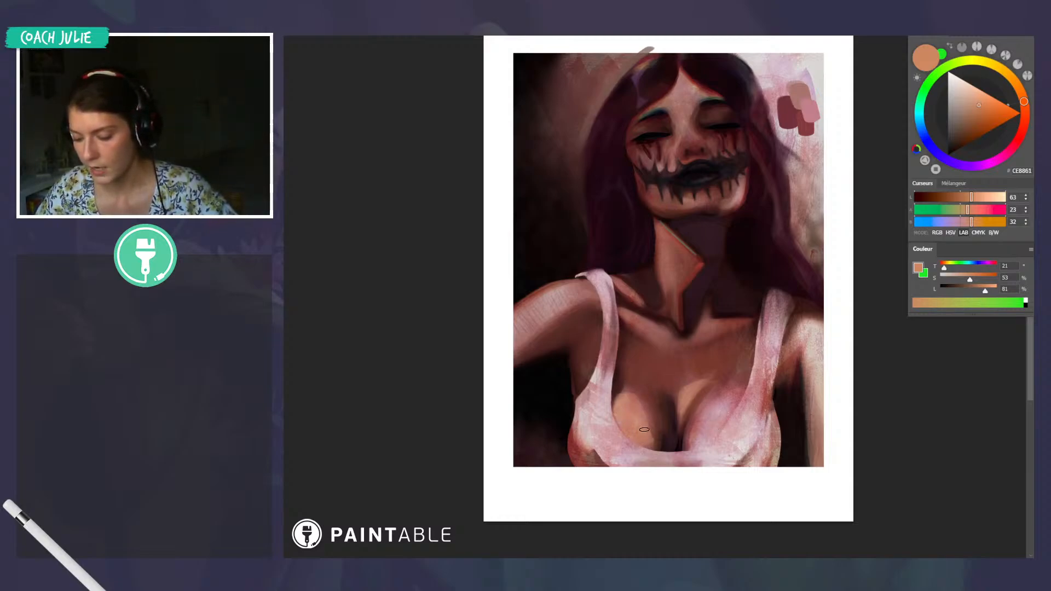
{"action": "left_click", "coordinate": [645, 417], "text": "alt"}
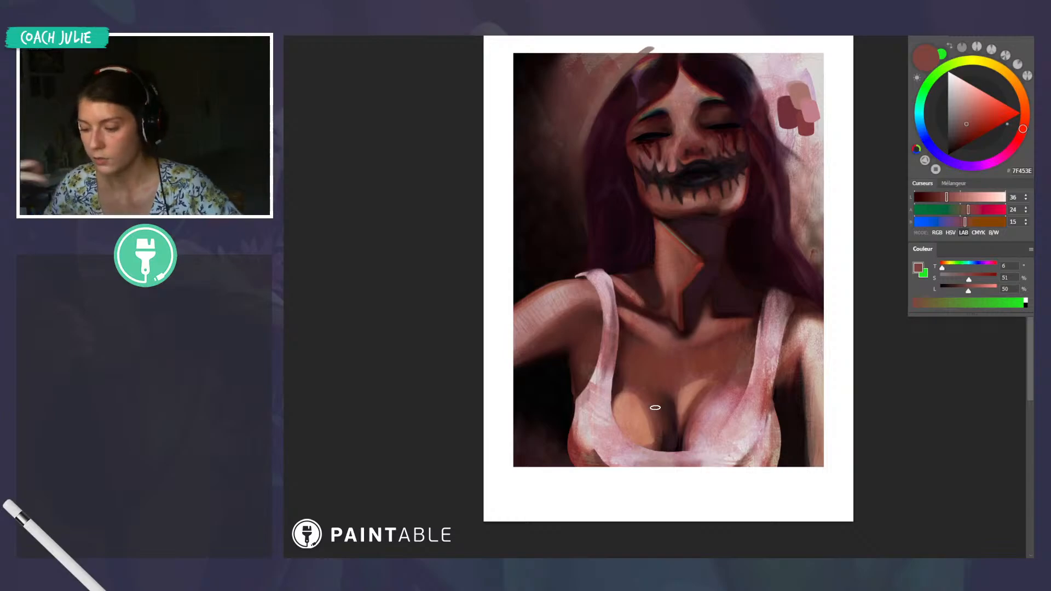
Refine the cast shadow's edge at the throat hollow and beside the neck's lit patch with sampled plums #2E171F and #2C151E
{"action": "left_click", "coordinate": [687, 333], "text": "alt"}
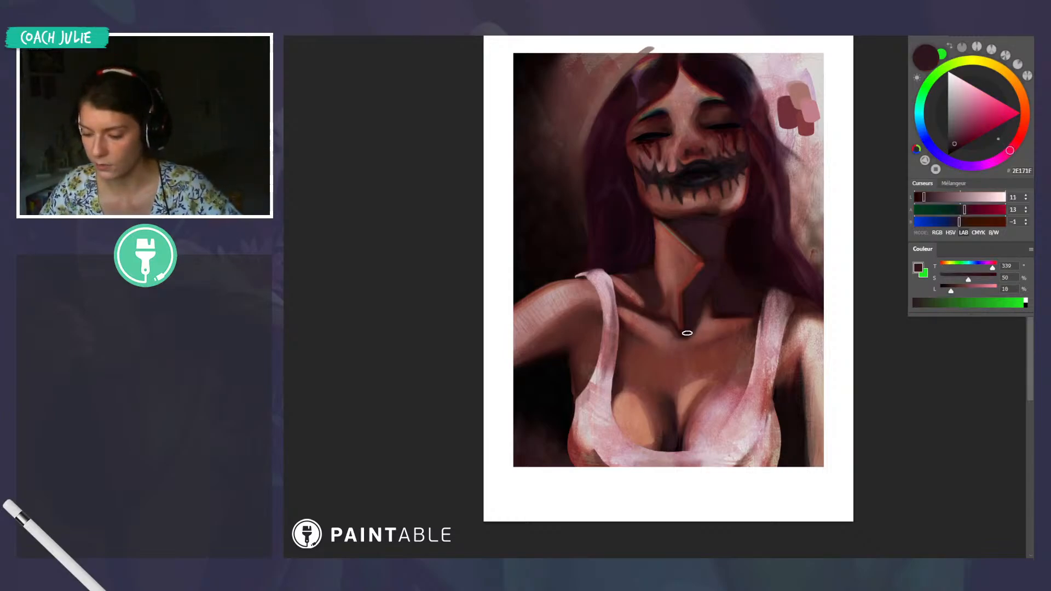
{"action": "left_click", "coordinate": [687, 329], "text": "alt"}
{"action": "left_click", "coordinate": [689, 288], "text": "alt"}
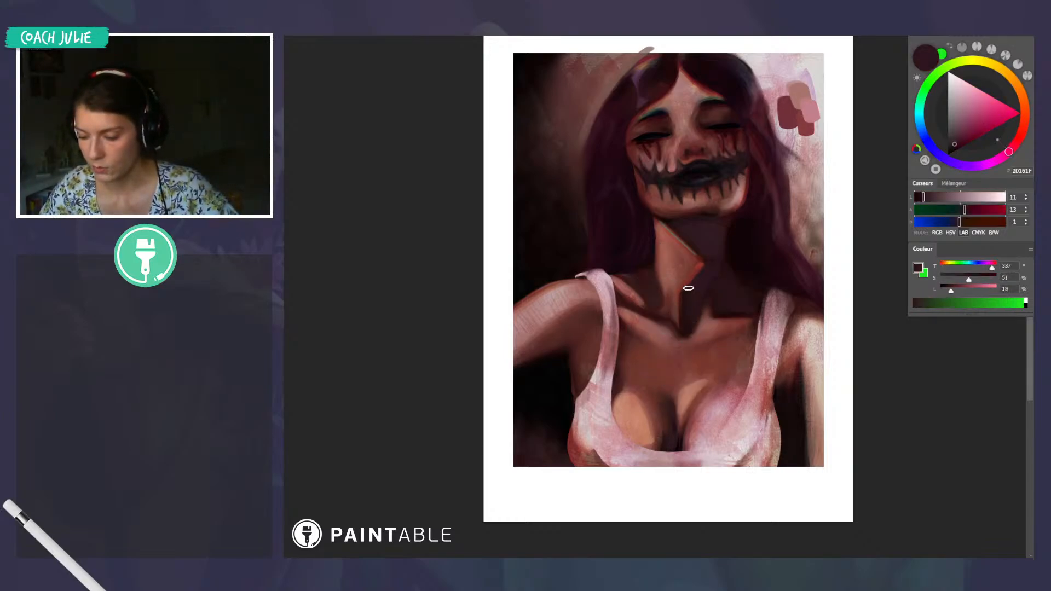
{"action": "left_click", "coordinate": [687, 292], "text": "alt"}
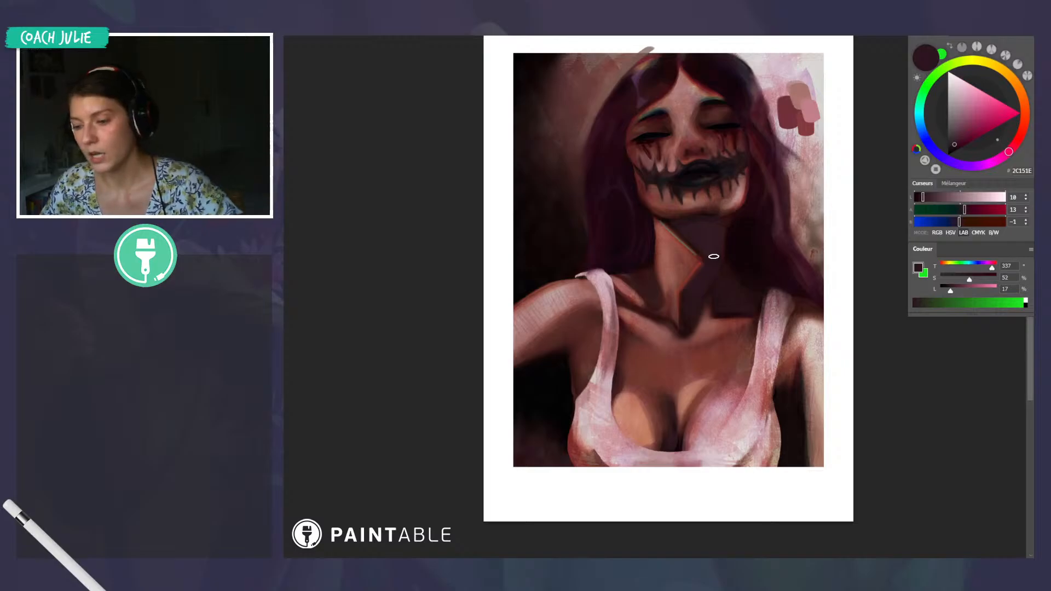
Rotate the canvas and clean up the edge between the neck's light and shadow with sampled red #8F3429 and dark #271015
{"action": "key", "text": "r"}
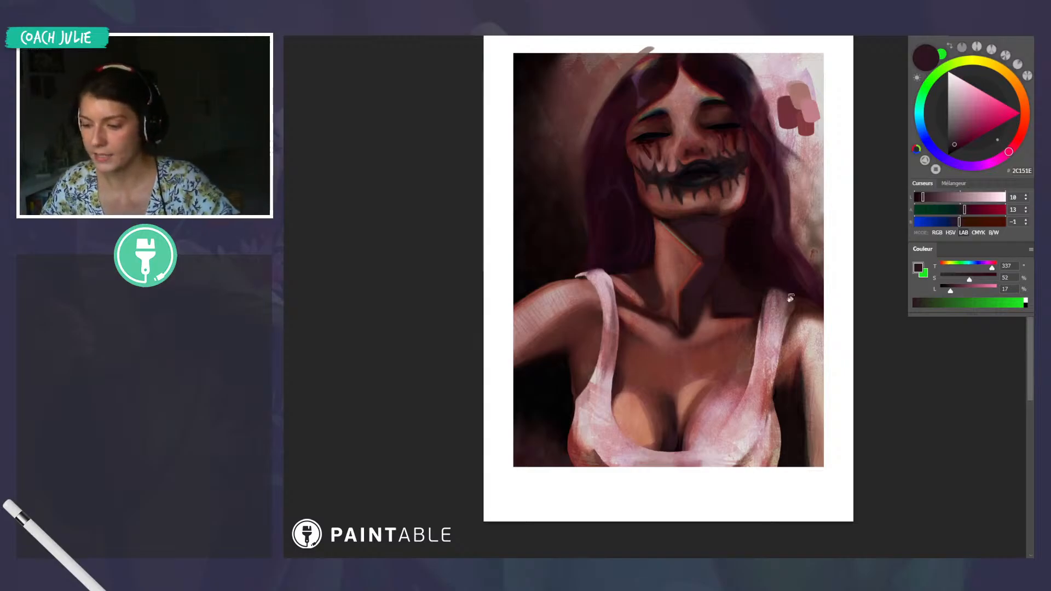
{"action": "left_click_drag", "start_coordinate": [790, 297], "coordinate": [763, 375]}
{"action": "left_click", "coordinate": [695, 352], "text": "alt"}
{"action": "mouse_move", "coordinate": [703, 287]}
{"action": "left_mouse_down"}
{"action": "mouse_move", "coordinate": [702, 327]}
{"action": "mouse_move", "coordinate": [704, 273]}
{"action": "left_mouse_up"}
{"action": "left_click", "coordinate": [700, 346], "text": "alt"}
{"action": "left_click", "coordinate": [712, 293], "text": "alt"}
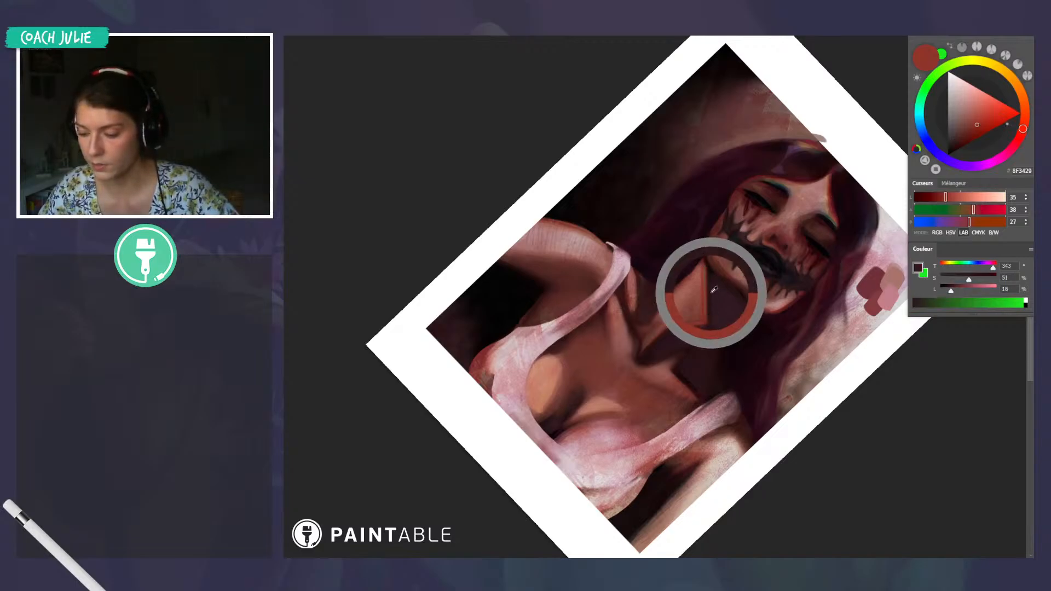
{"action": "left_click", "coordinate": [710, 326], "text": "alt"}
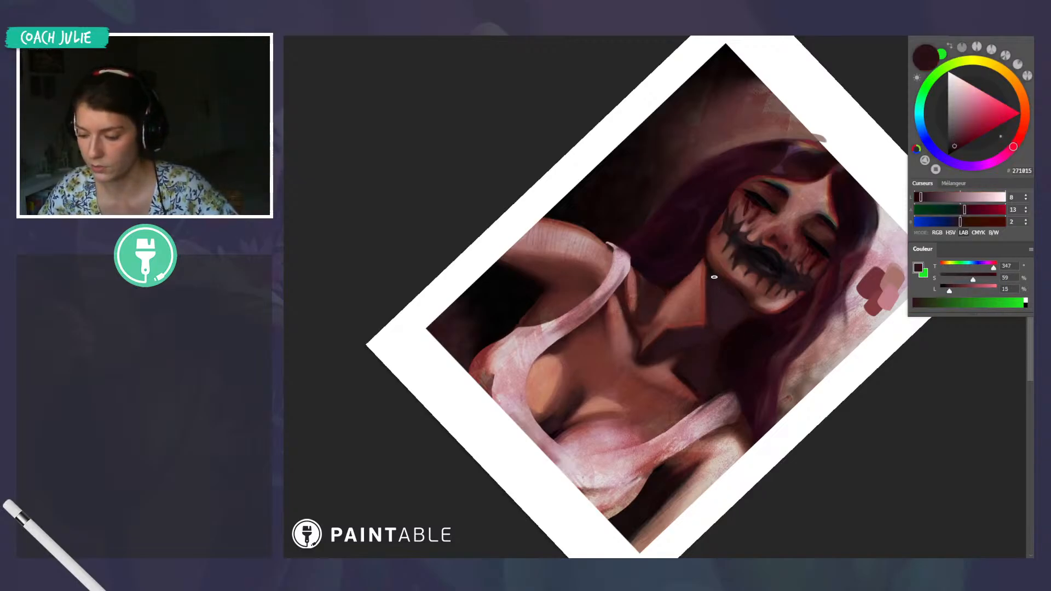
Retouch the shadows under the jaw and at the throat hollow with #23080B and #270E0D, and turn the canvas back upright
{"action": "left_click", "coordinate": [706, 261], "text": "alt"}
{"action": "key", "text": "r"}
{"action": "left_click_drag", "start_coordinate": [756, 292], "coordinate": [739, 231]}
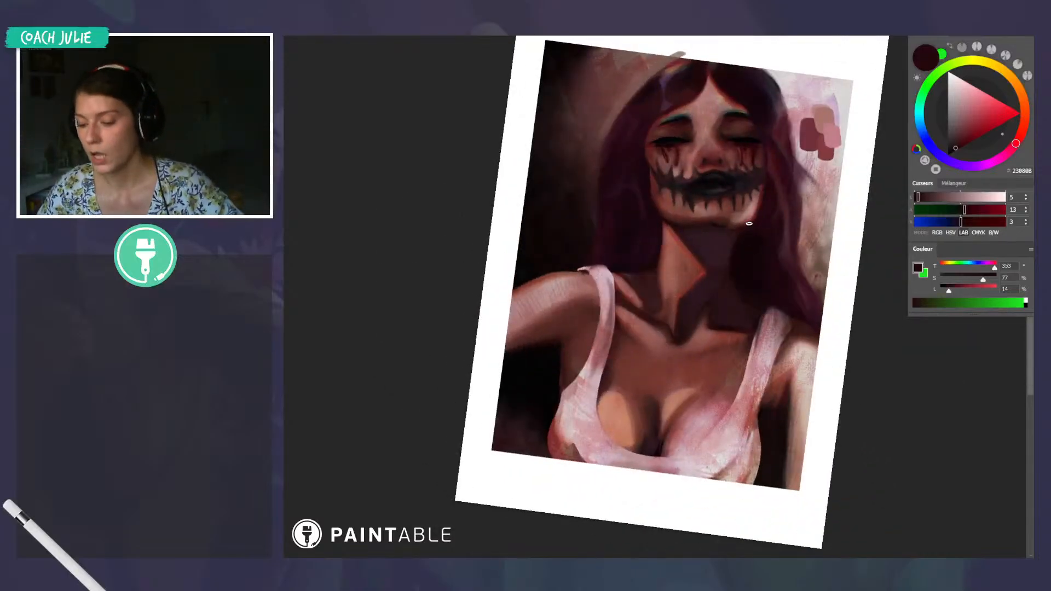
{"action": "left_click", "coordinate": [670, 332], "text": "alt"}
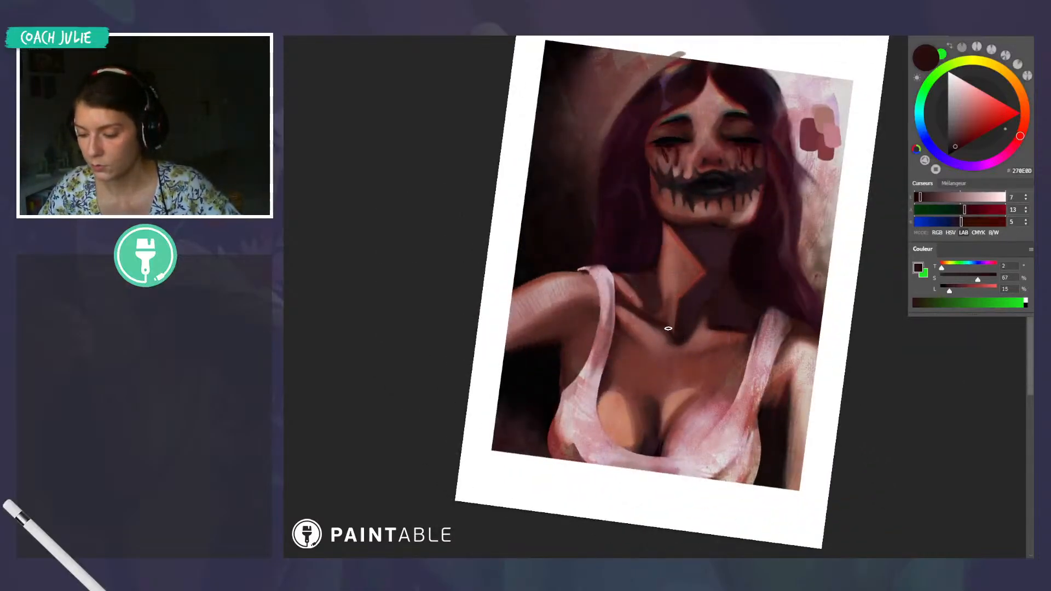
{"action": "left_click_drag", "start_coordinate": [776, 314], "coordinate": [703, 419]}
{"action": "left_click_drag", "start_coordinate": [745, 364], "coordinate": [757, 245]}
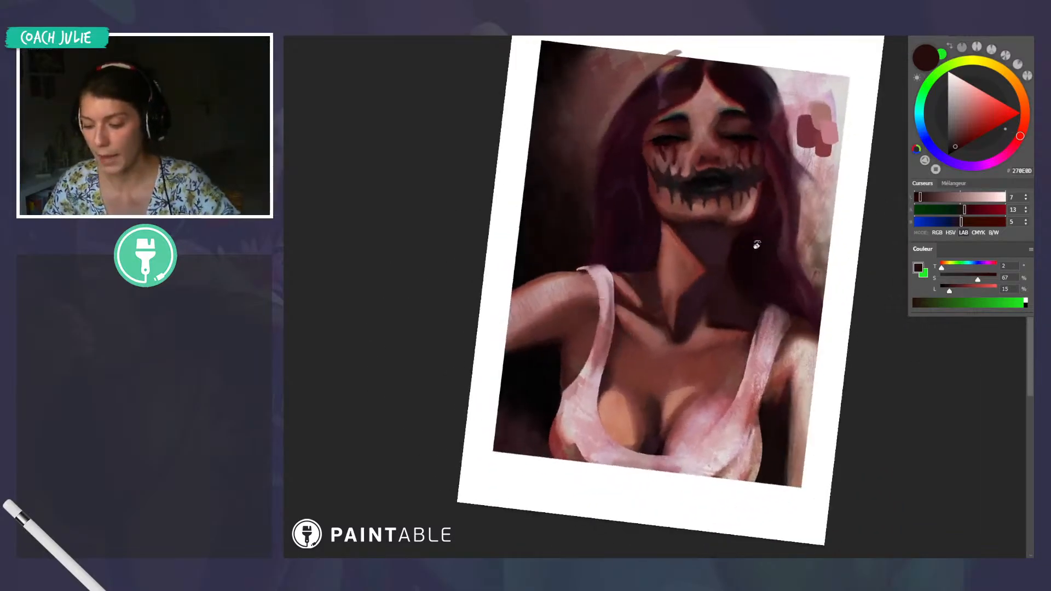
{"action": "left_click_drag", "start_coordinate": [802, 283], "coordinate": [792, 257]}
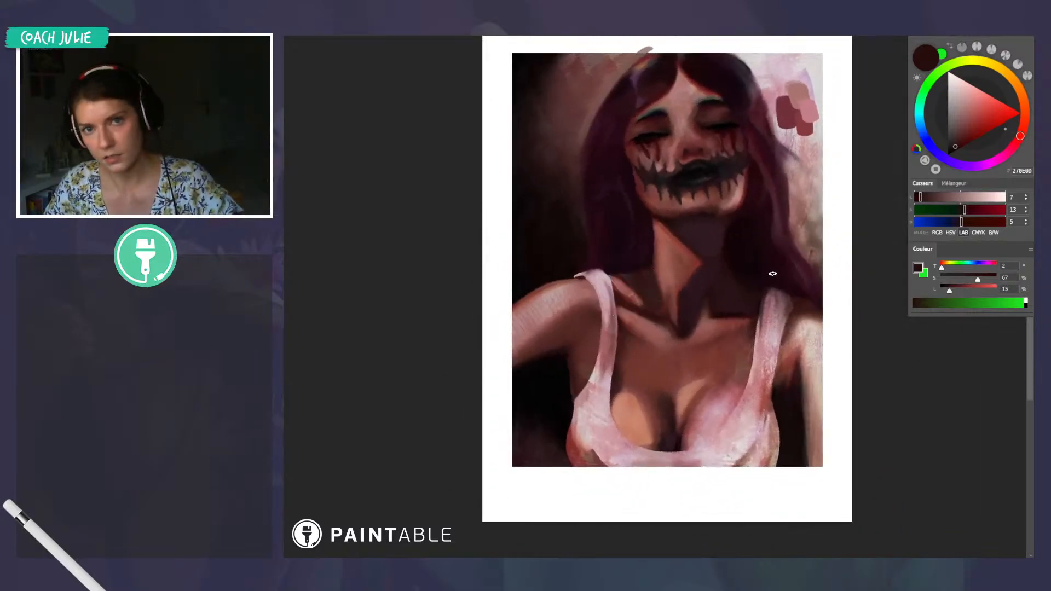
Sample plums #622E3F and #4B1029 and tidy the hair's outer edge against the light background above the shoulder
{"action": "scroll", "coordinate": [772, 266], "scroll_direction": "up", "scroll_amount": 2}
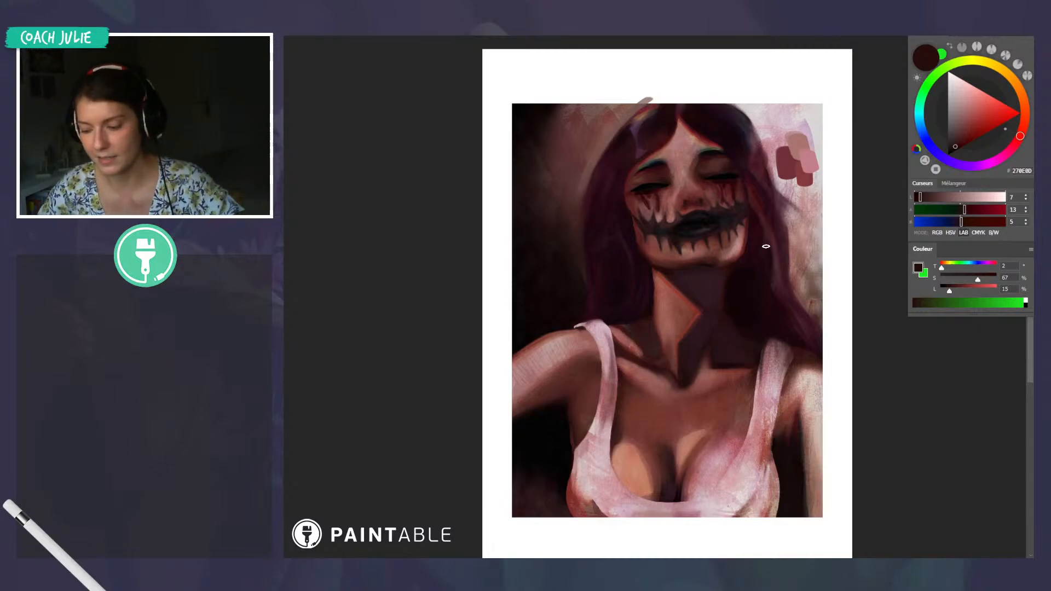
{"action": "left_click", "coordinate": [785, 328], "text": "alt"}
{"action": "left_click", "coordinate": [787, 295], "text": "alt"}
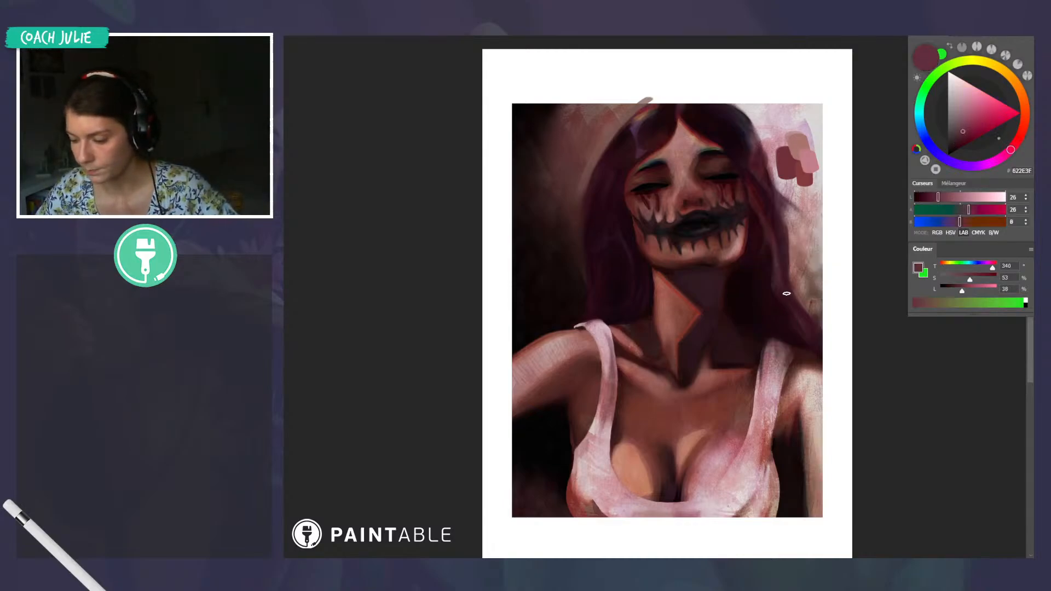
{"action": "left_click", "coordinate": [807, 320], "text": "alt"}
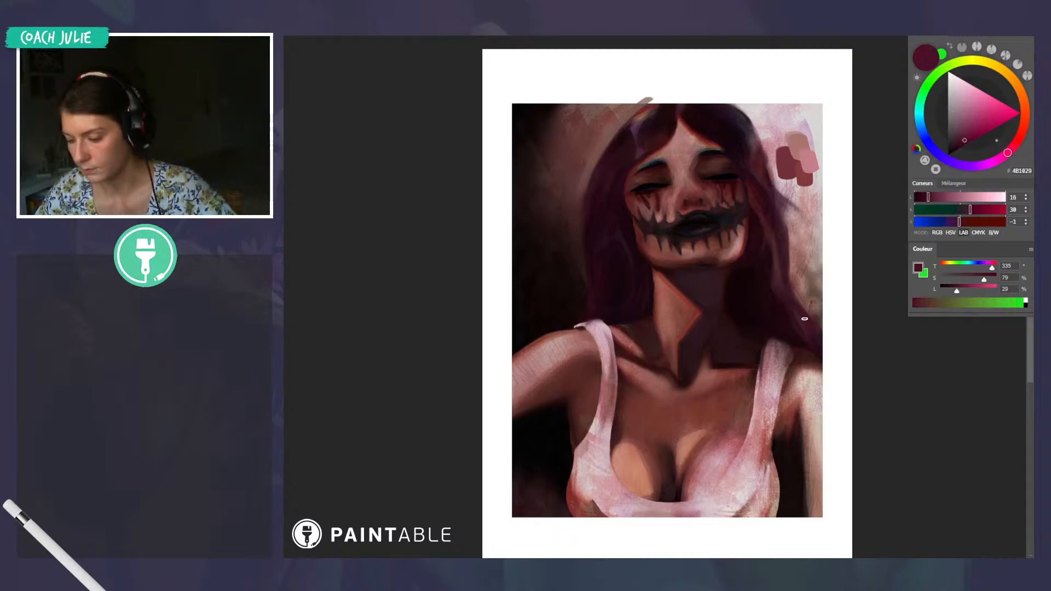
Dab a light skin highlight on the left breast with #D8AC9A, switch the colour wheel to a square picker and mix #D99F8A
{"action": "left_click", "coordinate": [635, 464], "text": "alt"}
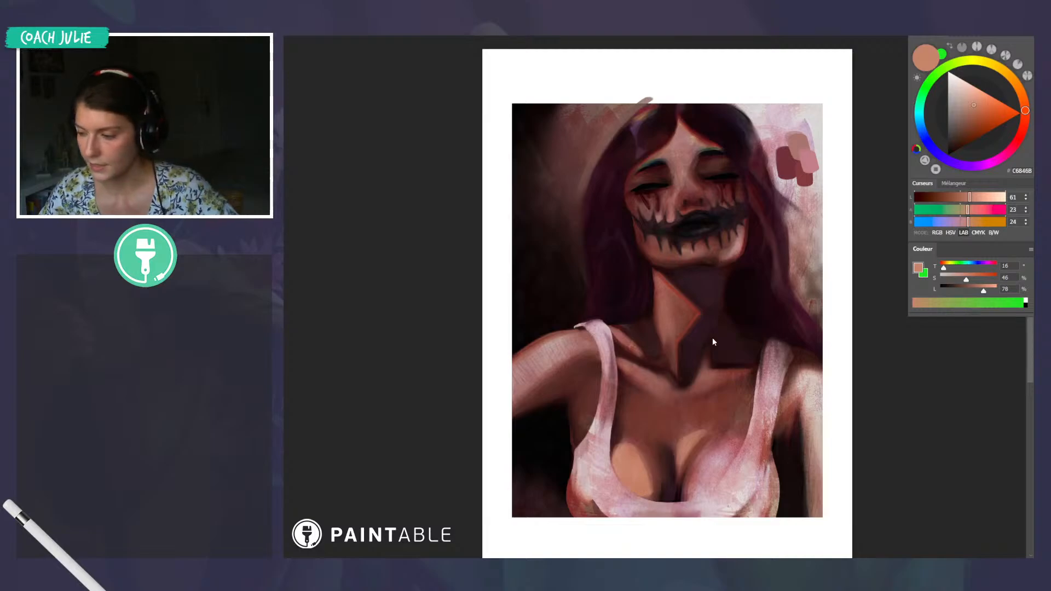
{"action": "left_click", "coordinate": [966, 93]}
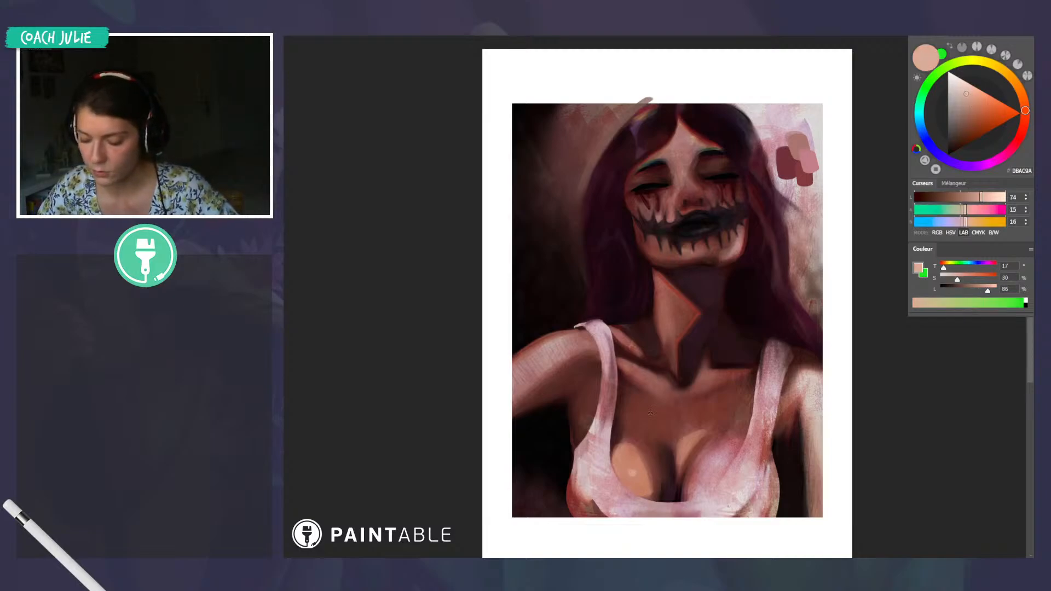
{"action": "left_click", "coordinate": [633, 474], "text": "alt"}
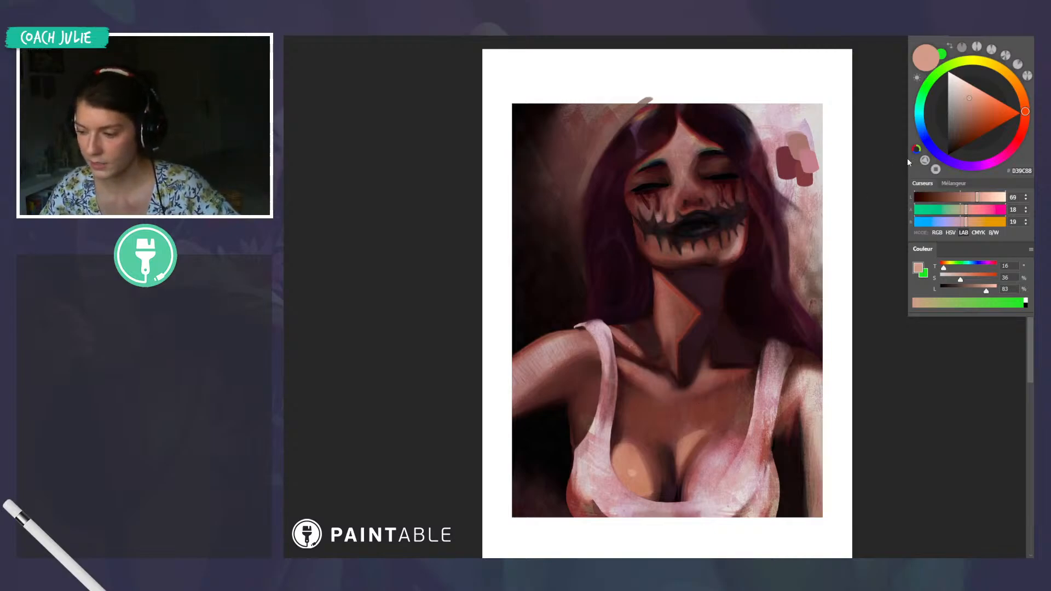
{"action": "left_click", "coordinate": [936, 170]}
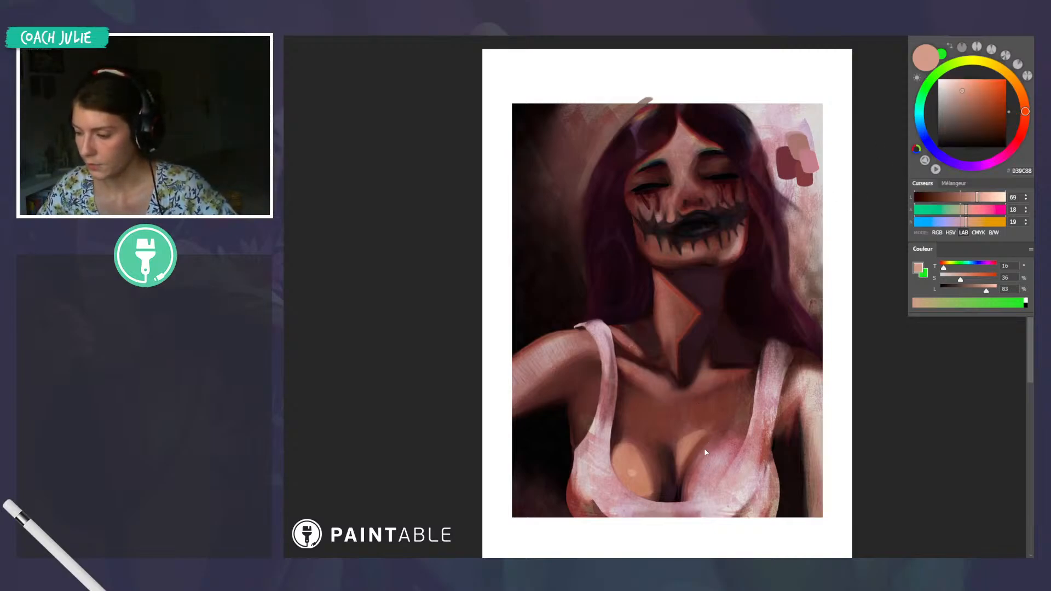
{"action": "left_click_drag", "start_coordinate": [964, 90], "coordinate": [963, 89]}
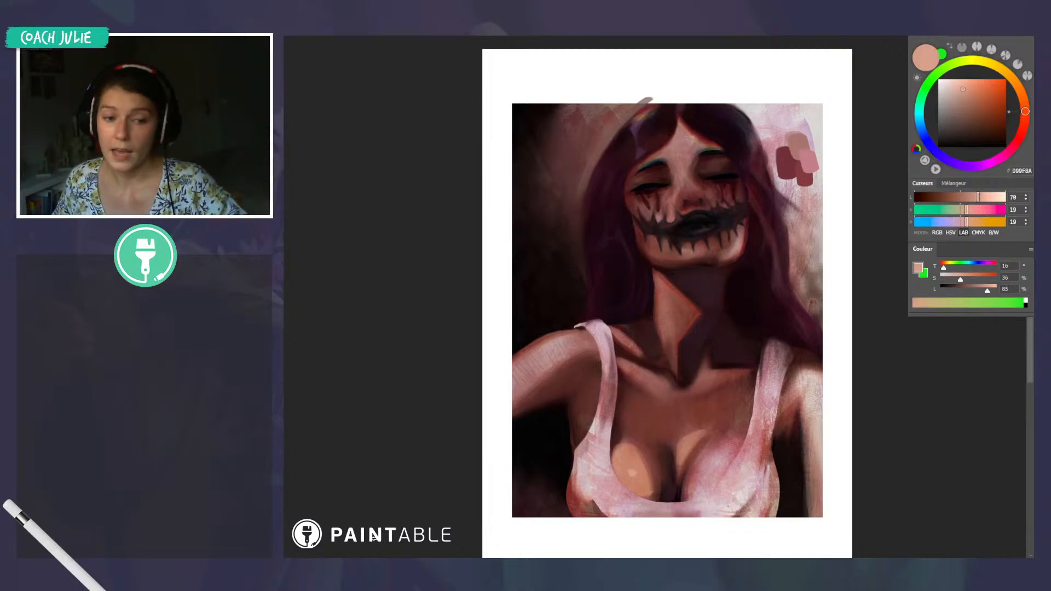
Deepen the cleavage shadow with dark plums #2B131B and #281219 sampled from the throat and the shadow
{"action": "scroll", "coordinate": [373, 537], "scroll_direction": "down", "scroll_amount": 1}
{"action": "key", "text": "alt"}
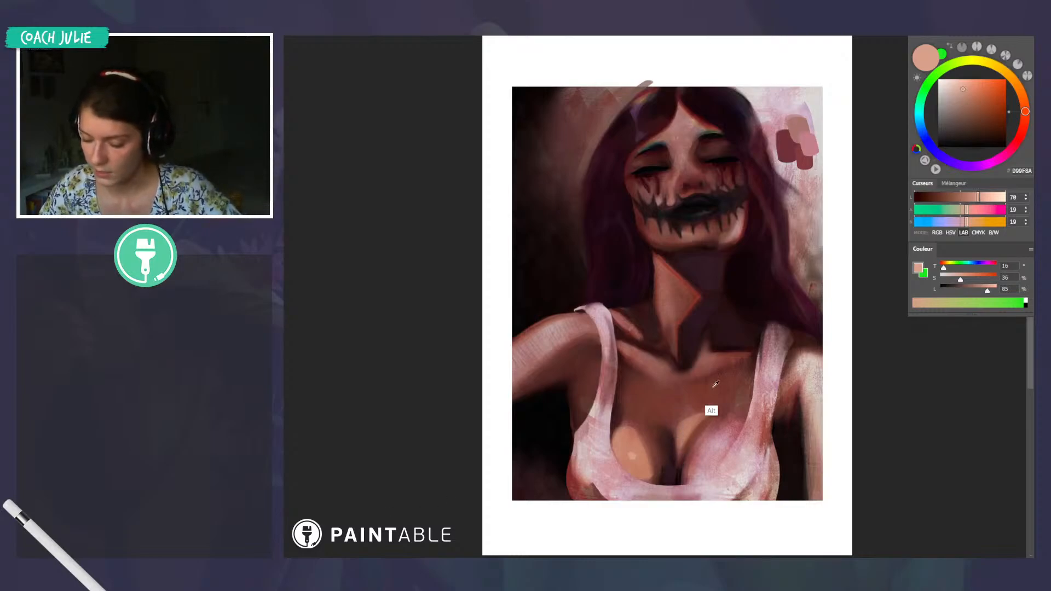
{"action": "left_click", "coordinate": [695, 342], "text": "alt"}
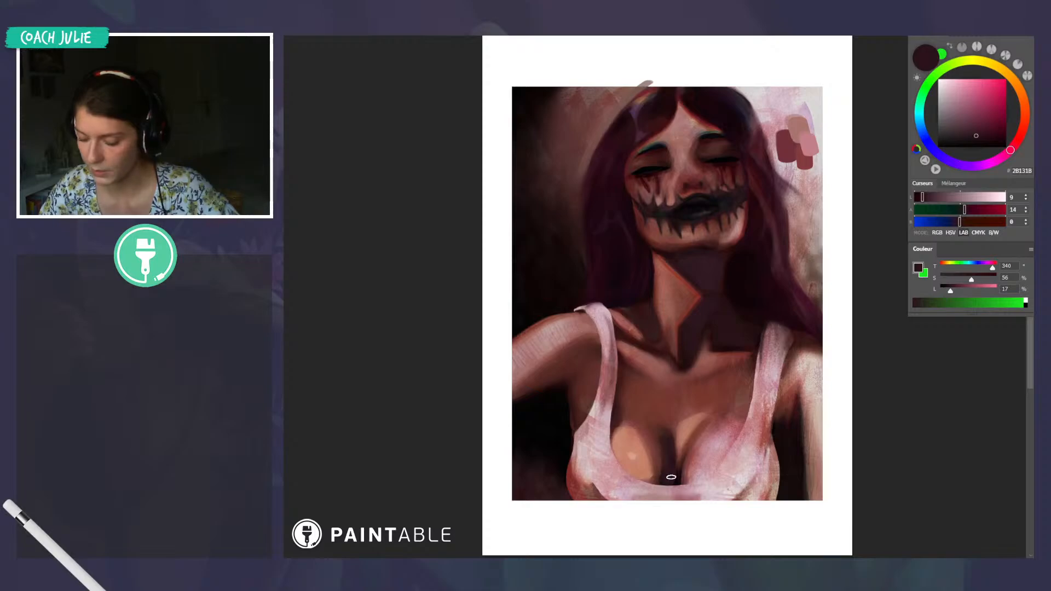
{"action": "left_click", "coordinate": [665, 471], "text": "alt"}
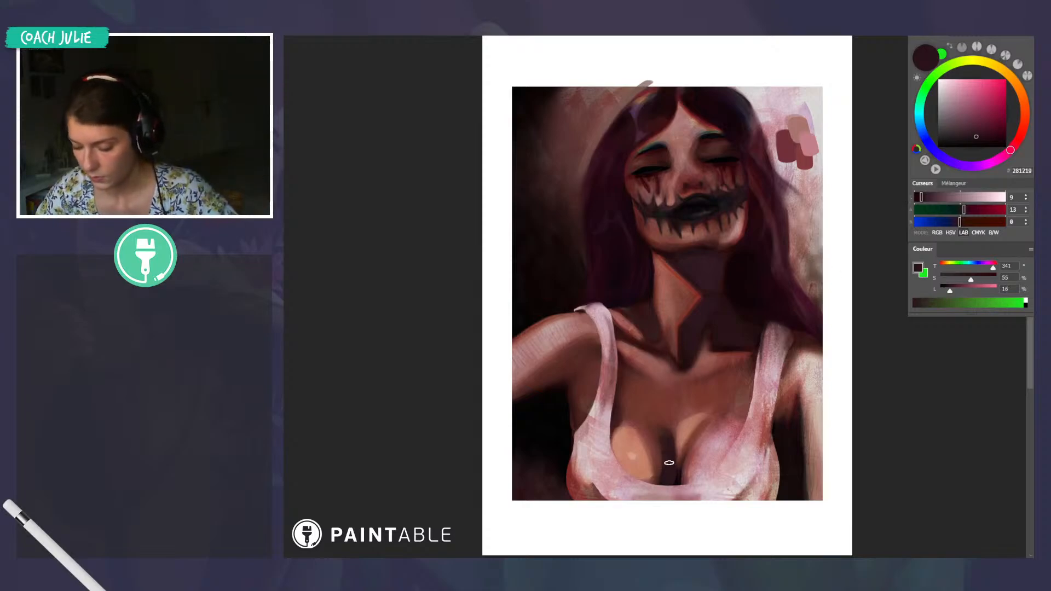
{"action": "left_click", "coordinate": [656, 477], "text": "alt"}
{"action": "left_click_drag", "start_coordinate": [656, 476], "coordinate": [661, 436]}
{"action": "left_click", "coordinate": [659, 423], "text": "alt"}
Try dark red #381111 on the cleavage shadow's edge, undo it, and paint both edges with the more saturated #4A100F
{"action": "left_click", "coordinate": [984, 132]}
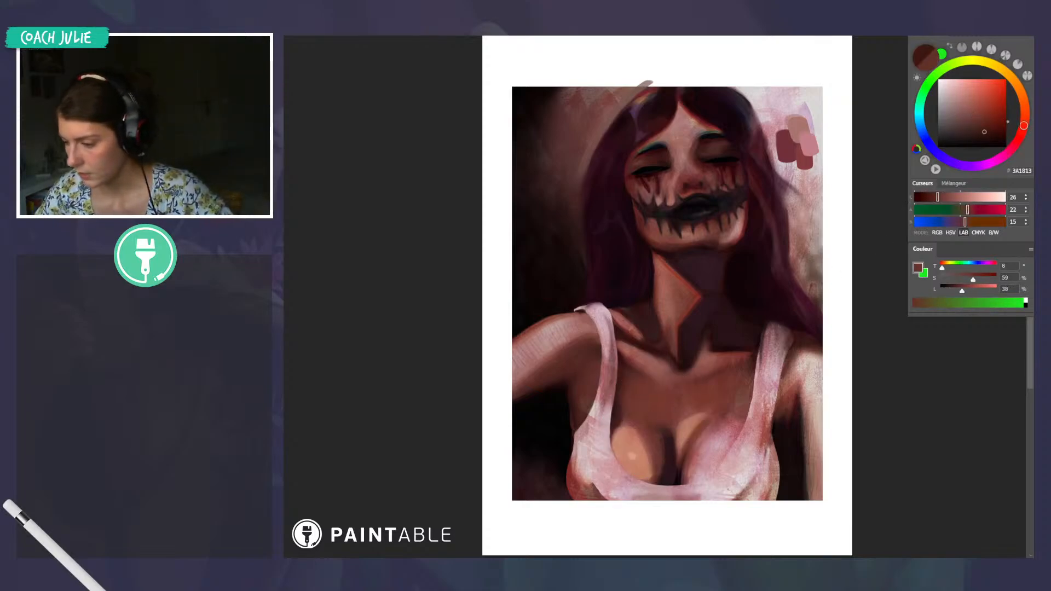
{"action": "left_click", "coordinate": [1019, 140]}
{"action": "left_click_drag", "start_coordinate": [657, 478], "coordinate": [661, 436]}
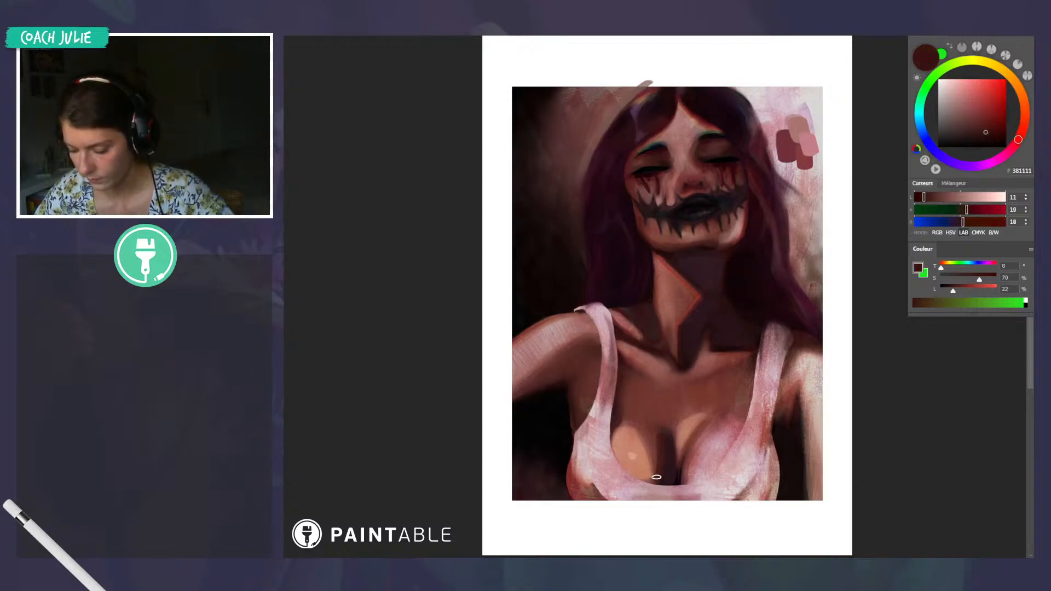
{"action": "key", "text": "ctrl+z"}
{"action": "left_click", "coordinate": [993, 128]}
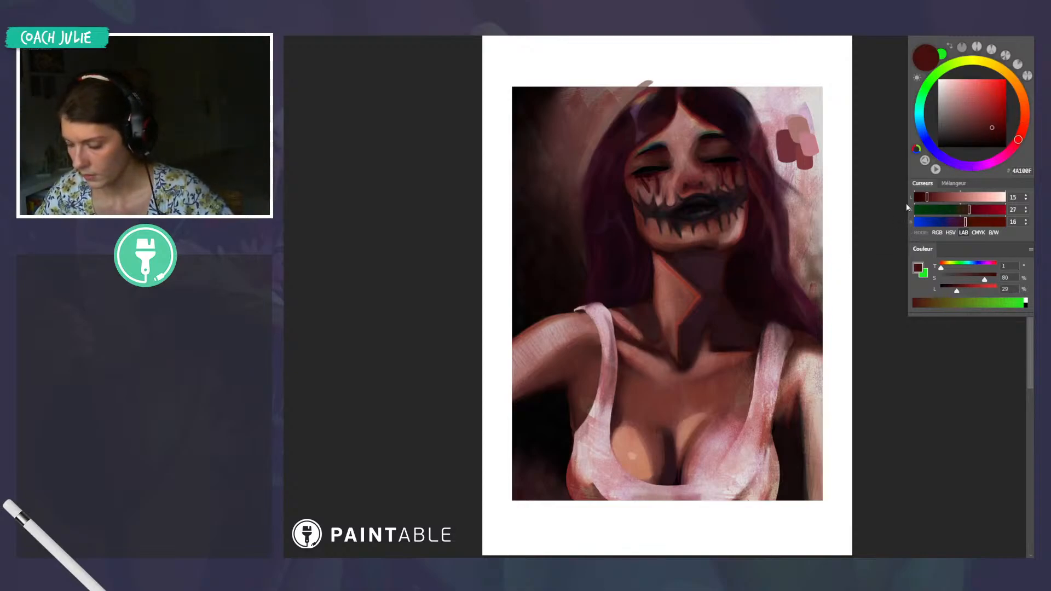
{"action": "left_click_drag", "start_coordinate": [654, 480], "coordinate": [658, 437]}
{"action": "mouse_move", "coordinate": [680, 479]}
{"action": "left_mouse_down"}
{"action": "mouse_move", "coordinate": [689, 437]}
{"action": "mouse_move", "coordinate": [652, 432]}
{"action": "mouse_move", "coordinate": [656, 470]}
{"action": "mouse_move", "coordinate": [643, 482]}
{"action": "mouse_move", "coordinate": [697, 452]}
{"action": "mouse_move", "coordinate": [701, 439]}
{"action": "left_mouse_up"}
Paint the right breast's lit plane with sampled skin tone #C58269 and blend its shadow edge with #713738 and #C5846F
{"action": "key", "text": "r"}
{"action": "left_click", "coordinate": [646, 461], "text": "alt"}
{"action": "left_click", "coordinate": [694, 446], "text": "alt"}
{"action": "left_click", "coordinate": [636, 449], "text": "alt"}
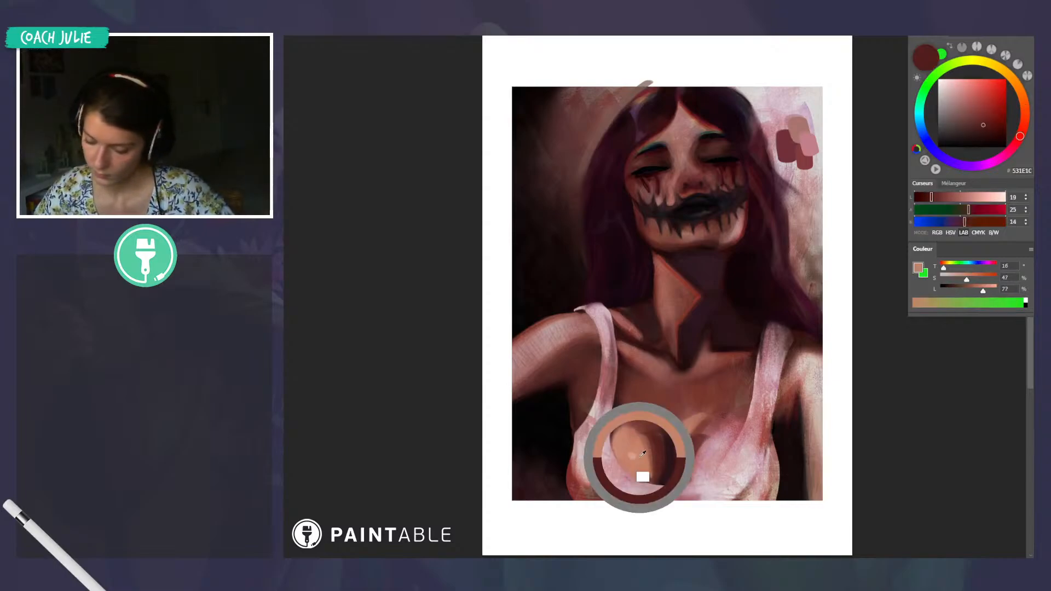
{"action": "mouse_move", "coordinate": [697, 477]}
{"action": "left_mouse_down"}
{"action": "mouse_move", "coordinate": [734, 438]}
{"action": "mouse_move", "coordinate": [698, 473]}
{"action": "mouse_move", "coordinate": [749, 391]}
{"action": "left_mouse_up"}
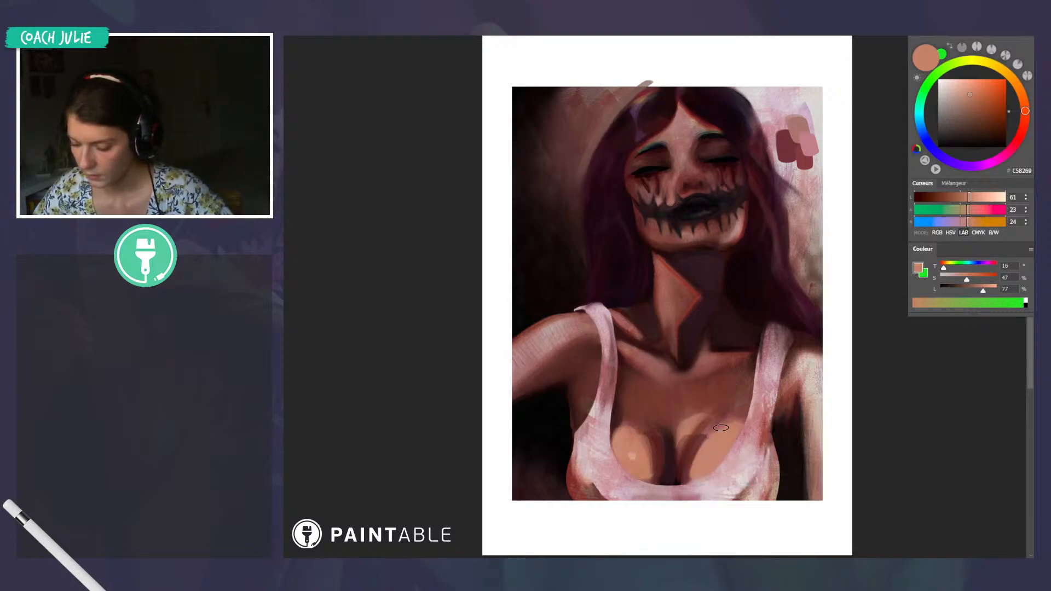
{"action": "left_click", "coordinate": [698, 444], "text": "alt"}
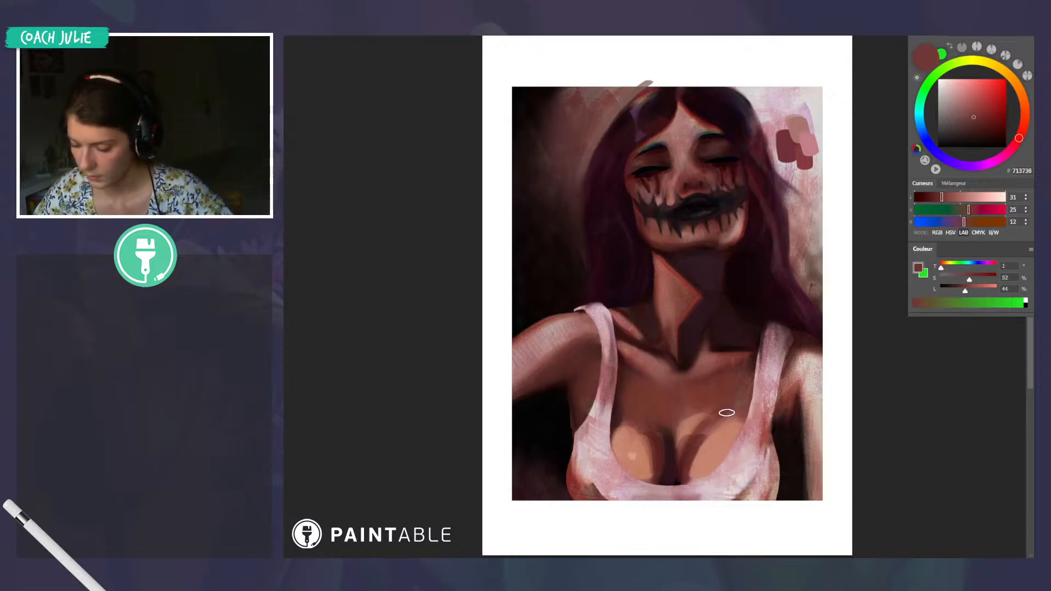
{"action": "left_click", "coordinate": [693, 434], "text": "alt"}
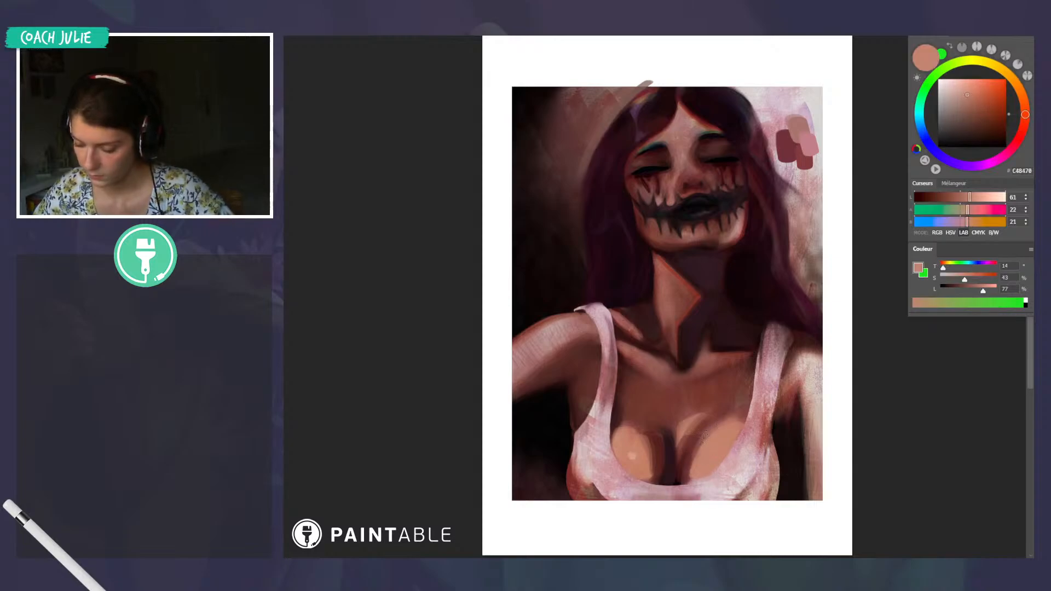
{"action": "left_click", "coordinate": [707, 447], "text": "alt"}
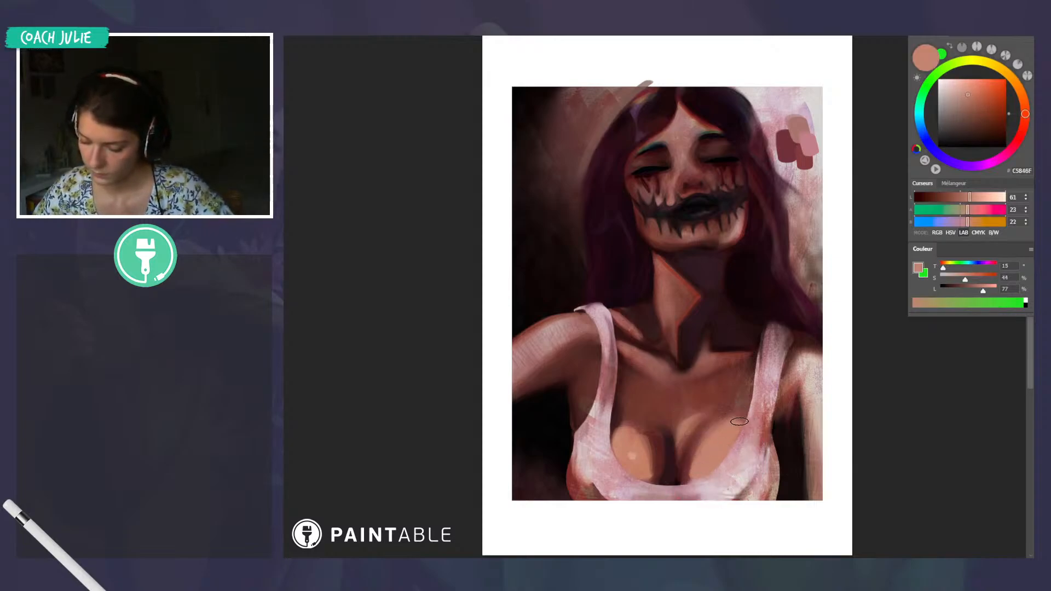
Warm the right breast's lower edge with oranges #A74F33 and #AD624B and tidy where it meets the cleavage shadow
{"action": "left_click", "coordinate": [783, 356], "text": "alt"}
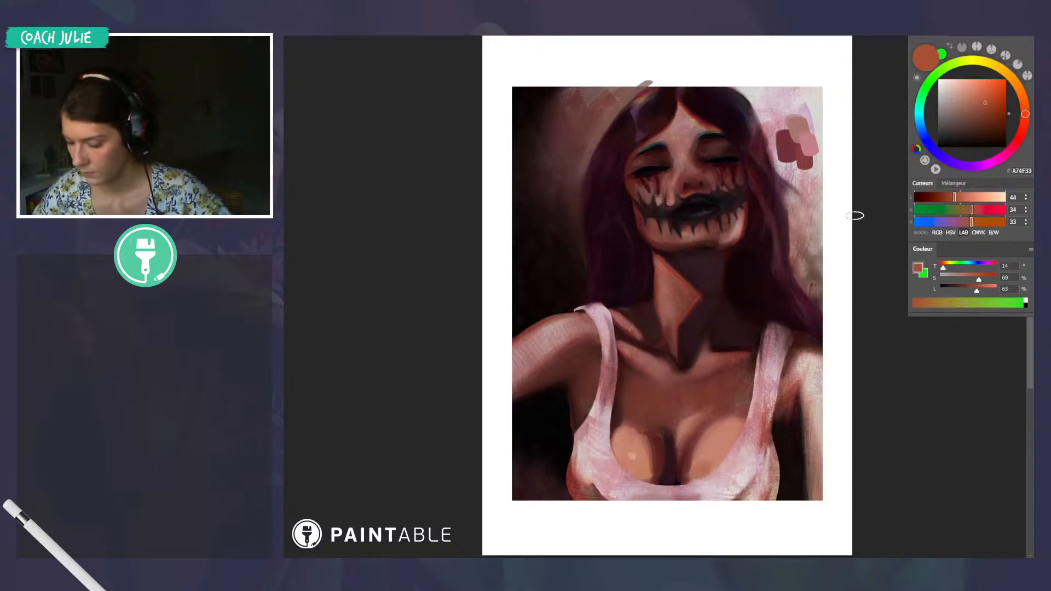
{"action": "left_click", "coordinate": [694, 473], "text": "alt"}
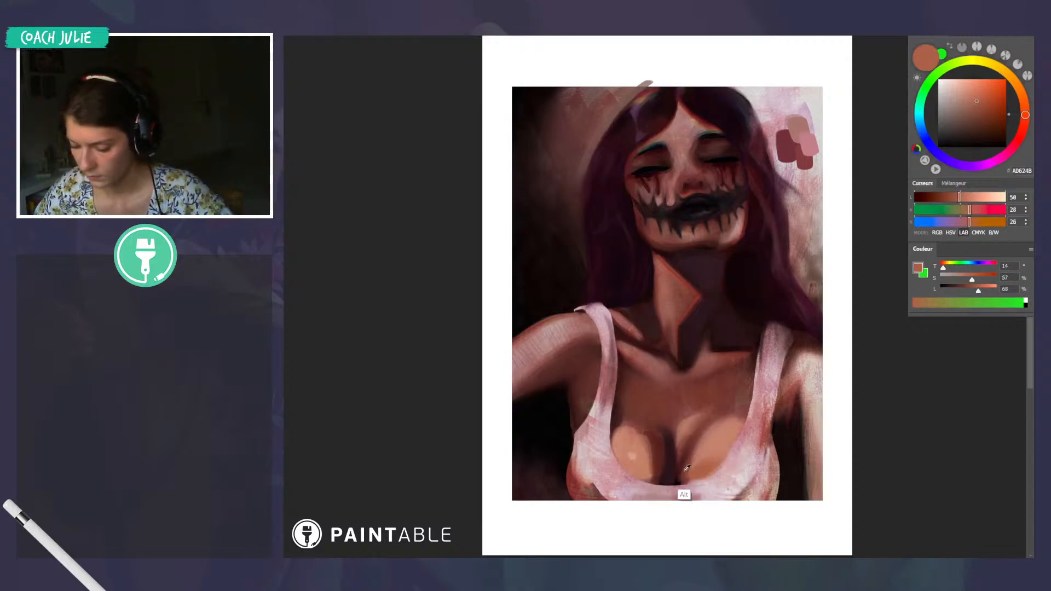
{"action": "left_click", "coordinate": [686, 475], "text": "alt"}
{"action": "left_click", "coordinate": [683, 466], "text": "alt"}
{"action": "mouse_move", "coordinate": [684, 482]}
{"action": "left_mouse_down"}
{"action": "mouse_move", "coordinate": [688, 467]}
{"action": "mouse_move", "coordinate": [678, 480]}
{"action": "left_mouse_up"}
{"action": "left_click", "coordinate": [682, 472], "text": "alt"}
Rotate the canvas and refine the cleavage shadow's edge against the left breast with sampled red-brown #552521
{"action": "key", "text": "r"}
{"action": "left_click_drag", "start_coordinate": [811, 335], "coordinate": [805, 361]}
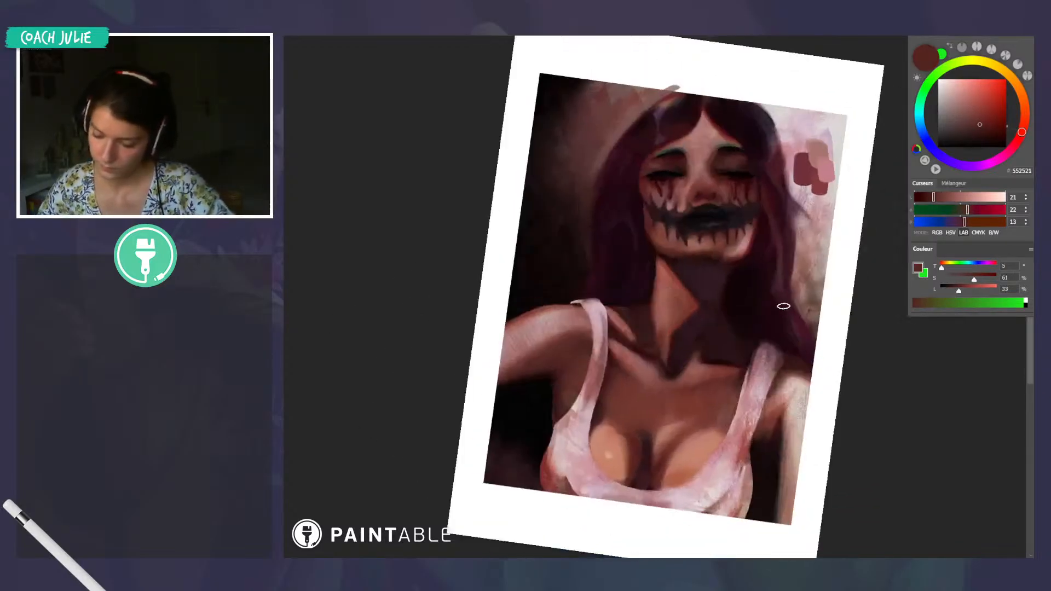
{"action": "left_click", "coordinate": [640, 422], "text": "alt"}
{"action": "left_click", "coordinate": [641, 482], "text": "alt"}
{"action": "mouse_move", "coordinate": [642, 480]}
{"action": "left_mouse_down"}
{"action": "mouse_move", "coordinate": [646, 438]}
{"action": "mouse_move", "coordinate": [624, 438]}
{"action": "mouse_move", "coordinate": [640, 478]}
{"action": "left_mouse_up"}
{"action": "left_click", "coordinate": [615, 468], "text": "alt"}
{"action": "left_click", "coordinate": [632, 471], "text": "alt"}
Tilt the canvas the other way and reshape the upper part of the cleavage shadow with sampled red-brown #572420
{"action": "key", "text": "r"}
{"action": "mouse_move", "coordinate": [736, 403]}
{"action": "left_mouse_down"}
{"action": "mouse_move", "coordinate": [718, 538]}
{"action": "mouse_move", "coordinate": [496, 501]}
{"action": "left_mouse_up"}
{"action": "left_click_drag", "start_coordinate": [753, 456], "coordinate": [710, 206]}
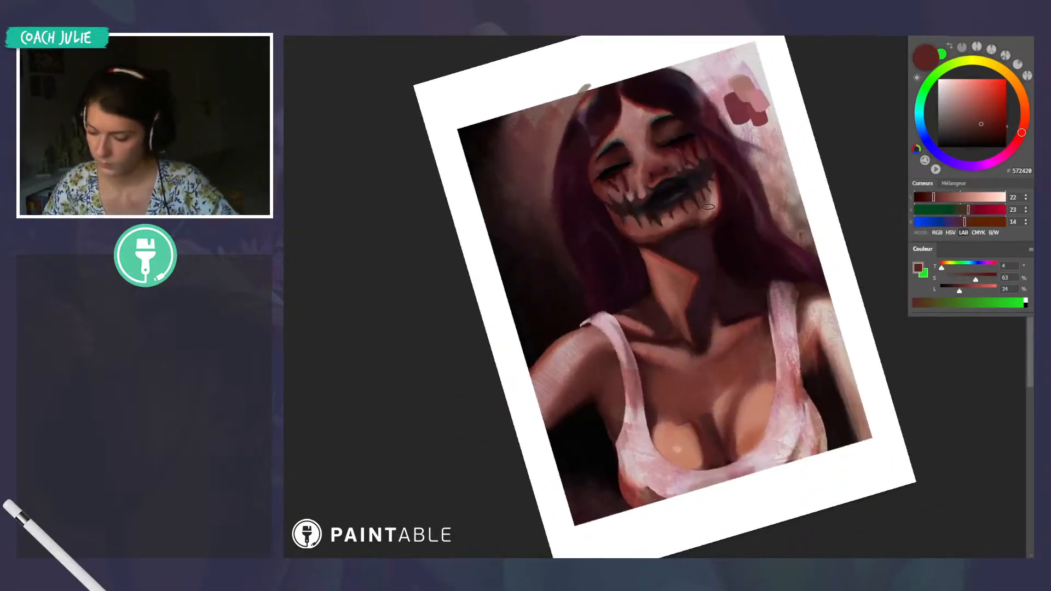
{"action": "left_click_drag", "start_coordinate": [846, 319], "coordinate": [841, 346]}
{"action": "left_click", "coordinate": [681, 414], "text": "alt"}
{"action": "left_click_drag", "start_coordinate": [689, 428], "coordinate": [698, 462]}
{"action": "left_click", "coordinate": [689, 440], "text": "alt"}
Mix a cool purple #2E2637 and paint it into the cleavage shadow and the dark gap beside the right arm
{"action": "left_click", "coordinate": [906, 186], "text": "alt"}
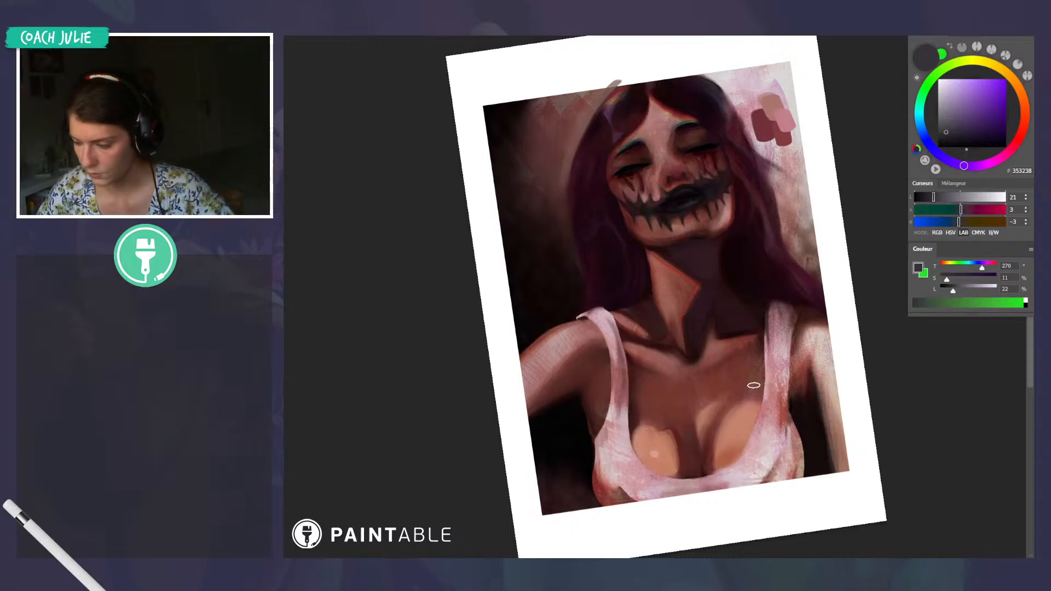
{"action": "left_click", "coordinate": [960, 132]}
{"action": "left_click_drag", "start_coordinate": [695, 461], "coordinate": [692, 443]}
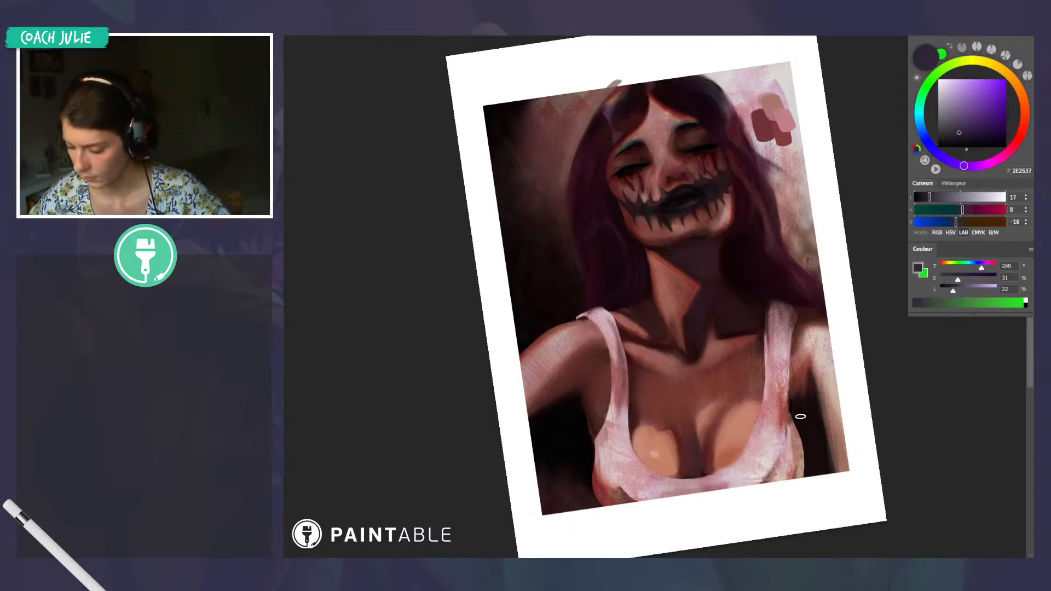
{"action": "mouse_move", "coordinate": [800, 417]}
{"action": "left_mouse_down"}
{"action": "mouse_move", "coordinate": [812, 469]}
{"action": "mouse_move", "coordinate": [823, 475]}
{"action": "mouse_move", "coordinate": [820, 446]}
{"action": "left_mouse_up"}
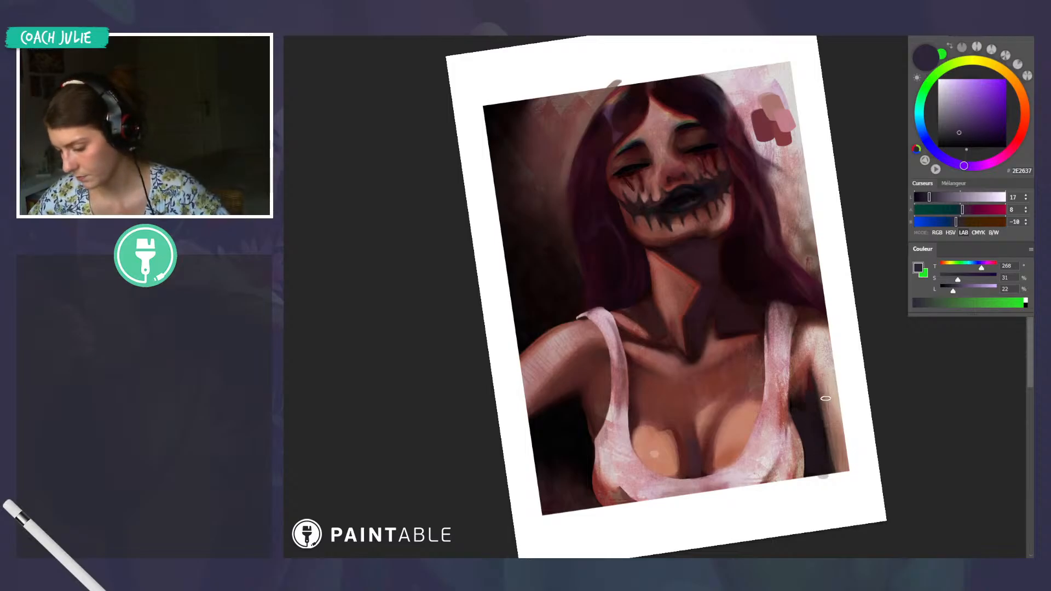
Rotate the canvas, paint the left shoulder's lit plane with sampled #C5826B, clip the paint layer and sample the arm's shadow
{"action": "key", "text": "r"}
{"action": "left_click_drag", "start_coordinate": [826, 343], "coordinate": [842, 177]}
{"action": "left_click", "coordinate": [718, 394], "text": "alt"}
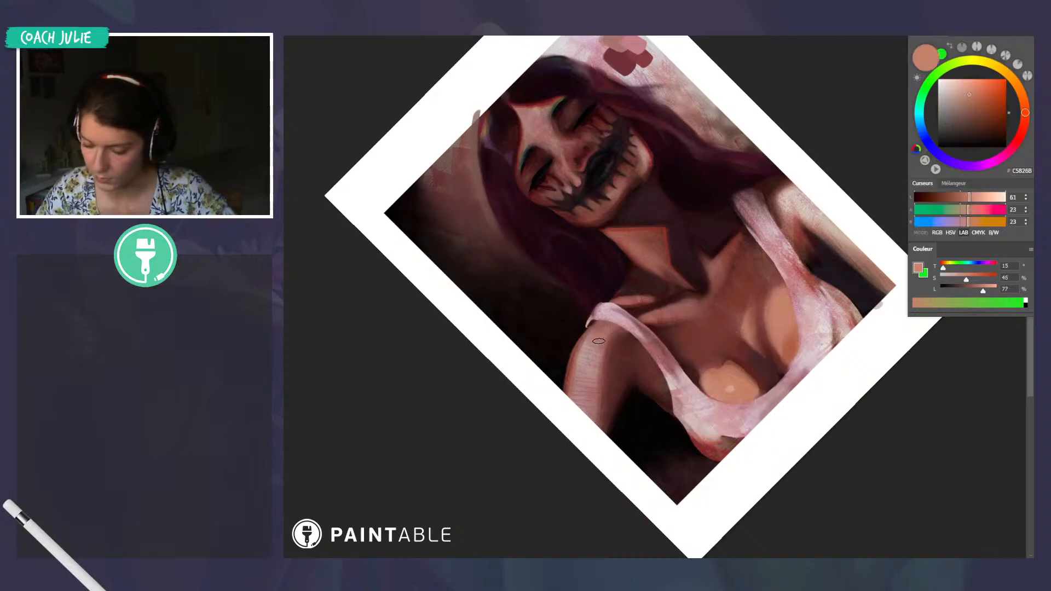
{"action": "mouse_move", "coordinate": [599, 337]}
{"action": "left_mouse_down"}
{"action": "mouse_move", "coordinate": [577, 391]}
{"action": "mouse_move", "coordinate": [585, 381]}
{"action": "mouse_move", "coordinate": [588, 415]}
{"action": "left_mouse_up"}
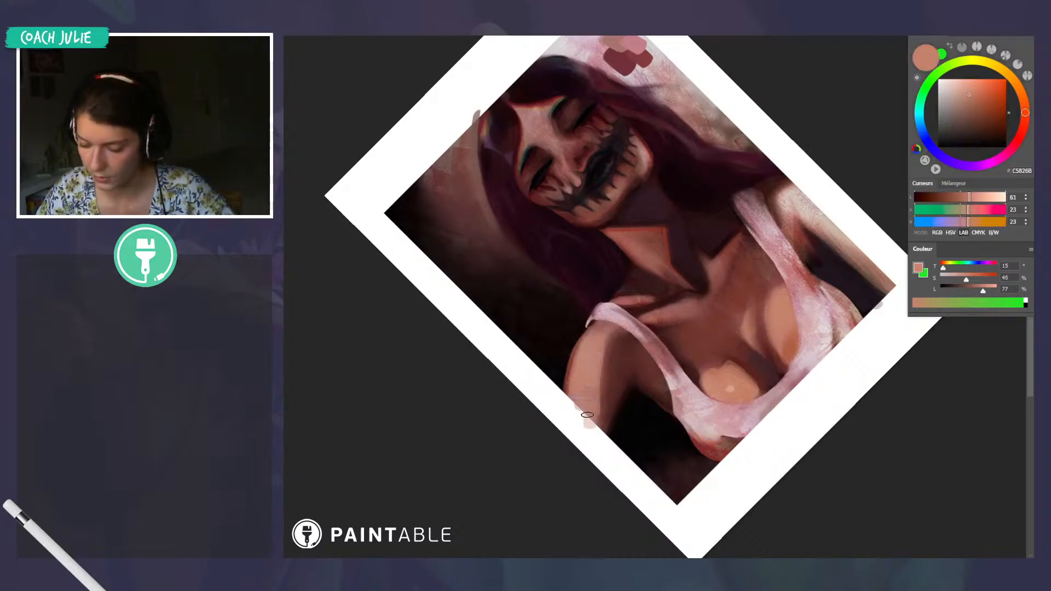
{"action": "key", "text": "ctrl+alt+g"}
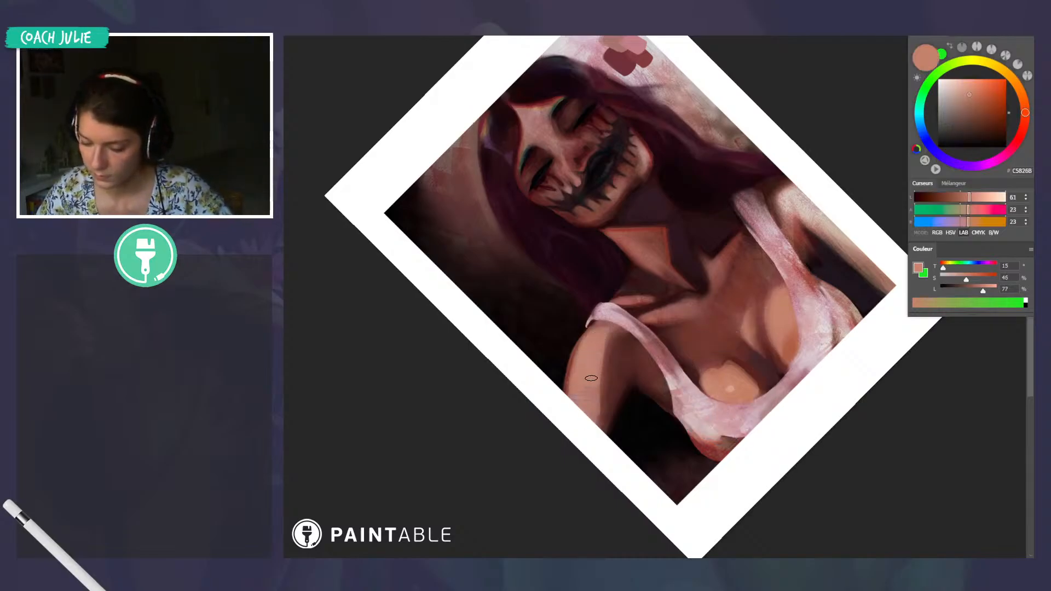
{"action": "left_click", "coordinate": [610, 383], "text": "alt"}
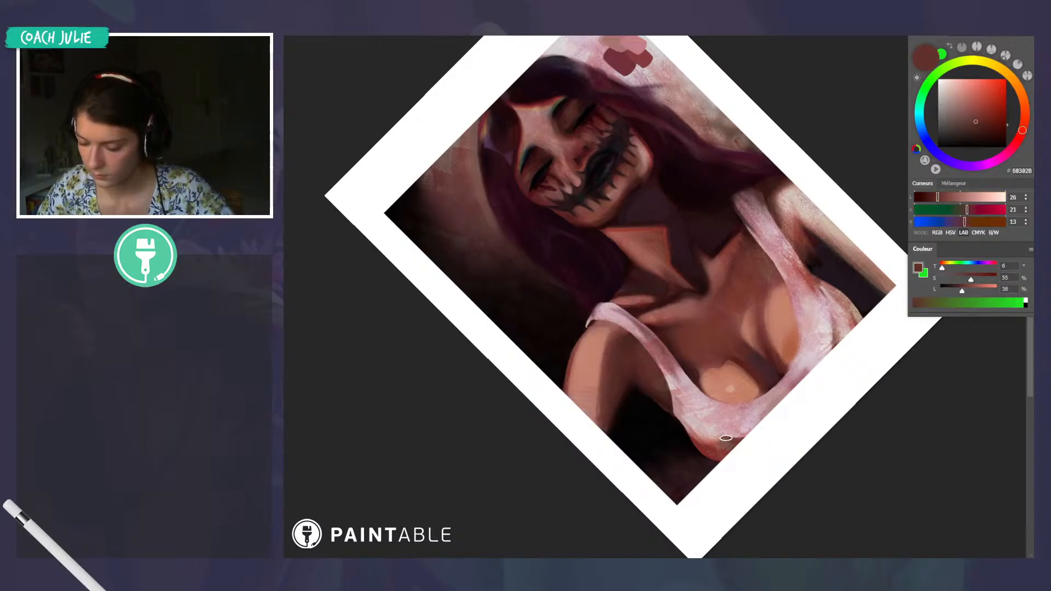
Sample the left breast's shadow edge and shift the brush colour to a saturated orange-brown #5E2811
{"action": "left_click", "coordinate": [757, 394], "text": "alt"}
{"action": "left_click", "coordinate": [755, 390], "text": "alt"}
{"action": "left_click", "coordinate": [996, 123]}
{"action": "left_click", "coordinate": [1025, 107]}
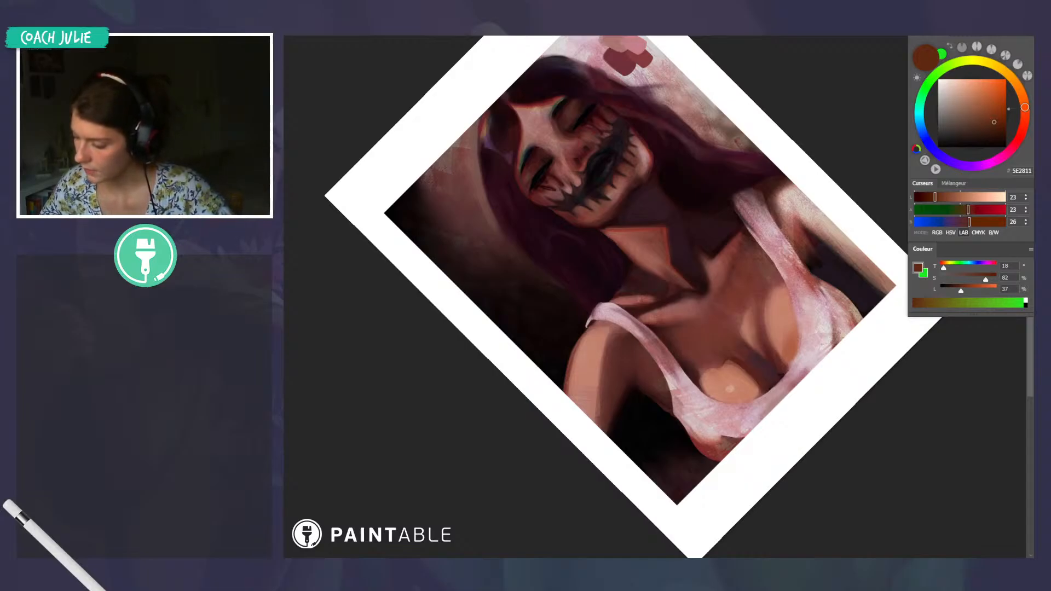
Paint a saturated orange #D16A46 transition along the left breast's lit edge and turn the canvas back upright
{"action": "left_click", "coordinate": [740, 378], "text": "alt"}
{"action": "left_click", "coordinate": [984, 92]}
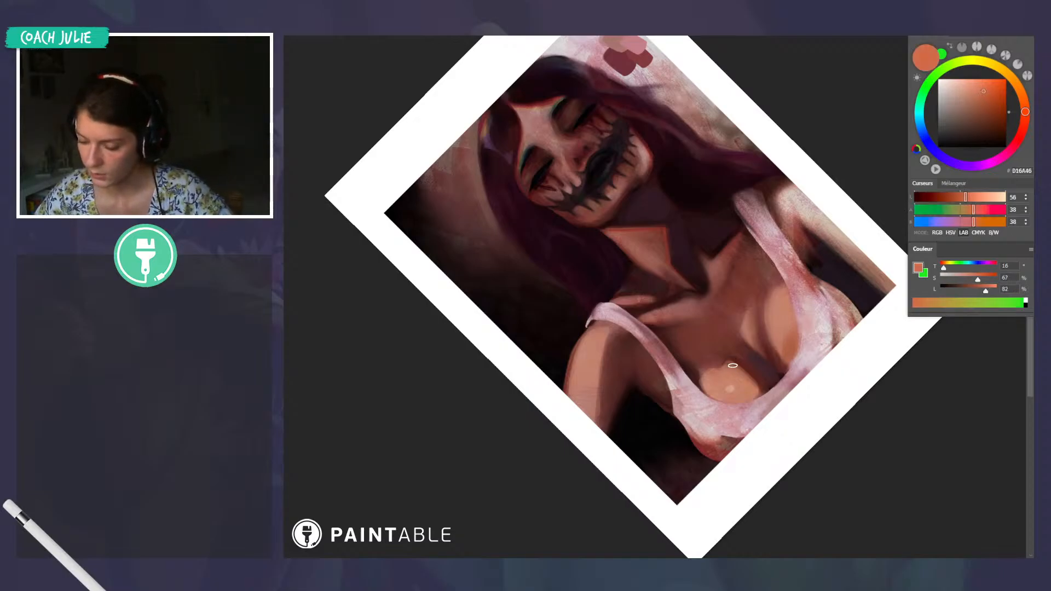
{"action": "key", "text": "r"}
{"action": "mouse_move", "coordinate": [857, 268]}
{"action": "left_mouse_down"}
{"action": "mouse_move", "coordinate": [840, 427]}
{"action": "mouse_move", "coordinate": [851, 406]}
{"action": "left_mouse_up"}
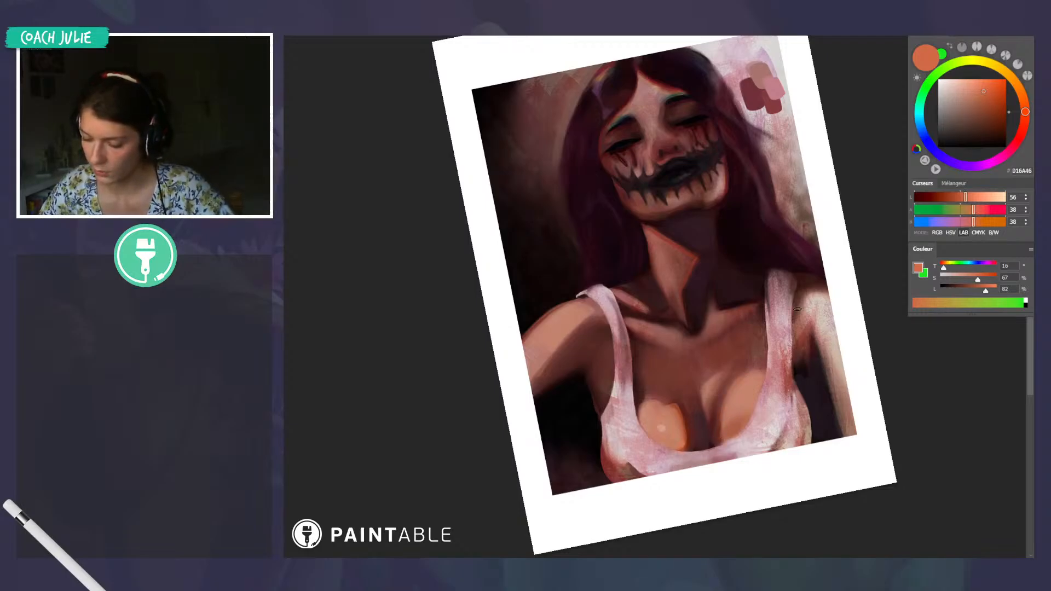
{"action": "left_click_drag", "start_coordinate": [690, 364], "coordinate": [761, 282]}
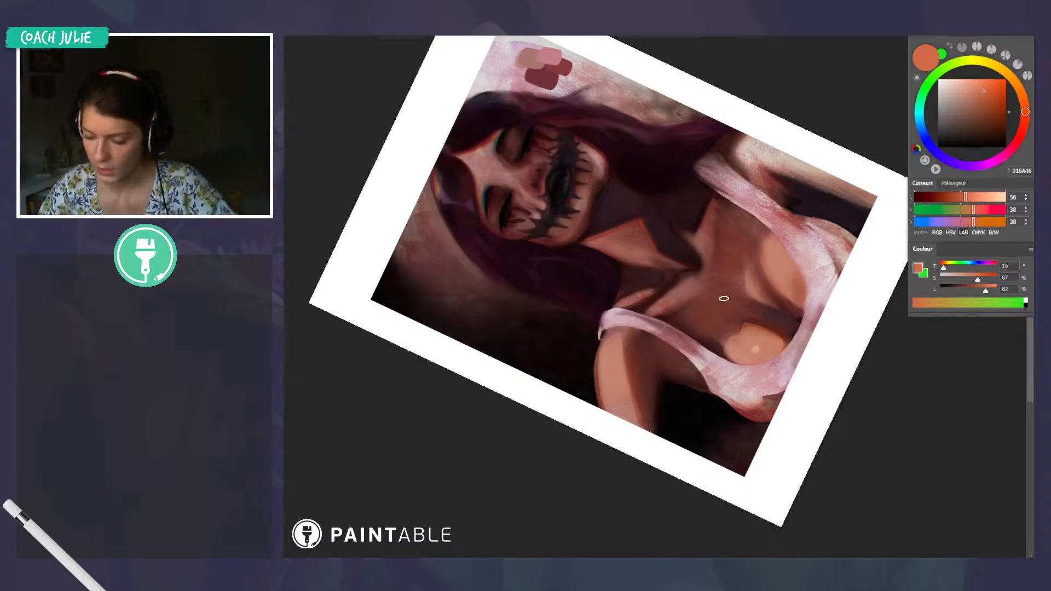
{"action": "key", "text": "r"}
{"action": "mouse_move", "coordinate": [723, 301]}
{"action": "left_mouse_down"}
{"action": "mouse_move", "coordinate": [712, 400]}
{"action": "mouse_move", "coordinate": [742, 387]}
{"action": "left_mouse_up"}
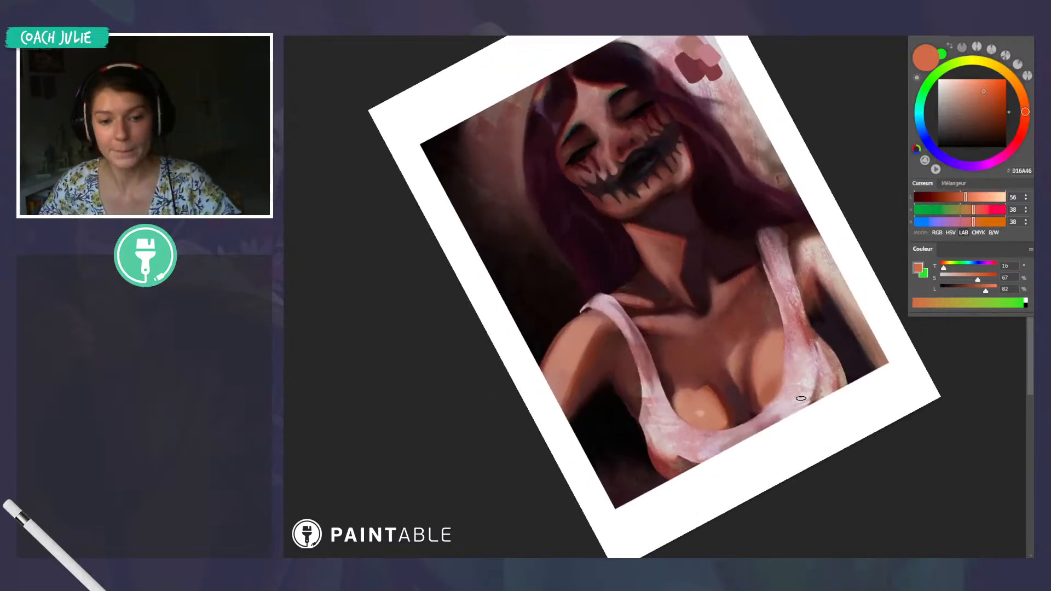
{"action": "left_click_drag", "start_coordinate": [802, 398], "coordinate": [733, 459]}
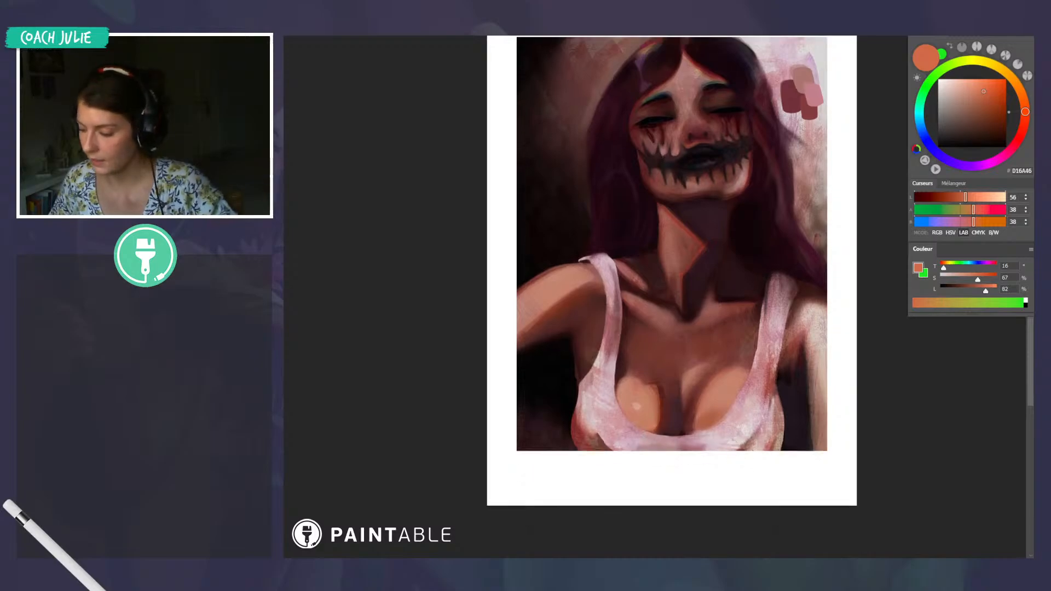
Merge the selected paint-over layers into one
{"action": "right_click", "coordinate": [1034, 438]}
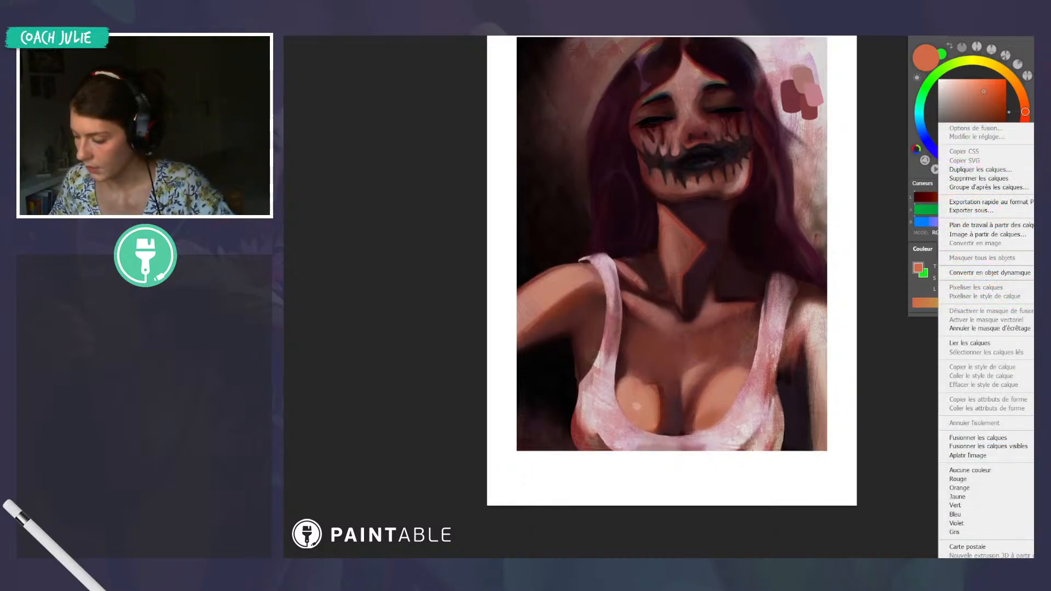
{"action": "left_click", "coordinate": [987, 438]}
{"action": "left_click", "coordinate": [1038, 439]}
{"action": "left_click", "coordinate": [1039, 438]}
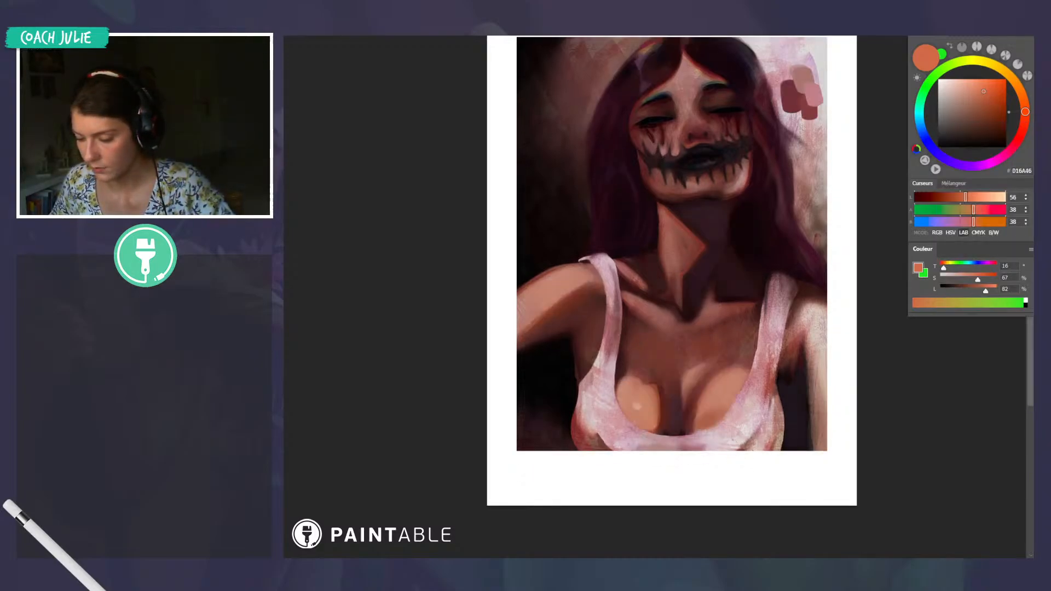
Sample the reddish brown at the centre of the upper chest and shift the brush colour to a more saturated red #8D3730
{"action": "scroll", "coordinate": [747, 388], "scroll_direction": "down", "scroll_amount": 4}
{"action": "scroll", "coordinate": [717, 385], "scroll_direction": "up", "scroll_amount": 1}
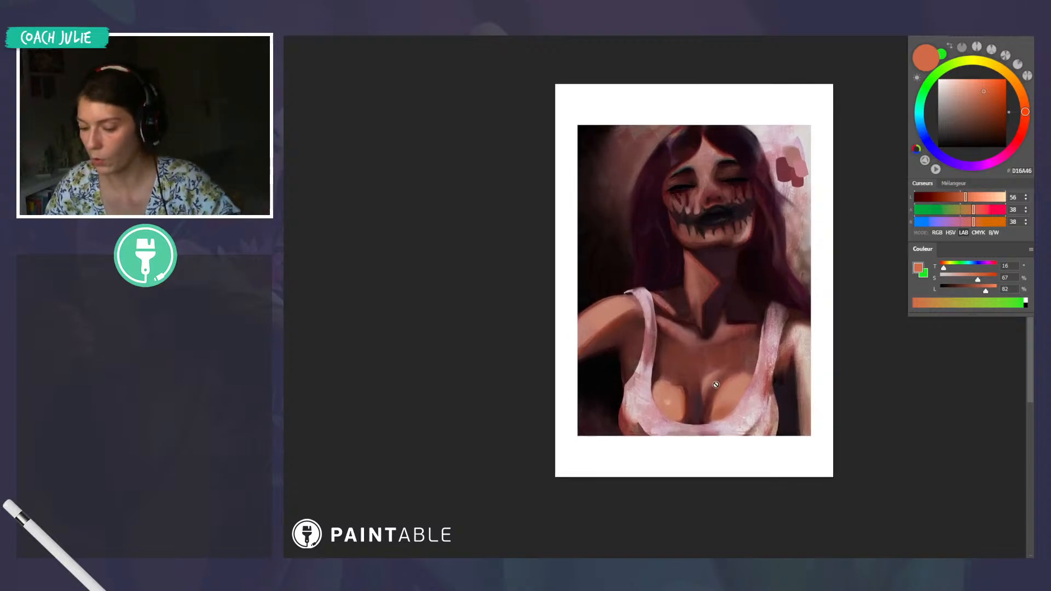
{"action": "left_click", "coordinate": [714, 358], "text": "alt"}
{"action": "left_click", "coordinate": [715, 360], "text": "alt"}
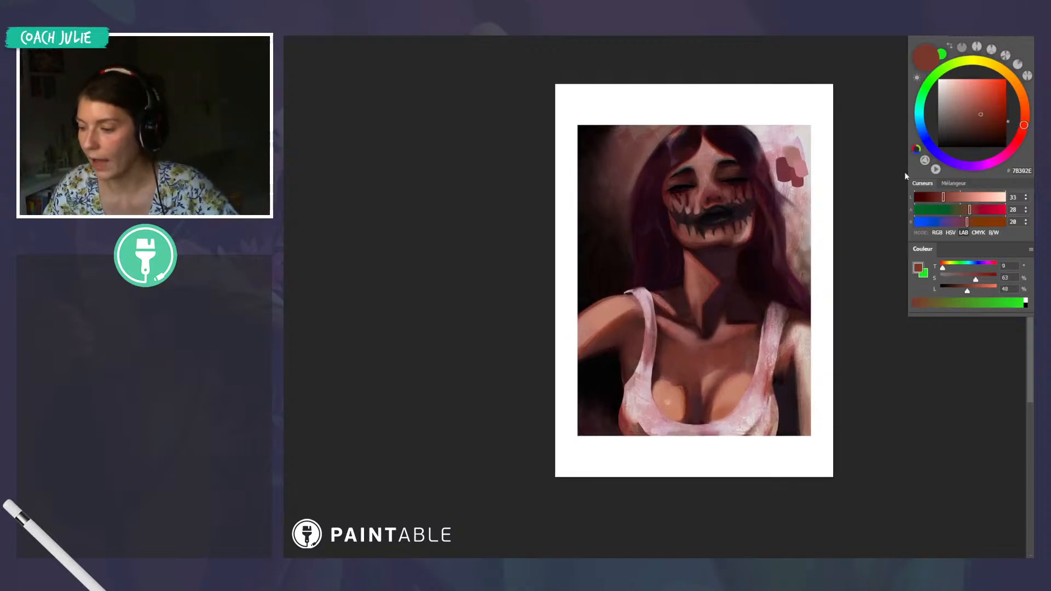
{"action": "left_click", "coordinate": [984, 109]}
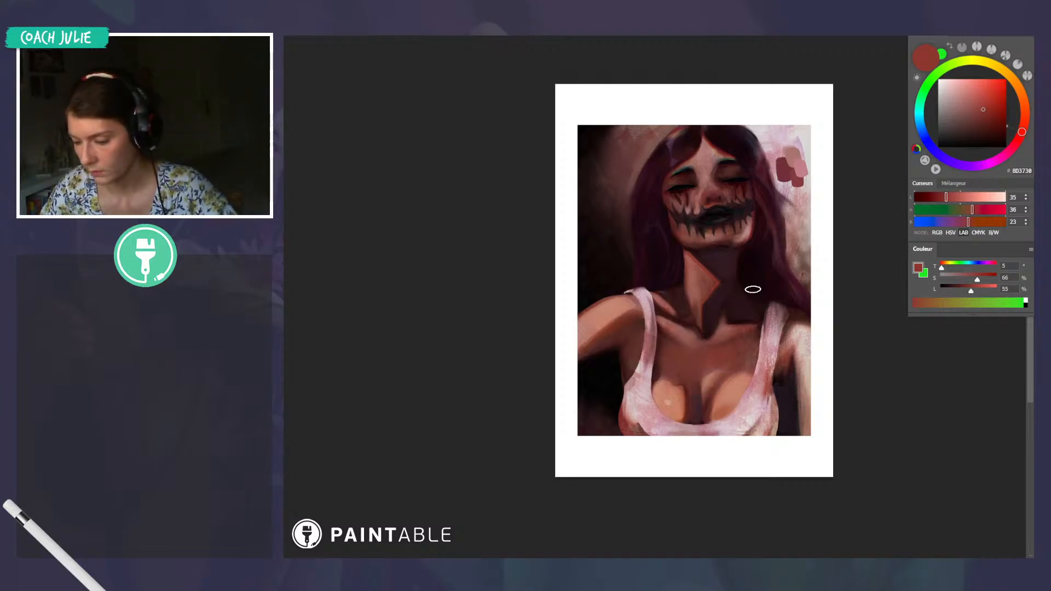
Tilt the canvas, sample tones around the collarbones and refine the shadow at the base of the neck with sampled #3D1A19
{"action": "left_click", "coordinate": [710, 330], "text": "alt"}
{"action": "key", "text": "r"}
{"action": "left_click_drag", "start_coordinate": [780, 236], "coordinate": [823, 186]}
{"action": "left_click", "coordinate": [696, 348], "text": "alt"}
{"action": "key", "text": "r"}
{"action": "left_click", "coordinate": [710, 316], "text": "alt"}
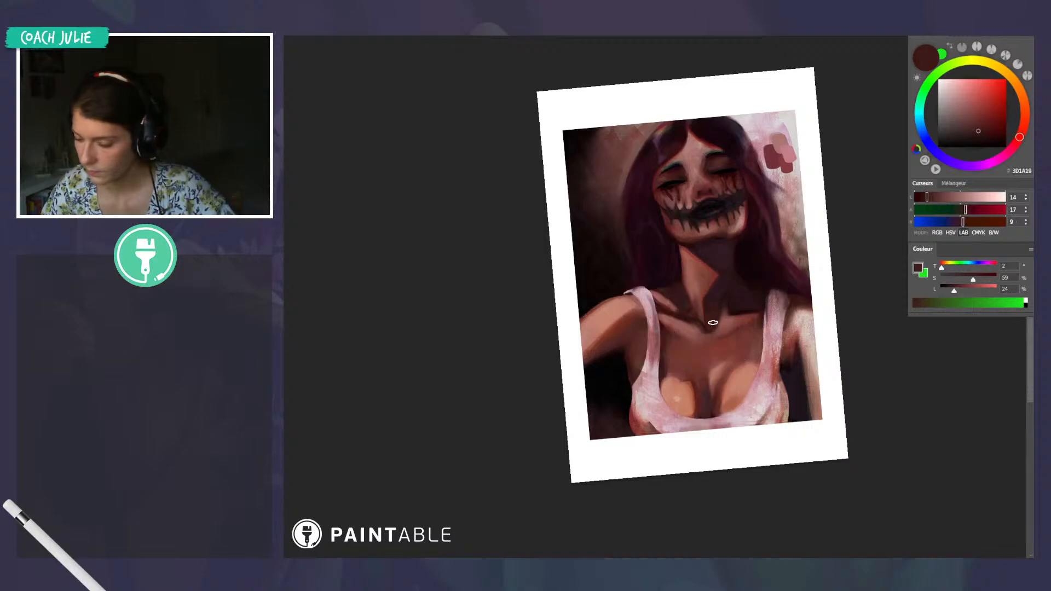
Shift a sampled breast highlight to orange #C8764C, paint the lit edge at the inner collarbone, and undo the last stroke
{"action": "left_click", "coordinate": [721, 330], "text": "alt"}
{"action": "left_click", "coordinate": [736, 385], "text": "alt"}
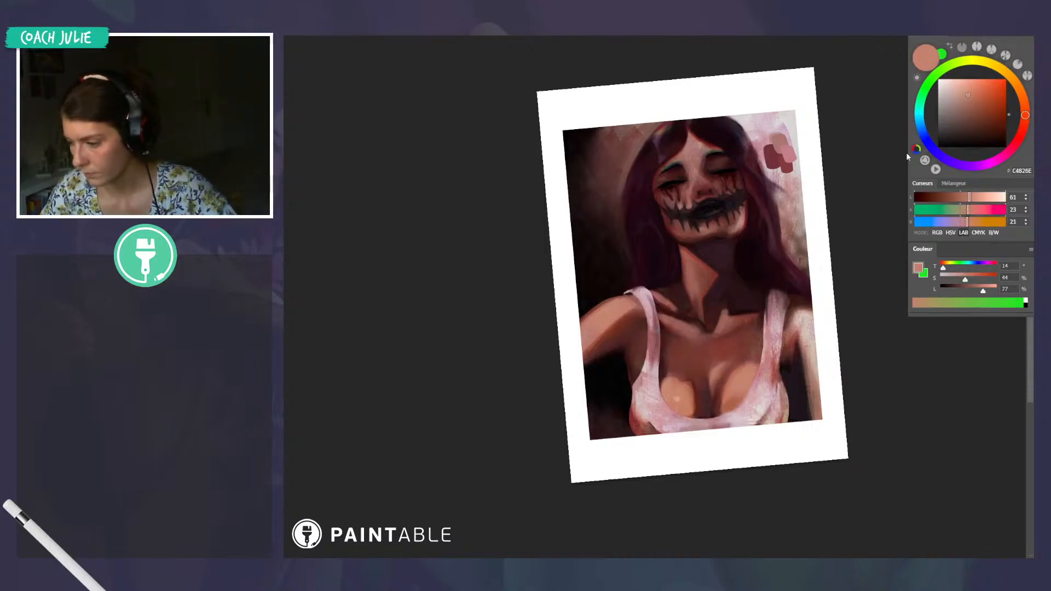
{"action": "left_click", "coordinate": [980, 93]}
{"action": "left_click", "coordinate": [1025, 104]}
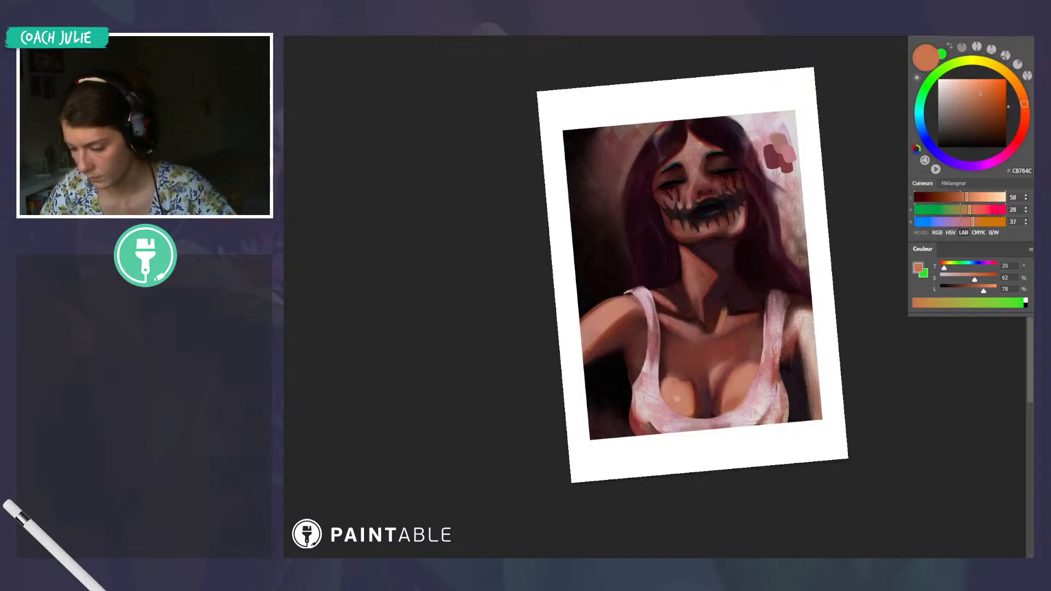
{"action": "left_click_drag", "start_coordinate": [719, 330], "coordinate": [600, 371]}
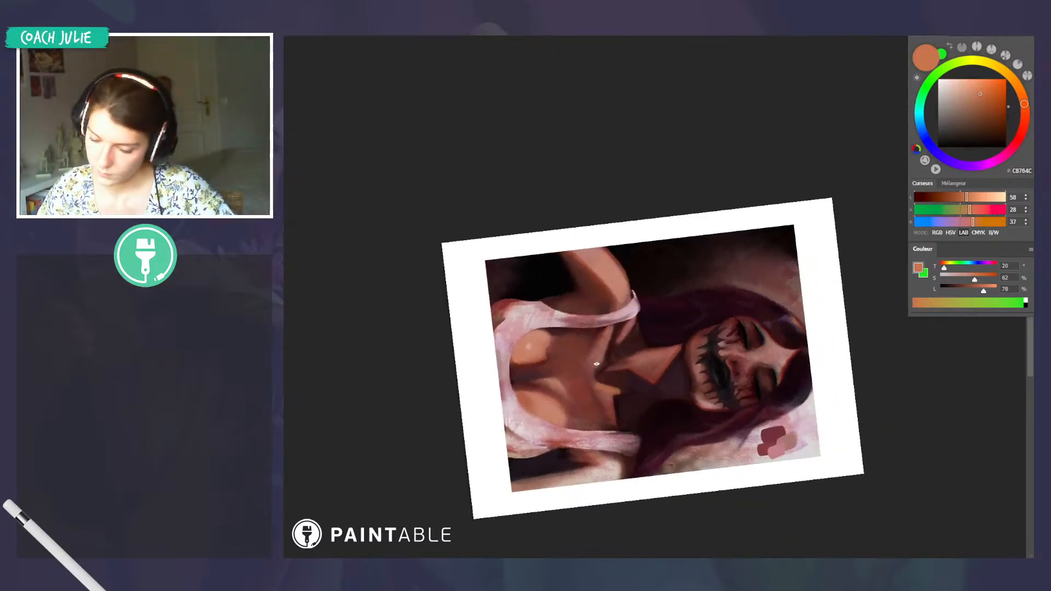
{"action": "left_click_drag", "start_coordinate": [719, 302], "coordinate": [685, 164]}
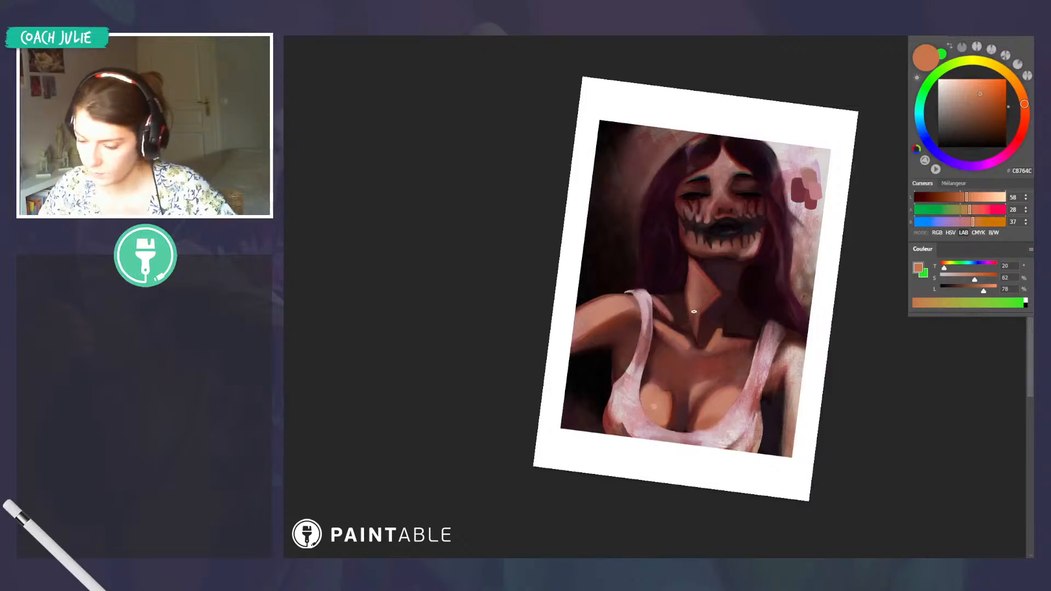
{"action": "key", "text": "ctrl+z"}
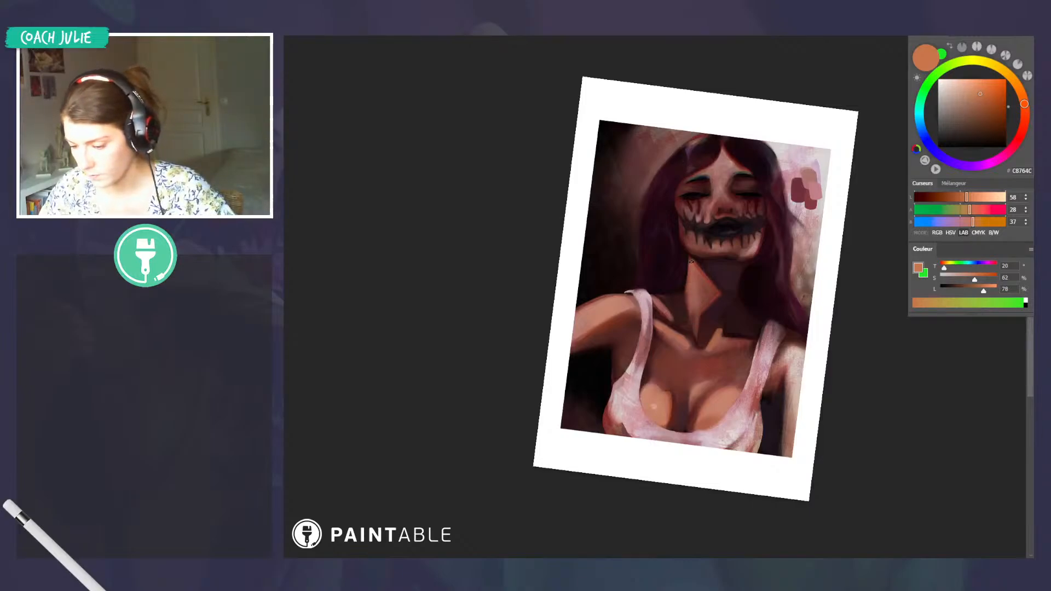
Soften the neck's light-to-shadow edge with sampled #B16852 and #AB583A, tilt the canvas and undo the last strokes
{"action": "left_click_drag", "start_coordinate": [818, 332], "coordinate": [838, 308]}
{"action": "left_click", "coordinate": [688, 306], "text": "alt"}
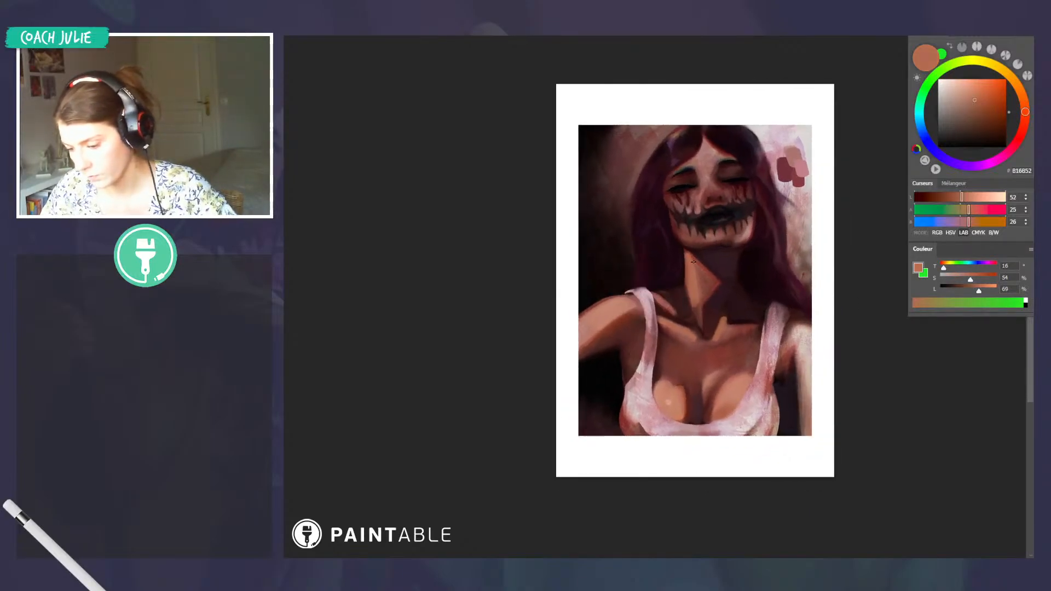
{"action": "left_click", "coordinate": [703, 282], "text": "alt"}
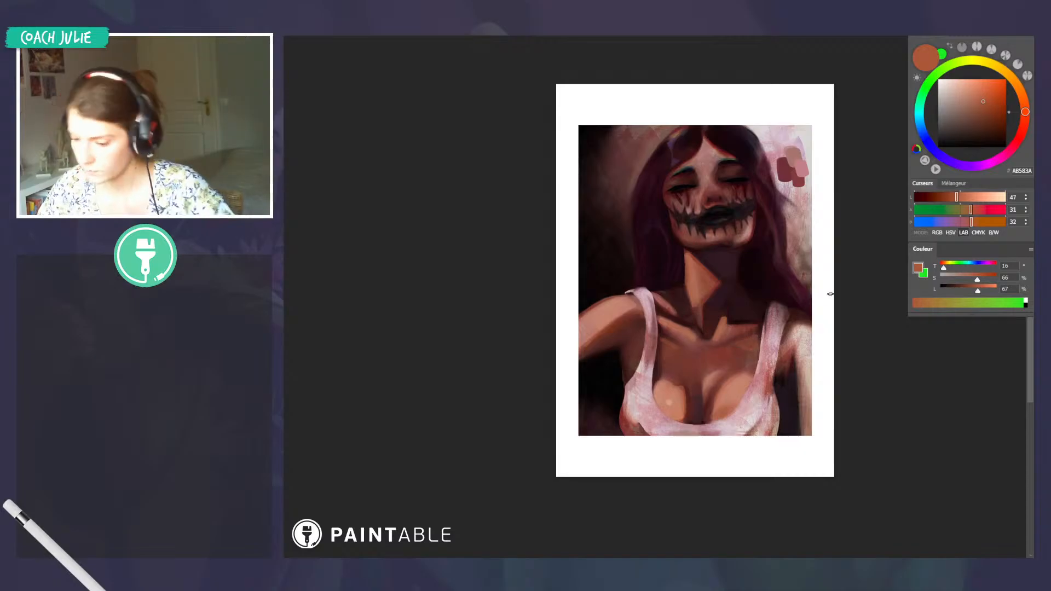
{"action": "key", "text": "r"}
{"action": "left_click_drag", "start_coordinate": [831, 294], "coordinate": [800, 274]}
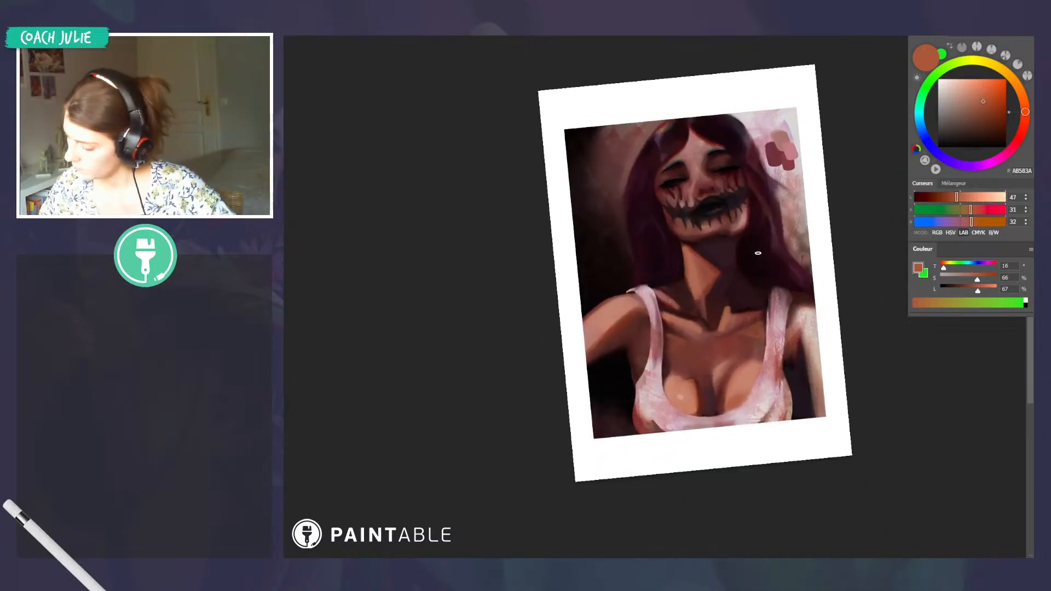
{"action": "key", "text": "ctrl+z"}
{"action": "key", "text": "ctrl+z"}
{"action": "key", "text": "ctrl+z"}
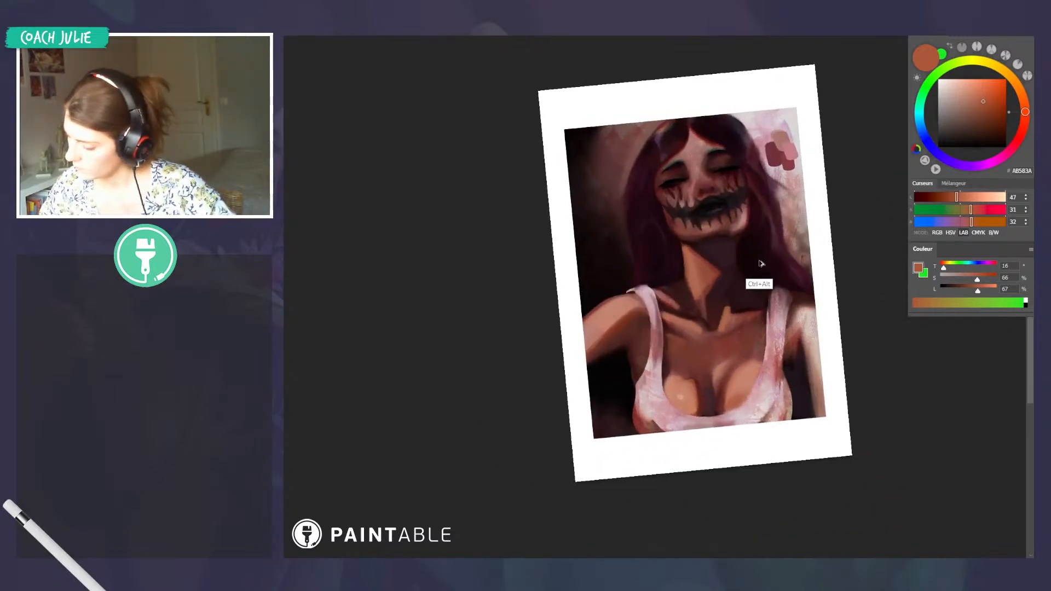
Sample dark red #45111A and browns #6E473D and #70483D from the chest and blend the upper-chest shadow beside the straps
{"action": "left_click", "coordinate": [672, 332], "text": "alt"}
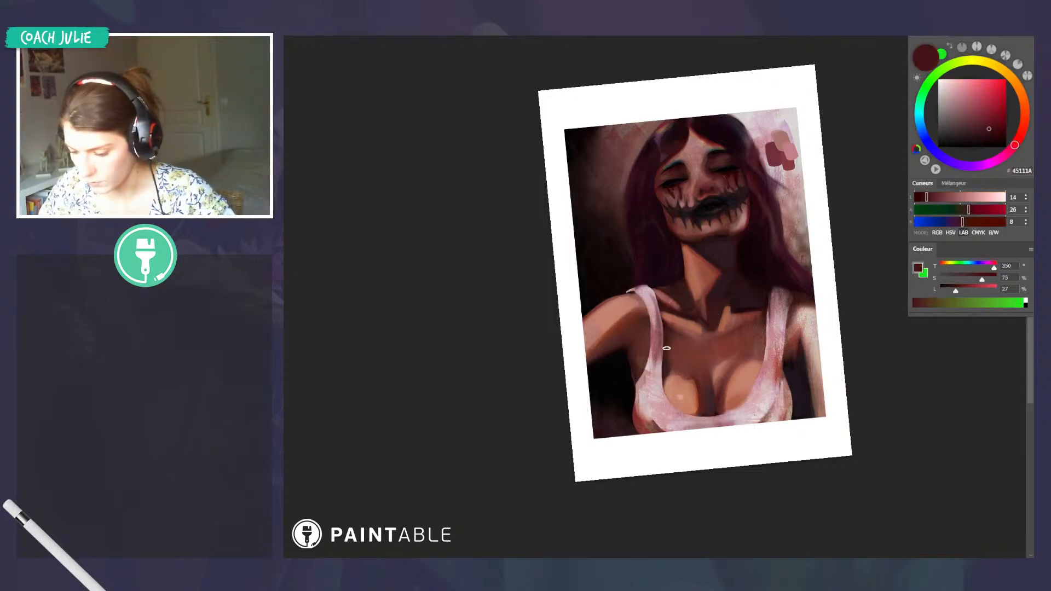
{"action": "left_click", "coordinate": [762, 349], "text": "alt"}
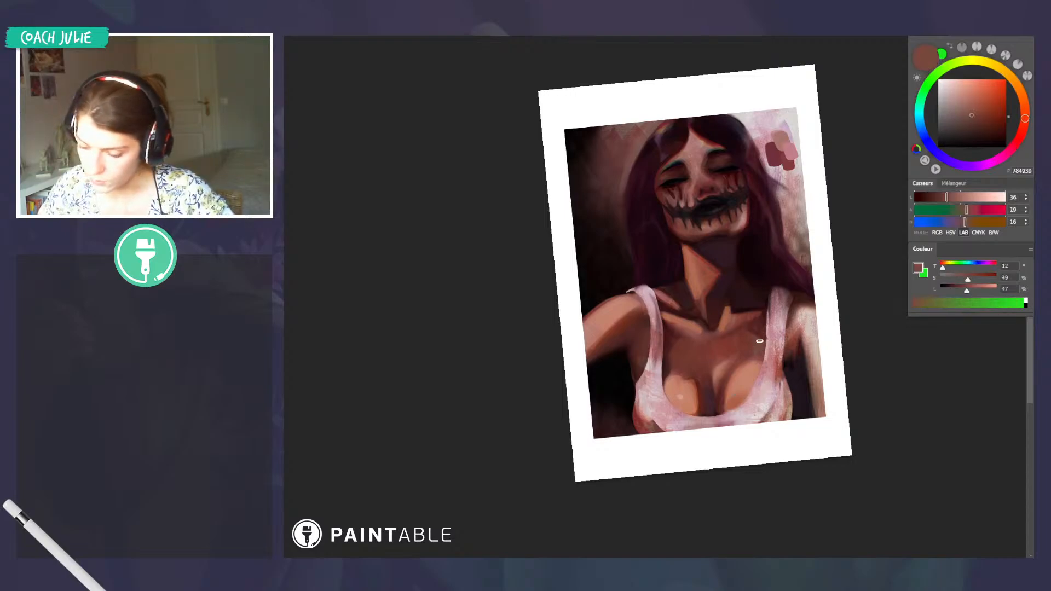
{"action": "left_click", "coordinate": [755, 346], "text": "alt"}
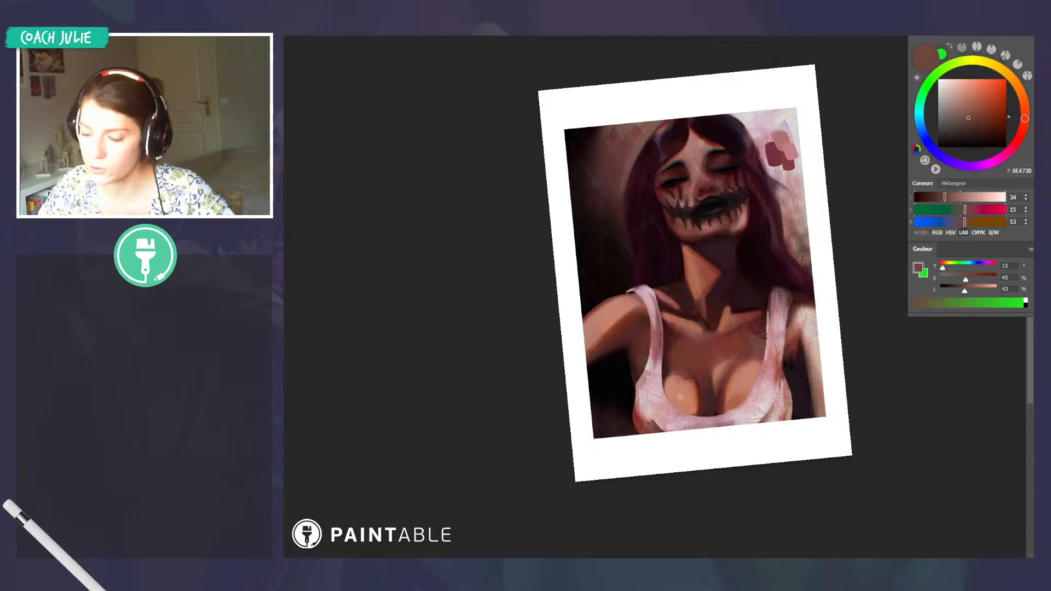
{"action": "key", "text": "alt"}
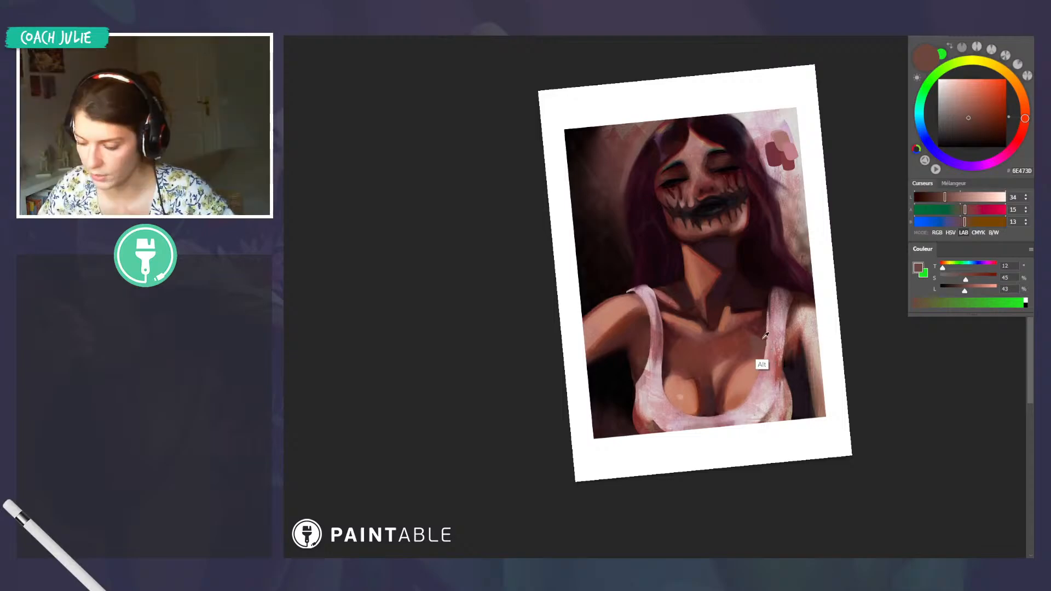
{"action": "left_click", "coordinate": [760, 344], "text": "alt"}
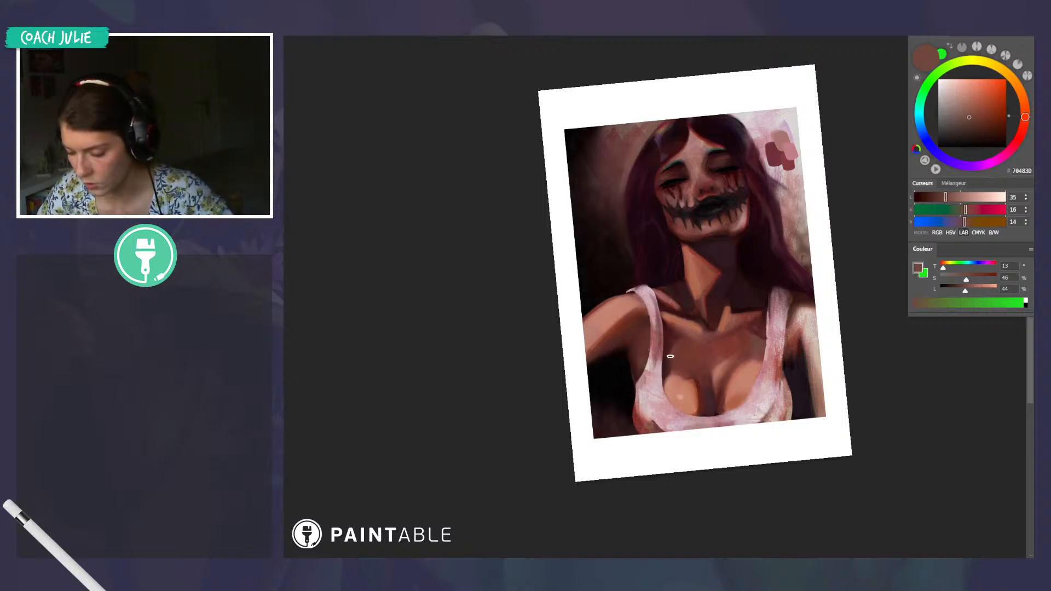
Smooth the upper chest with sampled browns #6A362E and #70473C and return the canvas to upright
{"action": "key", "text": "r"}
{"action": "left_click_drag", "start_coordinate": [833, 329], "coordinate": [831, 343]}
{"action": "left_click", "coordinate": [675, 347], "text": "alt"}
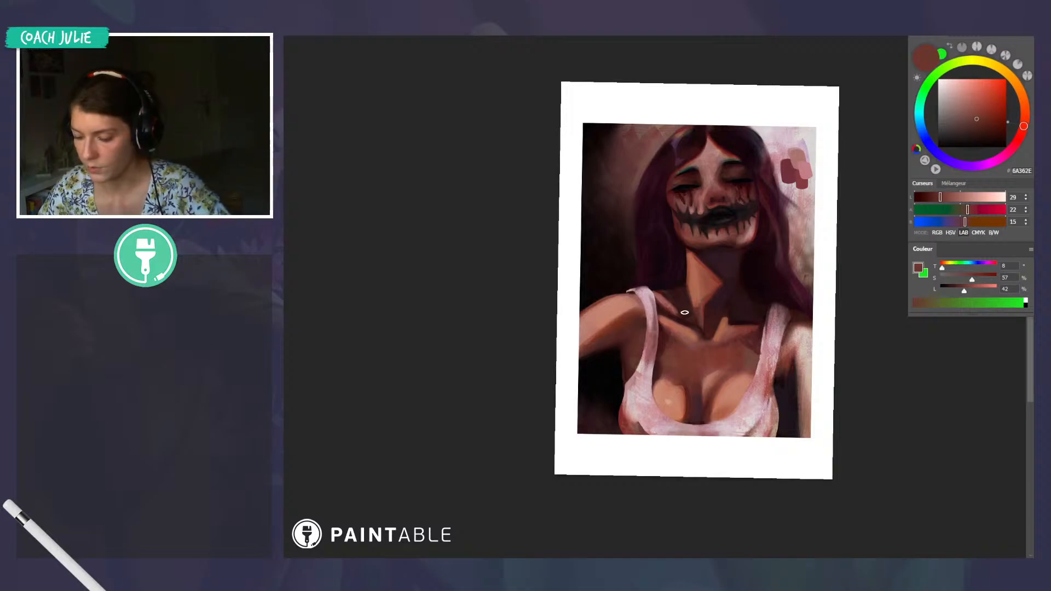
{"action": "left_click", "coordinate": [750, 346], "text": "alt"}
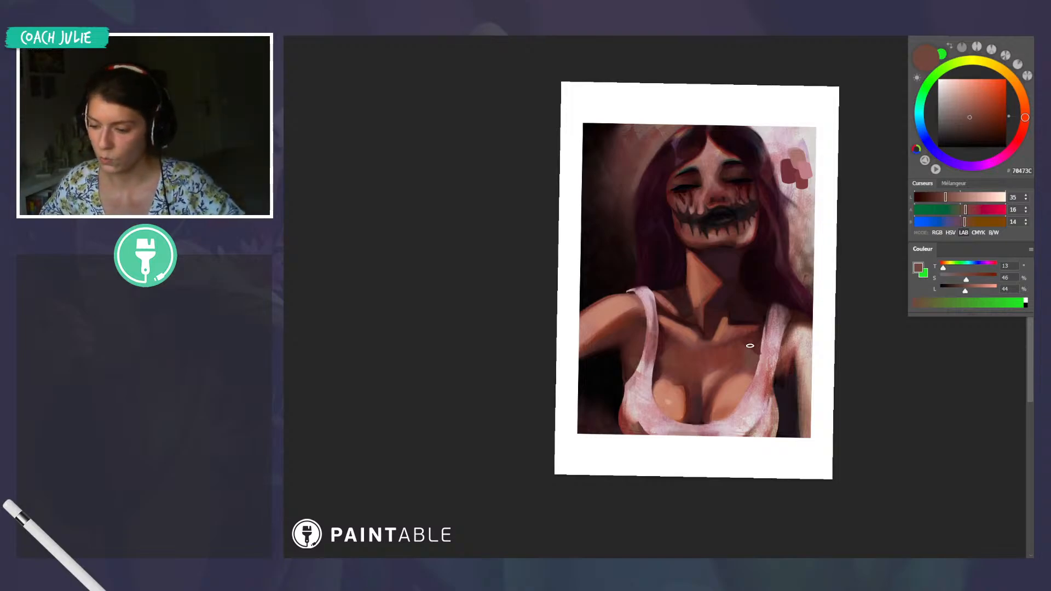
{"action": "key", "text": "Escape"}
{"action": "scroll", "coordinate": [854, 389], "scroll_direction": "up", "scroll_amount": 2}
{"action": "scroll", "coordinate": [846, 384], "scroll_direction": "down", "scroll_amount": 2}
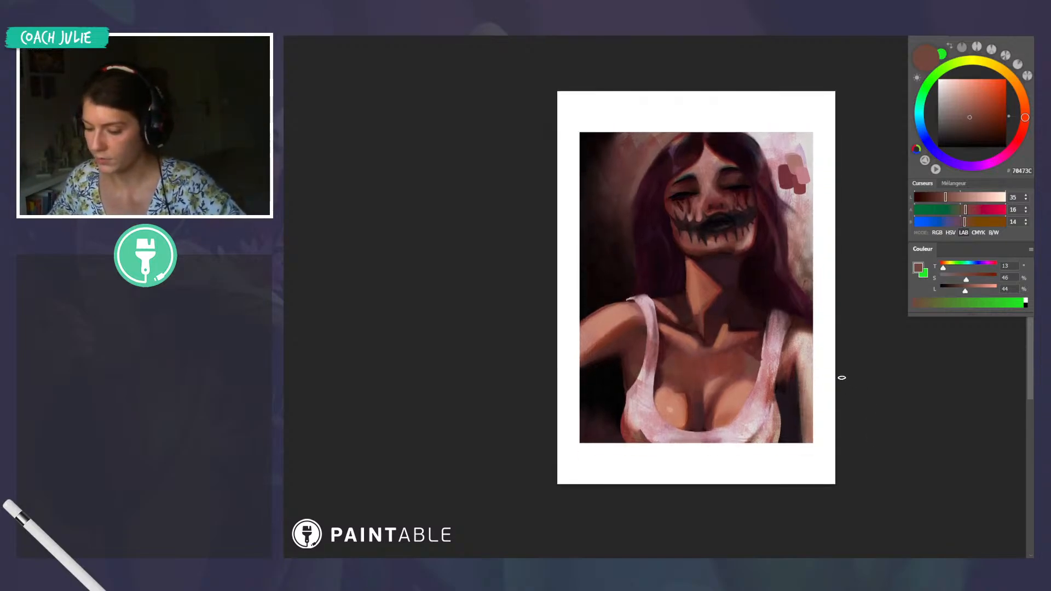
{"action": "left_click", "coordinate": [763, 387], "text": "alt"}
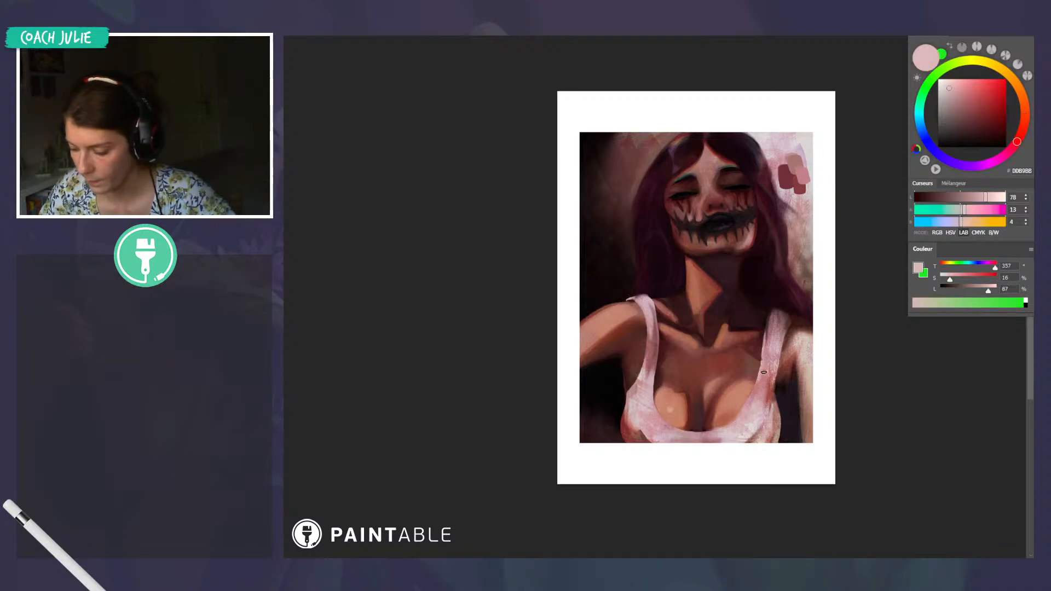
{"action": "left_click_drag", "start_coordinate": [765, 344], "coordinate": [762, 372]}
{"action": "key", "text": "ctrl+z"}
{"action": "key", "text": "ctrl+z"}
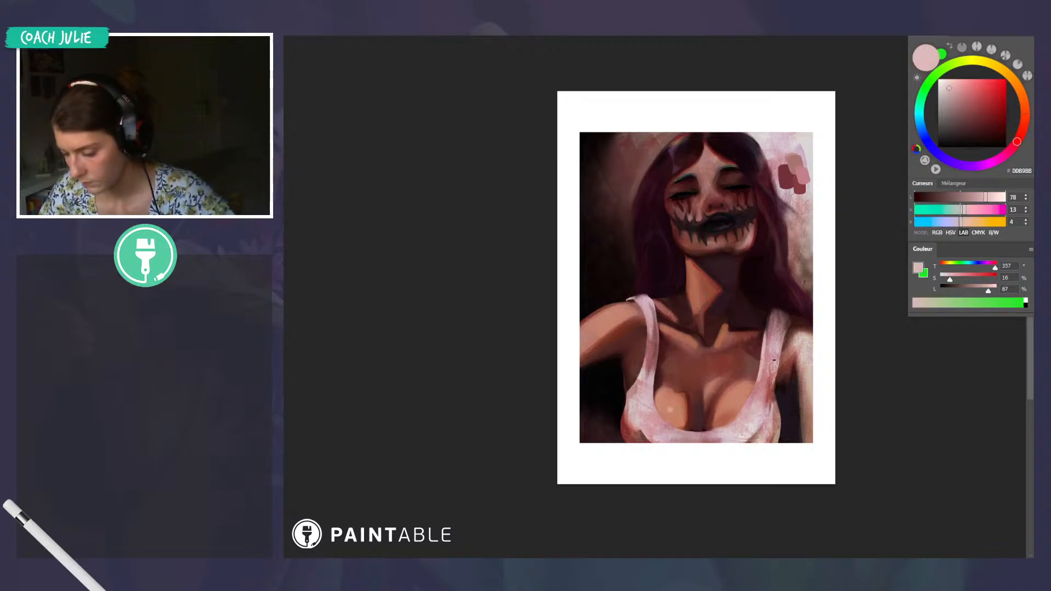
Smooth the texture of the picture's right-hand top strap with sampled pinks #BF7E7E and #9C6770
{"action": "left_click", "coordinate": [764, 389], "text": "alt"}
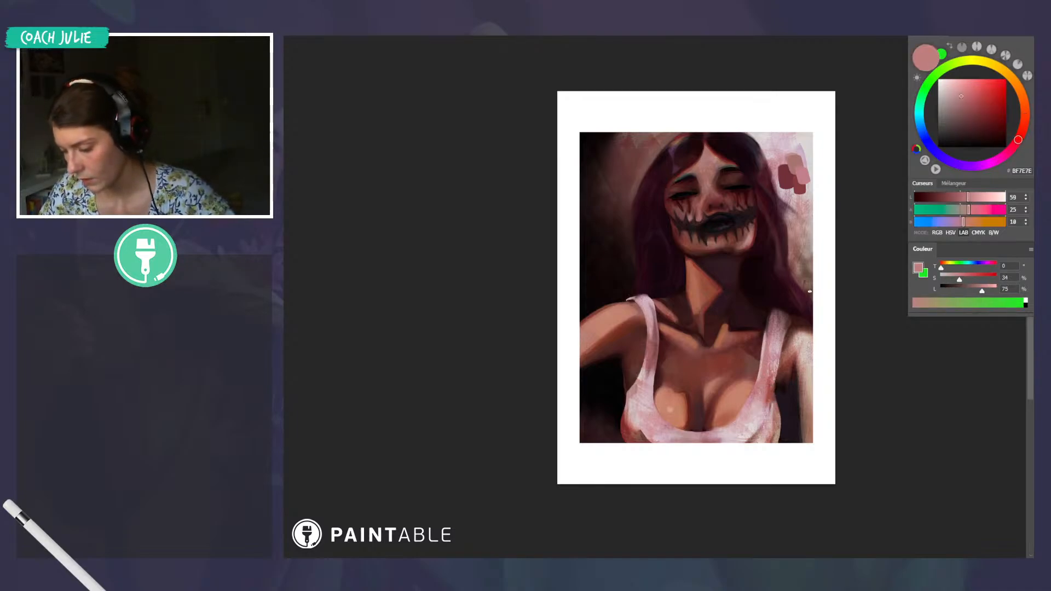
{"action": "left_click", "coordinate": [775, 346], "text": "alt"}
{"action": "left_click", "coordinate": [774, 368], "text": "alt"}
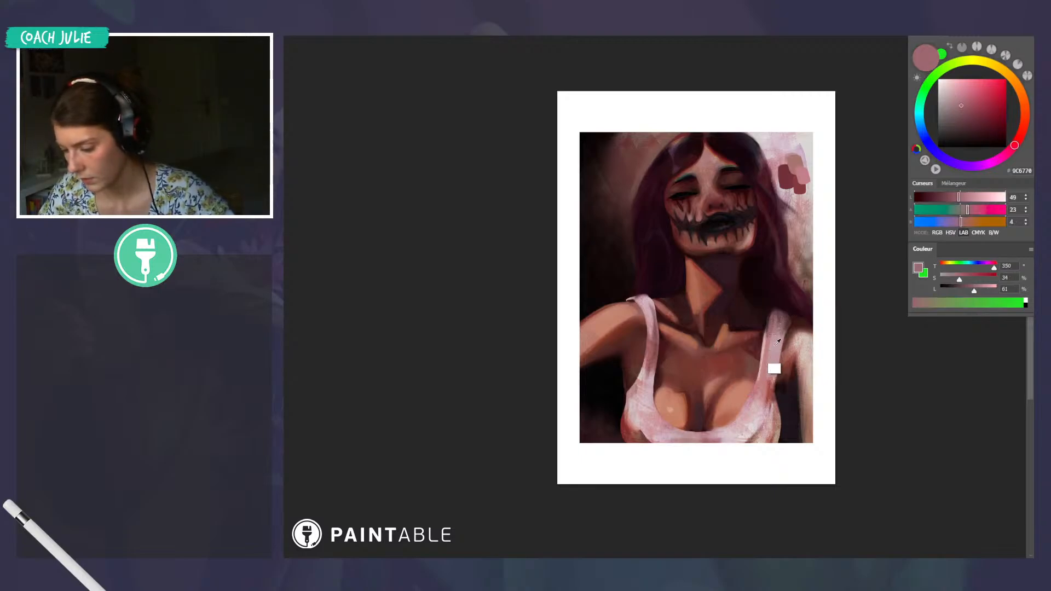
Repaint the picture's left-hand strap with sampled #C7A7B1 and #CBA6A8, and the top's neckline with #CD999D and #DBBFBD
{"action": "left_click", "coordinate": [649, 400], "text": "alt"}
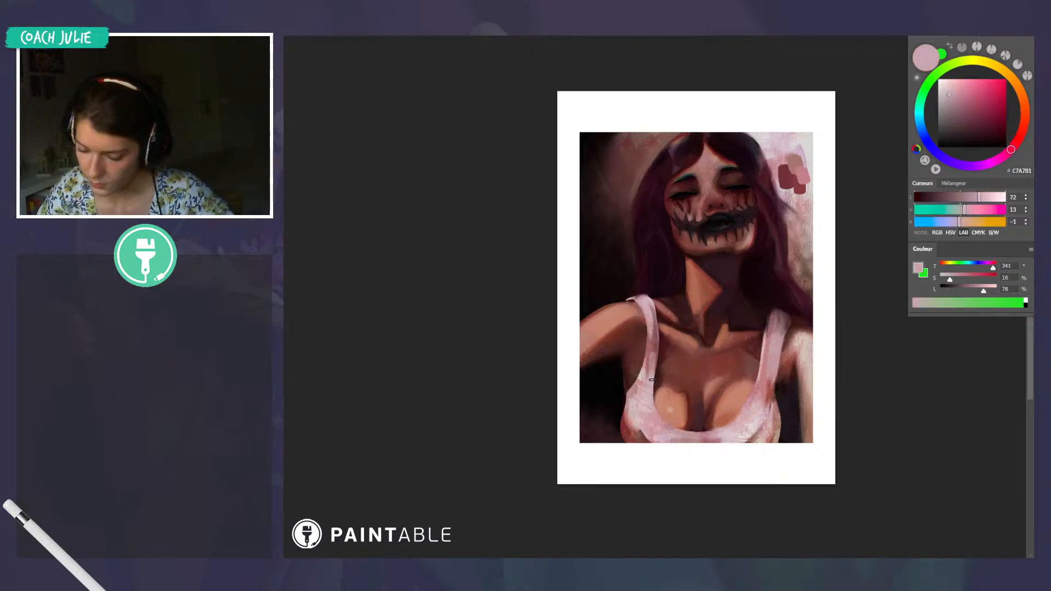
{"action": "left_click", "coordinate": [651, 352], "text": "alt"}
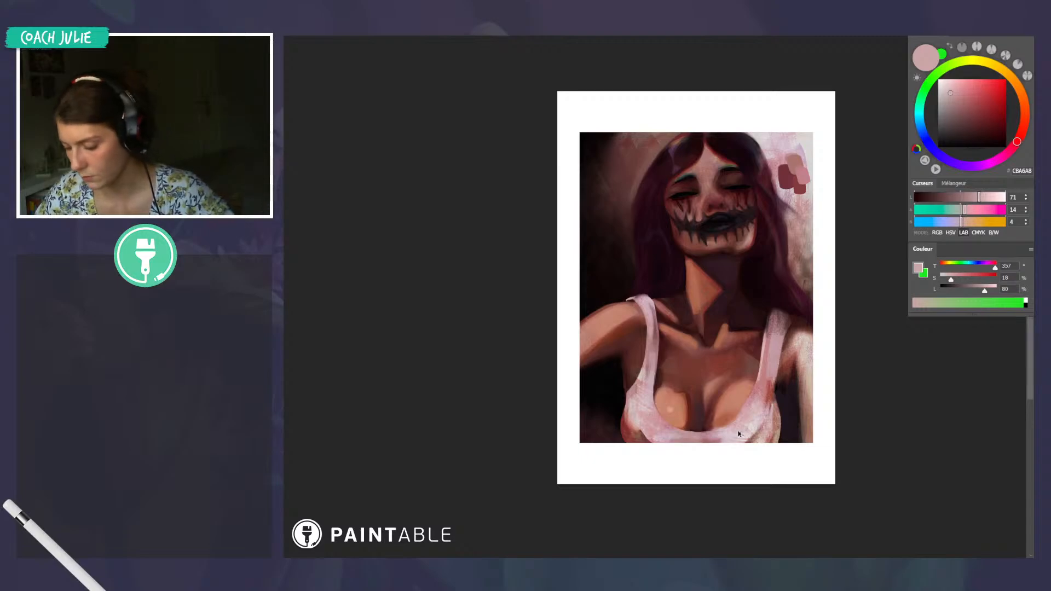
{"action": "left_click", "coordinate": [662, 443], "text": "alt"}
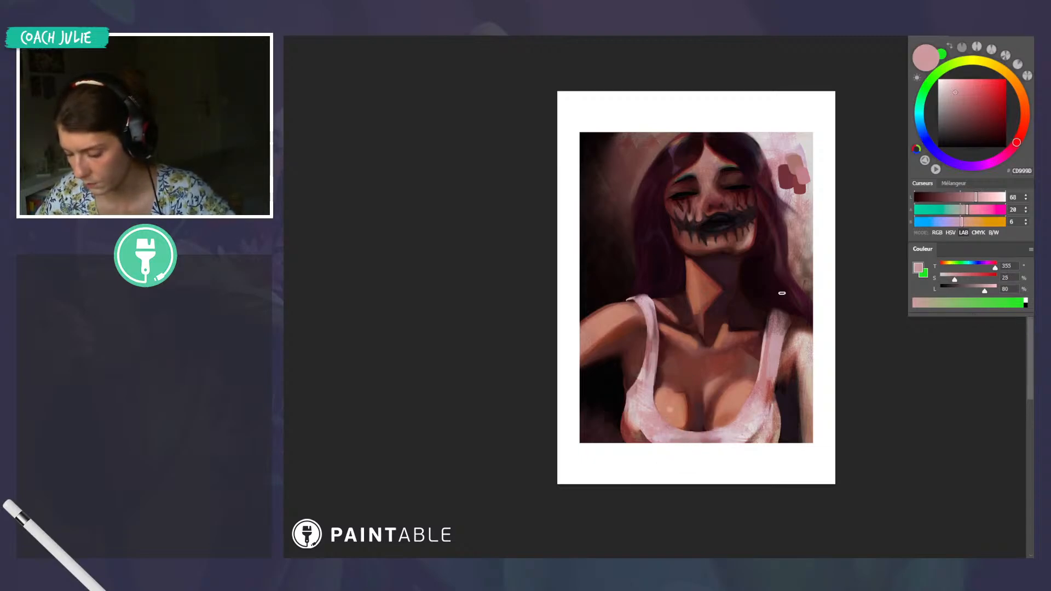
{"action": "left_click", "coordinate": [751, 407], "text": "alt"}
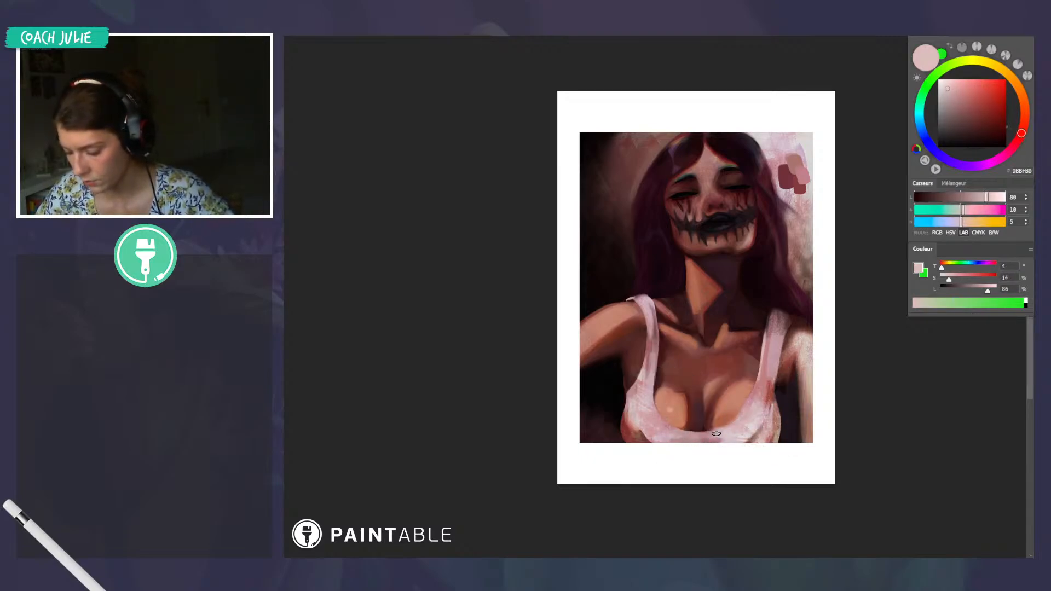
Clean up the right-hand strap's surface and edges with sampled pinks such as #D7AFB2, #D1A9AD and #B2979A, rotating the canvas
{"action": "left_click", "coordinate": [770, 375], "text": "alt"}
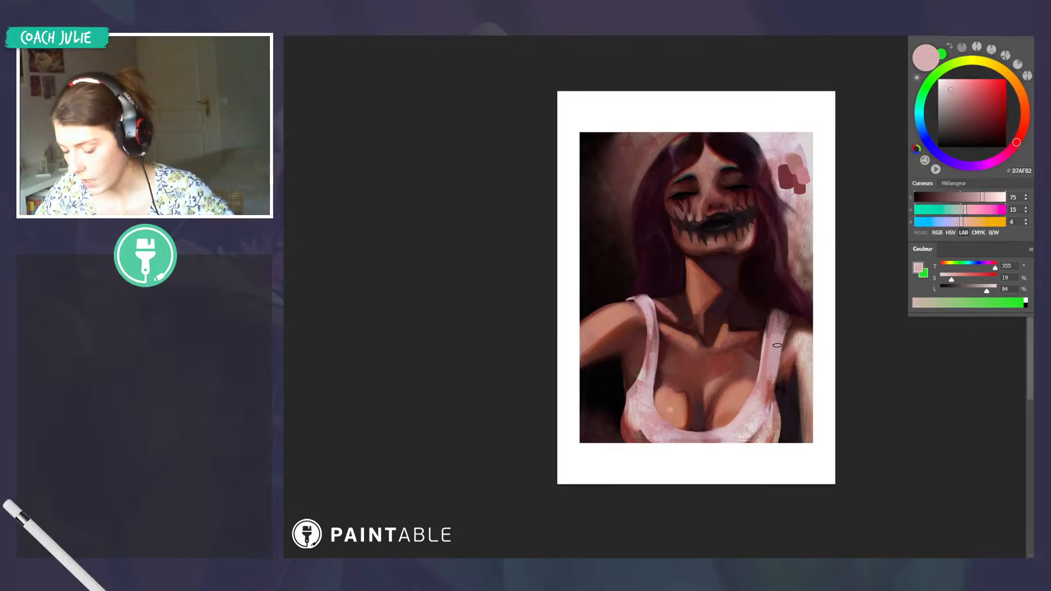
{"action": "left_click", "coordinate": [768, 389], "text": "alt"}
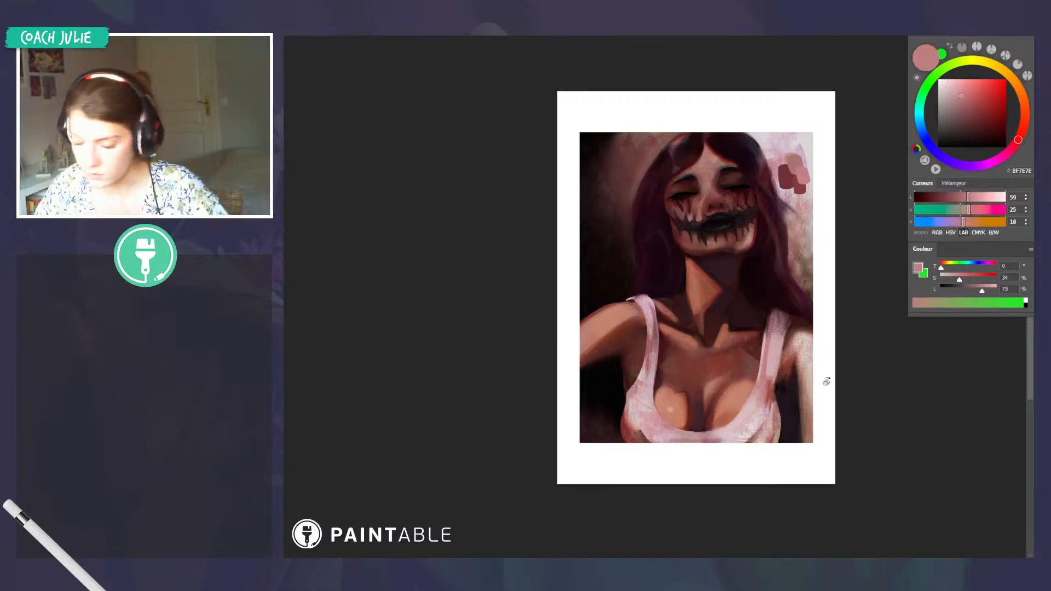
{"action": "left_click_drag", "start_coordinate": [827, 372], "coordinate": [740, 363]}
{"action": "left_click", "coordinate": [739, 406], "text": "alt"}
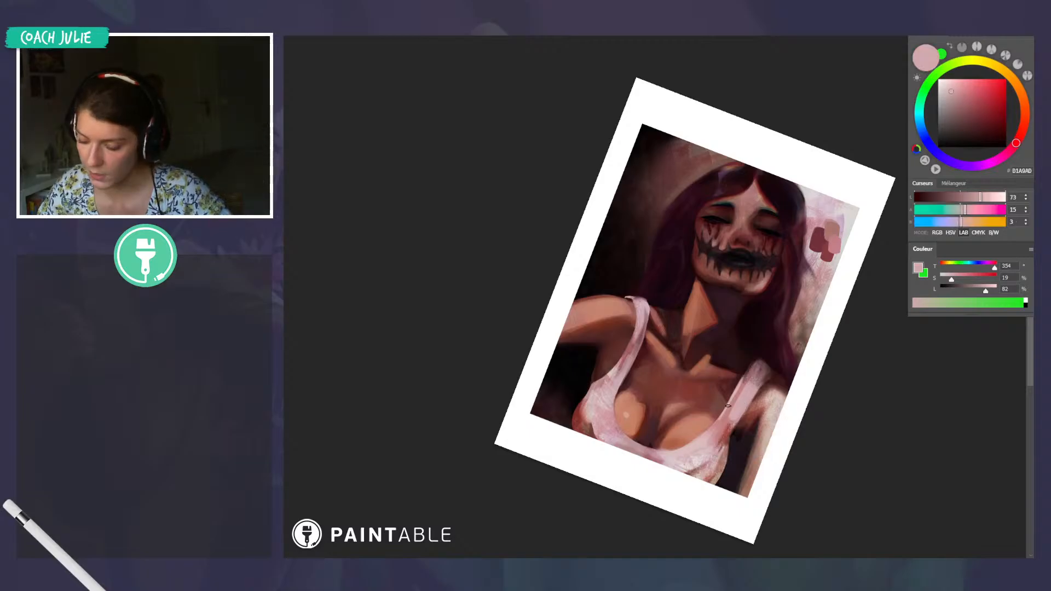
{"action": "left_click_drag", "start_coordinate": [780, 399], "coordinate": [837, 229]}
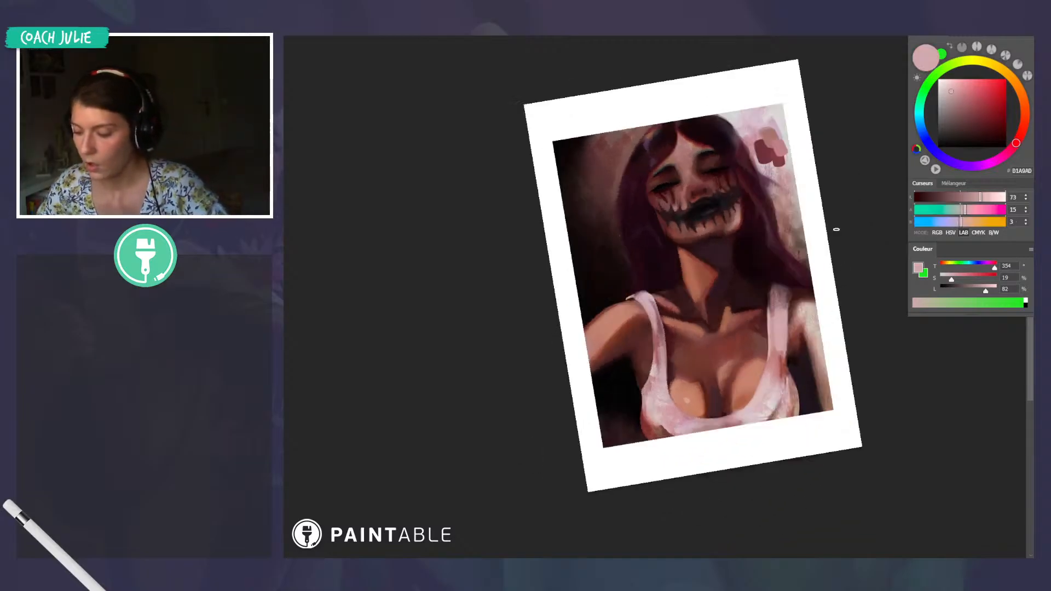
{"action": "left_click", "coordinate": [774, 337], "text": "alt"}
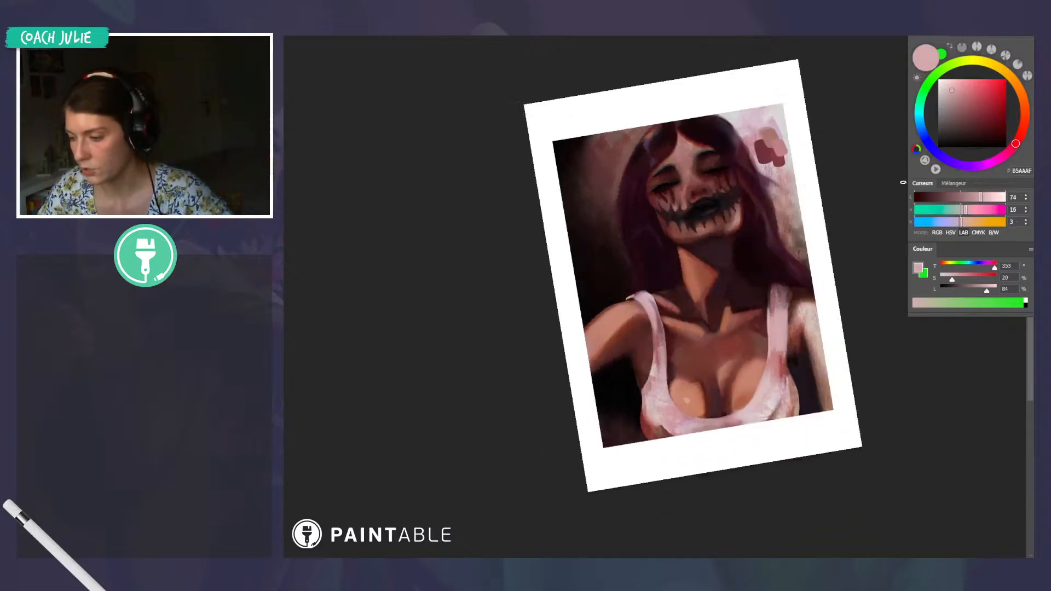
{"action": "left_click", "coordinate": [776, 317], "text": "alt"}
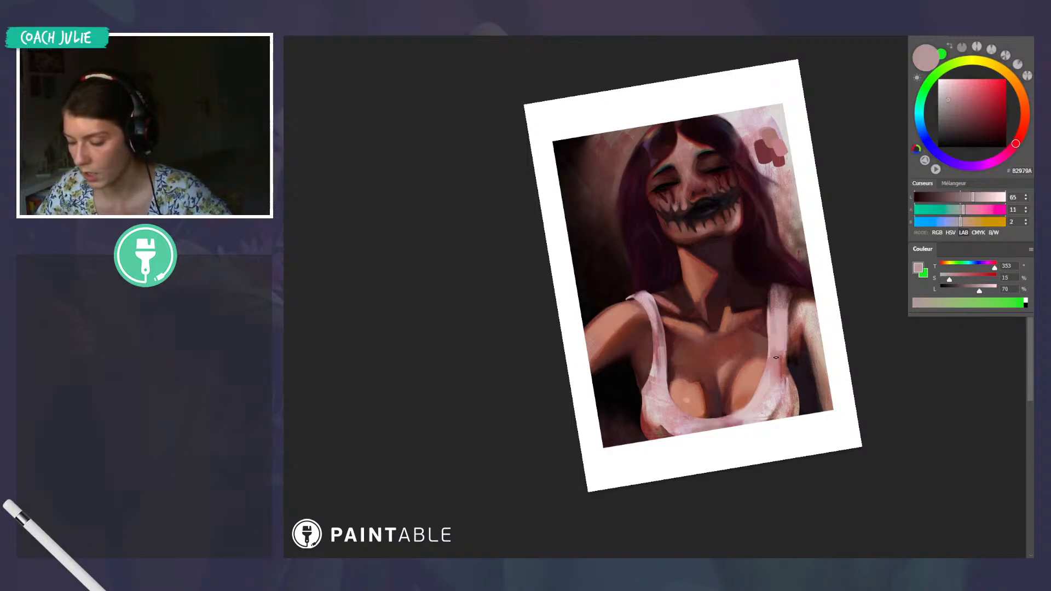
Undo the last strap strokes and shade the right-hand strap's shadow with muted #9C7B7F, #9C897B and #8A7360
{"action": "key", "text": "ctrl+z"}
{"action": "left_click", "coordinate": [952, 106]}
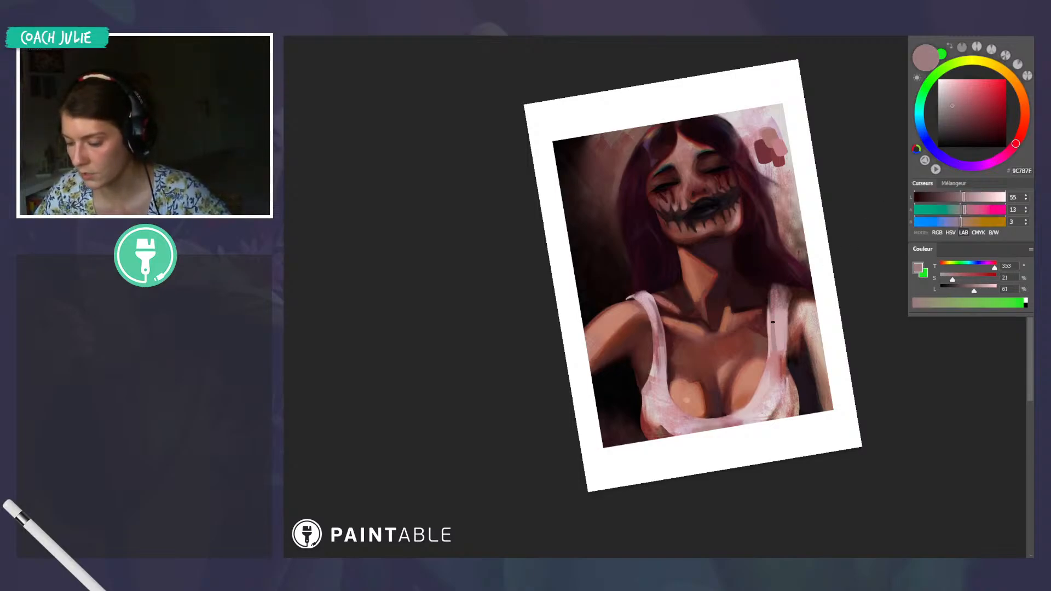
{"action": "left_click_drag", "start_coordinate": [1016, 142], "coordinate": [1022, 93]}
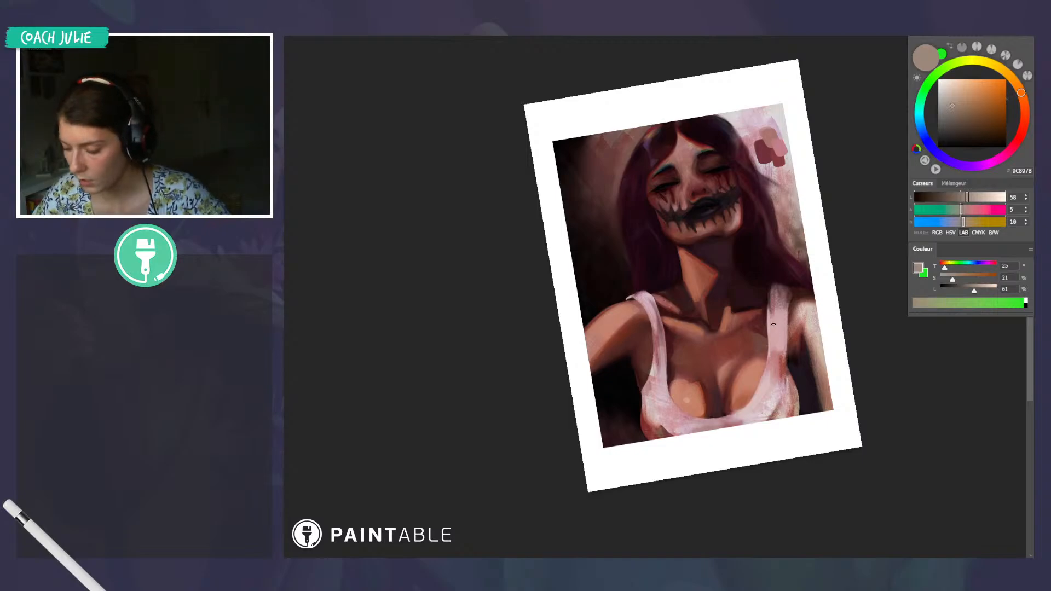
{"action": "key", "text": "ctrl+z"}
{"action": "left_click", "coordinate": [959, 110]}
{"action": "left_click_drag", "start_coordinate": [775, 315], "coordinate": [776, 341]}
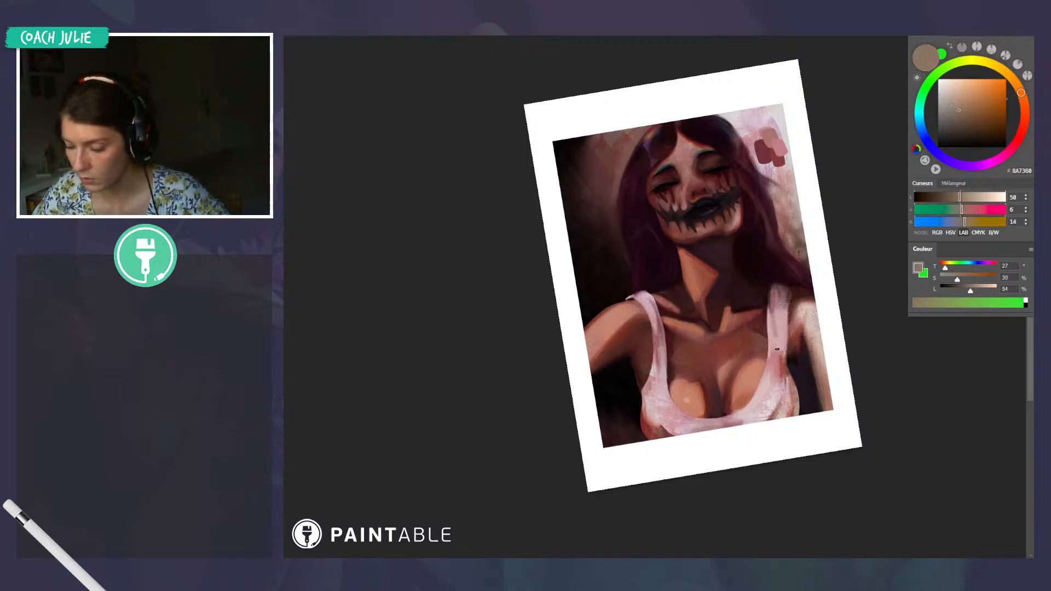
Blend the shading along the right-hand strap with sampled pinks such as #C08181 and #D2A7AB
{"action": "left_click", "coordinate": [775, 353], "text": "alt"}
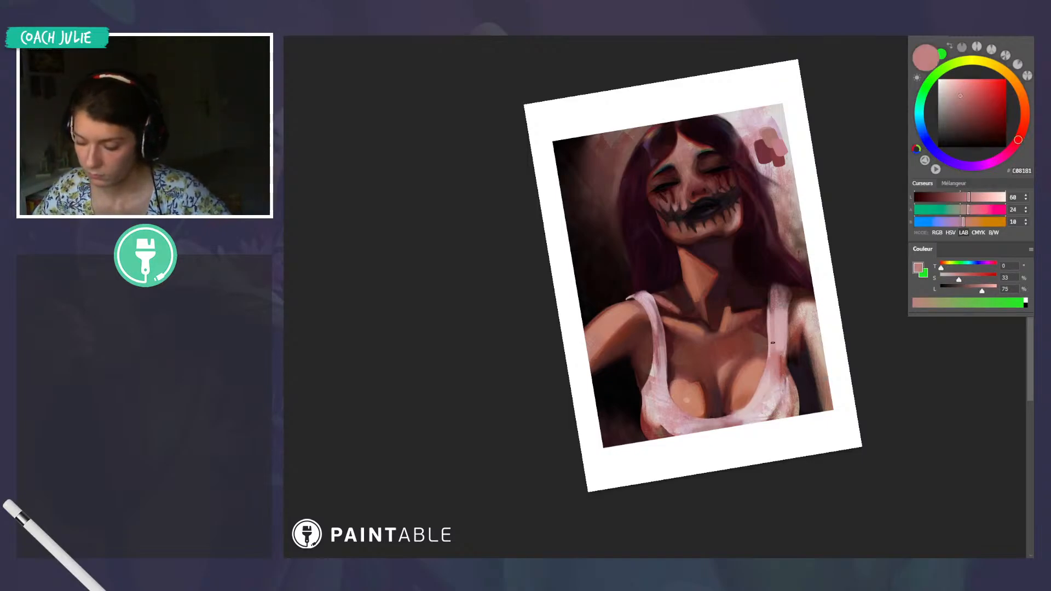
{"action": "left_click", "coordinate": [784, 329], "text": "alt"}
{"action": "left_click", "coordinate": [769, 320], "text": "alt"}
{"action": "left_click_drag", "start_coordinate": [768, 321], "coordinate": [767, 345]}
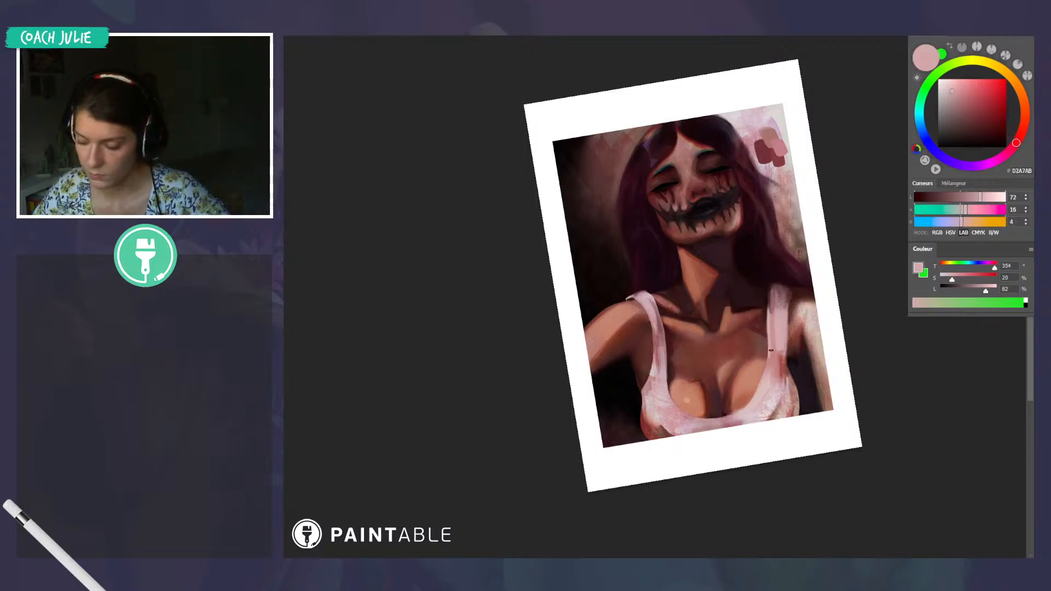
{"action": "left_click", "coordinate": [770, 311], "text": "alt"}
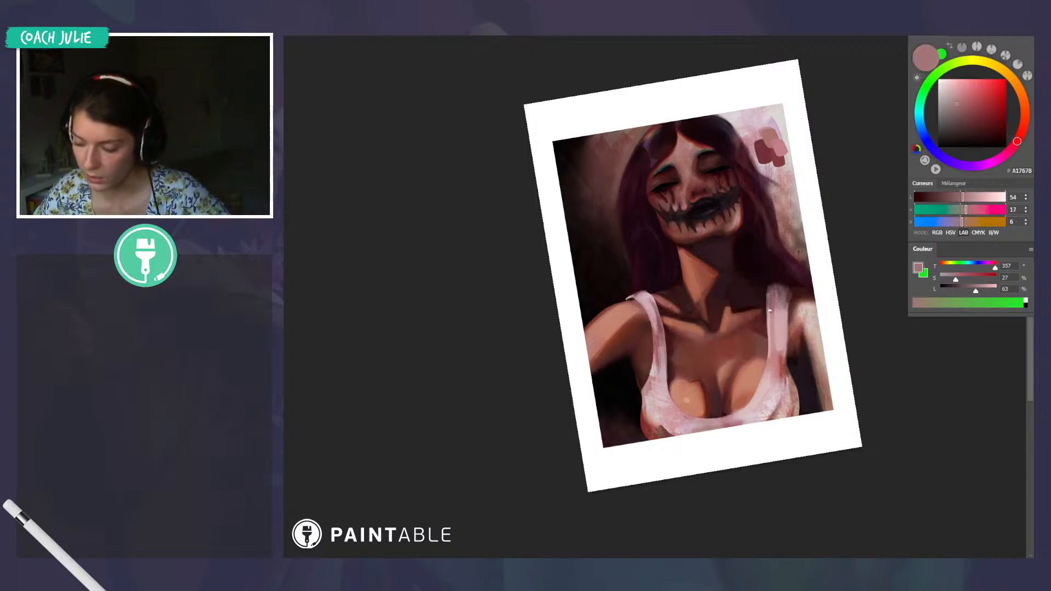
Paint the dark hair between neck and right-hand strap with sampled #1E0611, purples #251244 and #251837, and sampled #180B16
{"action": "left_click", "coordinate": [770, 282], "text": "alt"}
{"action": "left_click_drag", "start_coordinate": [826, 279], "coordinate": [795, 357]}
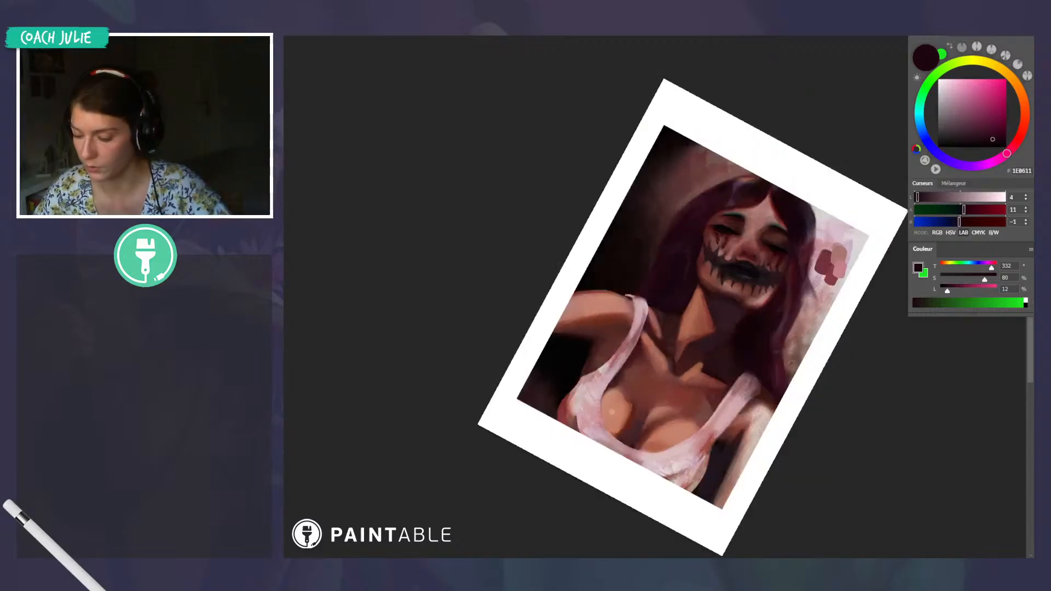
{"action": "left_click", "coordinate": [782, 377], "text": "alt"}
{"action": "left_click", "coordinate": [954, 163]}
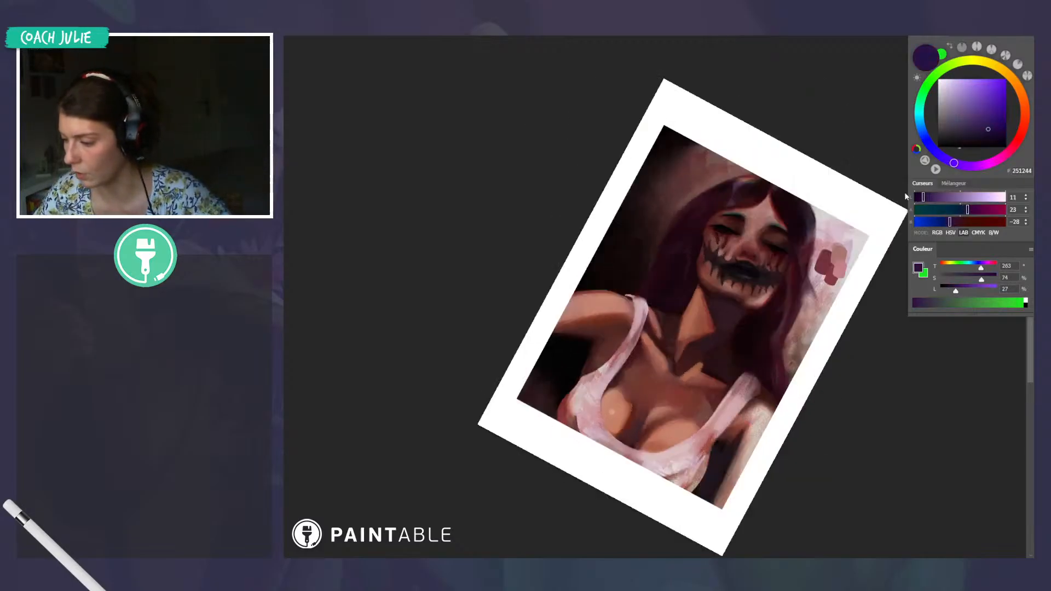
{"action": "left_click", "coordinate": [973, 132]}
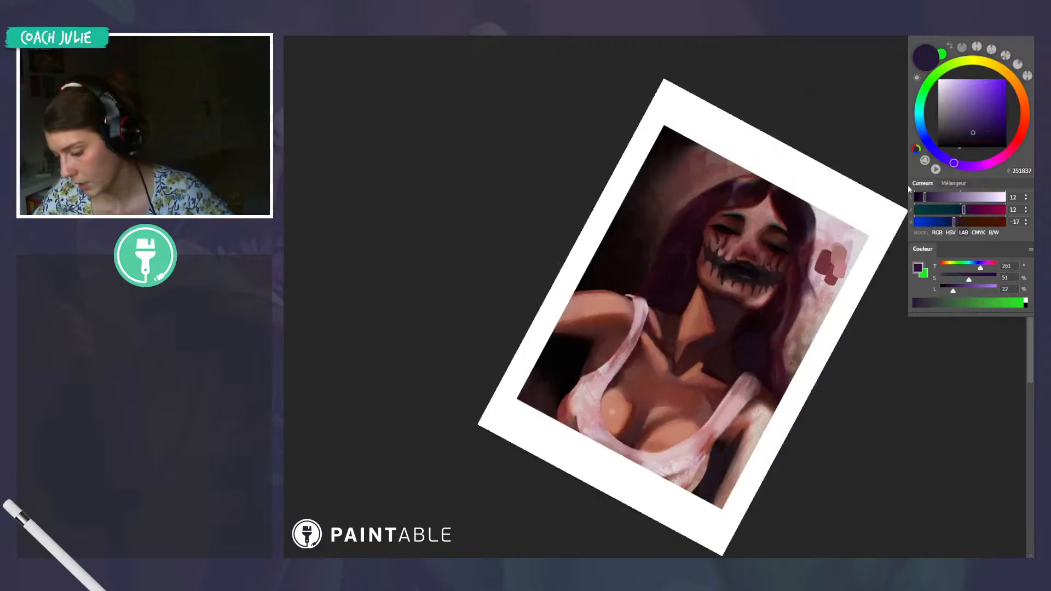
{"action": "left_click", "coordinate": [749, 365], "text": "alt"}
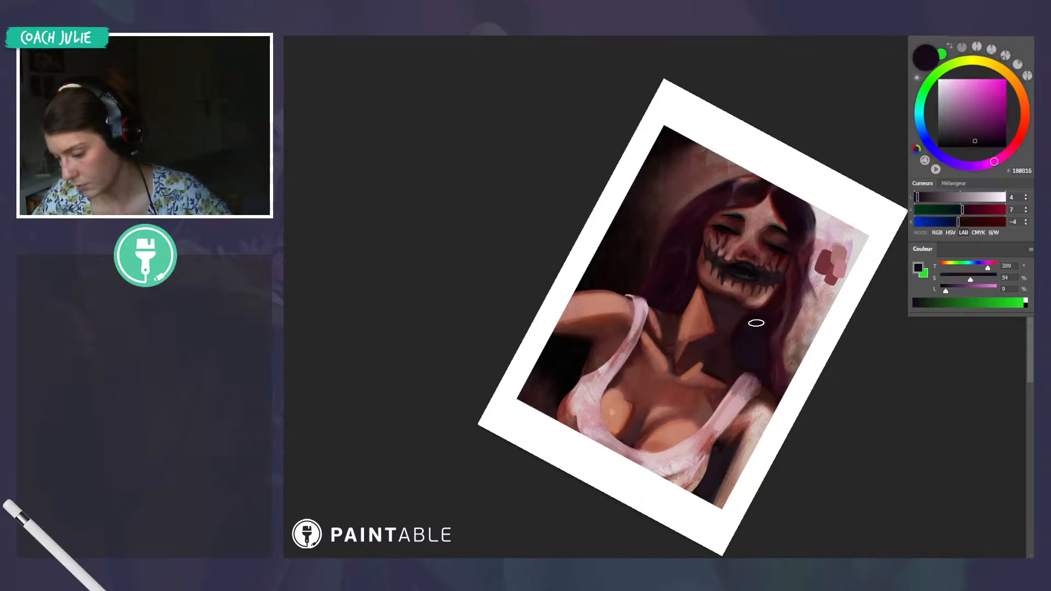
{"action": "left_click_drag", "start_coordinate": [776, 301], "coordinate": [793, 377]}
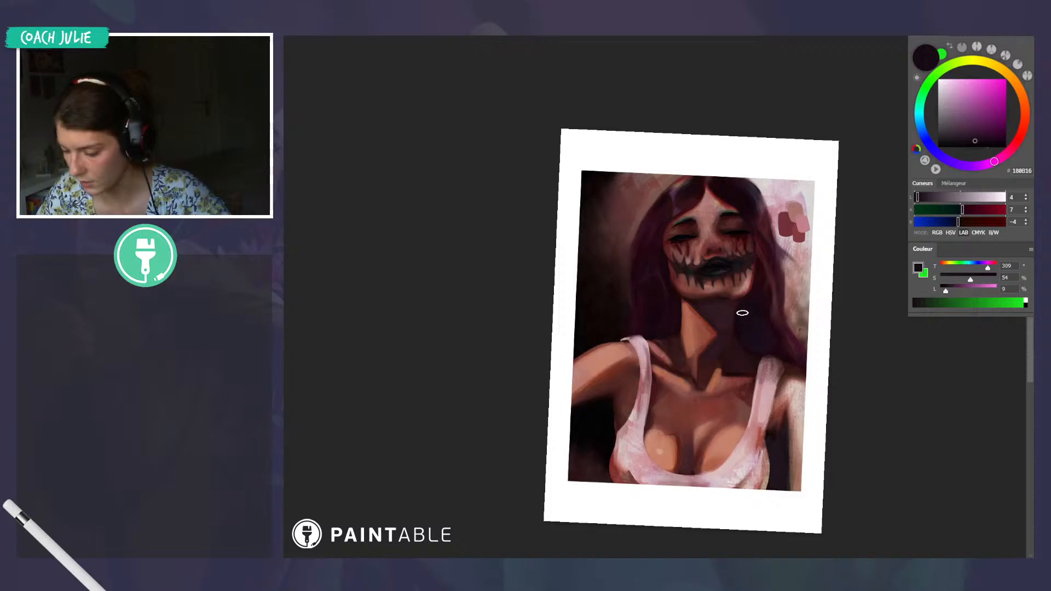
Rotate the canvas sideways and clean up the chin and jawline with sampled #170A15, #AF634C, #9E6250 and #773431
{"action": "left_click_drag", "start_coordinate": [809, 301], "coordinate": [720, 439]}
{"action": "left_click", "coordinate": [653, 411], "text": "alt"}
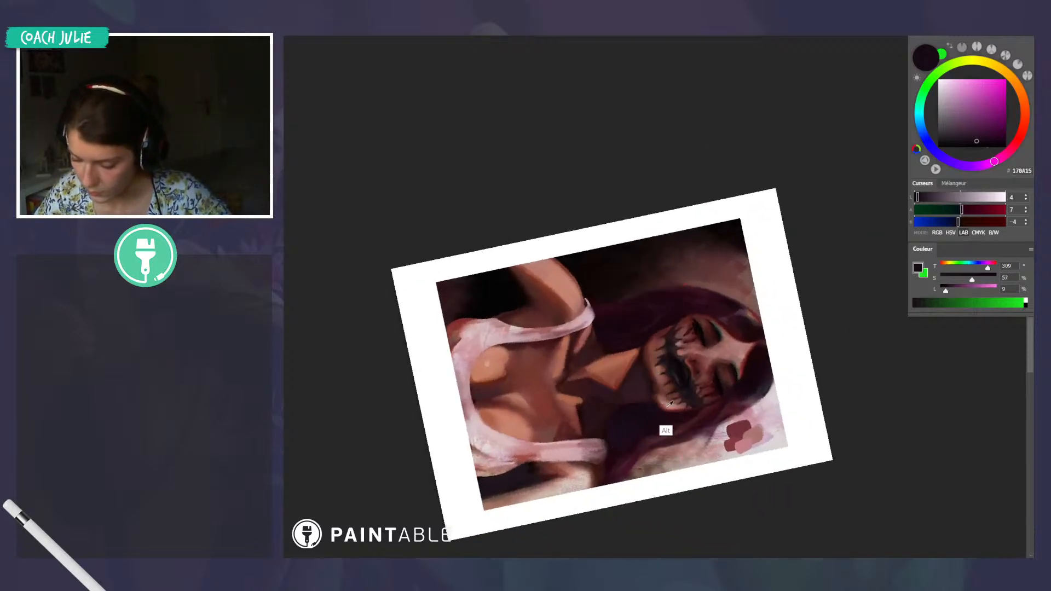
{"action": "left_click", "coordinate": [669, 410], "text": "alt"}
{"action": "left_click", "coordinate": [670, 406], "text": "alt"}
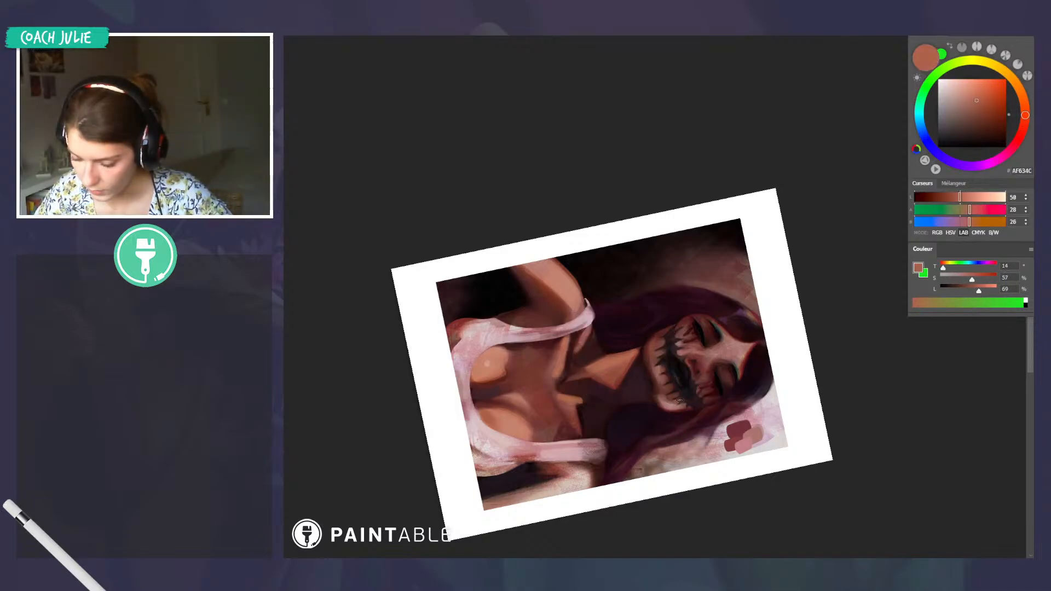
{"action": "left_click", "coordinate": [662, 398], "text": "alt"}
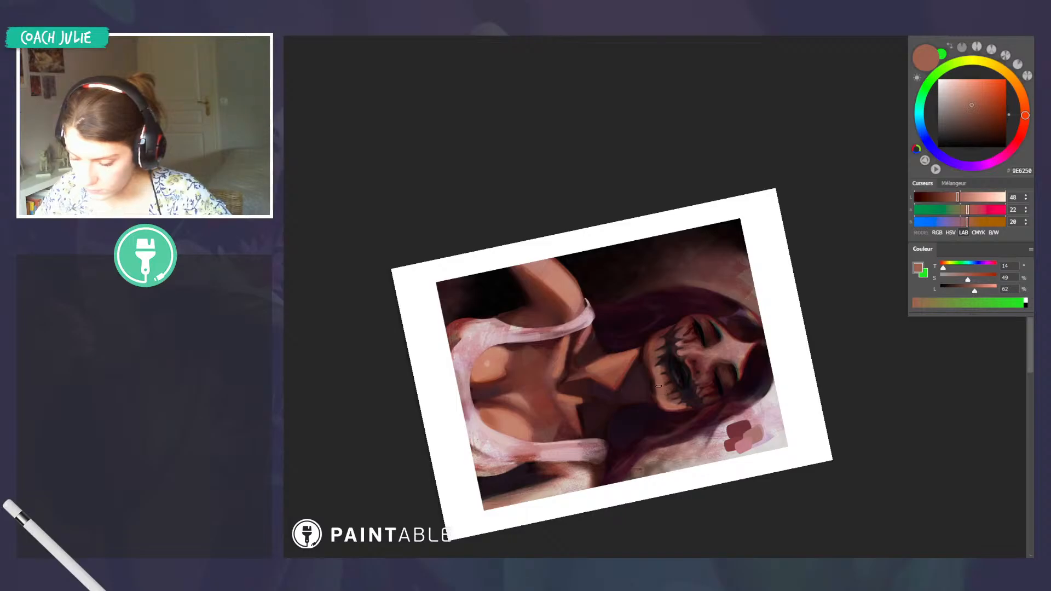
{"action": "left_click", "coordinate": [655, 374], "text": "alt"}
{"action": "left_click", "coordinate": [654, 365], "text": "alt"}
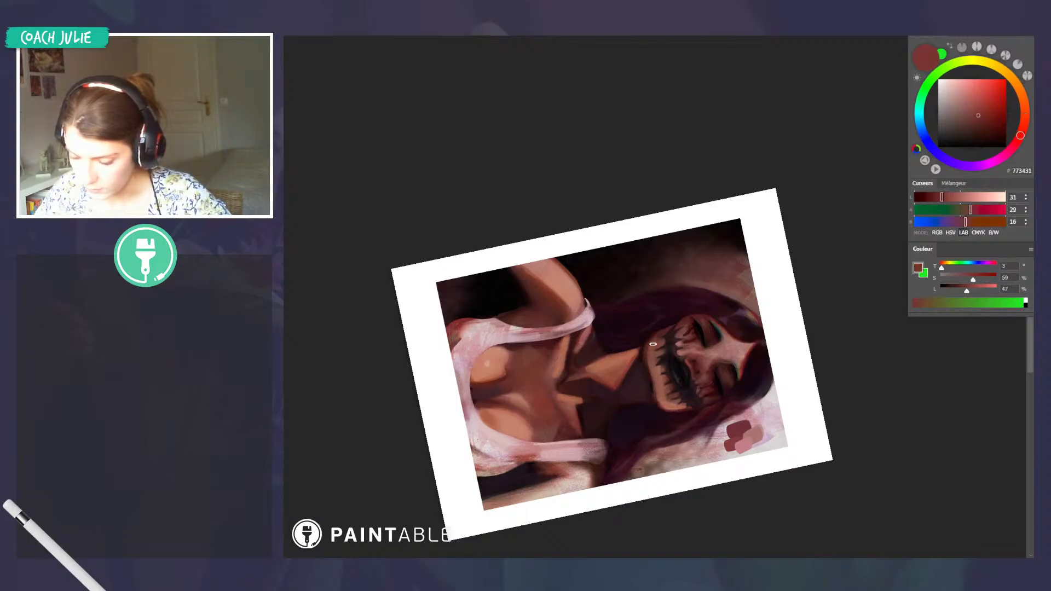
Warm the edge of the chin with saturated #B54425 and #B52E25, and blend it with sampled #8A5245
{"action": "left_click", "coordinate": [667, 412], "text": "alt"}
{"action": "left_click", "coordinate": [658, 376], "text": "alt"}
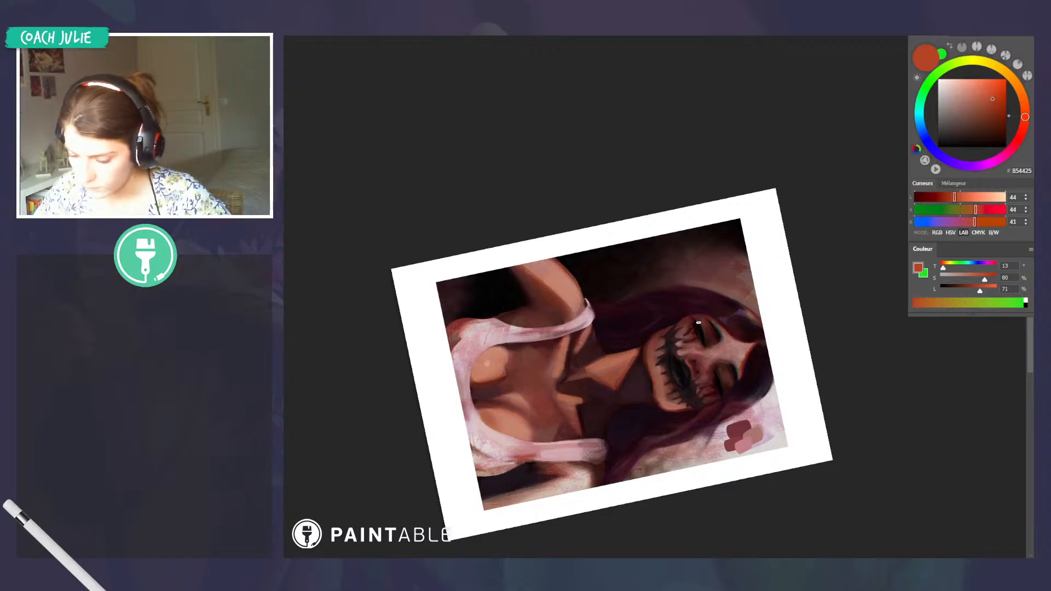
{"action": "left_click_drag", "start_coordinate": [1026, 116], "coordinate": [1022, 133]}
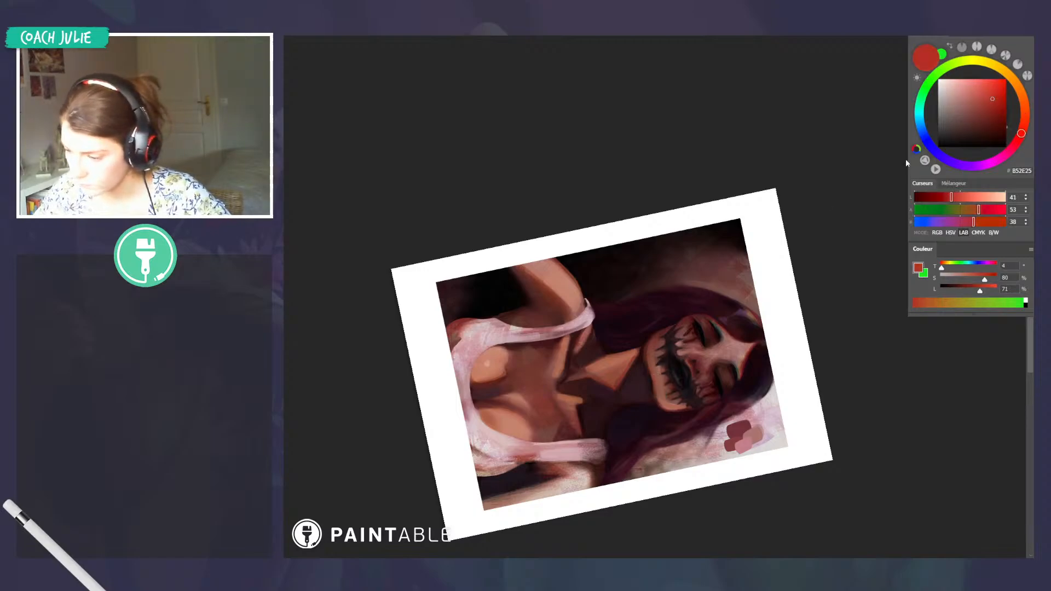
{"action": "left_click", "coordinate": [652, 365], "text": "alt"}
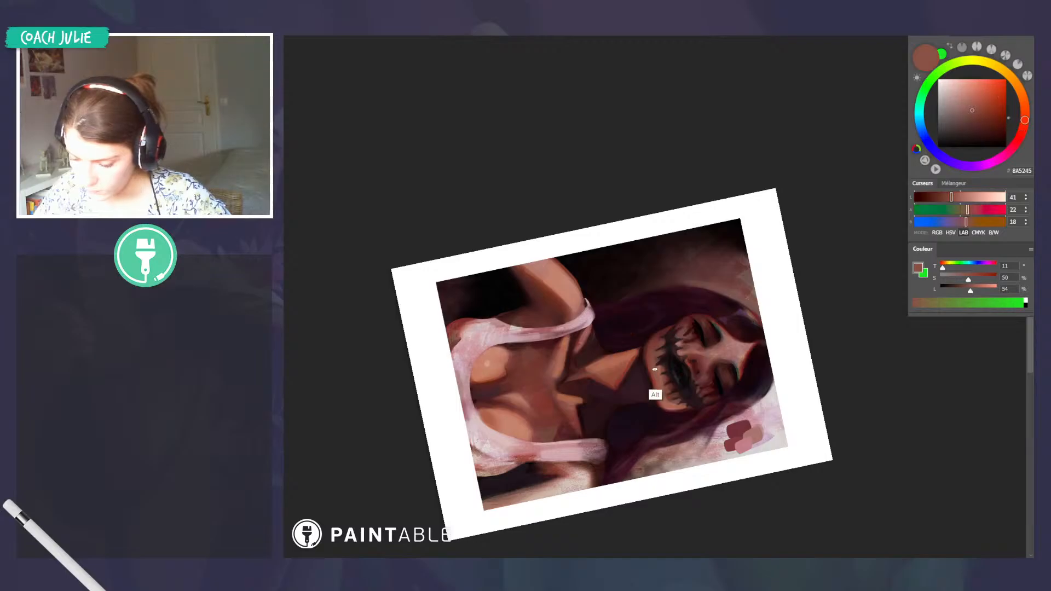
Shade the area under the chin with sampled #2E151B and bluish #3C3550, and return the canvas to near upright
{"action": "left_click", "coordinate": [646, 398], "text": "alt"}
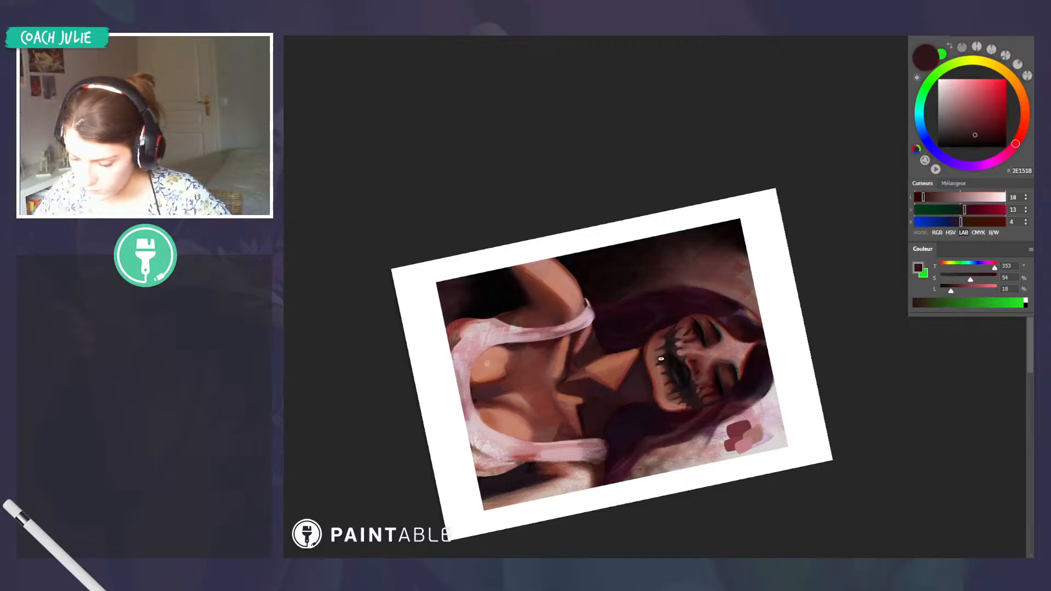
{"action": "left_click", "coordinate": [943, 157]}
{"action": "left_click", "coordinate": [961, 126]}
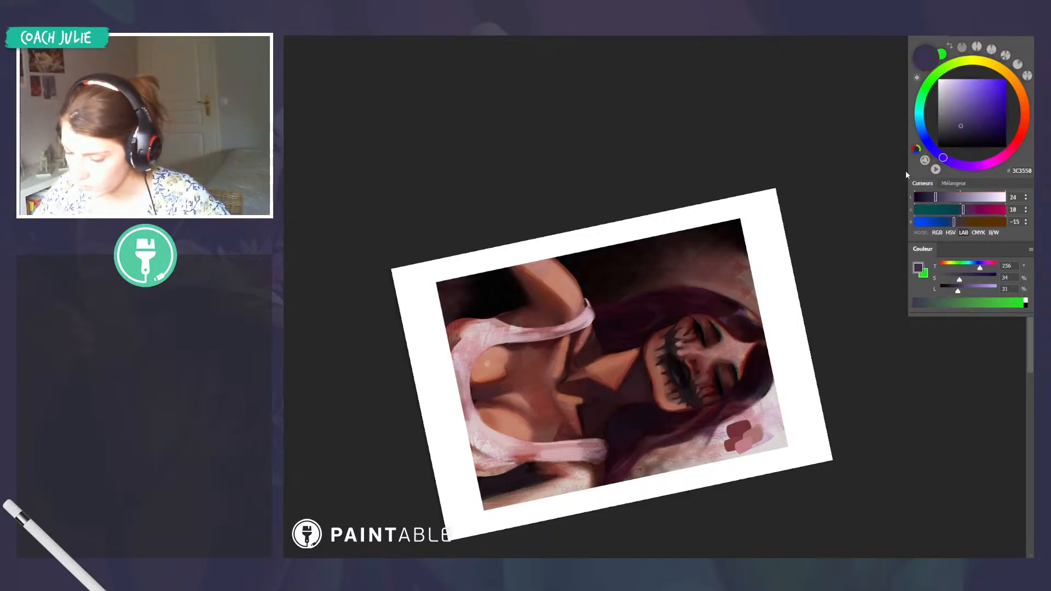
{"action": "left_click_drag", "start_coordinate": [644, 368], "coordinate": [650, 388]}
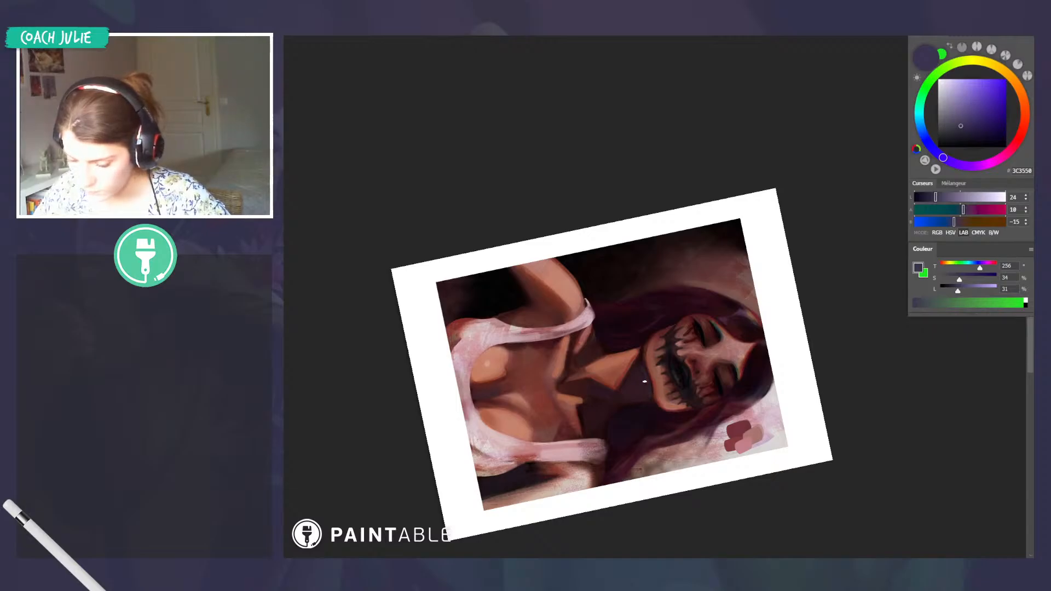
{"action": "key", "text": "r"}
{"action": "left_click_drag", "start_coordinate": [789, 391], "coordinate": [739, 192]}
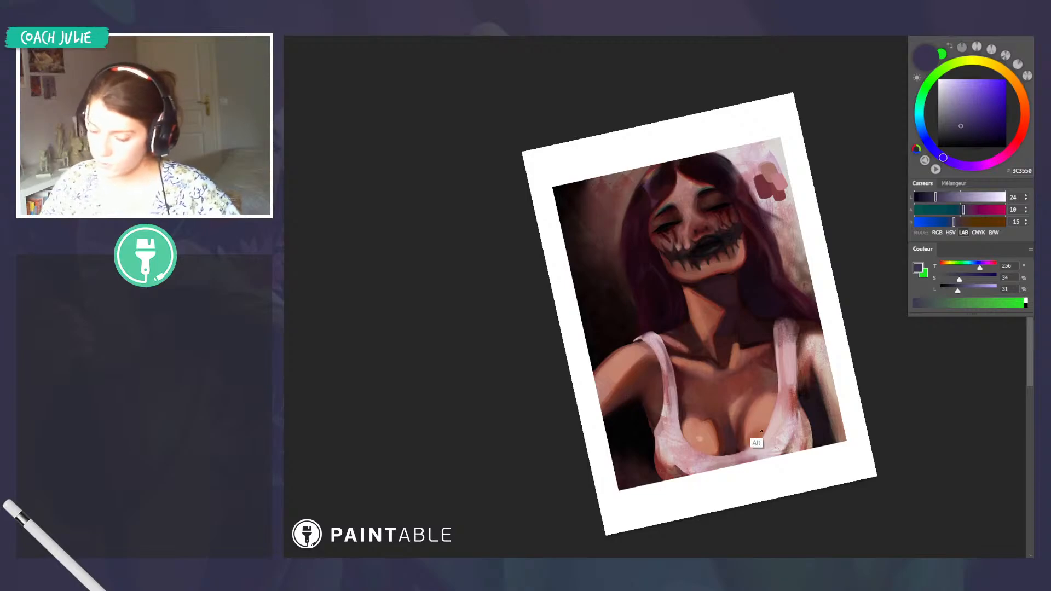
Refine the jaw's shadow edge against the neck with sampled #AE5F45, #230B10, #62352C and #6C3327
{"action": "left_click", "coordinate": [756, 442], "text": "alt"}
{"action": "left_click", "coordinate": [719, 448], "text": "alt"}
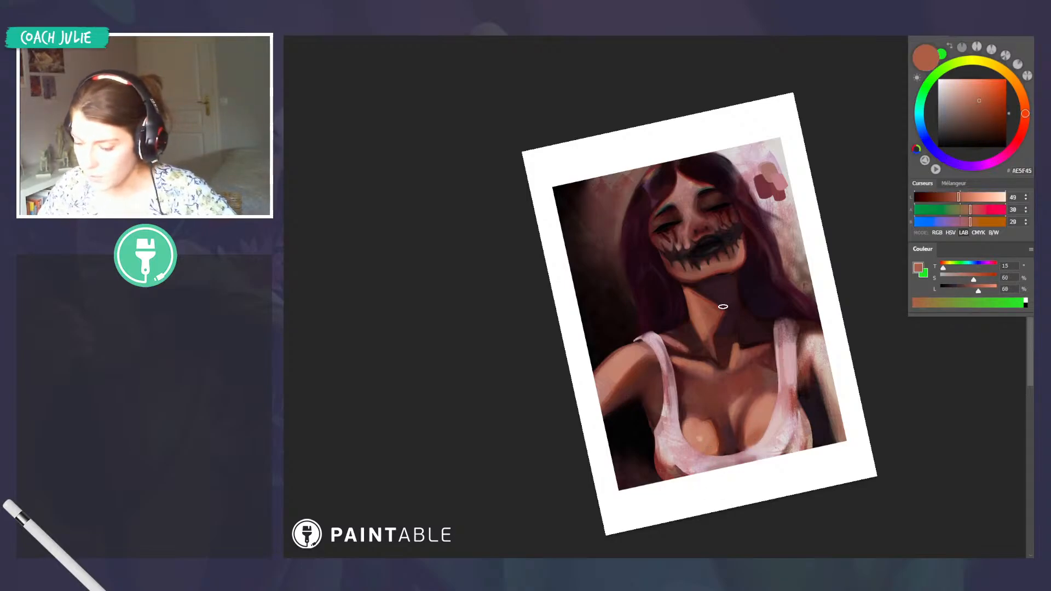
{"action": "left_click", "coordinate": [724, 276], "text": "alt"}
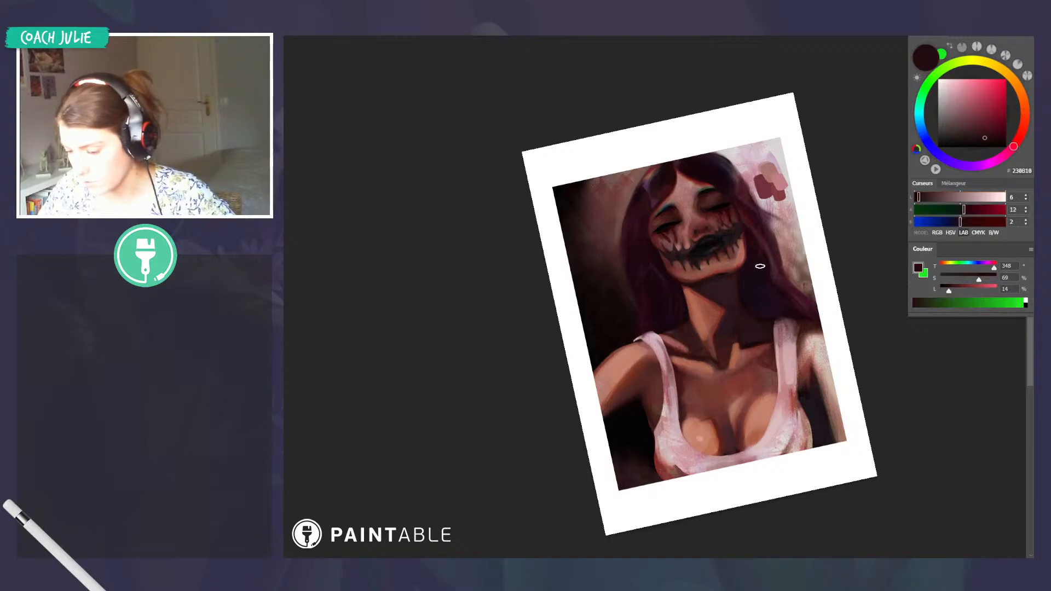
{"action": "left_click", "coordinate": [734, 261], "text": "alt"}
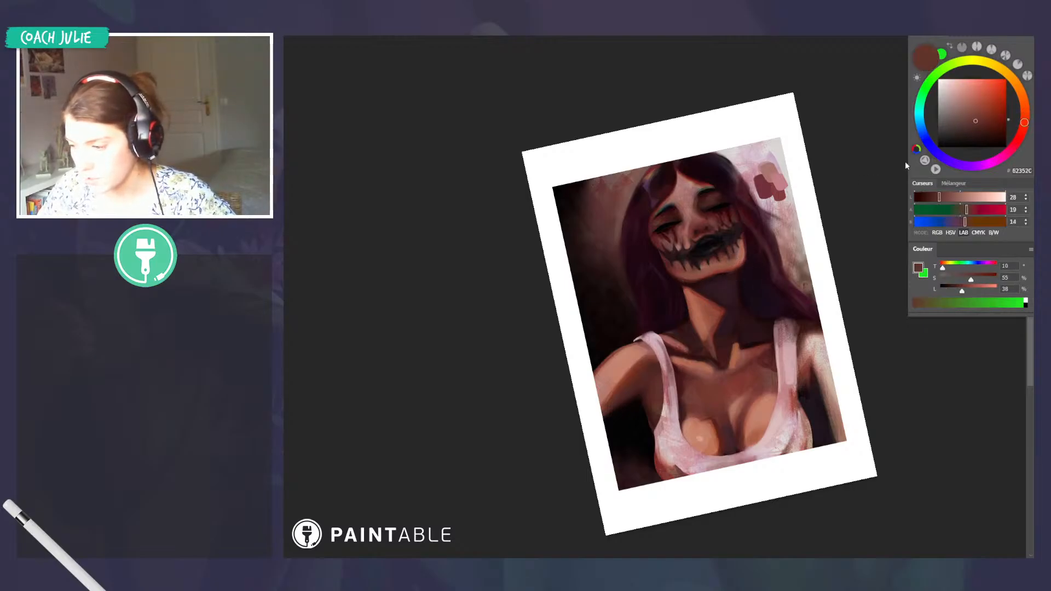
{"action": "left_click", "coordinate": [733, 259], "text": "alt"}
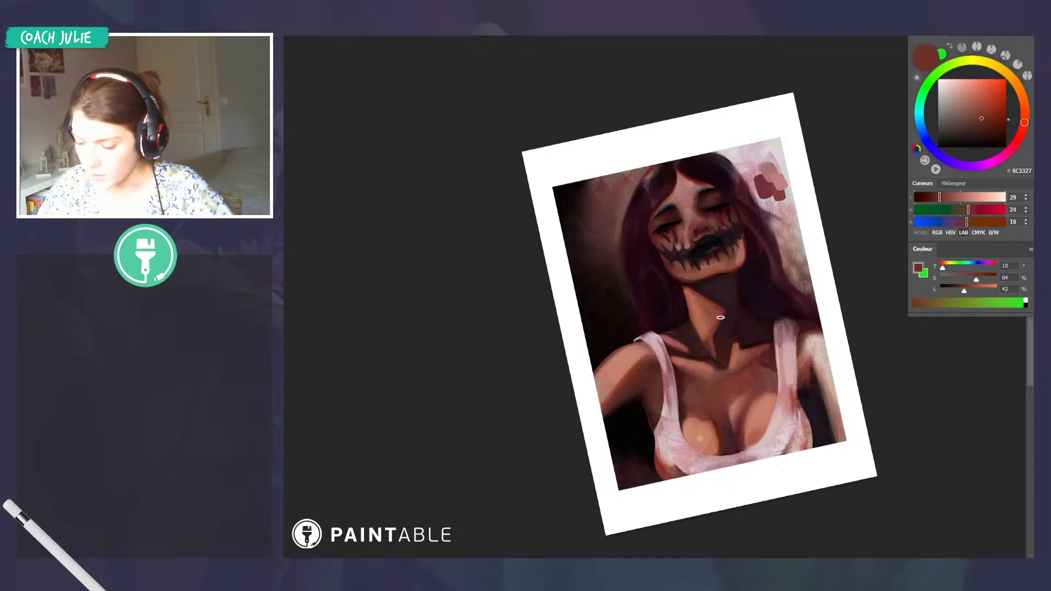
{"action": "left_click", "coordinate": [759, 438], "text": "alt"}
{"action": "mouse_move", "coordinate": [753, 408]}
{"action": "left_mouse_down"}
{"action": "mouse_move", "coordinate": [720, 300]}
{"action": "mouse_move", "coordinate": [715, 317]}
{"action": "mouse_move", "coordinate": [736, 300]}
{"action": "left_mouse_up"}
{"action": "key", "text": "ctrl+z"}
{"action": "key", "text": "ctrl+z"}
Rotate the canvas and define the underside of the chin with light #C86A4C and sampled shadow brown #562B26
{"action": "key", "text": "r"}
{"action": "left_click_drag", "start_coordinate": [804, 286], "coordinate": [770, 196]}
{"action": "left_click", "coordinate": [800, 339], "text": "alt"}
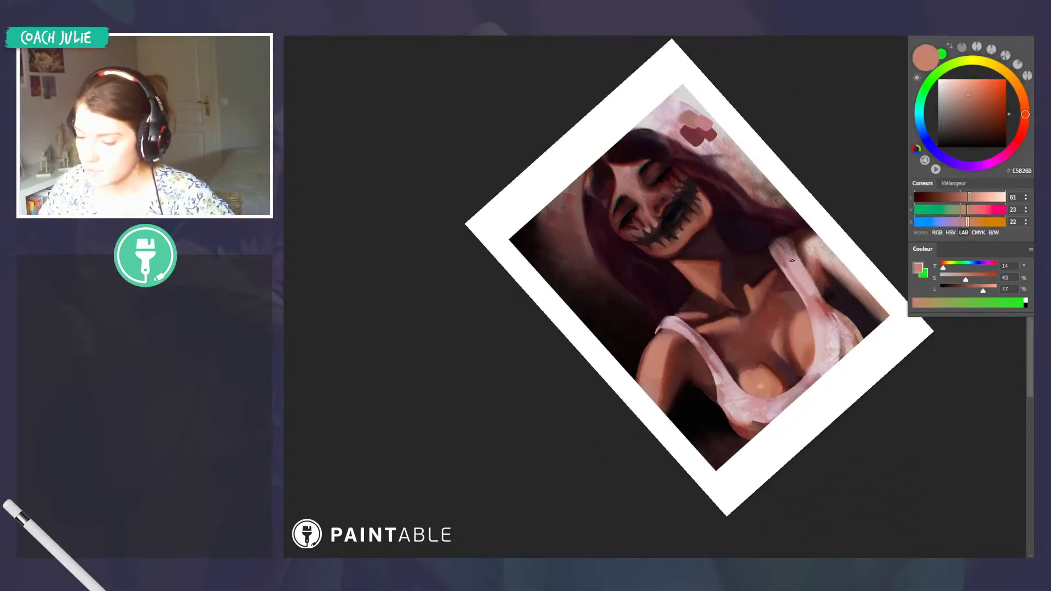
{"action": "left_click", "coordinate": [980, 94]}
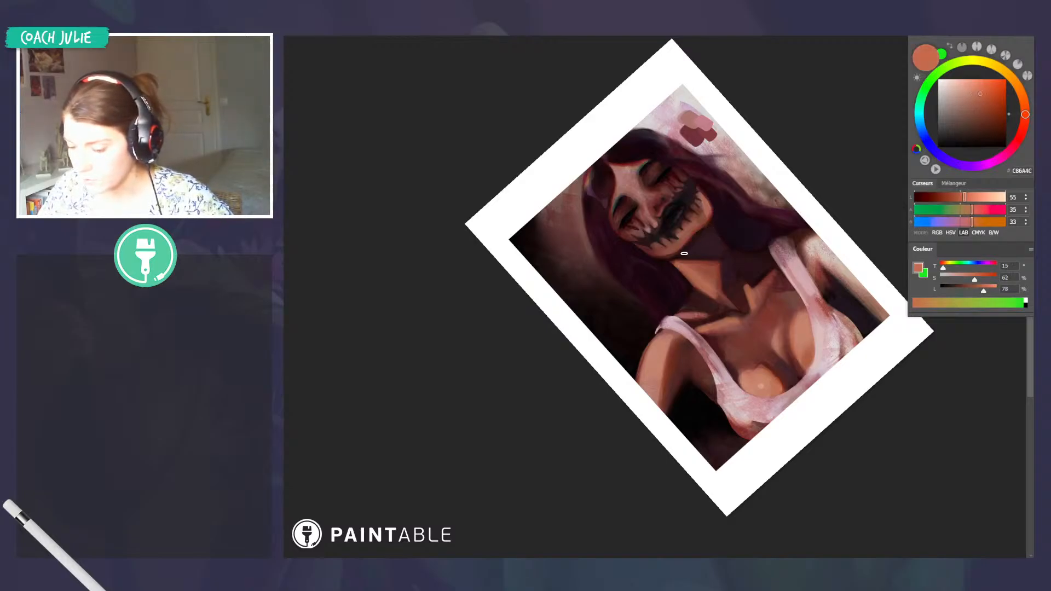
{"action": "left_click", "coordinate": [695, 239], "text": "alt"}
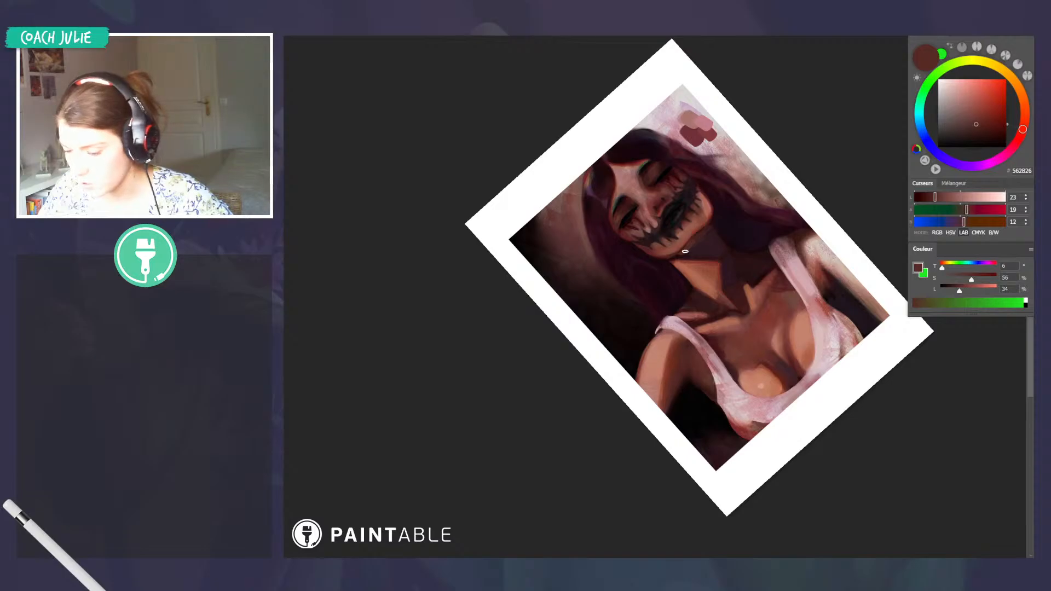
{"action": "left_click", "coordinate": [708, 242], "text": "alt"}
Turn the canvas sideways and blend the shadow beneath the jaw with sampled #2B181E, #582A25 and #311B23
{"action": "key", "text": "r"}
{"action": "left_click_drag", "start_coordinate": [717, 221], "coordinate": [716, 484]}
{"action": "left_click", "coordinate": [642, 373], "text": "alt"}
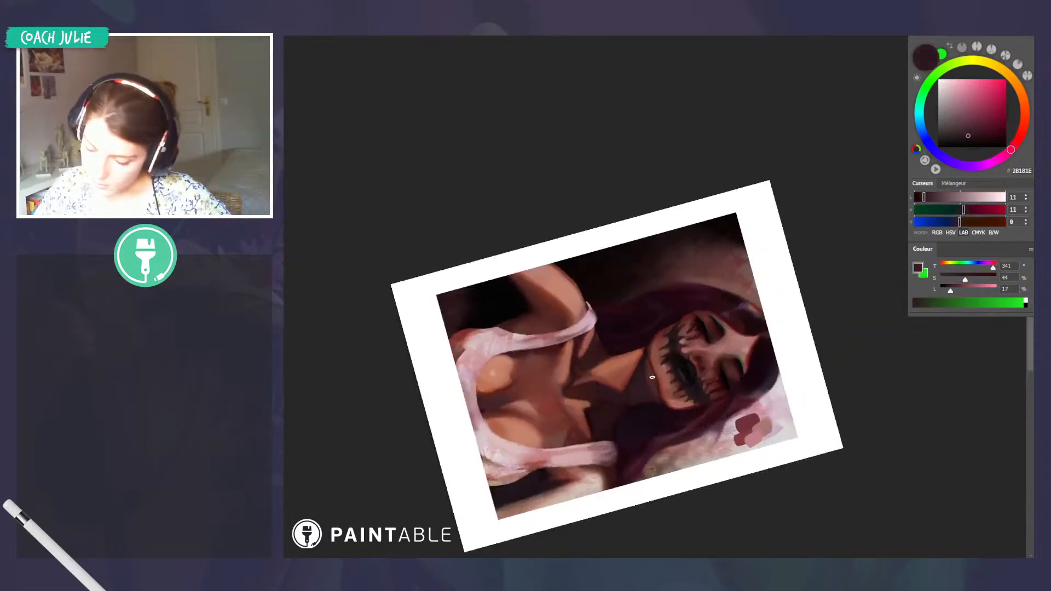
{"action": "left_click", "coordinate": [652, 374], "text": "alt"}
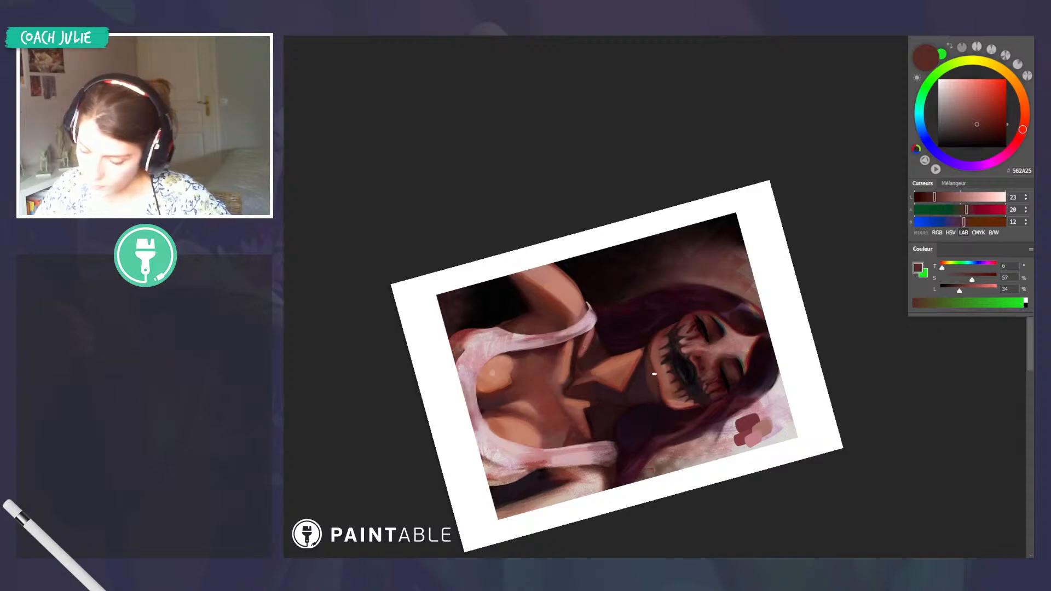
{"action": "left_click", "coordinate": [649, 390], "text": "alt"}
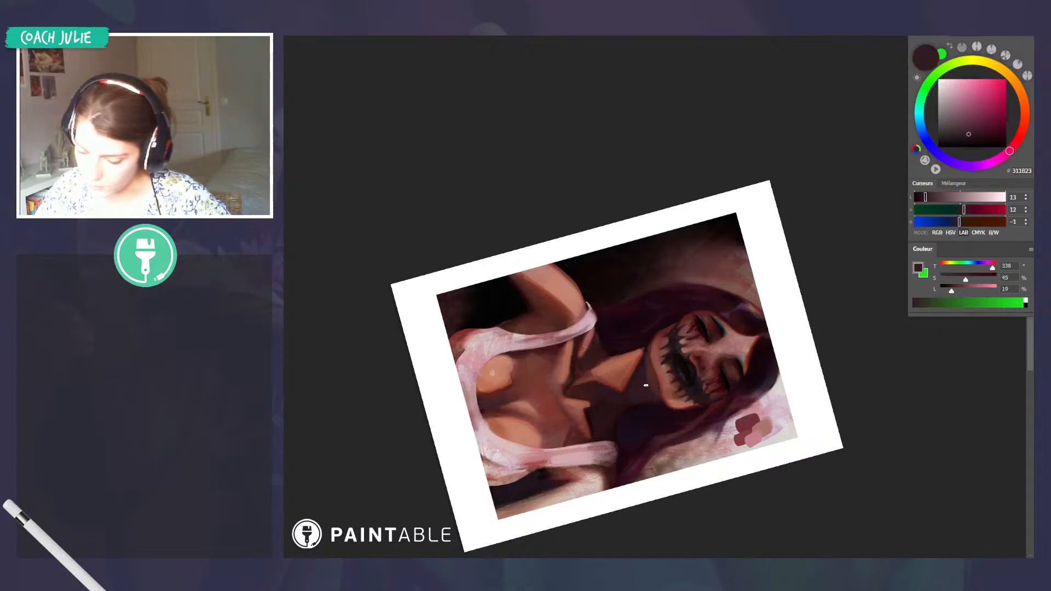
{"action": "left_click", "coordinate": [649, 404], "text": "alt"}
Soften the transition from chin to neck with sampled #522824, #3D1F23 and #522924, returning the canvas to near upright
{"action": "left_click", "coordinate": [649, 363], "text": "alt"}
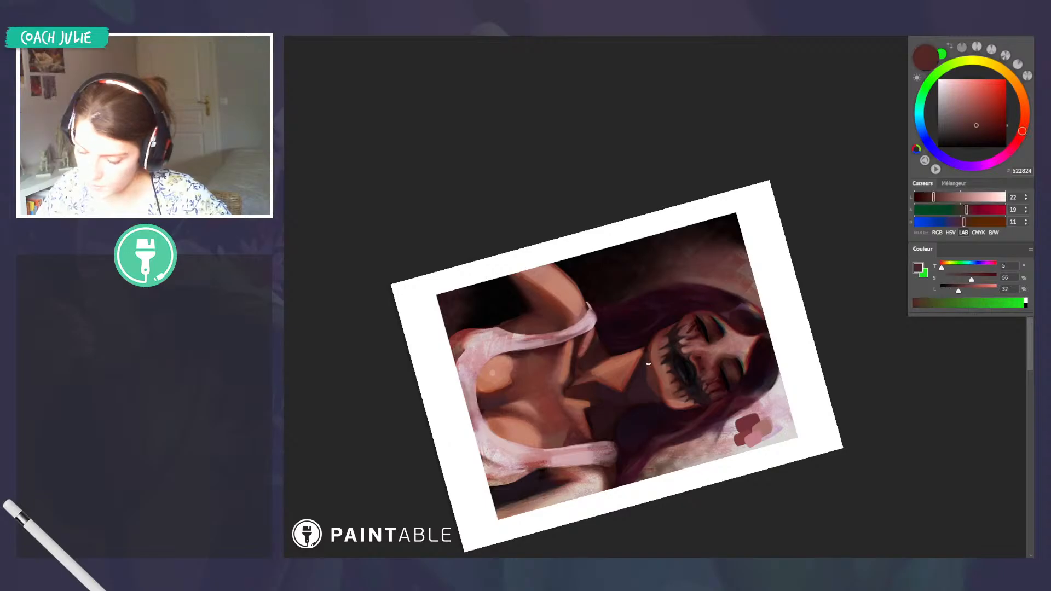
{"action": "left_click", "coordinate": [646, 386], "text": "alt"}
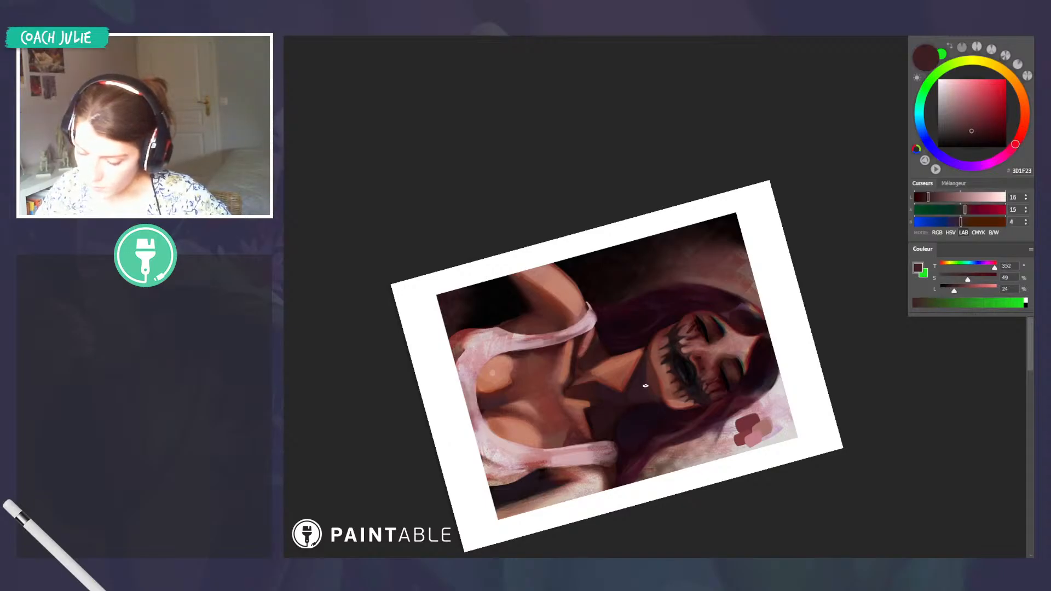
{"action": "left_click", "coordinate": [657, 394], "text": "alt"}
{"action": "key", "text": "r"}
{"action": "left_click_drag", "start_coordinate": [657, 395], "coordinate": [801, 235]}
{"action": "left_click", "coordinate": [718, 282], "text": "alt"}
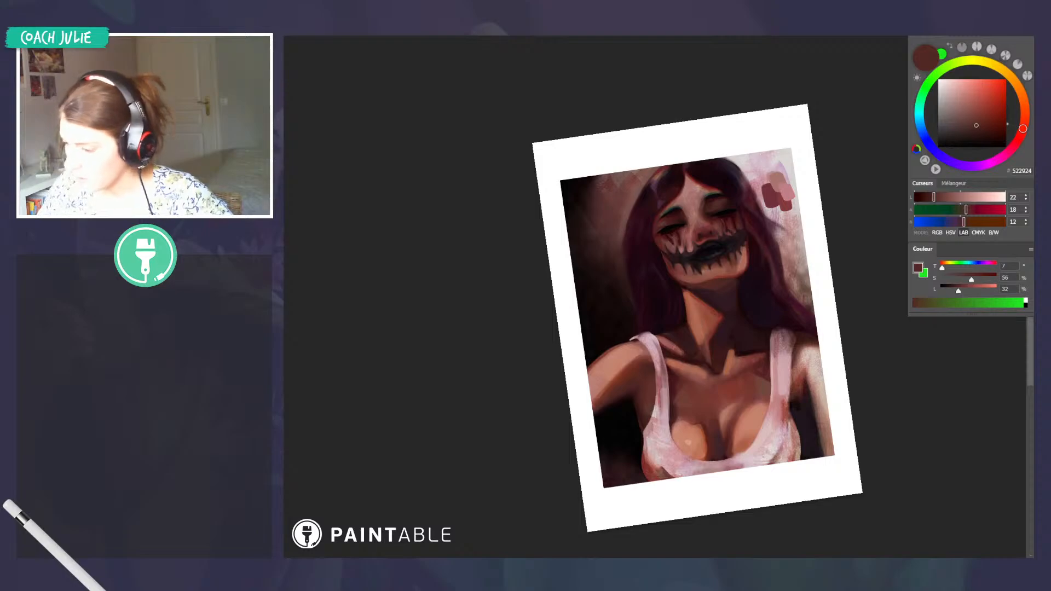
Paint a saturated red band along the neck's light-to-shadow edge, trying #2A0C02, #551400 and #8A2000 before #8C3B23
{"action": "left_click", "coordinate": [1026, 115]}
{"action": "left_click", "coordinate": [1003, 135]}
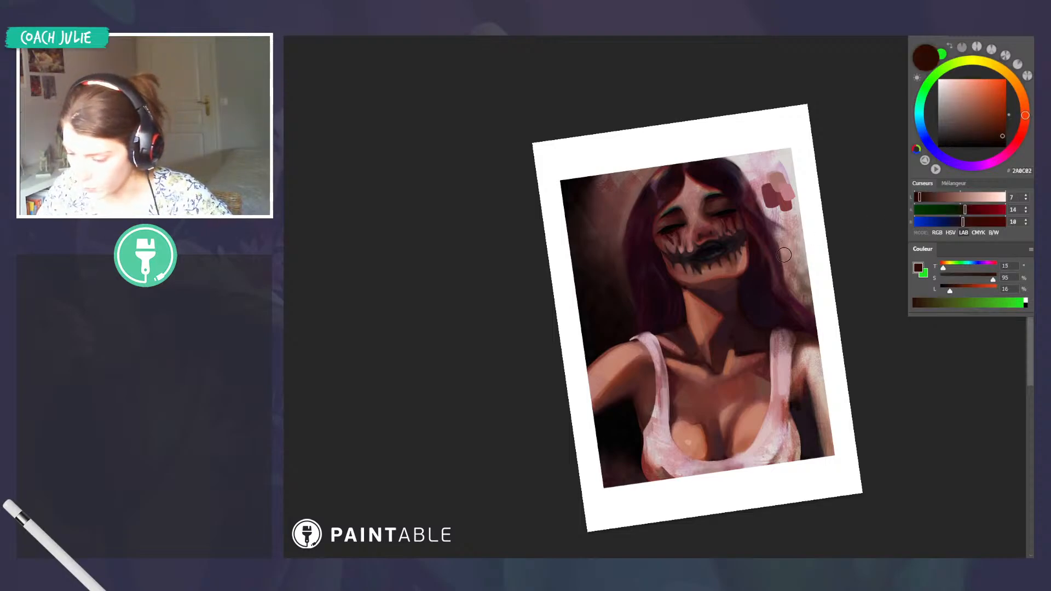
{"action": "left_click", "coordinate": [1006, 125]}
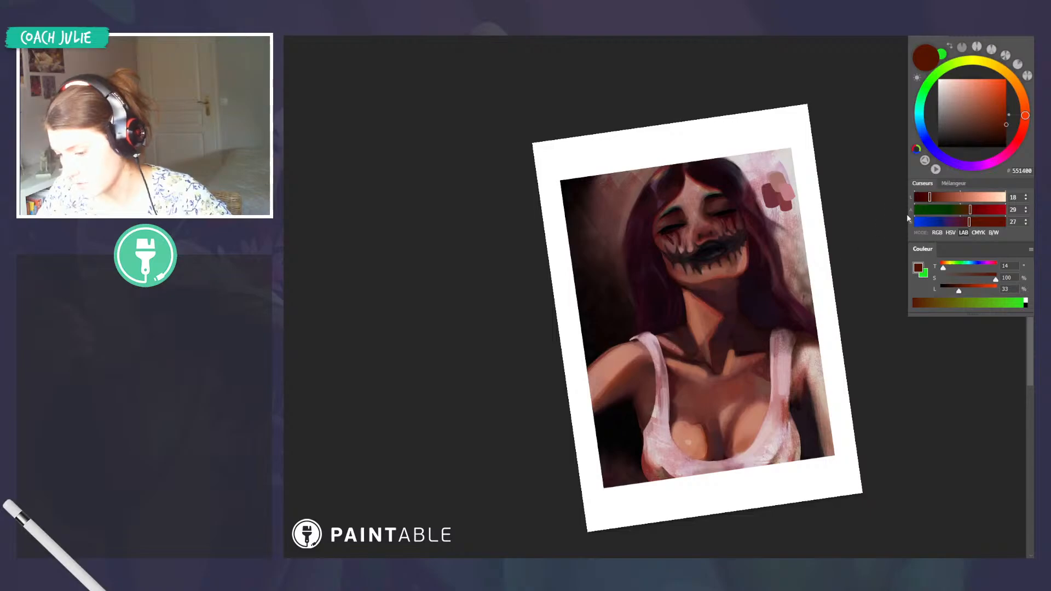
{"action": "left_click", "coordinate": [1006, 110]}
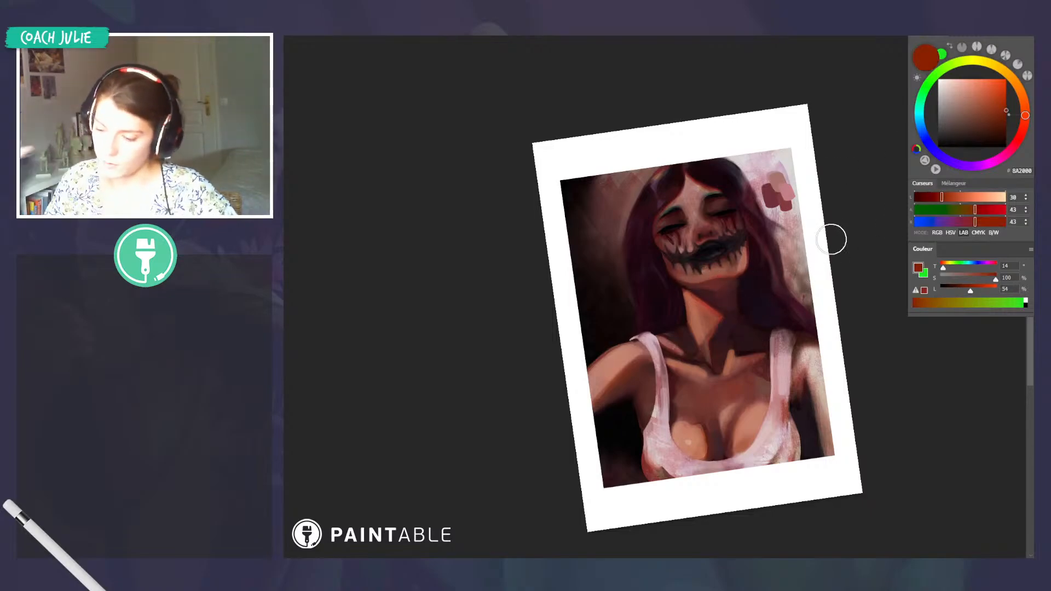
{"action": "left_click", "coordinate": [989, 110]}
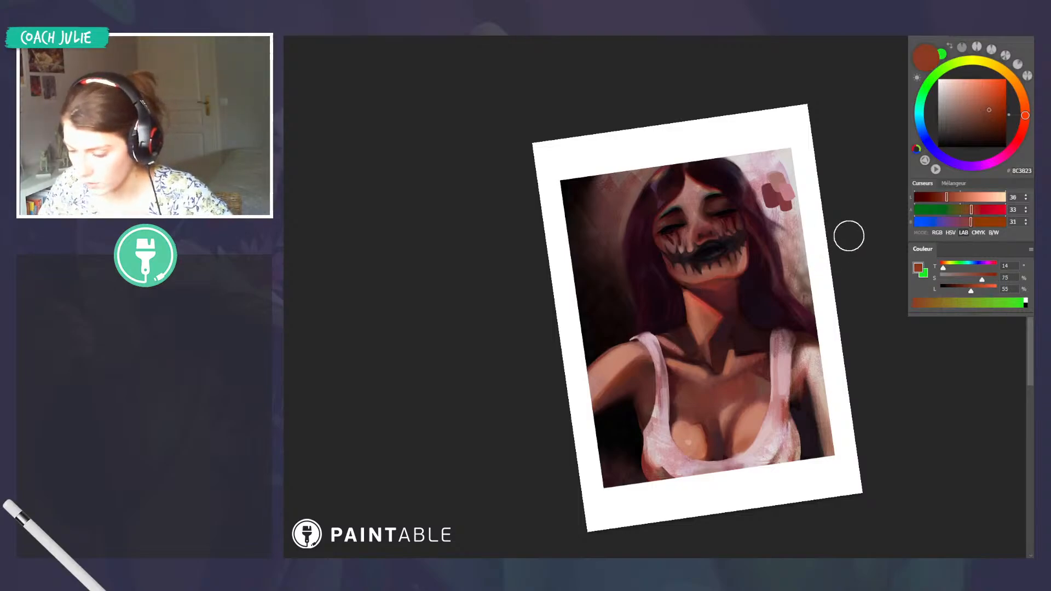
Warm the light-to-shadow transitions on the neck, chest and raised arm with orange-brown #8C4A23
{"action": "left_click", "coordinate": [1024, 100]}
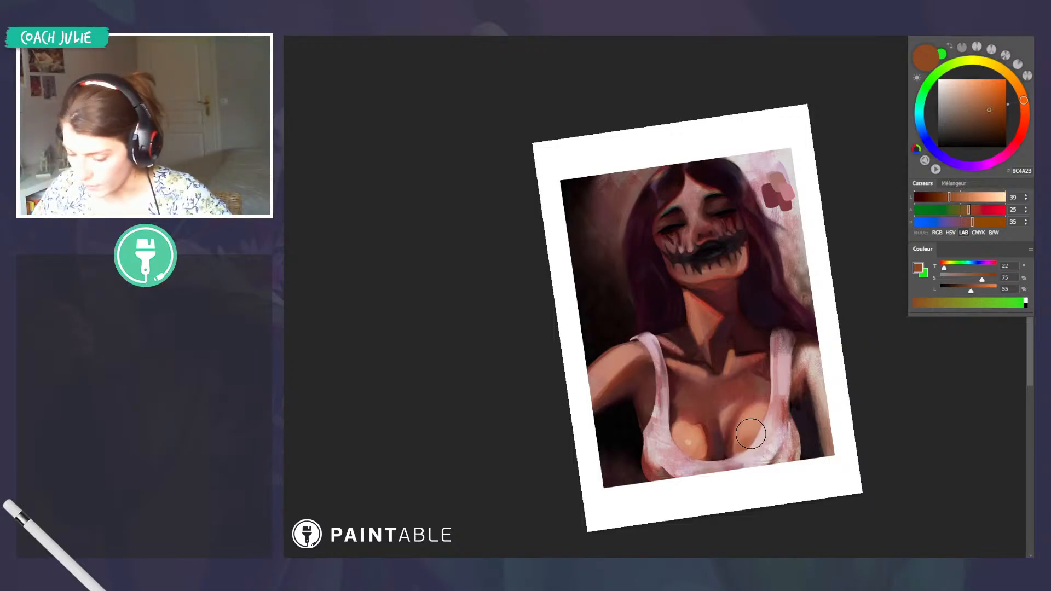
{"action": "key", "text": "r"}
{"action": "left_click_drag", "start_coordinate": [880, 320], "coordinate": [876, 349]}
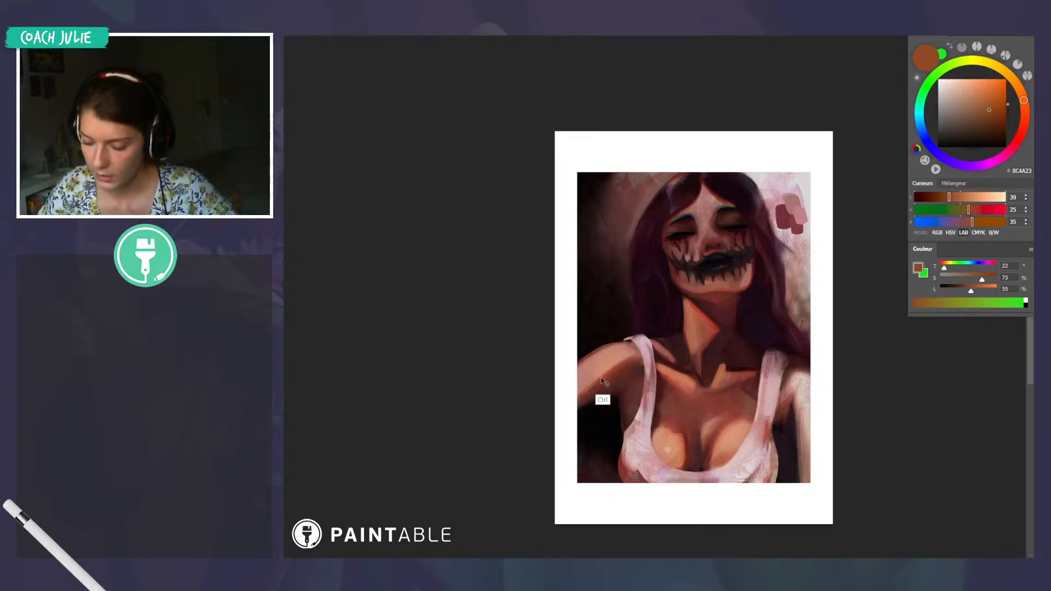
{"action": "key", "text": "r"}
{"action": "mouse_move", "coordinate": [830, 319]}
{"action": "left_mouse_down"}
{"action": "mouse_move", "coordinate": [851, 254]}
{"action": "mouse_move", "coordinate": [824, 293]}
{"action": "left_mouse_up"}
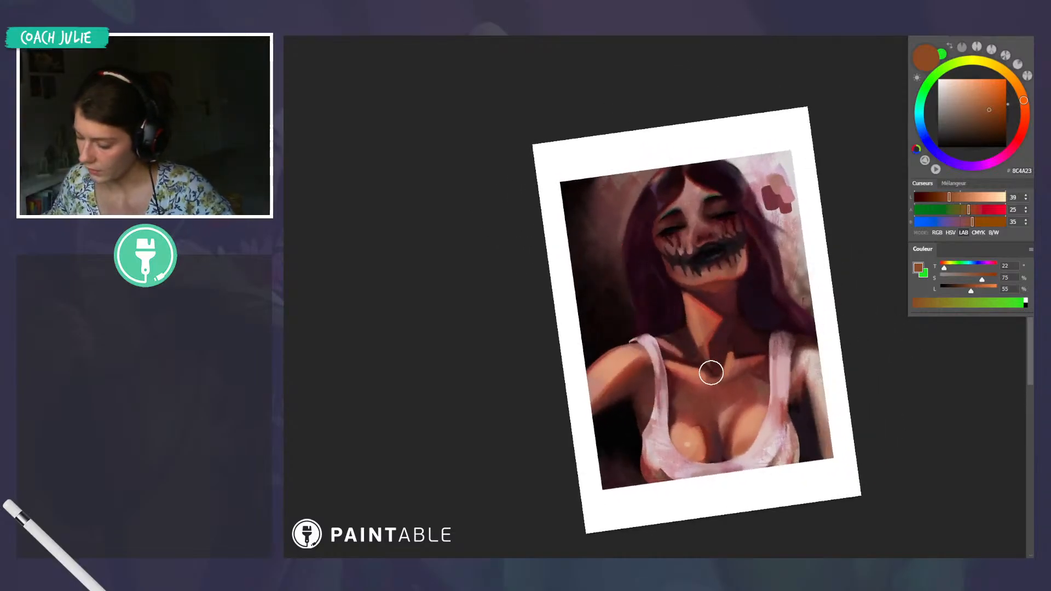
{"action": "key", "text": "ctrl+space"}
{"action": "left_click_drag", "start_coordinate": [725, 328], "coordinate": [721, 360]}
{"action": "key", "text": "r"}
{"action": "key", "text": "ctrl+space"}
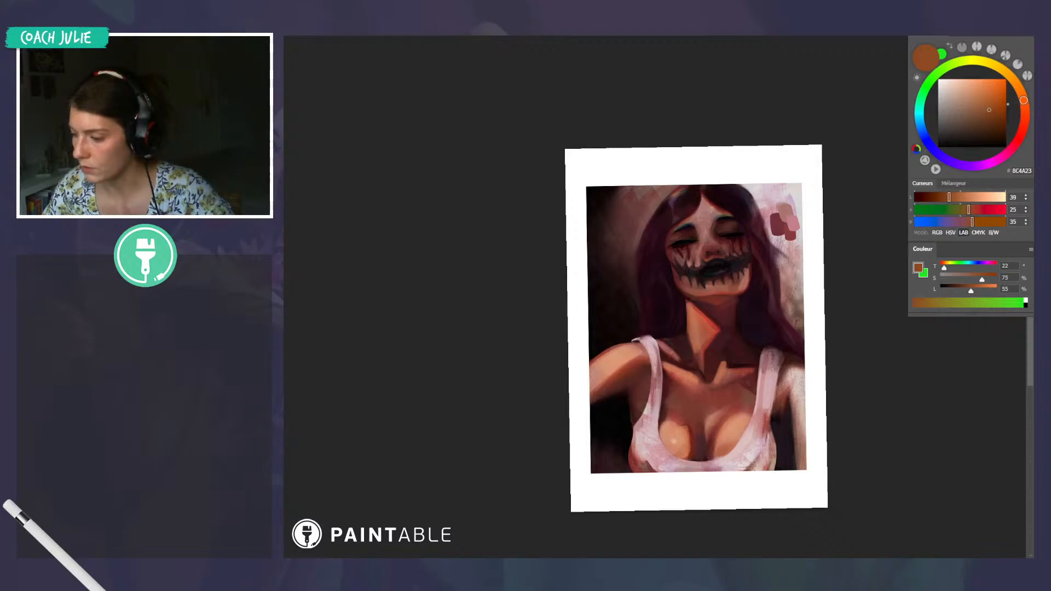
Pick dark brown #21150E, then soften the shadow down the centre of the chest with sampled #68221D, #46232A and #341F29
{"action": "left_click", "coordinate": [994, 99]}
{"action": "left_click", "coordinate": [976, 138]}
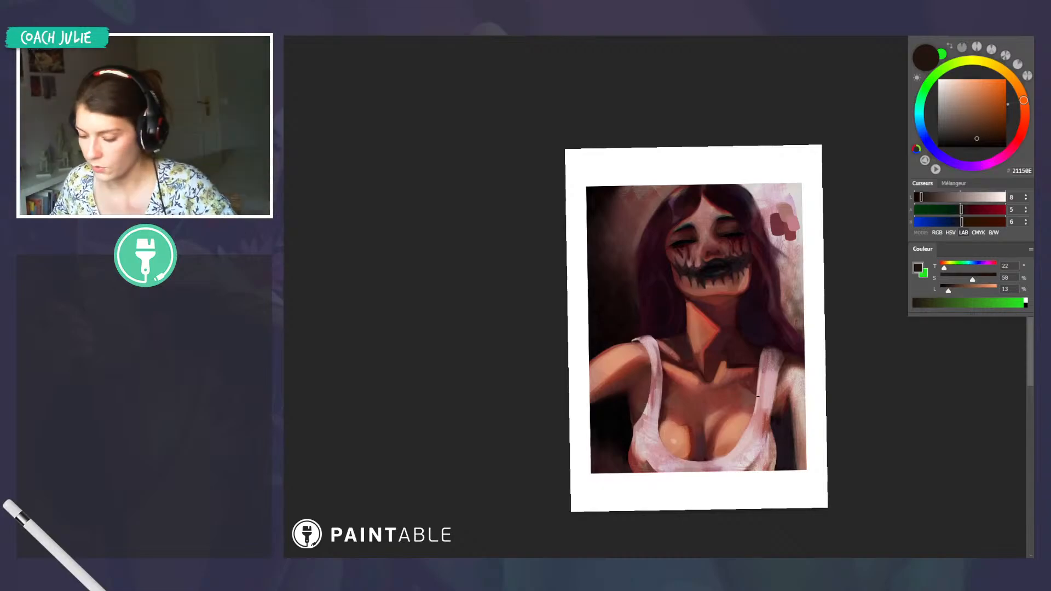
{"action": "left_click_drag", "start_coordinate": [766, 396], "coordinate": [794, 395]}
{"action": "left_click", "coordinate": [694, 399], "text": "alt"}
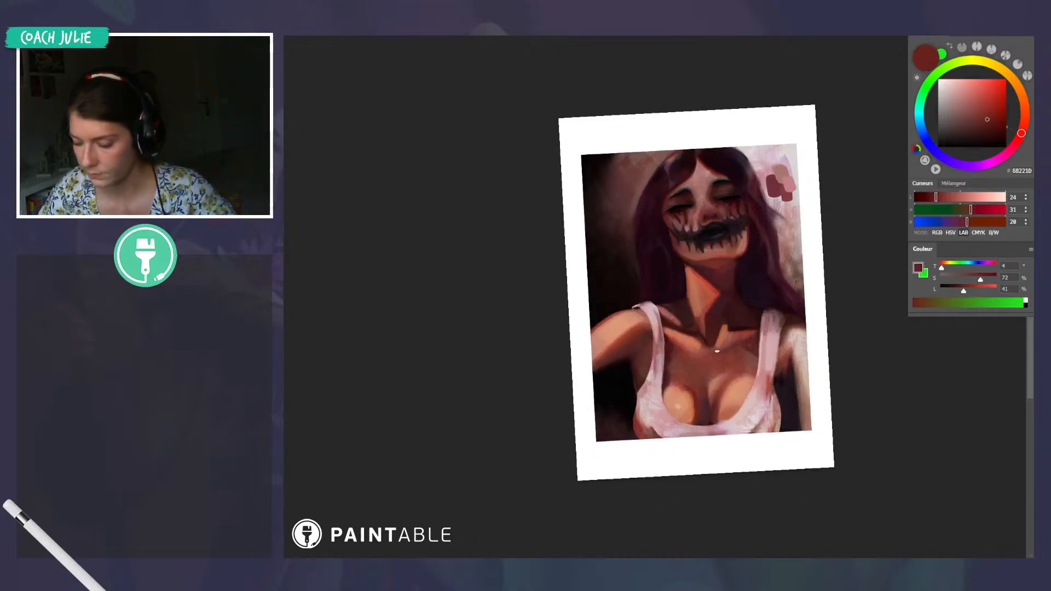
{"action": "left_click", "coordinate": [705, 415], "text": "alt"}
{"action": "left_click", "coordinate": [704, 415], "text": "alt"}
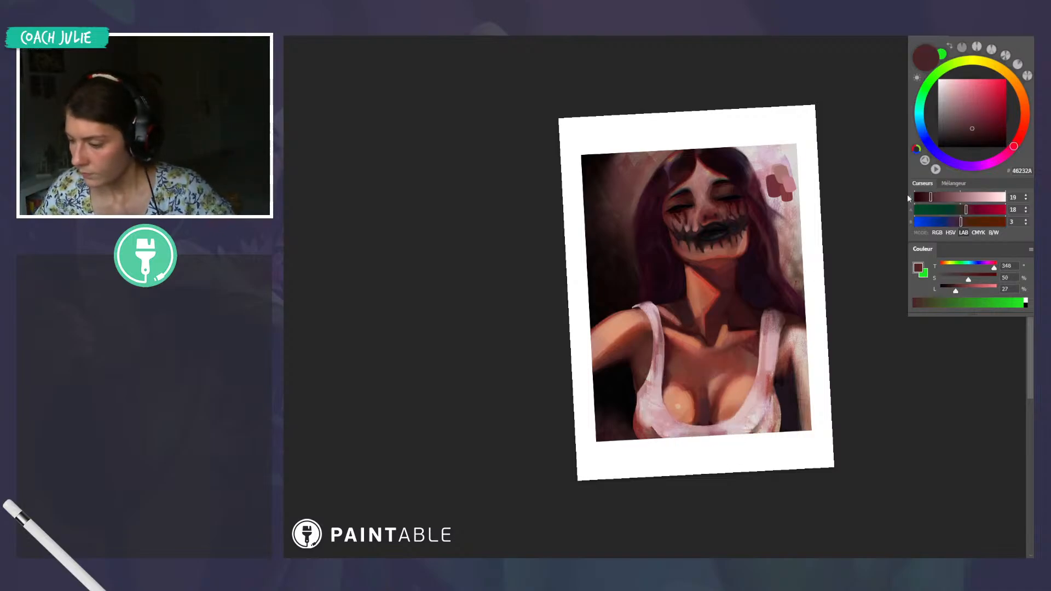
{"action": "left_click", "coordinate": [704, 412], "text": "alt"}
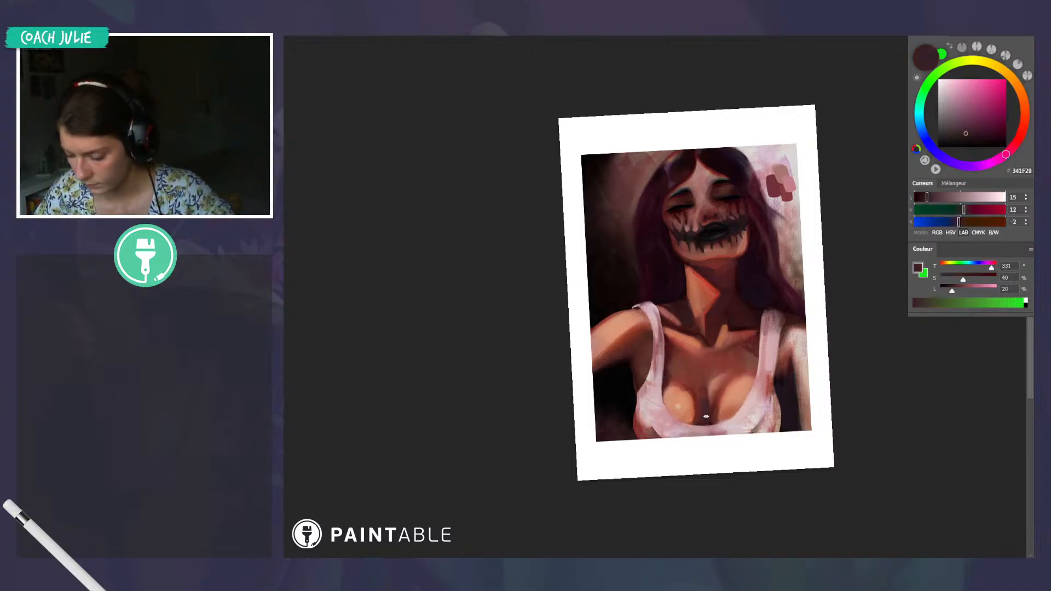
Deepen the chest's central shadow above the neckline with dark purples #24131B, #2C0E1D, #541635 and #3C1428, switching to the triangular colour picker
{"action": "left_click", "coordinate": [971, 137]}
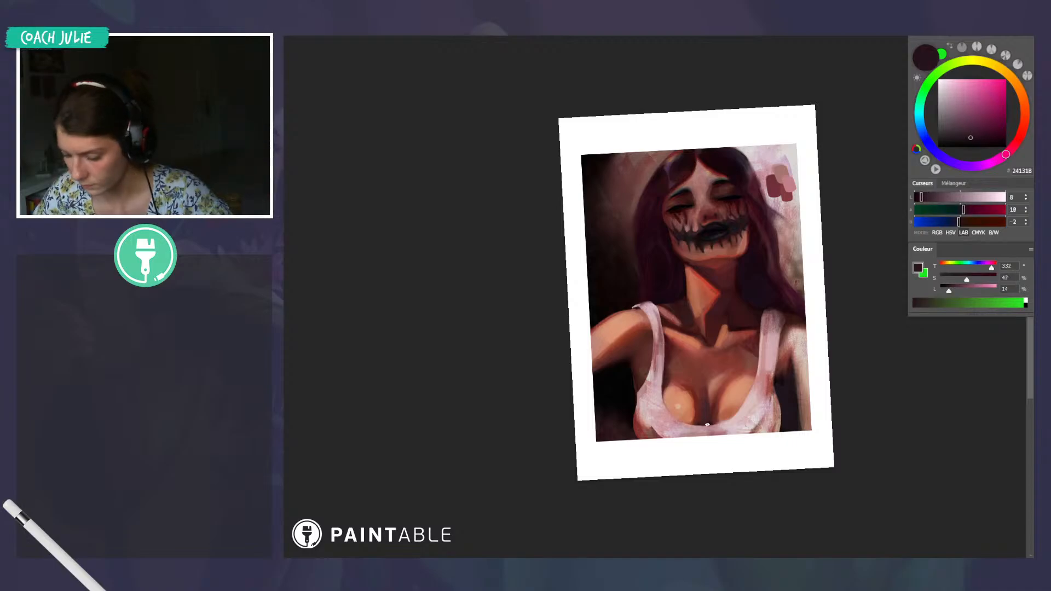
{"action": "left_click_drag", "start_coordinate": [709, 411], "coordinate": [708, 426]}
{"action": "left_click", "coordinate": [986, 136]}
{"action": "left_click", "coordinate": [984, 135]}
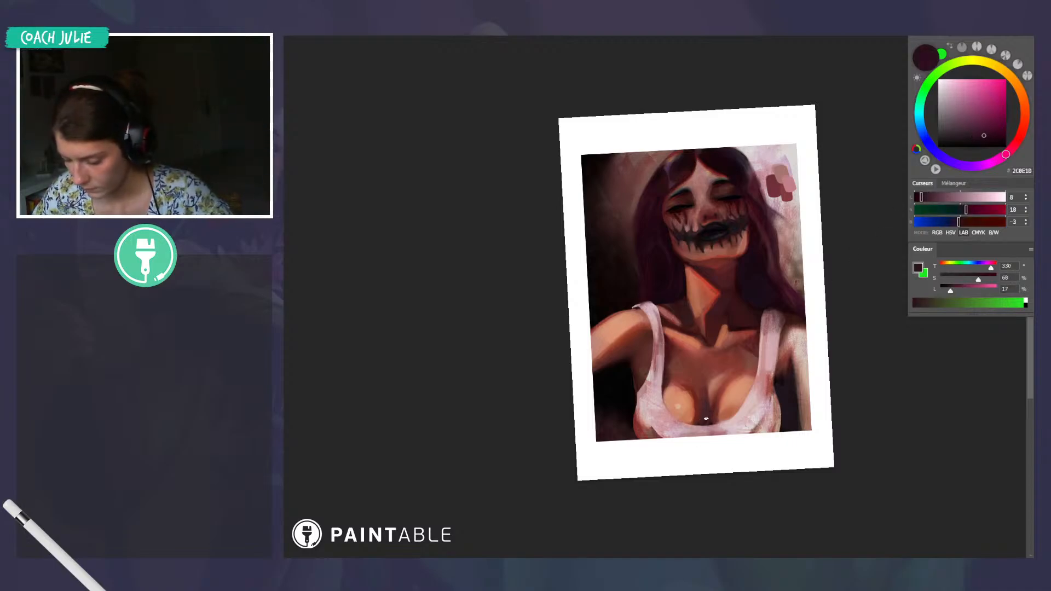
{"action": "left_click", "coordinate": [936, 170]}
{"action": "left_click", "coordinate": [966, 138]}
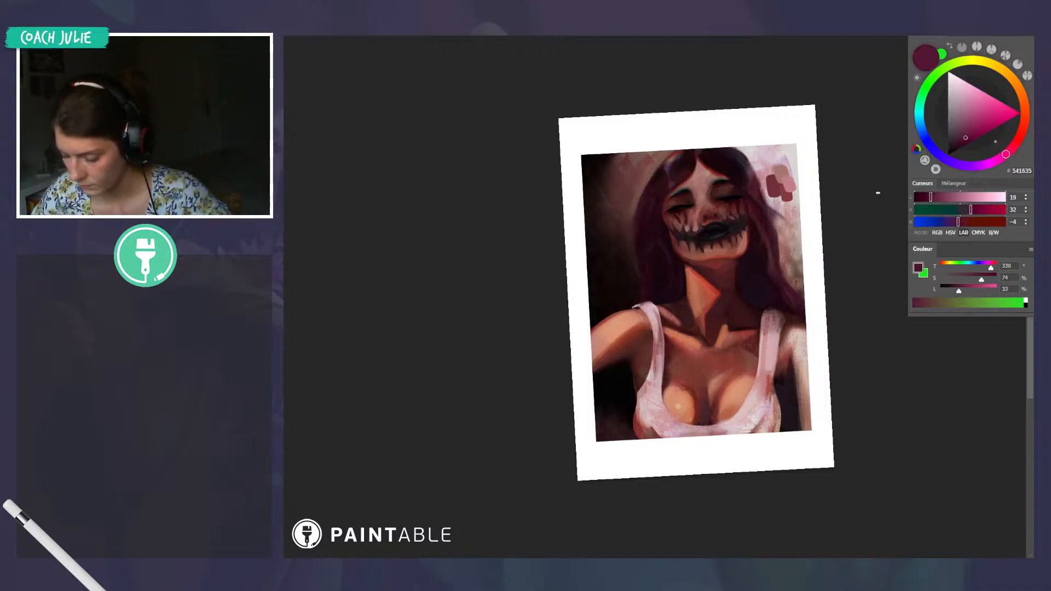
{"action": "left_click", "coordinate": [959, 142]}
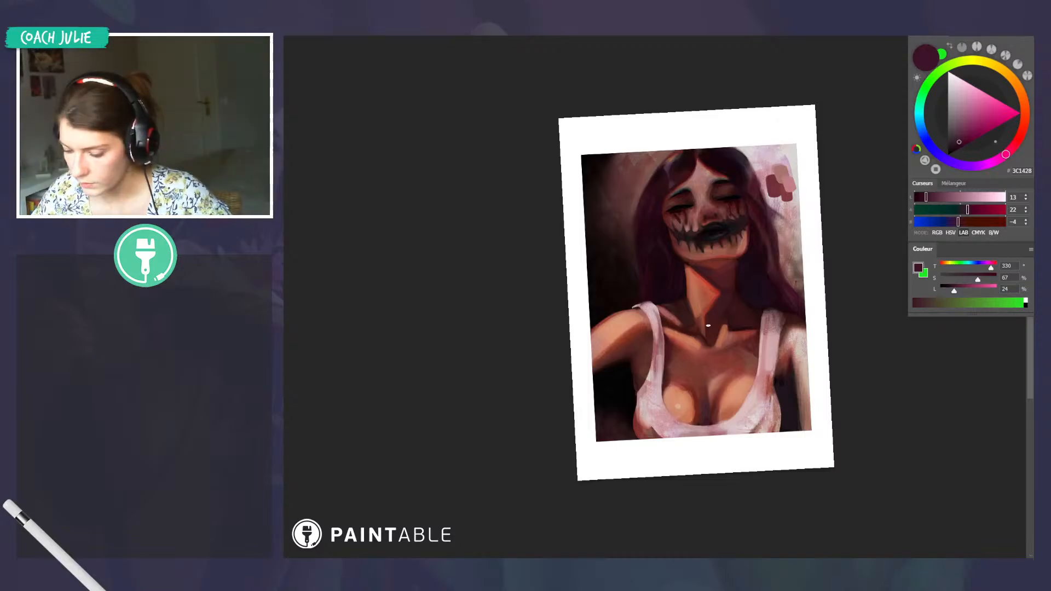
Reshape the lit planes at the base of the neck and collarbone with sampled #AE473A and #BC6146
{"action": "left_click", "coordinate": [689, 316], "text": "alt"}
{"action": "key", "text": "r"}
{"action": "left_click_drag", "start_coordinate": [809, 326], "coordinate": [761, 456]}
{"action": "left_click", "coordinate": [692, 366], "text": "alt"}
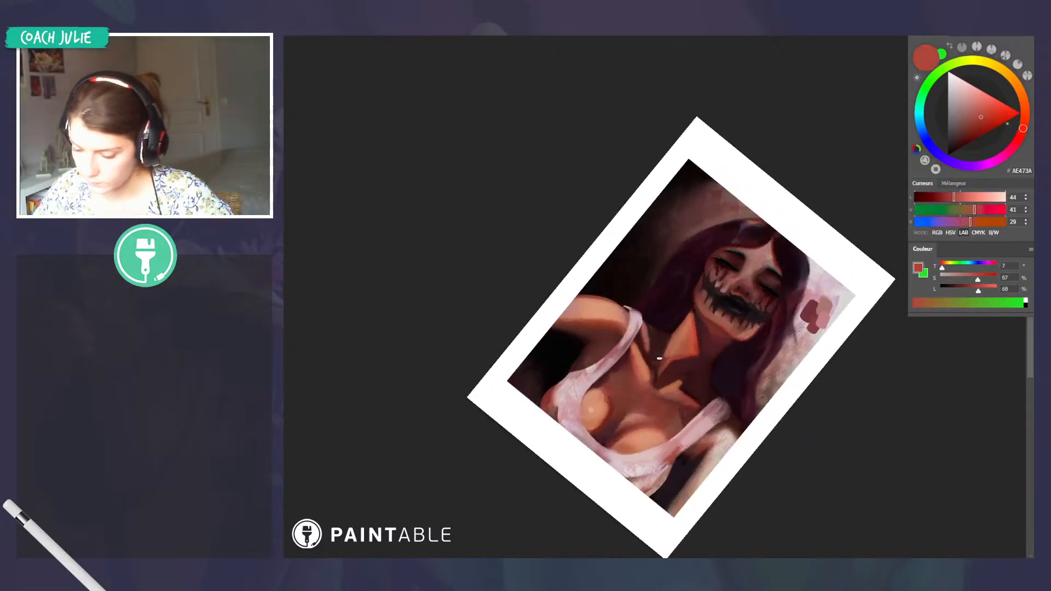
{"action": "left_click", "coordinate": [687, 361], "text": "alt"}
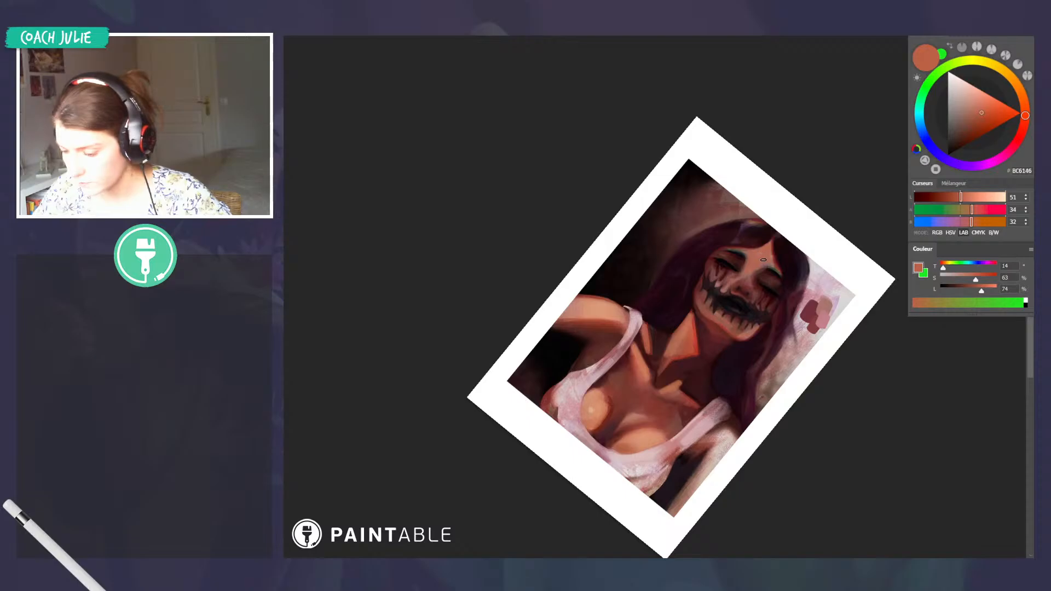
Add warm light to the eyelid on the dark-background side with #BC6146, blending it with sampled #3D1718 and #894536
{"action": "mouse_move", "coordinate": [763, 260]}
{"action": "left_mouse_down"}
{"action": "mouse_move", "coordinate": [731, 378]}
{"action": "mouse_move", "coordinate": [673, 424]}
{"action": "left_mouse_up"}
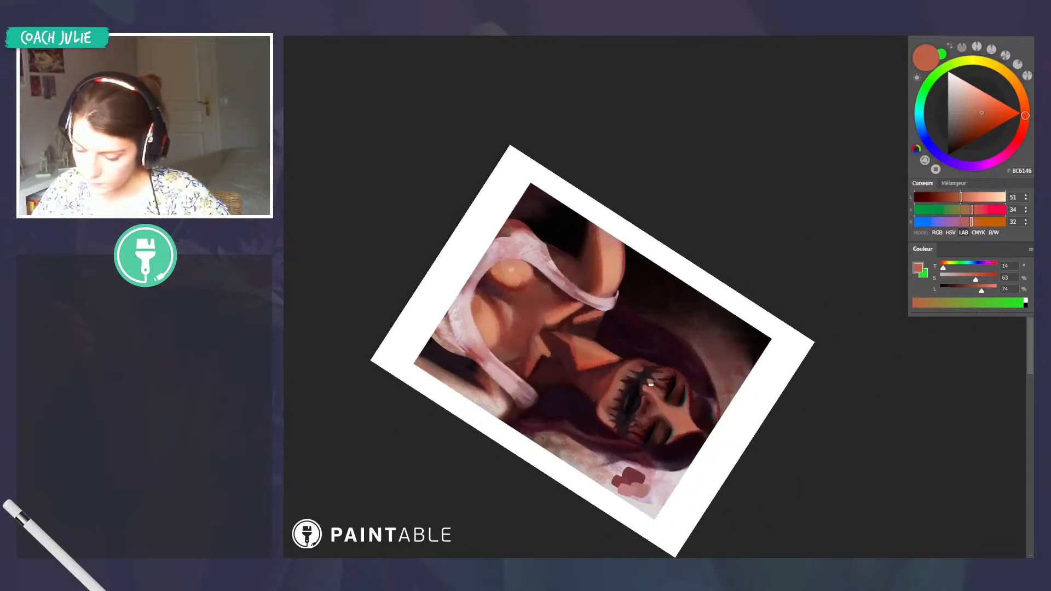
{"action": "mouse_move", "coordinate": [655, 393]}
{"action": "left_mouse_down"}
{"action": "mouse_move", "coordinate": [666, 306]}
{"action": "mouse_move", "coordinate": [625, 208]}
{"action": "mouse_move", "coordinate": [589, 214]}
{"action": "mouse_move", "coordinate": [593, 206]}
{"action": "left_mouse_up"}
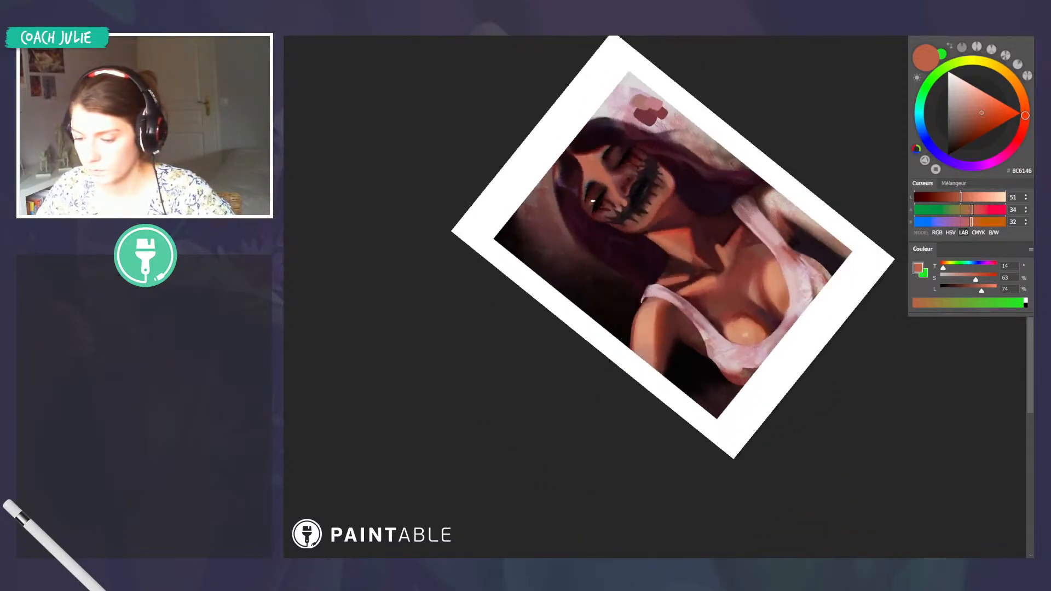
{"action": "left_click", "coordinate": [597, 198], "text": "alt"}
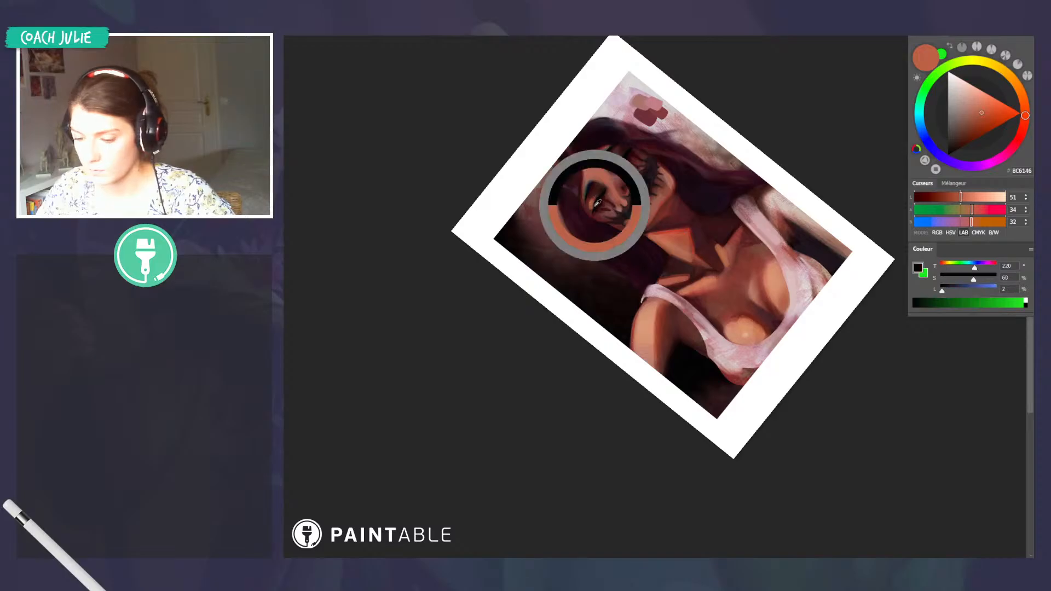
{"action": "left_click_drag", "start_coordinate": [620, 183], "coordinate": [735, 323]}
{"action": "left_click", "coordinate": [728, 314], "text": "alt"}
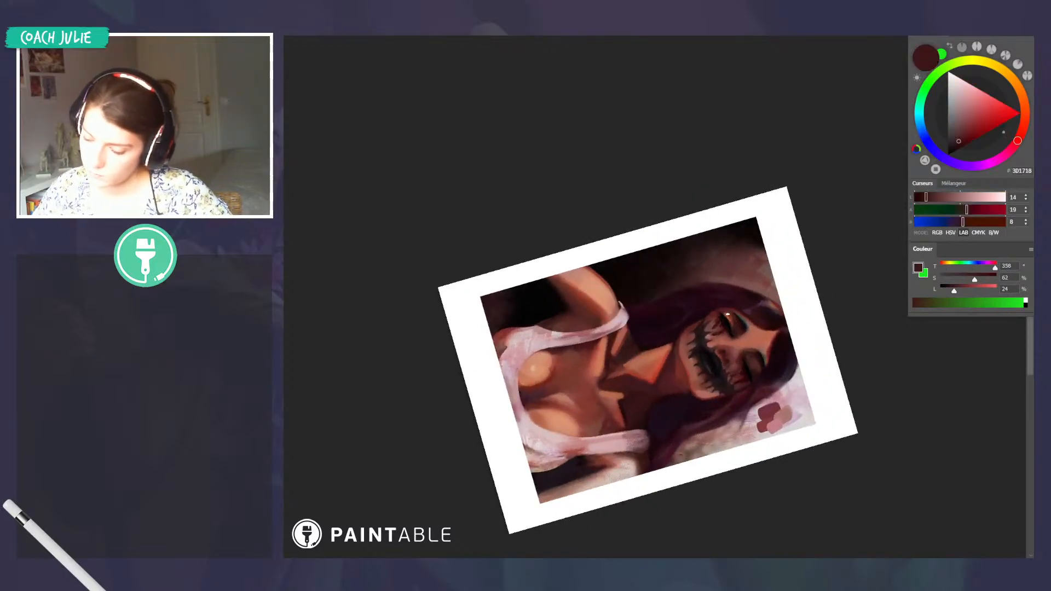
{"action": "left_click", "coordinate": [731, 316], "text": "alt"}
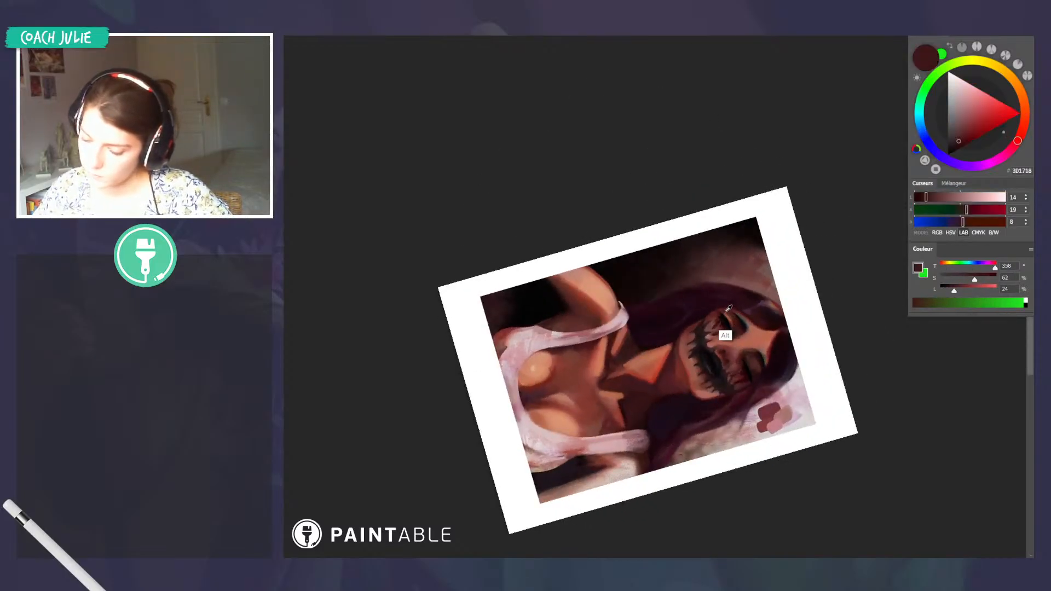
{"action": "left_click", "coordinate": [729, 318], "text": "alt"}
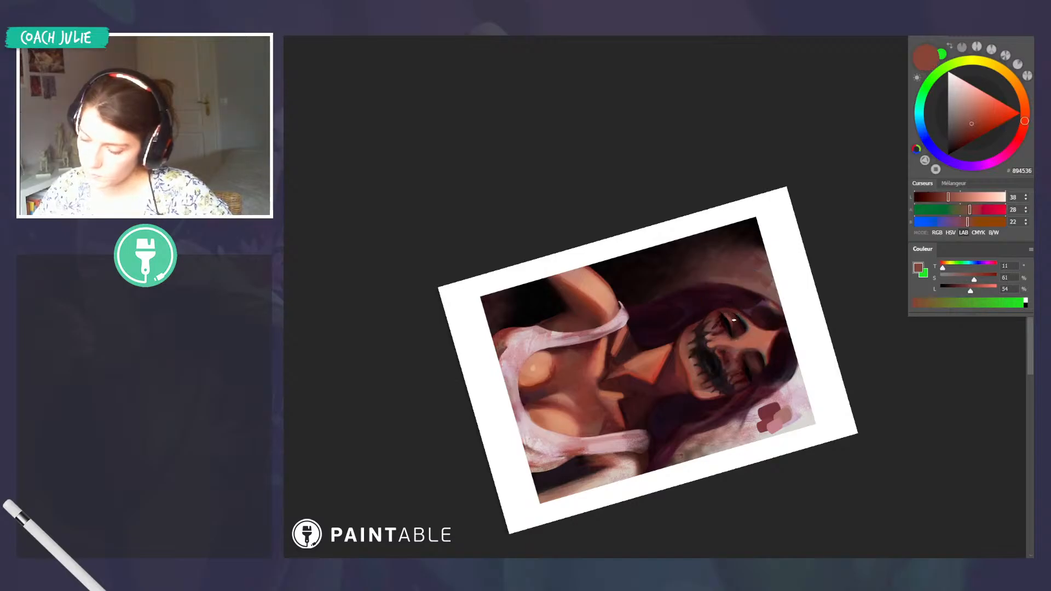
Brighten the lit skin of the face and chin with sampled #AC6B5B and #B16552, plus lighter orange #CC7A52
{"action": "left_click", "coordinate": [751, 324], "text": "alt"}
{"action": "key", "text": "r"}
{"action": "left_click_drag", "start_coordinate": [758, 339], "coordinate": [686, 176]}
{"action": "left_click", "coordinate": [681, 239], "text": "alt"}
{"action": "left_click_drag", "start_coordinate": [673, 241], "coordinate": [687, 247]}
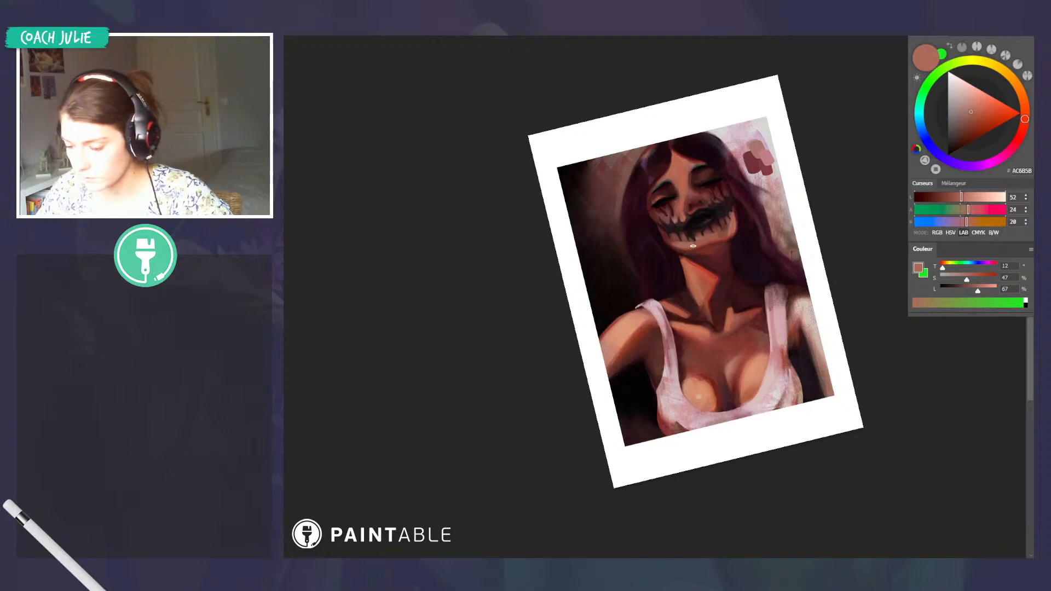
{"action": "left_click", "coordinate": [678, 179], "text": "alt"}
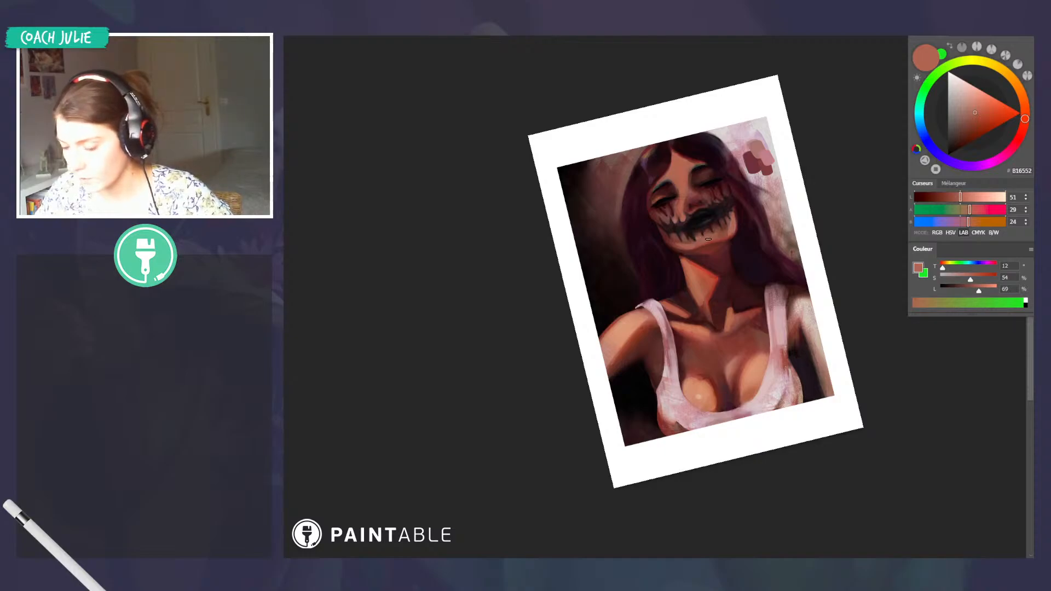
{"action": "left_click", "coordinate": [983, 108]}
{"action": "left_click", "coordinate": [1024, 105]}
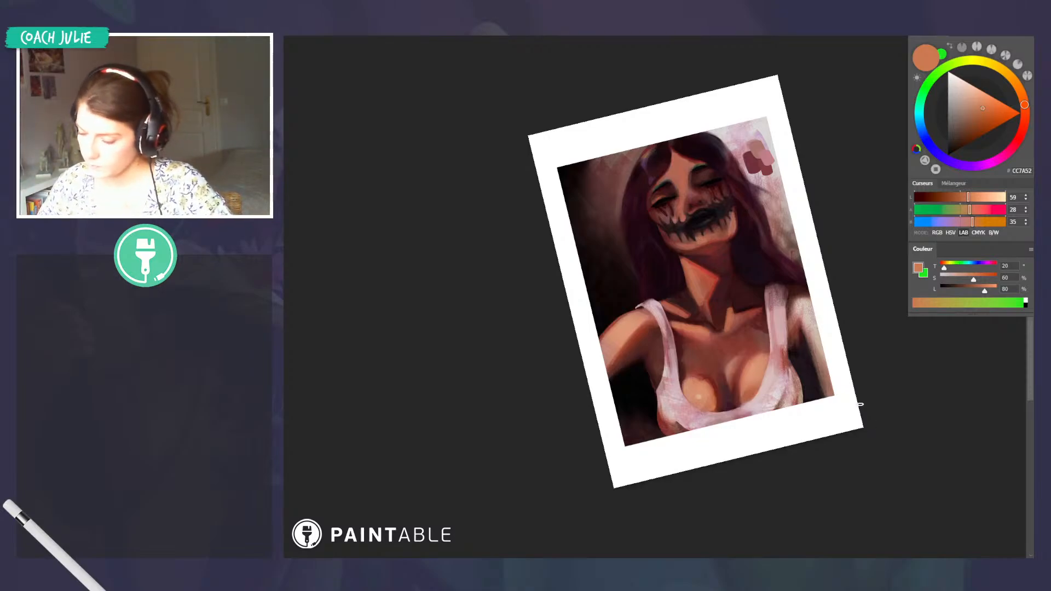
Shade the tank-top strap beside the raised arm with sampled #966569 and clean its edge against the armpit shadow with #4B221F
{"action": "left_click", "coordinate": [668, 332], "text": "alt"}
{"action": "left_click_drag", "start_coordinate": [669, 333], "coordinate": [672, 359]}
{"action": "left_click", "coordinate": [671, 340], "text": "alt"}
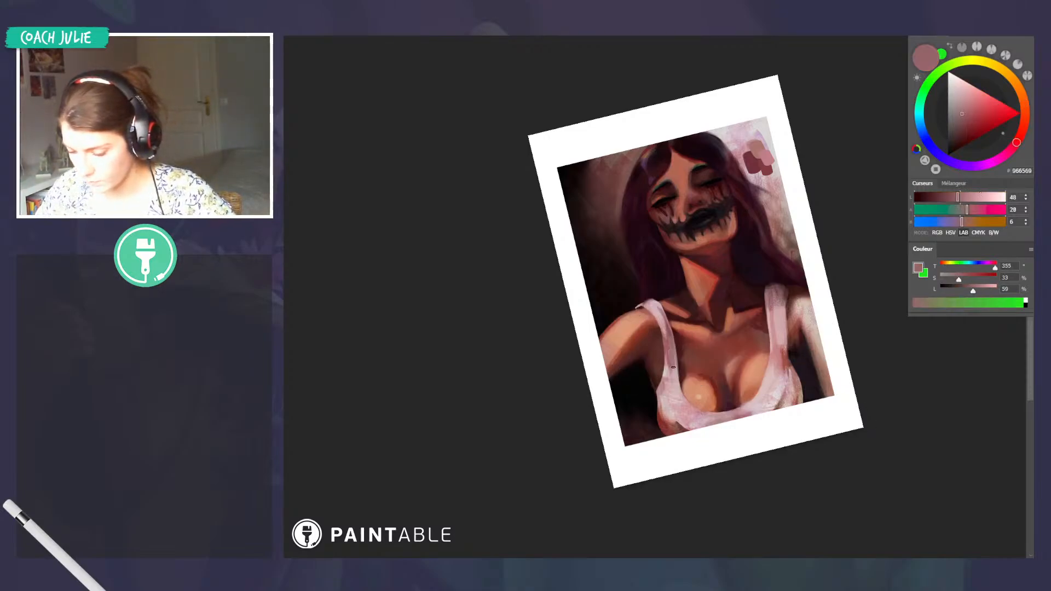
{"action": "left_click", "coordinate": [659, 360], "text": "alt"}
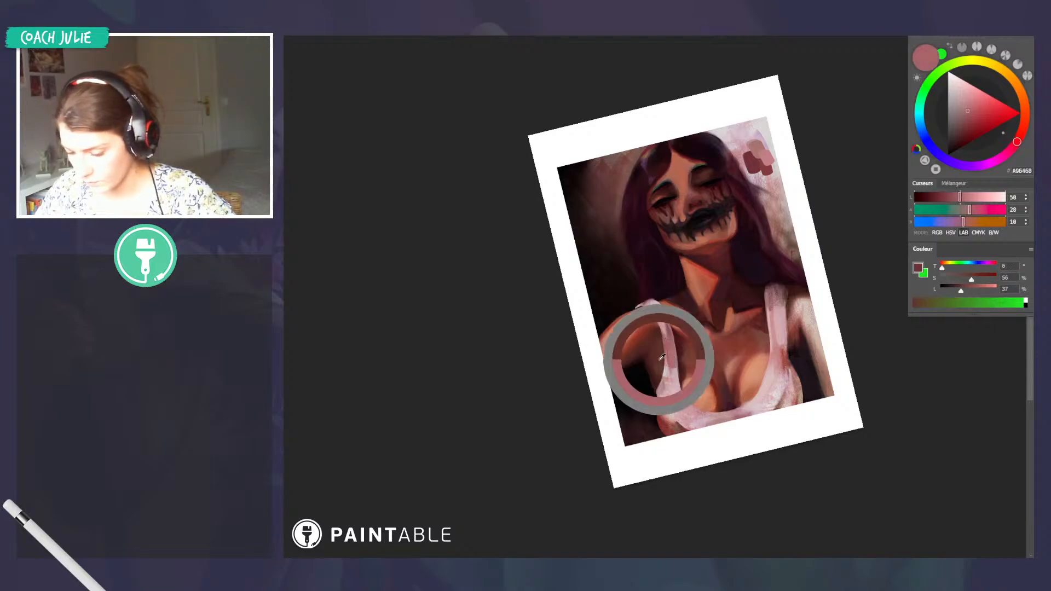
{"action": "left_click", "coordinate": [640, 369], "text": "alt"}
{"action": "left_click", "coordinate": [644, 356], "text": "alt"}
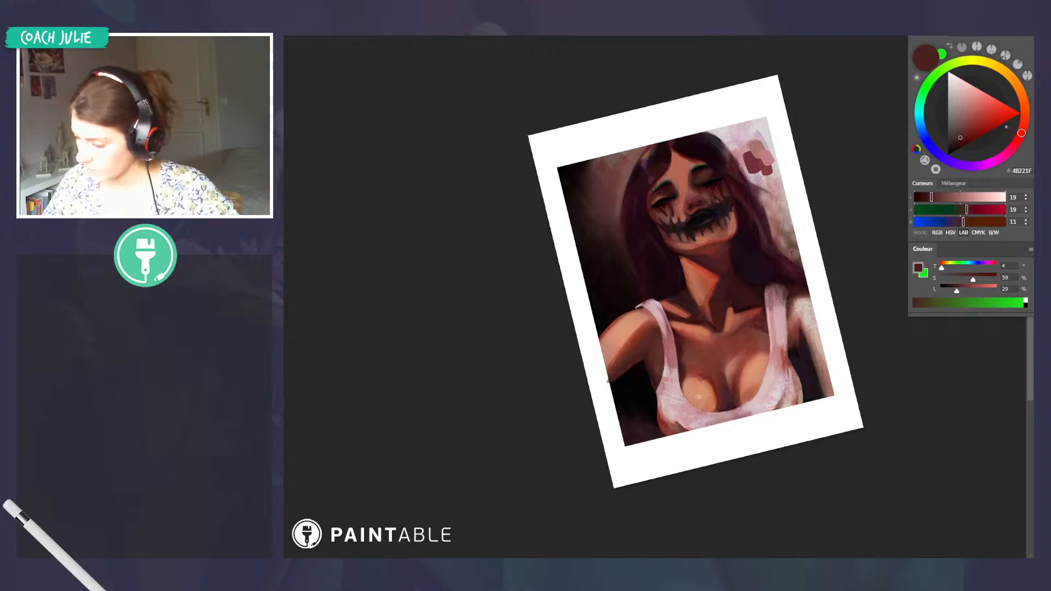
Redden the shadow edge along the raised arm's underside with #702118 and trim it with sampled background black #040304
{"action": "left_click", "coordinate": [625, 362], "text": "alt"}
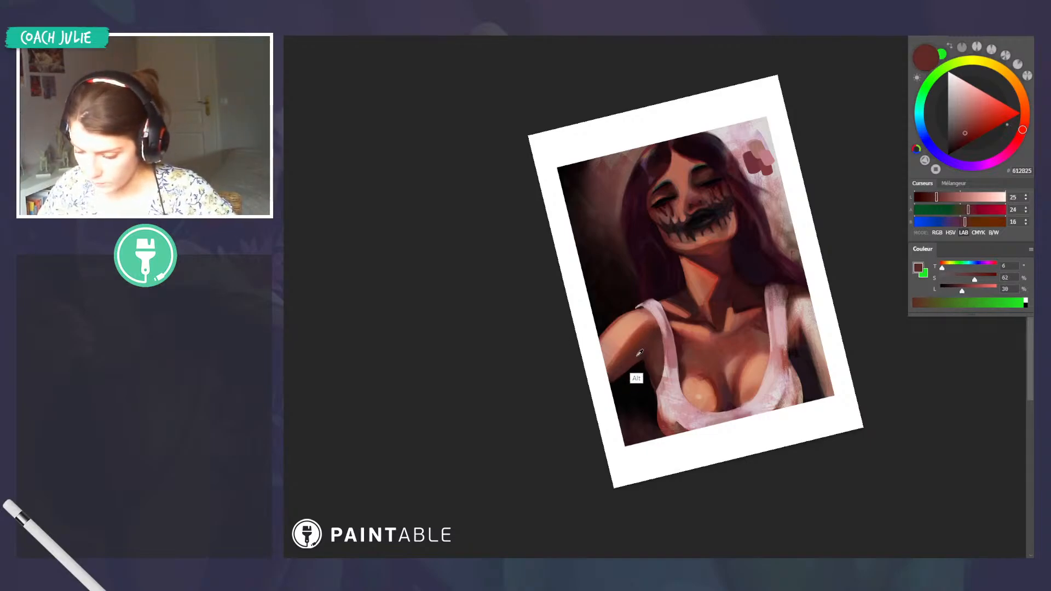
{"action": "left_click", "coordinate": [630, 363], "text": "alt"}
{"action": "left_click", "coordinate": [718, 293], "text": "alt"}
{"action": "left_click", "coordinate": [973, 132]}
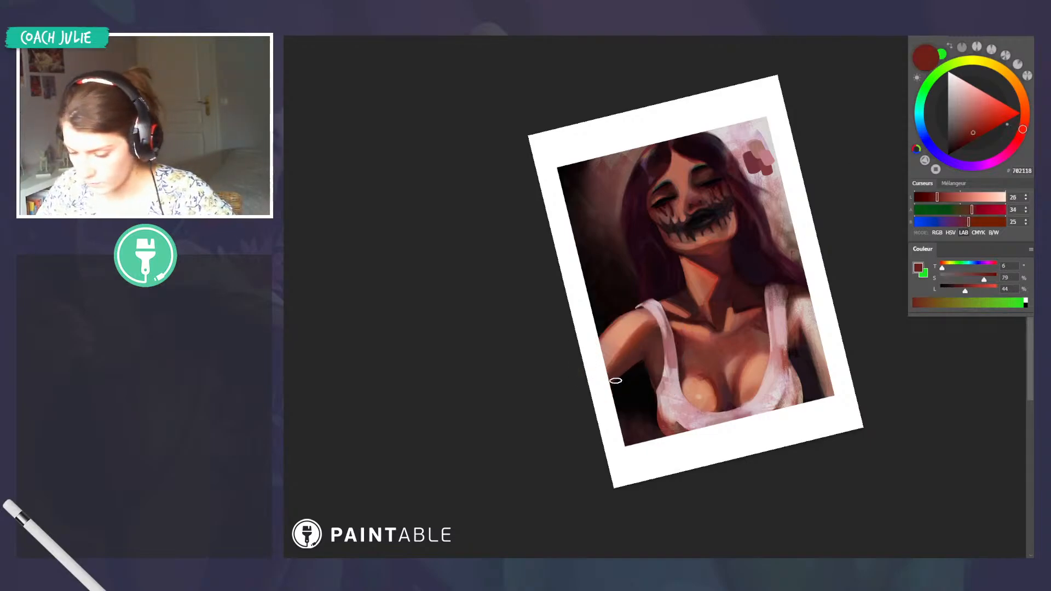
{"action": "mouse_move", "coordinate": [615, 380]}
{"action": "left_mouse_down"}
{"action": "mouse_move", "coordinate": [640, 364]}
{"action": "mouse_move", "coordinate": [626, 373]}
{"action": "left_mouse_up"}
{"action": "left_click", "coordinate": [626, 374], "text": "alt"}
{"action": "left_click", "coordinate": [628, 386], "text": "alt"}
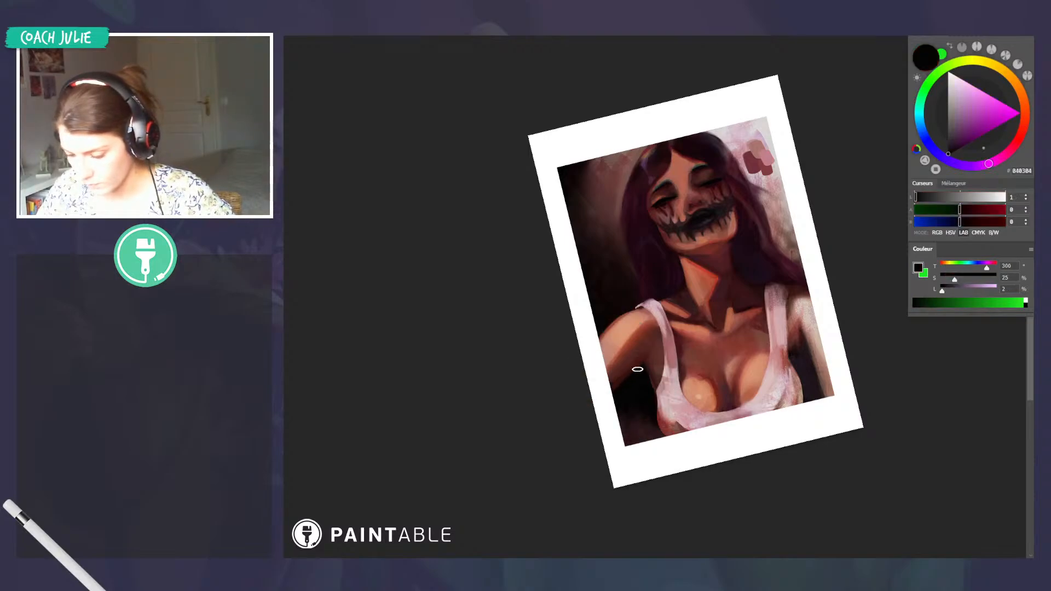
Blend the shadow between the raised arm and the tank-top strap with sampled #51221E and #542622
{"action": "left_click", "coordinate": [638, 360], "text": "alt"}
{"action": "left_click", "coordinate": [645, 343], "text": "alt"}
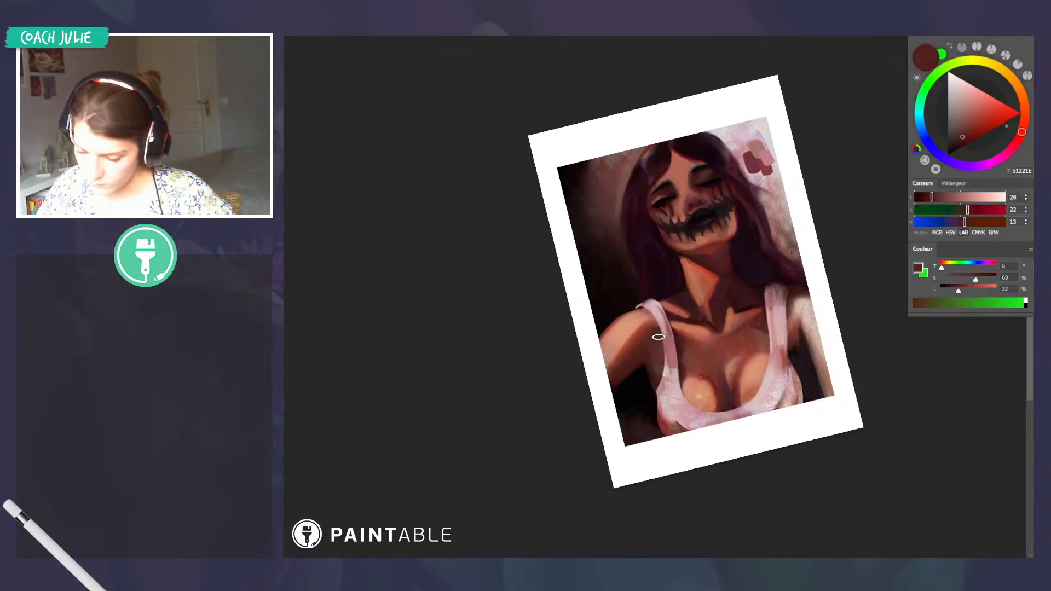
{"action": "left_click", "coordinate": [649, 340], "text": "alt"}
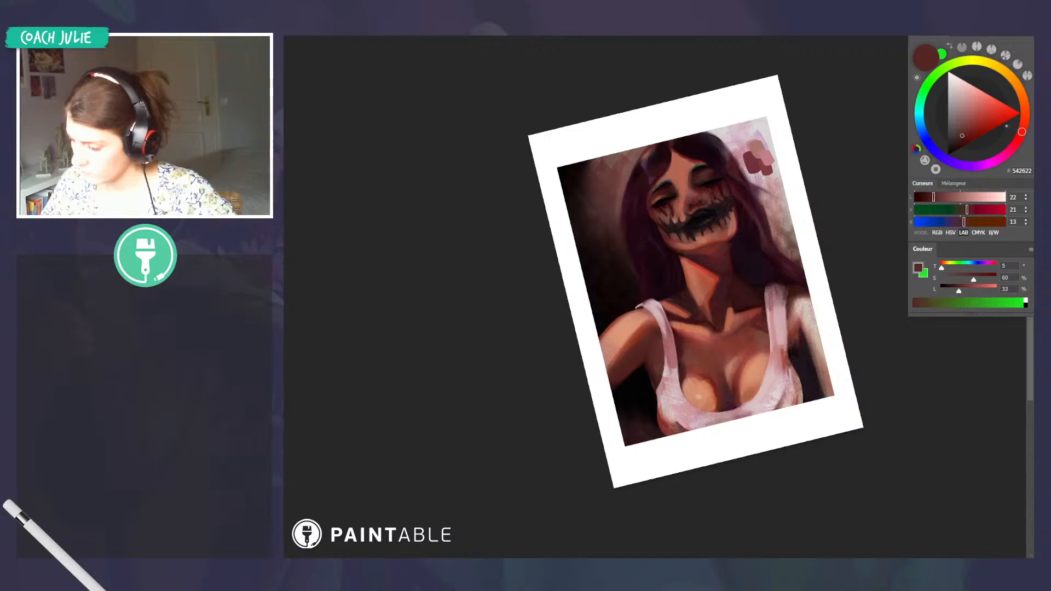
Refine the armpit shadow and tank-top side edge with sampled black #020303, brown #542A24 and fabric pink #CFB4B7
{"action": "left_click", "coordinate": [659, 369], "text": "alt"}
{"action": "left_click", "coordinate": [633, 411], "text": "alt"}
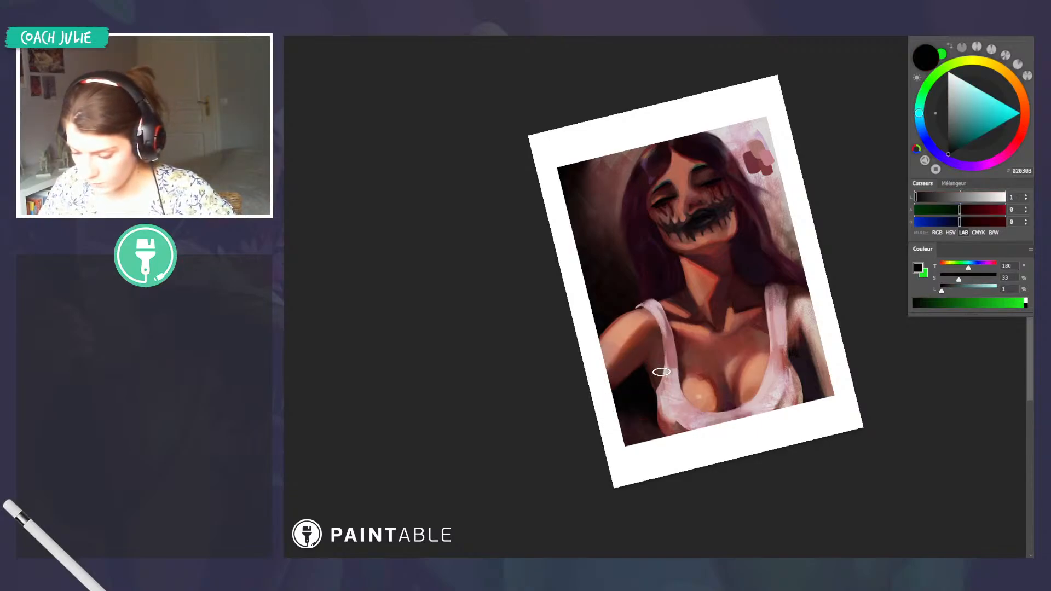
{"action": "left_click", "coordinate": [655, 386], "text": "alt"}
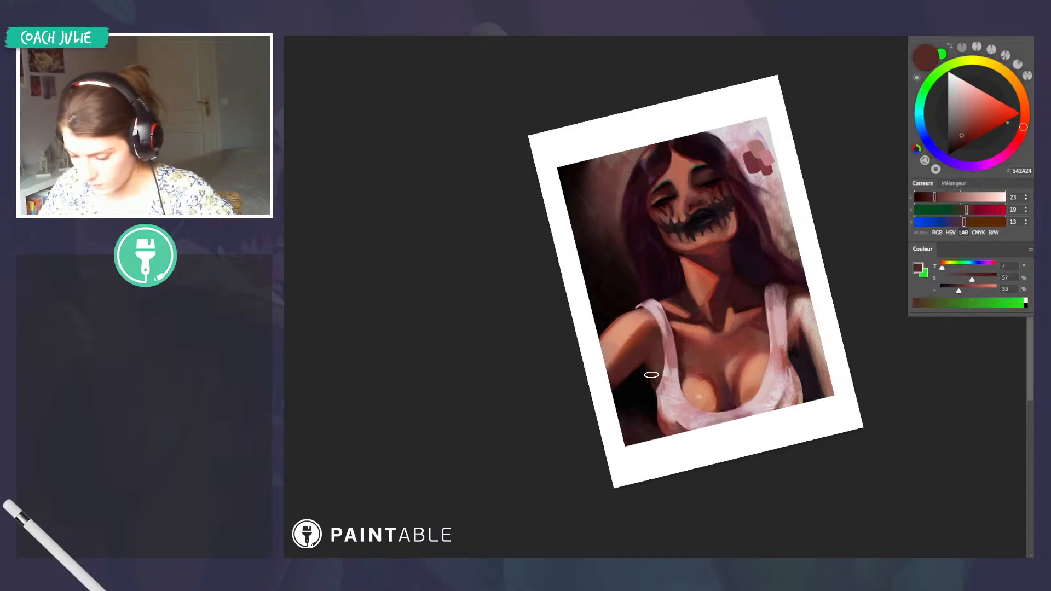
{"action": "left_click", "coordinate": [665, 414], "text": "alt"}
{"action": "left_click", "coordinate": [661, 392], "text": "alt"}
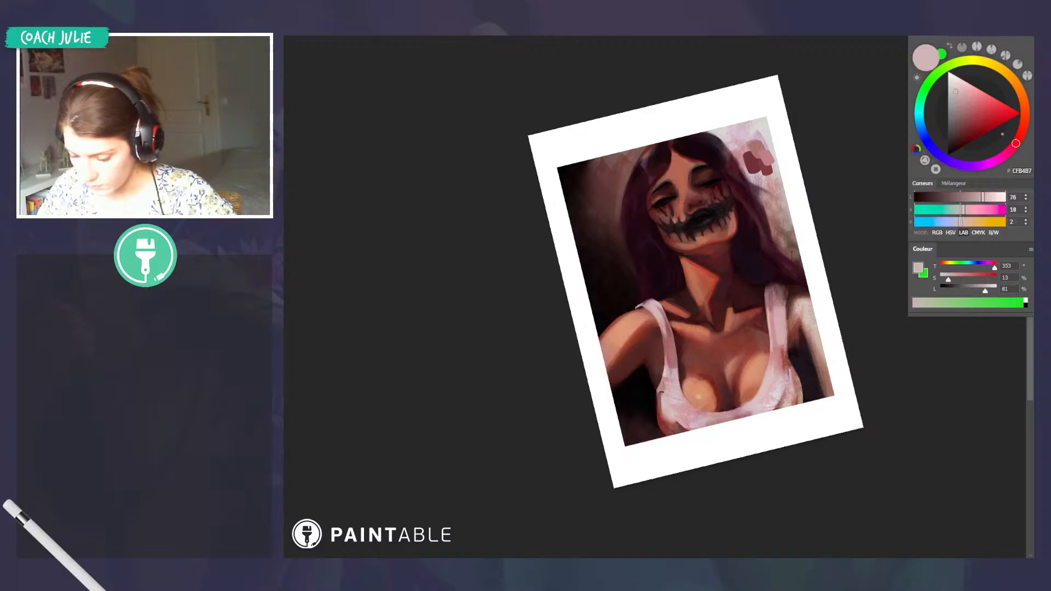
Brighten the lit nose bridge and tip with lighter orange #D38864, blending in sampled #A75946, #CA805F and #CF8461
{"action": "key", "text": "r"}
{"action": "left_click_drag", "start_coordinate": [840, 335], "coordinate": [854, 377]}
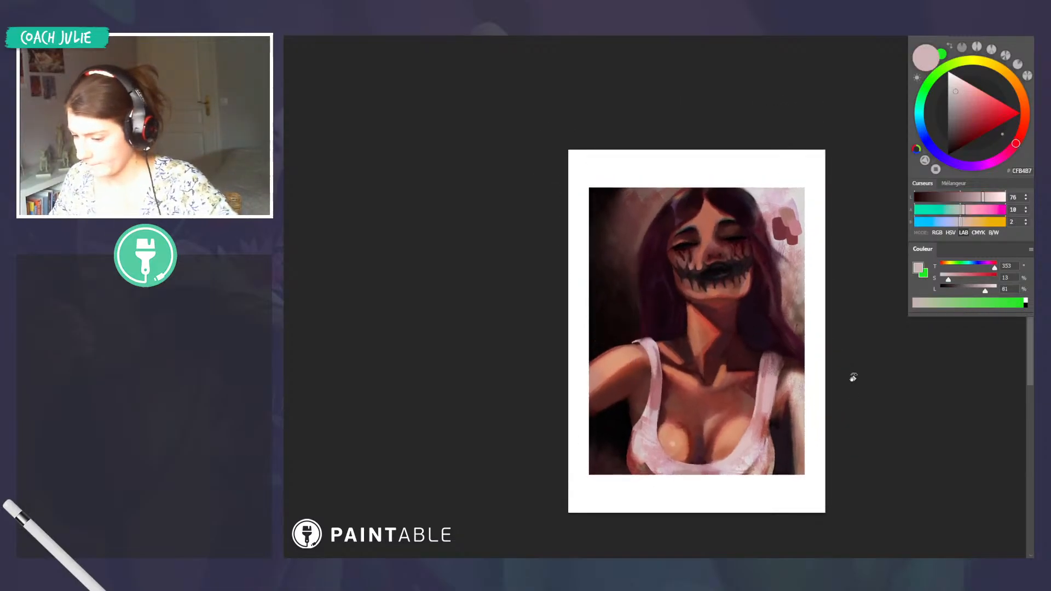
{"action": "left_click", "coordinate": [705, 250], "text": "alt"}
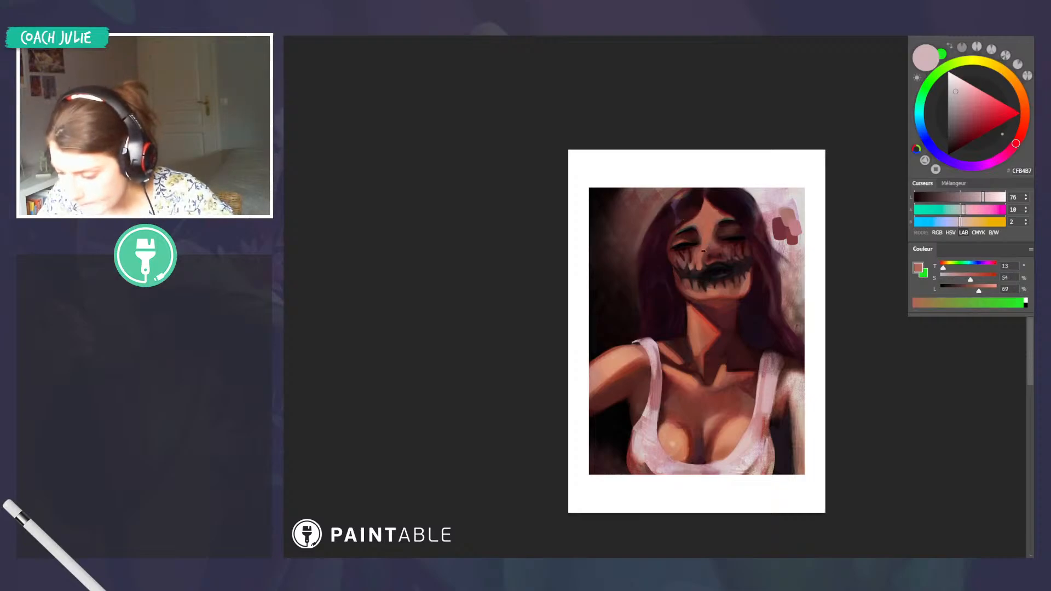
{"action": "left_click_drag", "start_coordinate": [975, 113], "coordinate": [980, 104]}
{"action": "left_click", "coordinate": [1024, 105]}
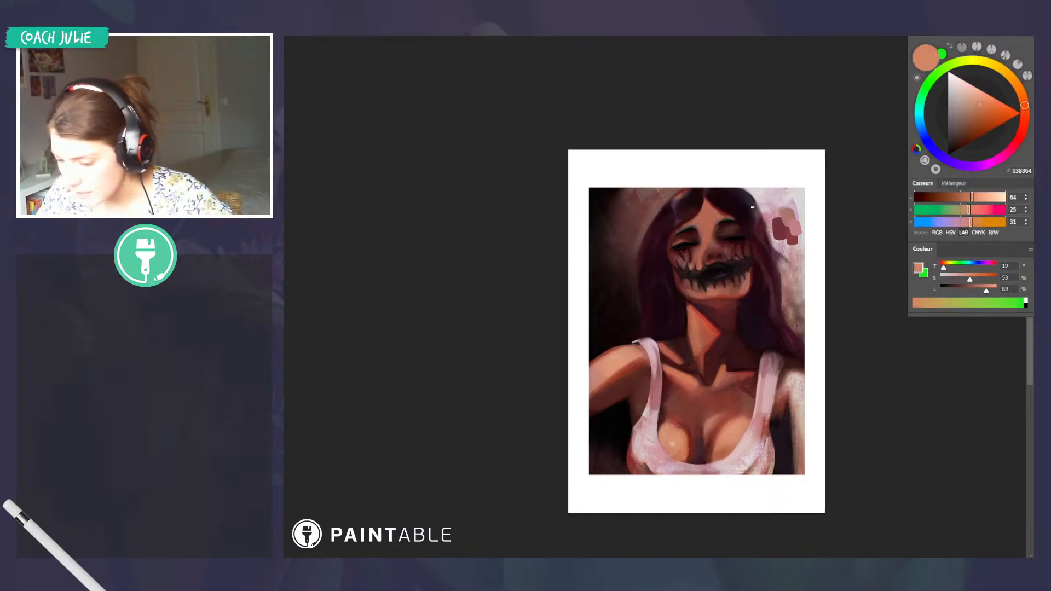
{"action": "left_click", "coordinate": [704, 248], "text": "alt"}
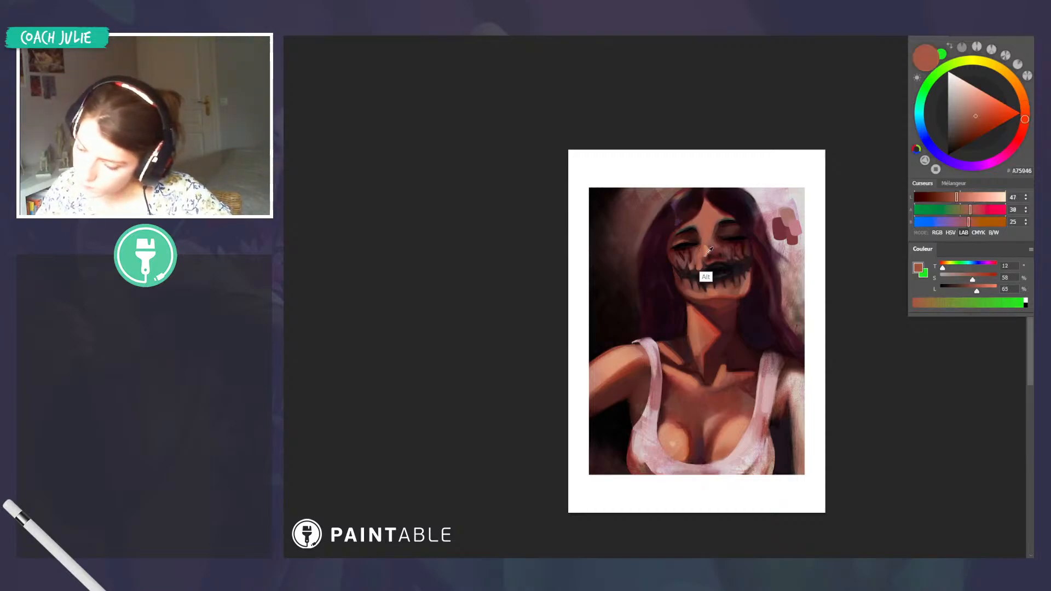
{"action": "left_click", "coordinate": [710, 250], "text": "alt"}
{"action": "left_click", "coordinate": [710, 245], "text": "alt"}
{"action": "left_click", "coordinate": [703, 246], "text": "alt"}
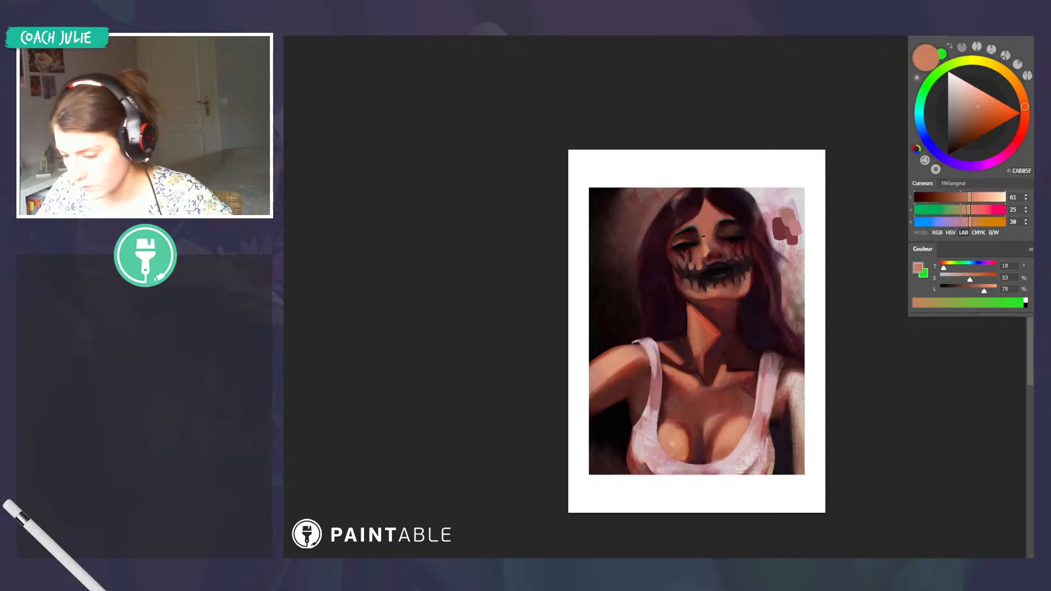
{"action": "left_click", "coordinate": [711, 247], "text": "alt"}
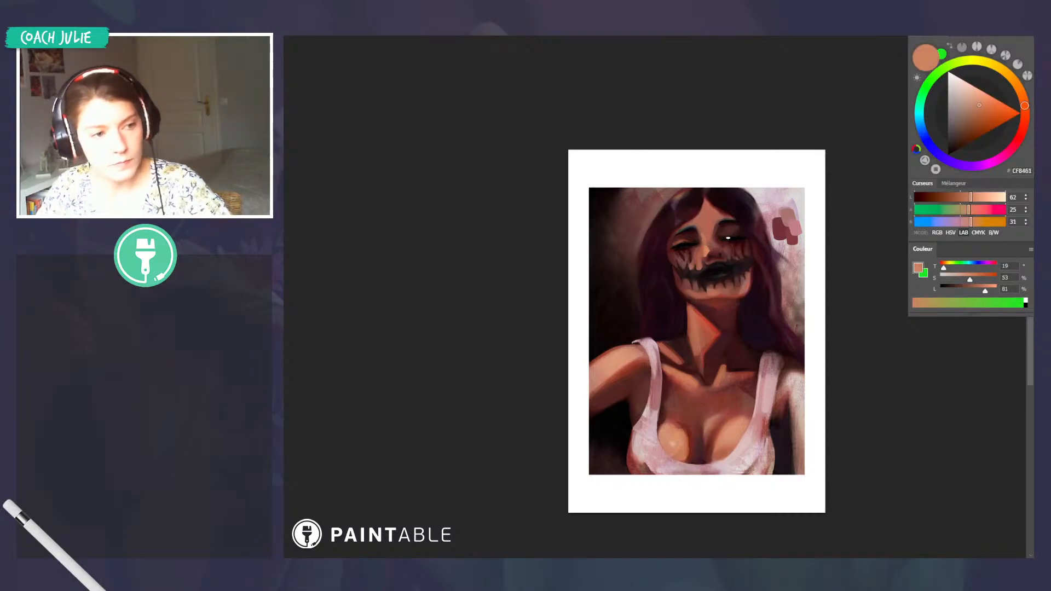
Model the nose tip and its lit side with sampled shadow #582224 and skin tones #96554E, #BF7659 and #B26352
{"action": "key", "text": "r"}
{"action": "left_click_drag", "start_coordinate": [779, 238], "coordinate": [777, 234]}
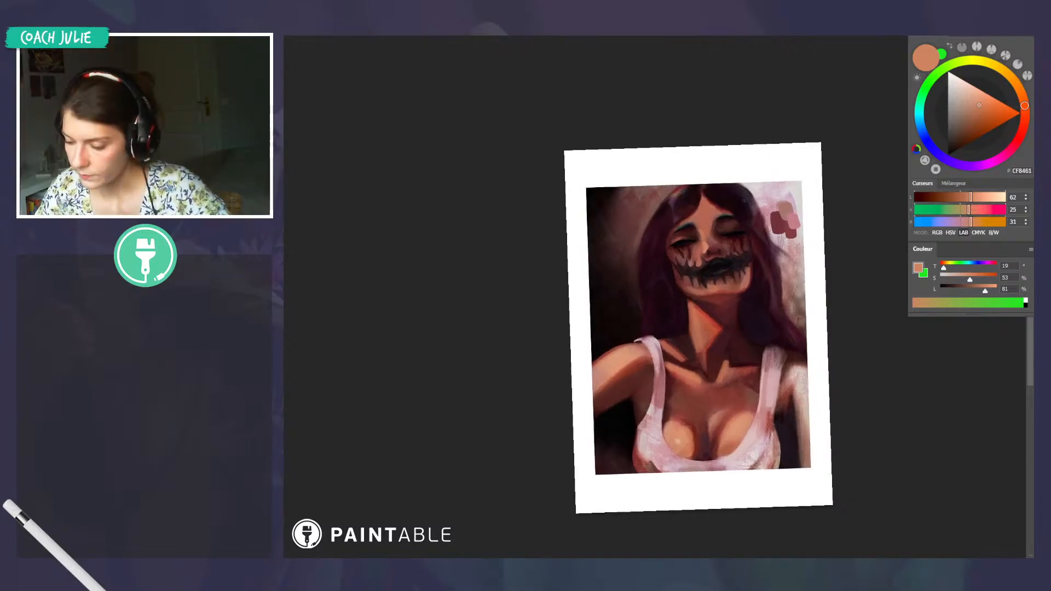
{"action": "left_click", "coordinate": [710, 251], "text": "alt"}
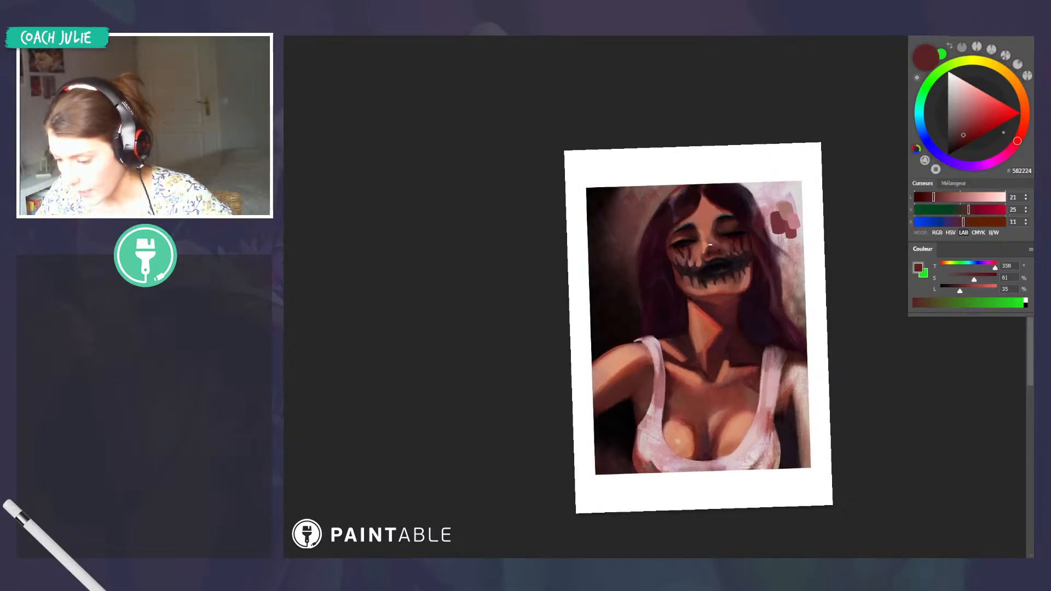
{"action": "left_click", "coordinate": [712, 246], "text": "alt"}
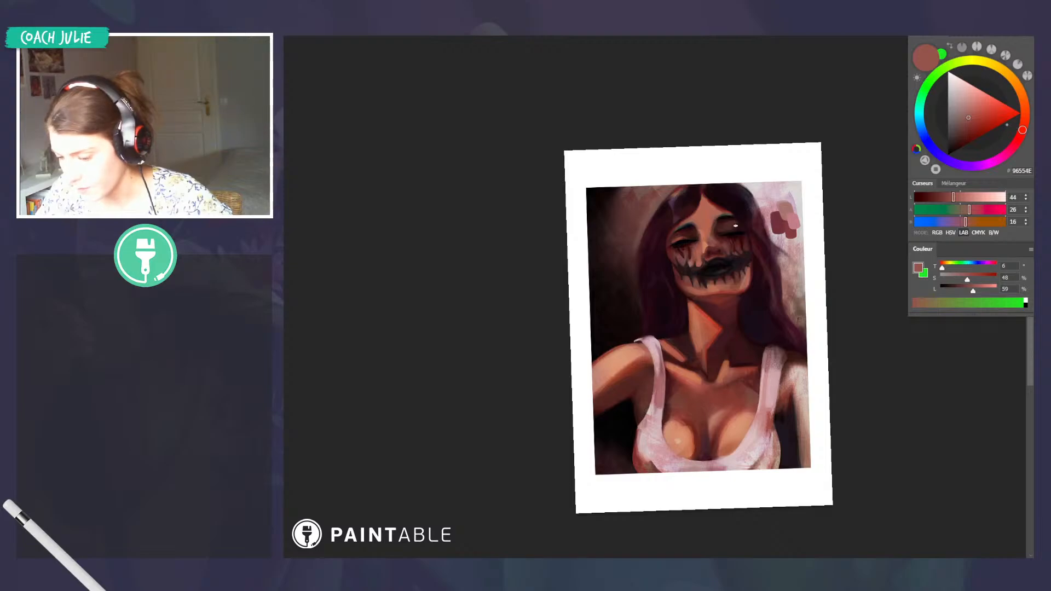
{"action": "left_click", "coordinate": [699, 251], "text": "alt"}
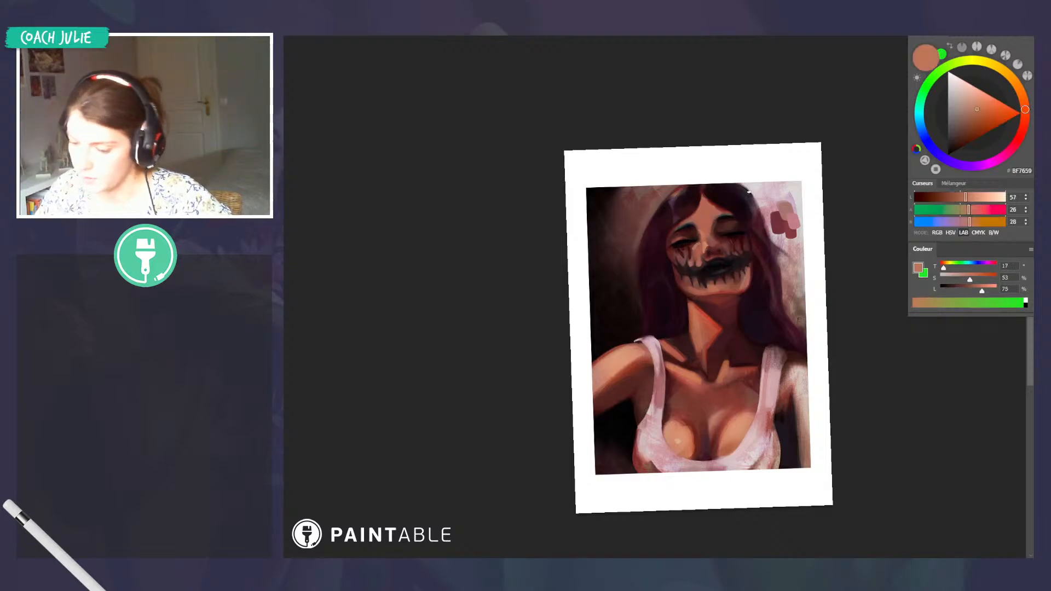
{"action": "left_click", "coordinate": [705, 257], "text": "alt"}
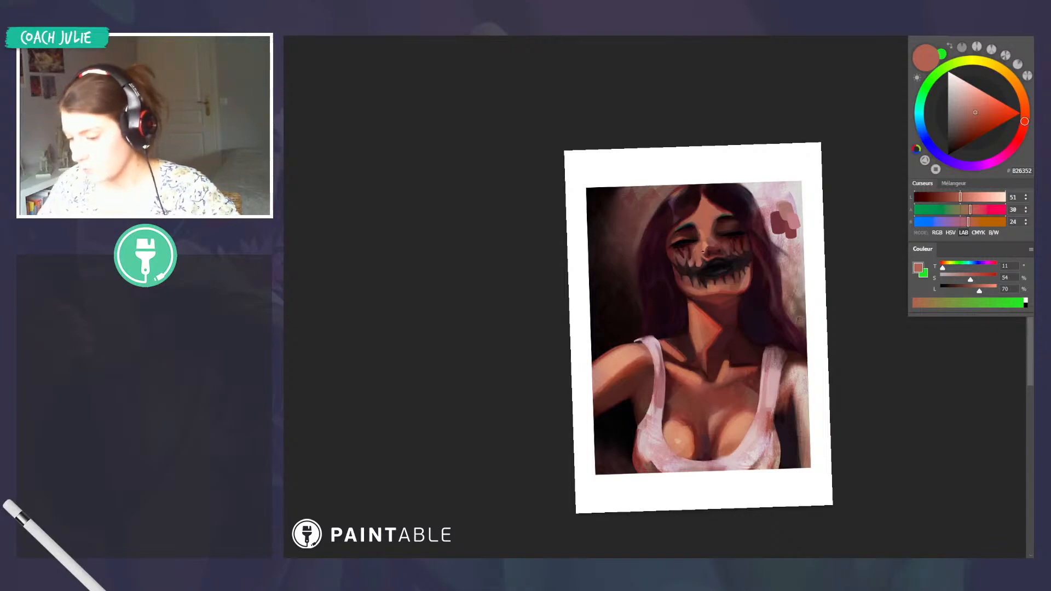
Deepen the underside of the nose with #531E20, saturated red #90151A and dark #250F10 for the nostrils
{"action": "scroll", "coordinate": [690, 238], "scroll_direction": "up", "scroll_amount": 2}
{"action": "left_click", "coordinate": [709, 307], "text": "alt"}
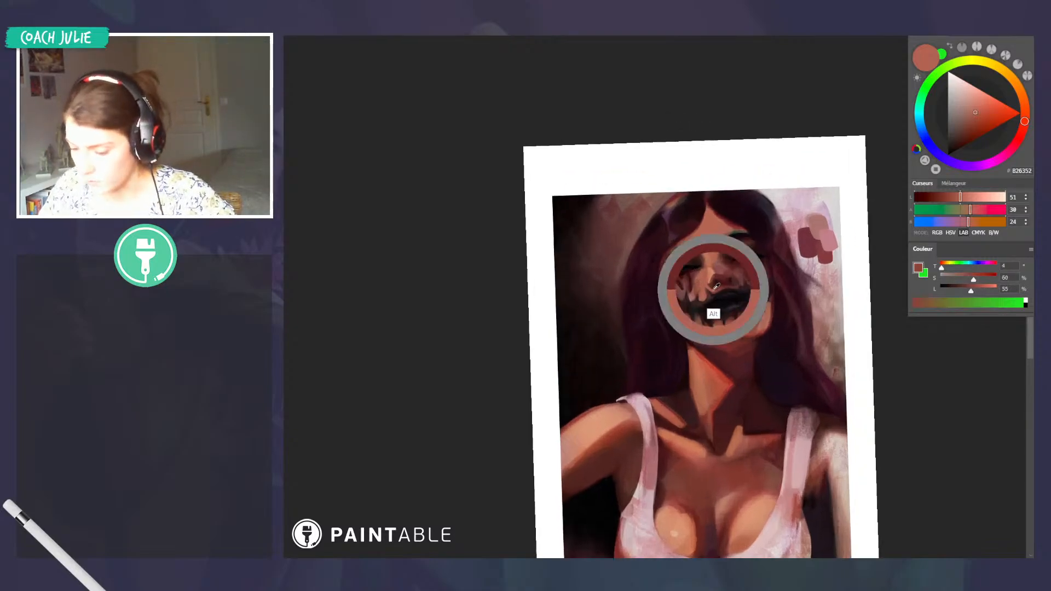
{"action": "left_click", "coordinate": [708, 296], "text": "alt"}
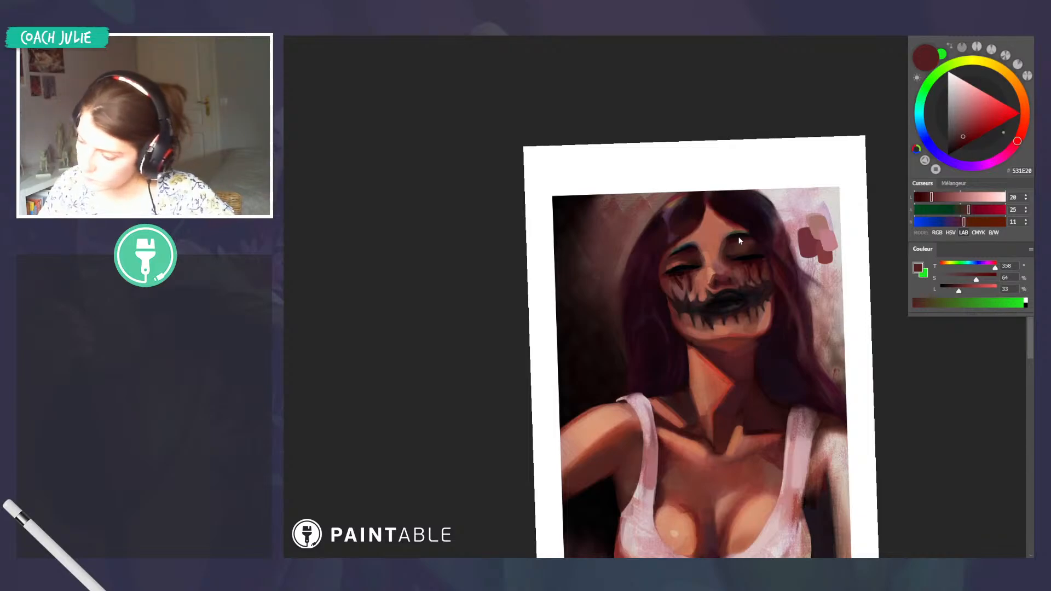
{"action": "left_click", "coordinate": [710, 281], "text": "alt"}
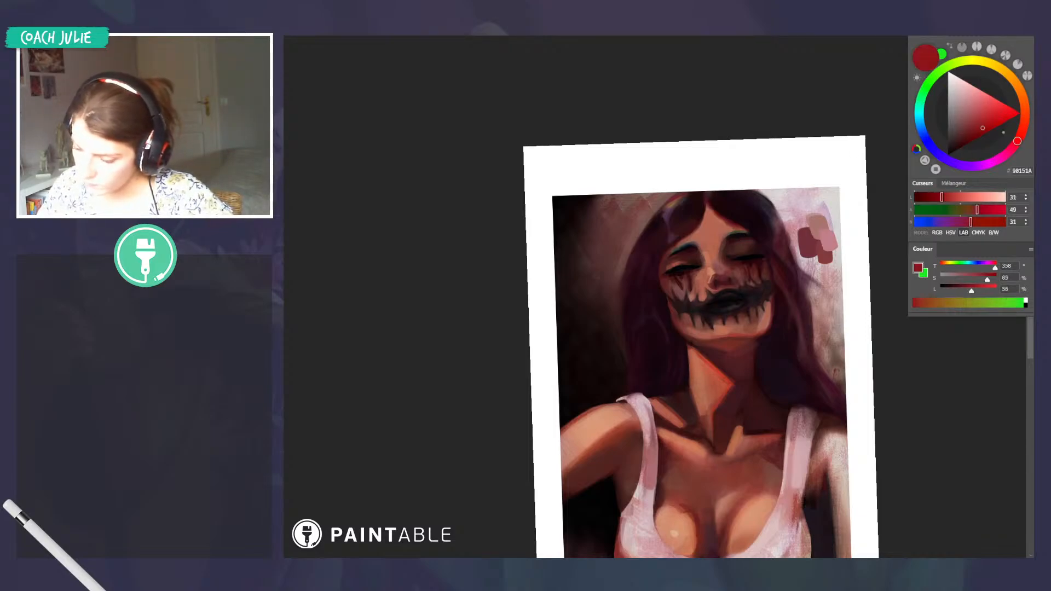
{"action": "left_click", "coordinate": [718, 282], "text": "ctrl"}
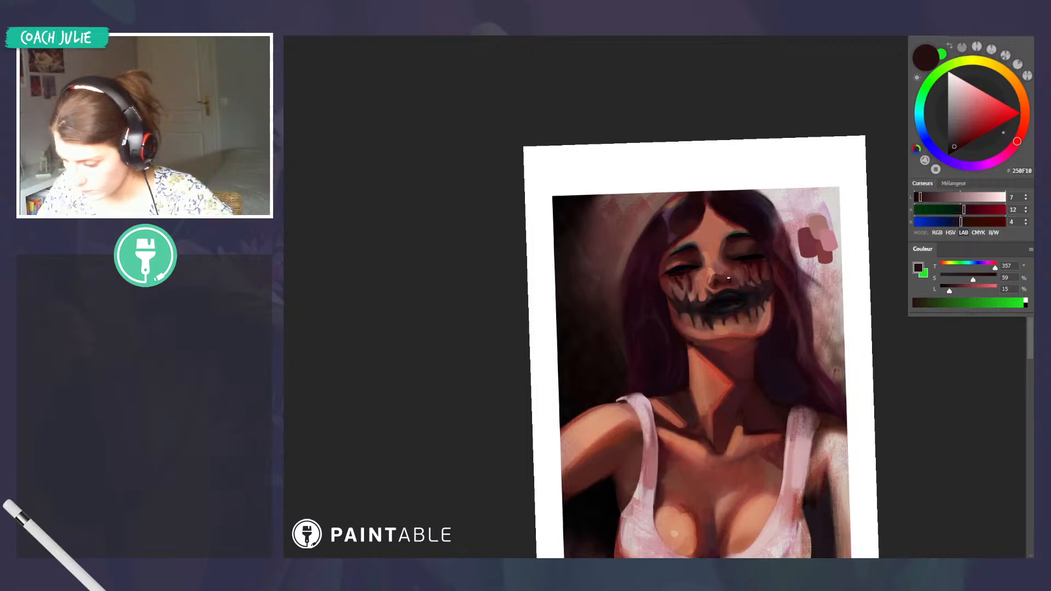
Refine the closed eye nearer the dark background with sampled shadow tones #451E1E and #461F1F
{"action": "left_click", "coordinate": [689, 266], "text": "ctrl"}
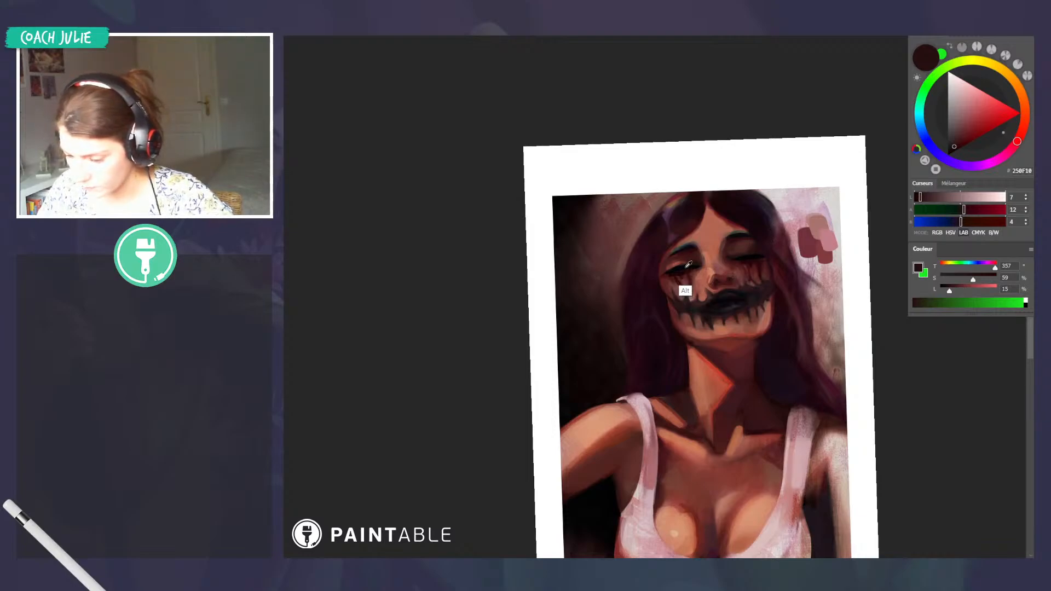
{"action": "left_click", "coordinate": [669, 262], "text": "ctrl"}
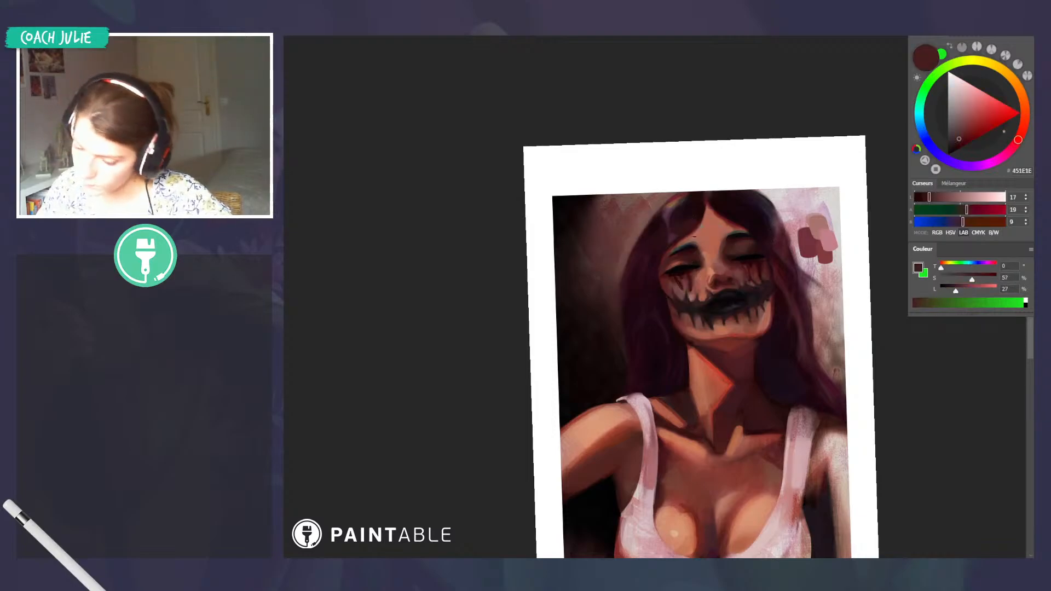
{"action": "left_click", "coordinate": [667, 266], "text": "alt"}
{"action": "left_click", "coordinate": [678, 262], "text": "alt"}
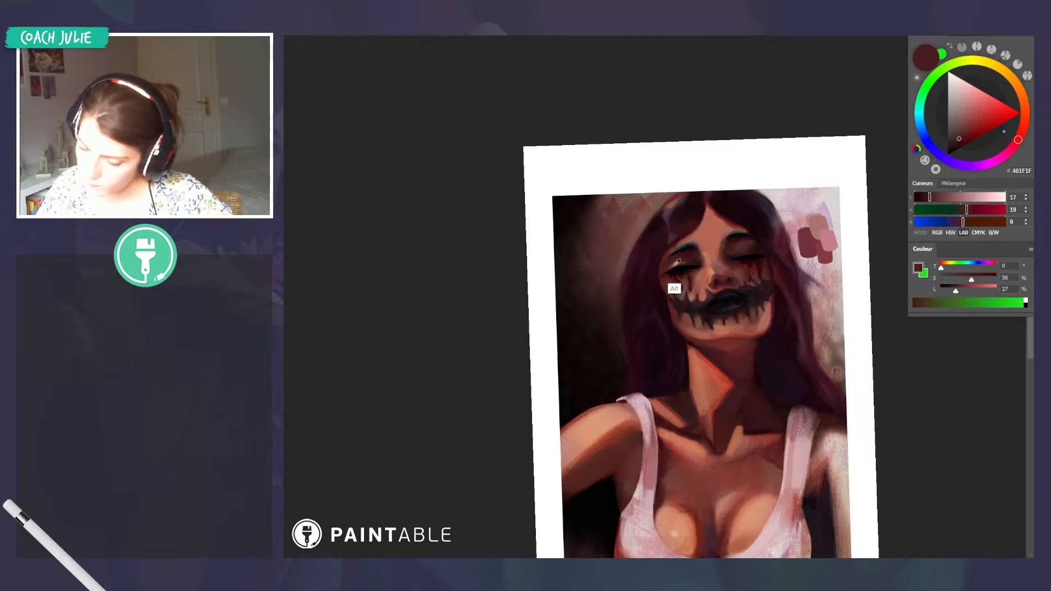
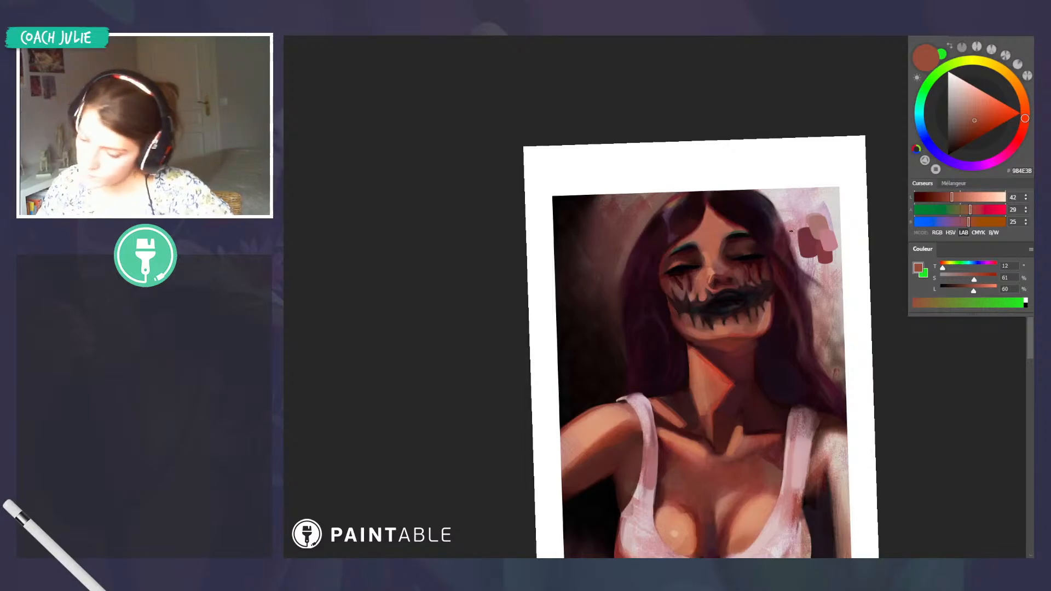
Darken the closed eyelids with sampled #281316 and more saturated reds #5B0A16 and #3D1017
{"action": "left_click_drag", "start_coordinate": [791, 231], "coordinate": [769, 402]}
{"action": "left_click", "coordinate": [719, 366], "text": "alt"}
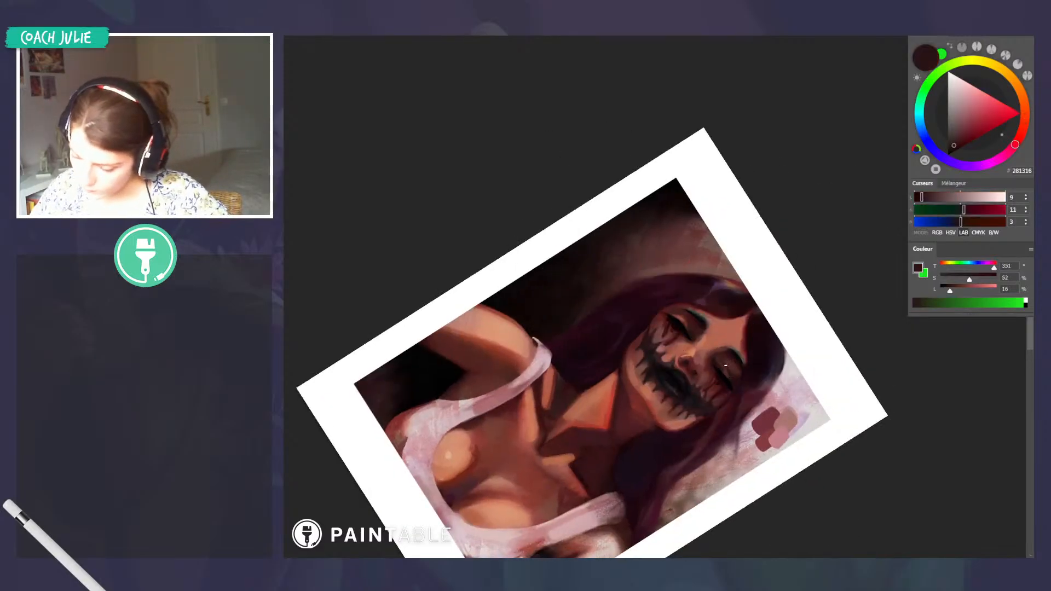
{"action": "left_click", "coordinate": [971, 139]}
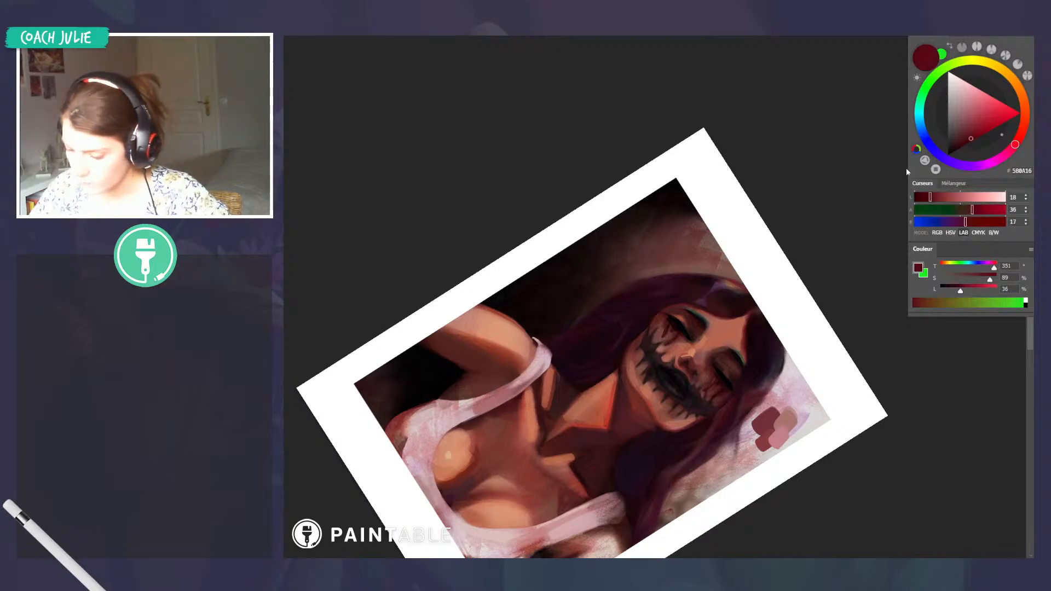
{"action": "left_click", "coordinate": [961, 142]}
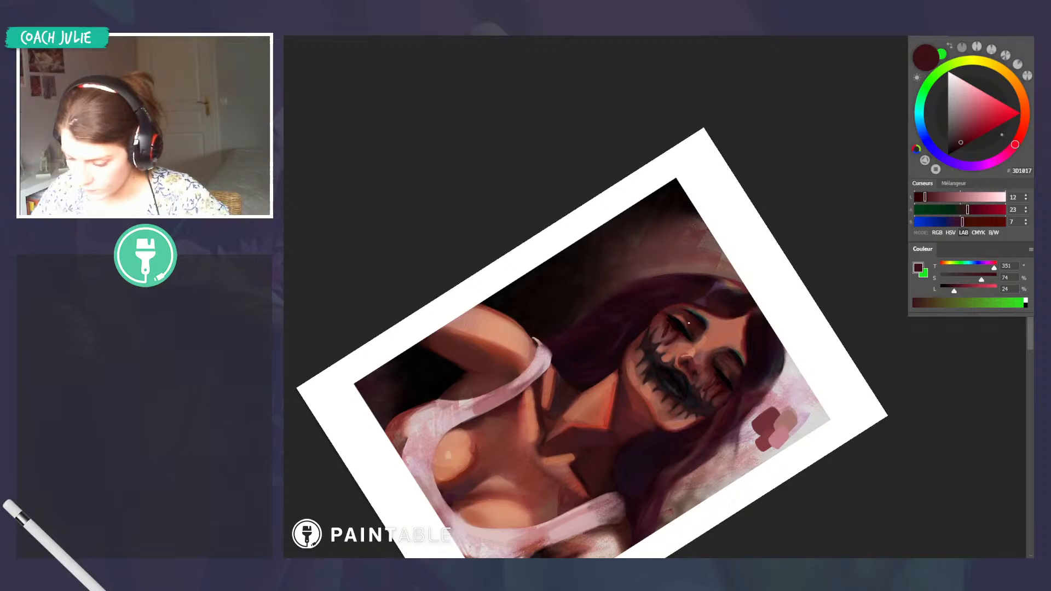
{"action": "left_click_drag", "start_coordinate": [730, 328], "coordinate": [710, 215]}
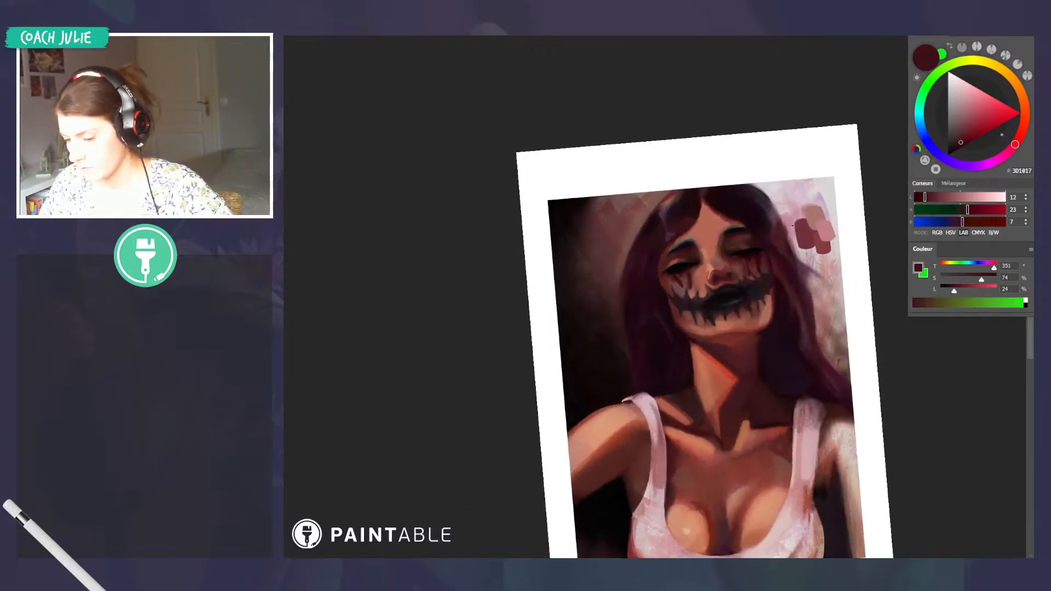
Switch the colour wheel to a square picker and redden the nose shadow with #691A27, blending with sampled #A55344
{"action": "left_click_drag", "start_coordinate": [830, 225], "coordinate": [837, 246]}
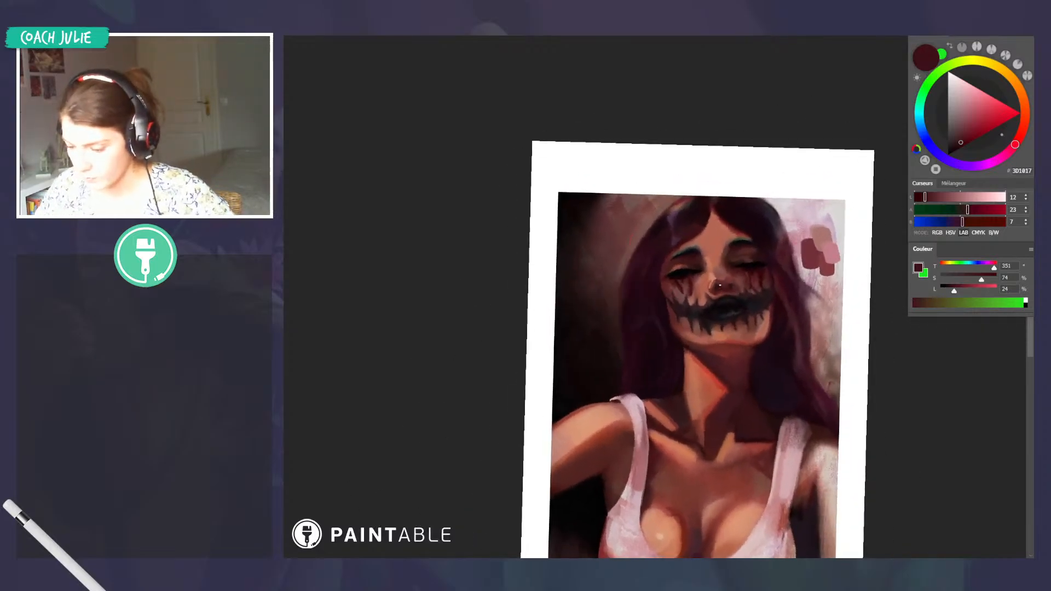
{"action": "left_click", "coordinate": [726, 275], "text": "alt"}
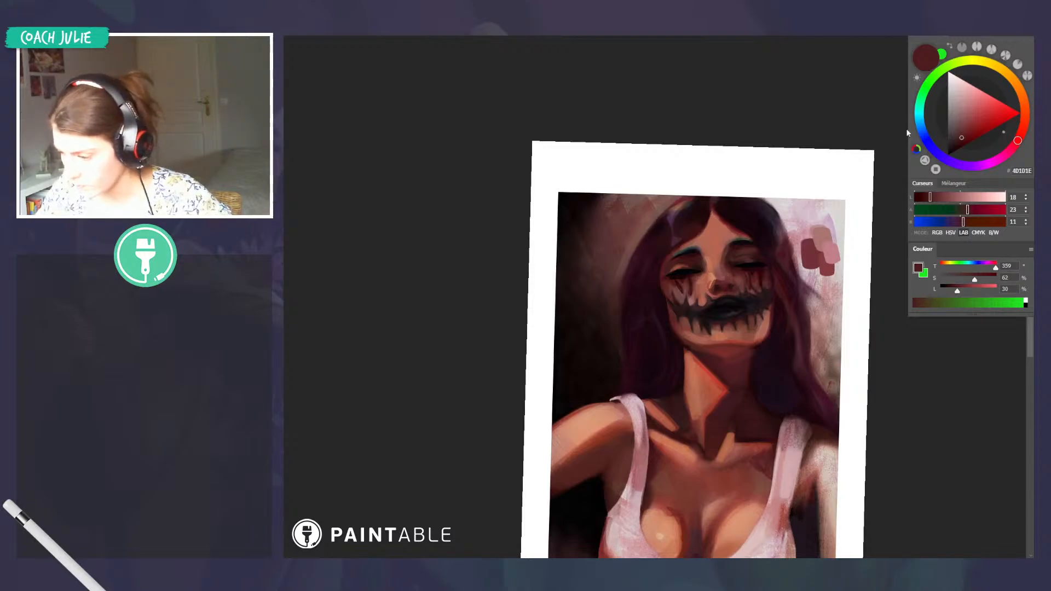
{"action": "left_click", "coordinate": [969, 133]}
{"action": "left_click", "coordinate": [936, 169]}
{"action": "left_click", "coordinate": [1022, 131]}
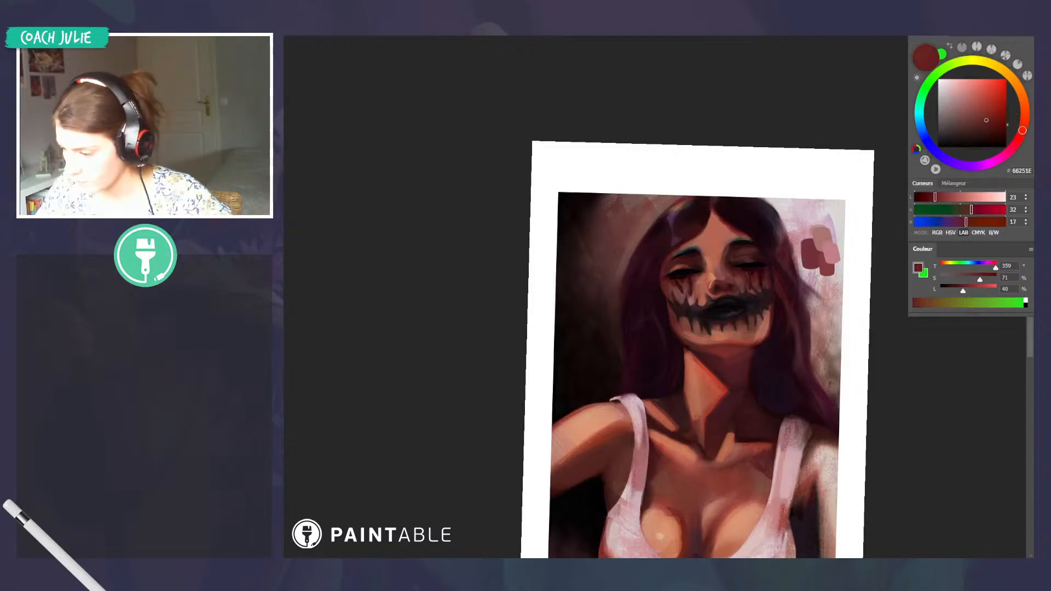
{"action": "left_click_drag", "start_coordinate": [1022, 130], "coordinate": [1015, 145]}
{"action": "left_click", "coordinate": [990, 119]}
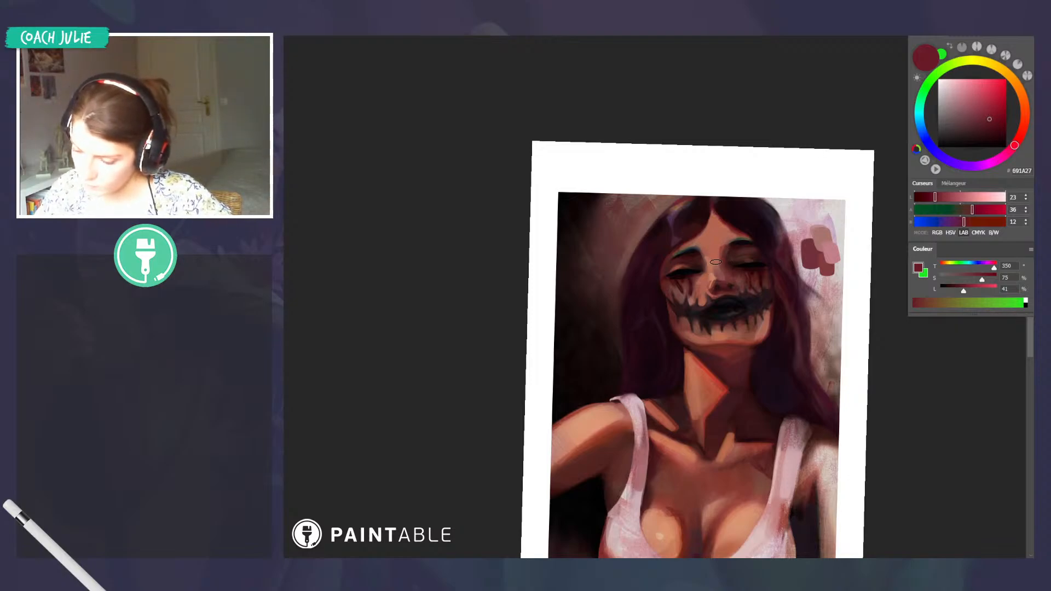
{"action": "left_click", "coordinate": [718, 248], "text": "alt"}
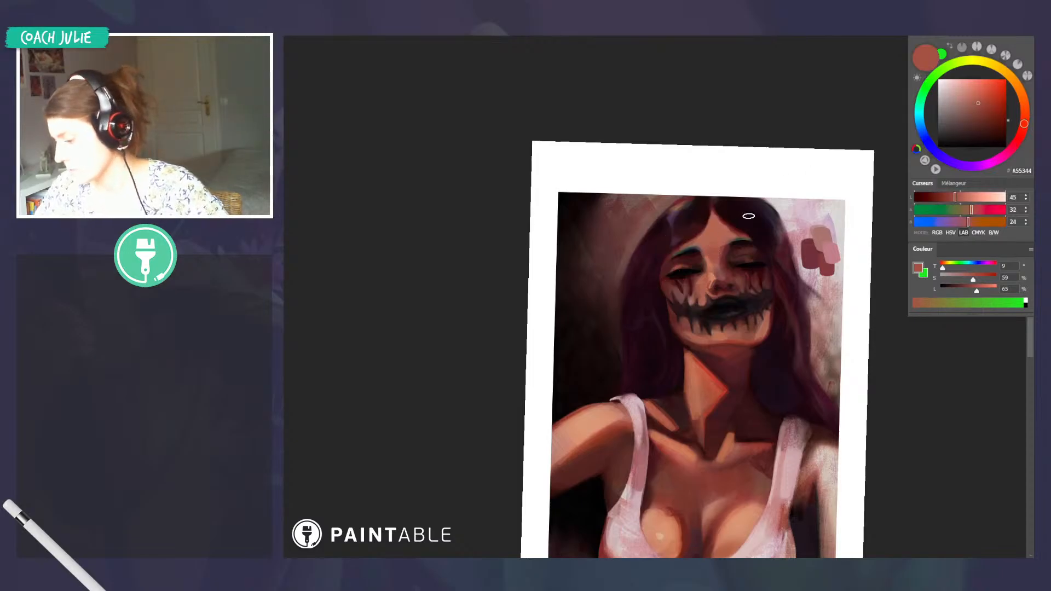
Flip the portrait horizontally to check its proportions
{"action": "scroll", "coordinate": [754, 259], "scroll_direction": "down", "scroll_amount": 5}
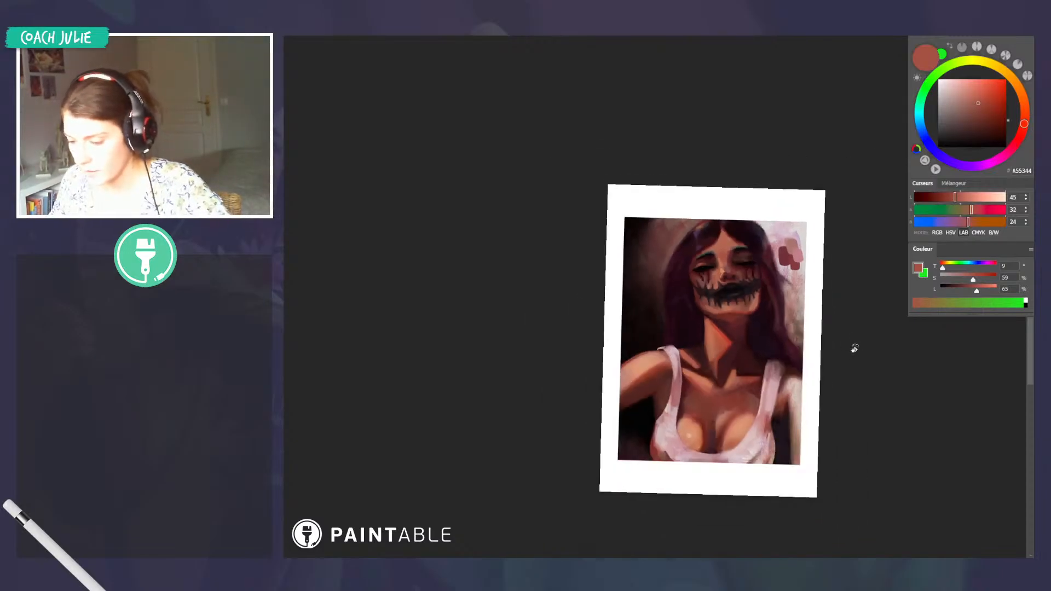
{"action": "key", "text": "Escape"}
{"action": "scroll", "coordinate": [742, 337], "scroll_direction": "up", "scroll_amount": 3}
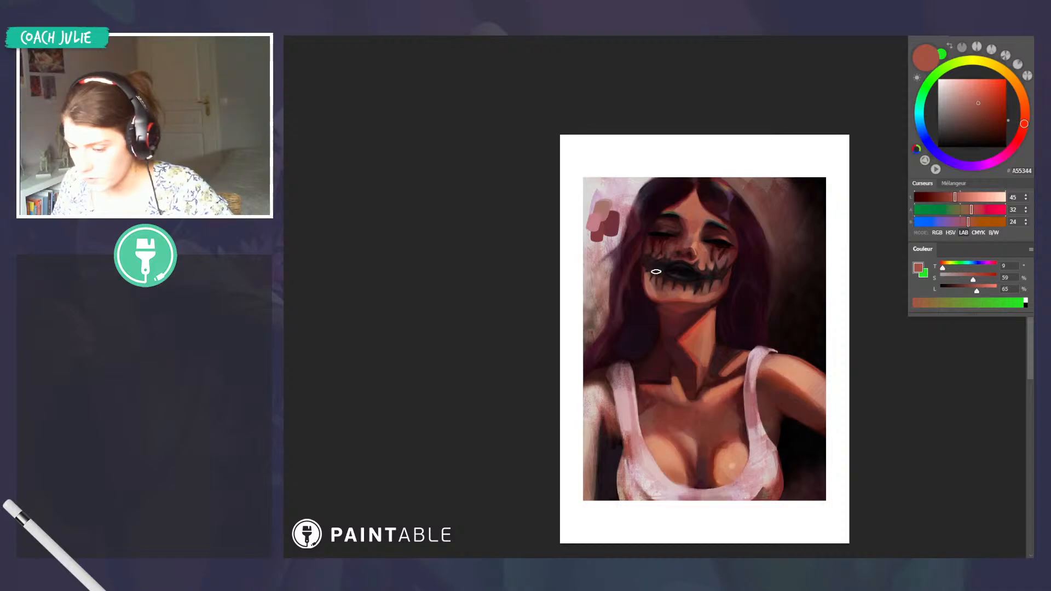
{"action": "scroll", "coordinate": [656, 271], "scroll_direction": "up", "scroll_amount": 1}
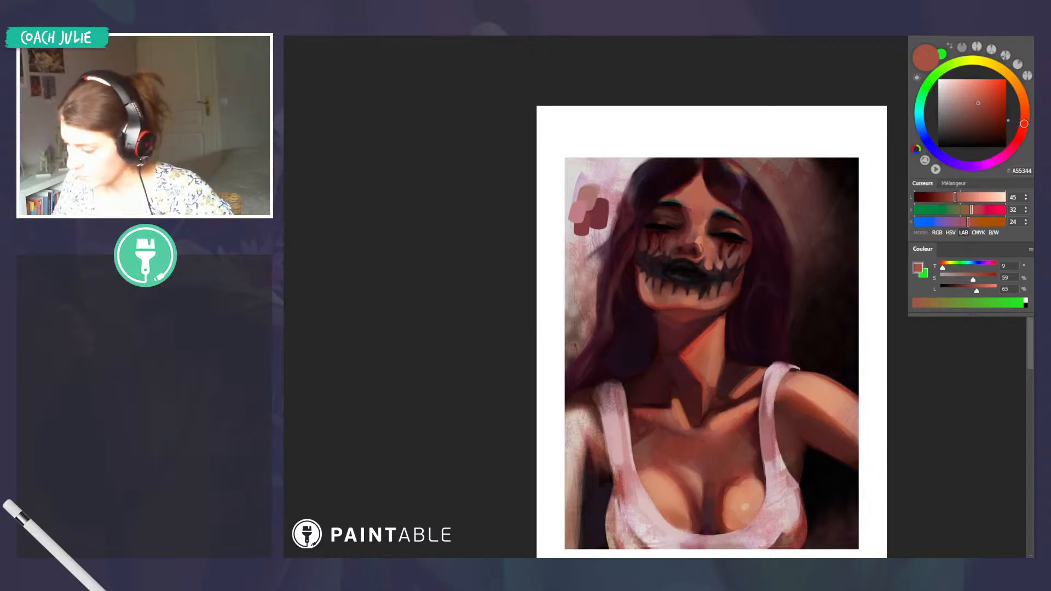
Merge the selected layers and open the Liquify filter on the portrait
{"action": "right_click", "coordinate": [1007, 450]}
{"action": "left_click", "coordinate": [1004, 438]}
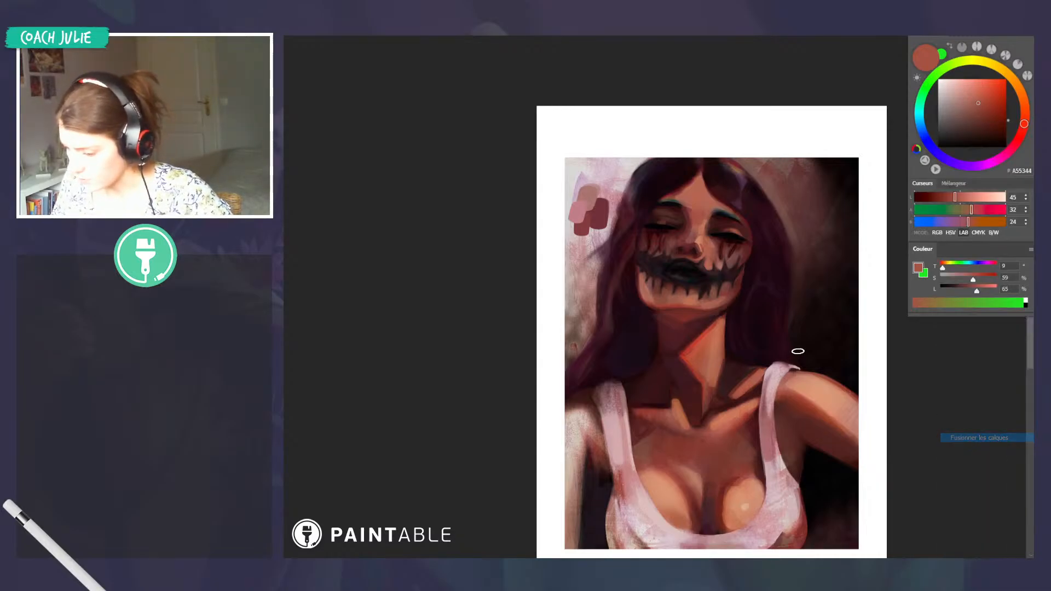
{"action": "scroll", "coordinate": [805, 352], "scroll_direction": "down", "scroll_amount": 1}
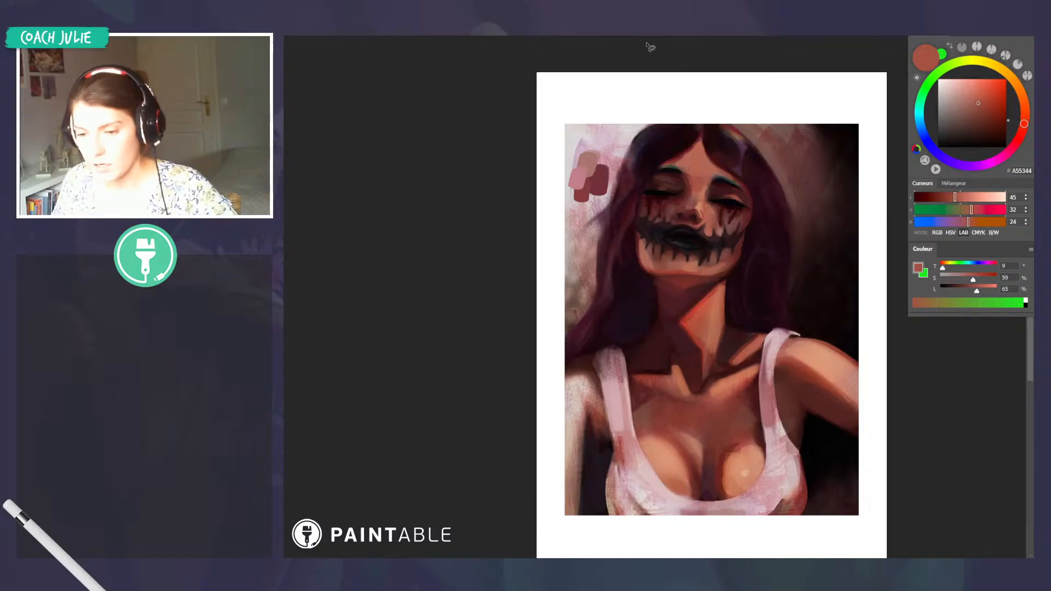
{"action": "left_click", "coordinate": [390, 31]}
{"action": "left_click", "coordinate": [392, 83]}
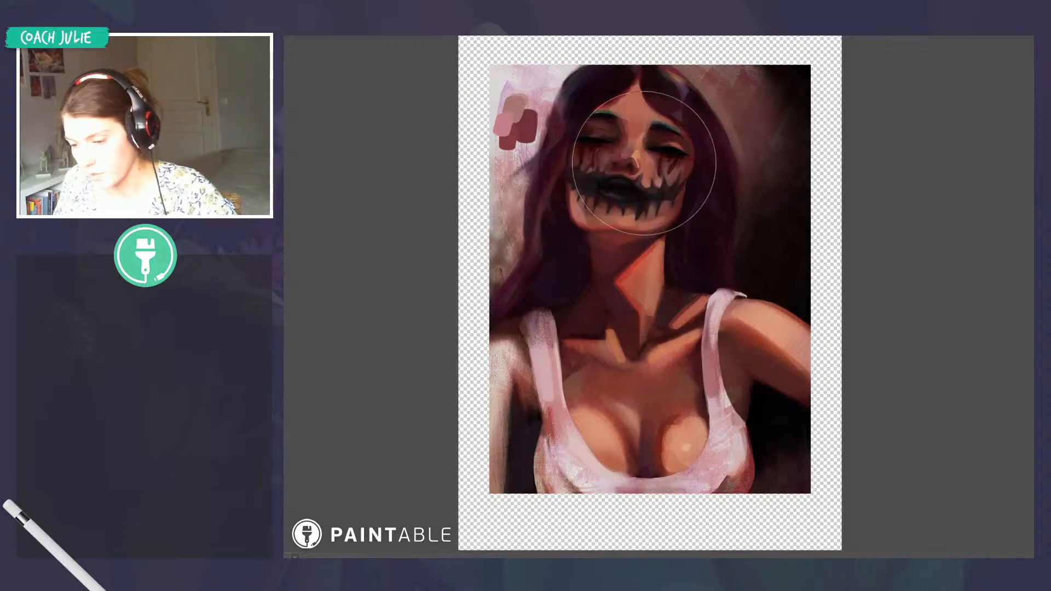
Pick a dark red and draw three guide lines across the portrait's eyes, mouth and chin
{"action": "key", "text": "Escape"}
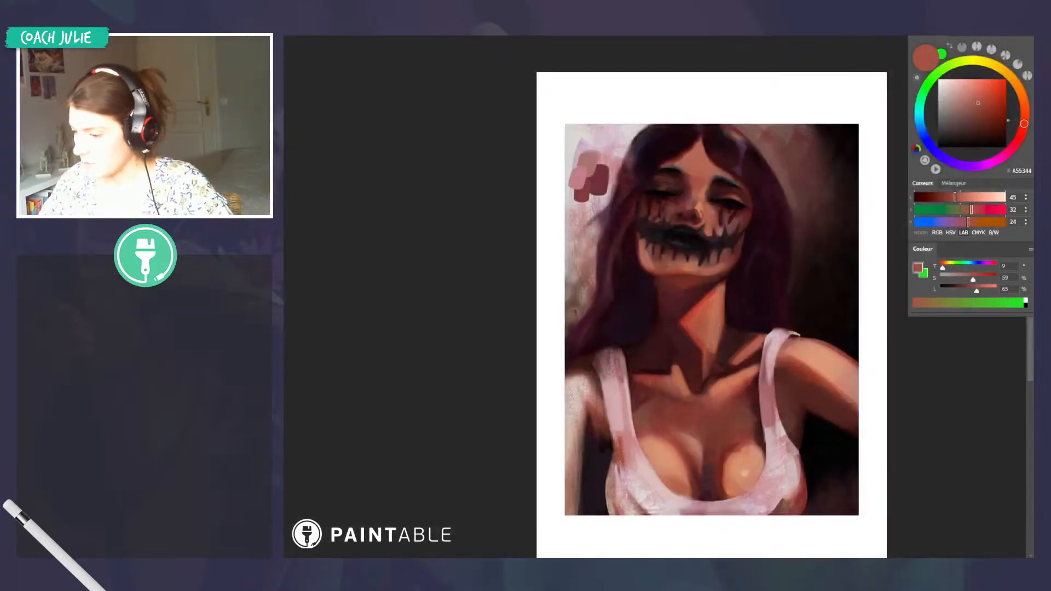
{"action": "left_click", "coordinate": [1021, 135]}
{"action": "left_click", "coordinate": [1003, 111]}
{"action": "left_click_drag", "start_coordinate": [652, 192], "coordinate": [761, 209]}
{"action": "left_click_drag", "start_coordinate": [648, 274], "coordinate": [734, 277]}
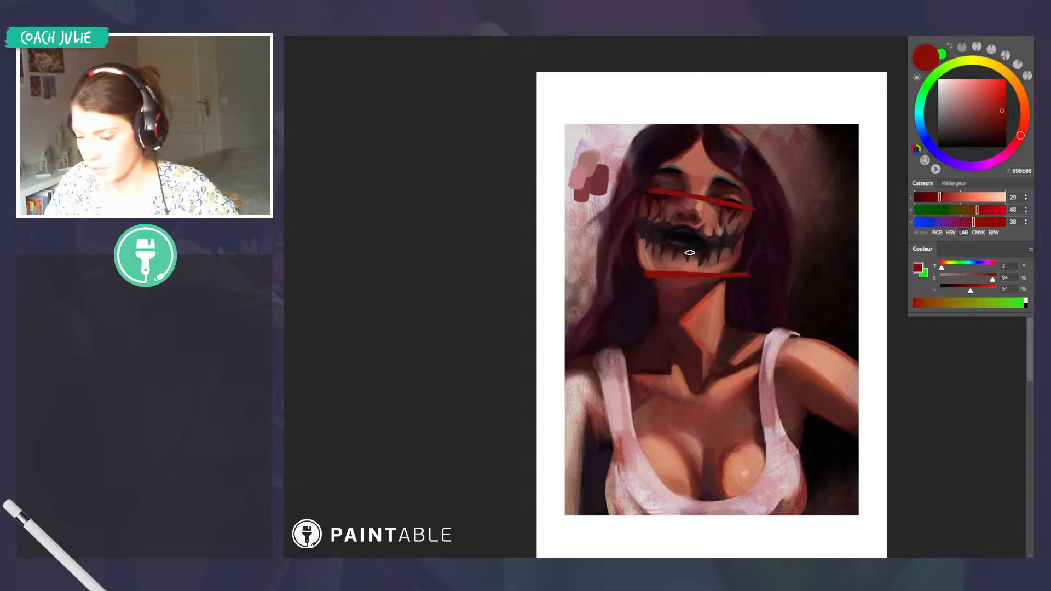
{"action": "left_click_drag", "start_coordinate": [660, 236], "coordinate": [718, 246]}
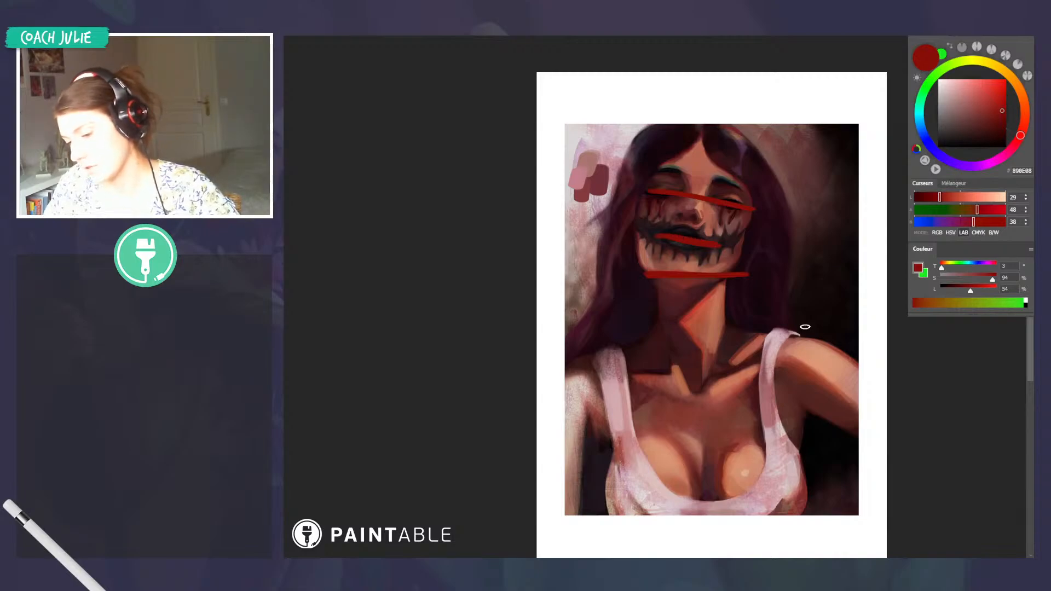
Undo the three red guide lines on the face
{"action": "key", "text": "ctrl+z"}
{"action": "key", "text": "ctrl+z"}
{"action": "key", "text": "ctrl+z"}
{"action": "key", "text": "ctrl+z"}
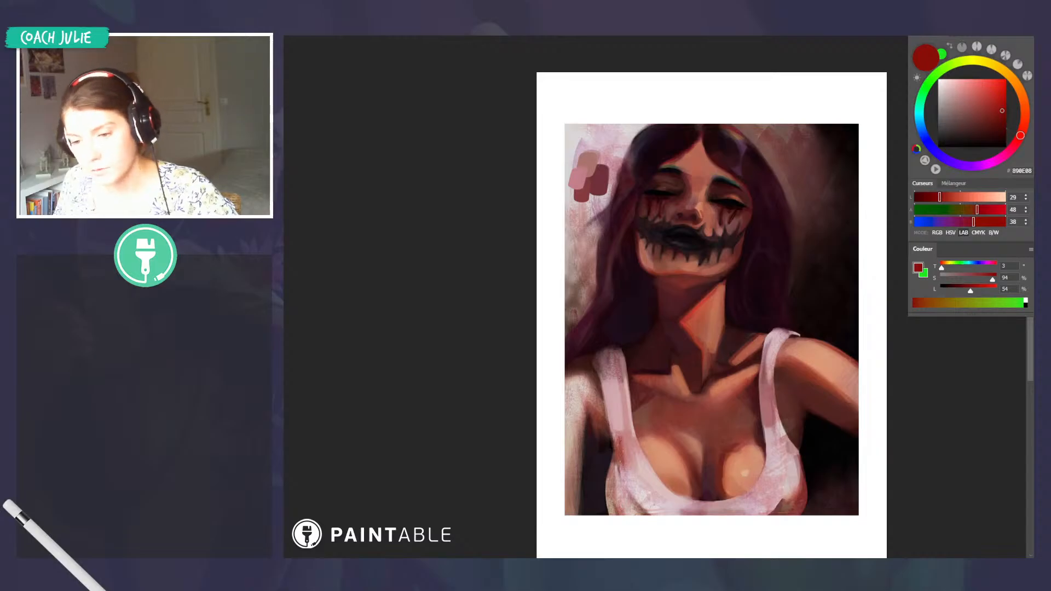
Reshape the portrait's jaw, chin and cheeks with the Liquify filter, leaving no freeze mask on the face
{"action": "left_click", "coordinate": [390, 8]}
{"action": "left_click", "coordinate": [395, 84]}
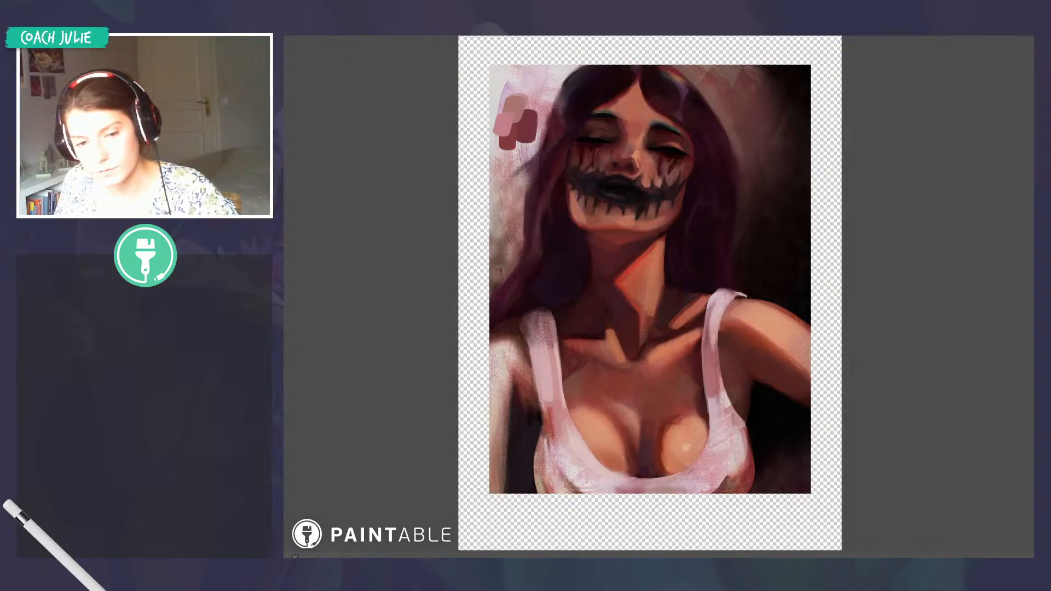
{"action": "left_click", "coordinate": [601, 219]}
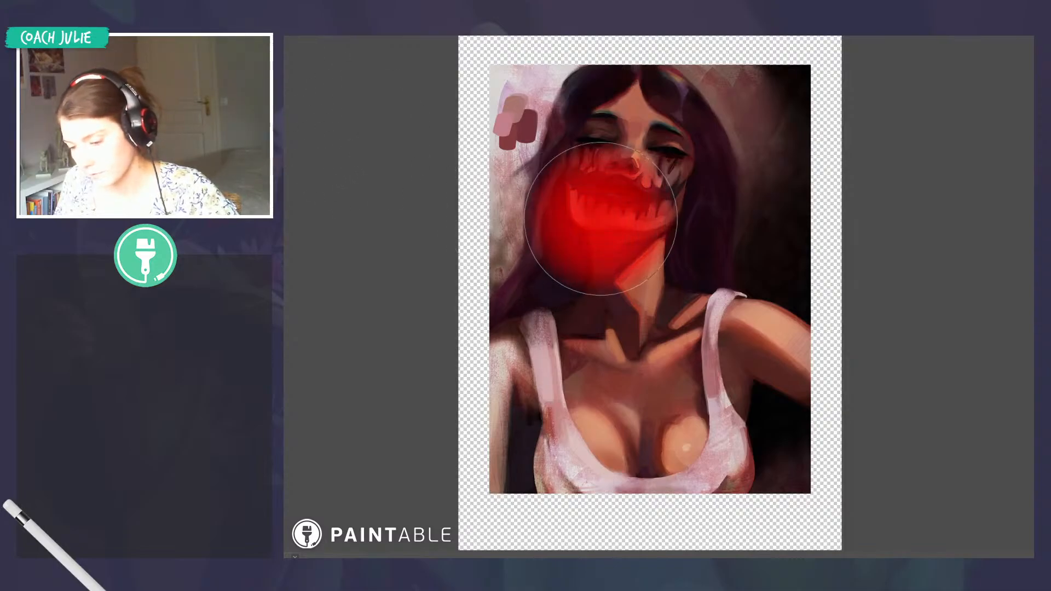
{"action": "left_click_drag", "start_coordinate": [600, 219], "coordinate": [651, 245]}
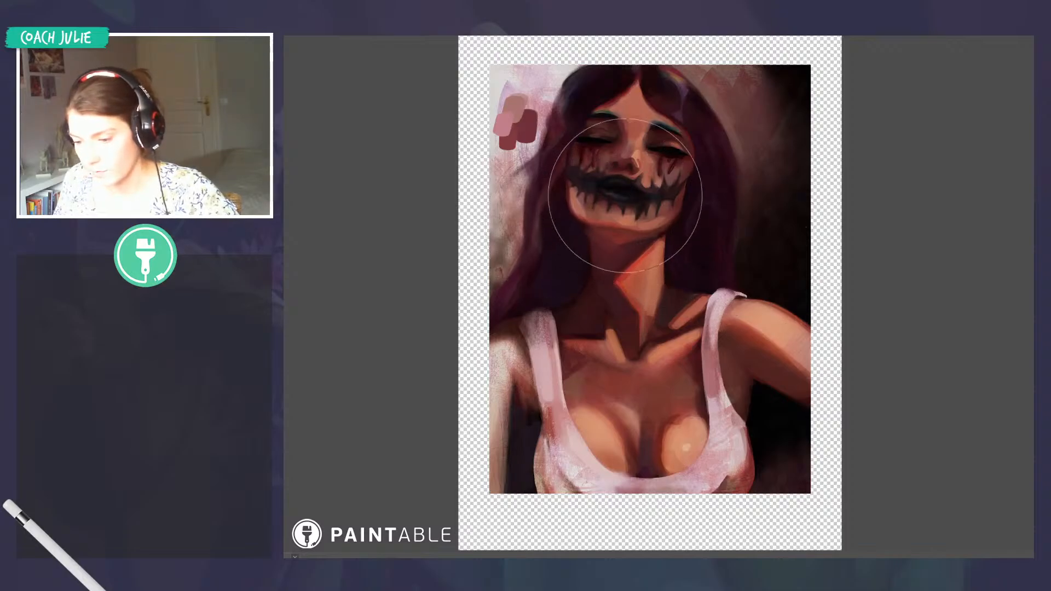
{"action": "mouse_move", "coordinate": [634, 201]}
{"action": "left_mouse_down"}
{"action": "mouse_move", "coordinate": [681, 202]}
{"action": "mouse_move", "coordinate": [614, 207]}
{"action": "mouse_move", "coordinate": [610, 230]}
{"action": "left_mouse_up"}
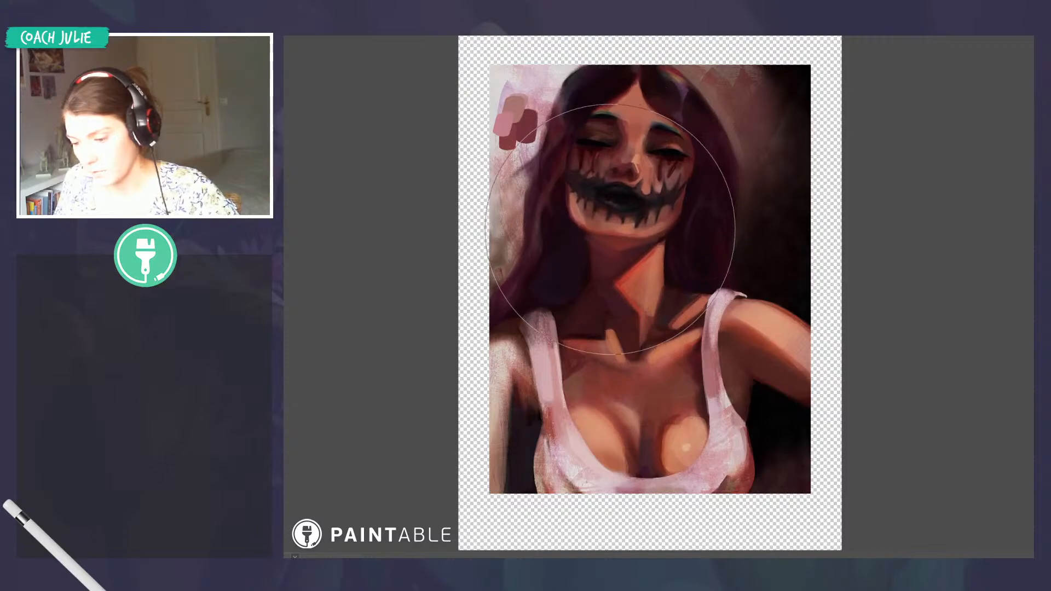
{"action": "left_click_drag", "start_coordinate": [699, 208], "coordinate": [643, 208]}
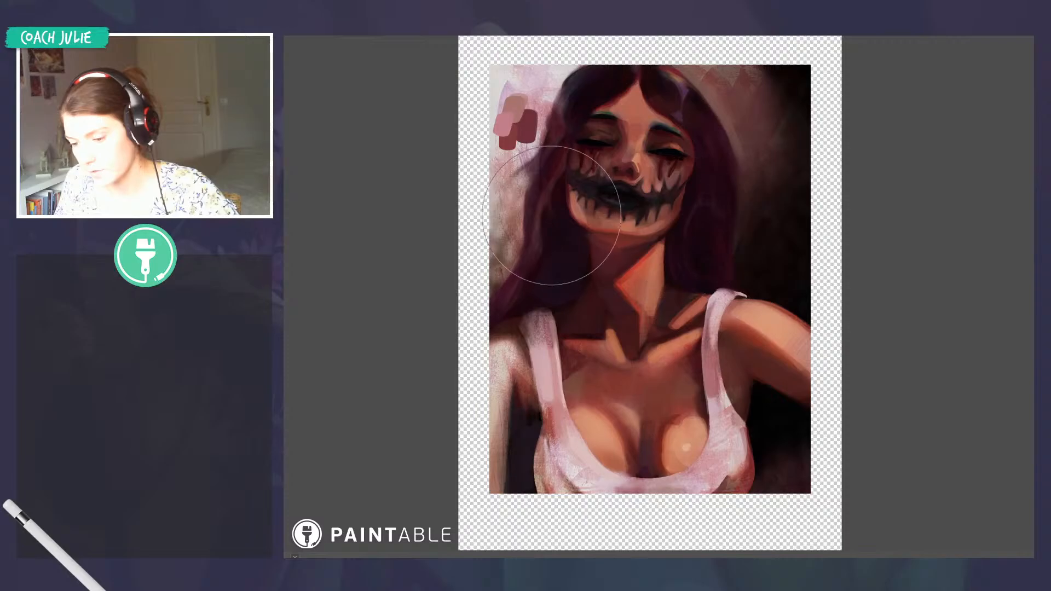
{"action": "left_click_drag", "start_coordinate": [552, 216], "coordinate": [561, 214]}
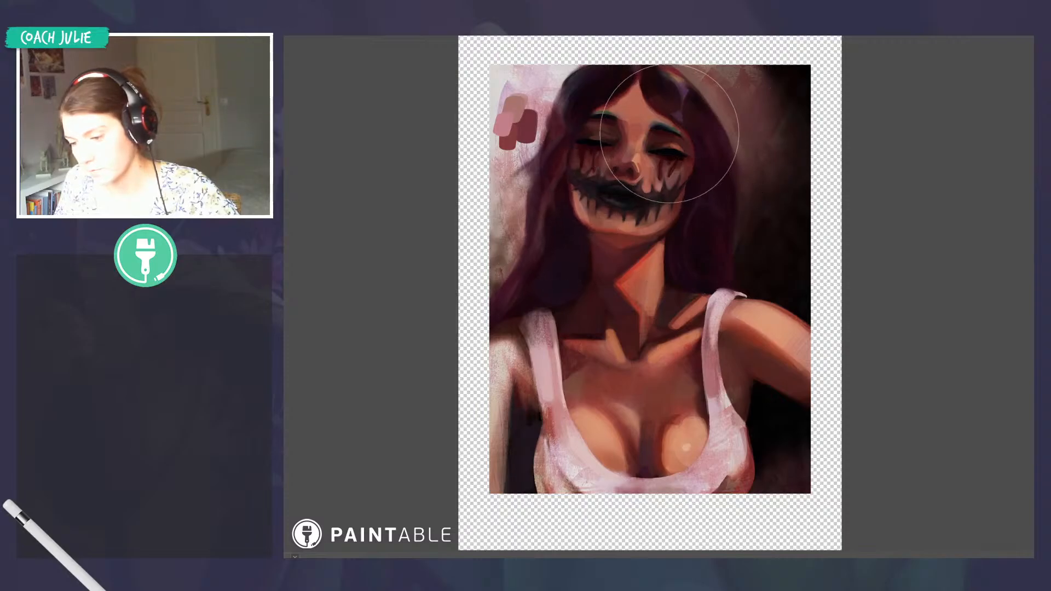
Nudge the nose, eye area and dark lips with smaller Liquify warps to correct the facial alignment
{"action": "mouse_move", "coordinate": [635, 152]}
{"action": "left_mouse_down"}
{"action": "mouse_move", "coordinate": [607, 151]}
{"action": "mouse_move", "coordinate": [611, 134]}
{"action": "left_mouse_up"}
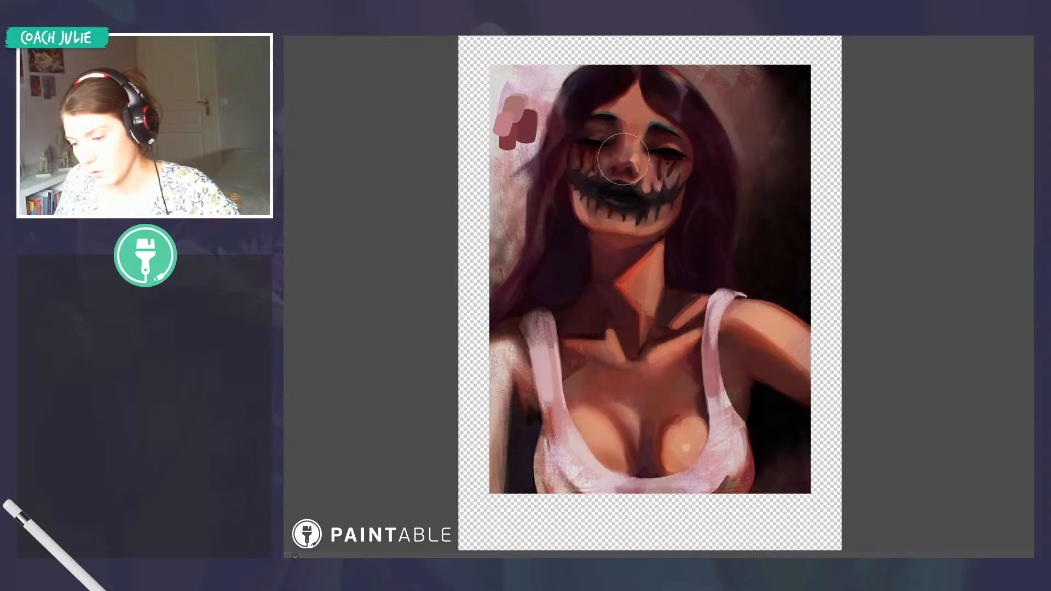
{"action": "mouse_move", "coordinate": [624, 159]}
{"action": "left_mouse_down"}
{"action": "mouse_move", "coordinate": [668, 171]}
{"action": "mouse_move", "coordinate": [635, 173]}
{"action": "left_mouse_up"}
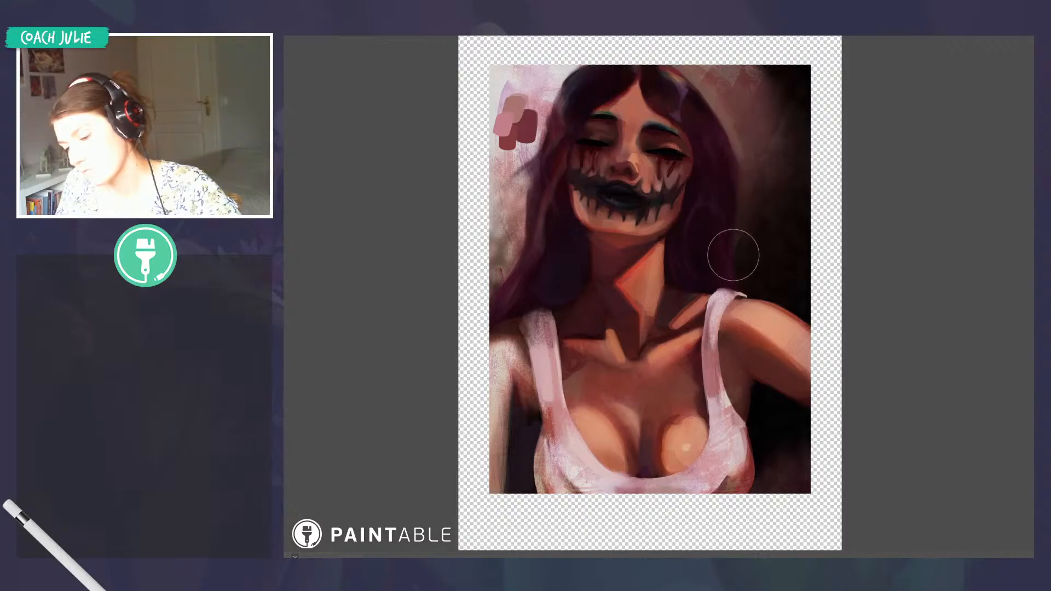
{"action": "left_click_drag", "start_coordinate": [574, 184], "coordinate": [616, 191]}
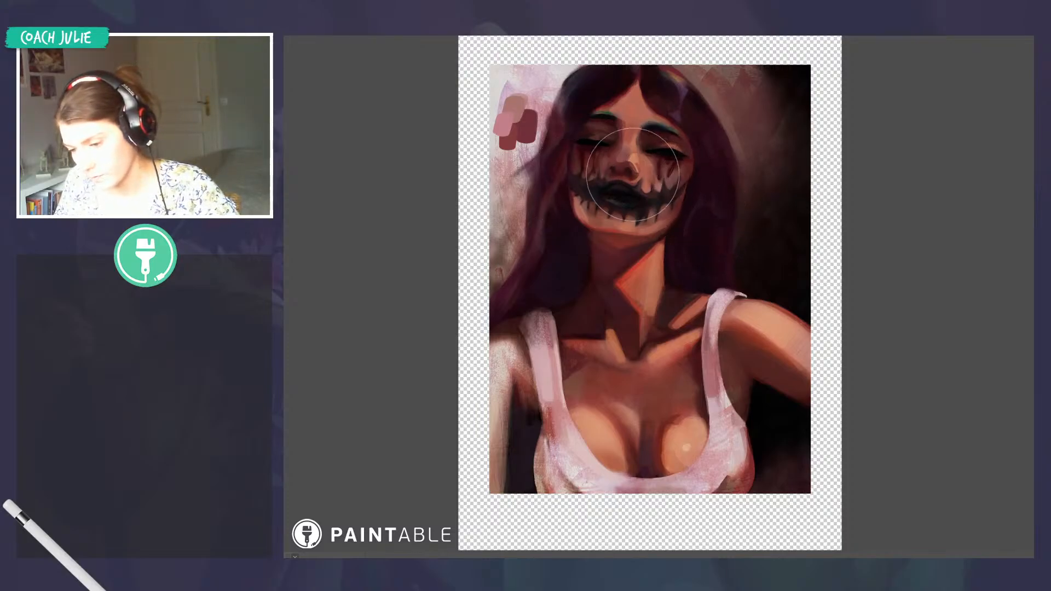
{"action": "mouse_move", "coordinate": [637, 170]}
{"action": "left_mouse_down"}
{"action": "mouse_move", "coordinate": [616, 171]}
{"action": "mouse_move", "coordinate": [633, 177]}
{"action": "mouse_move", "coordinate": [636, 164]}
{"action": "mouse_move", "coordinate": [626, 173]}
{"action": "left_mouse_up"}
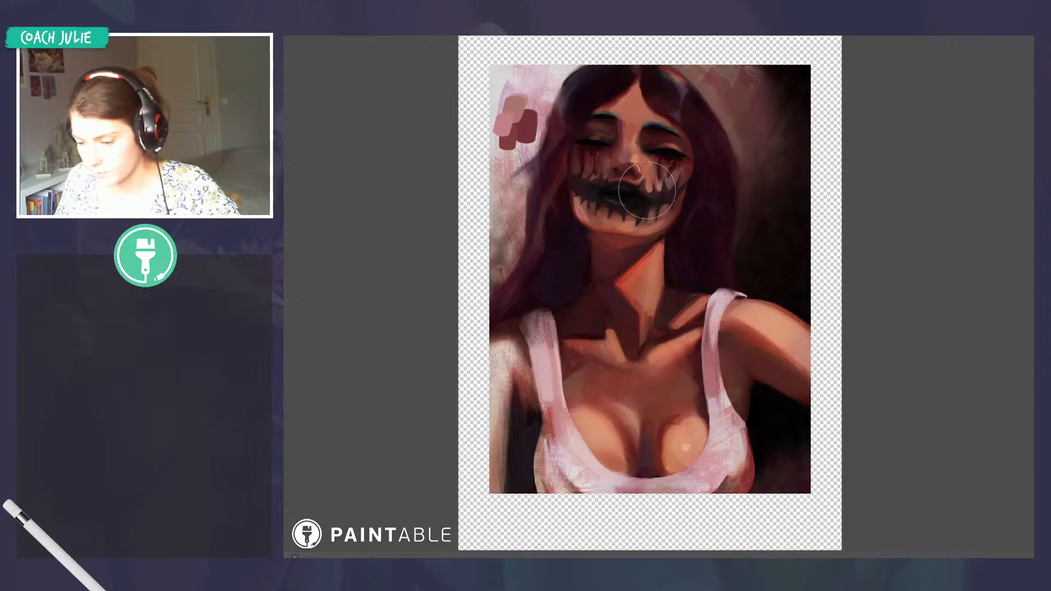
Push the hair and the top of the head upward and outward in Liquify, and apply the warp
{"action": "left_click_drag", "start_coordinate": [674, 108], "coordinate": [736, 112]}
{"action": "left_click_drag", "start_coordinate": [716, 69], "coordinate": [721, 65]}
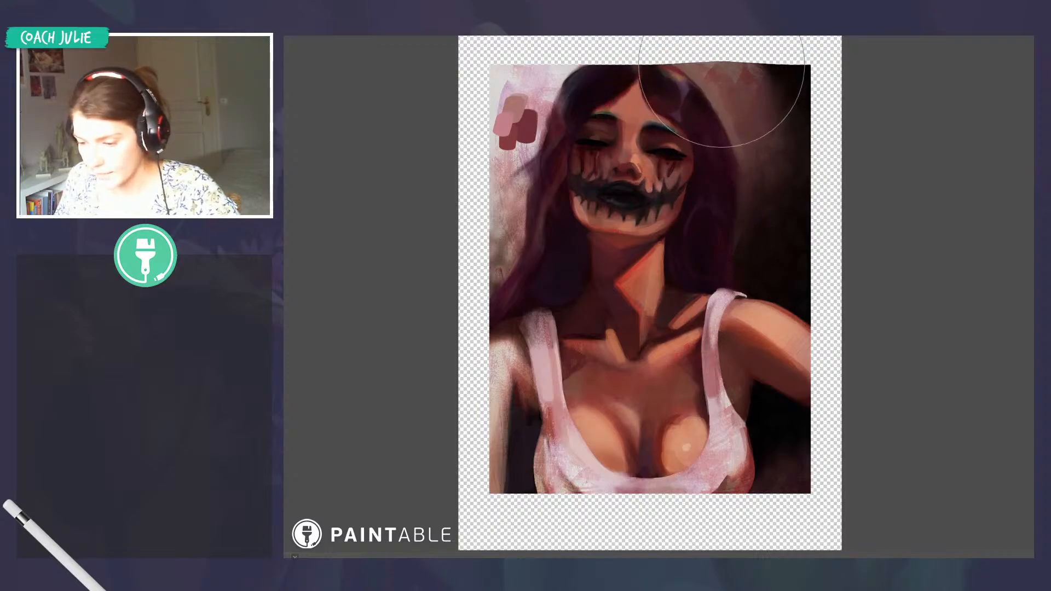
{"action": "left_click_drag", "start_coordinate": [734, 119], "coordinate": [738, 117]}
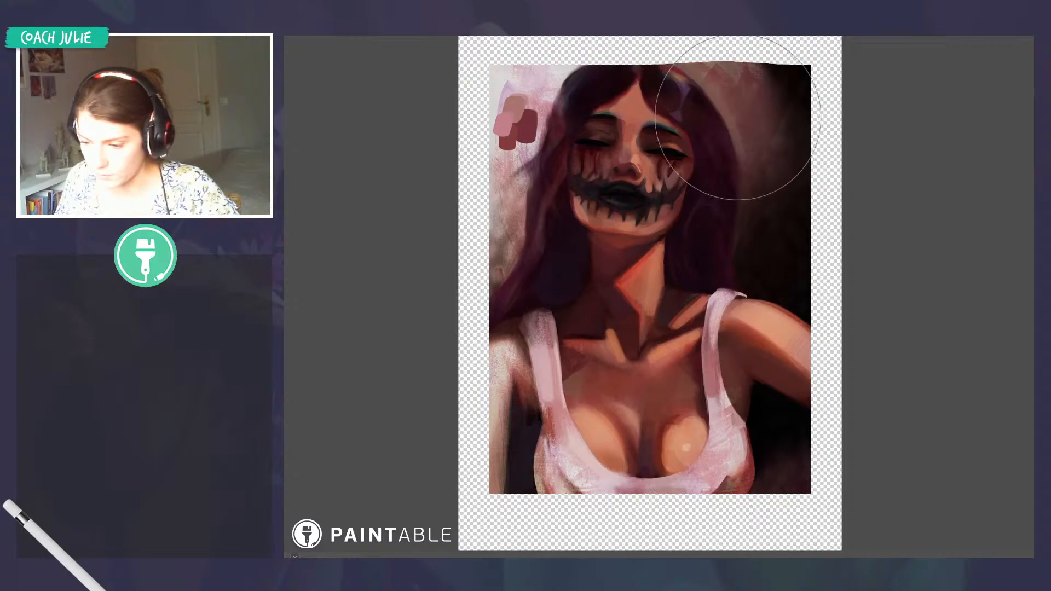
{"action": "left_click_drag", "start_coordinate": [692, 52], "coordinate": [695, 47]}
{"action": "left_click_drag", "start_coordinate": [562, 46], "coordinate": [565, 41]}
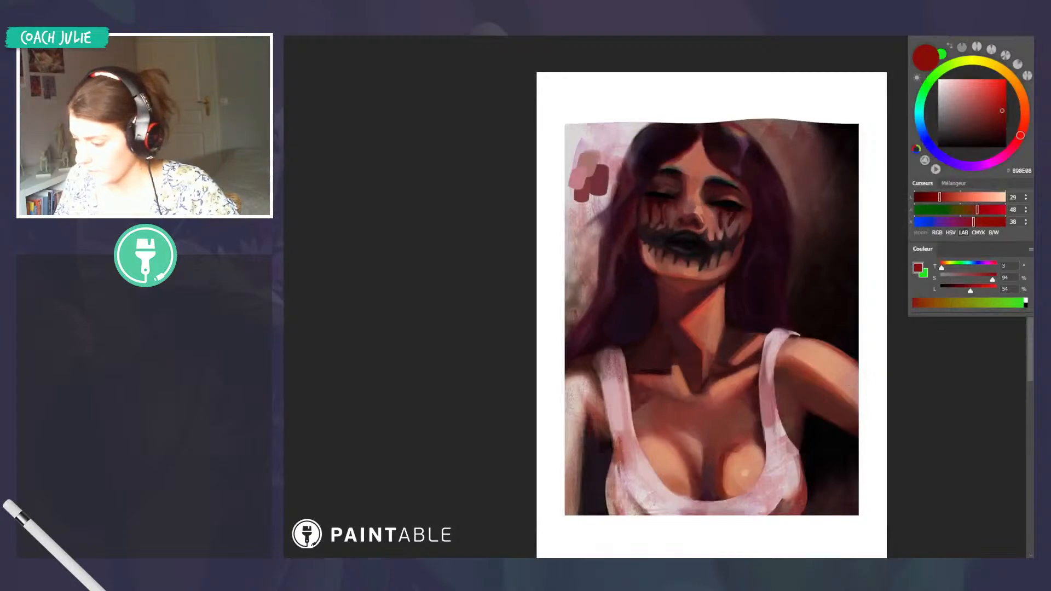
Compare the portrait with and without the Liquify changes and restore the painting's straight top edge
{"action": "key", "text": "ctrl+z"}
{"action": "key", "text": "ctrl+z"}
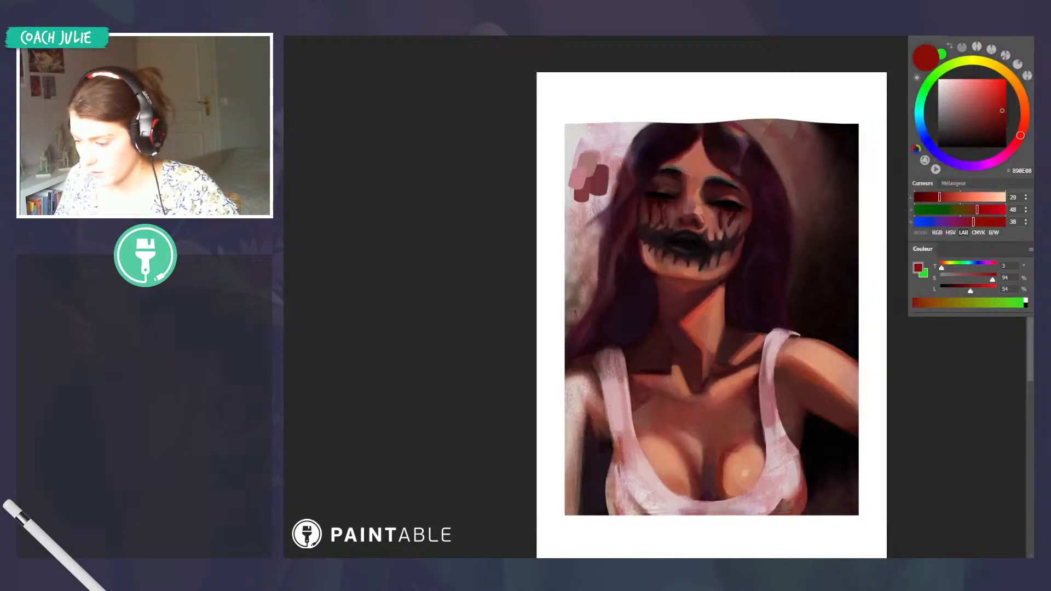
{"action": "key", "text": "ctrl+z"}
{"action": "key", "text": "ctrl+comma"}
{"action": "key", "text": "ctrl+comma"}
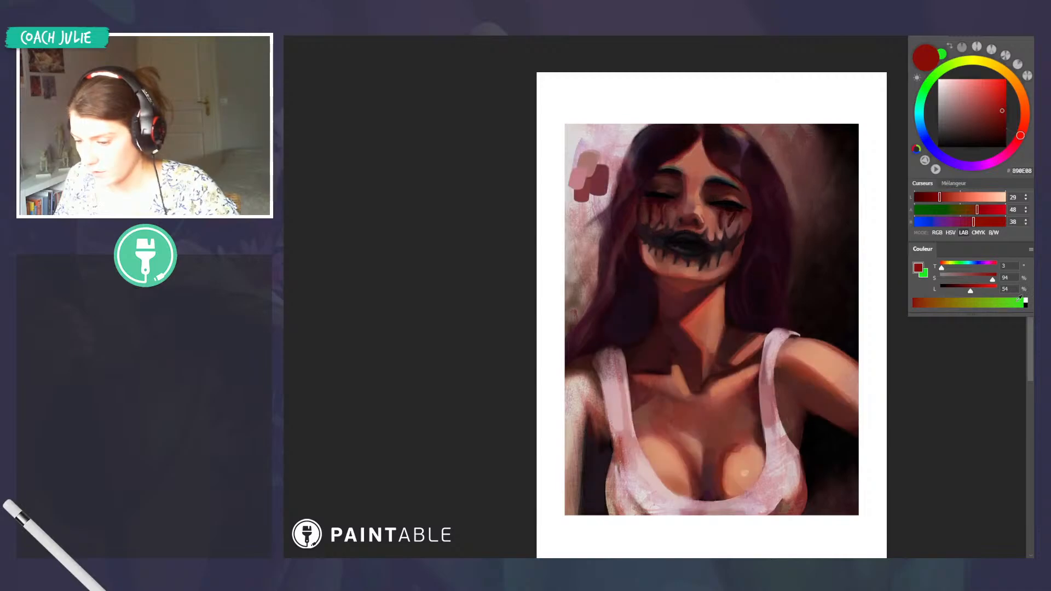
Flip the portrait horizontally to check its proportions
{"action": "scroll", "coordinate": [780, 282], "scroll_direction": "down", "scroll_amount": 5}
{"action": "key", "text": "ctrl+shift+h"}
{"action": "scroll", "coordinate": [760, 293], "scroll_direction": "up", "scroll_amount": 3}
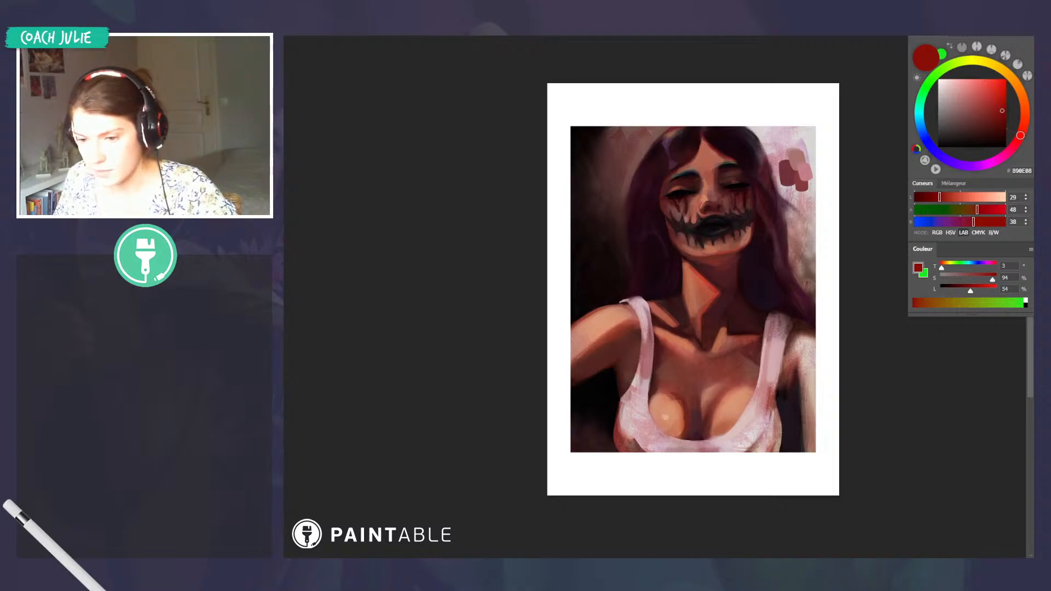
Liquify the flipped portrait, raising the top of the hair and refining the face and jaw, and apply the result
{"action": "left_click", "coordinate": [391, 6]}
{"action": "left_click", "coordinate": [421, 84]}
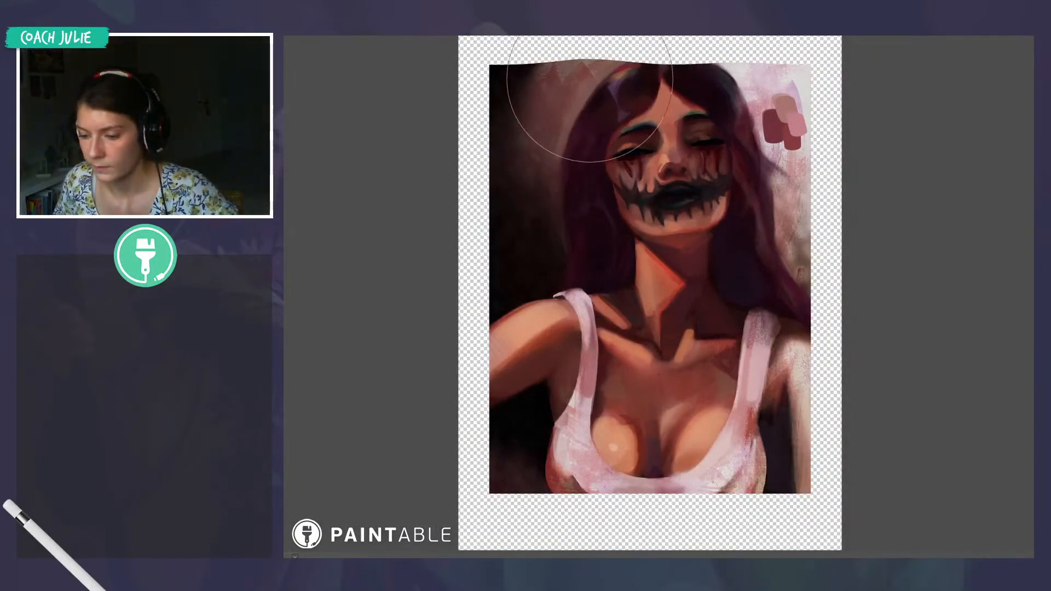
{"action": "left_click_drag", "start_coordinate": [577, 82], "coordinate": [598, 62]}
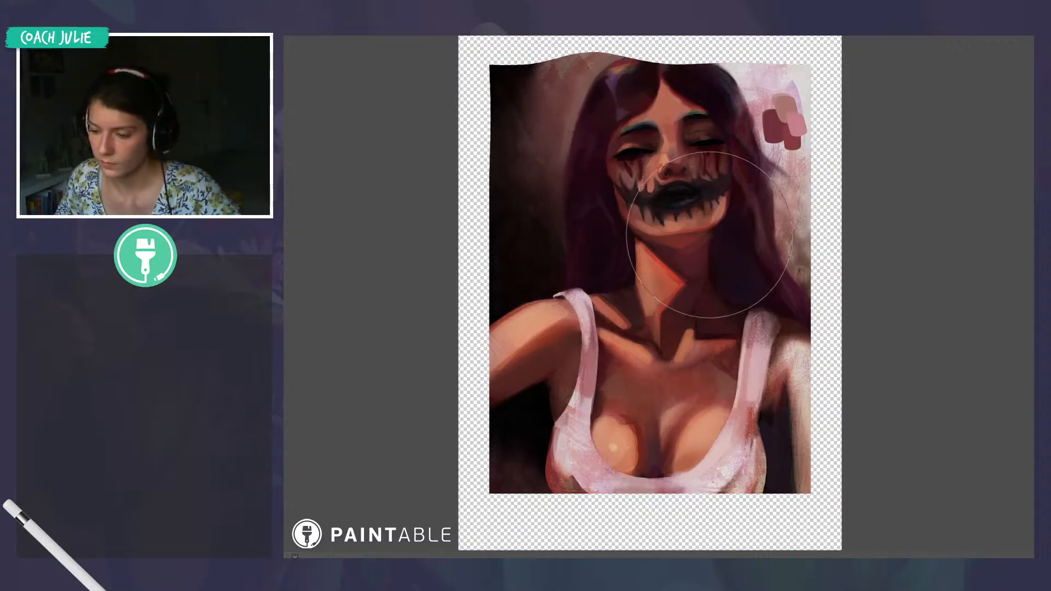
{"action": "left_click_drag", "start_coordinate": [631, 148], "coordinate": [528, 157]}
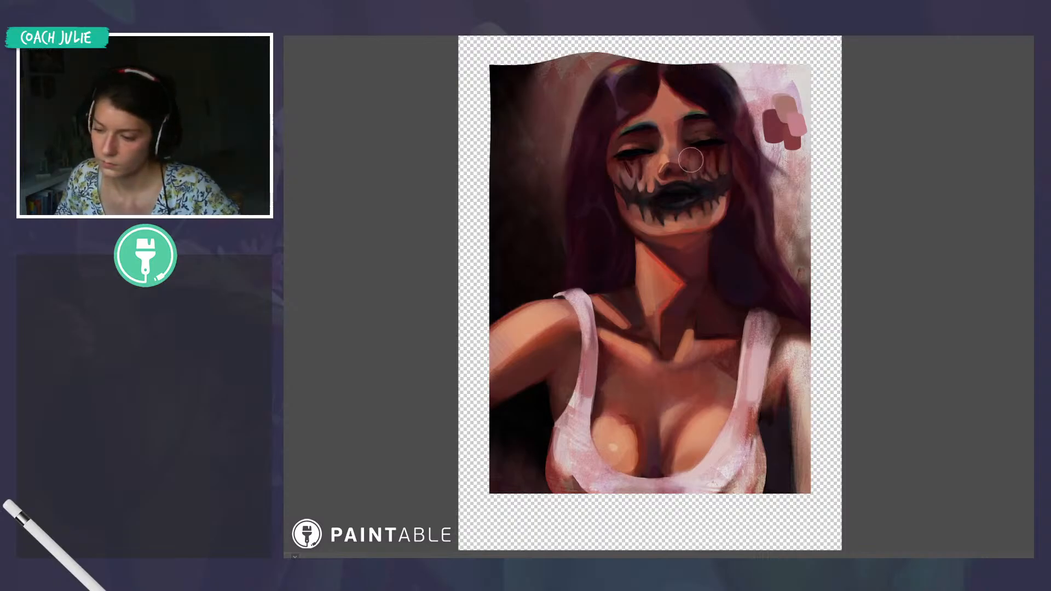
{"action": "left_click_drag", "start_coordinate": [717, 220], "coordinate": [766, 245]}
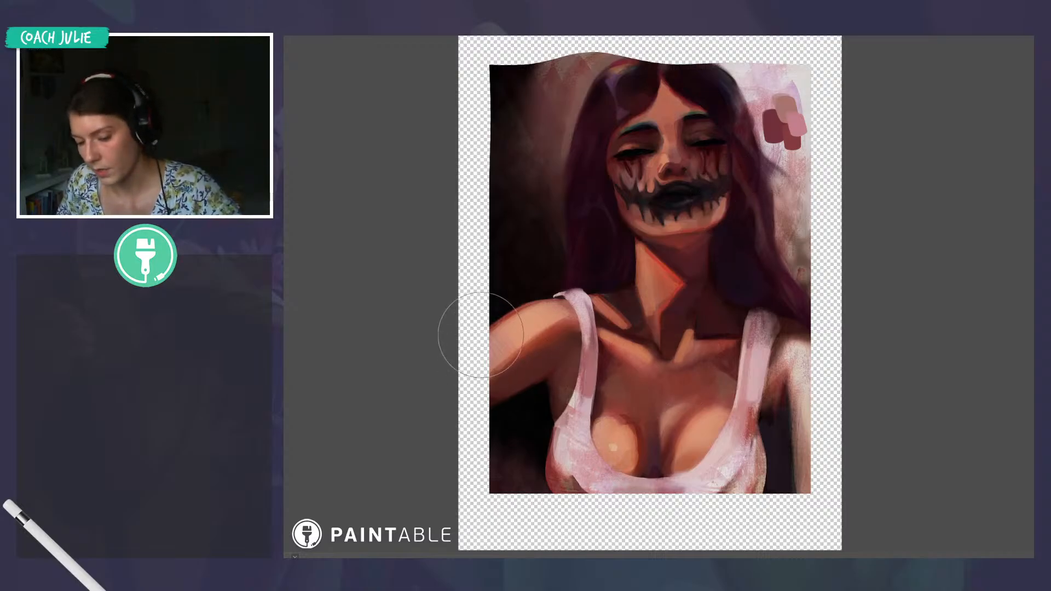
{"action": "key", "text": "Return"}
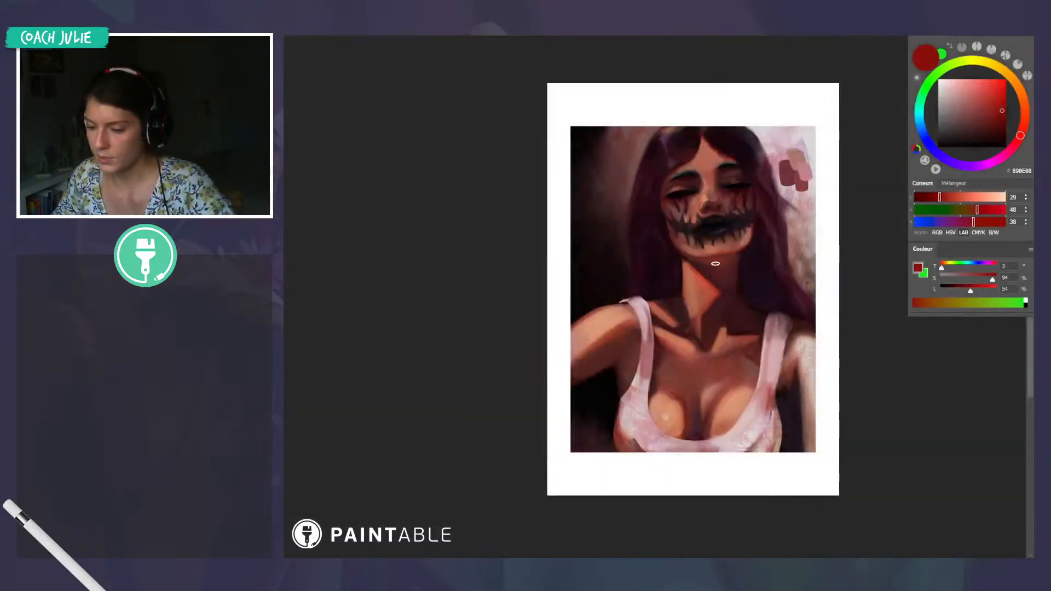
Sample the dark lip colour and shift it to a dark teal green with hue 162, saturation 41% and lightness 19%
{"action": "scroll", "coordinate": [715, 268], "scroll_direction": "up", "scroll_amount": 1}
{"action": "scroll", "coordinate": [715, 277], "scroll_direction": "up", "scroll_amount": 2}
{"action": "scroll", "coordinate": [703, 291], "scroll_direction": "up", "scroll_amount": 1}
{"action": "scroll", "coordinate": [703, 291], "scroll_direction": "up", "scroll_amount": 2}
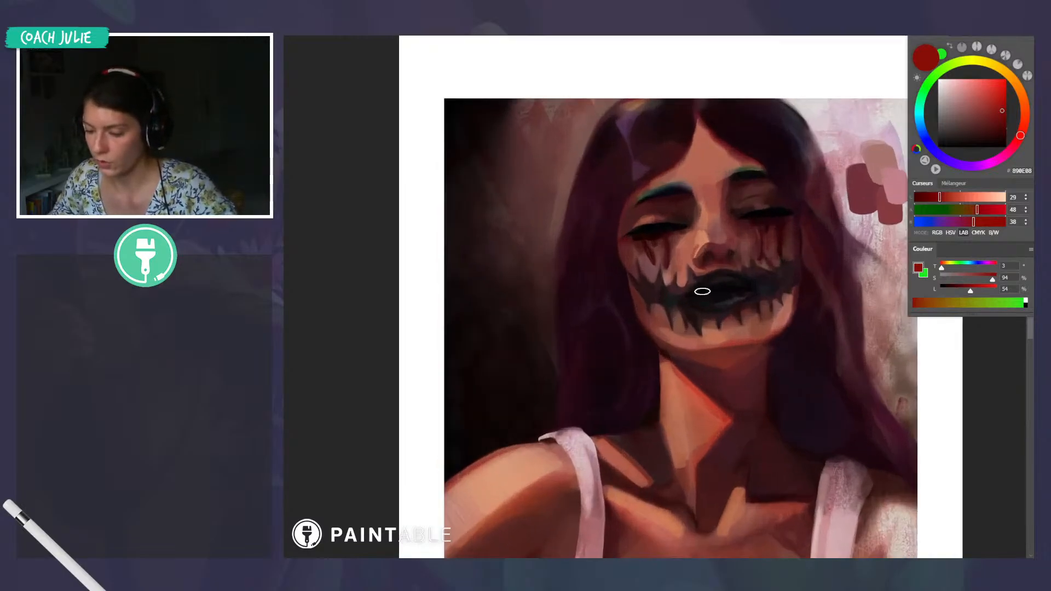
{"action": "left_click", "coordinate": [748, 295], "text": "alt"}
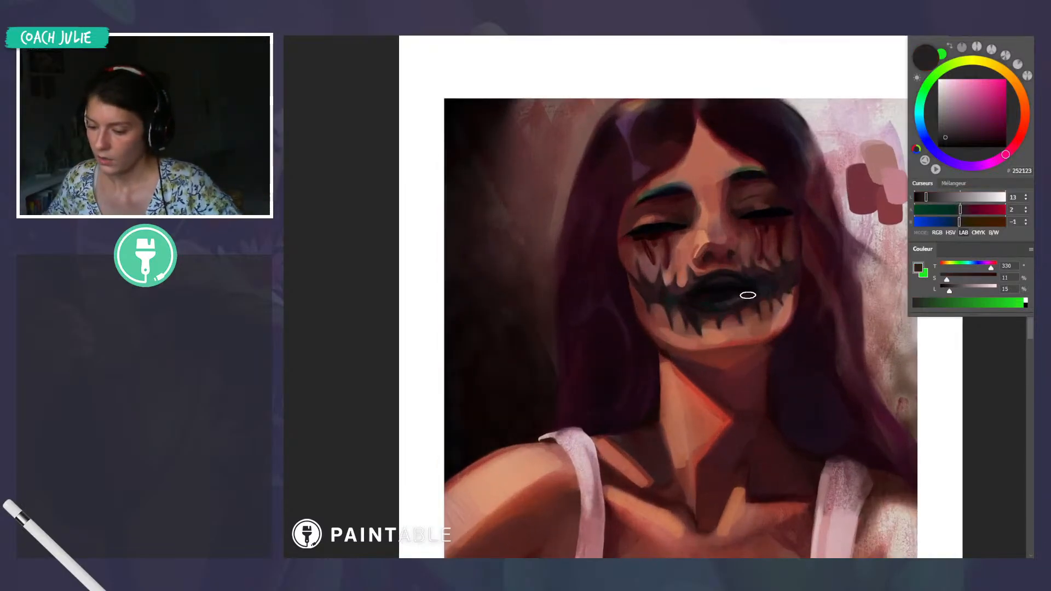
{"action": "scroll", "coordinate": [748, 295], "scroll_direction": "down", "scroll_amount": 4}
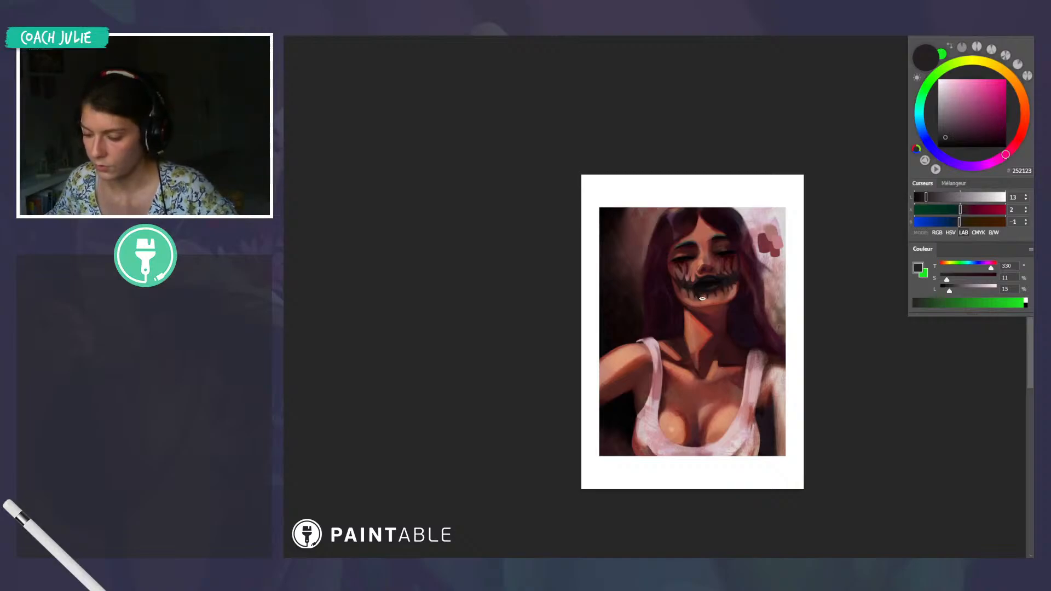
{"action": "scroll", "coordinate": [703, 298], "scroll_direction": "up", "scroll_amount": 3}
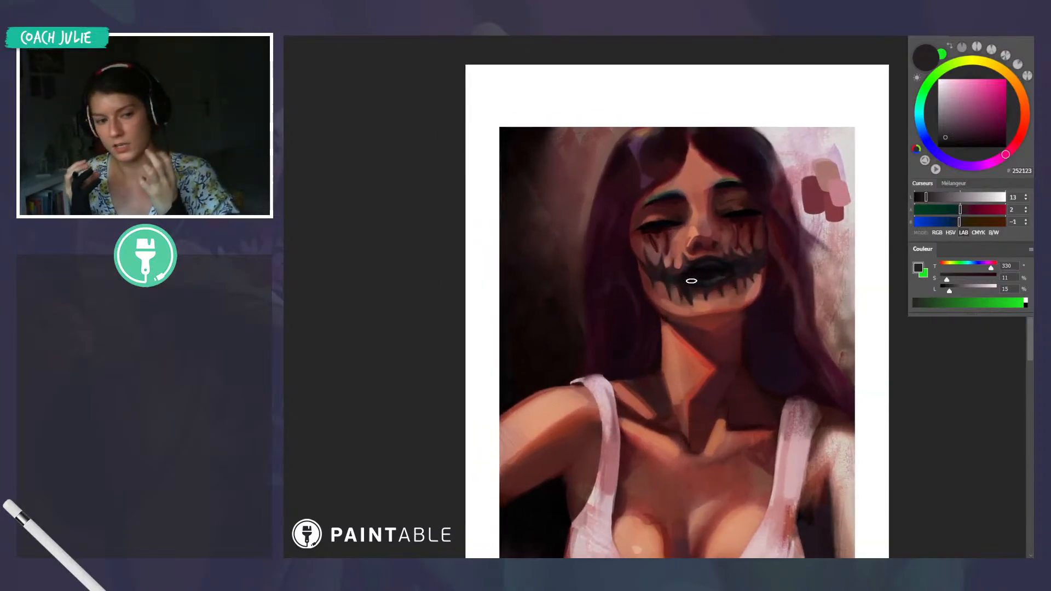
{"action": "left_click", "coordinate": [715, 303], "text": "alt"}
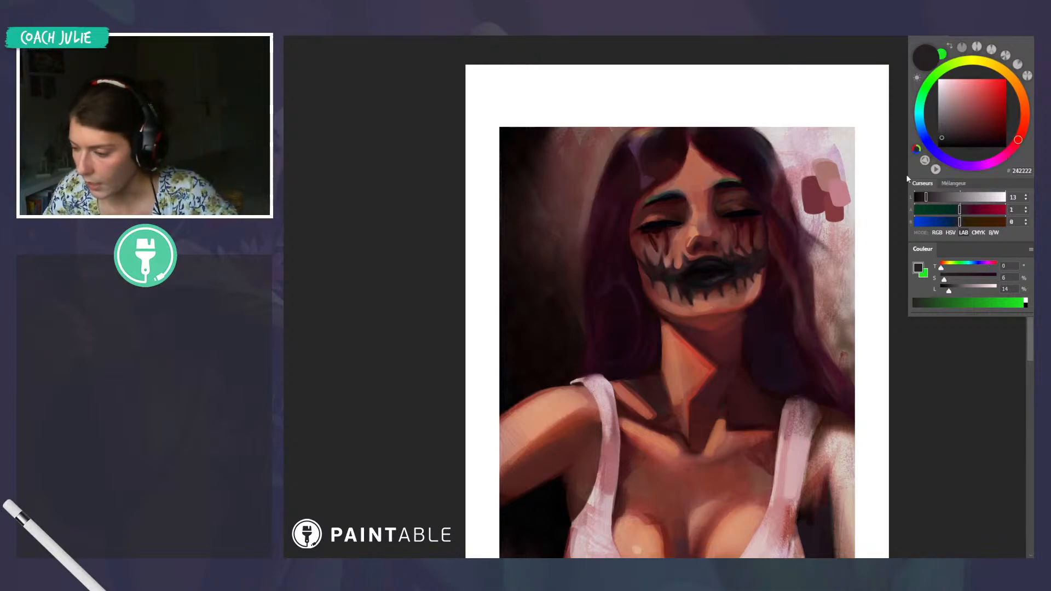
{"action": "left_click_drag", "start_coordinate": [921, 100], "coordinate": [920, 105]}
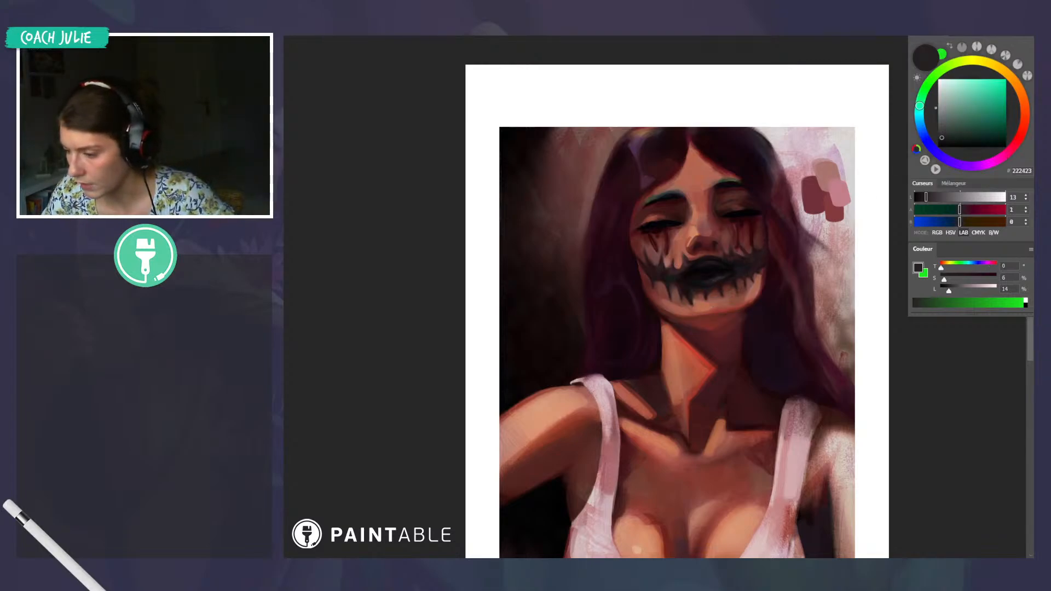
{"action": "left_click_drag", "start_coordinate": [968, 135], "coordinate": [966, 134]}
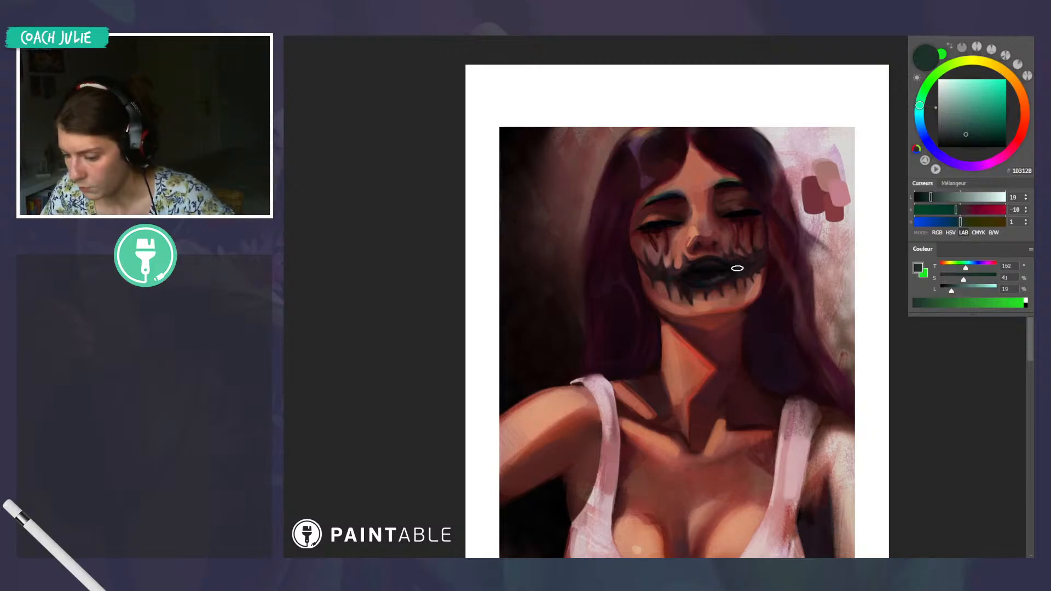
Paint the dark teal onto the lips, add a small grey highlight, and refine the lips with sampled dark green
{"action": "left_click_drag", "start_coordinate": [700, 280], "coordinate": [718, 279]}
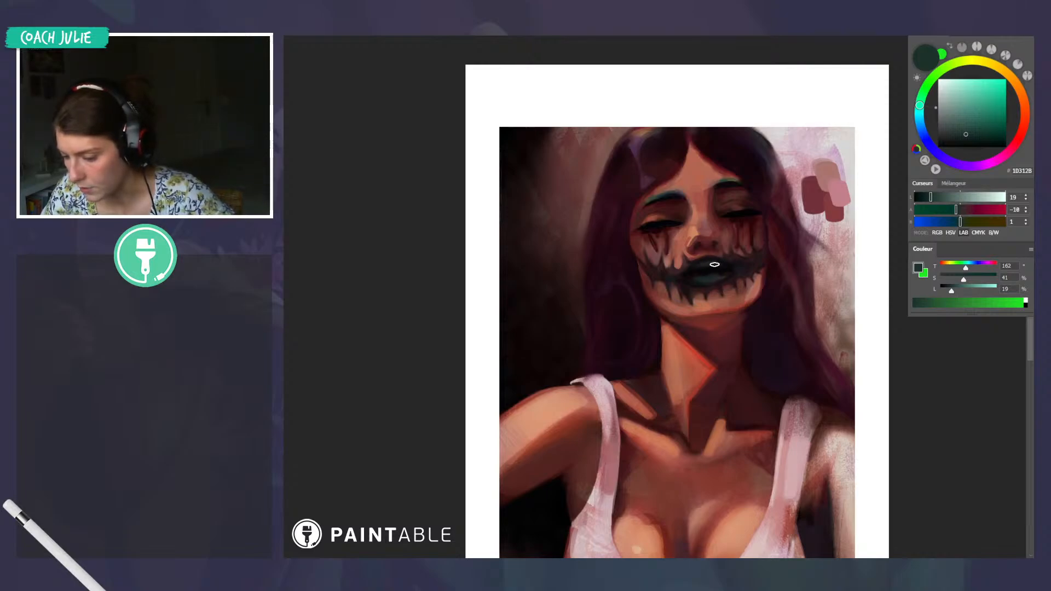
{"action": "left_click", "coordinate": [952, 115]}
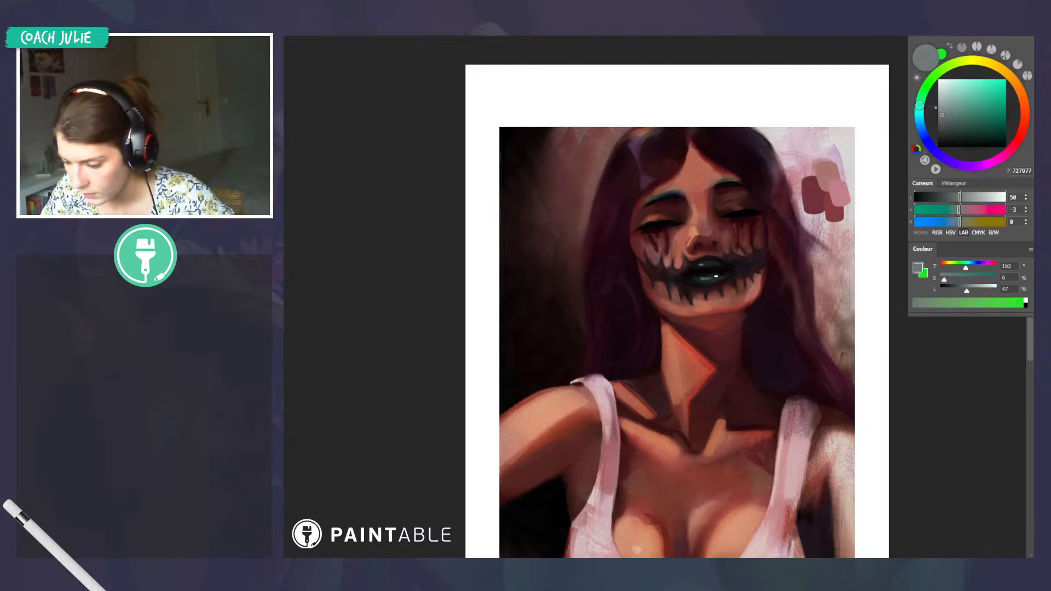
{"action": "left_click", "coordinate": [707, 281], "text": "alt"}
{"action": "left_click", "coordinate": [708, 277], "text": "alt"}
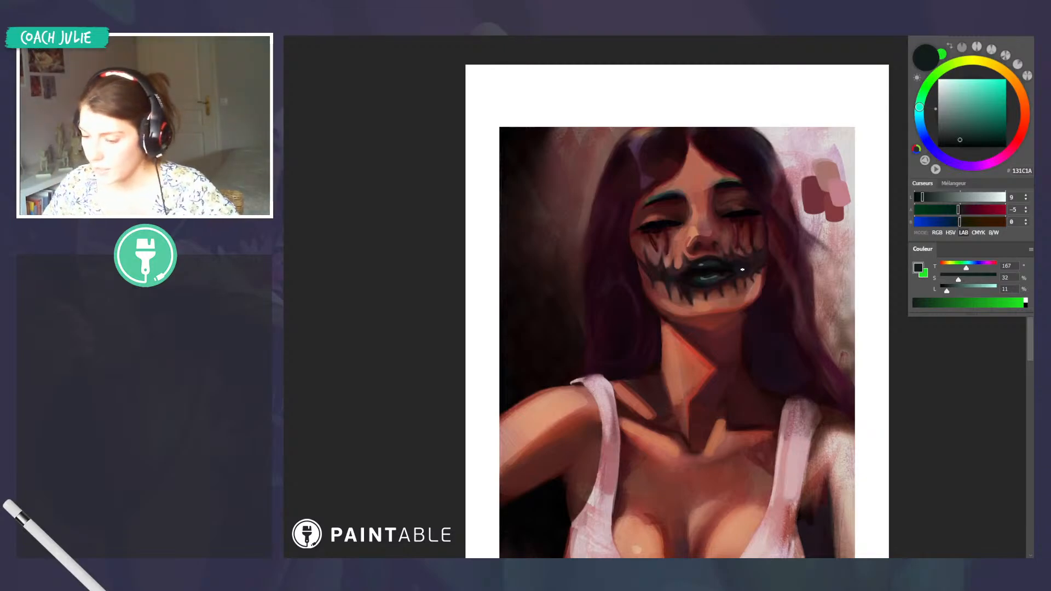
Refine the mouth corner with sampled black and the nostrils and base of the nose with sampled skin reds
{"action": "left_click", "coordinate": [688, 274], "text": "alt"}
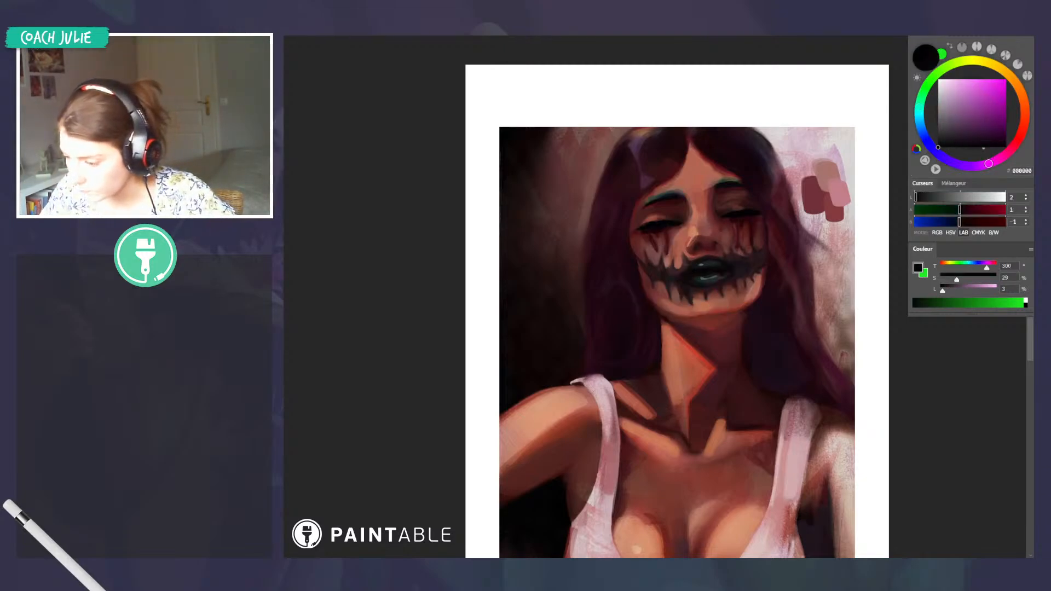
{"action": "left_click", "coordinate": [686, 281], "text": "alt"}
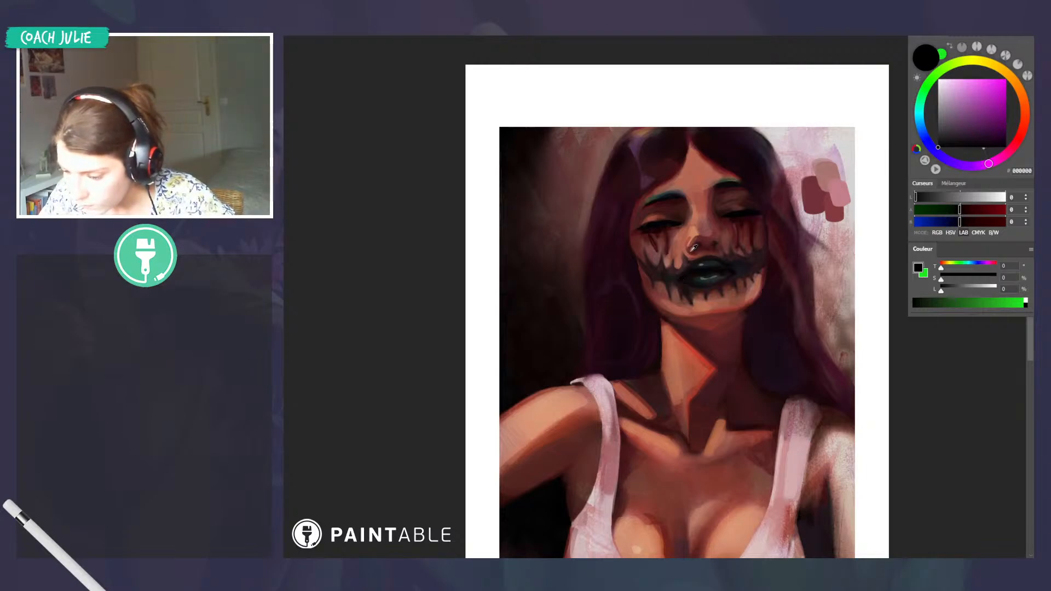
{"action": "left_click", "coordinate": [688, 249], "text": "alt"}
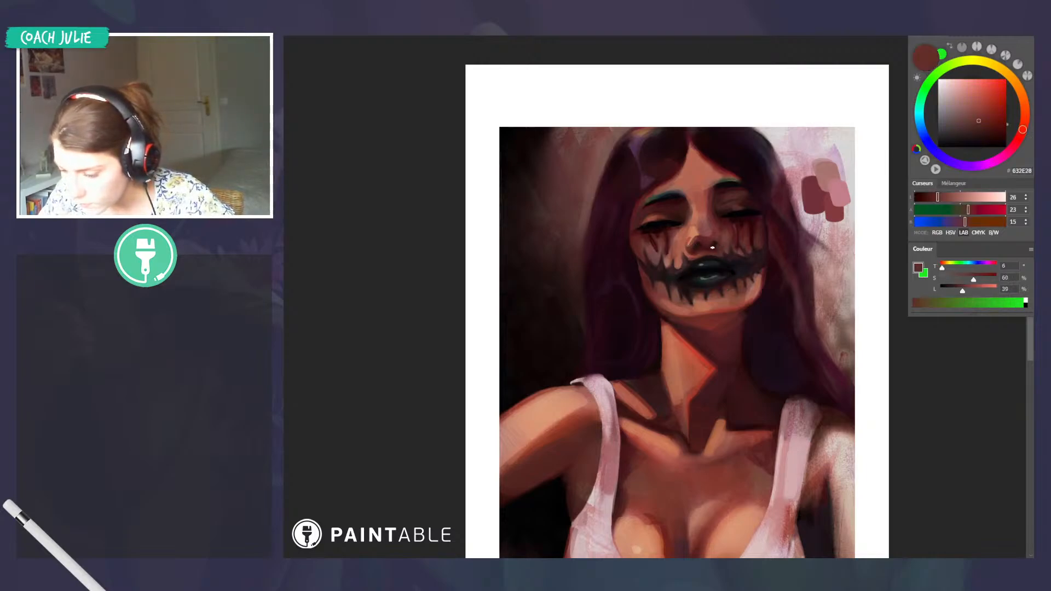
{"action": "left_click", "coordinate": [709, 252], "text": "alt"}
{"action": "left_click", "coordinate": [689, 254], "text": "alt"}
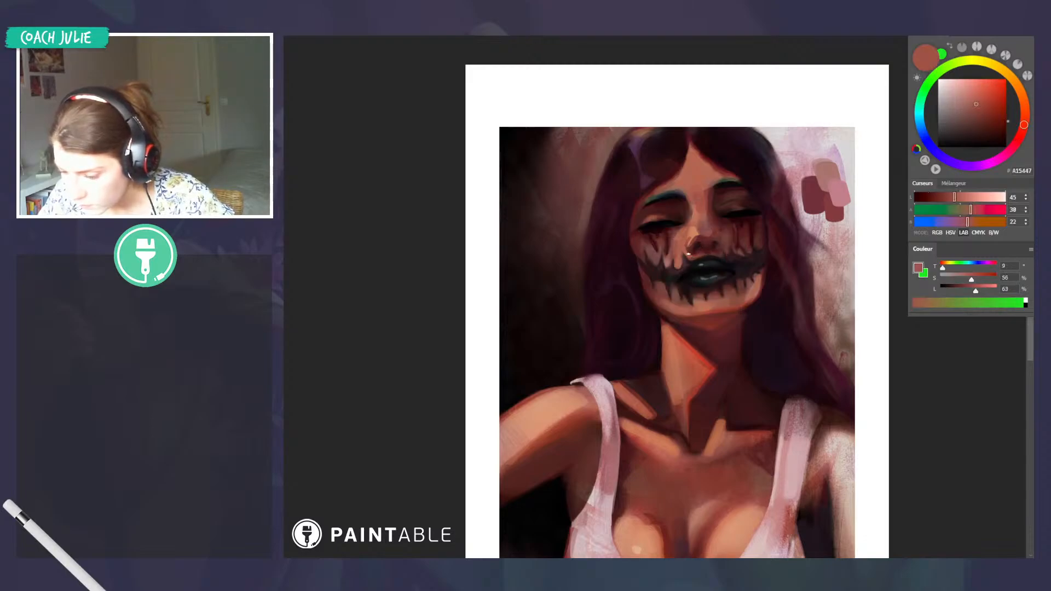
{"action": "left_click", "coordinate": [722, 249], "text": "alt"}
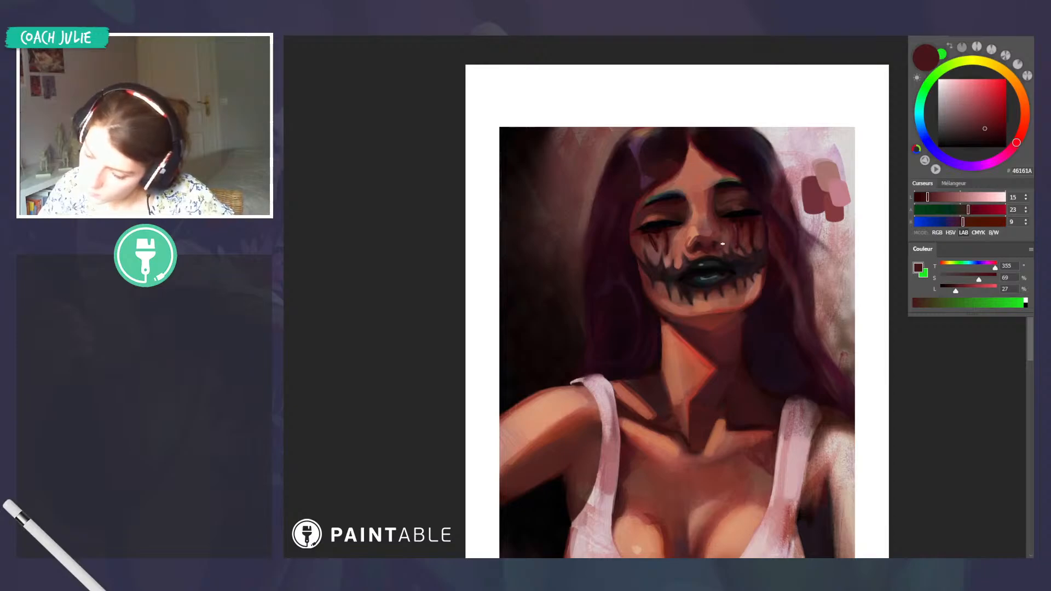
Refine the nose bridge and the areas around the inner eyes with sampled peach, brown and dark red tones
{"action": "left_click", "coordinate": [705, 233], "text": "alt"}
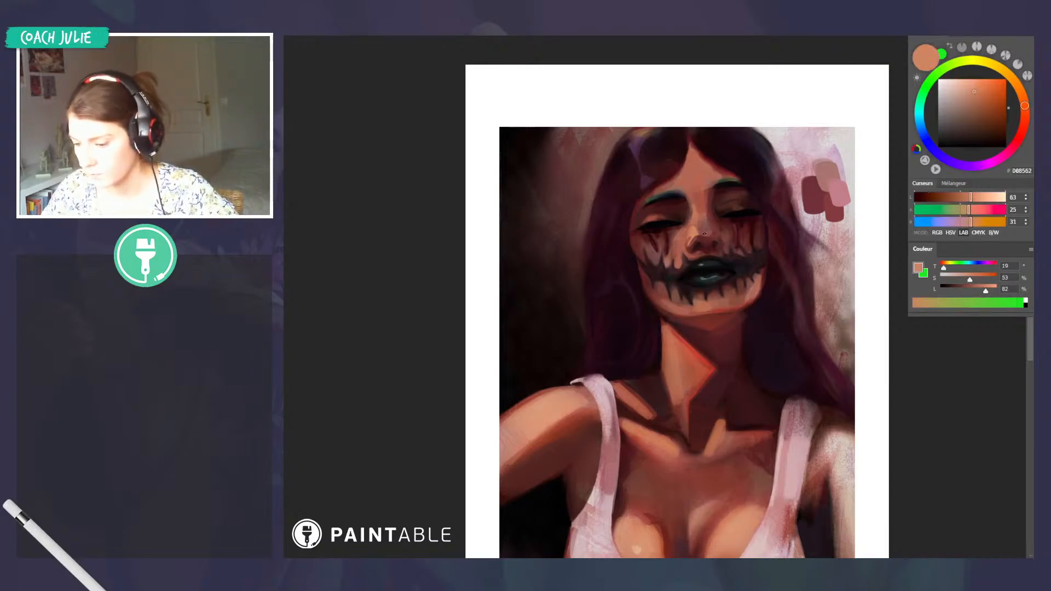
{"action": "left_click", "coordinate": [699, 230], "text": "alt"}
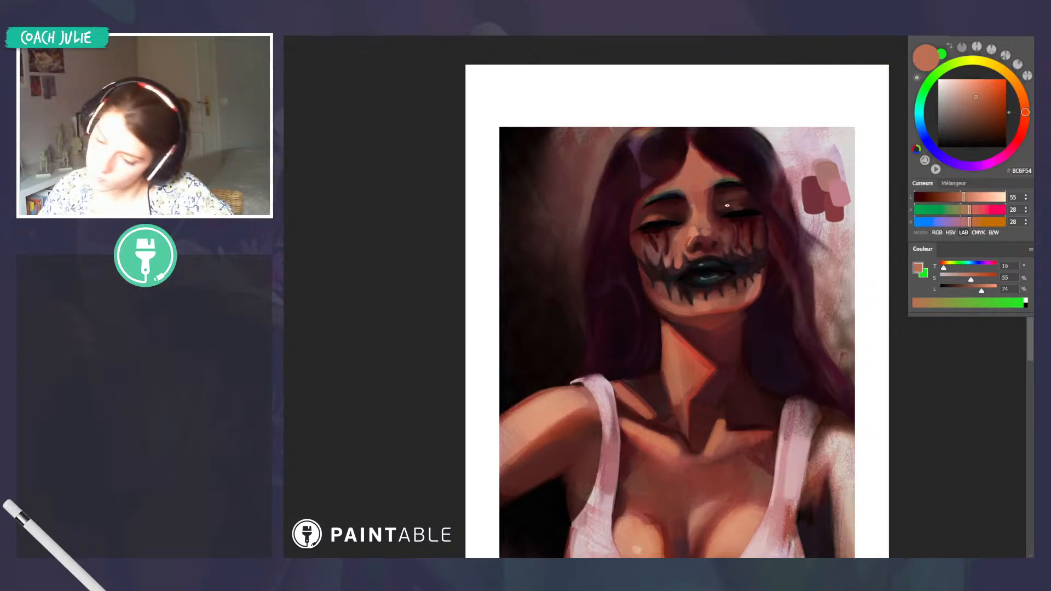
{"action": "left_click", "coordinate": [692, 211], "text": "alt"}
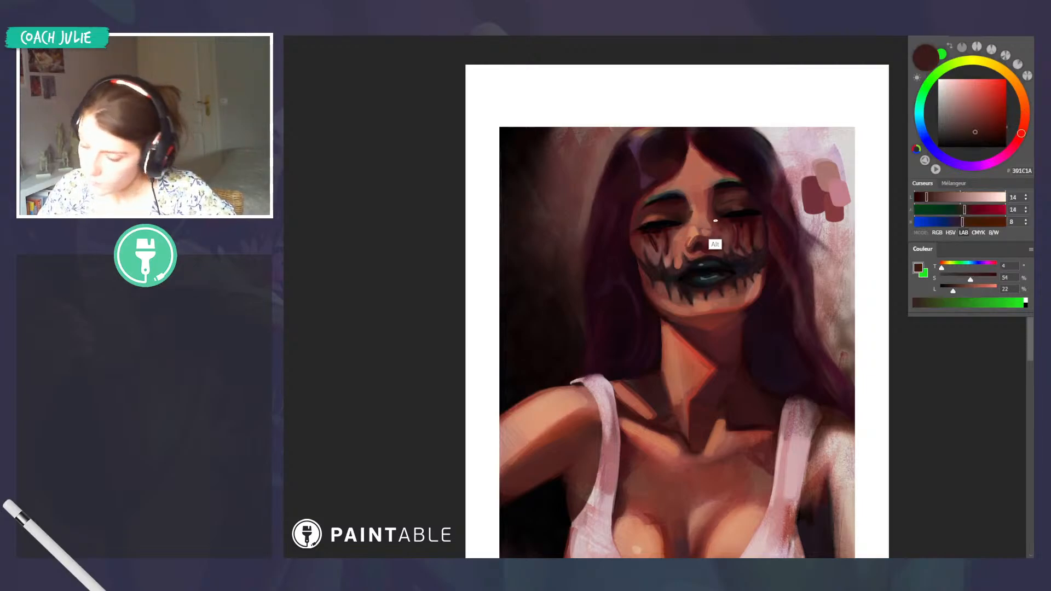
{"action": "left_click", "coordinate": [713, 218], "text": "alt"}
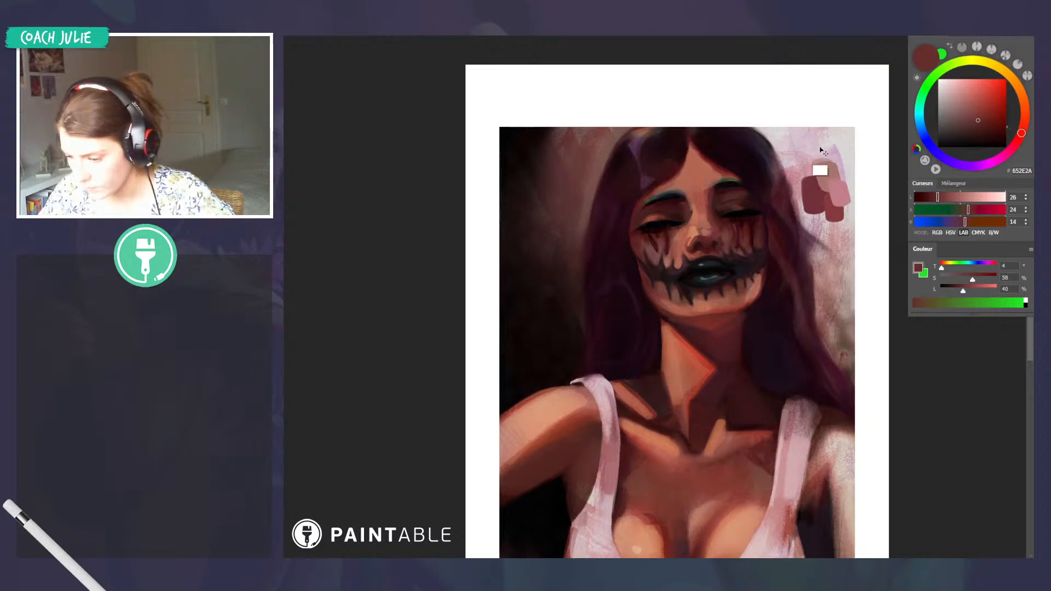
{"action": "left_click", "coordinate": [678, 202], "text": "alt"}
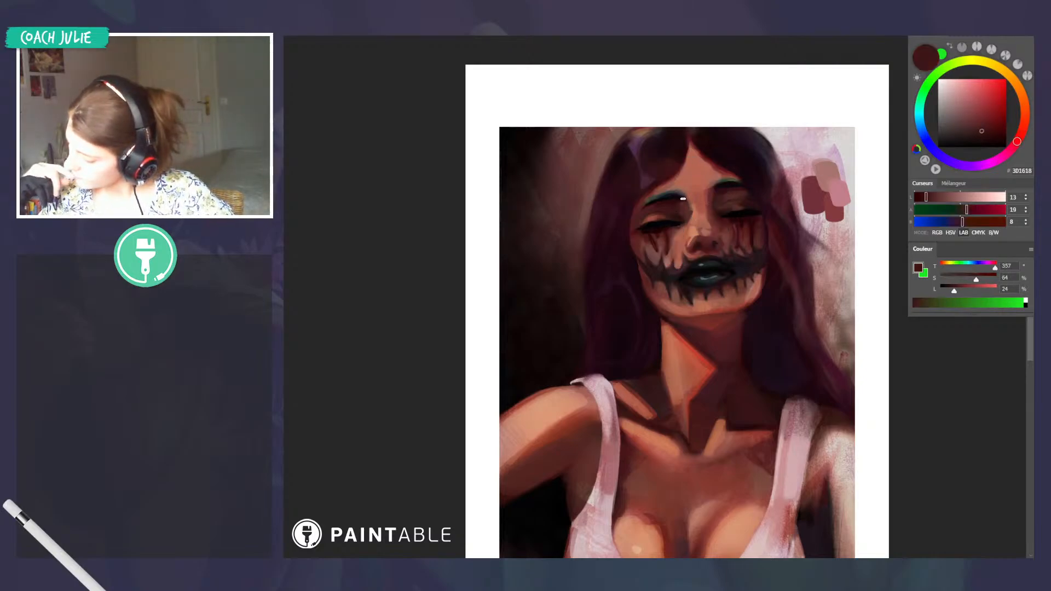
Refine the shadow under the chin and the dark hair beside the neck with sampled deep reds and purples
{"action": "left_click", "coordinate": [704, 325], "text": "alt"}
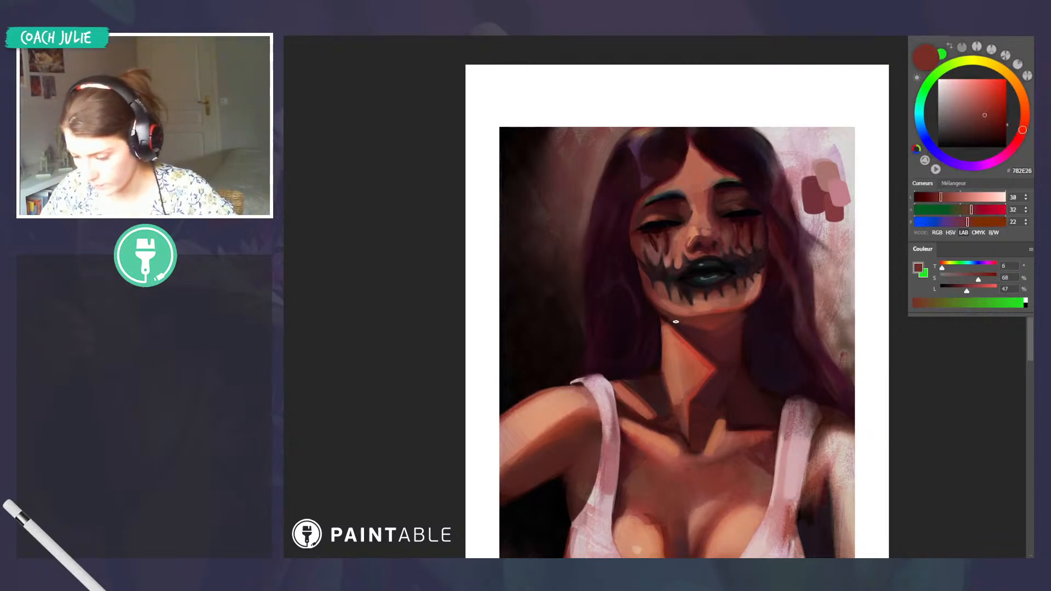
{"action": "left_click", "coordinate": [716, 335], "text": "alt"}
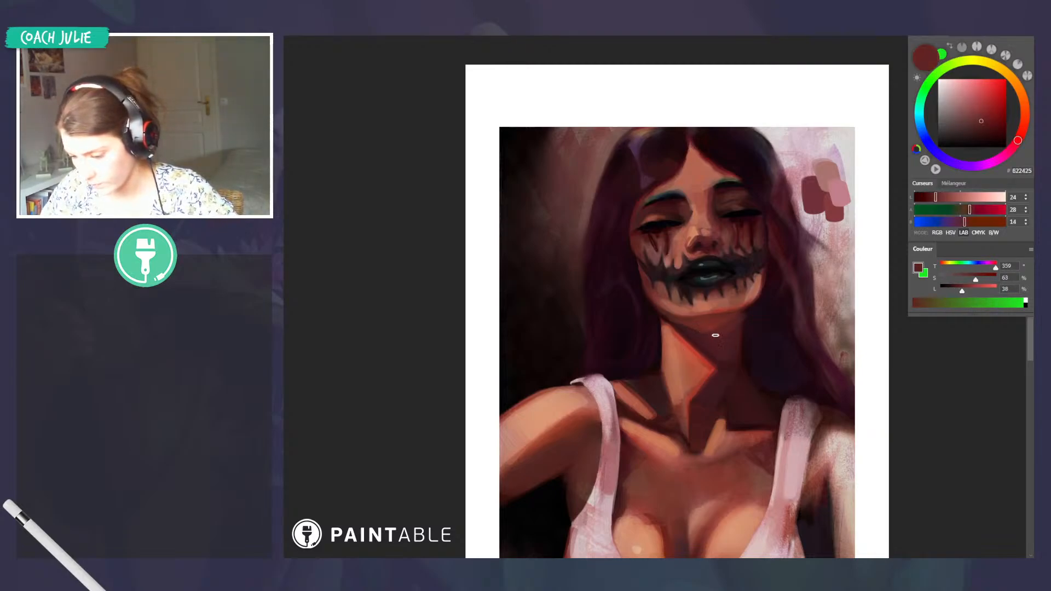
{"action": "left_click", "coordinate": [750, 342], "text": "alt"}
{"action": "scroll", "coordinate": [750, 368], "scroll_direction": "down", "scroll_amount": 5}
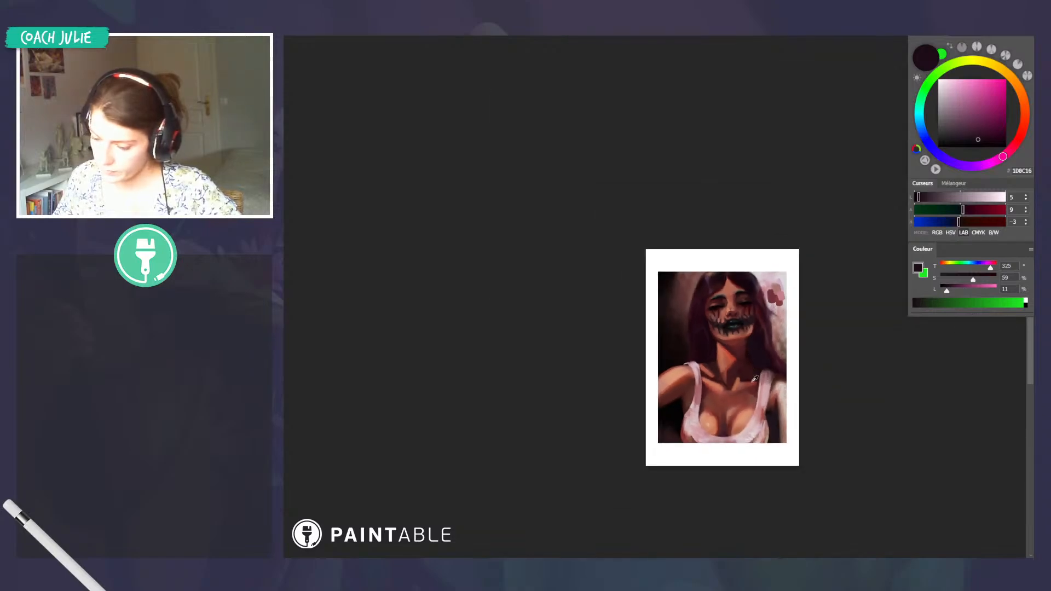
{"action": "scroll", "coordinate": [750, 373], "scroll_direction": "up", "scroll_amount": 3}
{"action": "scroll", "coordinate": [748, 379], "scroll_direction": "down", "scroll_amount": 2}
{"action": "scroll", "coordinate": [720, 378], "scroll_direction": "up", "scroll_amount": 1}
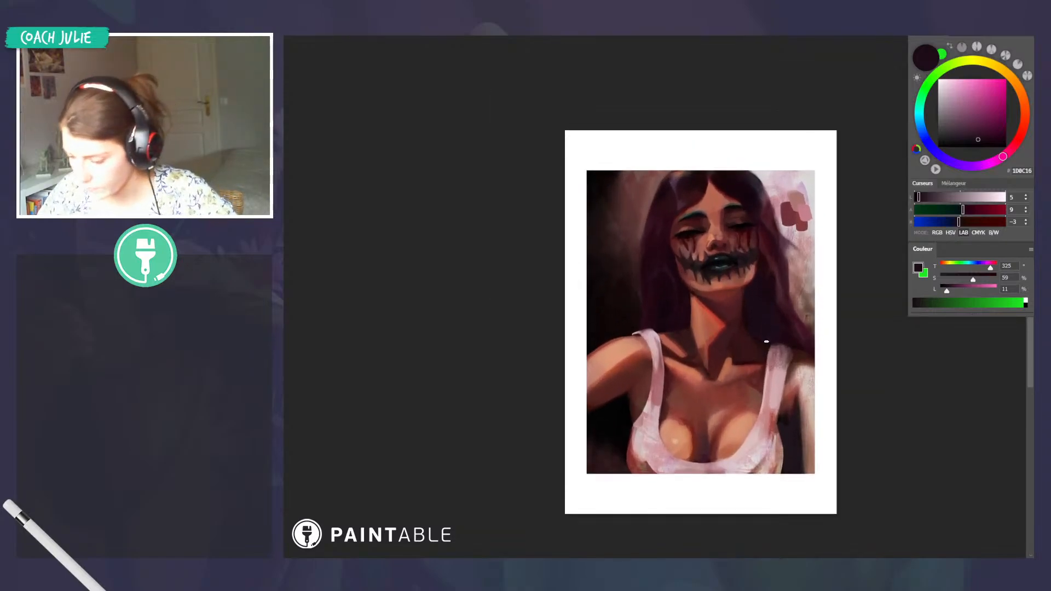
{"action": "left_click", "coordinate": [762, 342], "text": "alt"}
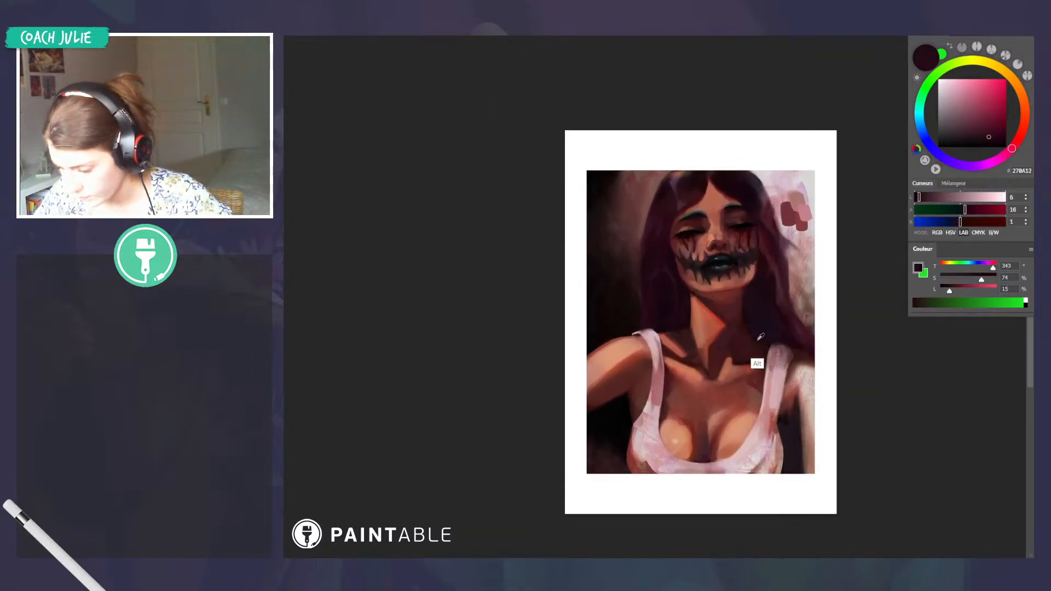
{"action": "left_click", "coordinate": [768, 362], "text": "alt"}
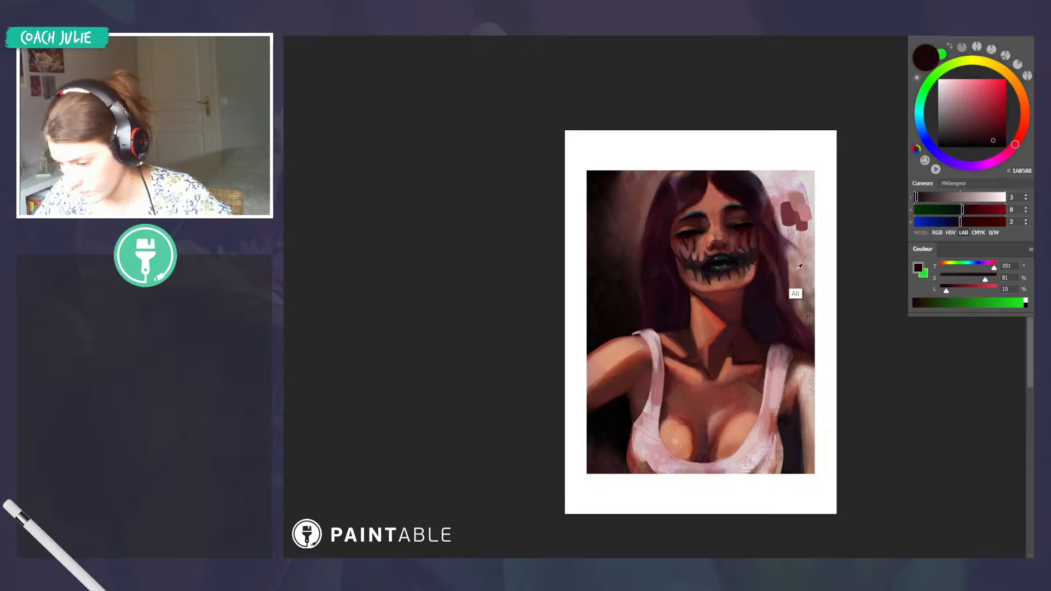
Sample the dusty pink of the background and paint over the leftover colour swatches beside the hair
{"action": "left_click", "coordinate": [788, 305], "text": "alt"}
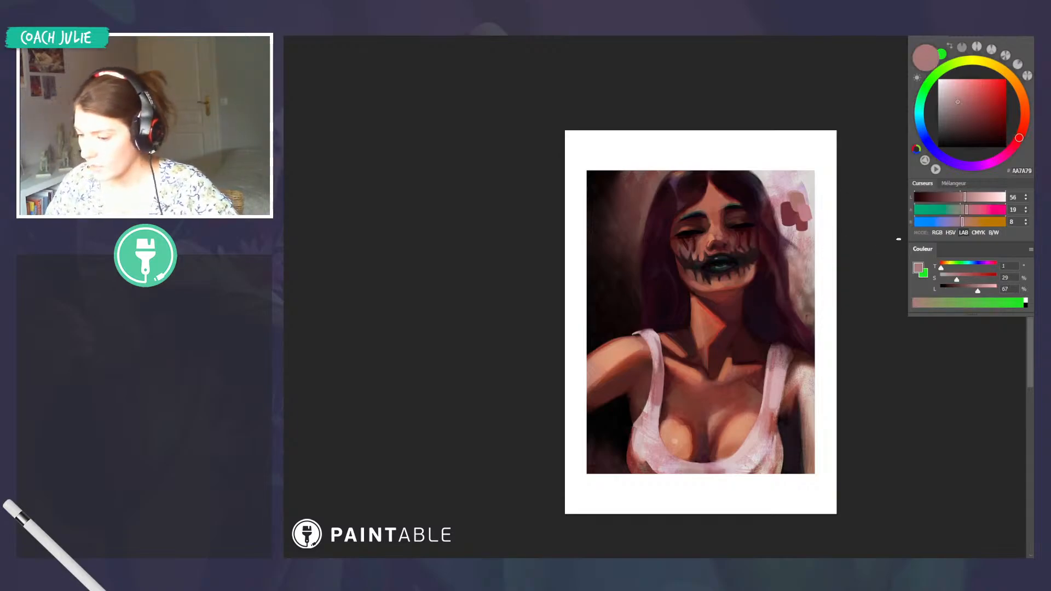
{"action": "mouse_move", "coordinate": [794, 206]}
{"action": "left_mouse_down"}
{"action": "mouse_move", "coordinate": [808, 224]}
{"action": "mouse_move", "coordinate": [801, 212]}
{"action": "mouse_move", "coordinate": [815, 193]}
{"action": "left_mouse_up"}
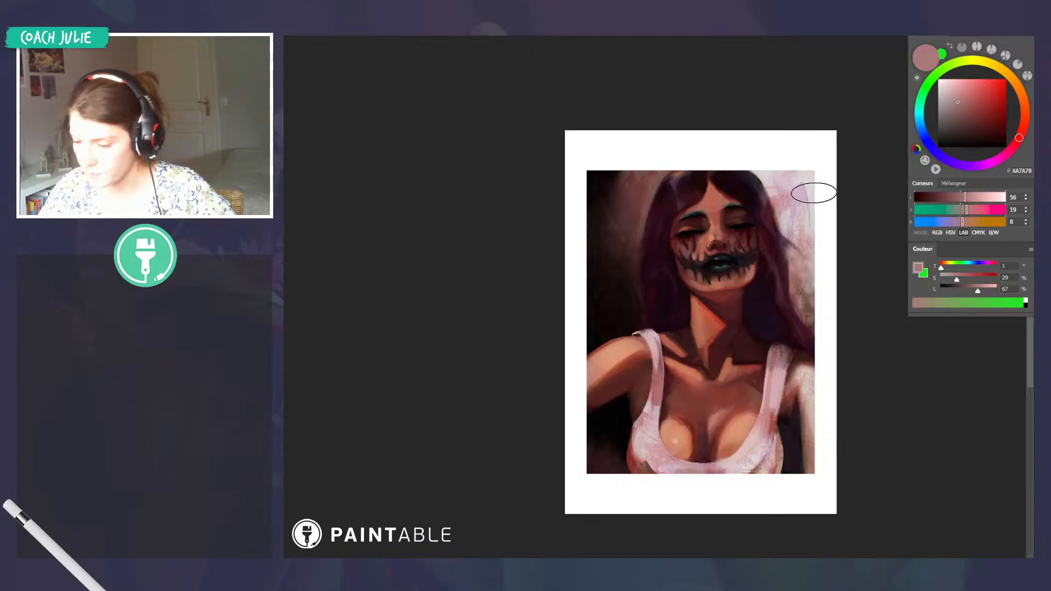
{"action": "scroll", "coordinate": [814, 193], "scroll_direction": "down", "scroll_amount": 5}
{"action": "scroll", "coordinate": [786, 312], "scroll_direction": "up", "scroll_amount": 3}
Touch up the shoulder on the picture's left with a smaller brush and a sampled orange skin tone
{"action": "key", "text": "bracketleft"}
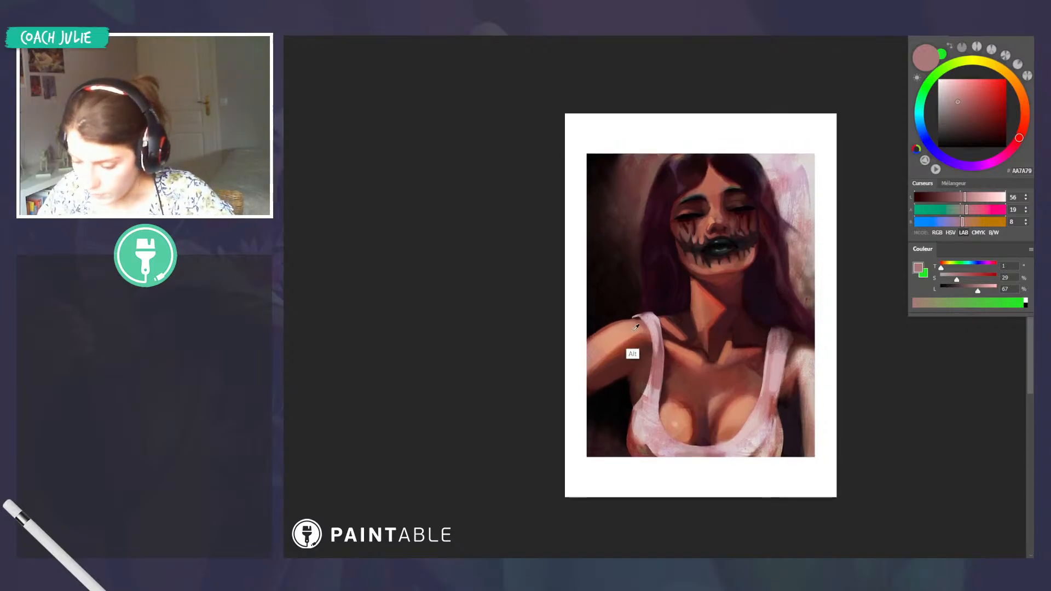
{"action": "left_click", "coordinate": [632, 354], "text": "alt"}
{"action": "left_click", "coordinate": [753, 353], "text": "alt"}
{"action": "key", "text": "r"}
{"action": "left_click_drag", "start_coordinate": [783, 325], "coordinate": [761, 214]}
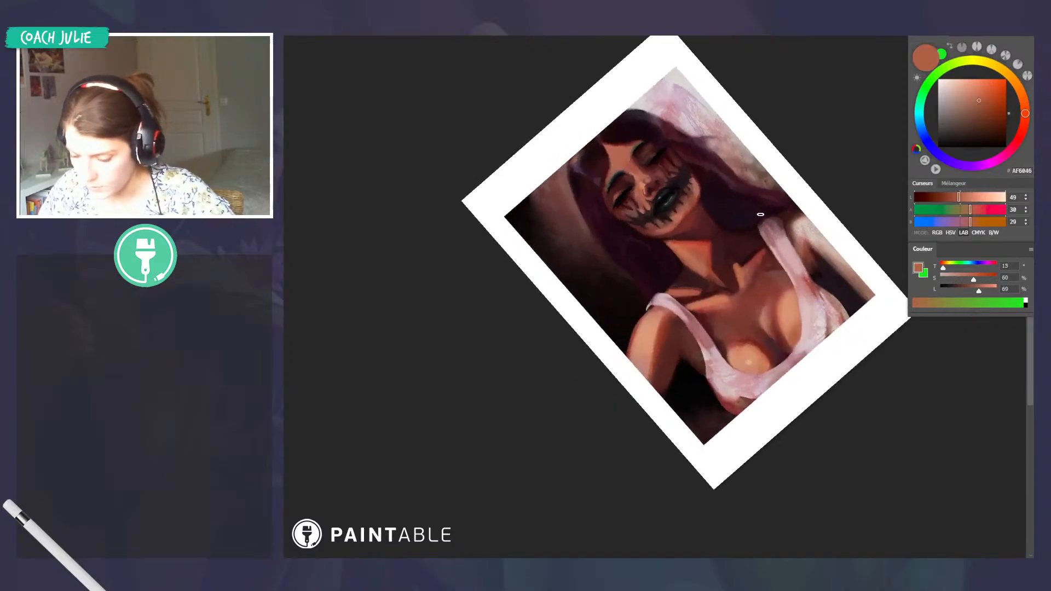
{"action": "mouse_move", "coordinate": [650, 351]}
{"action": "left_mouse_down"}
{"action": "mouse_move", "coordinate": [645, 367]}
{"action": "mouse_move", "coordinate": [646, 342]}
{"action": "left_mouse_up"}
Straighten the canvas view and repaint the arm on the picture's right edge with sampled skin tones
{"action": "key", "text": "r"}
{"action": "mouse_move", "coordinate": [808, 224]}
{"action": "left_mouse_down"}
{"action": "mouse_move", "coordinate": [817, 244]}
{"action": "mouse_move", "coordinate": [806, 379]}
{"action": "mouse_move", "coordinate": [799, 371]}
{"action": "mouse_move", "coordinate": [804, 451]}
{"action": "mouse_move", "coordinate": [804, 429]}
{"action": "left_mouse_up"}
{"action": "left_click", "coordinate": [746, 407], "text": "alt"}
{"action": "left_click", "coordinate": [722, 443], "text": "alt"}
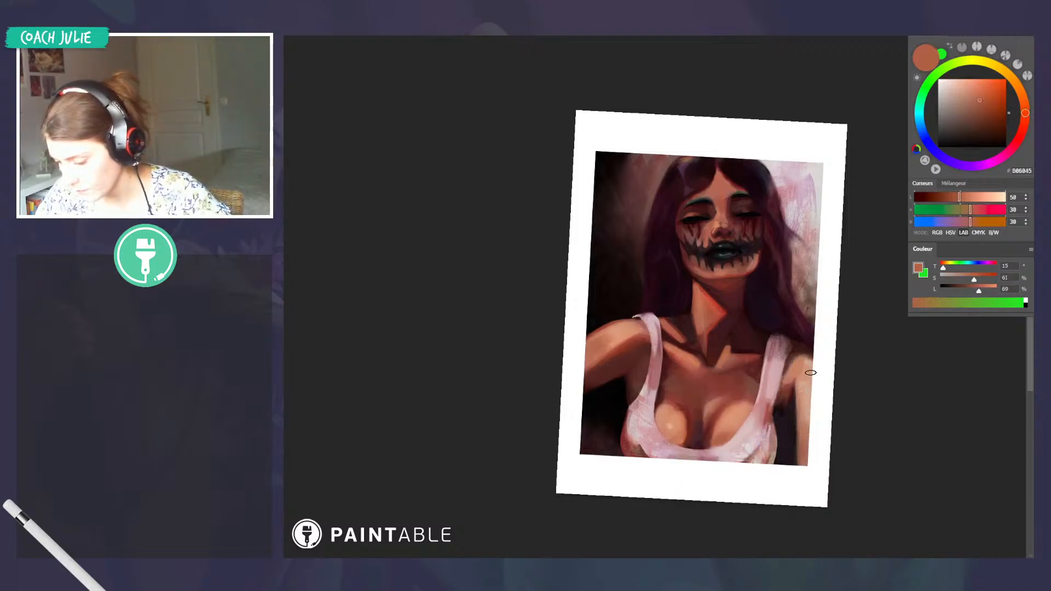
{"action": "left_click_drag", "start_coordinate": [812, 372], "coordinate": [798, 399]}
{"action": "left_click", "coordinate": [797, 372], "text": "alt"}
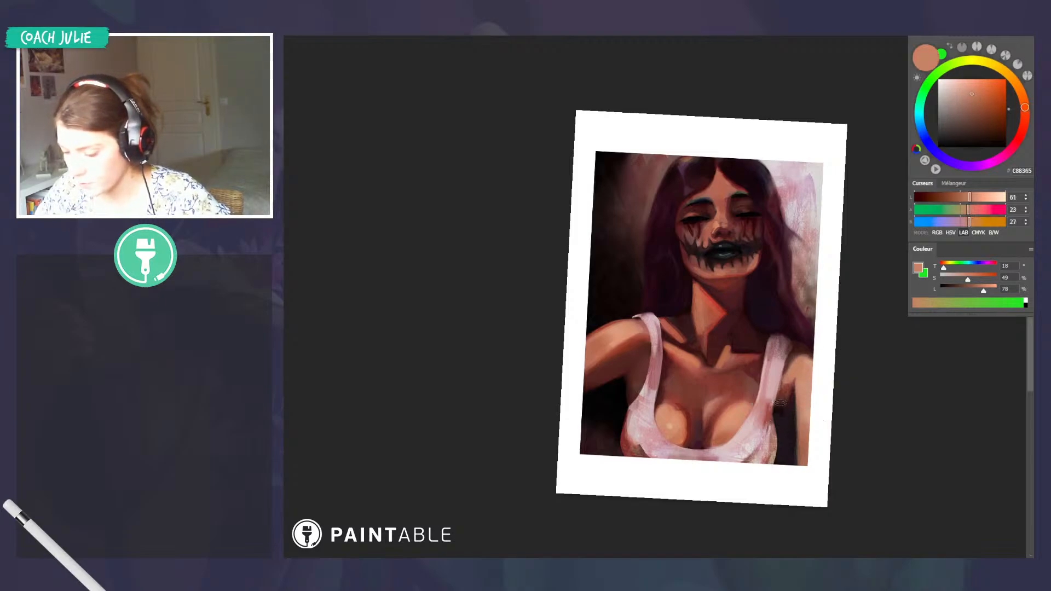
Shade the area between the right-hand strap and the arm with sampled reddish brown
{"action": "left_click", "coordinate": [784, 391], "text": "alt"}
{"action": "key", "text": "r"}
{"action": "left_click_drag", "start_coordinate": [850, 359], "coordinate": [852, 346], "text": "shift"}
{"action": "left_click", "coordinate": [784, 389], "text": "alt"}
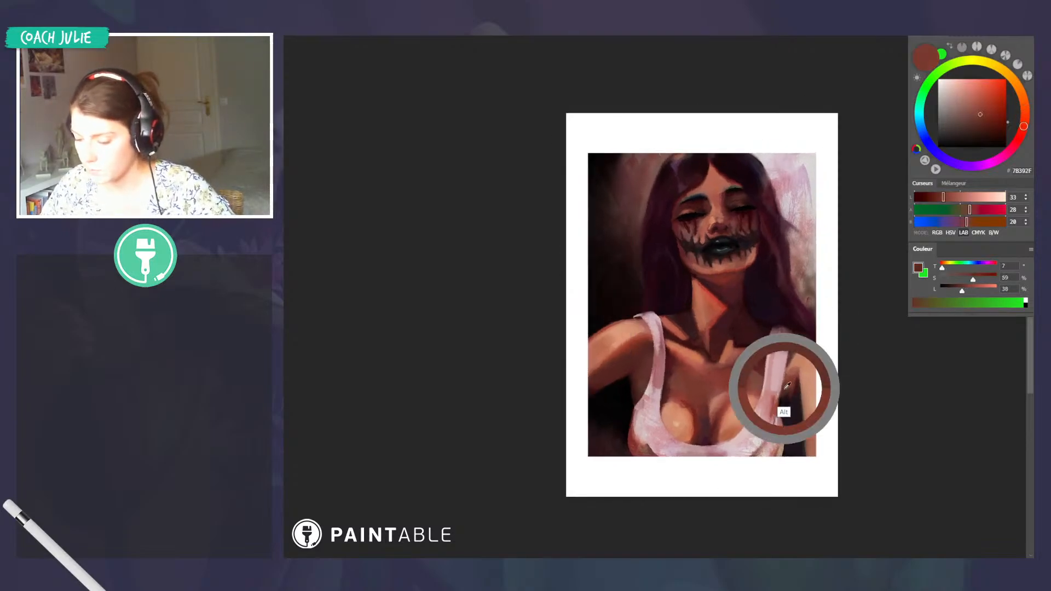
{"action": "left_click_drag", "start_coordinate": [787, 361], "coordinate": [779, 395]}
{"action": "key", "text": "r"}
{"action": "left_click", "coordinate": [853, 322], "text": "shift"}
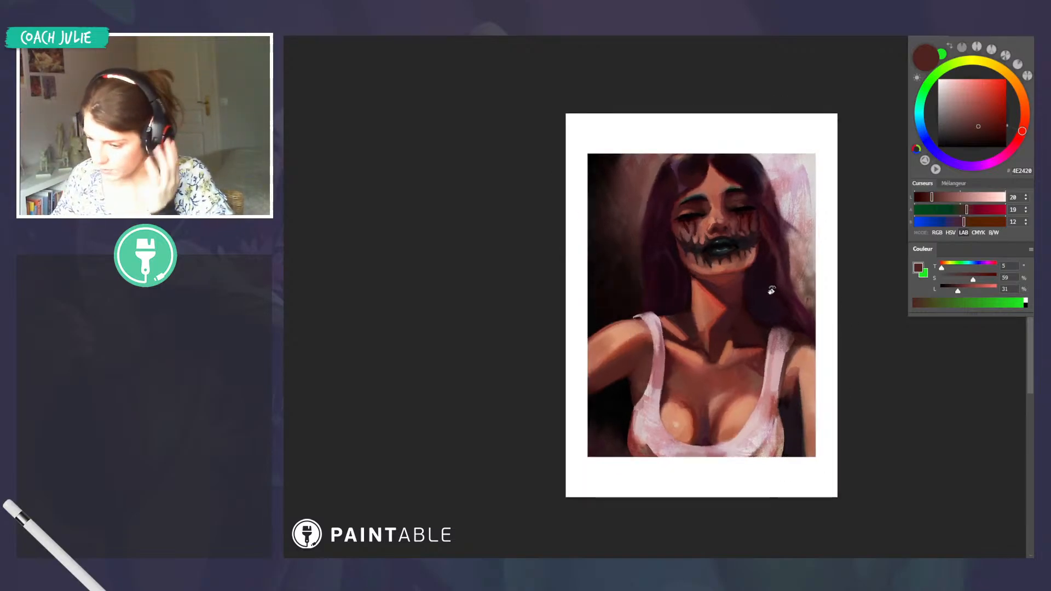
Select a circle on the background beside the hair, fill it with saturated red B32A1D, and deselect it
{"action": "scroll", "coordinate": [683, 279], "scroll_direction": "up", "scroll_amount": 2}
{"action": "scroll", "coordinate": [661, 263], "scroll_direction": "down", "scroll_amount": 3}
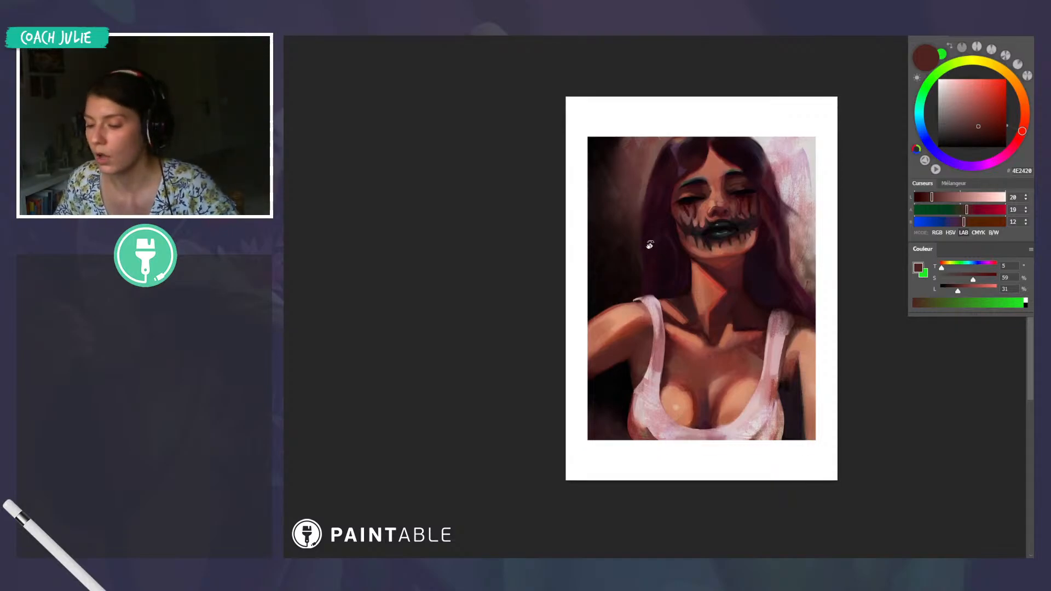
{"action": "scroll", "coordinate": [657, 252], "scroll_direction": "up", "scroll_amount": 3}
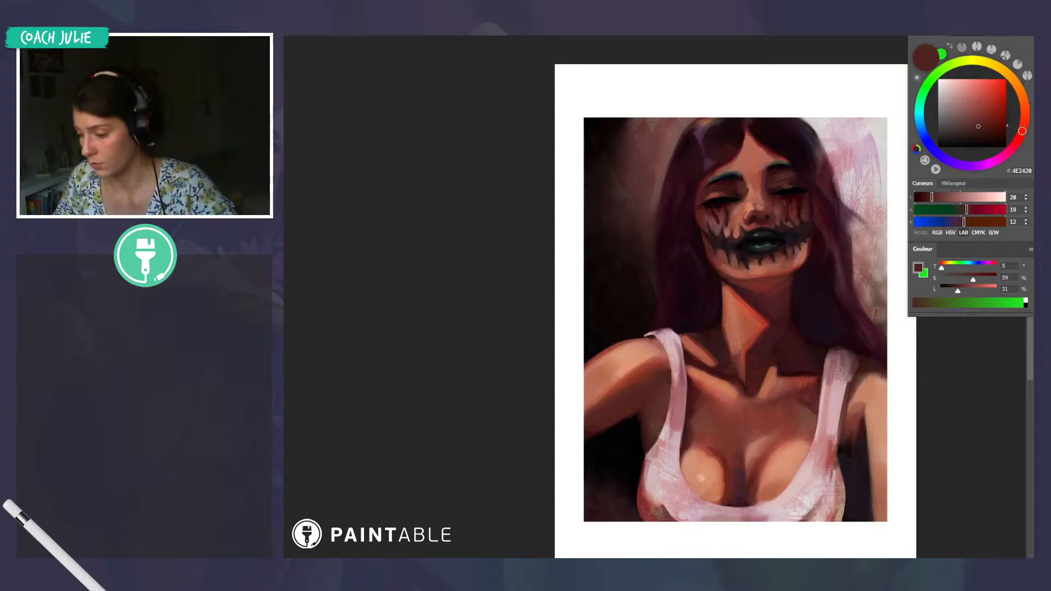
{"action": "left_click_drag", "start_coordinate": [764, 323], "coordinate": [815, 357]}
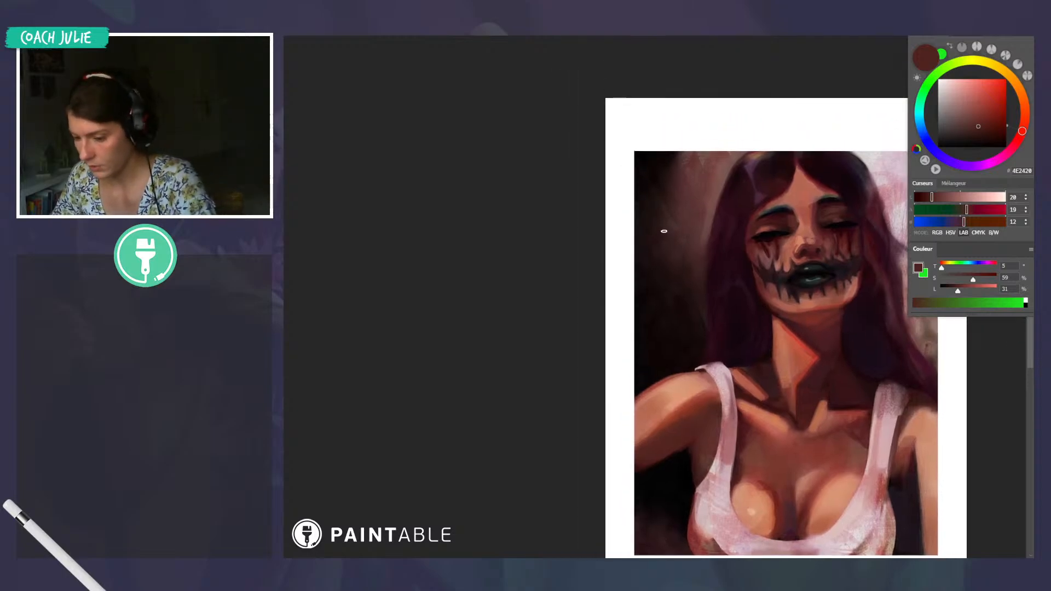
{"action": "left_click_drag", "start_coordinate": [642, 192], "coordinate": [726, 265]}
{"action": "left_click", "coordinate": [996, 98]}
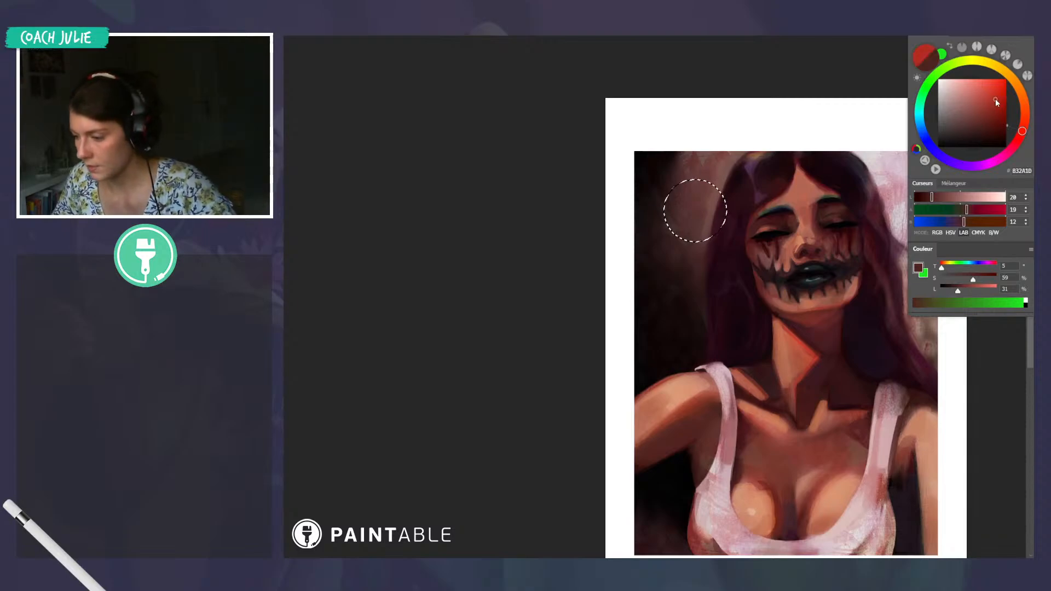
{"action": "left_click_drag", "start_coordinate": [715, 205], "coordinate": [716, 255]}
{"action": "key", "text": "alt+BackSpace"}
{"action": "key", "text": "ctrl+d"}
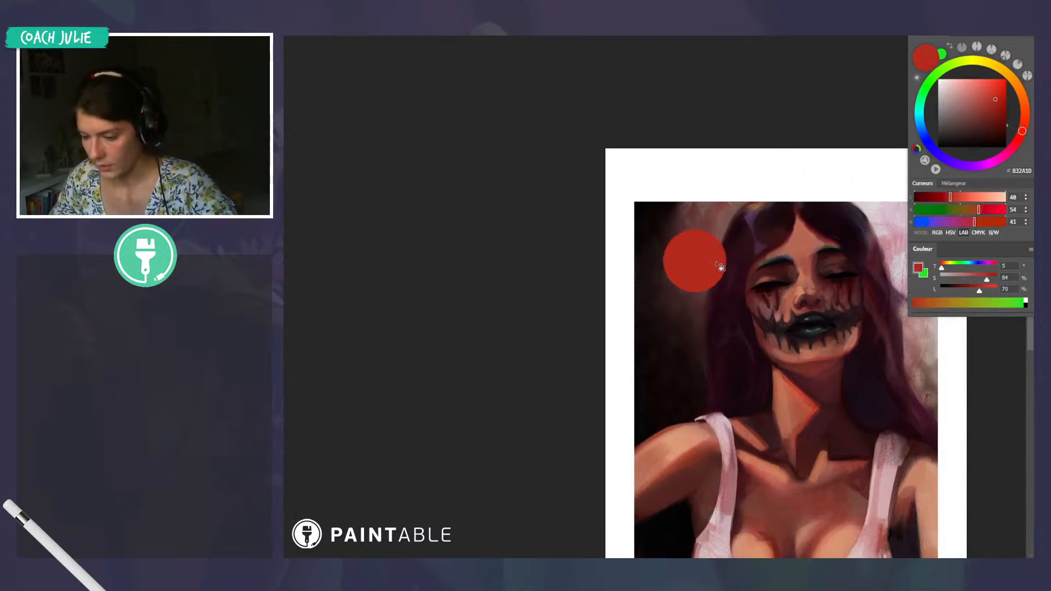
Try to light the red circle with a soft white highlight, undo it, and resample the base red
{"action": "left_click", "coordinate": [938, 80]}
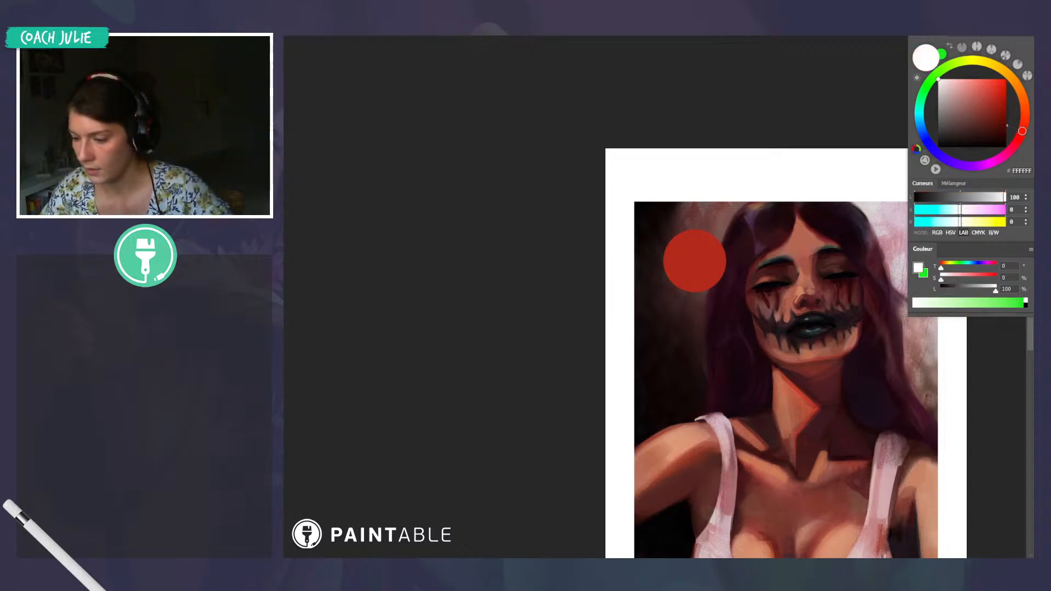
{"action": "mouse_move", "coordinate": [691, 261]}
{"action": "left_mouse_down"}
{"action": "mouse_move", "coordinate": [714, 234]}
{"action": "mouse_move", "coordinate": [687, 247]}
{"action": "mouse_move", "coordinate": [719, 193]}
{"action": "mouse_move", "coordinate": [720, 227]}
{"action": "mouse_move", "coordinate": [684, 225]}
{"action": "left_mouse_up"}
{"action": "left_click", "coordinate": [715, 277], "text": "alt"}
{"action": "key", "text": "bracketleft"}
{"action": "key", "text": "bracketleft"}
{"action": "key", "text": "bracketleft"}
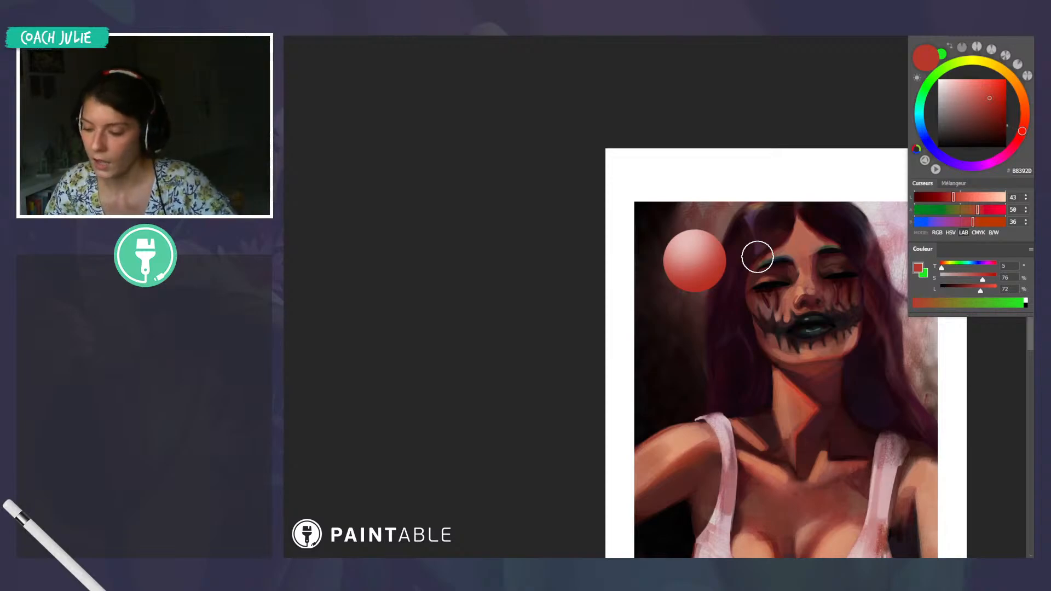
{"action": "key", "text": "ctrl+z"}
{"action": "key", "text": "ctrl+z"}
{"action": "left_click", "coordinate": [690, 252], "text": "alt"}
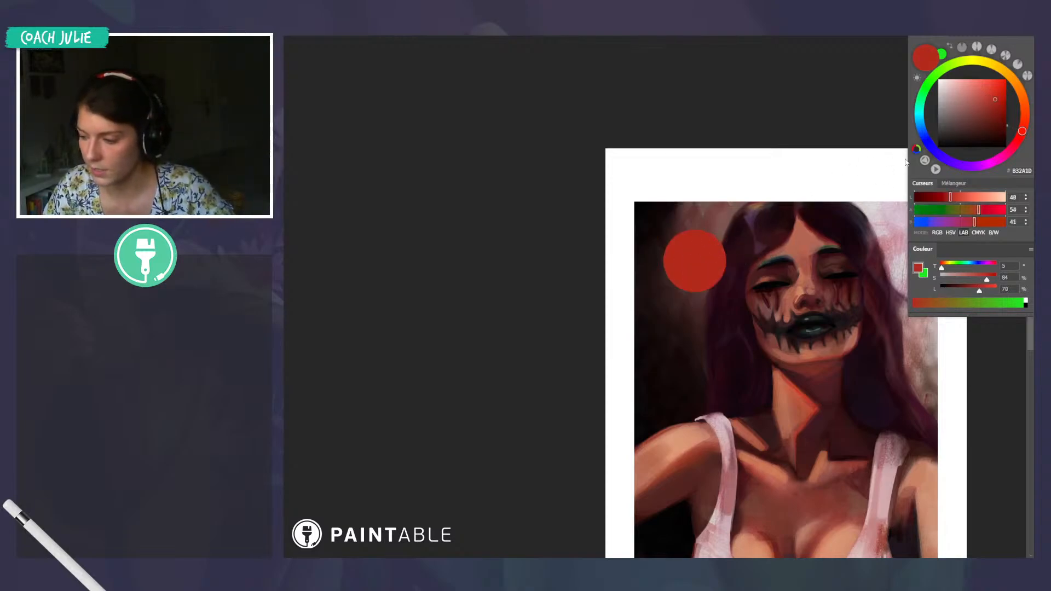
Try to light the red circle with brighter, more orange reds, undo the strokes, and resample the base red
{"action": "left_click", "coordinate": [1025, 119]}
{"action": "left_click", "coordinate": [995, 93]}
{"action": "mouse_move", "coordinate": [672, 249]}
{"action": "left_mouse_down"}
{"action": "mouse_move", "coordinate": [702, 254]}
{"action": "mouse_move", "coordinate": [690, 258]}
{"action": "mouse_move", "coordinate": [703, 249]}
{"action": "left_mouse_up"}
{"action": "key", "text": "bracketright"}
{"action": "key", "text": "bracketright"}
{"action": "left_click", "coordinate": [992, 88]}
{"action": "key", "text": "ctrl+z"}
{"action": "key", "text": "ctrl+z"}
{"action": "left_click", "coordinate": [694, 261], "text": "alt"}
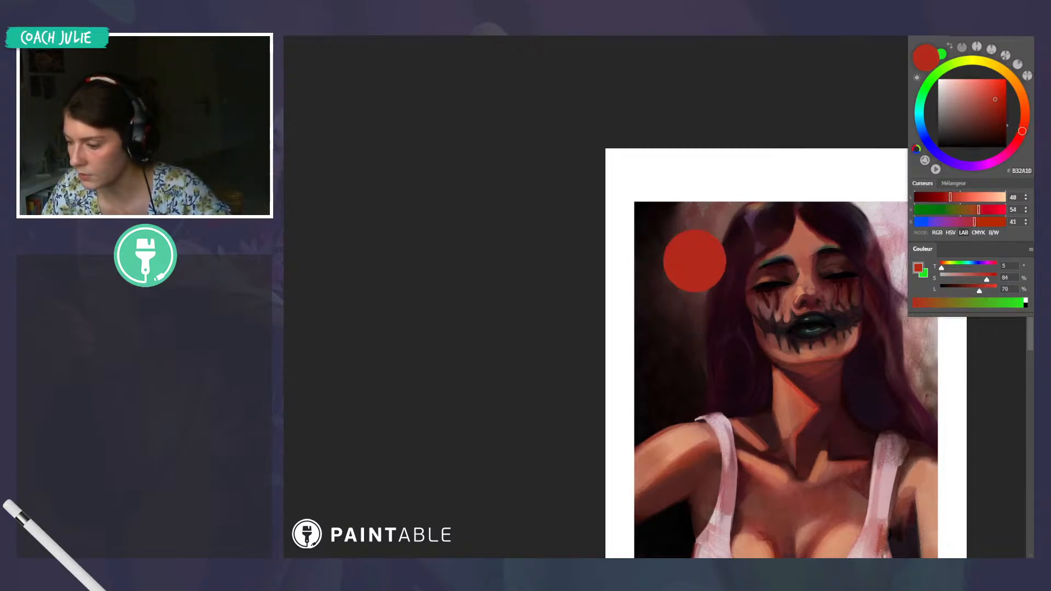
Shade the lower part of the red sphere with darker crimson reds 811921 and 5E151C, and resample the base red B32A1D
{"action": "left_click", "coordinate": [1017, 143]}
{"action": "left_click", "coordinate": [994, 113]}
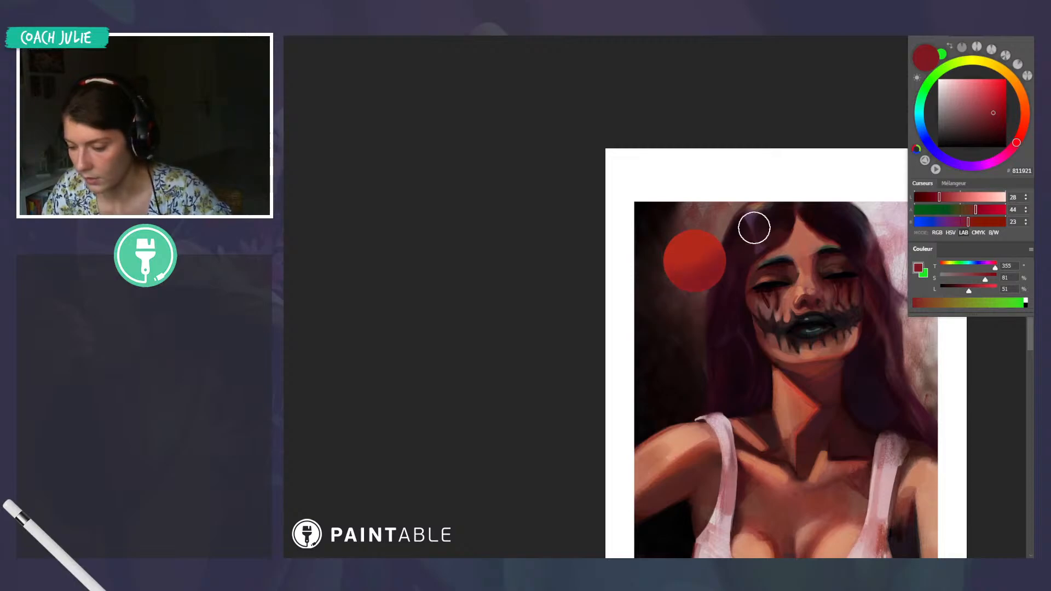
{"action": "left_click", "coordinate": [991, 122]}
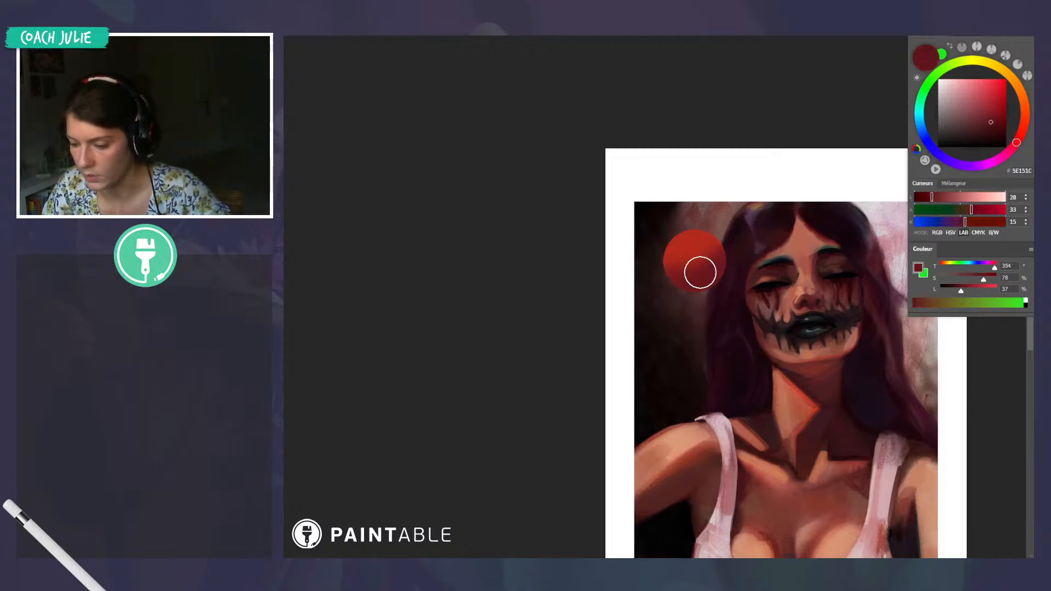
{"action": "left_click", "coordinate": [683, 241], "text": "alt"}
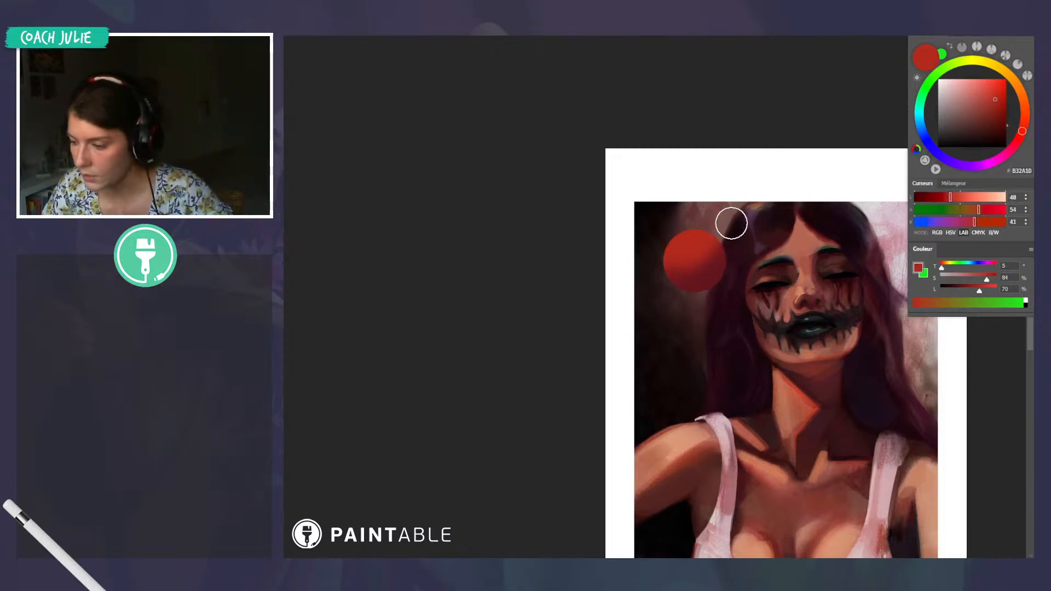
Paint a small highlight on the sphere's upper part with orange-shifted E76051 and pale FFBDAE, and resample the sphere's red
{"action": "left_click", "coordinate": [982, 85]}
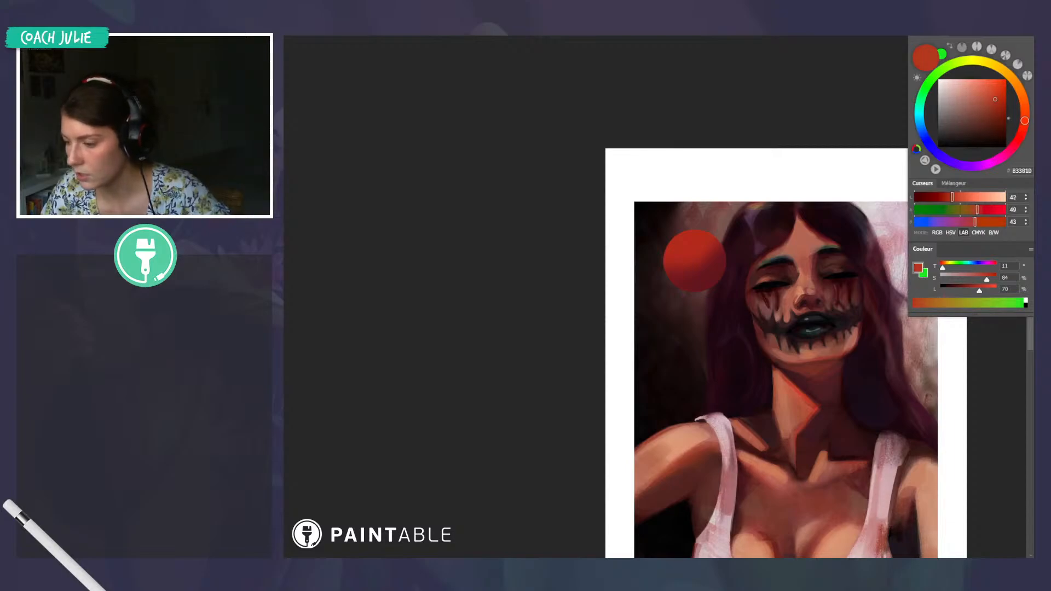
{"action": "left_click", "coordinate": [683, 245]}
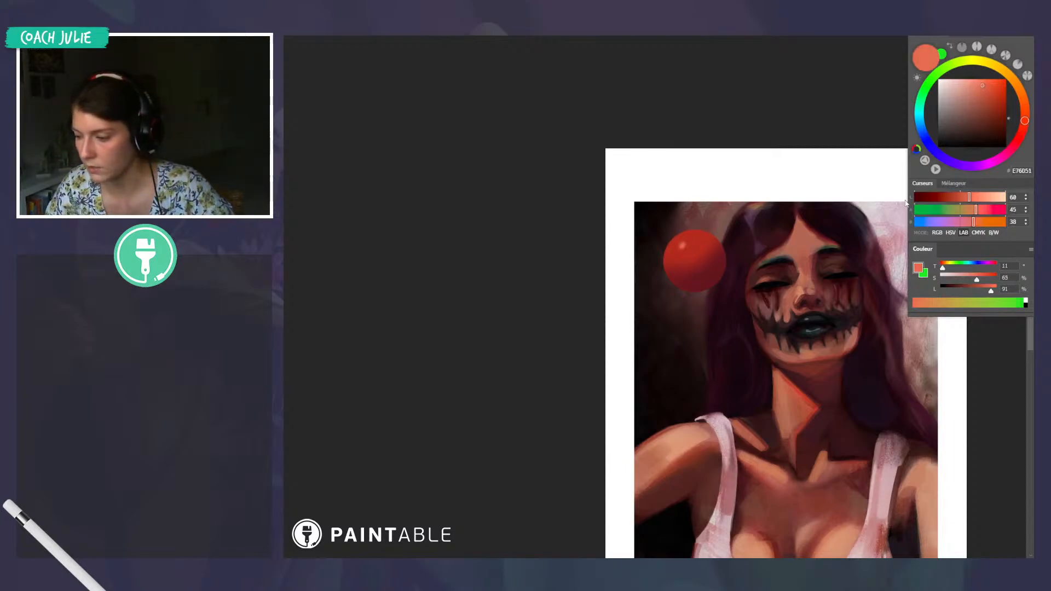
{"action": "left_click", "coordinate": [959, 80]}
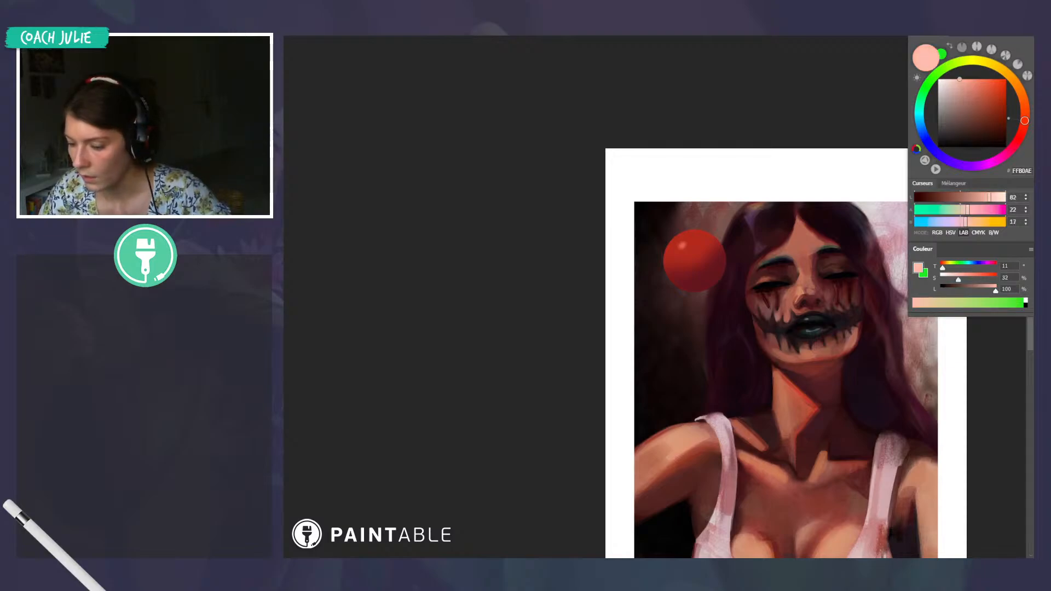
{"action": "left_click", "coordinate": [695, 246], "text": "alt"}
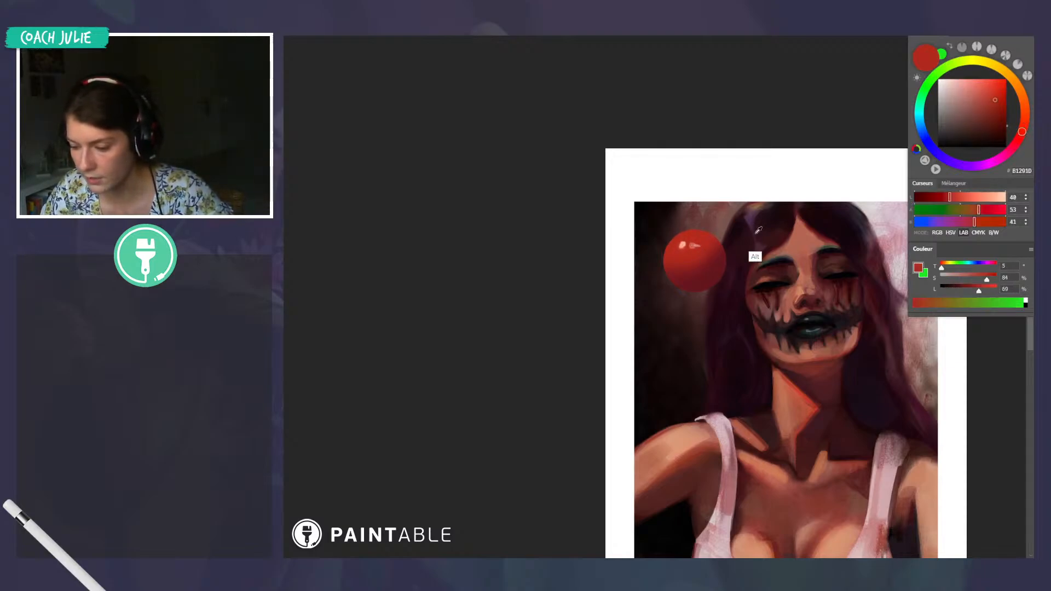
Sample the sphere's pale highlight and base red, shifting each colour's hue slightly toward orange
{"action": "left_click", "coordinate": [684, 245], "text": "alt"}
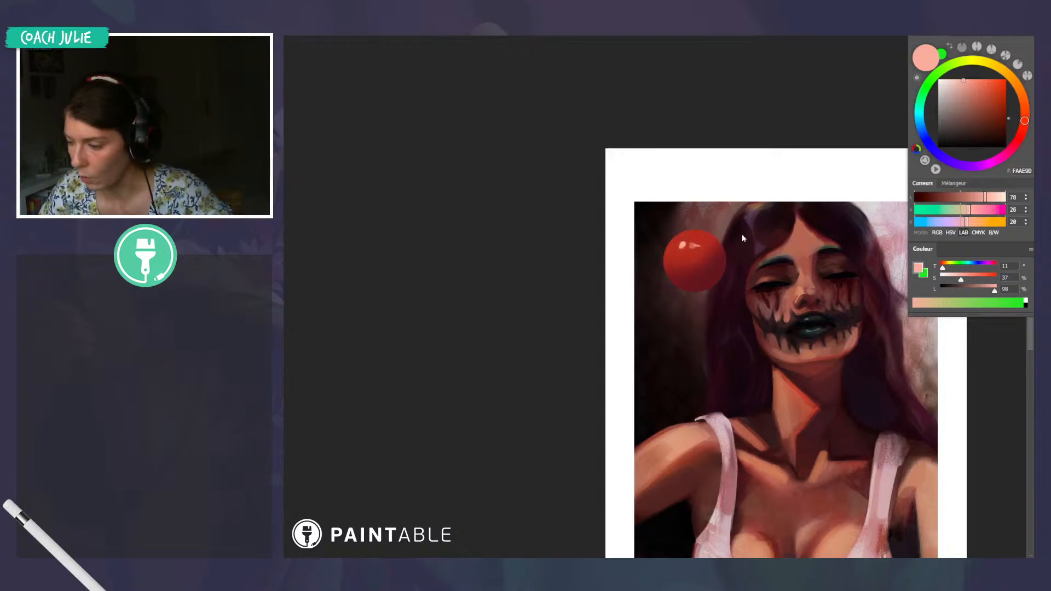
{"action": "left_click", "coordinate": [707, 237], "text": "alt"}
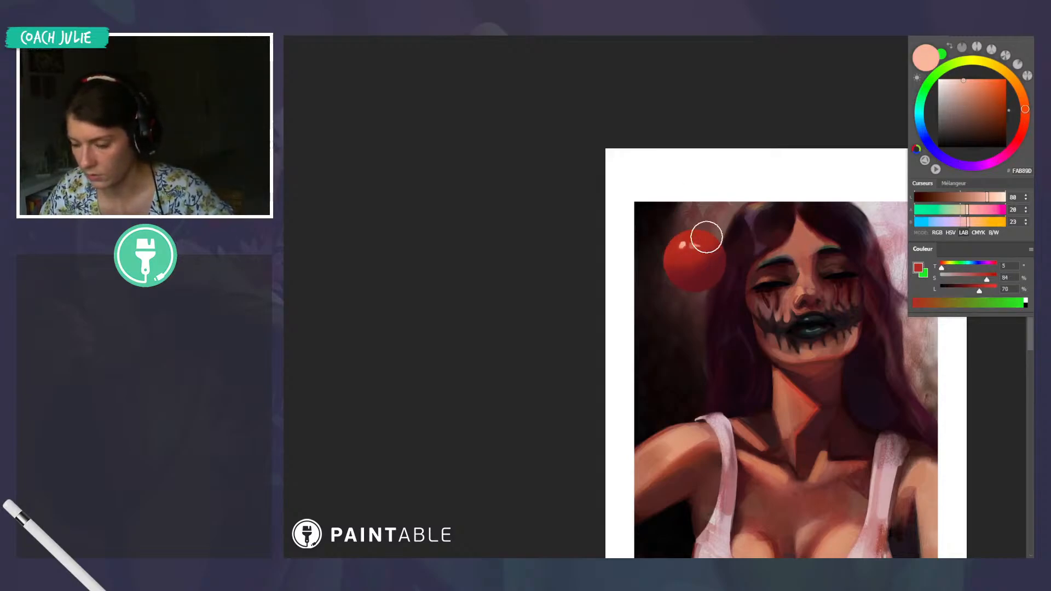
{"action": "left_click", "coordinate": [1025, 118]}
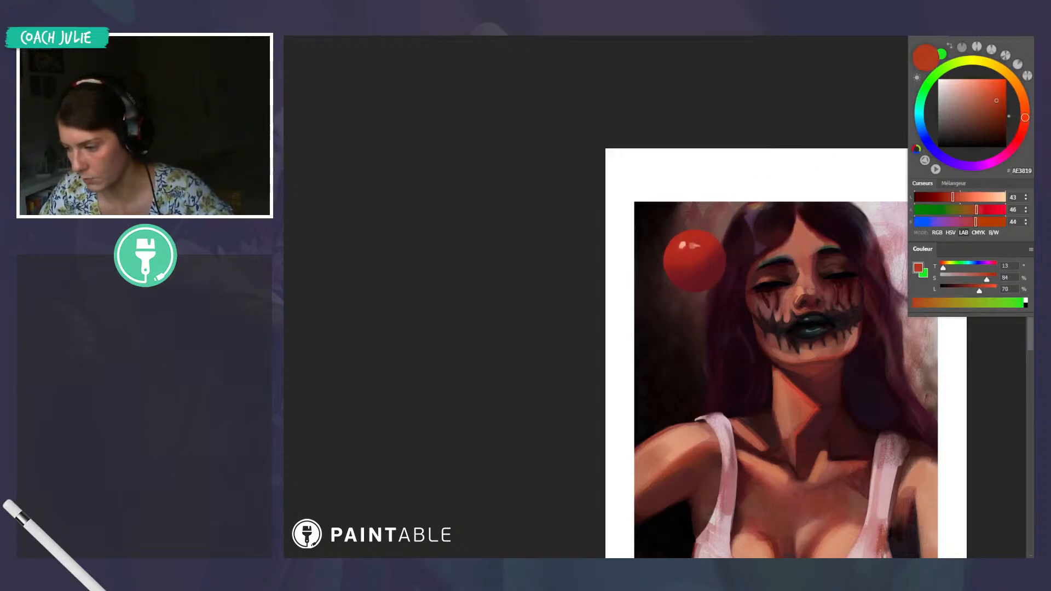
{"action": "left_click", "coordinate": [998, 101]}
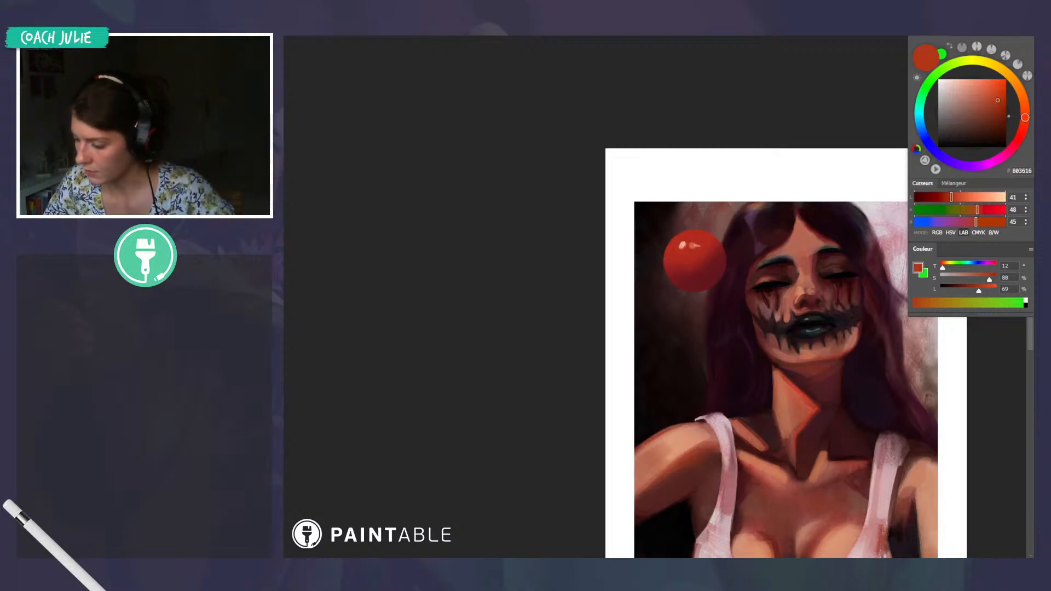
Set the painting colour to dark orange-brown 6C2500, with hue 21°, saturation 100% and brightness 42%
{"action": "left_click", "coordinate": [1024, 103]}
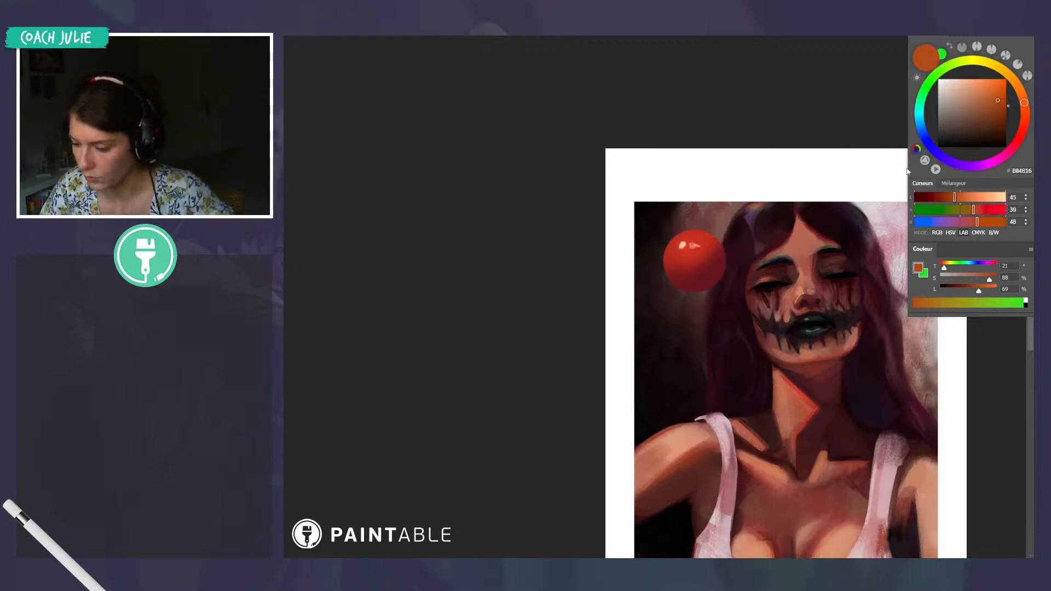
{"action": "left_click", "coordinate": [1007, 108]}
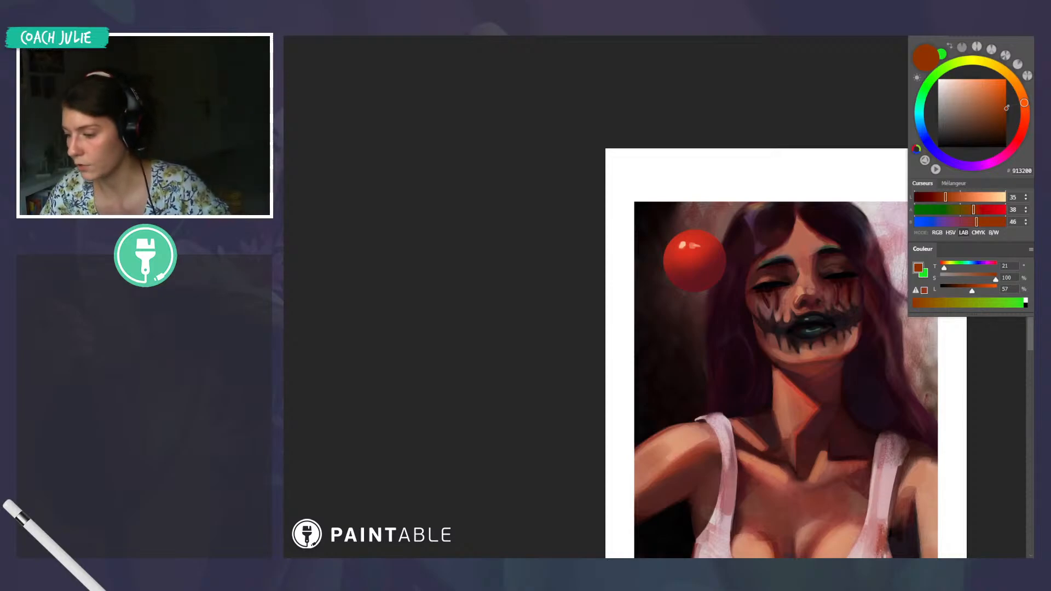
{"action": "left_click_drag", "start_coordinate": [973, 290], "coordinate": [964, 291]}
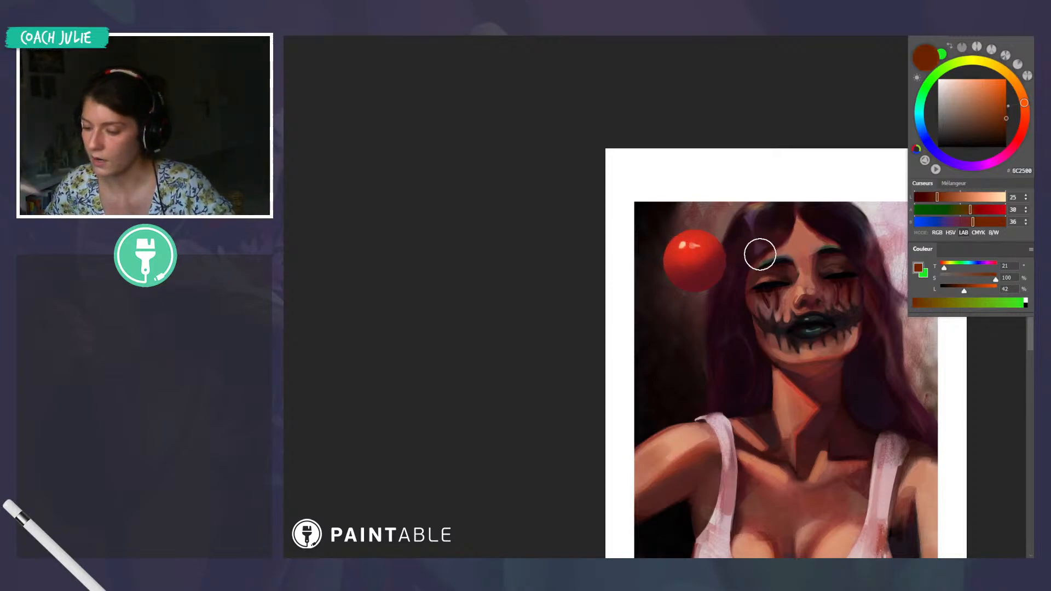
Move the red sphere up so that it overlaps the upper edge of the horror portrait
{"action": "mouse_move", "coordinate": [760, 255]}
{"action": "left_mouse_down"}
{"action": "mouse_move", "coordinate": [728, 252]}
{"action": "mouse_move", "coordinate": [753, 252]}
{"action": "left_mouse_up"}
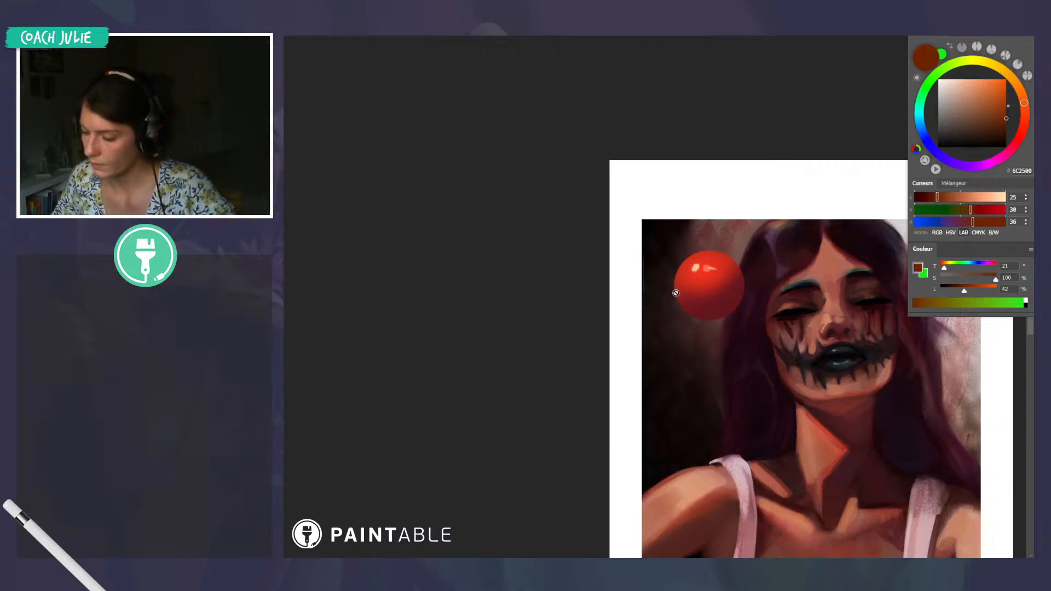
{"action": "mouse_move", "coordinate": [720, 302]}
{"action": "left_mouse_down"}
{"action": "mouse_move", "coordinate": [700, 270]}
{"action": "mouse_move", "coordinate": [701, 238]}
{"action": "left_mouse_up"}
{"action": "scroll", "coordinate": [701, 238], "scroll_direction": "down", "scroll_amount": 4}
{"action": "left_click_drag", "start_coordinate": [772, 360], "coordinate": [737, 308]}
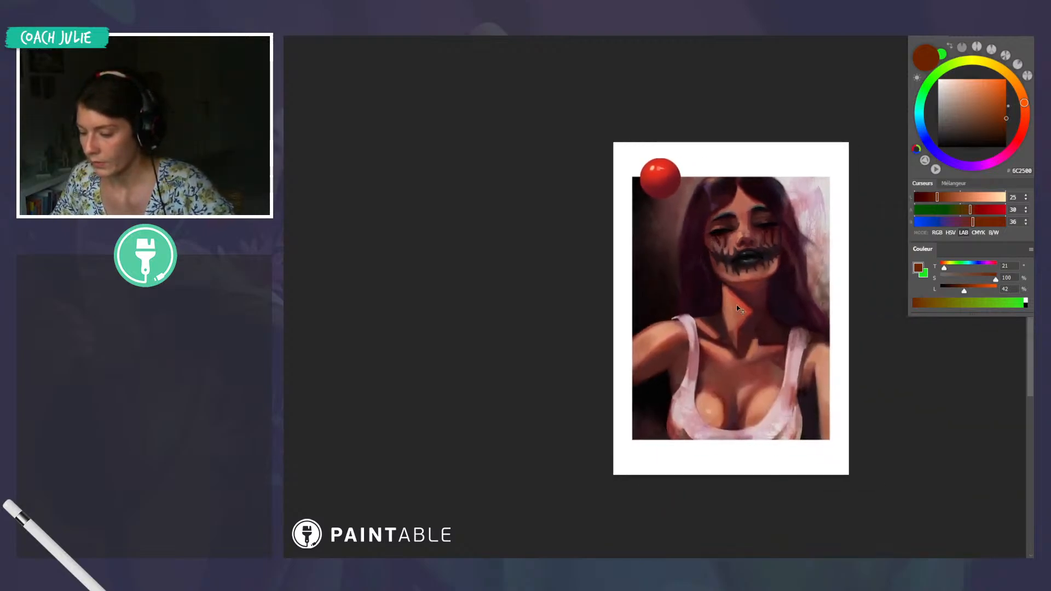
{"action": "scroll", "coordinate": [737, 308], "scroll_direction": "up", "scroll_amount": 2}
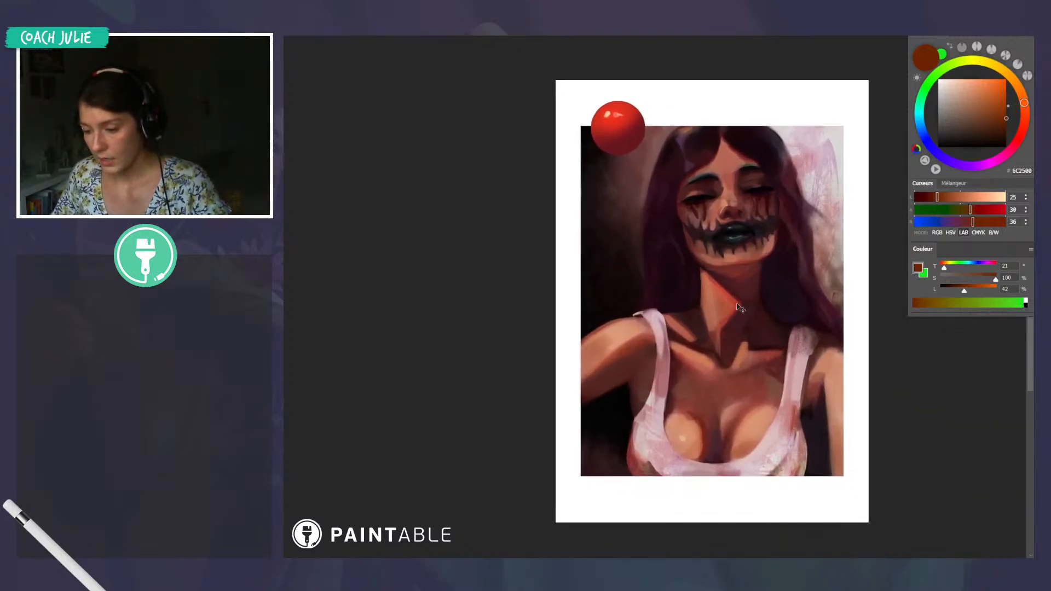
Try to reshape the crown of the hair with the Liquify filter, with the red sphere removed from view
{"action": "left_click", "coordinate": [918, 322]}
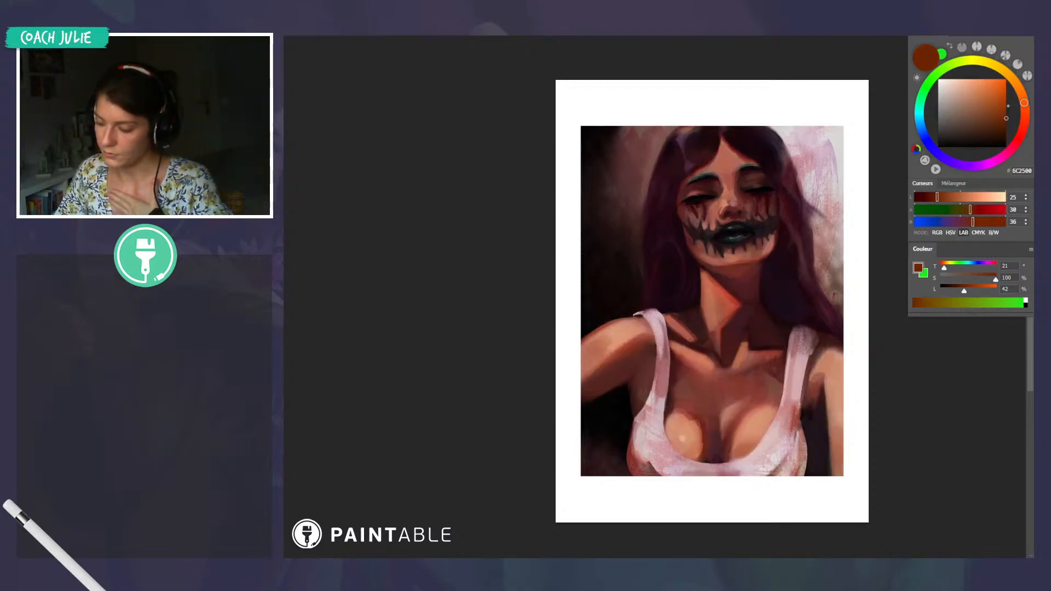
{"action": "mouse_move", "coordinate": [839, 496]}
{"action": "left_mouse_down"}
{"action": "mouse_move", "coordinate": [870, 343]}
{"action": "mouse_move", "coordinate": [608, 155]}
{"action": "left_mouse_up"}
{"action": "key", "text": "ctrl+d"}
{"action": "left_click", "coordinate": [389, 31]}
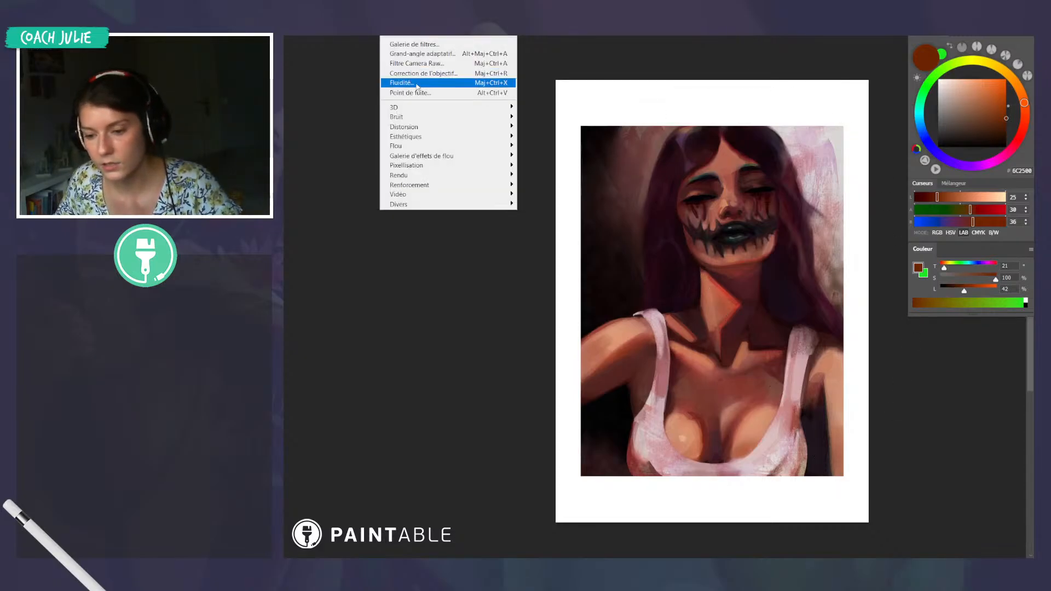
{"action": "left_click", "coordinate": [429, 82]}
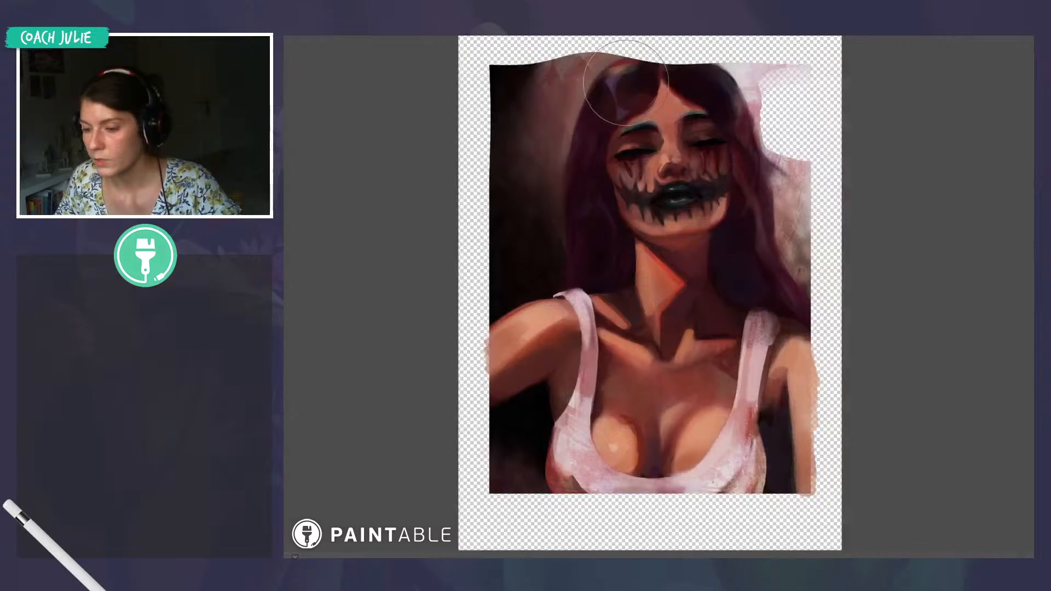
{"action": "mouse_move", "coordinate": [599, 56]}
{"action": "left_mouse_down"}
{"action": "mouse_move", "coordinate": [640, 64]}
{"action": "mouse_move", "coordinate": [589, 54]}
{"action": "mouse_move", "coordinate": [608, 47]}
{"action": "mouse_move", "coordinate": [604, 55]}
{"action": "left_mouse_up"}
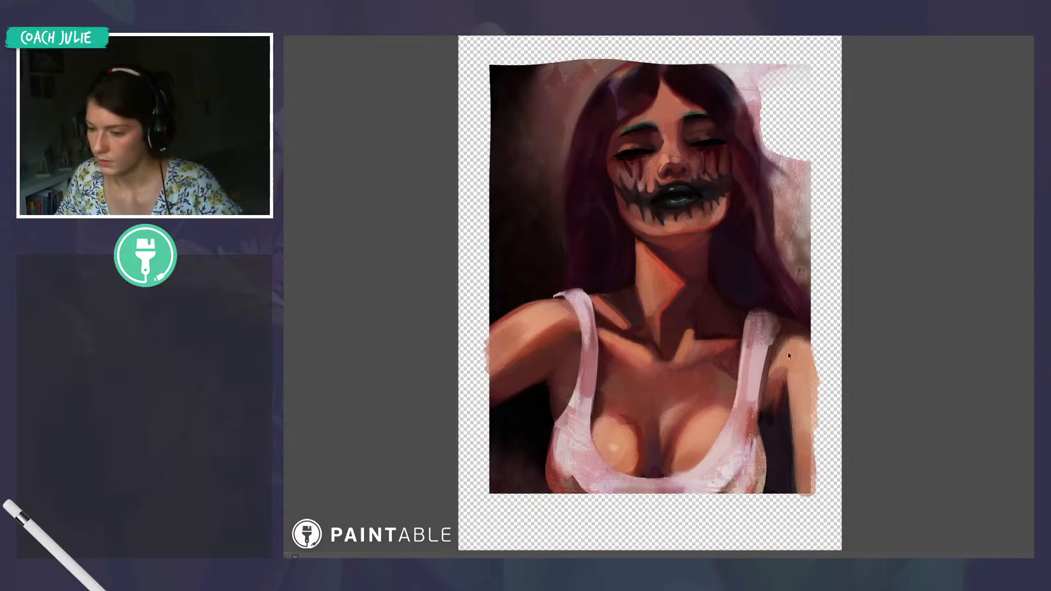
{"action": "key", "text": "Return"}
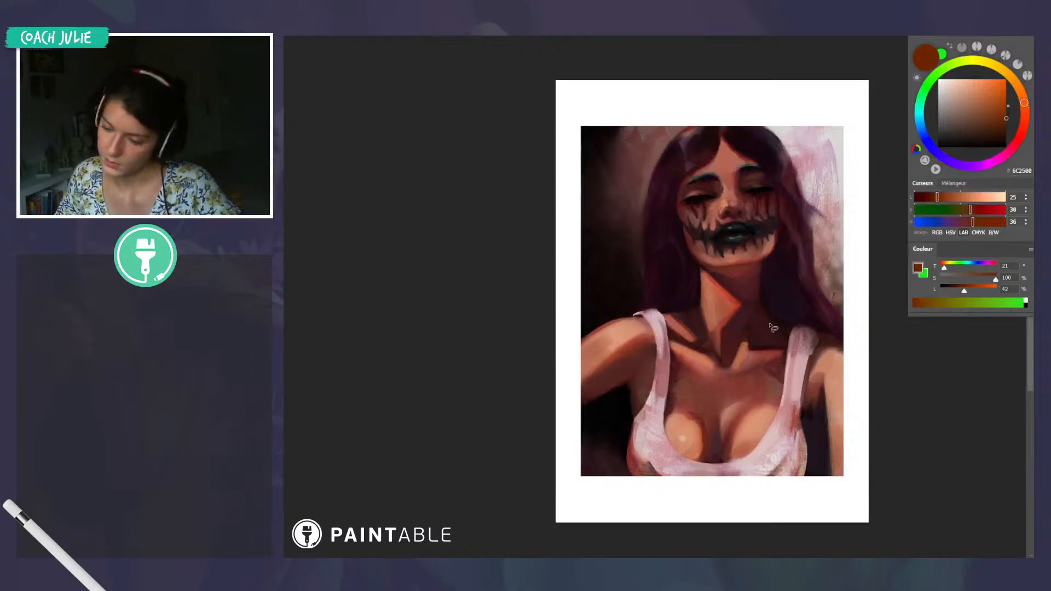
Undo the Liquify reshaping and bring back the red sphere
{"action": "scroll", "coordinate": [742, 286], "scroll_direction": "down", "scroll_amount": 4}
{"action": "scroll", "coordinate": [743, 286], "scroll_direction": "up", "scroll_amount": 3}
{"action": "scroll", "coordinate": [726, 282], "scroll_direction": "up", "scroll_amount": 1}
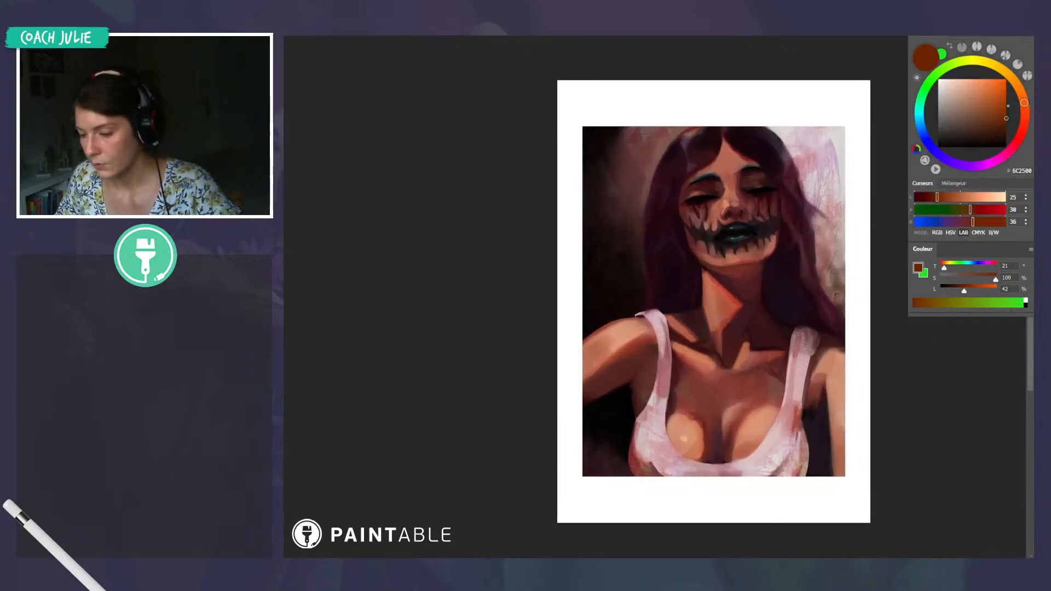
{"action": "key", "text": "ctrl+z"}
{"action": "left_click_drag", "start_coordinate": [846, 319], "coordinate": [821, 311]}
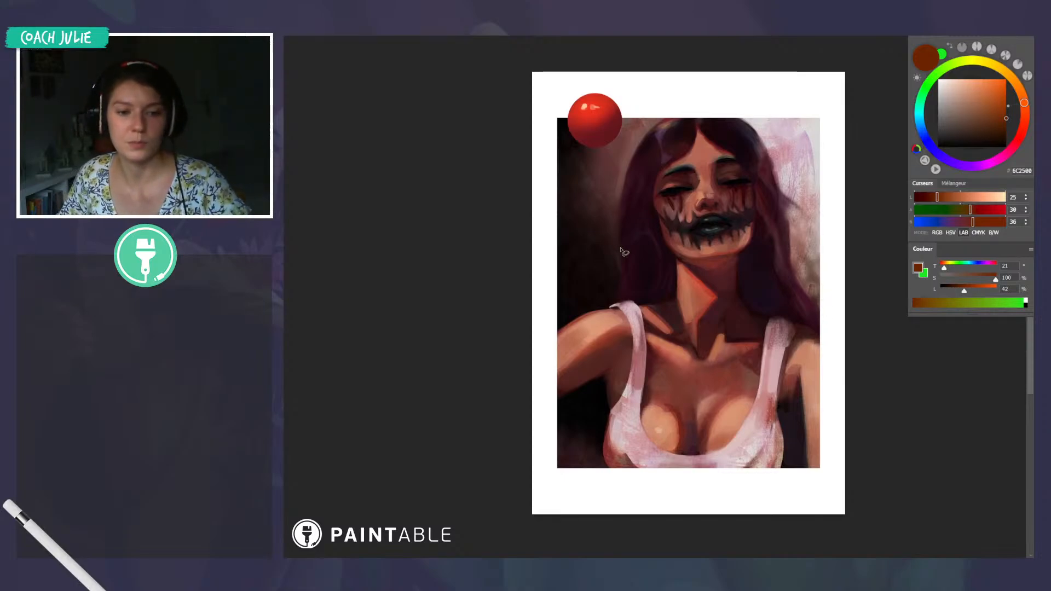
Examine the curly-haired portrait in pink clouds alongside its photo and sky references
{"action": "scroll", "coordinate": [636, 281], "scroll_direction": "up", "scroll_amount": 1}
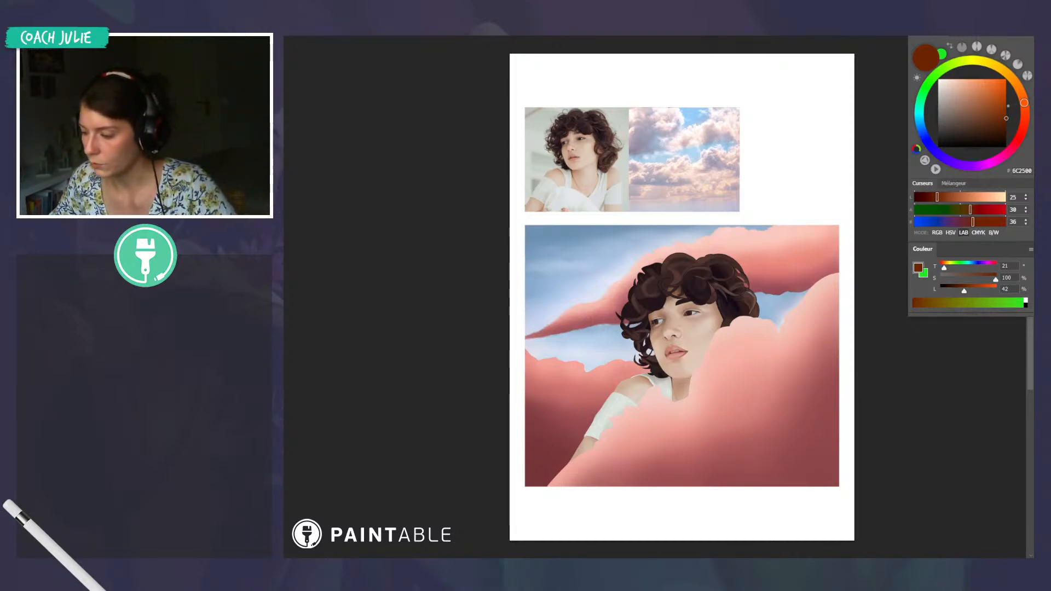
{"action": "scroll", "coordinate": [675, 329], "scroll_direction": "up", "scroll_amount": 7}
{"action": "scroll", "coordinate": [675, 330], "scroll_direction": "down", "scroll_amount": 4}
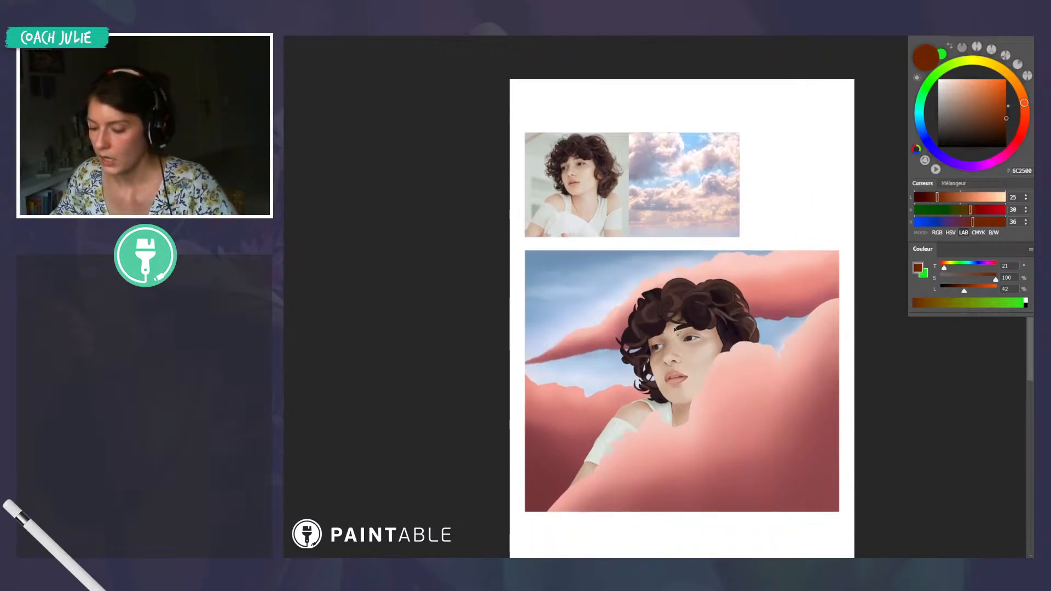
{"action": "scroll", "coordinate": [675, 330], "scroll_direction": "up", "scroll_amount": 2}
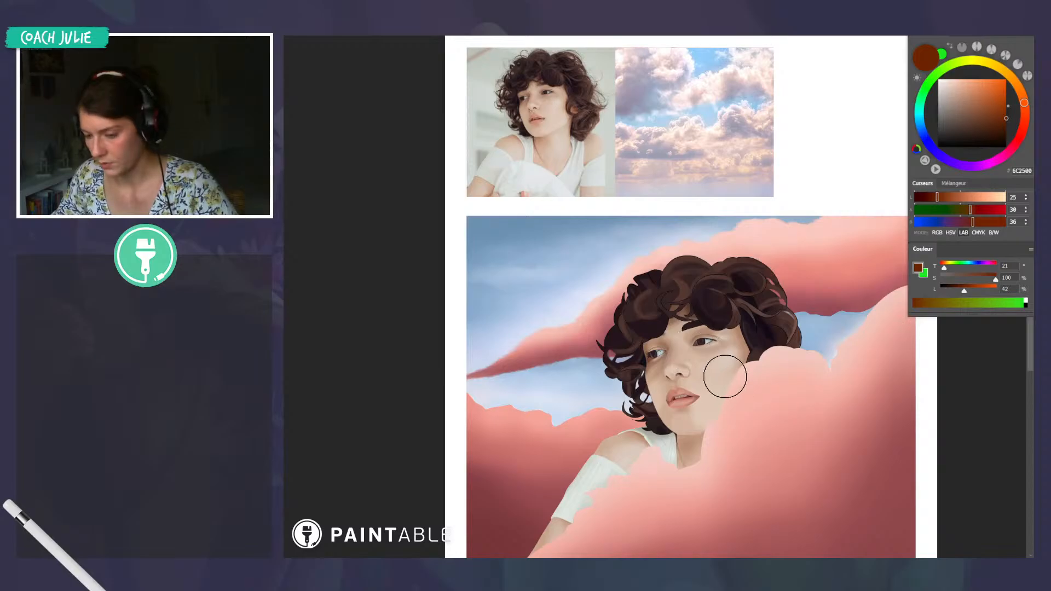
{"action": "scroll", "coordinate": [725, 377], "scroll_direction": "up", "scroll_amount": 2}
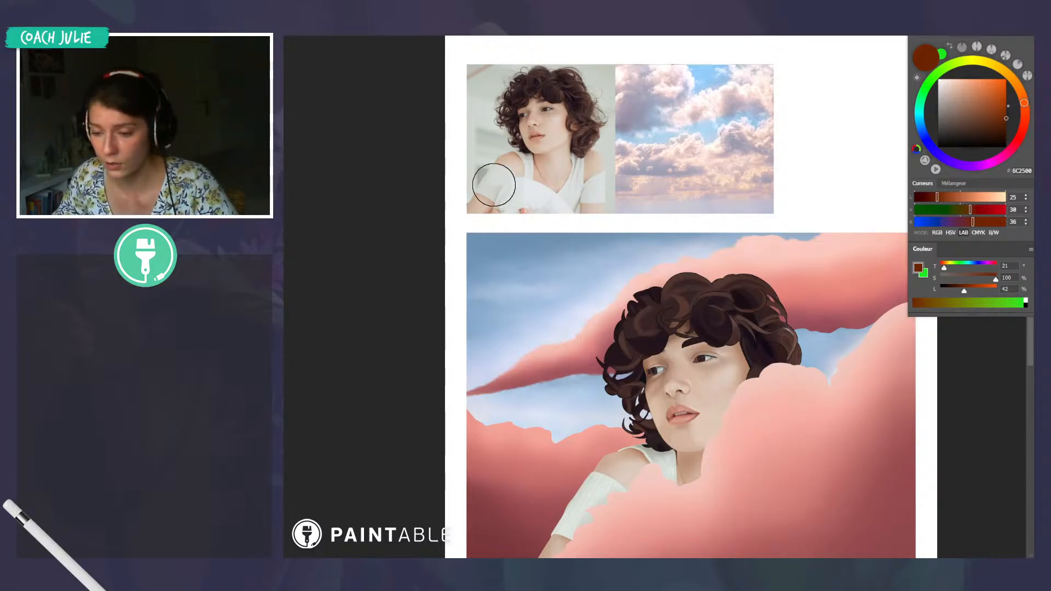
{"action": "scroll", "coordinate": [703, 356], "scroll_direction": "down", "scroll_amount": 2}
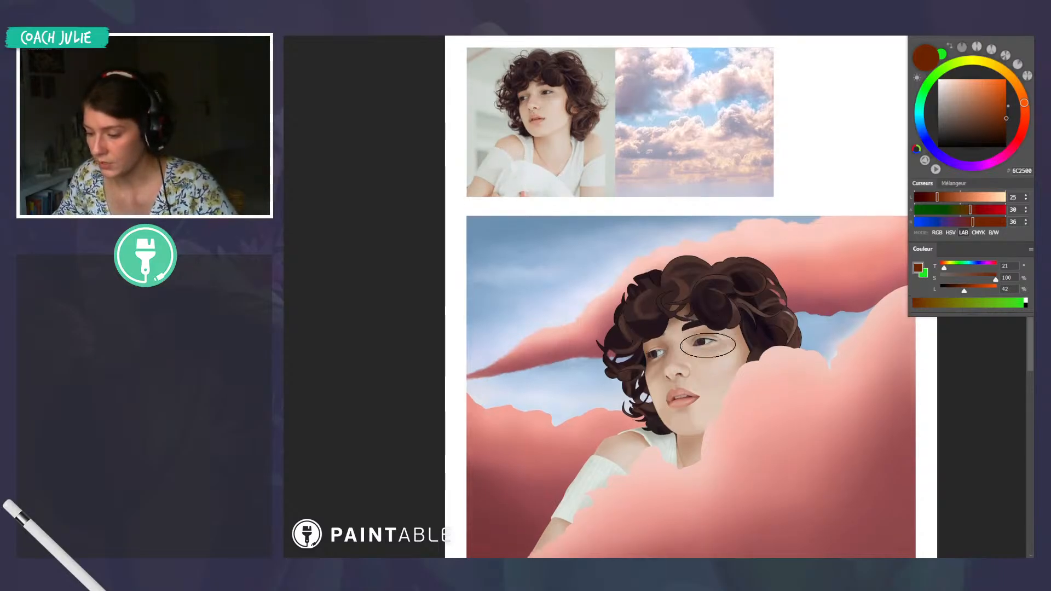
{"action": "key", "text": "bracketleft"}
{"action": "key", "text": "bracketleft"}
{"action": "key", "text": "bracketleft"}
{"action": "key", "text": "bracketleft"}
{"action": "scroll", "coordinate": [674, 340], "scroll_direction": "up", "scroll_amount": 3}
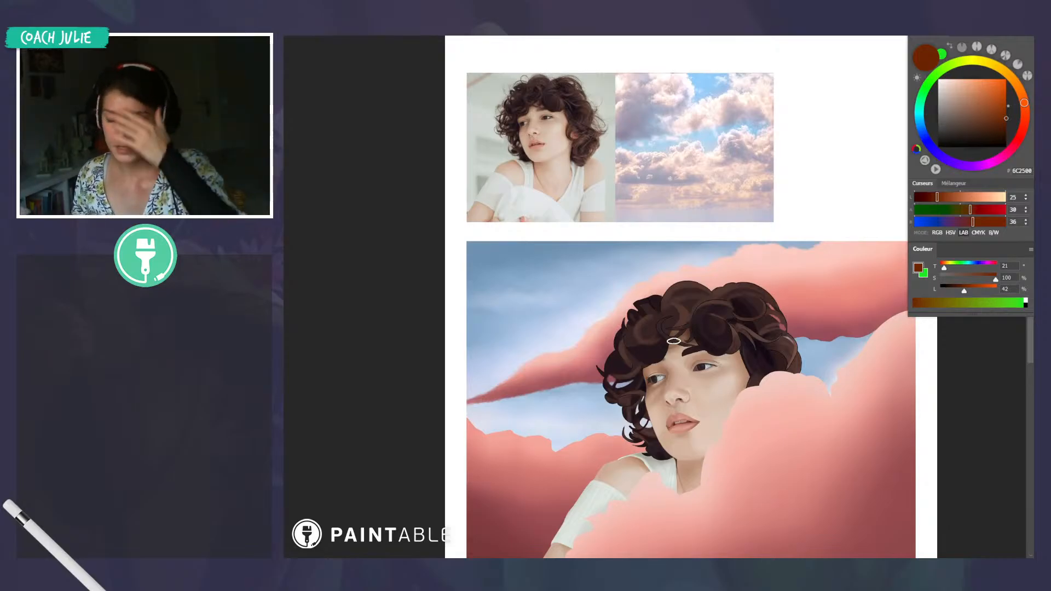
{"action": "scroll", "coordinate": [679, 343], "scroll_direction": "down", "scroll_amount": 2}
{"action": "scroll", "coordinate": [718, 351], "scroll_direction": "down", "scroll_amount": 5}
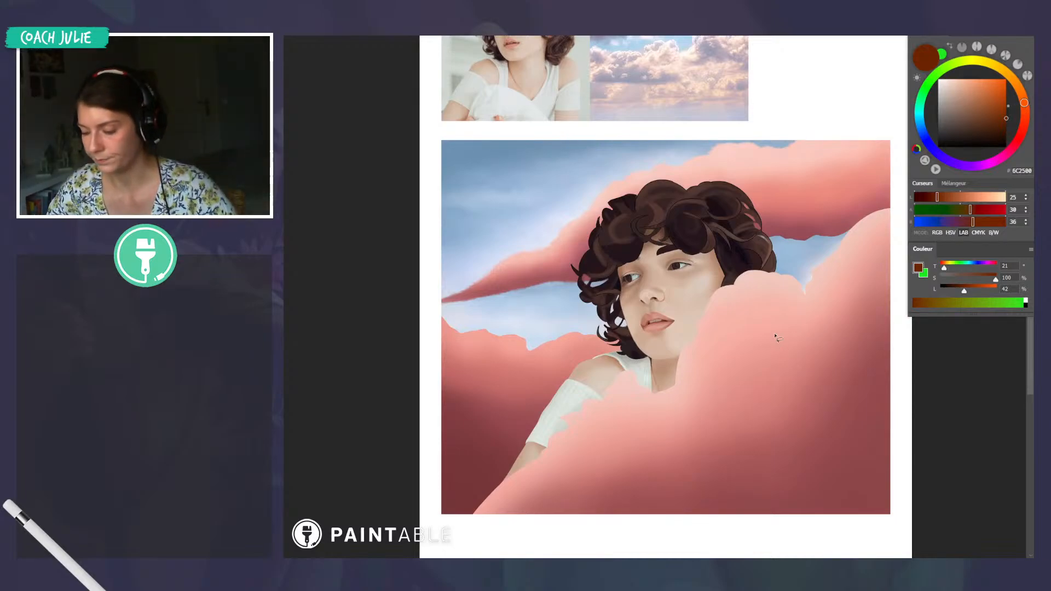
Outline a lightning-shaped lock on the pink cloud, fill it with dark brown 4F302C sampled from the hair, and deselect it
{"action": "mouse_move", "coordinate": [786, 326]}
{"action": "left_mouse_down"}
{"action": "mouse_move", "coordinate": [747, 467]}
{"action": "mouse_move", "coordinate": [793, 404]}
{"action": "mouse_move", "coordinate": [809, 325]}
{"action": "mouse_move", "coordinate": [751, 446]}
{"action": "mouse_move", "coordinate": [794, 342]}
{"action": "left_mouse_up"}
{"action": "key", "text": "b"}
{"action": "left_click", "coordinate": [717, 182], "text": "alt"}
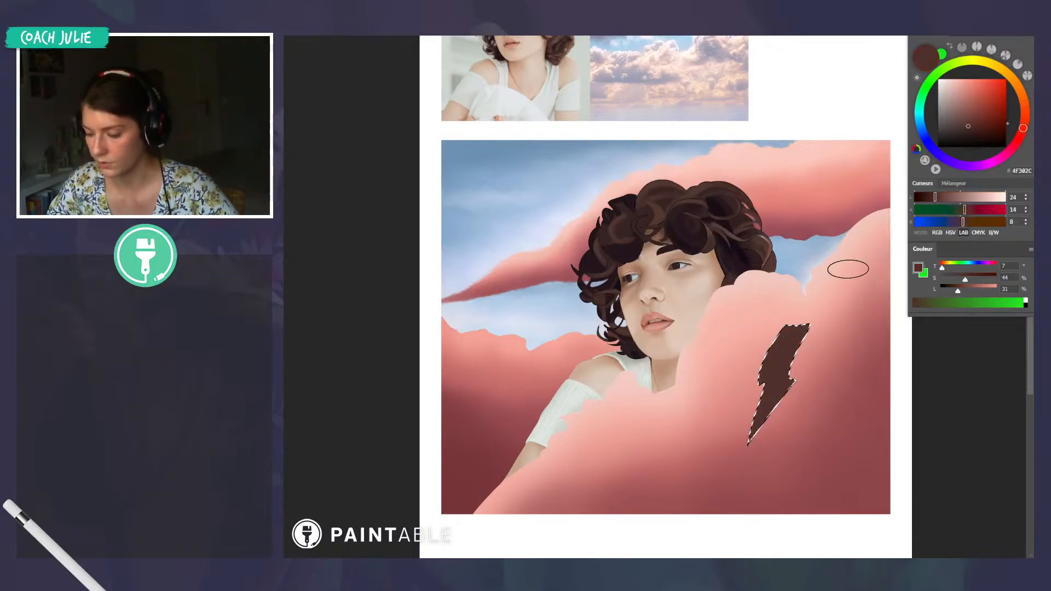
{"action": "key", "text": "ctrl+d"}
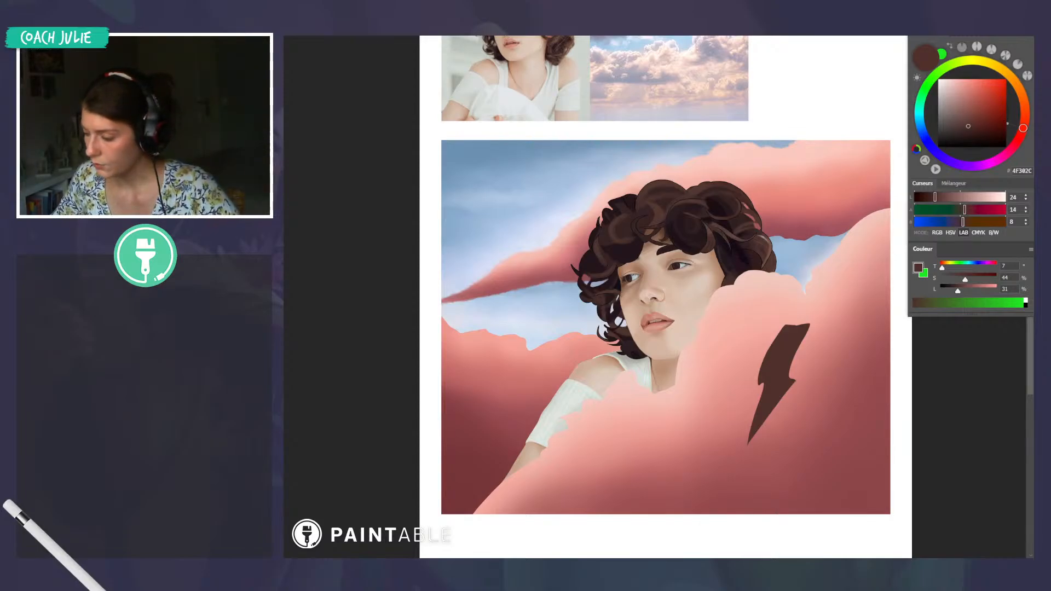
Shade the lightning-shaped lock around its middle notch with near-black brown 291313, blending it into the base brown 4F302C
{"action": "left_click", "coordinate": [781, 352], "text": "alt"}
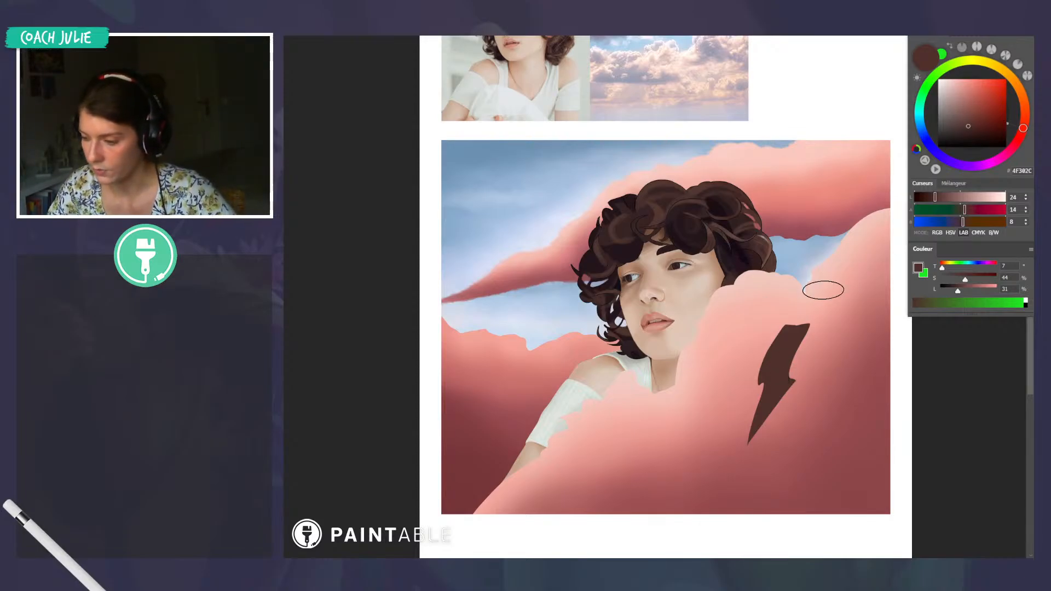
{"action": "left_click", "coordinate": [977, 138]}
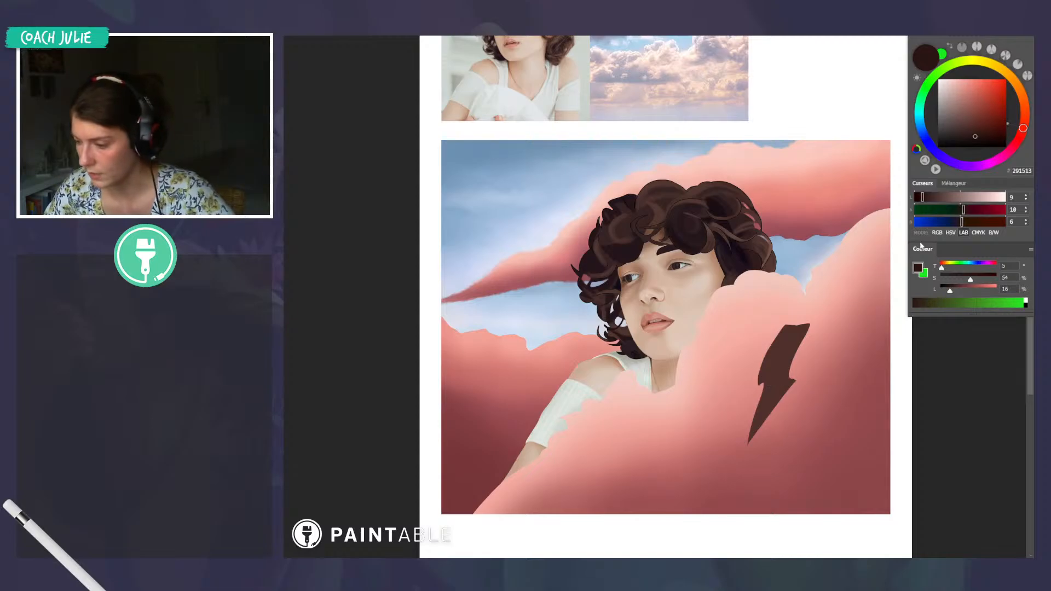
{"action": "left_click", "coordinate": [772, 385], "text": "alt"}
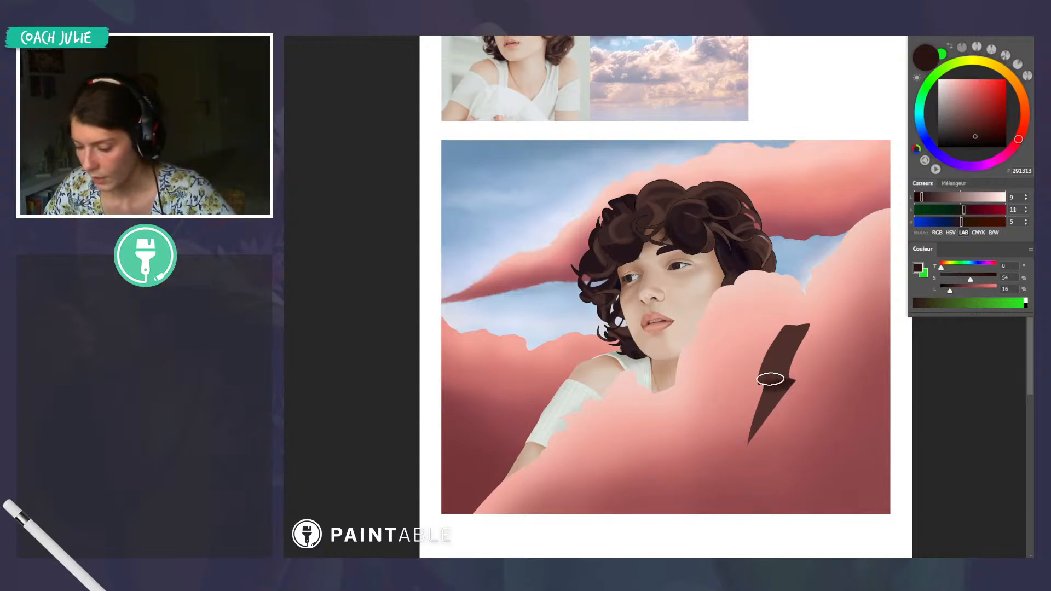
{"action": "left_click", "coordinate": [787, 372], "text": "alt"}
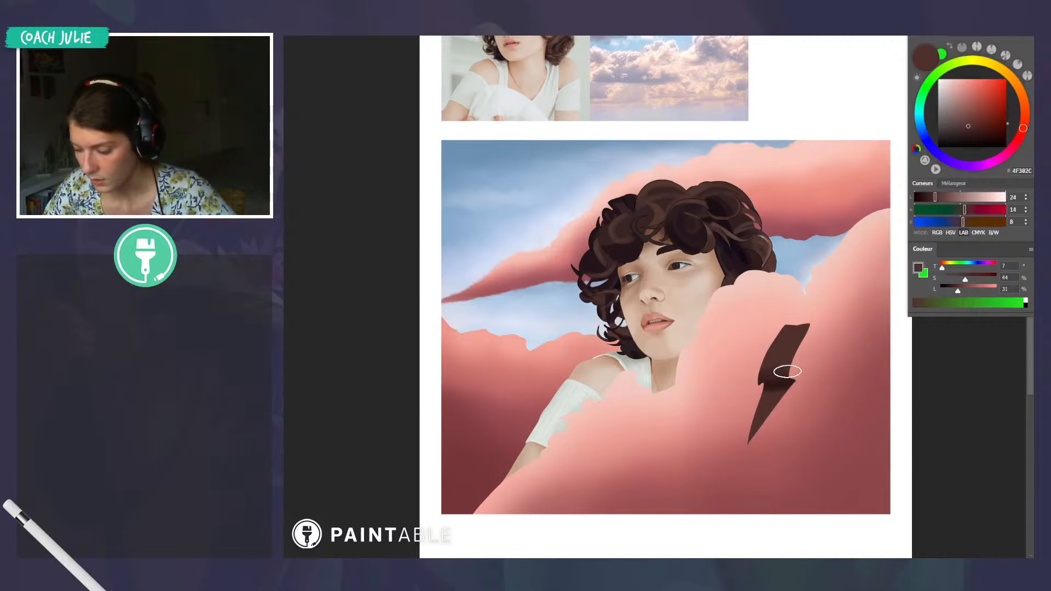
{"action": "left_click", "coordinate": [772, 386], "text": "alt"}
{"action": "left_click_drag", "start_coordinate": [767, 375], "coordinate": [785, 369]}
{"action": "left_click", "coordinate": [787, 356], "text": "alt"}
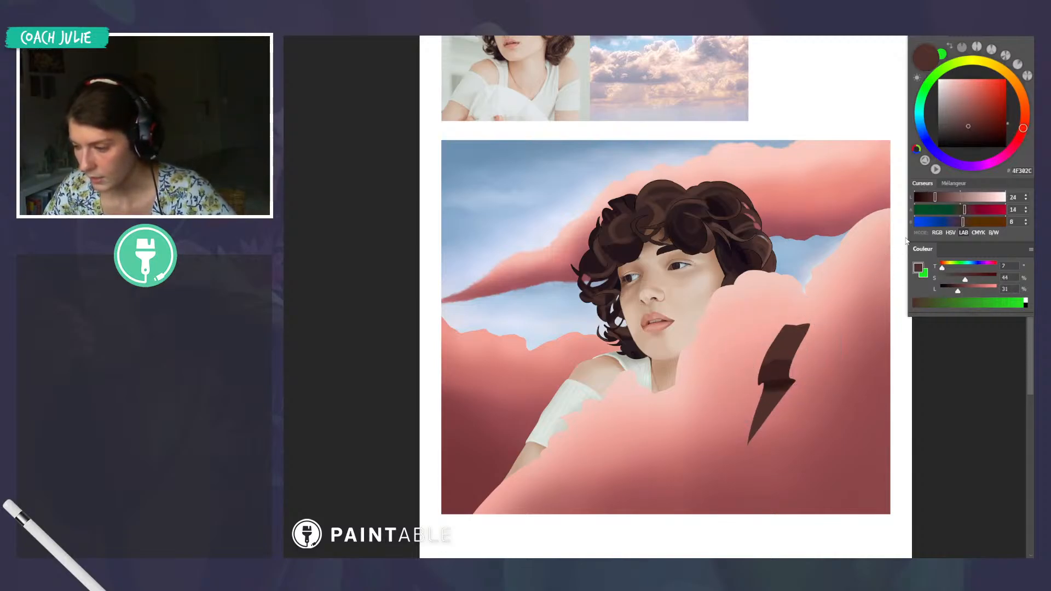
Paint a reddish-brown 845048 highlight band across the lock's upper section and blend its edges with sampled browns down to the dark notch
{"action": "left_click", "coordinate": [564, 51], "text": "alt"}
{"action": "left_click", "coordinate": [566, 48], "text": "alt"}
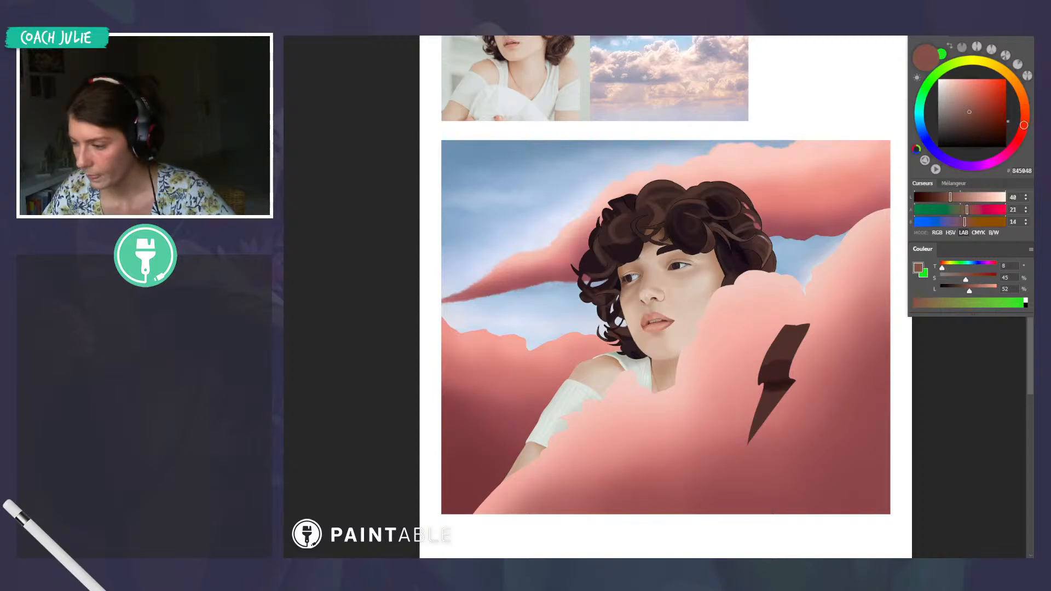
{"action": "left_click_drag", "start_coordinate": [773, 350], "coordinate": [793, 346]}
{"action": "left_click", "coordinate": [787, 340], "text": "alt"}
{"action": "left_click", "coordinate": [784, 356], "text": "alt"}
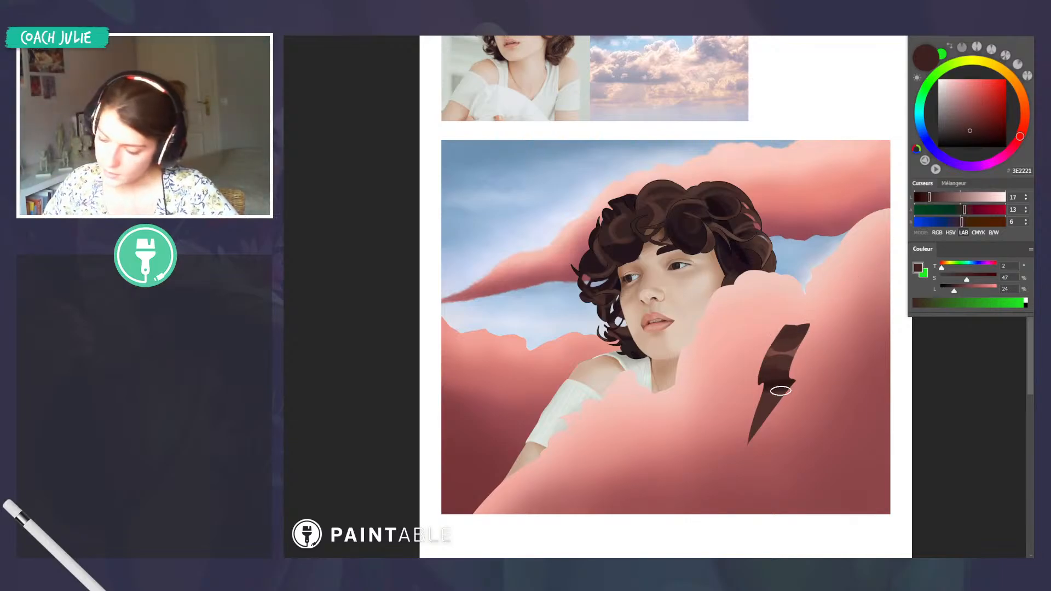
{"action": "left_click", "coordinate": [775, 372], "text": "alt"}
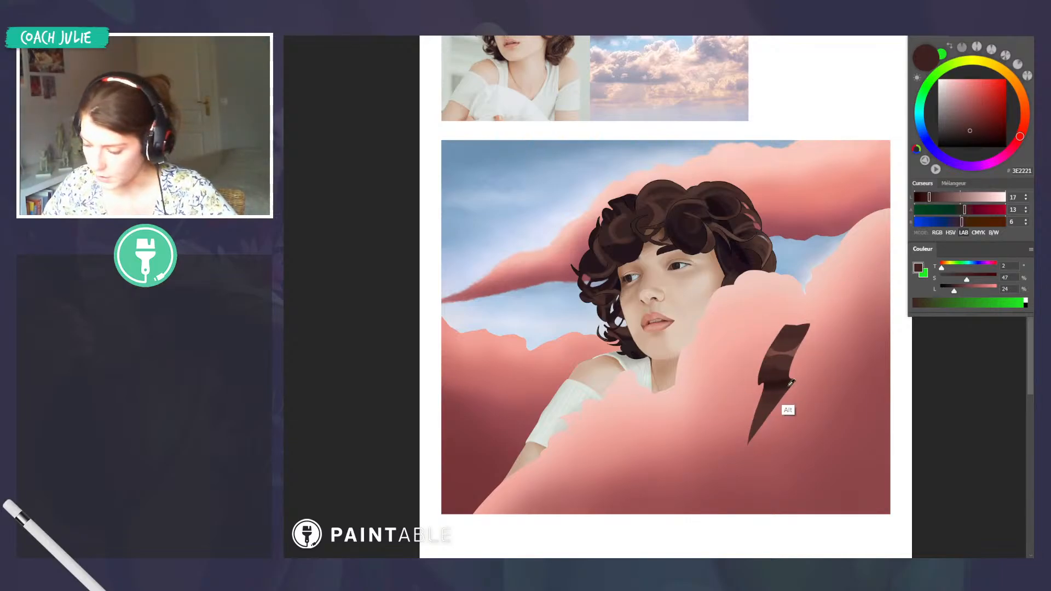
Add a 7F5149 highlight to the lock's lower section and blend it with dark 2B1515 and mid-brown 4D2E2B sampled from the lock
{"action": "left_click", "coordinate": [789, 348], "text": "alt"}
{"action": "left_click", "coordinate": [790, 349], "text": "alt"}
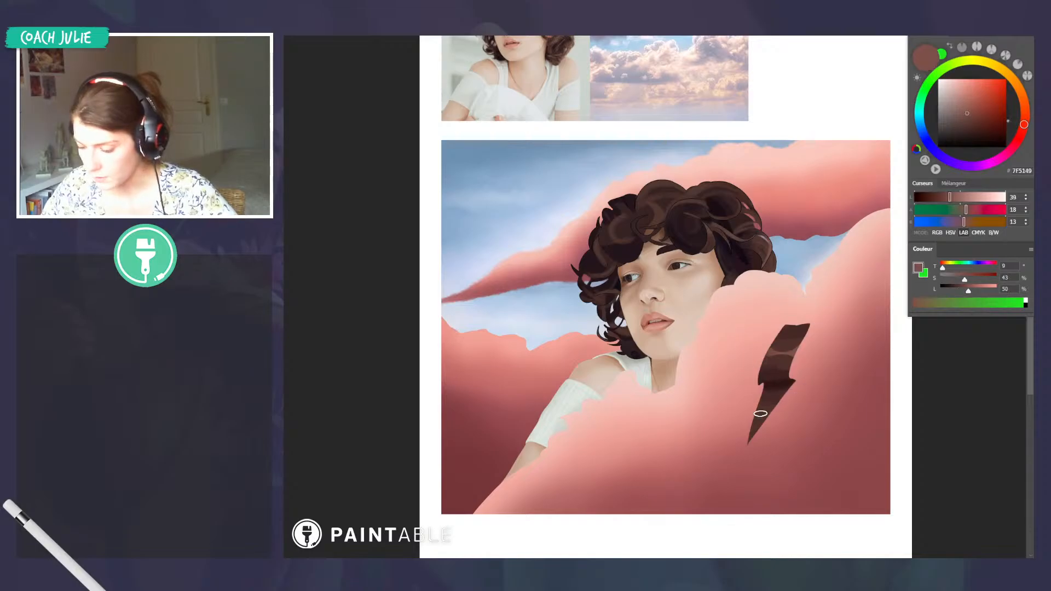
{"action": "left_click", "coordinate": [788, 393], "text": "alt"}
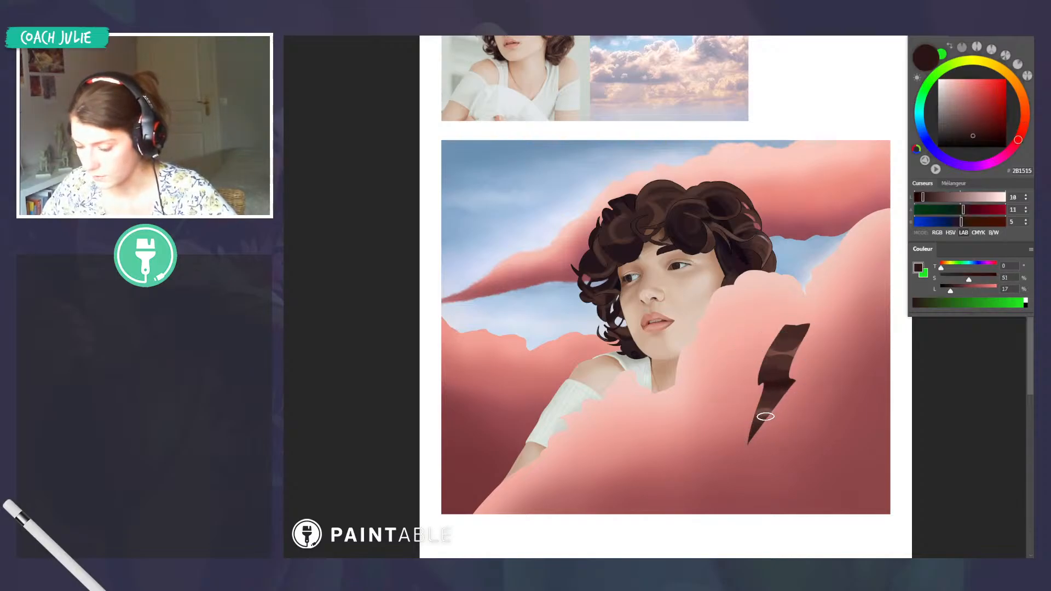
{"action": "left_click", "coordinate": [781, 405], "text": "alt"}
{"action": "left_click", "coordinate": [766, 405], "text": "alt"}
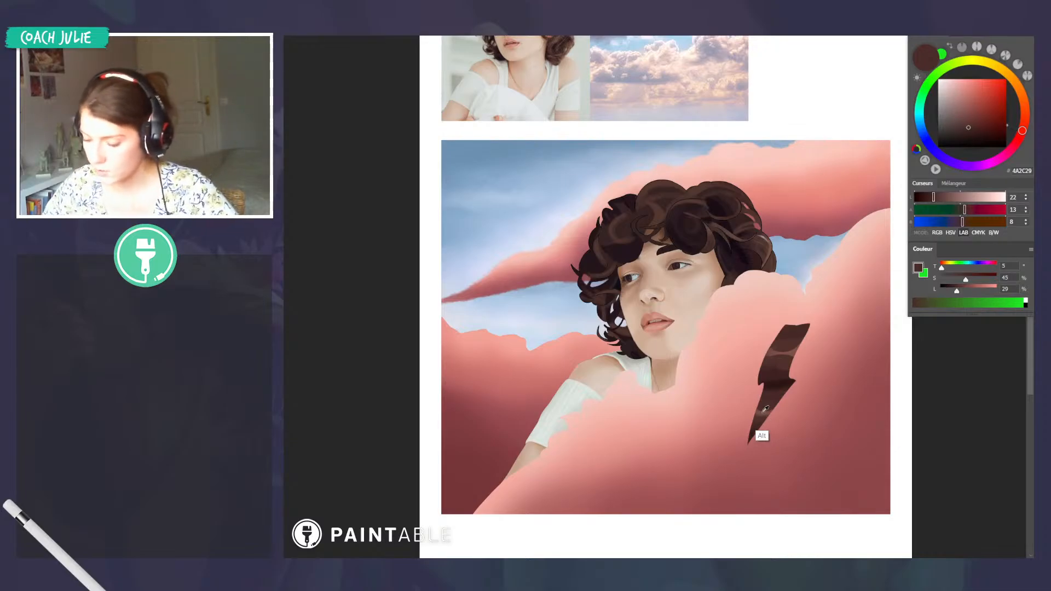
{"action": "left_click", "coordinate": [763, 434], "text": "alt"}
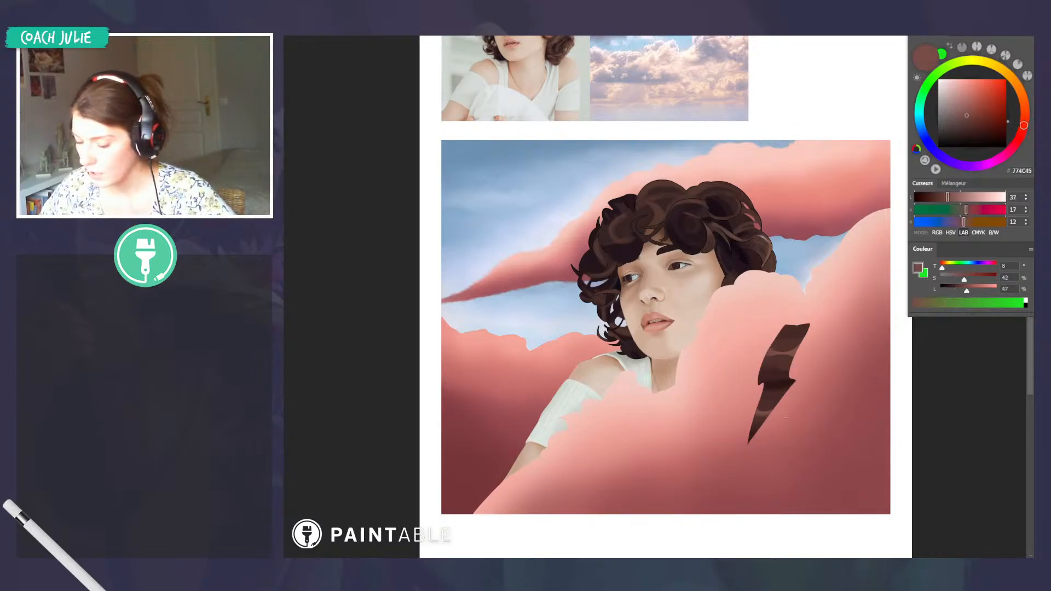
{"action": "left_click", "coordinate": [765, 413], "text": "alt"}
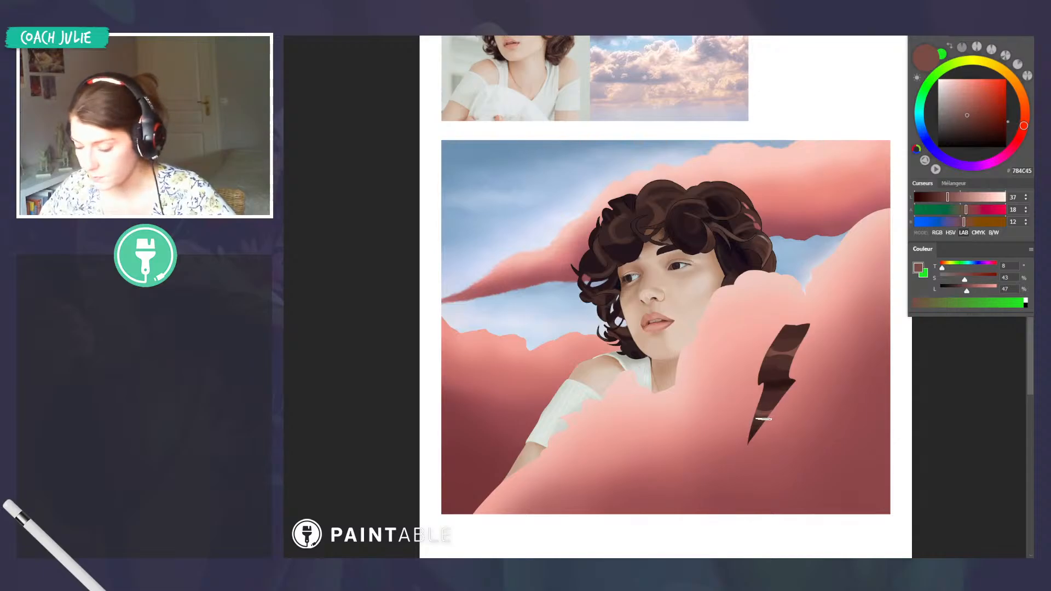
{"action": "left_click", "coordinate": [766, 406], "text": "alt"}
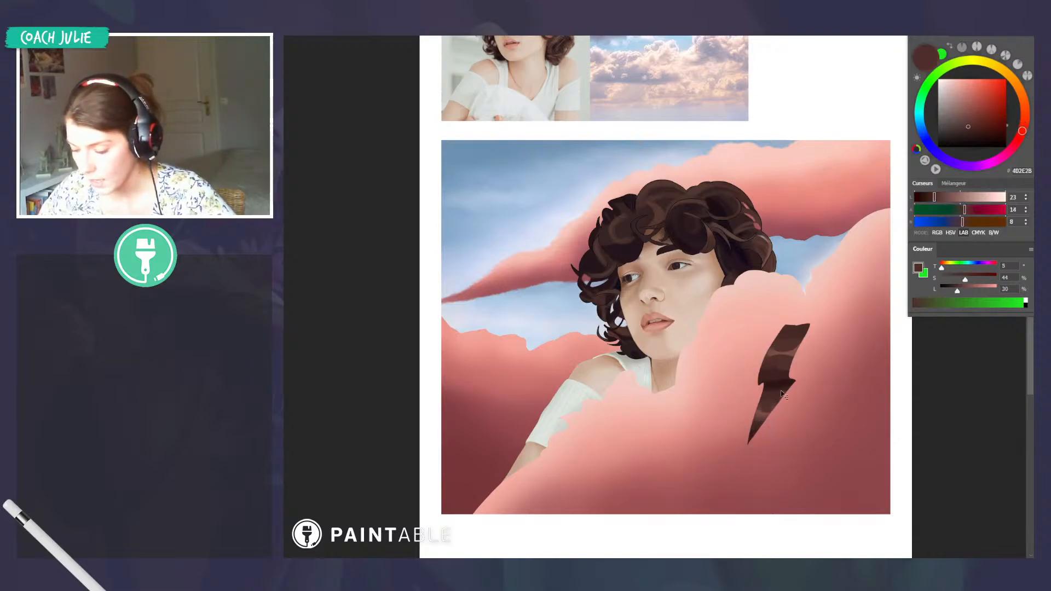
{"action": "left_click", "coordinate": [769, 417], "text": "alt"}
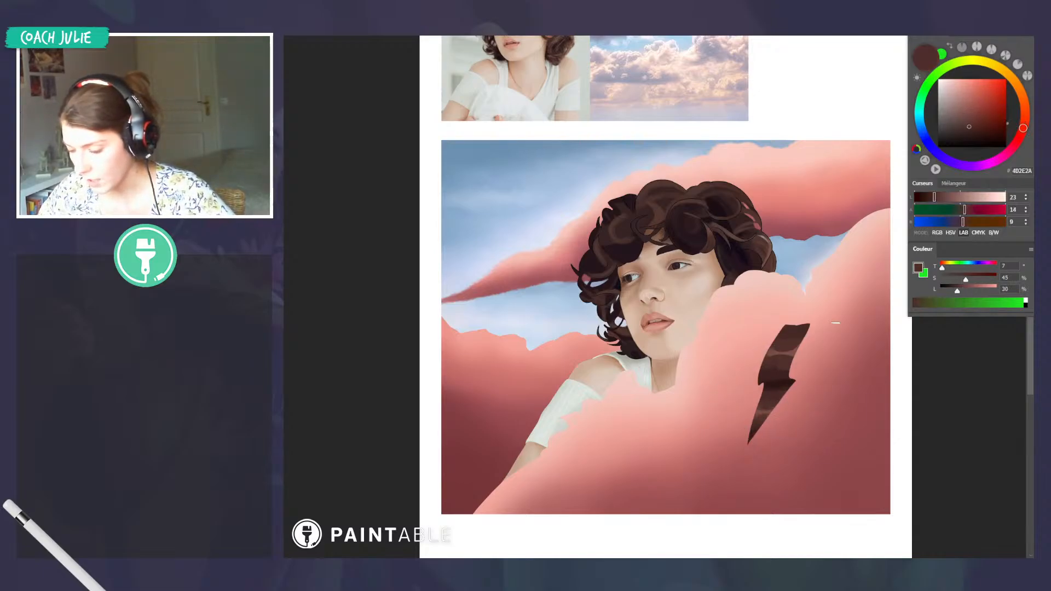
Break up the upper highlight band with thin strands in 7F5149 and dark 2B1515, using a small brush
{"action": "left_click", "coordinate": [782, 385], "text": "alt"}
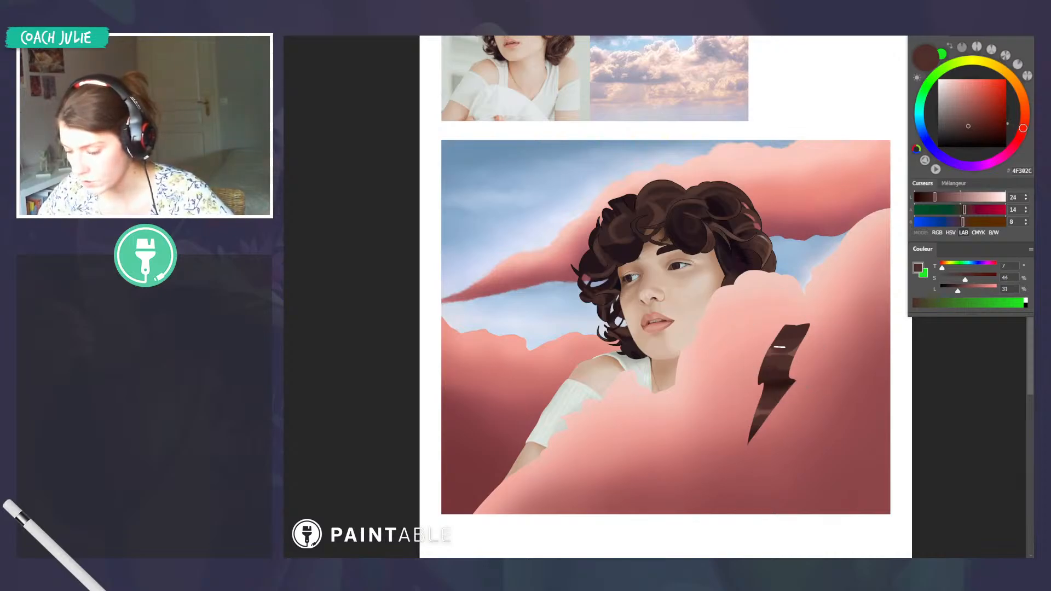
{"action": "left_click", "coordinate": [793, 351], "text": "alt"}
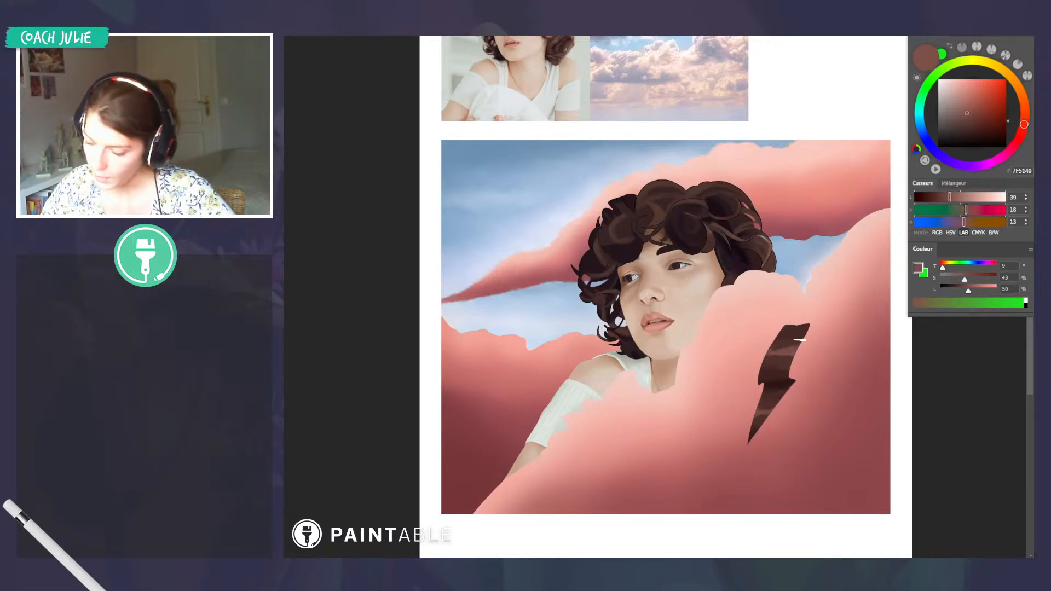
{"action": "left_click", "coordinate": [789, 347], "text": "alt"}
{"action": "left_click", "coordinate": [774, 386], "text": "alt"}
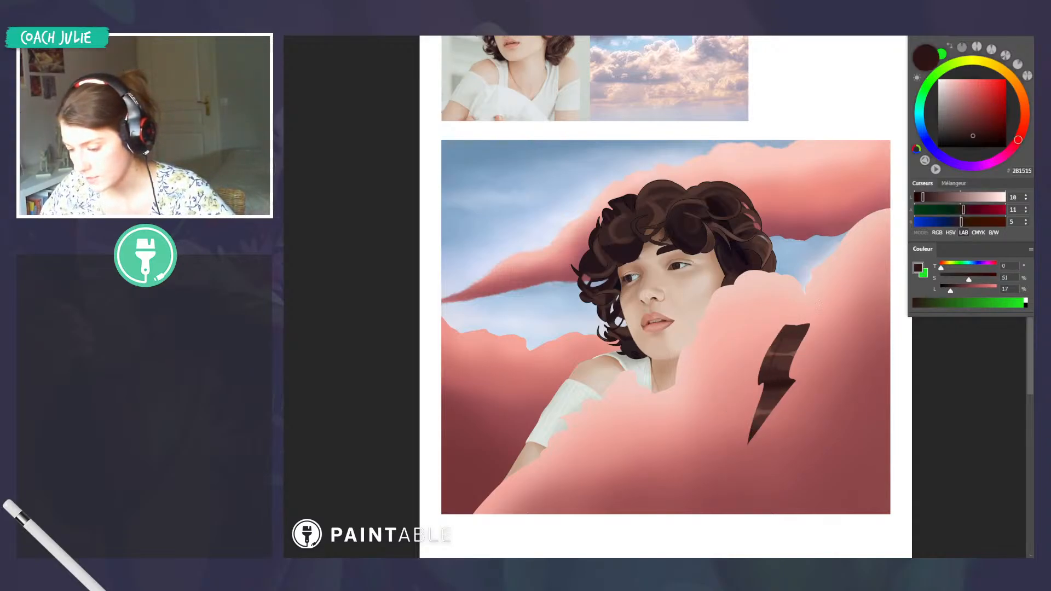
{"action": "left_click", "coordinate": [776, 388], "text": "alt"}
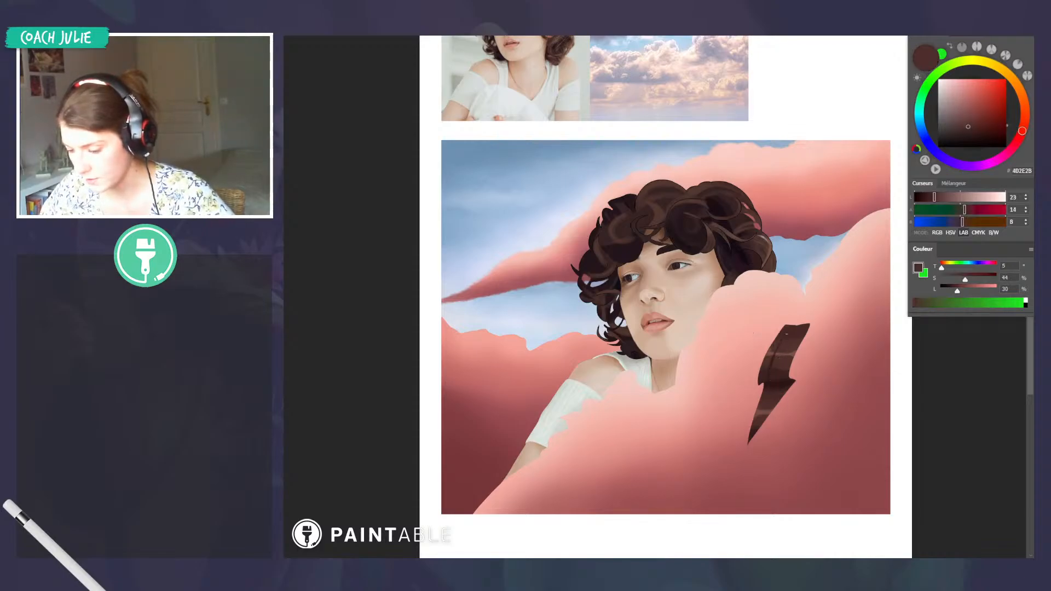
Draw fine lengthwise strands through the lock in dark 2B1514, mid-brown 462826 and lighter 7E5048
{"action": "left_click", "coordinate": [781, 404], "text": "alt"}
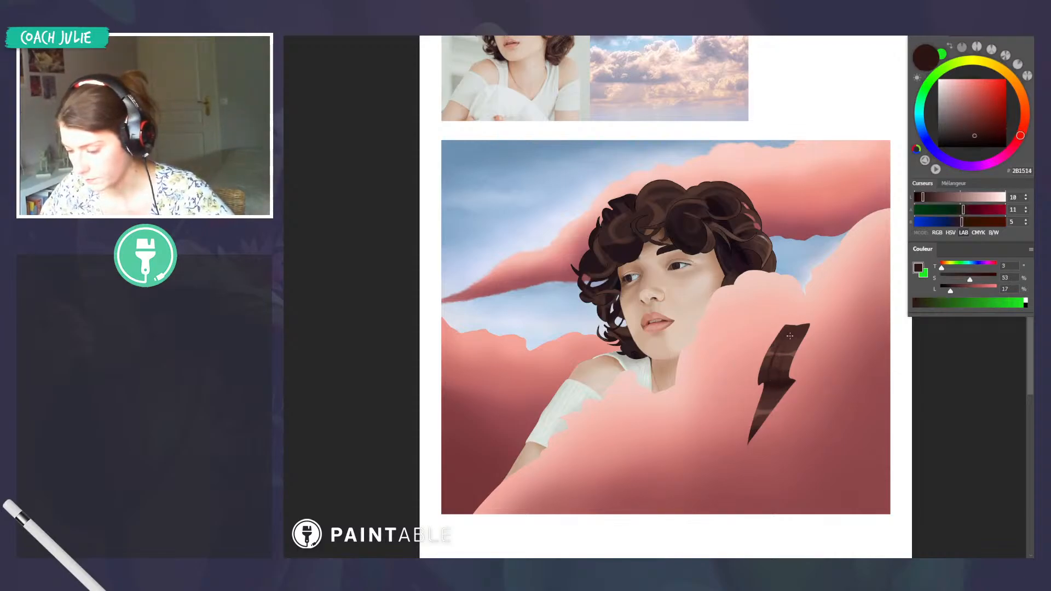
{"action": "left_click", "coordinate": [787, 360], "text": "alt"}
{"action": "left_click", "coordinate": [781, 403], "text": "alt"}
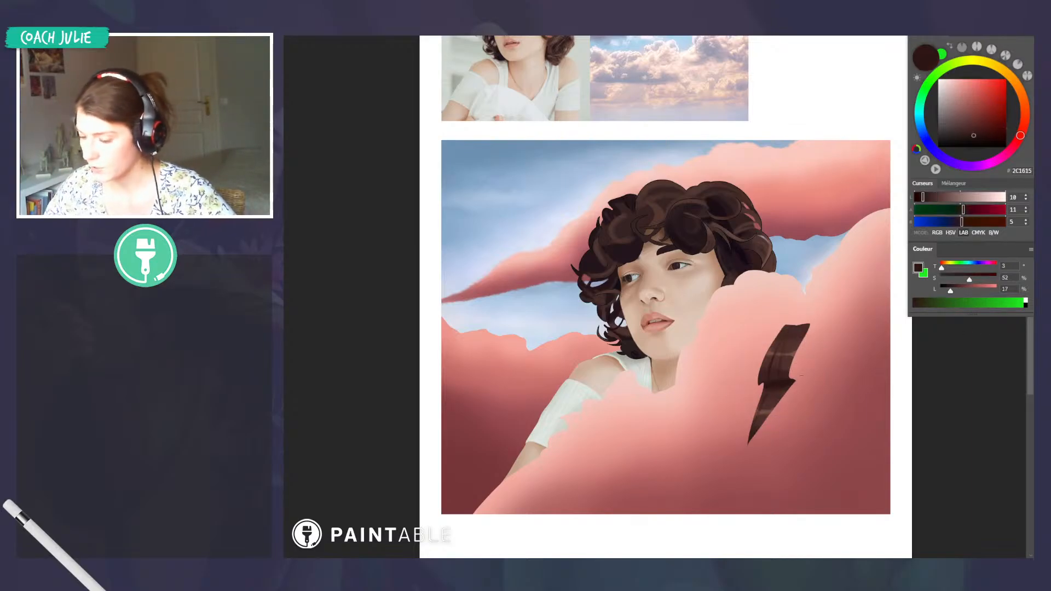
{"action": "left_click", "coordinate": [793, 353], "text": "alt"}
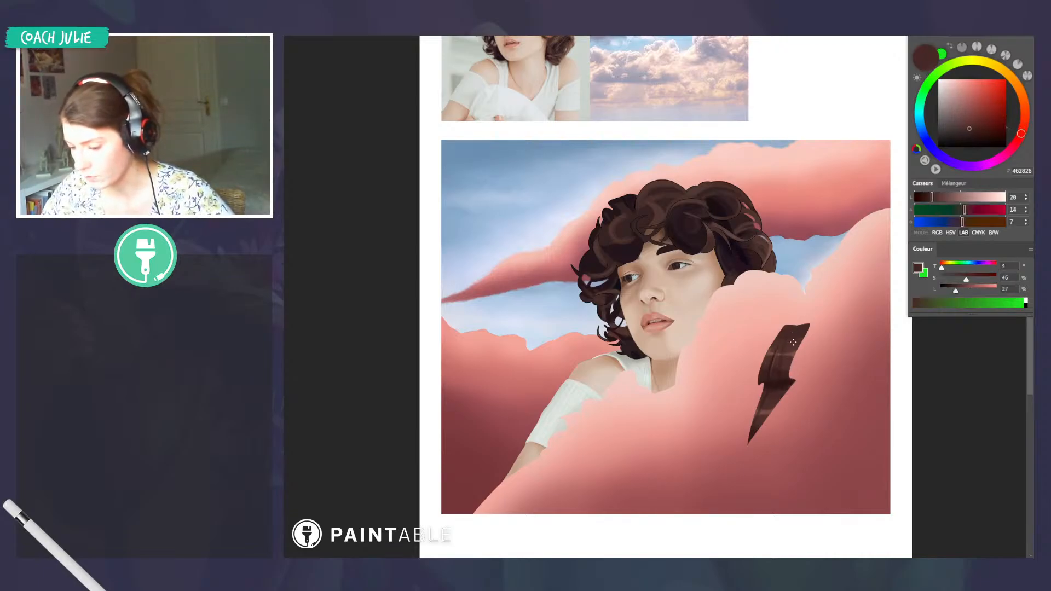
{"action": "left_click", "coordinate": [791, 368], "text": "alt"}
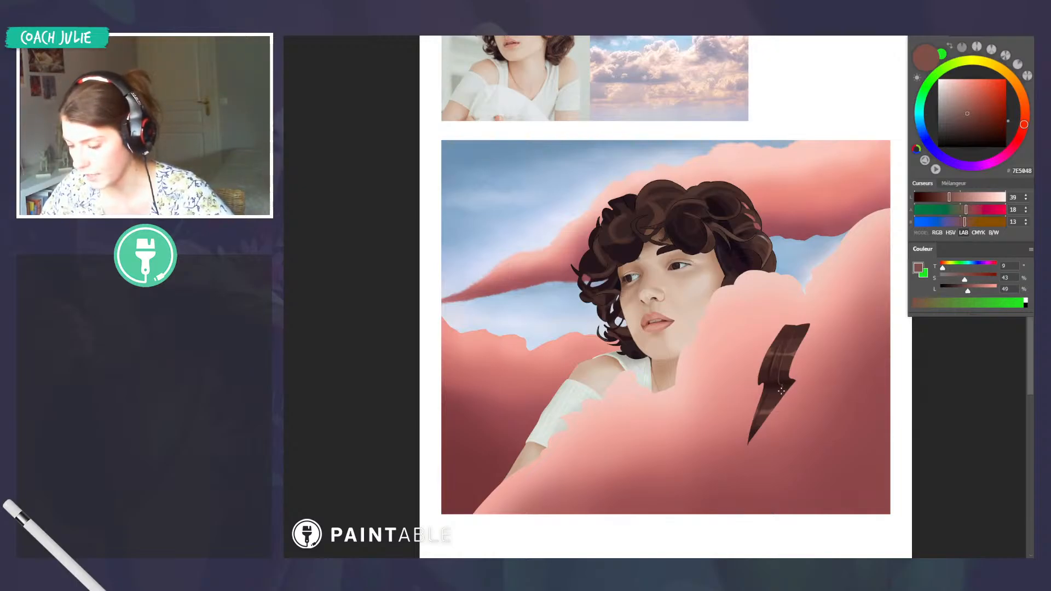
{"action": "left_click", "coordinate": [780, 378], "text": "alt"}
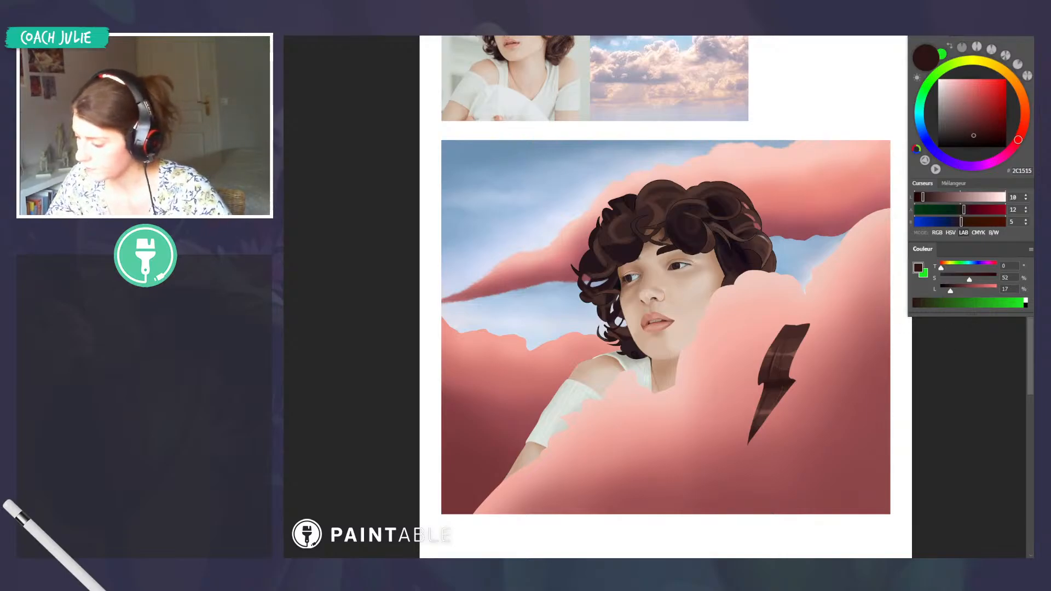
Paint loose stray hairs in dark brown 3D211D curving out from the lock's upper outer edge, redoing one misplaced stroke
{"action": "left_click", "coordinate": [789, 341], "text": "alt"}
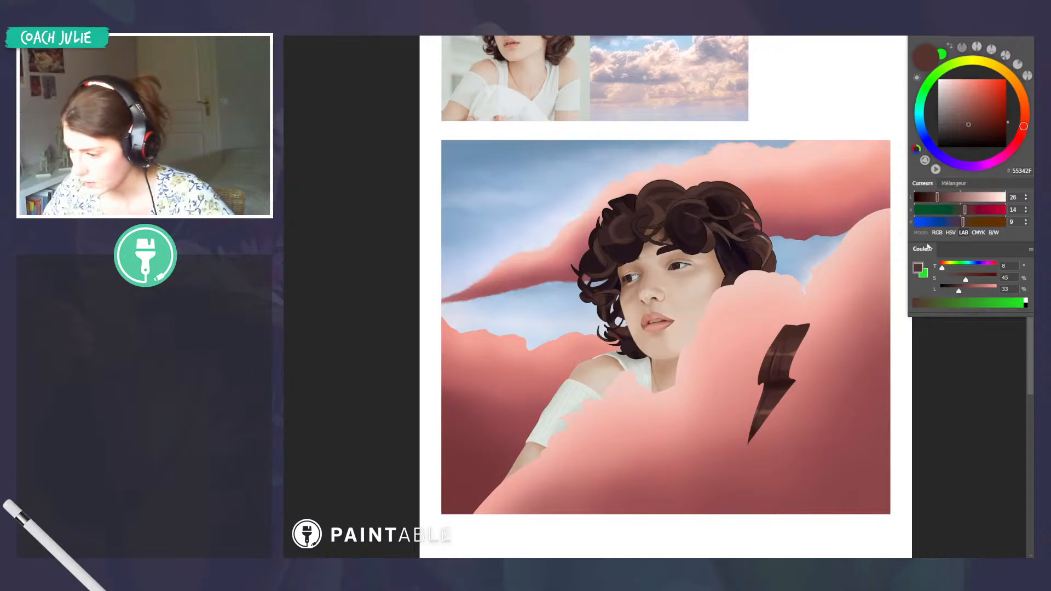
{"action": "left_click", "coordinate": [783, 364], "text": "alt"}
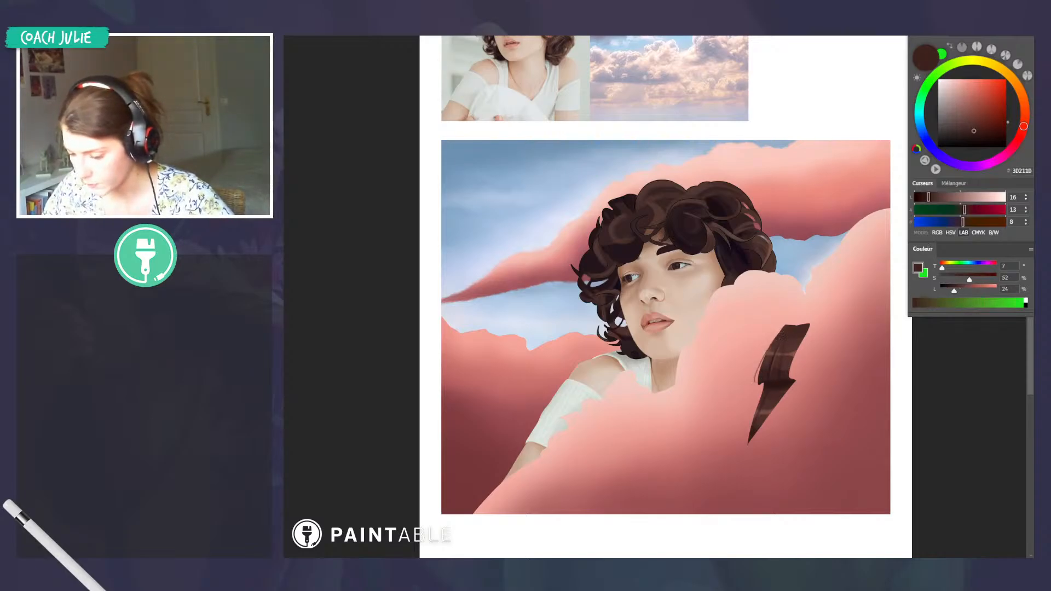
{"action": "mouse_move", "coordinate": [759, 350]}
{"action": "left_mouse_down"}
{"action": "mouse_move", "coordinate": [752, 417]}
{"action": "mouse_move", "coordinate": [775, 340]}
{"action": "left_mouse_up"}
{"action": "key", "text": "ctrl+z"}
{"action": "mouse_move", "coordinate": [756, 376]}
{"action": "left_mouse_down"}
{"action": "mouse_move", "coordinate": [781, 330]}
{"action": "mouse_move", "coordinate": [773, 347]}
{"action": "left_mouse_up"}
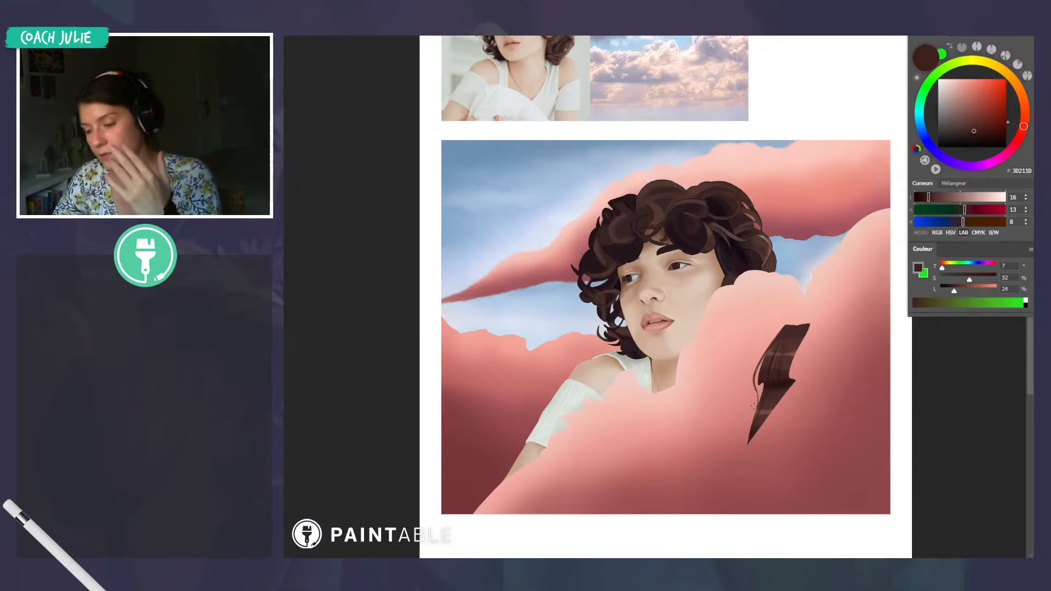
Paint thin lighter strands on the portrait's curls near the cloud, sampling browns such as 61443F and 7A524B from the hair
{"action": "left_click", "coordinate": [714, 233], "text": "alt"}
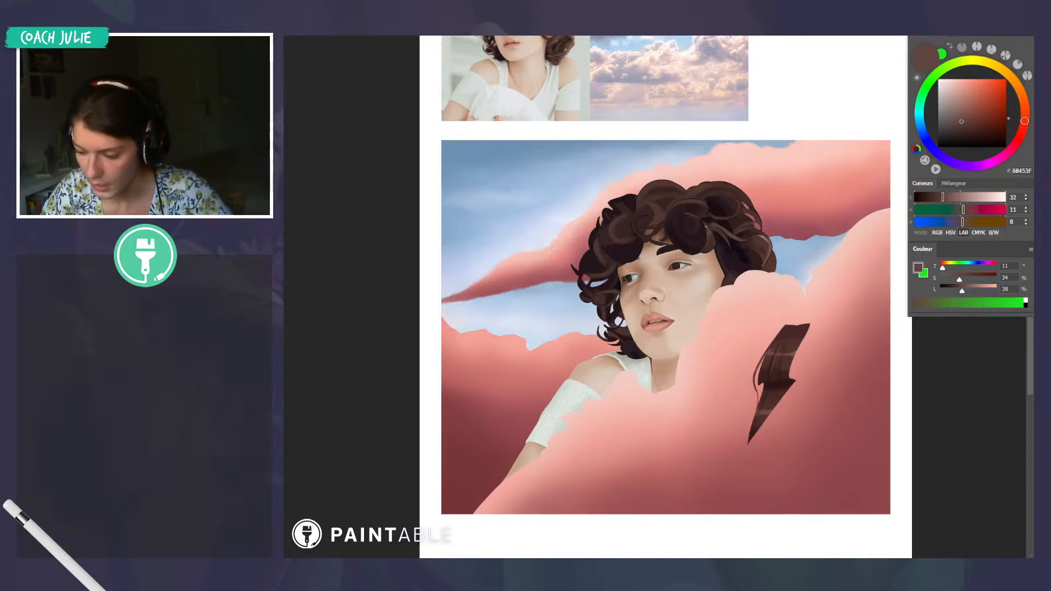
{"action": "scroll", "coordinate": [749, 295], "scroll_direction": "up", "scroll_amount": 2}
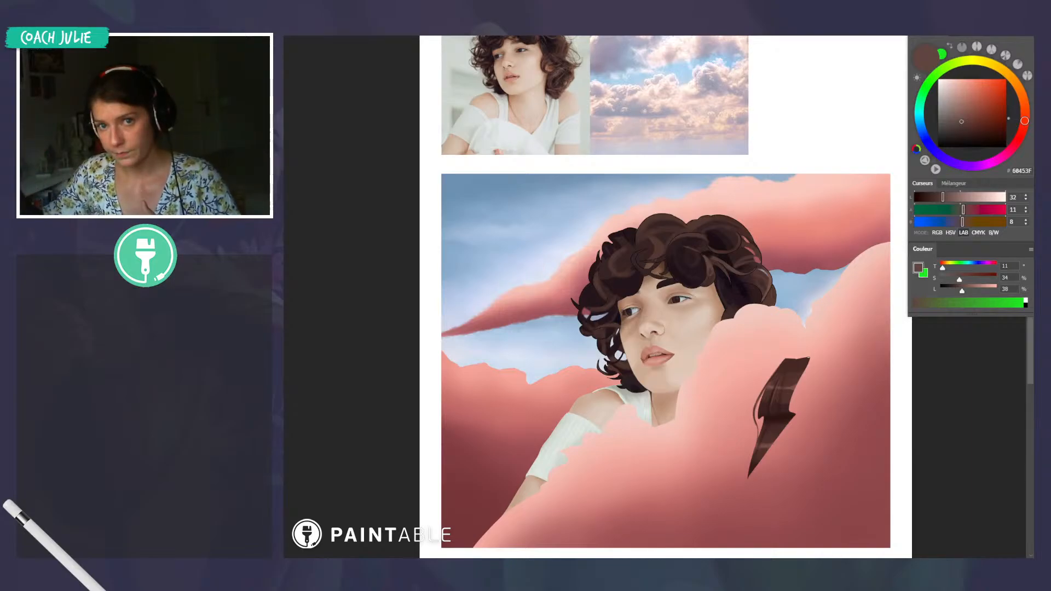
{"action": "left_click", "coordinate": [709, 265], "text": "alt"}
{"action": "scroll", "coordinate": [666, 295], "scroll_direction": "up", "scroll_amount": 2}
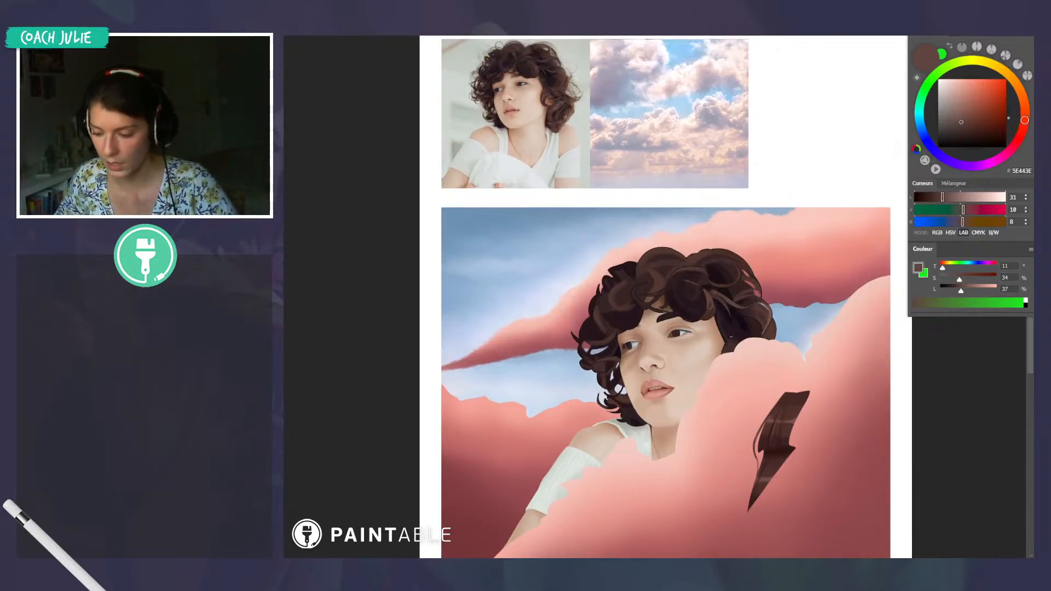
{"action": "left_click", "coordinate": [709, 318], "text": "alt"}
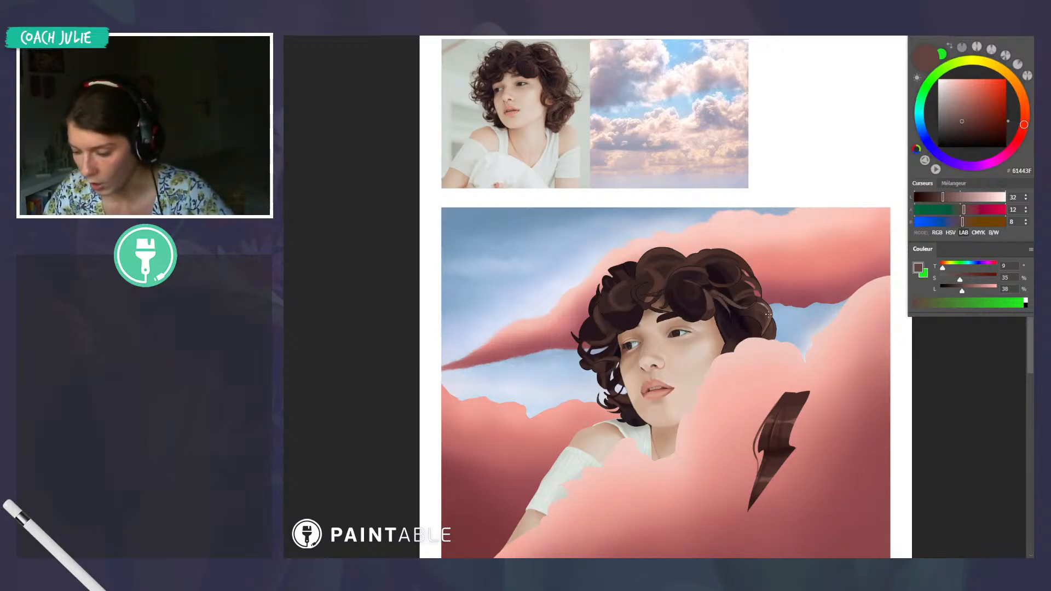
{"action": "left_click", "coordinate": [765, 323], "text": "alt"}
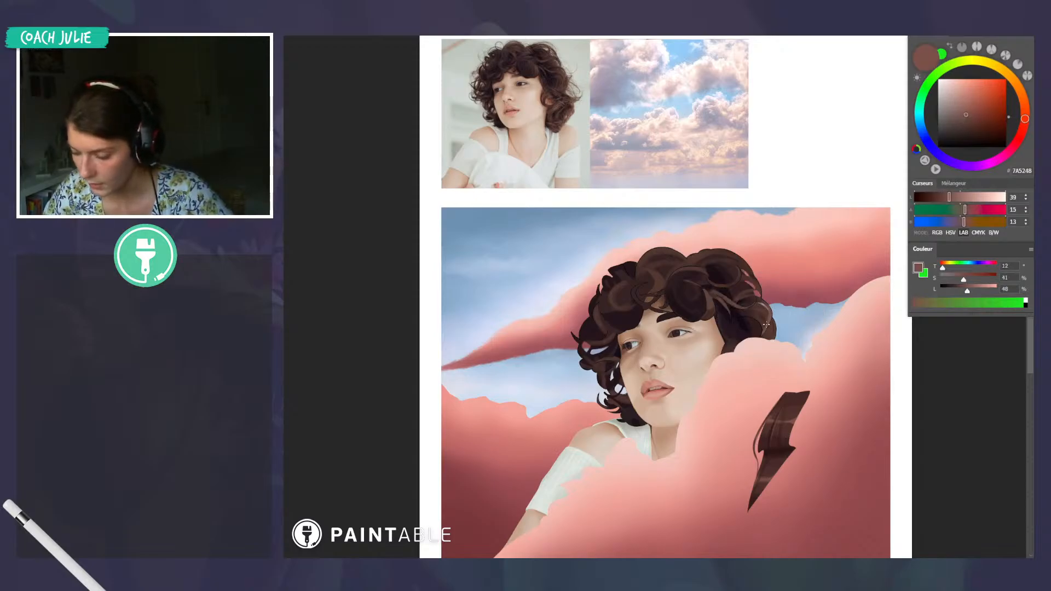
Paint brown and dark strands into the curls beside the cloud, sampling 61443F and 26171C from the hair and darkening to 170B0F
{"action": "left_click_drag", "start_coordinate": [719, 267], "coordinate": [721, 426]}
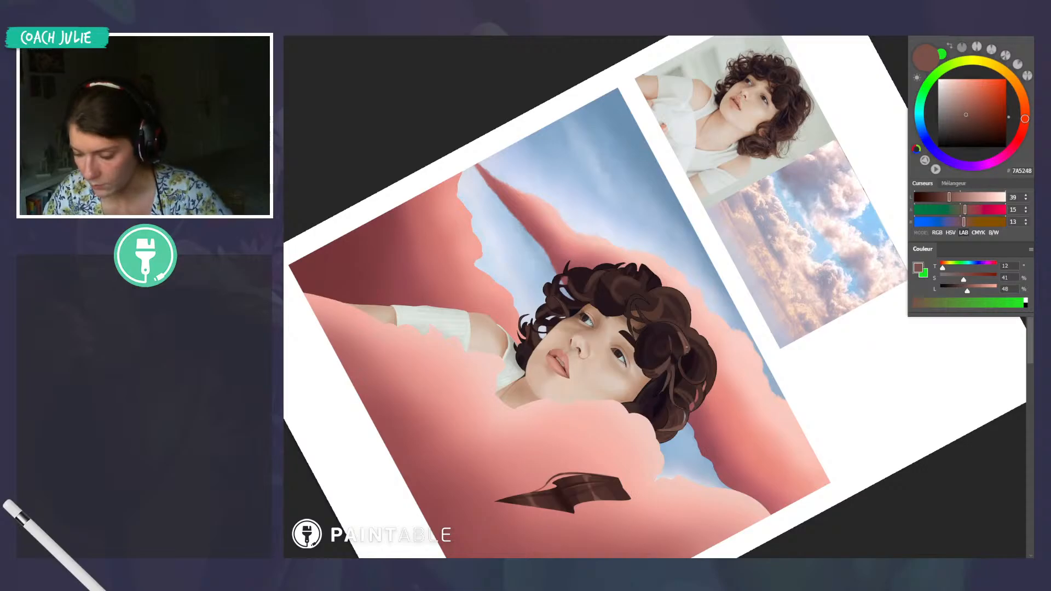
{"action": "left_click_drag", "start_coordinate": [812, 390], "coordinate": [820, 217]}
{"action": "left_click_drag", "start_coordinate": [843, 330], "coordinate": [765, 399]}
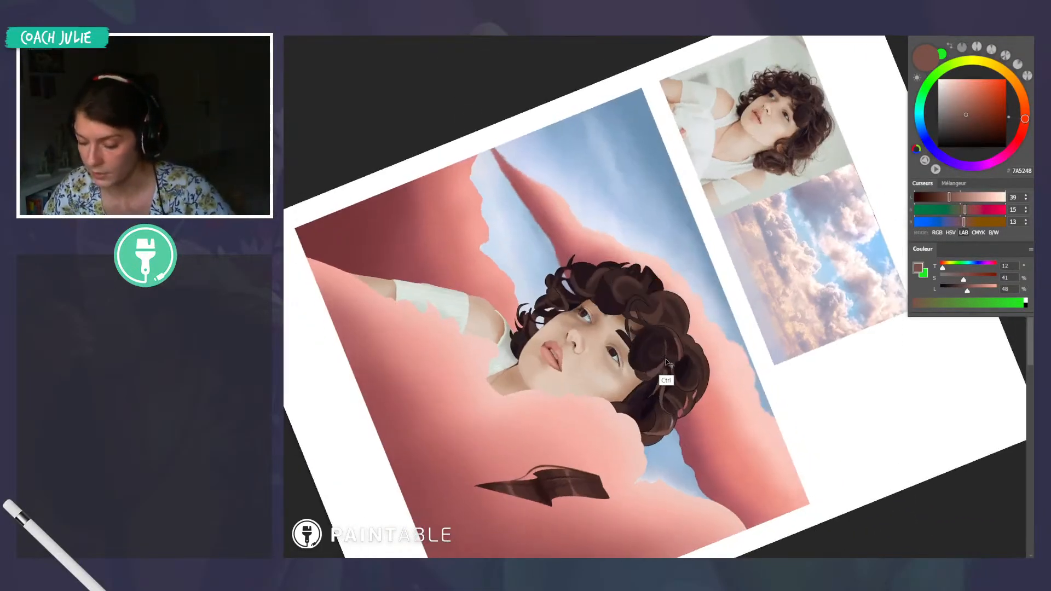
{"action": "left_click", "coordinate": [674, 382], "text": "alt"}
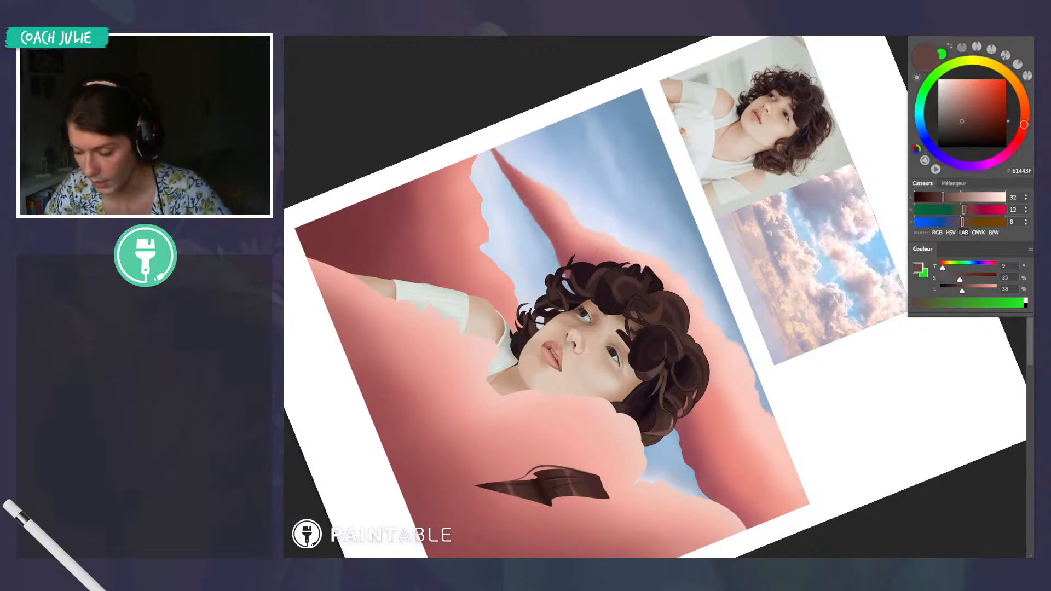
{"action": "left_click_drag", "start_coordinate": [787, 316], "coordinate": [724, 168]}
{"action": "left_click", "coordinate": [708, 302], "text": "alt"}
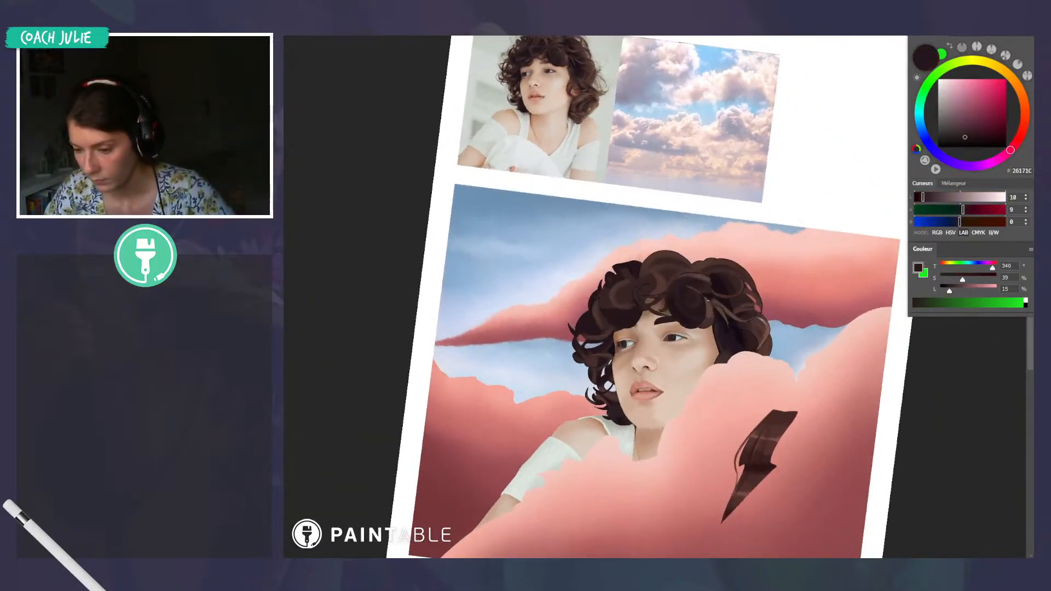
{"action": "left_click", "coordinate": [974, 141]}
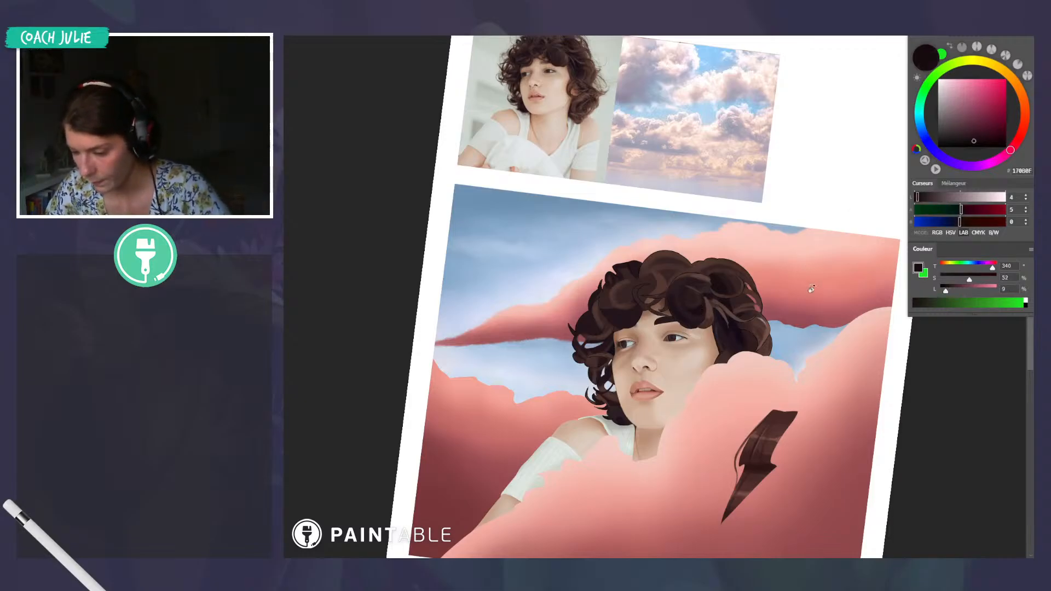
{"action": "left_click_drag", "start_coordinate": [812, 288], "coordinate": [814, 257]}
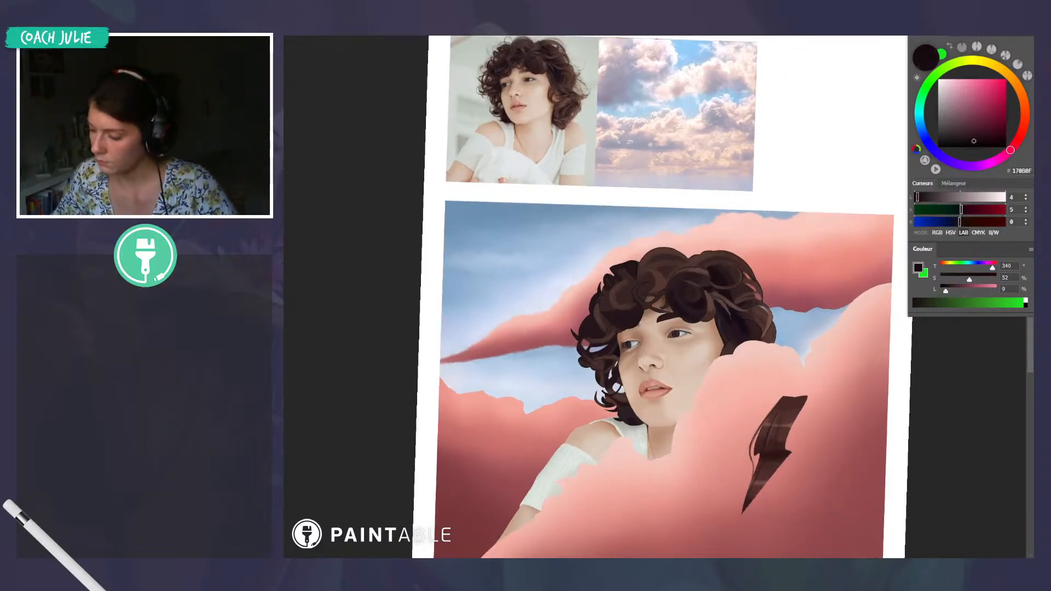
Remove the practice hair lock and its loose stray hairs from the pink cloud
{"action": "key", "text": "ctrl+z"}
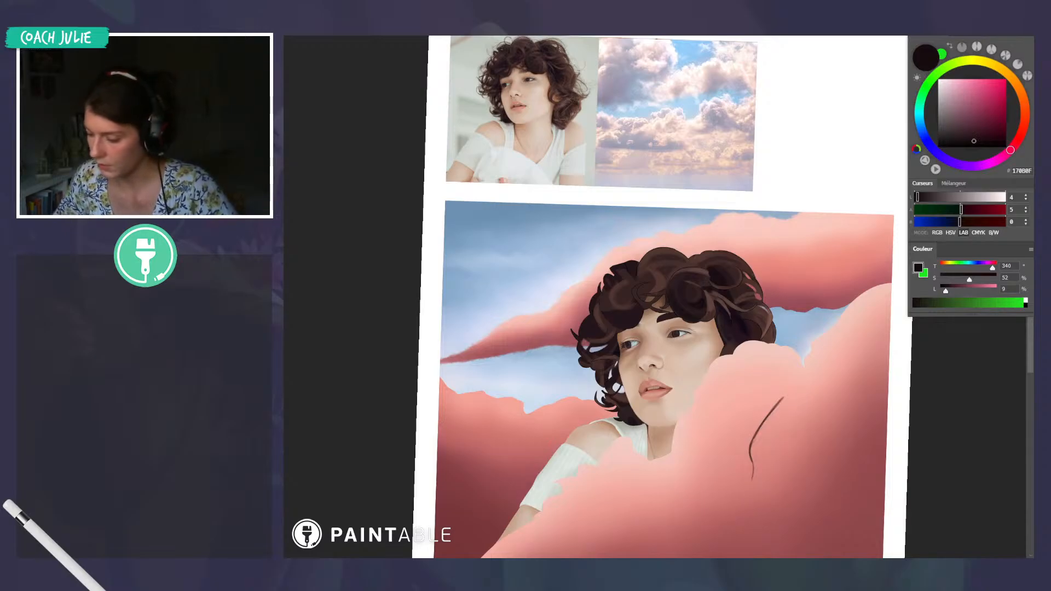
{"action": "left_click_drag", "start_coordinate": [777, 407], "coordinate": [761, 478]}
{"action": "key", "text": "r"}
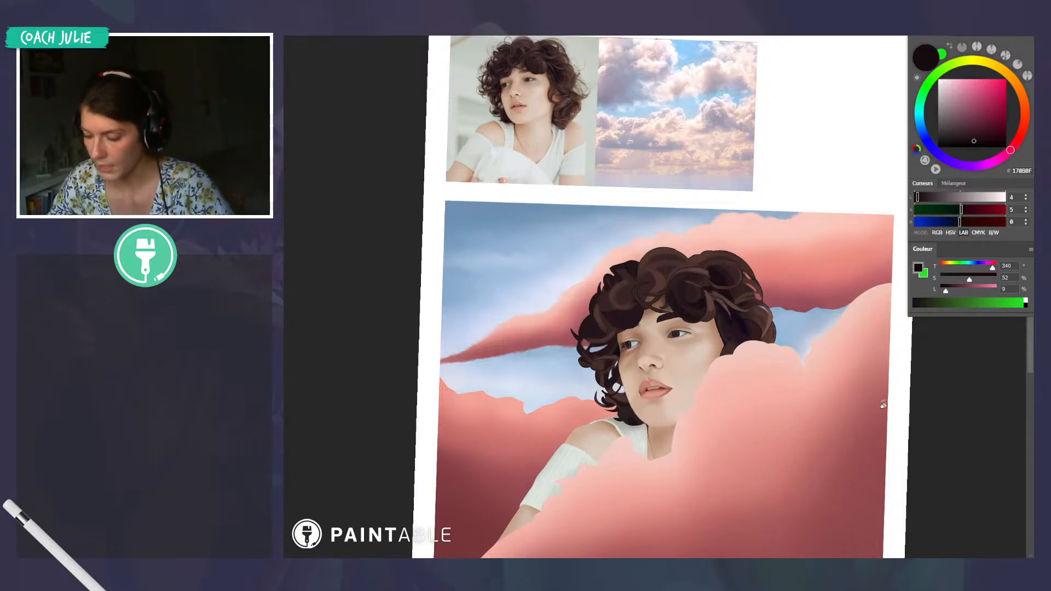
{"action": "left_click_drag", "start_coordinate": [885, 404], "coordinate": [885, 366]}
{"action": "left_click_drag", "start_coordinate": [839, 399], "coordinate": [824, 417]}
{"action": "left_click_drag", "start_coordinate": [787, 385], "coordinate": [784, 353]}
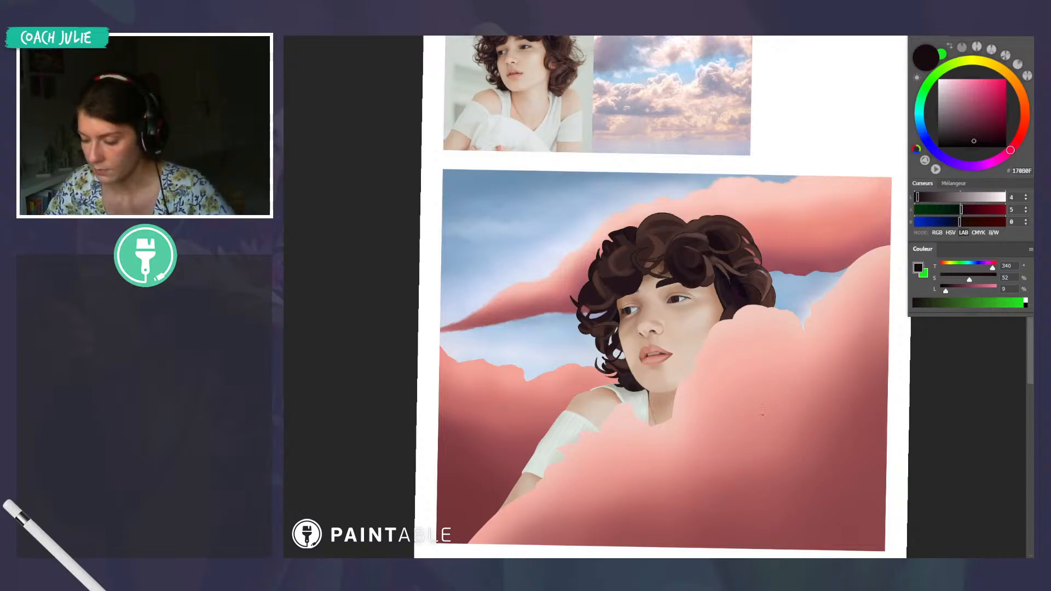
{"action": "mouse_move", "coordinate": [762, 419]}
{"action": "left_mouse_down"}
{"action": "mouse_move", "coordinate": [783, 387]}
{"action": "mouse_move", "coordinate": [783, 416]}
{"action": "mouse_move", "coordinate": [763, 418]}
{"action": "mouse_move", "coordinate": [778, 388]}
{"action": "mouse_move", "coordinate": [773, 410]}
{"action": "left_mouse_up"}
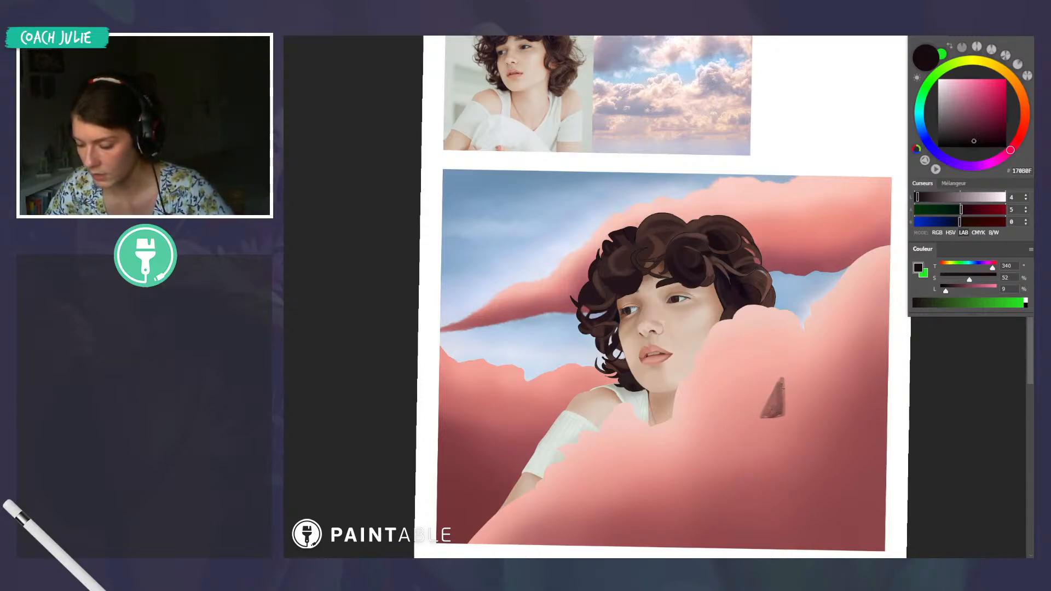
{"action": "left_click", "coordinate": [780, 400], "text": "alt"}
{"action": "key", "text": "ctrl+z"}
{"action": "key", "text": "ctrl+z"}
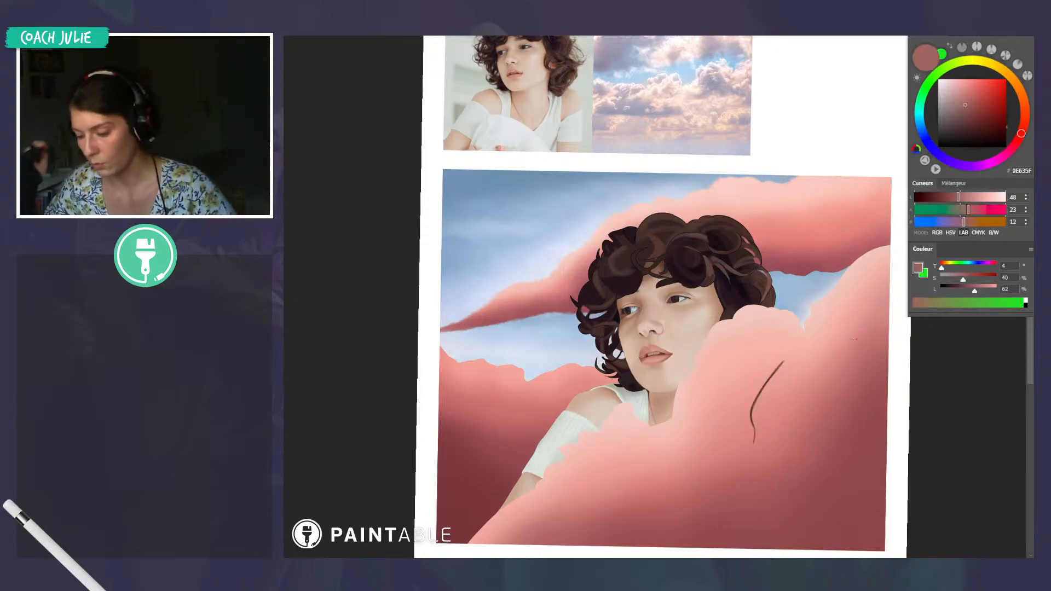
Lasso the leftover stray hair on the pink cloud, delete it and clear the selection
{"action": "key", "text": "l"}
{"action": "mouse_move", "coordinate": [755, 452]}
{"action": "left_mouse_down"}
{"action": "mouse_move", "coordinate": [739, 433]}
{"action": "mouse_move", "coordinate": [755, 459]}
{"action": "left_mouse_up"}
{"action": "key", "text": "Delete"}
{"action": "key", "text": "ctrl+d"}
Paint thin strands in the curls between the forehead and the cloud, alternating sampled darks 120A15 and 140C17 with brown 61443F
{"action": "scroll", "coordinate": [618, 348], "scroll_direction": "up", "scroll_amount": 2}
{"action": "scroll", "coordinate": [636, 323], "scroll_direction": "up", "scroll_amount": 2}
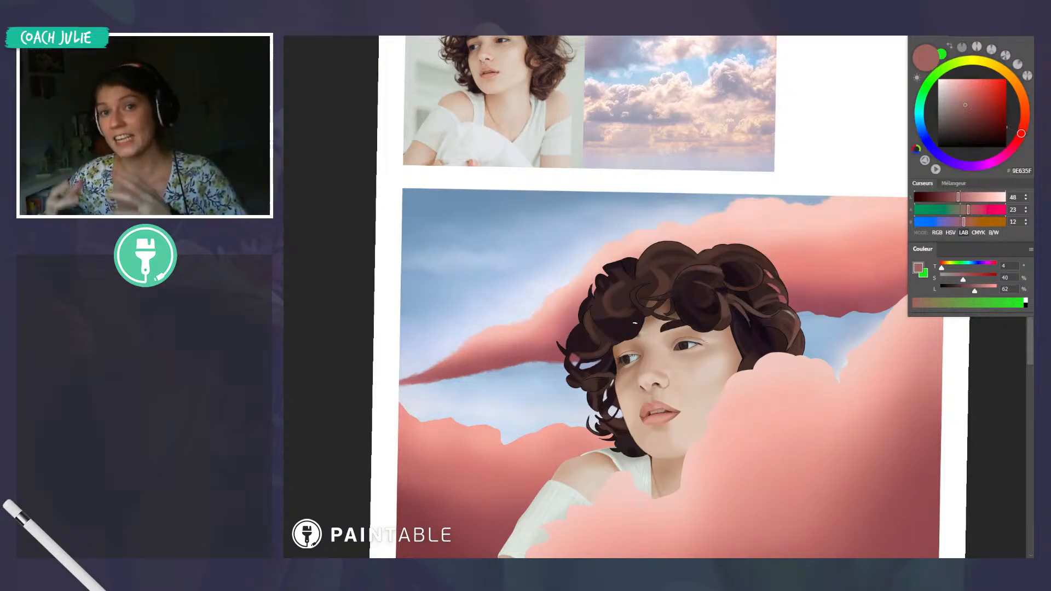
{"action": "left_click", "coordinate": [752, 336], "text": "alt"}
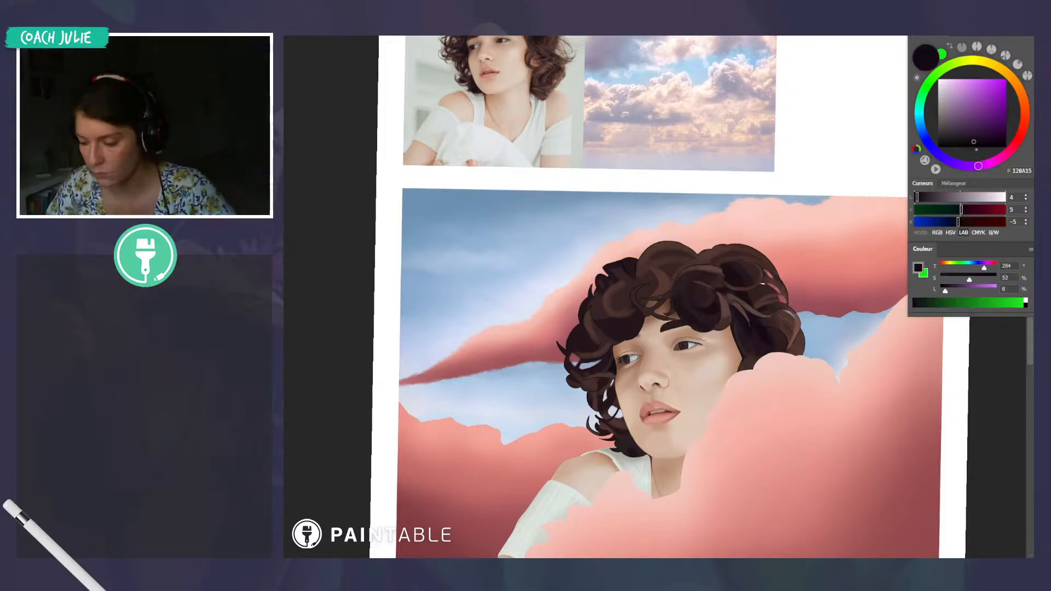
{"action": "left_click", "coordinate": [737, 310], "text": "alt"}
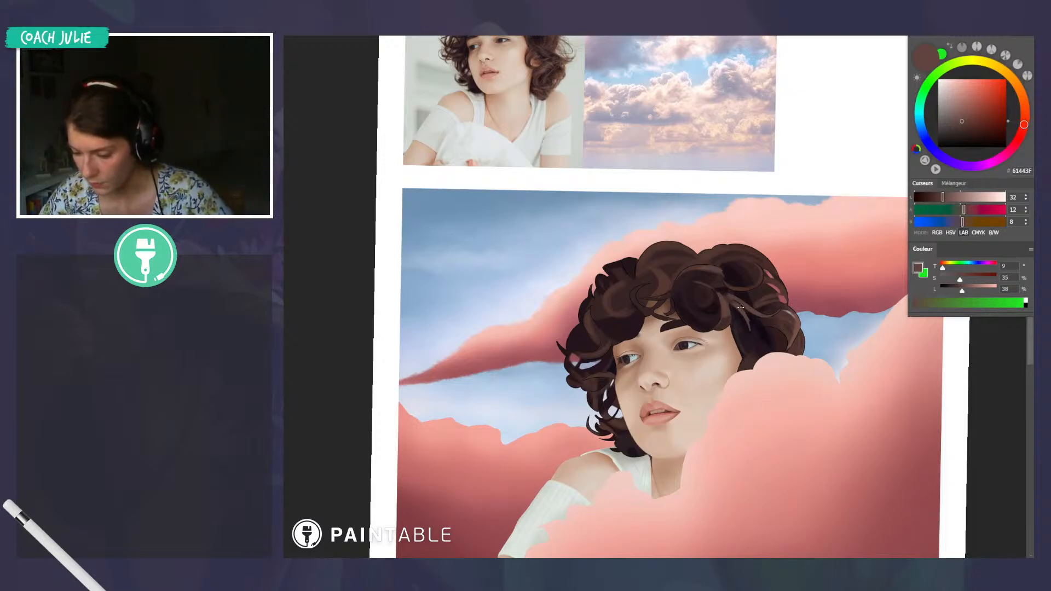
{"action": "left_click", "coordinate": [758, 327], "text": "alt"}
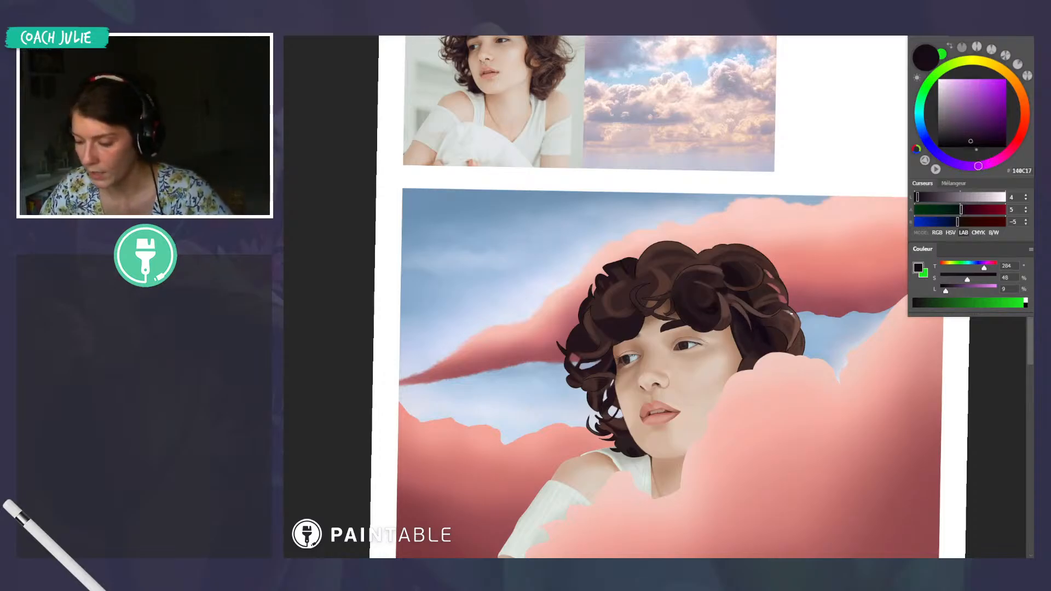
Refine the crown and fringe curls with strands in sampled browns 60433E, 55372F, 362424 and 34211F and darks 24151A and 2E1D20
{"action": "left_click", "coordinate": [706, 255], "text": "alt"}
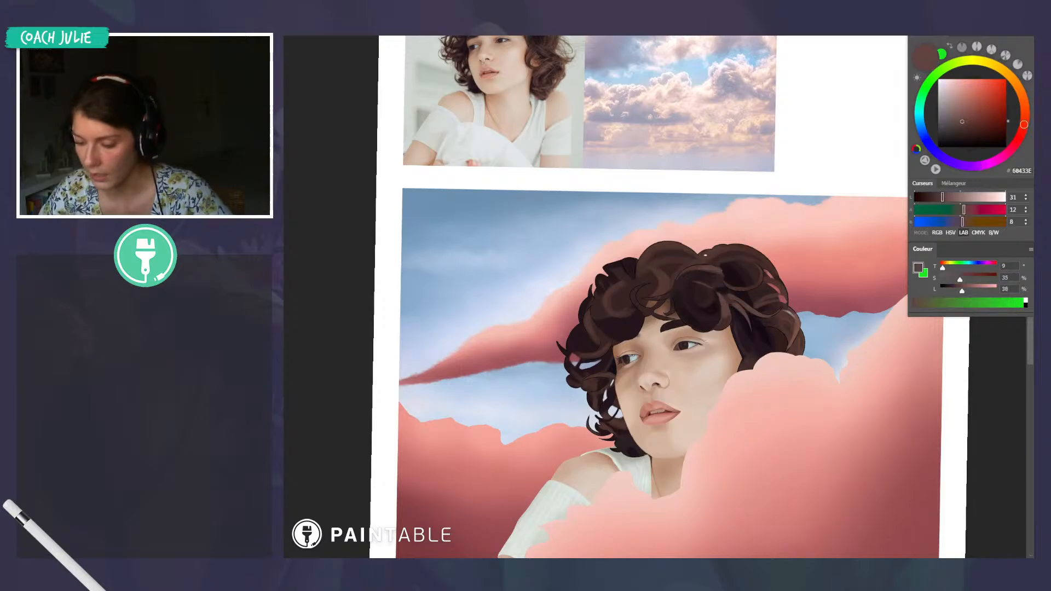
{"action": "left_click", "coordinate": [667, 286], "text": "alt"}
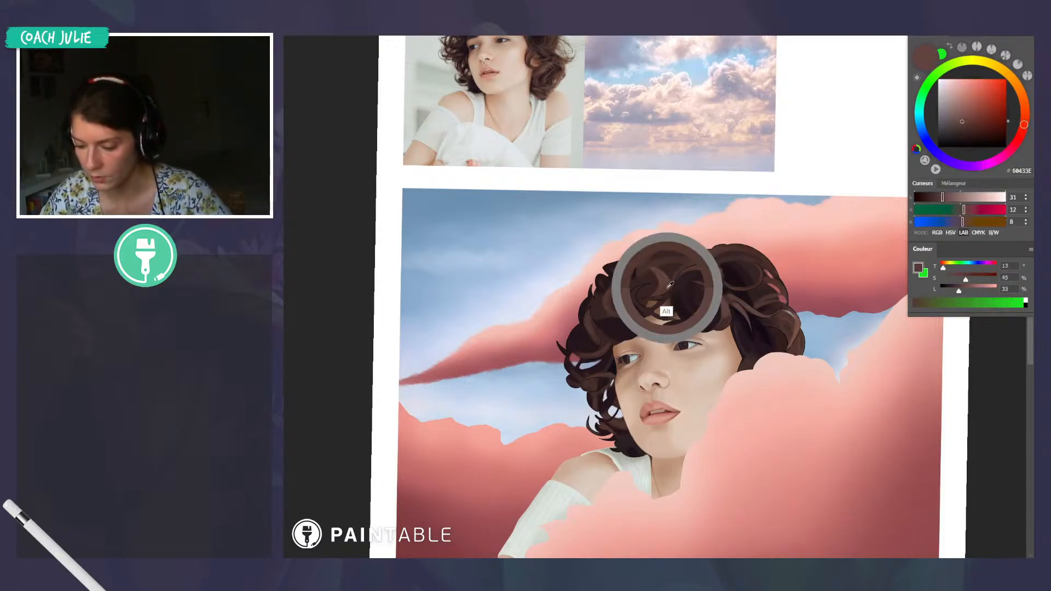
{"action": "scroll", "coordinate": [679, 275], "scroll_direction": "up", "scroll_amount": 2}
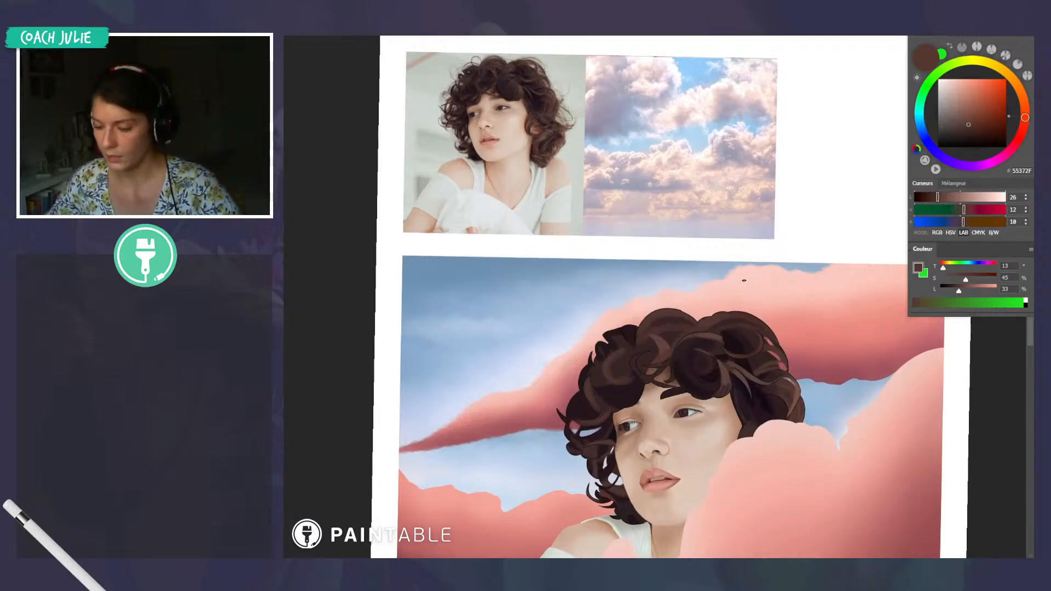
{"action": "left_click", "coordinate": [627, 357], "text": "alt"}
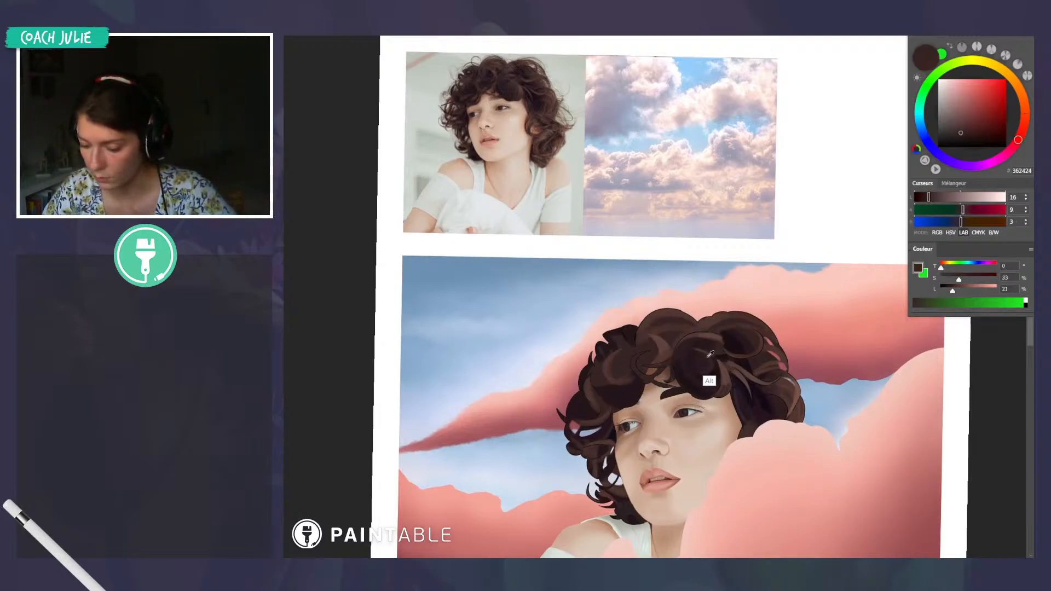
{"action": "left_click", "coordinate": [664, 362], "text": "alt"}
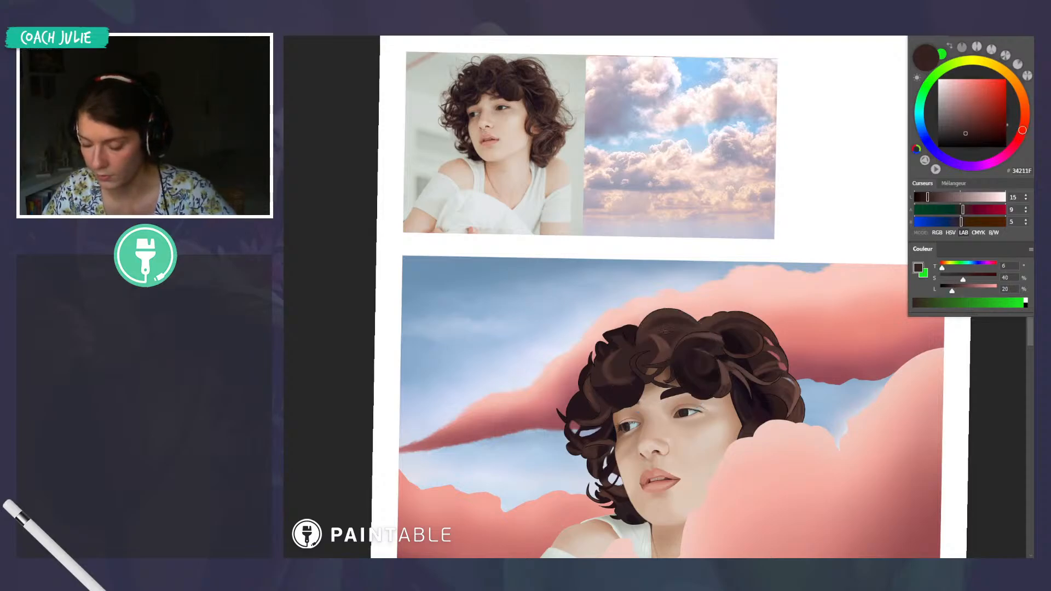
{"action": "left_click", "coordinate": [630, 390], "text": "alt"}
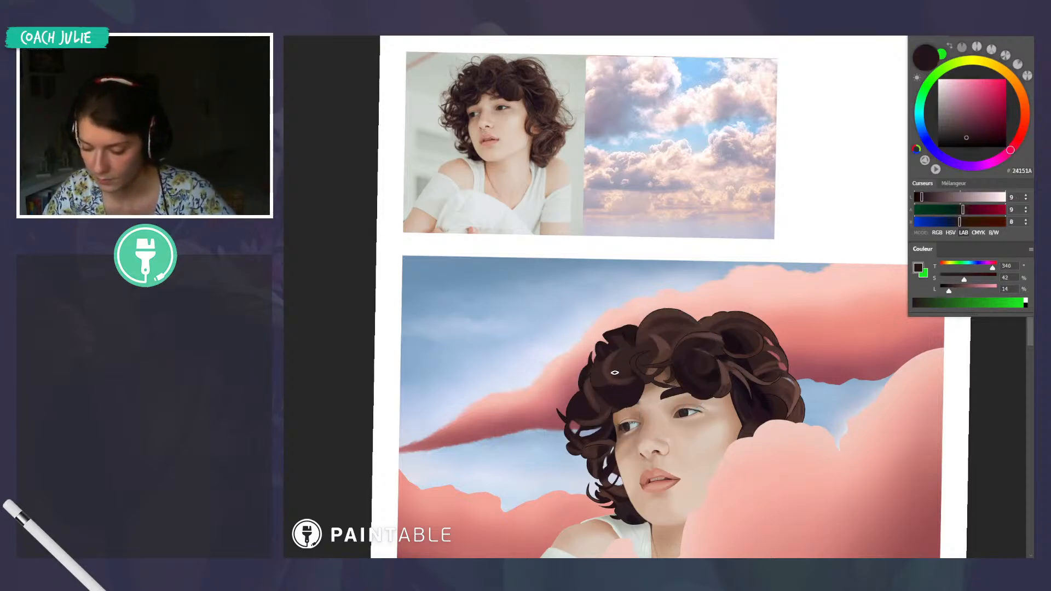
{"action": "left_click", "coordinate": [618, 366], "text": "alt"}
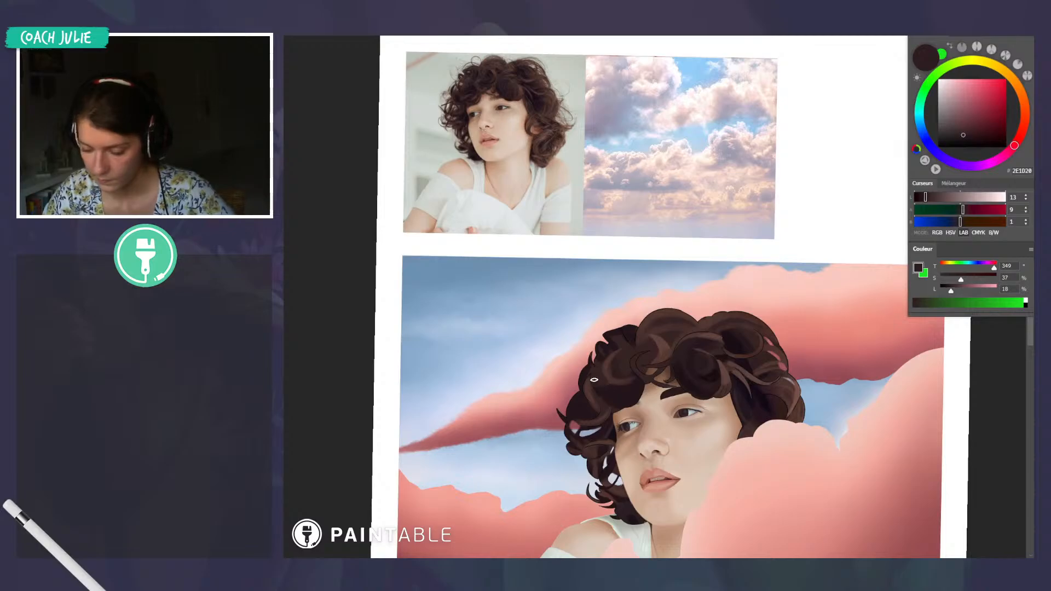
Detail the round dark curl above the brow and its neighbouring fringe with sampled darks 0E080A, 1C0A0F, 25161B and browns 5E413C, 412C2C, 61453F
{"action": "left_click", "coordinate": [691, 387], "text": "alt"}
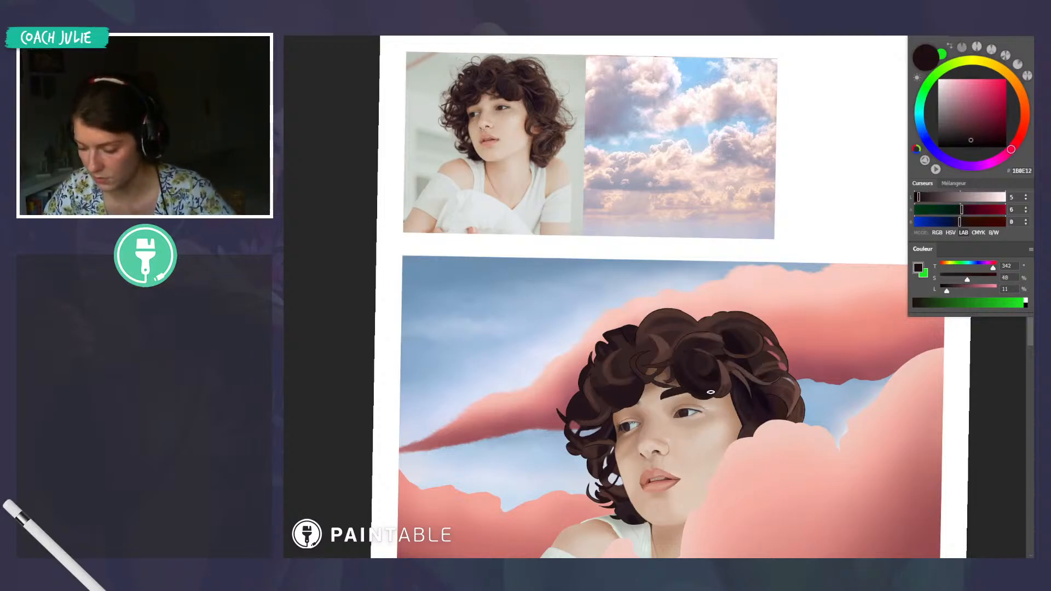
{"action": "left_click", "coordinate": [729, 354], "text": "alt"}
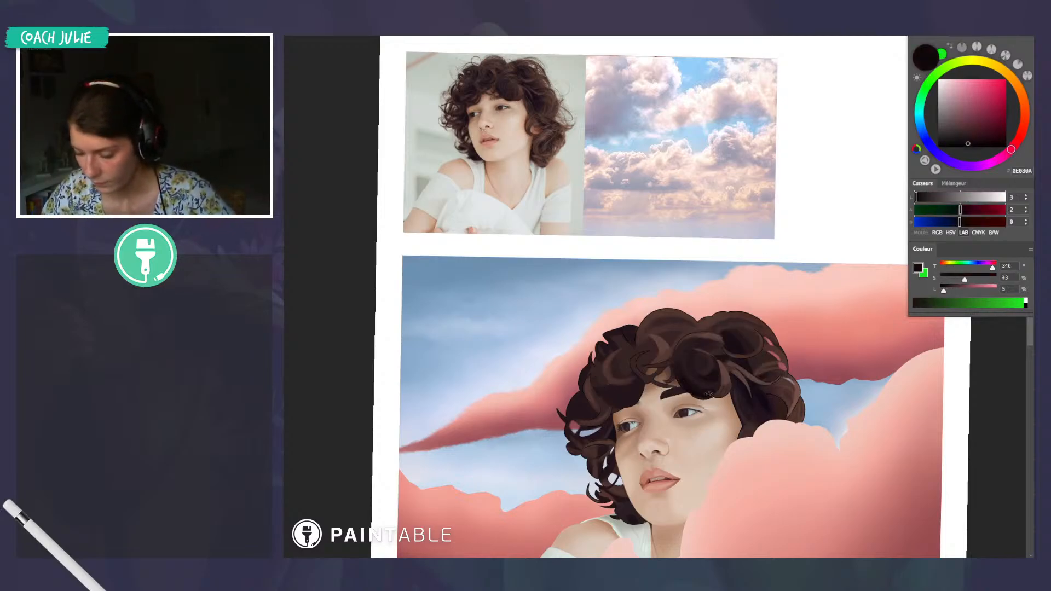
{"action": "left_click", "coordinate": [689, 389], "text": "alt"}
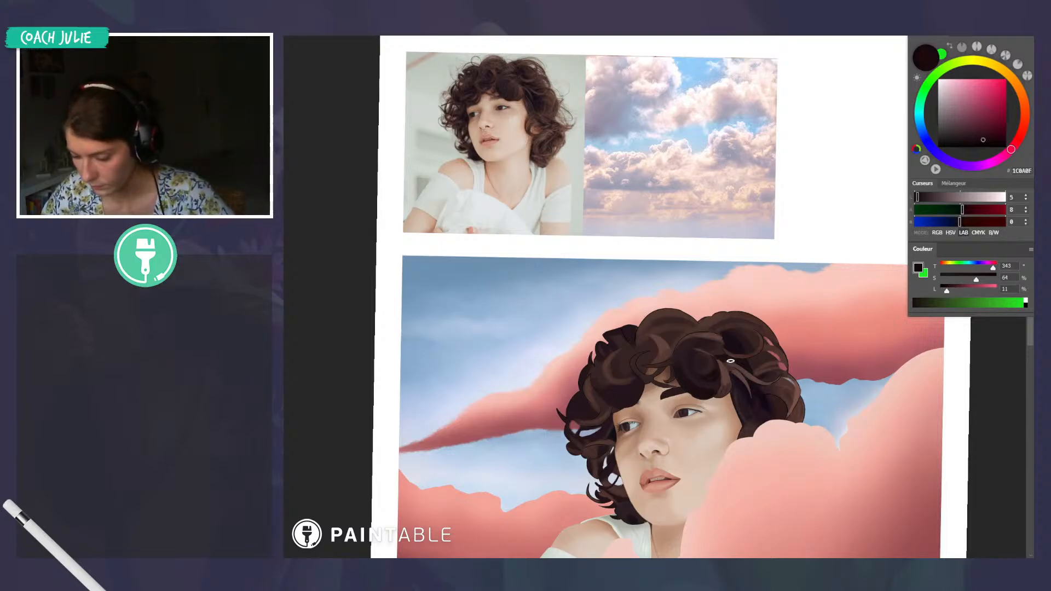
{"action": "left_click", "coordinate": [724, 384], "text": "alt"}
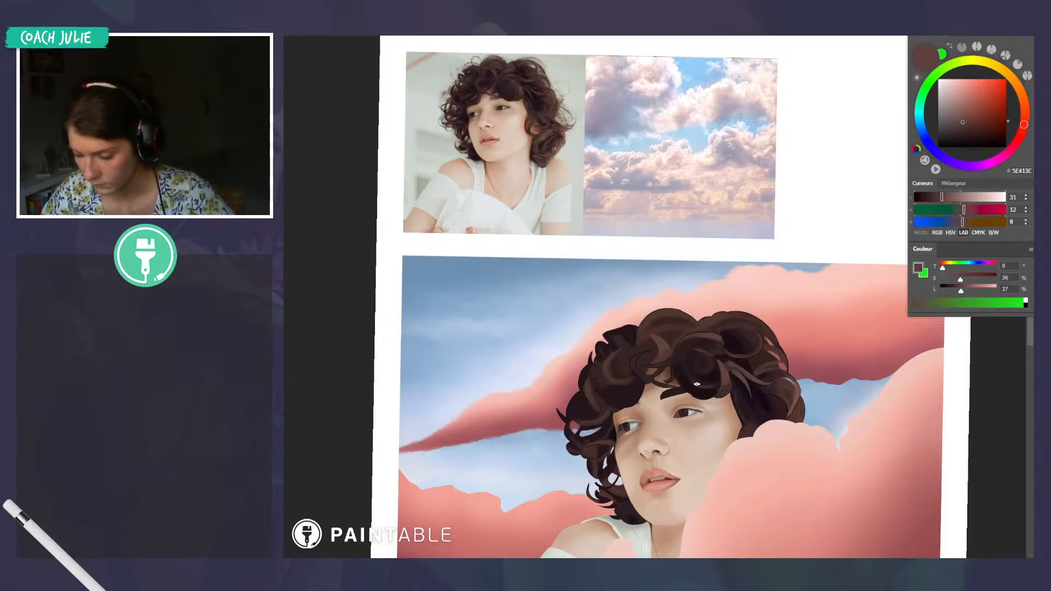
{"action": "left_click", "coordinate": [704, 378], "text": "alt"}
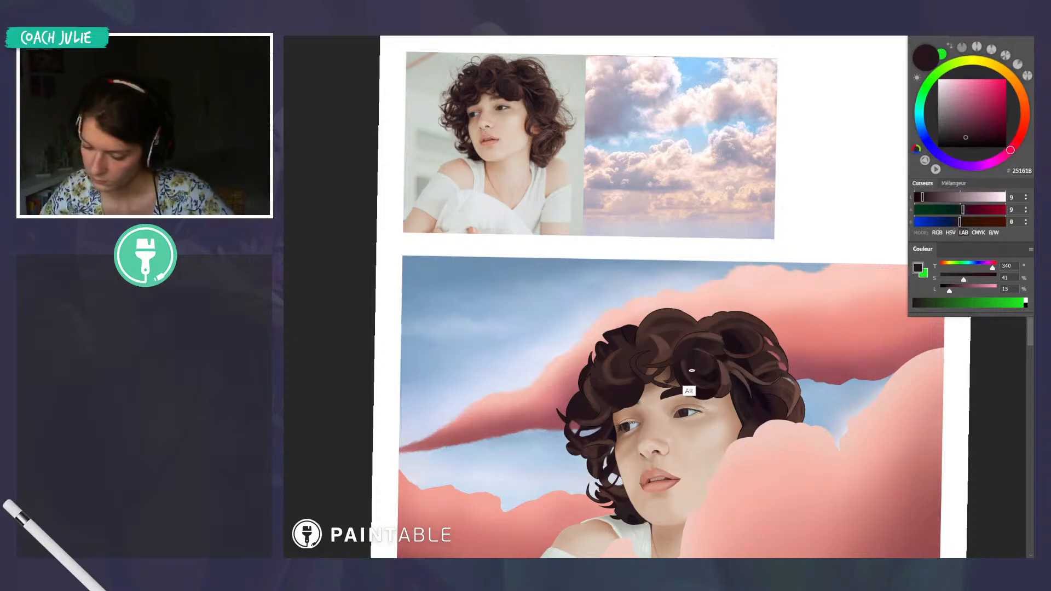
{"action": "left_click", "coordinate": [692, 349], "text": "alt"}
{"action": "left_click", "coordinate": [691, 347], "text": "alt"}
{"action": "left_click", "coordinate": [690, 346], "text": "alt"}
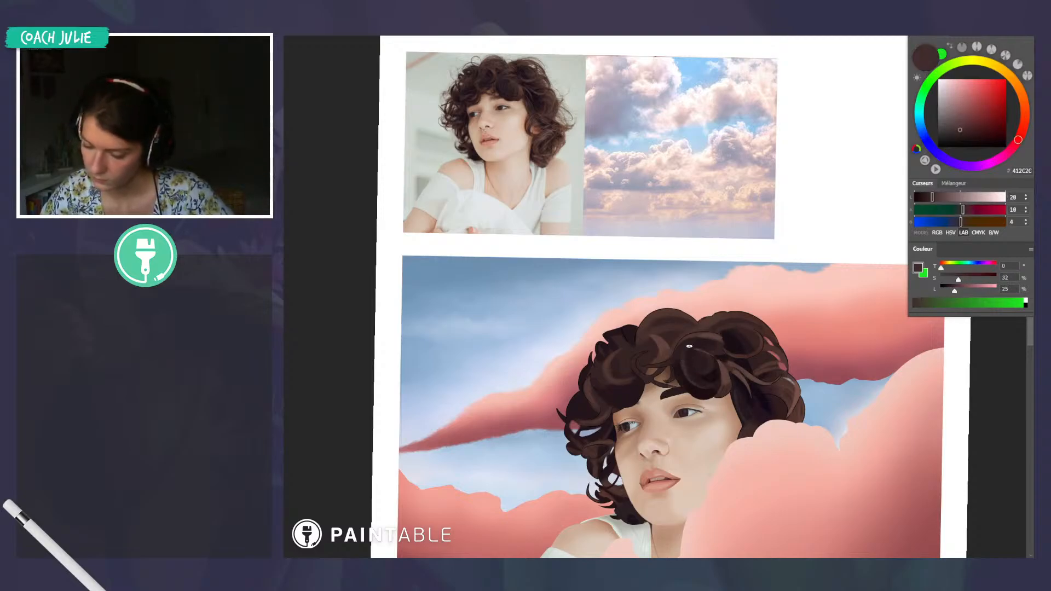
{"action": "left_click", "coordinate": [728, 368], "text": "alt"}
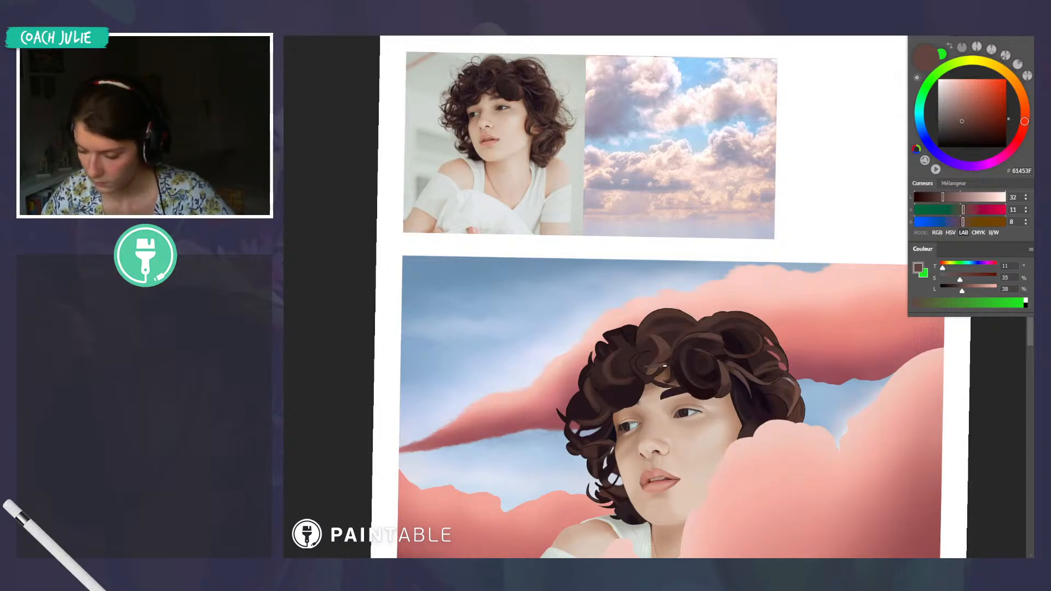
{"action": "left_click", "coordinate": [666, 365], "text": "alt"}
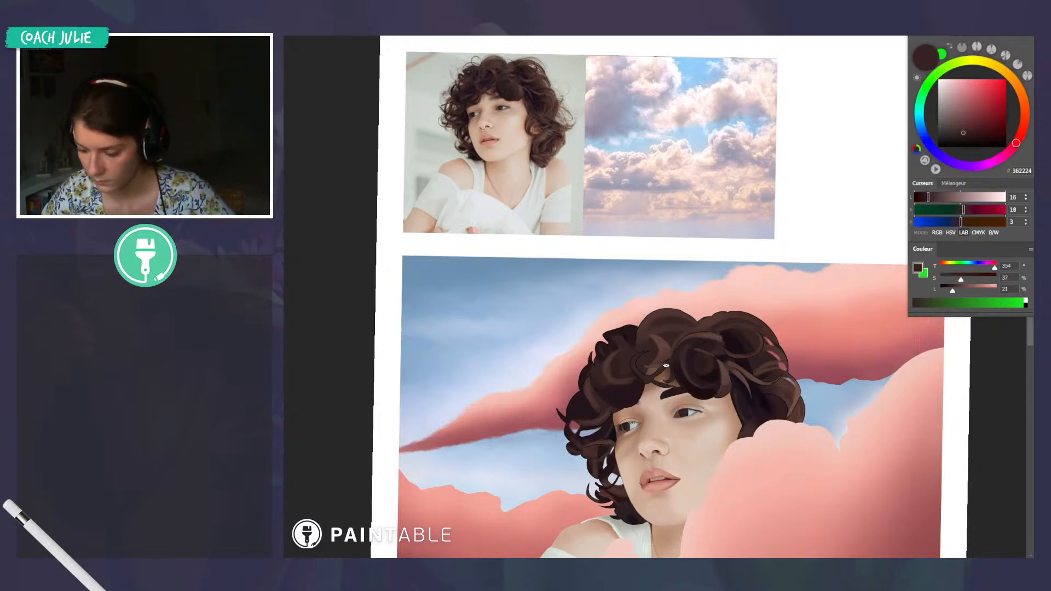
Touch up the curls where they meet the cloud with sampled brown 7A5248 and dark 1D111A, undoing one stray stroke
{"action": "scroll", "coordinate": [698, 344], "scroll_direction": "down", "scroll_amount": 1}
{"action": "scroll", "coordinate": [706, 349], "scroll_direction": "right", "scroll_amount": 1}
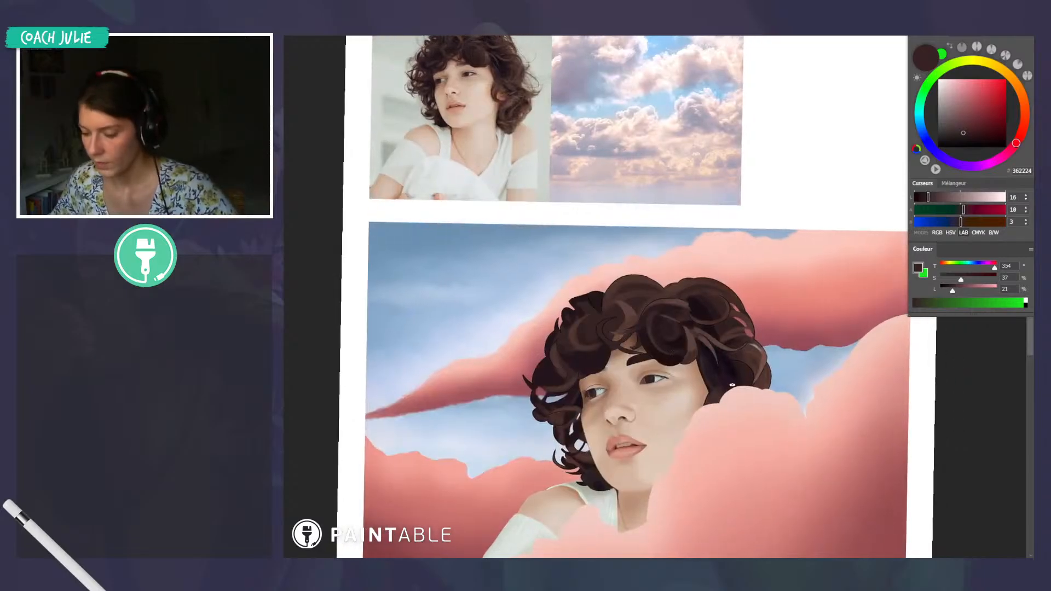
{"action": "scroll", "coordinate": [710, 350], "scroll_direction": "down", "scroll_amount": 2}
{"action": "scroll", "coordinate": [728, 372], "scroll_direction": "left", "scroll_amount": 1}
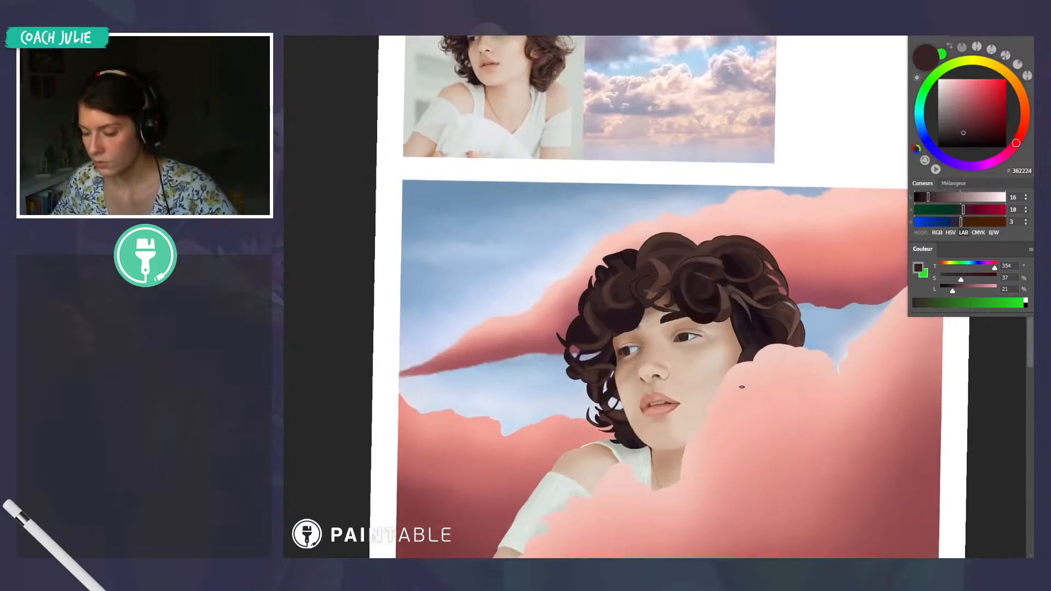
{"action": "scroll", "coordinate": [808, 349], "scroll_direction": "up", "scroll_amount": 1}
{"action": "left_click", "coordinate": [799, 355], "text": "alt"}
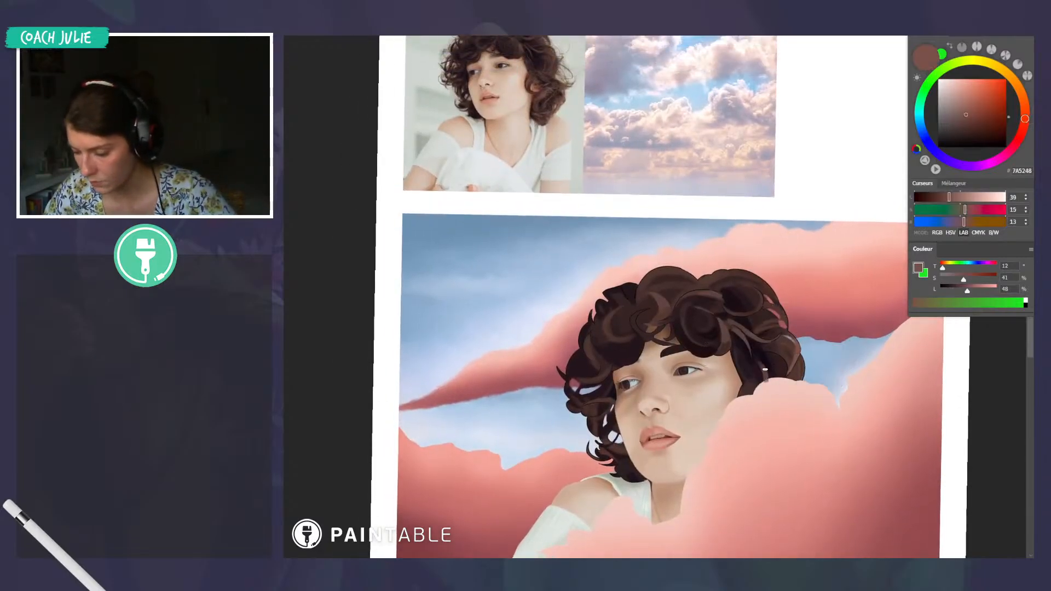
{"action": "key", "text": "ctrl+z"}
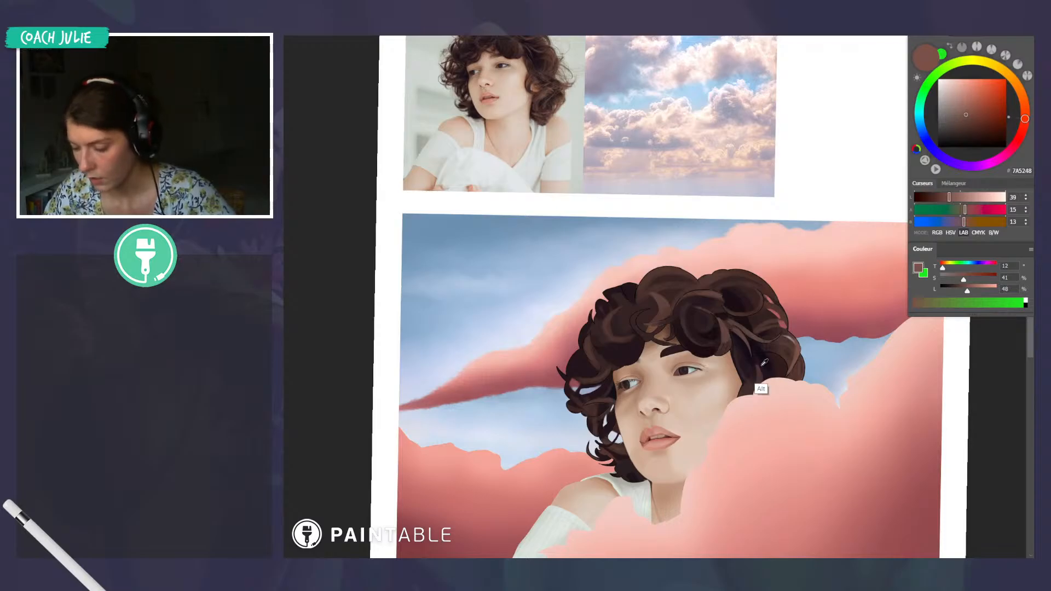
{"action": "left_click", "coordinate": [762, 374], "text": "alt"}
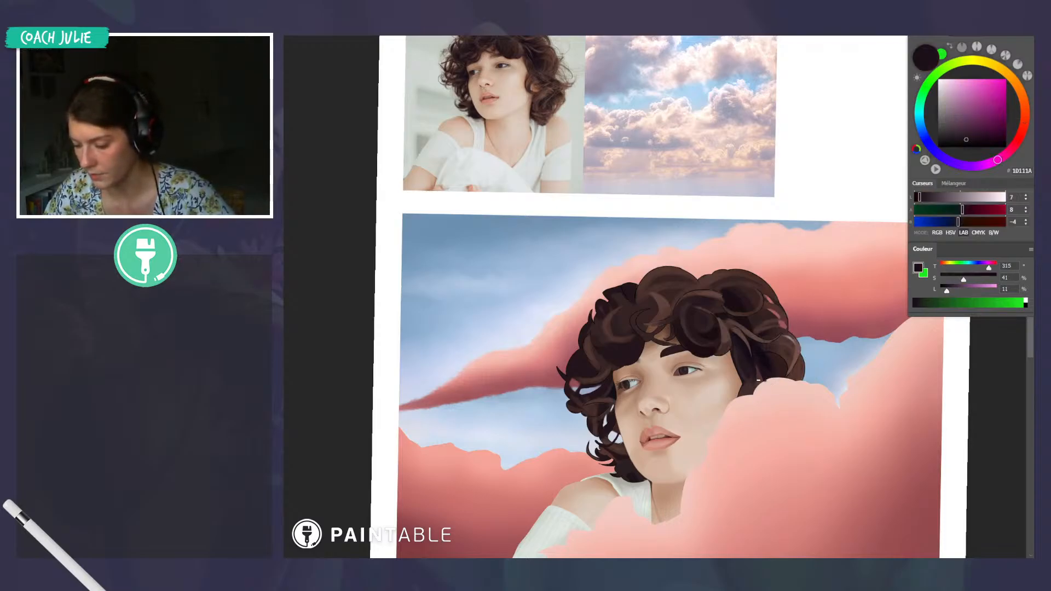
Sample cloud pink F1C9BF with a smaller brush and try a selection around the crown and side curls
{"action": "left_click", "coordinate": [770, 402], "text": "alt"}
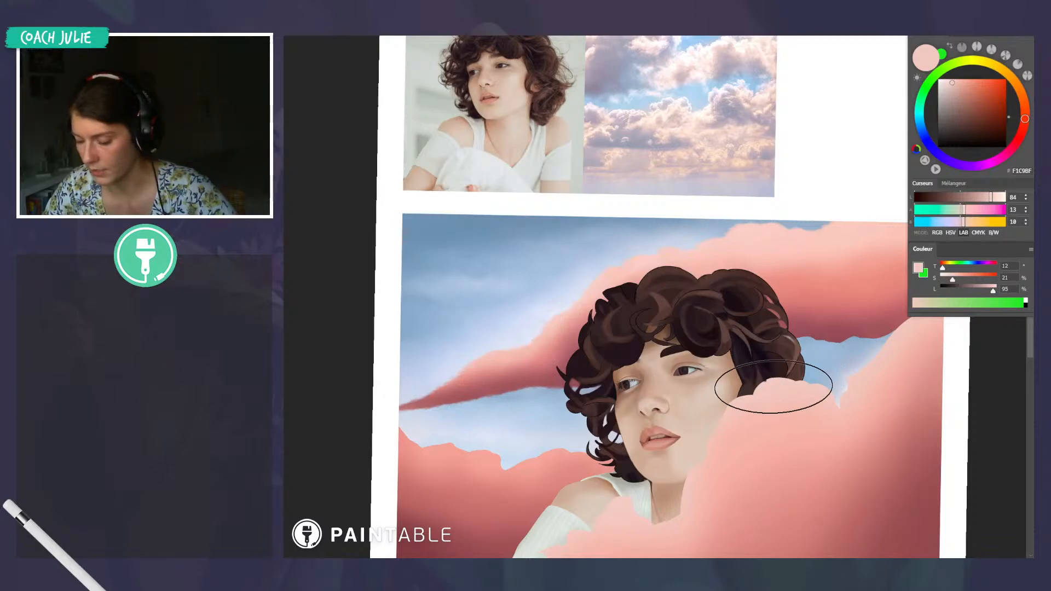
{"action": "key", "text": "bracketleft"}
{"action": "key", "text": "bracketleft"}
{"action": "key", "text": "bracketleft"}
{"action": "key", "text": "bracketleft"}
{"action": "key", "text": "bracketleft"}
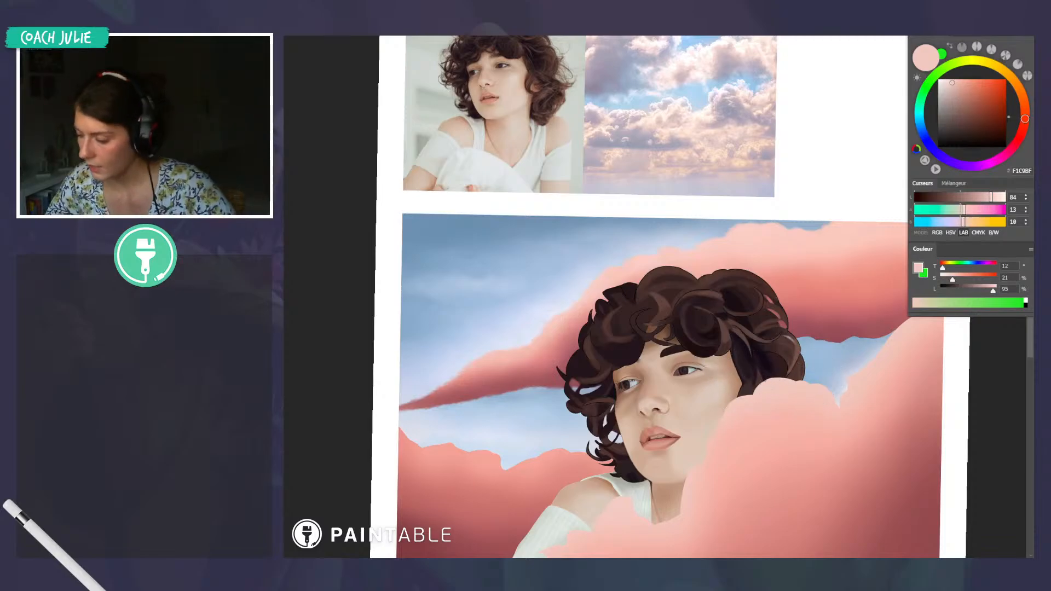
{"action": "mouse_move", "coordinate": [737, 355]}
{"action": "left_mouse_down"}
{"action": "mouse_move", "coordinate": [735, 323]}
{"action": "mouse_move", "coordinate": [728, 338]}
{"action": "left_mouse_up"}
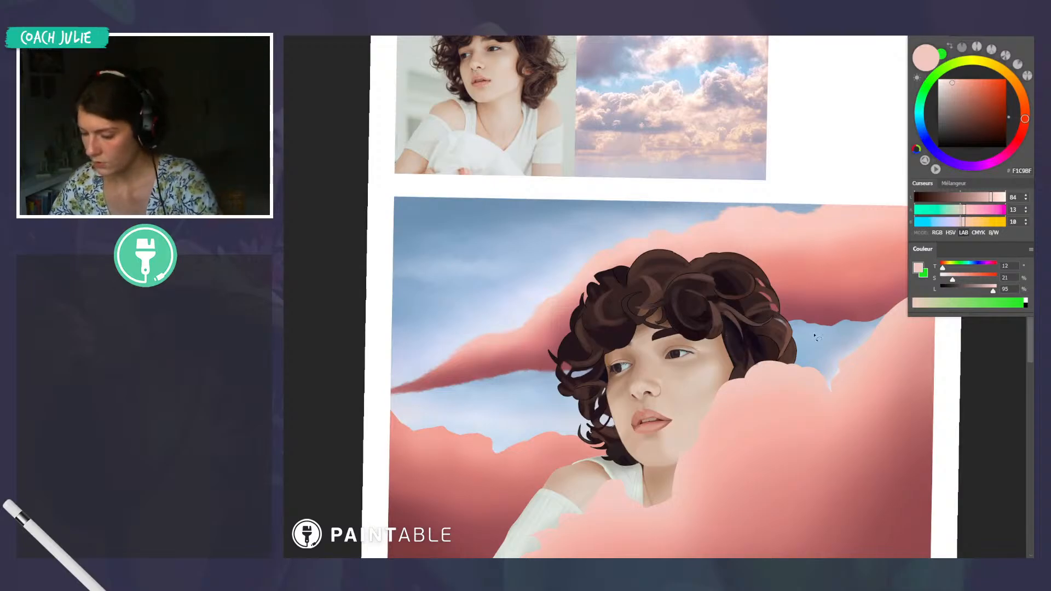
{"action": "mouse_move", "coordinate": [729, 380]}
{"action": "left_mouse_down"}
{"action": "mouse_move", "coordinate": [721, 334]}
{"action": "mouse_move", "coordinate": [690, 343]}
{"action": "mouse_move", "coordinate": [658, 323]}
{"action": "mouse_move", "coordinate": [661, 310]}
{"action": "mouse_move", "coordinate": [620, 355]}
{"action": "mouse_move", "coordinate": [591, 352]}
{"action": "mouse_move", "coordinate": [593, 284]}
{"action": "mouse_move", "coordinate": [663, 253]}
{"action": "mouse_move", "coordinate": [650, 255]}
{"action": "mouse_move", "coordinate": [683, 264]}
{"action": "mouse_move", "coordinate": [667, 253]}
{"action": "mouse_move", "coordinate": [706, 258]}
{"action": "mouse_move", "coordinate": [698, 263]}
{"action": "mouse_move", "coordinate": [733, 254]}
{"action": "mouse_move", "coordinate": [757, 267]}
{"action": "mouse_move", "coordinate": [799, 349]}
{"action": "mouse_move", "coordinate": [795, 366]}
{"action": "mouse_move", "coordinate": [757, 364]}
{"action": "mouse_move", "coordinate": [732, 377]}
{"action": "left_mouse_up"}
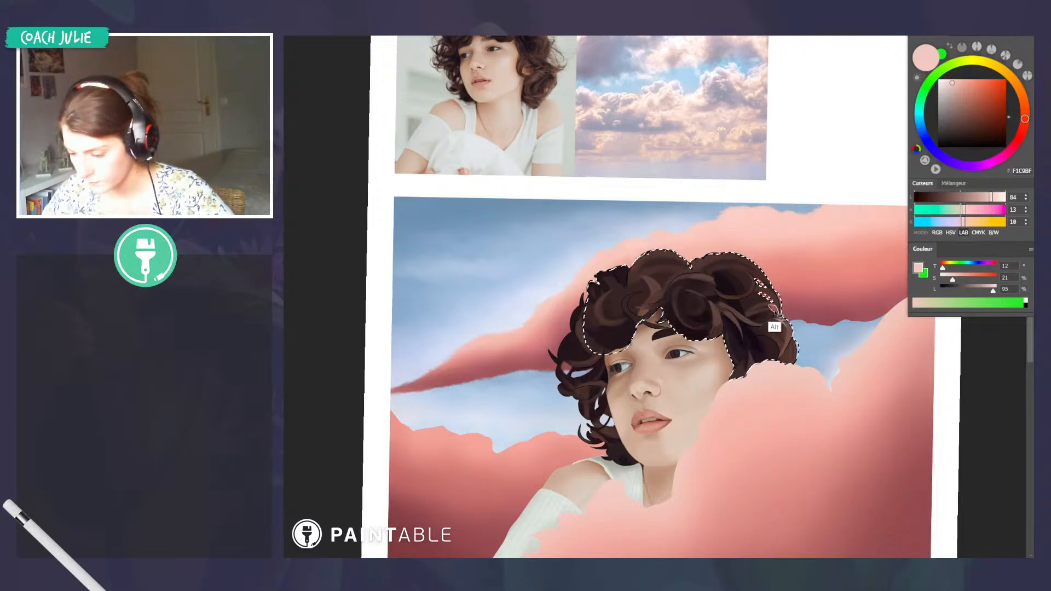
{"action": "key", "text": "ctrl+d"}
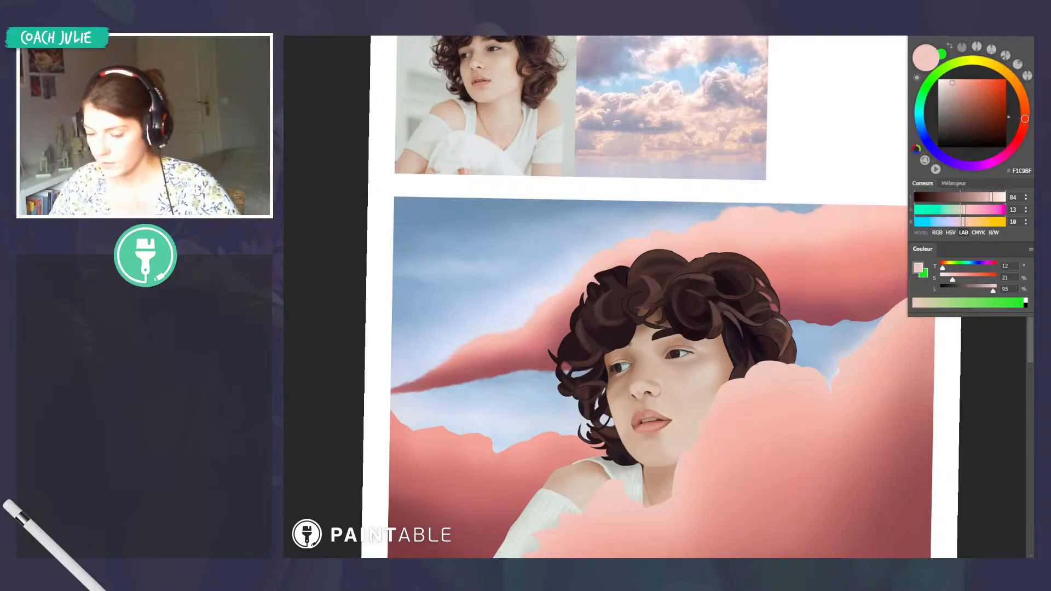
{"action": "left_click", "coordinate": [706, 395], "text": "ctrl"}
{"action": "left_click_drag", "start_coordinate": [726, 280], "coordinate": [714, 302]}
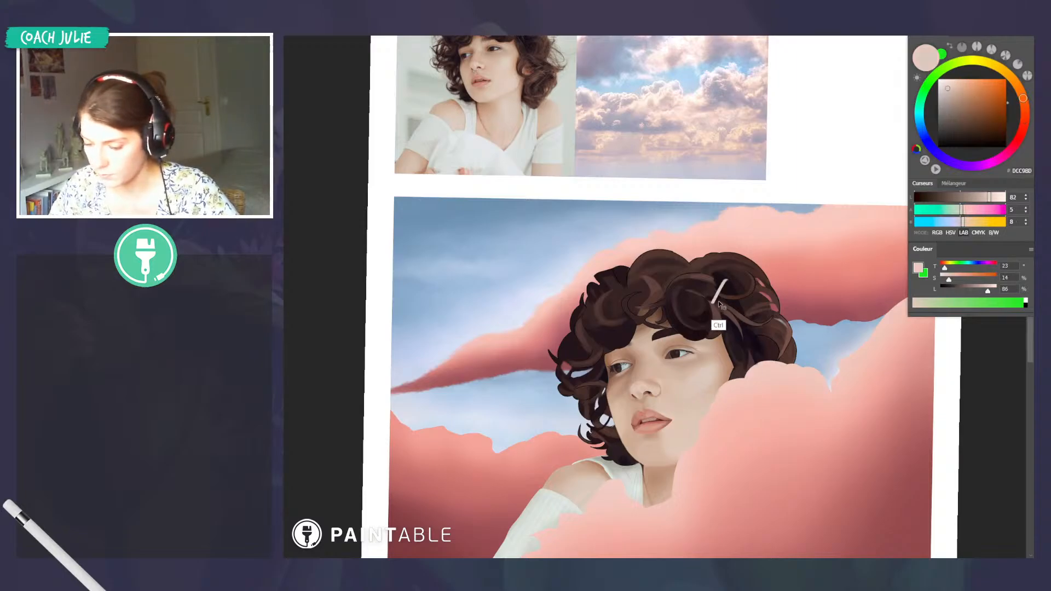
{"action": "key", "text": "ctrl+z"}
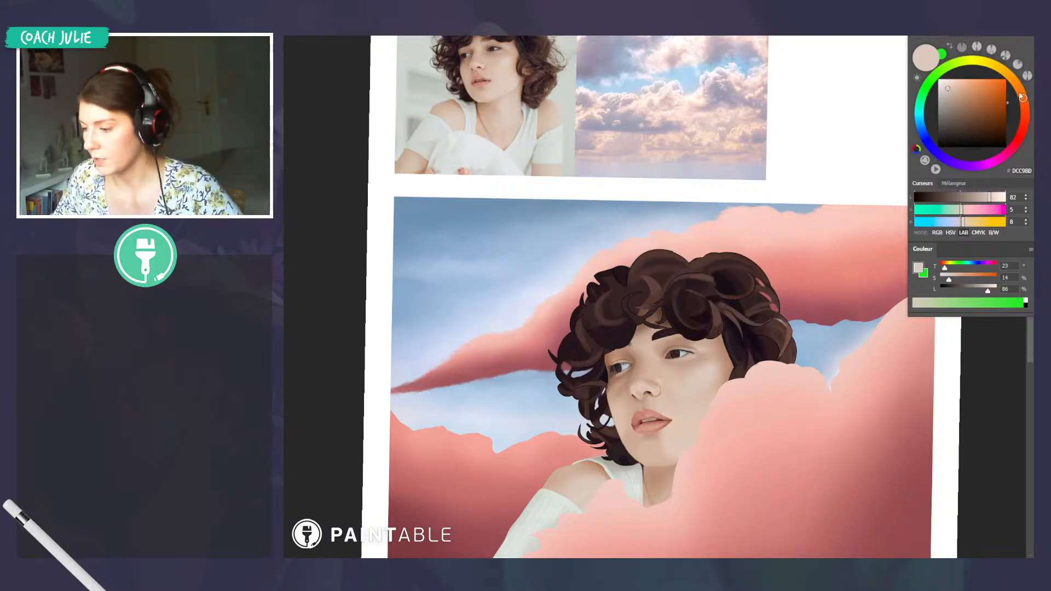
Paint warm light over the curls beside the cloud using beige DFBAA2, sampled cloud pink E9897D and pale beige E9D2C5
{"action": "left_click_drag", "start_coordinate": [953, 92], "coordinate": [957, 87]}
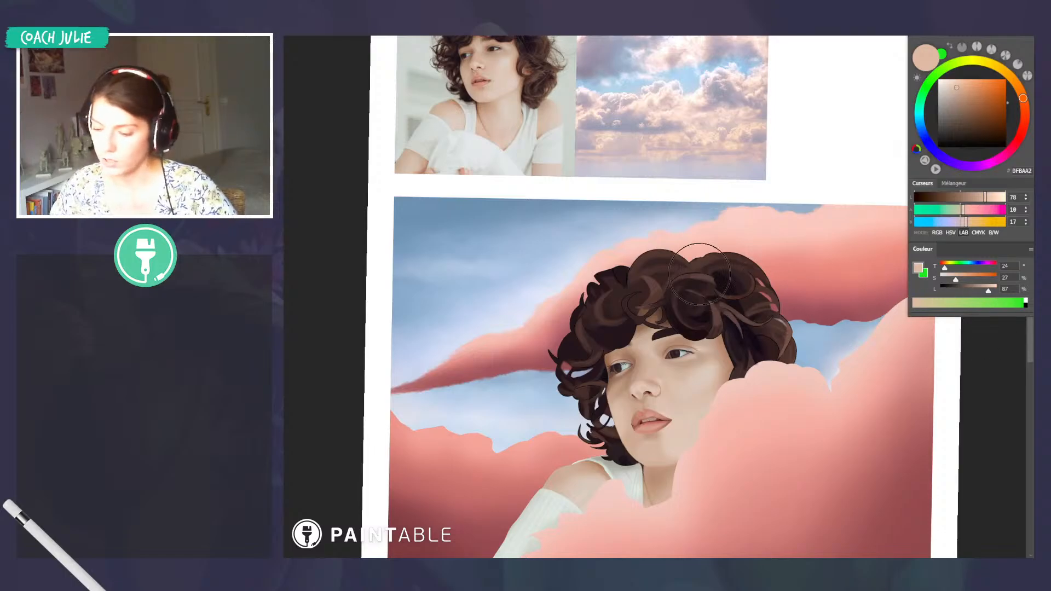
{"action": "left_click", "coordinate": [825, 277], "text": "alt"}
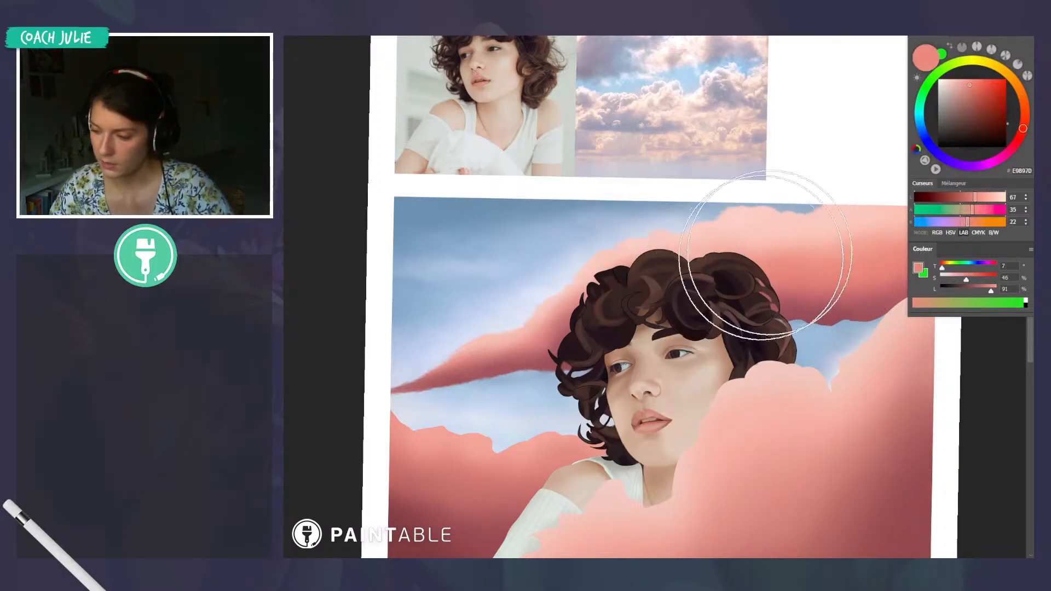
{"action": "left_click_drag", "start_coordinate": [970, 85], "coordinate": [949, 84]}
{"action": "left_click", "coordinate": [1024, 99]}
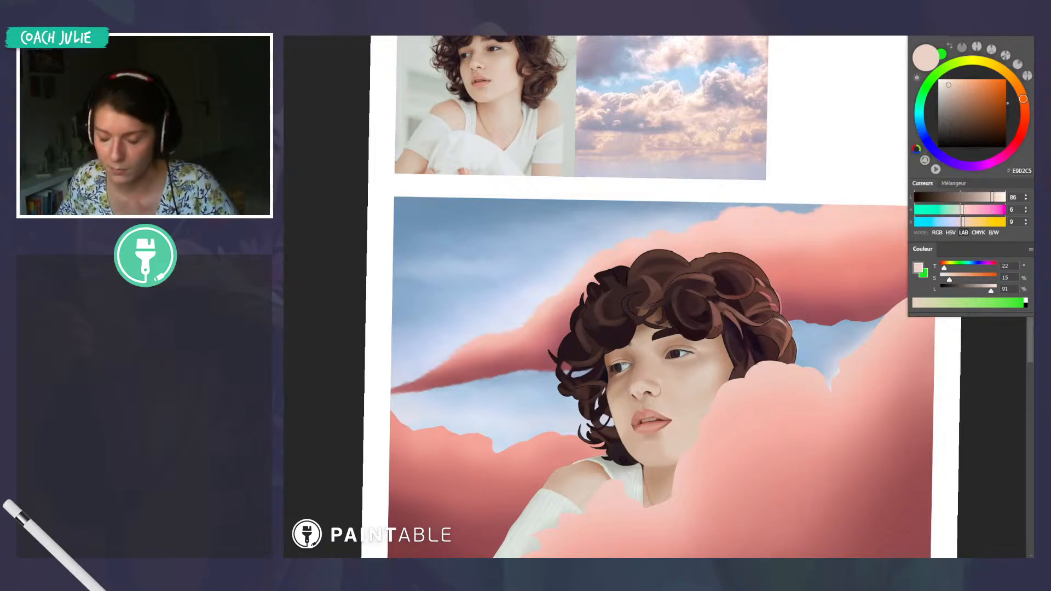
Mix pale mauves C39FB8 and CBB4C4 from a sampled dark hair tone and tint the shaded curls beside the face
{"action": "left_click", "coordinate": [754, 337], "text": "alt"}
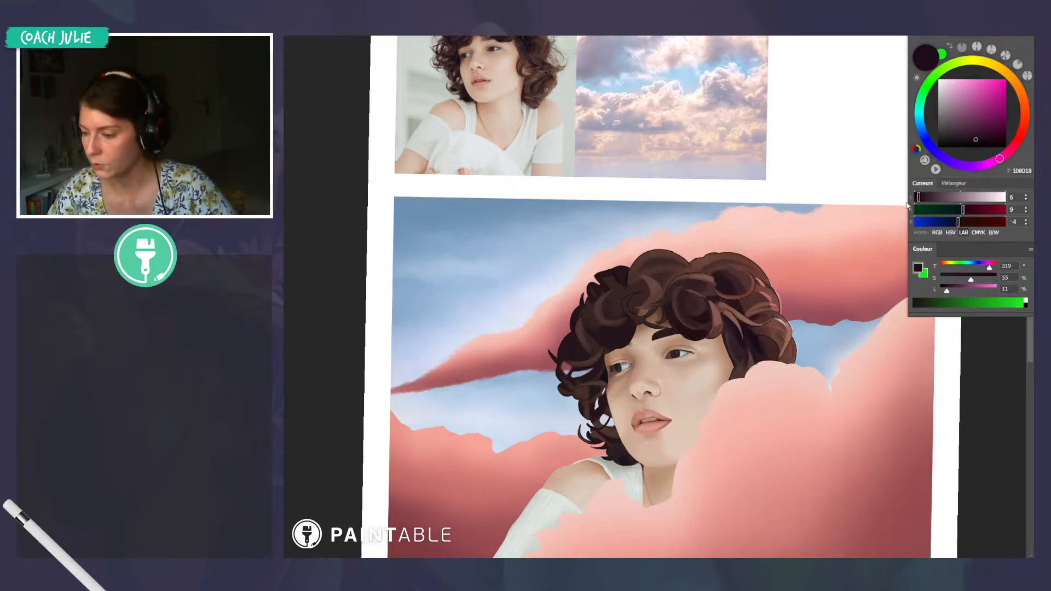
{"action": "left_click", "coordinate": [953, 106]}
{"action": "left_click", "coordinate": [950, 95]}
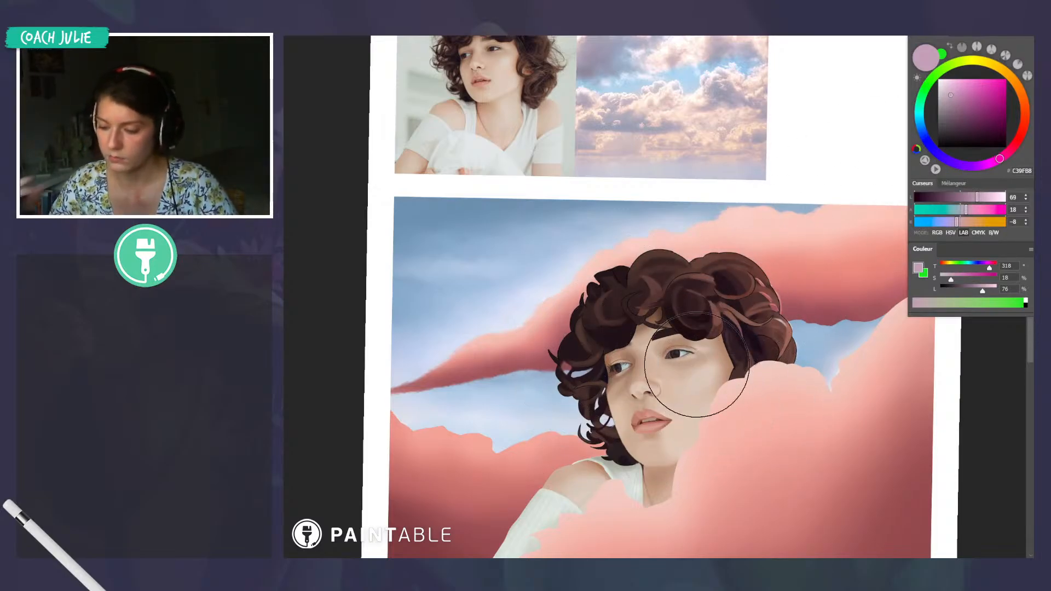
{"action": "left_click", "coordinate": [946, 93]}
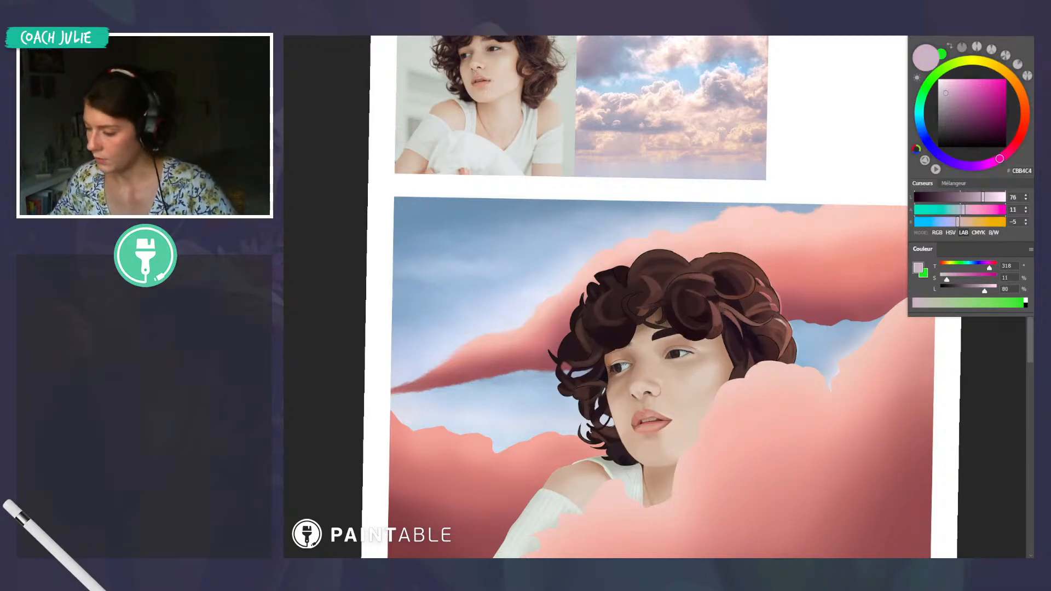
Straighten the canvas view and compare the portrait before and after the light added to the curls
{"action": "scroll", "coordinate": [794, 320], "scroll_direction": "down", "scroll_amount": 5}
{"action": "scroll", "coordinate": [758, 348], "scroll_direction": "up", "scroll_amount": 3}
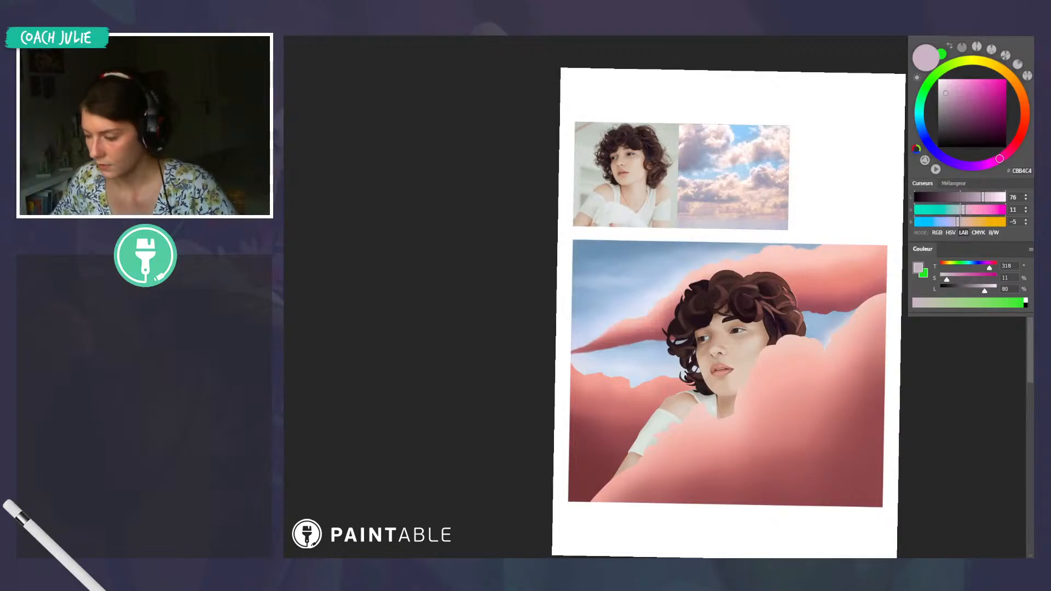
{"action": "key", "text": "r"}
{"action": "mouse_move", "coordinate": [884, 362]}
{"action": "left_mouse_down"}
{"action": "mouse_move", "coordinate": [881, 353]}
{"action": "mouse_move", "coordinate": [890, 356]}
{"action": "left_mouse_up"}
{"action": "scroll", "coordinate": [800, 342], "scroll_direction": "up", "scroll_amount": 2}
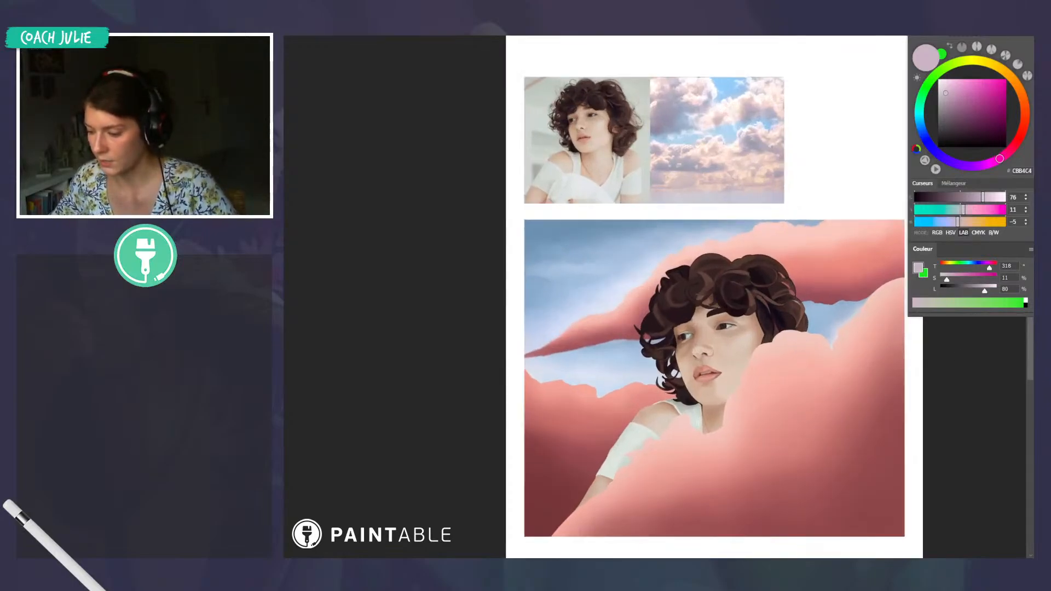
{"action": "key", "text": "ctrl+z"}
{"action": "key", "text": "ctrl+shift+z"}
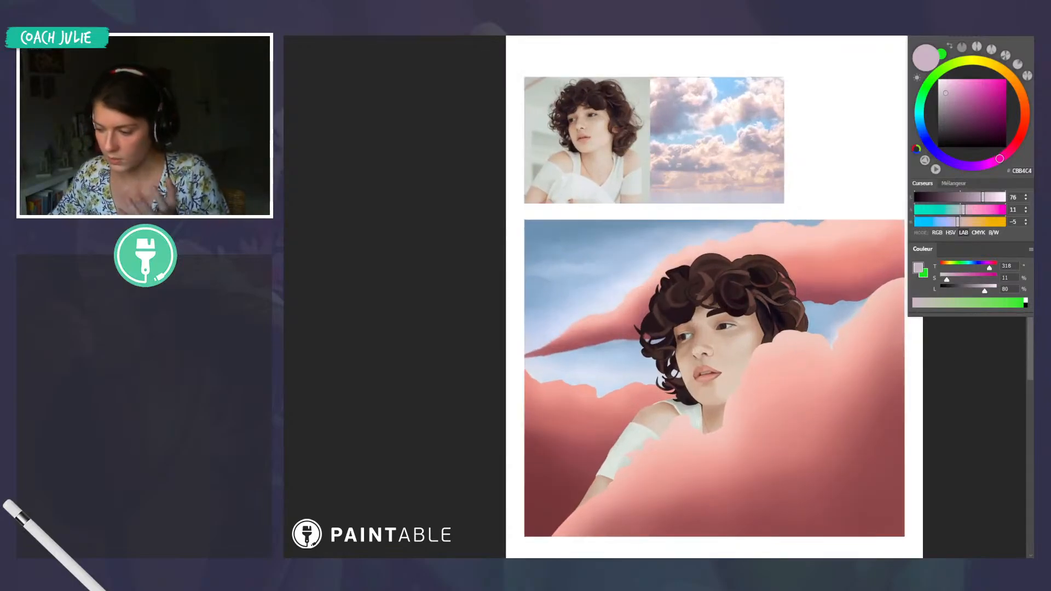
{"action": "key", "text": "ctrl+z"}
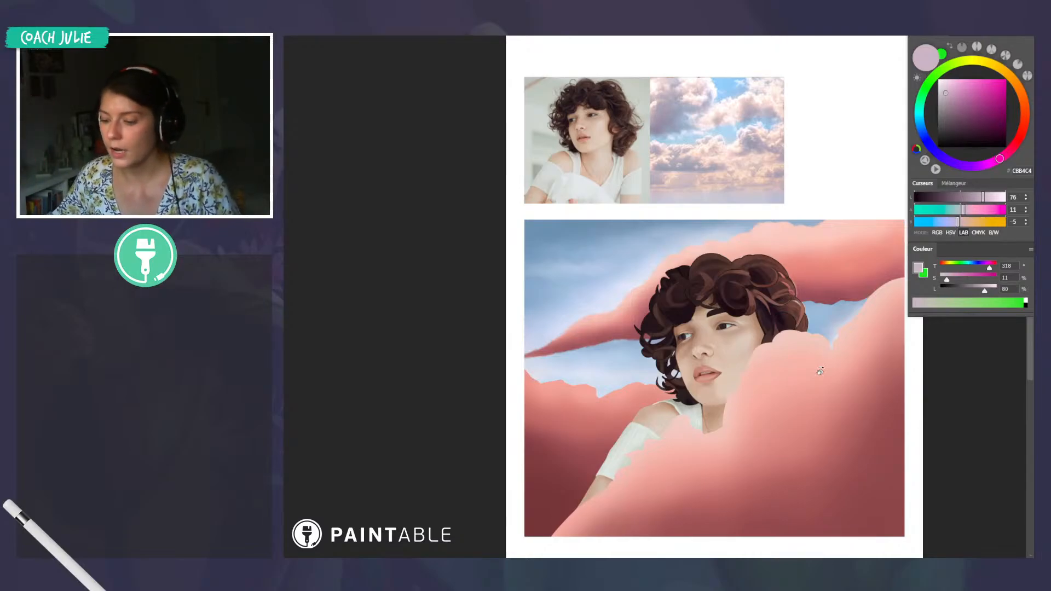
Block in a small cube on the pink cloud in near-black 212121 with a reduced brush, undoing the stray strokes
{"action": "scroll", "coordinate": [825, 414], "scroll_direction": "down", "scroll_amount": 1}
{"action": "scroll", "coordinate": [781, 387], "scroll_direction": "right", "scroll_amount": 1}
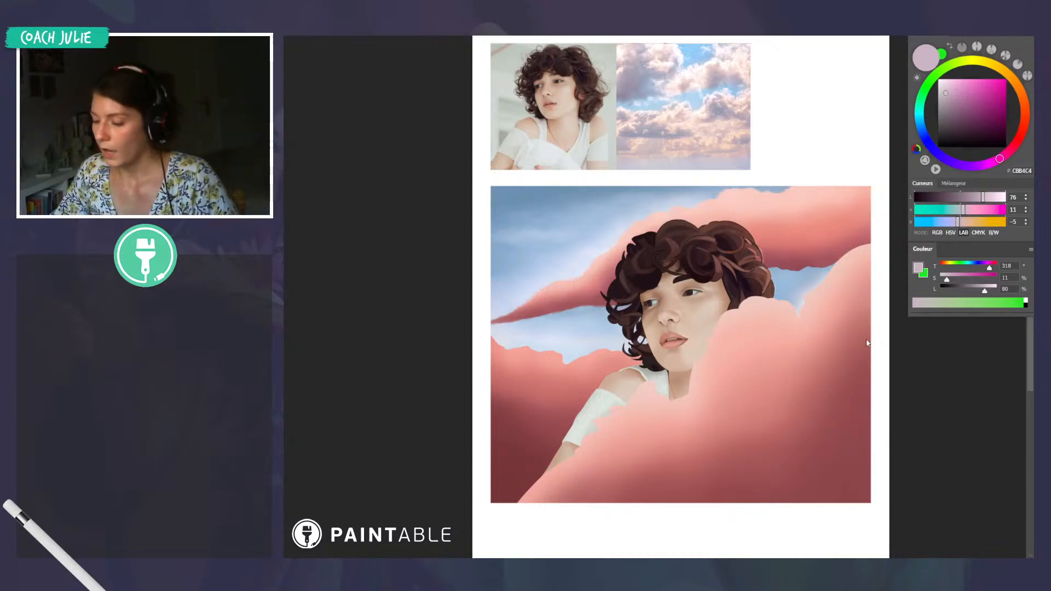
{"action": "scroll", "coordinate": [779, 378], "scroll_direction": "down", "scroll_amount": 1}
{"action": "scroll", "coordinate": [772, 364], "scroll_direction": "up", "scroll_amount": 2}
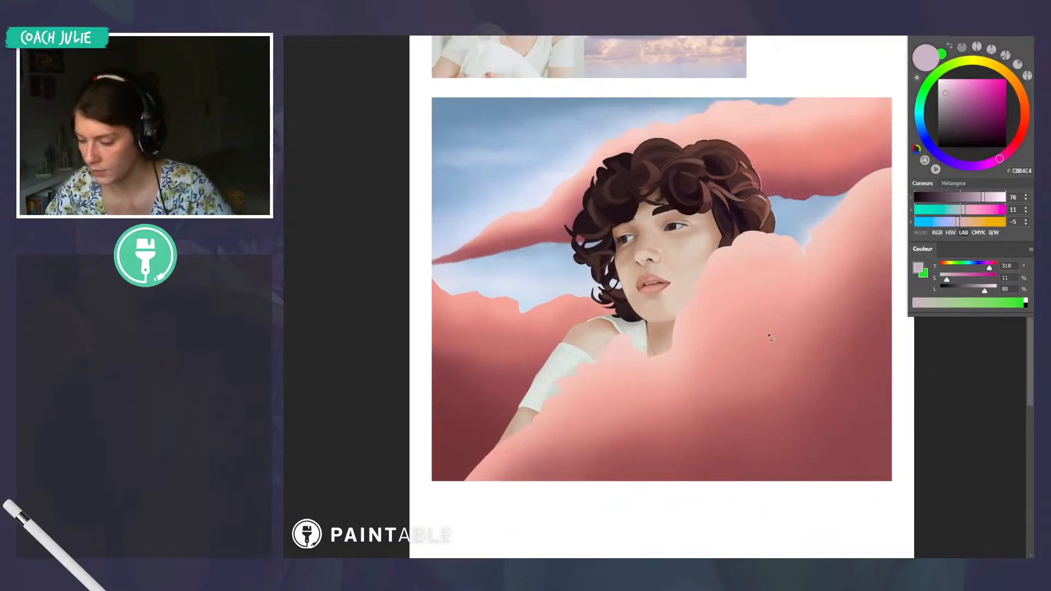
{"action": "mouse_move", "coordinate": [766, 329]}
{"action": "left_mouse_down"}
{"action": "mouse_move", "coordinate": [799, 330]}
{"action": "mouse_move", "coordinate": [770, 325]}
{"action": "mouse_move", "coordinate": [769, 402]}
{"action": "mouse_move", "coordinate": [796, 408]}
{"action": "mouse_move", "coordinate": [799, 360]}
{"action": "mouse_move", "coordinate": [792, 330]}
{"action": "left_mouse_up"}
{"action": "key", "text": "ctrl+d"}
{"action": "key", "text": "b"}
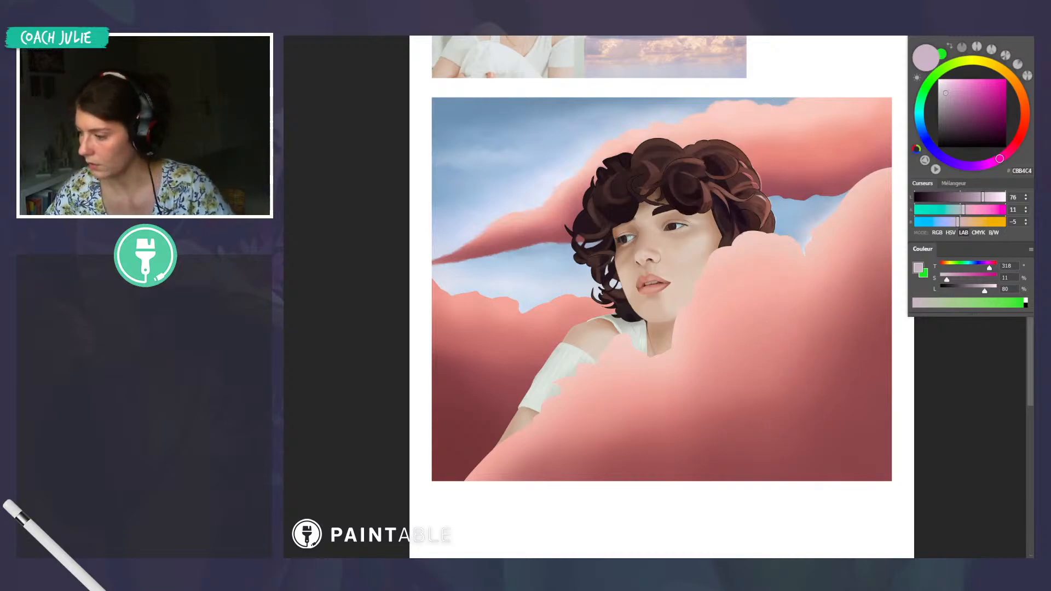
{"action": "key", "text": "bracketleft"}
{"action": "key", "text": "bracketleft"}
{"action": "key", "text": "bracketleft"}
{"action": "key", "text": "bracketleft"}
{"action": "key", "text": "bracketleft"}
{"action": "key", "text": "bracketleft"}
{"action": "key", "text": "bracketleft"}
{"action": "key", "text": "bracketleft"}
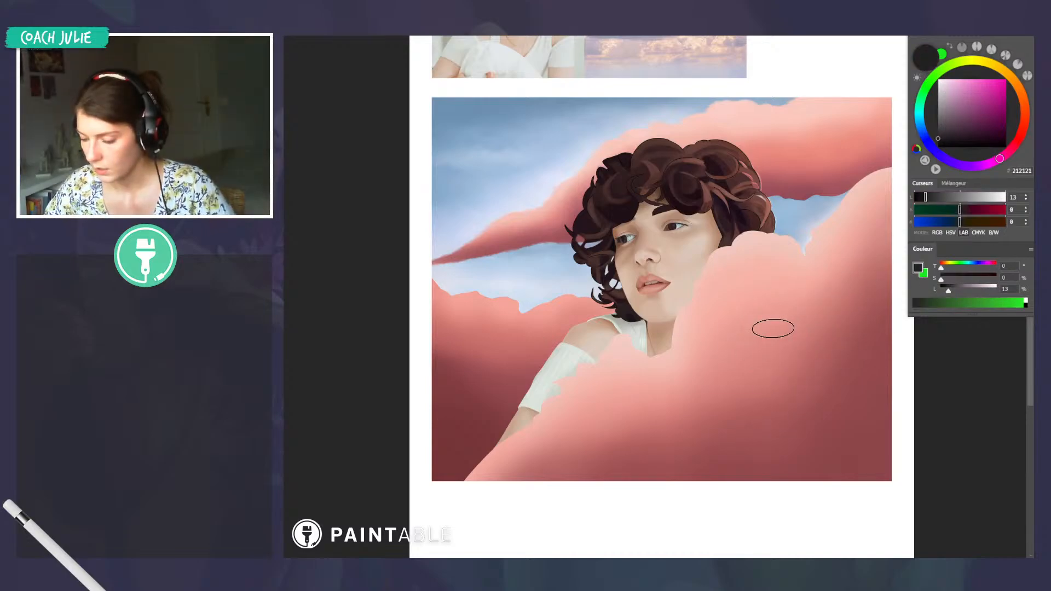
{"action": "left_click_drag", "start_coordinate": [759, 317], "coordinate": [794, 333]}
{"action": "key", "text": "ctrl+z"}
{"action": "mouse_move", "coordinate": [756, 316]}
{"action": "left_mouse_down"}
{"action": "mouse_move", "coordinate": [777, 327]}
{"action": "mouse_move", "coordinate": [806, 319]}
{"action": "left_mouse_up"}
{"action": "mouse_move", "coordinate": [757, 316]}
{"action": "left_mouse_down"}
{"action": "mouse_move", "coordinate": [781, 309]}
{"action": "mouse_move", "coordinate": [792, 318]}
{"action": "mouse_move", "coordinate": [768, 316]}
{"action": "mouse_move", "coordinate": [760, 331]}
{"action": "mouse_move", "coordinate": [766, 361]}
{"action": "mouse_move", "coordinate": [784, 370]}
{"action": "left_mouse_up"}
{"action": "key", "text": "ctrl+z"}
{"action": "mouse_move", "coordinate": [804, 317]}
{"action": "left_mouse_down"}
{"action": "mouse_move", "coordinate": [800, 364]}
{"action": "mouse_move", "coordinate": [782, 371]}
{"action": "mouse_move", "coordinate": [798, 342]}
{"action": "mouse_move", "coordinate": [794, 326]}
{"action": "mouse_move", "coordinate": [782, 359]}
{"action": "mouse_move", "coordinate": [771, 321]}
{"action": "mouse_move", "coordinate": [772, 358]}
{"action": "mouse_move", "coordinate": [764, 346]}
{"action": "mouse_move", "coordinate": [787, 366]}
{"action": "mouse_move", "coordinate": [802, 322]}
{"action": "mouse_move", "coordinate": [791, 358]}
{"action": "mouse_move", "coordinate": [776, 337]}
{"action": "mouse_move", "coordinate": [771, 352]}
{"action": "mouse_move", "coordinate": [761, 319]}
{"action": "mouse_move", "coordinate": [763, 372]}
{"action": "left_mouse_up"}
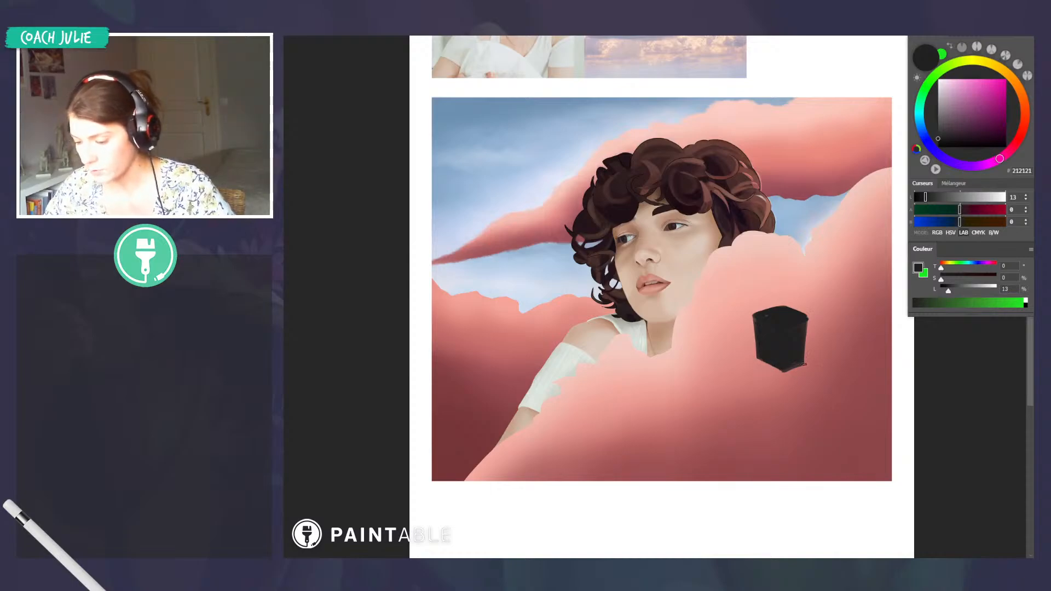
{"action": "key", "text": "ctrl+z"}
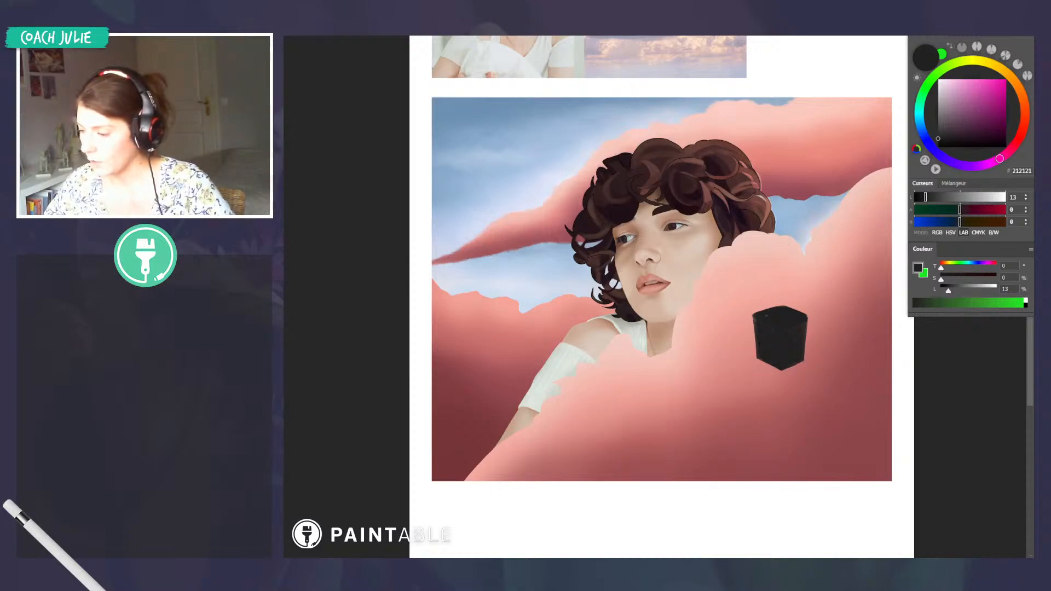
Shade the cube with grey 7C7171 on its top face, 4A4646 on one side and darker 363333 on the other
{"action": "left_click", "coordinate": [788, 338], "text": "alt"}
{"action": "mouse_move", "coordinate": [756, 320]}
{"action": "left_mouse_down"}
{"action": "mouse_move", "coordinate": [805, 317]}
{"action": "mouse_move", "coordinate": [778, 307]}
{"action": "mouse_move", "coordinate": [775, 321]}
{"action": "left_mouse_up"}
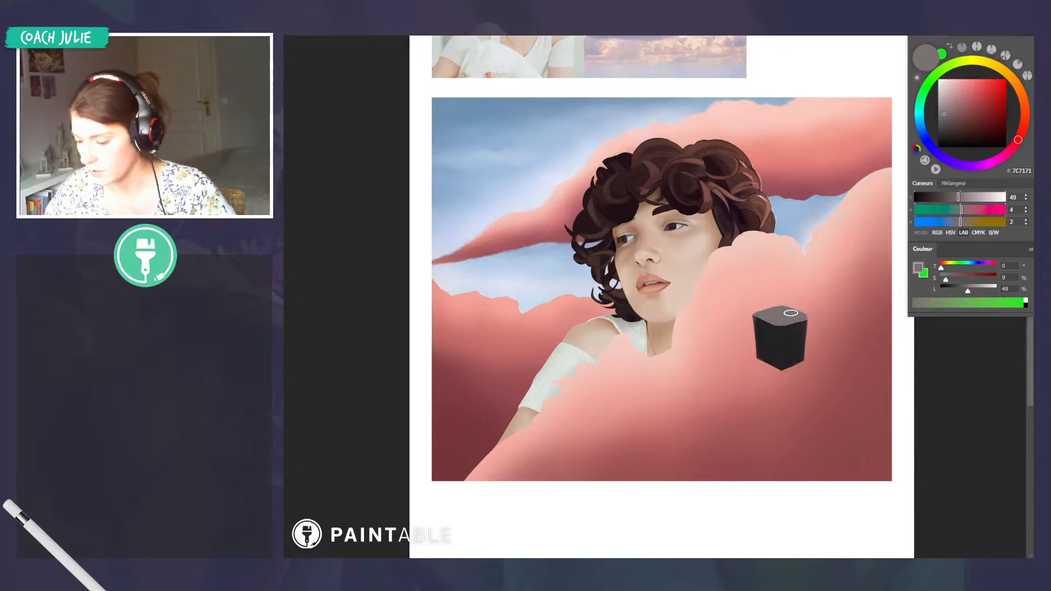
{"action": "left_click", "coordinate": [807, 321], "text": "alt"}
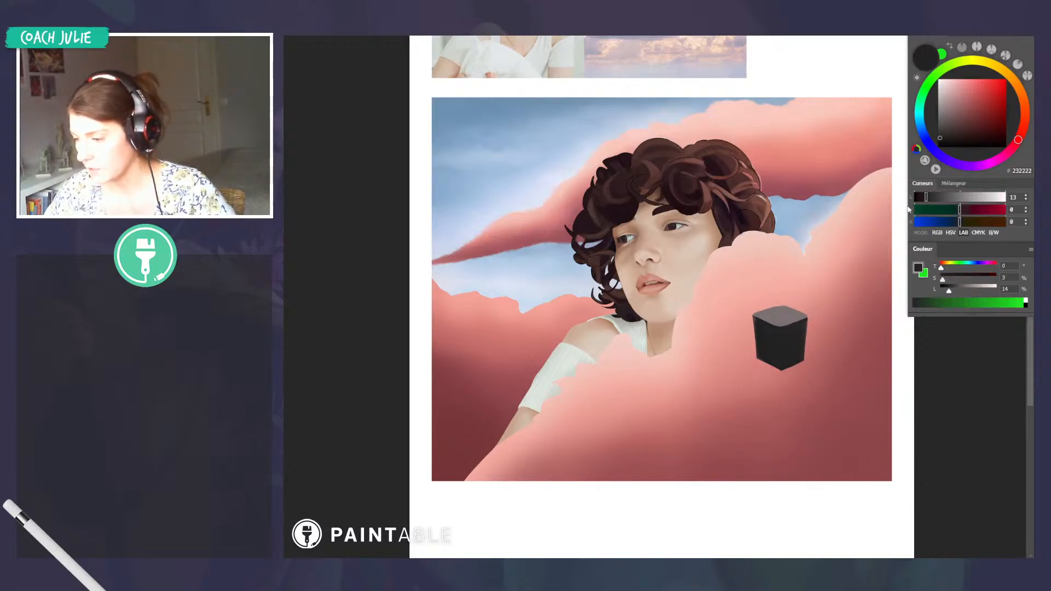
{"action": "left_click", "coordinate": [804, 322], "text": "alt"}
{"action": "mouse_move", "coordinate": [787, 330]}
{"action": "left_mouse_down"}
{"action": "mouse_move", "coordinate": [810, 322]}
{"action": "mouse_move", "coordinate": [798, 368]}
{"action": "left_mouse_up"}
{"action": "left_click", "coordinate": [792, 341], "text": "alt"}
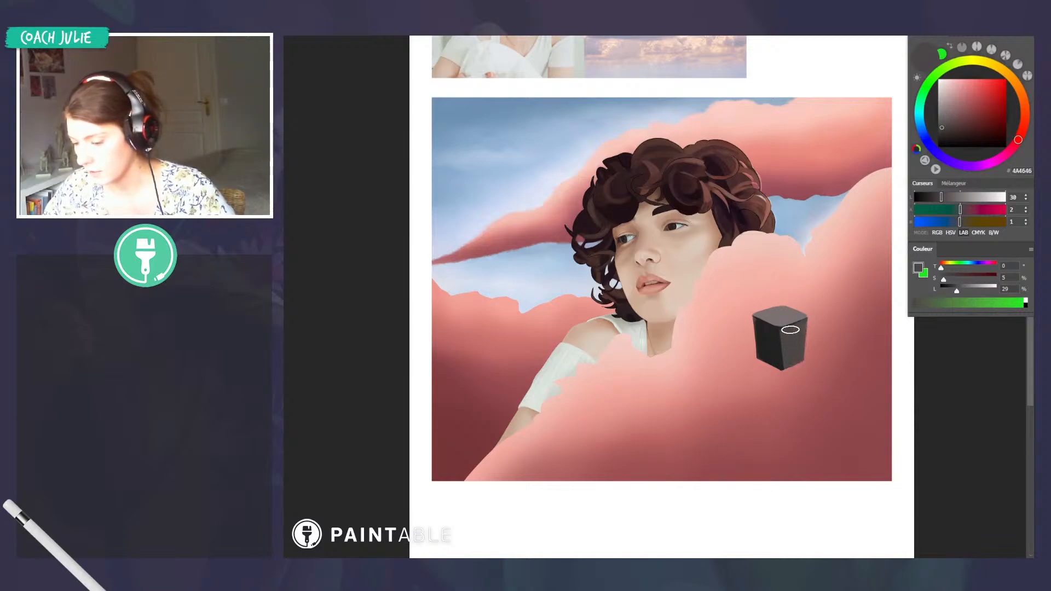
{"action": "mouse_move", "coordinate": [792, 331]}
{"action": "left_mouse_down"}
{"action": "mouse_move", "coordinate": [790, 379]}
{"action": "mouse_move", "coordinate": [788, 364]}
{"action": "mouse_move", "coordinate": [760, 358]}
{"action": "left_mouse_up"}
{"action": "left_click", "coordinate": [762, 331], "text": "alt"}
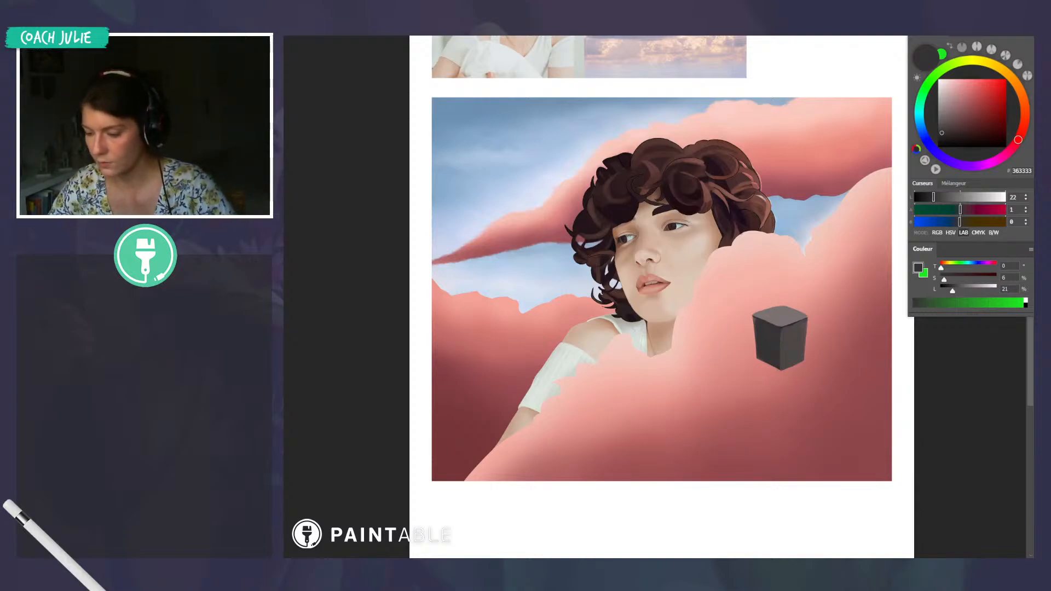
Highlight the cube's top edges in light grey AA9D9D and paint a light-direction arrow beside it in near-white DFDFDF
{"action": "left_click", "coordinate": [781, 316], "text": "alt"}
{"action": "left_click", "coordinate": [943, 102]}
{"action": "left_click_drag", "start_coordinate": [789, 327], "coordinate": [810, 316]}
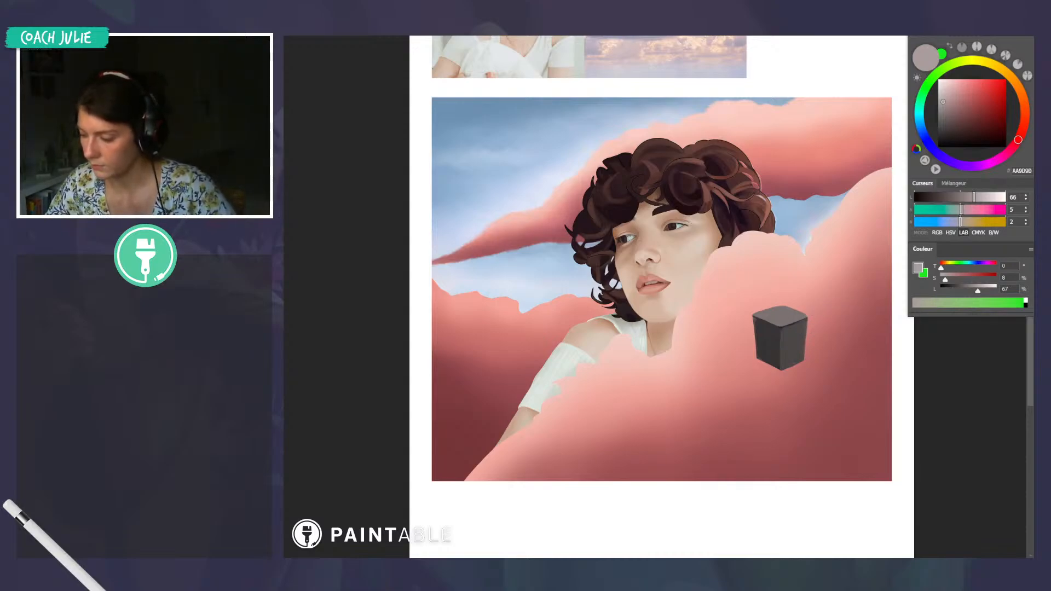
{"action": "mouse_move", "coordinate": [843, 300]}
{"action": "left_mouse_down"}
{"action": "mouse_move", "coordinate": [823, 306]}
{"action": "mouse_move", "coordinate": [833, 316]}
{"action": "mouse_move", "coordinate": [830, 292]}
{"action": "mouse_move", "coordinate": [841, 293]}
{"action": "left_mouse_up"}
{"action": "key", "text": "ctrl+alt+z"}
{"action": "left_click", "coordinate": [939, 88]}
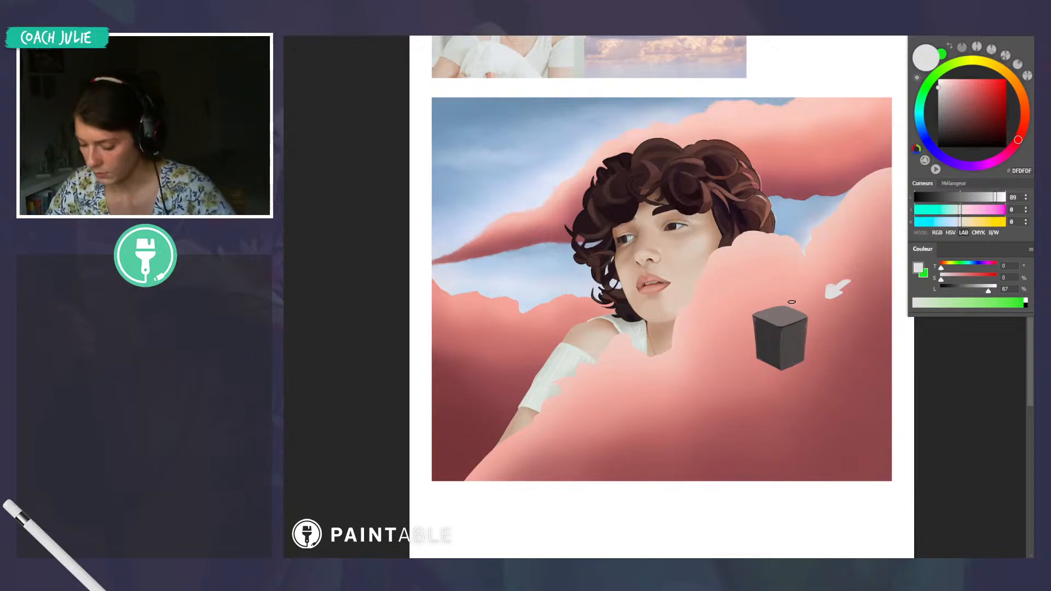
Softly shade the cube with a larger brush, using greys 817777 and 4C4747 sampled from its faces
{"action": "key", "text": "ctrl+a"}
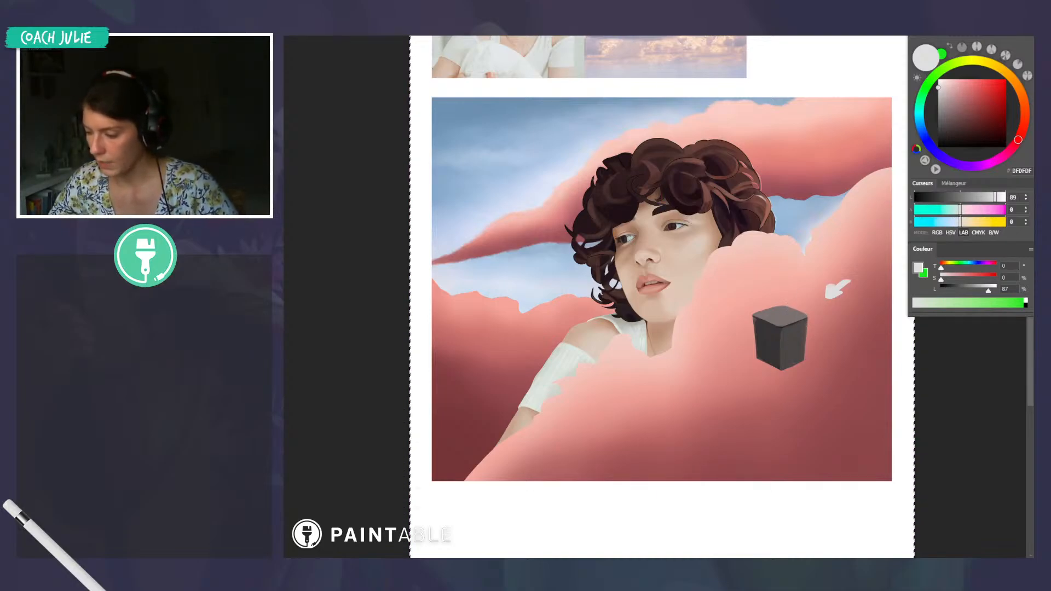
{"action": "left_click", "coordinate": [791, 317]}
{"action": "key", "text": "ctrl+h"}
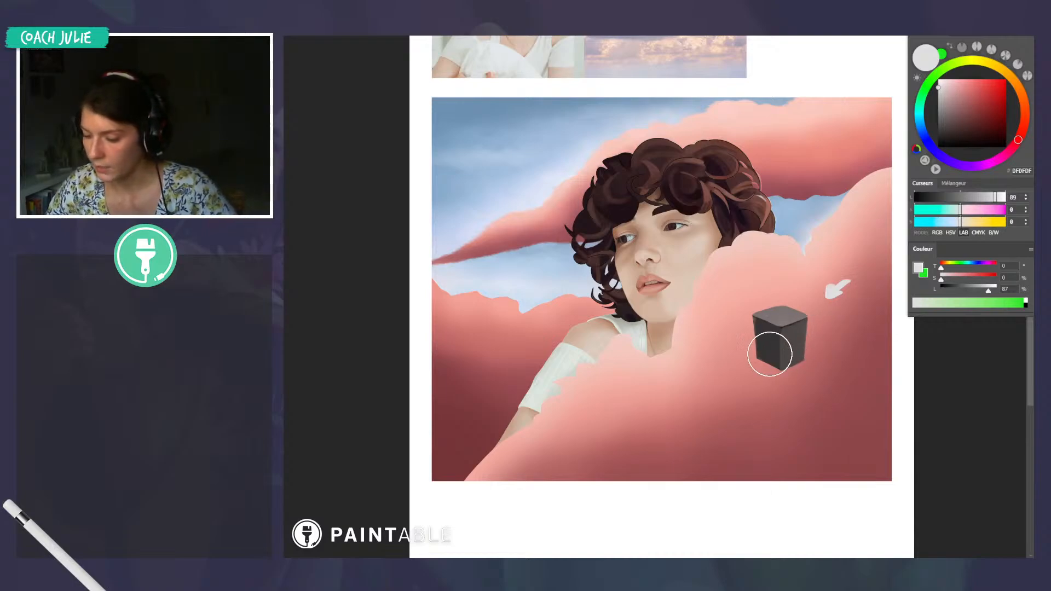
{"action": "left_click", "coordinate": [774, 309], "text": "alt"}
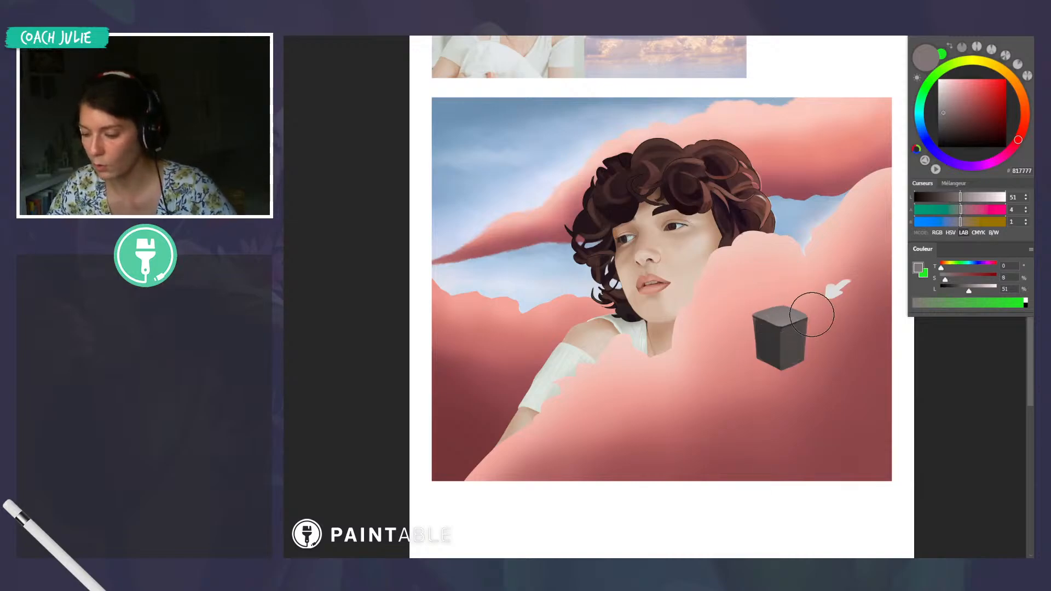
{"action": "left_click", "coordinate": [789, 340], "text": "alt"}
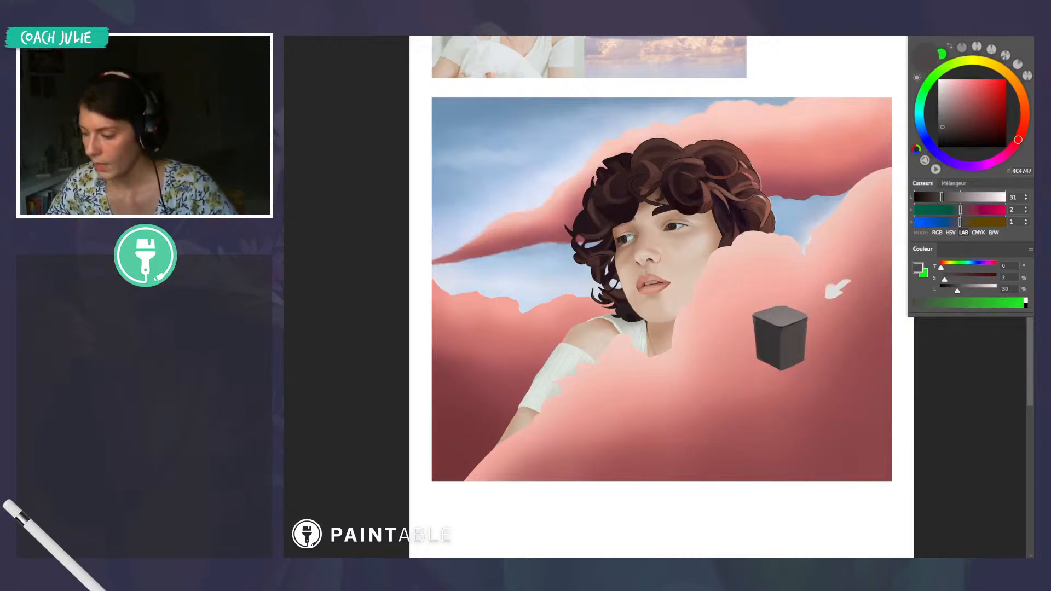
Undo the whole-canvas selection and limit the selection to the cube's side face nearest the arrow
{"action": "key", "text": "ctrl+a"}
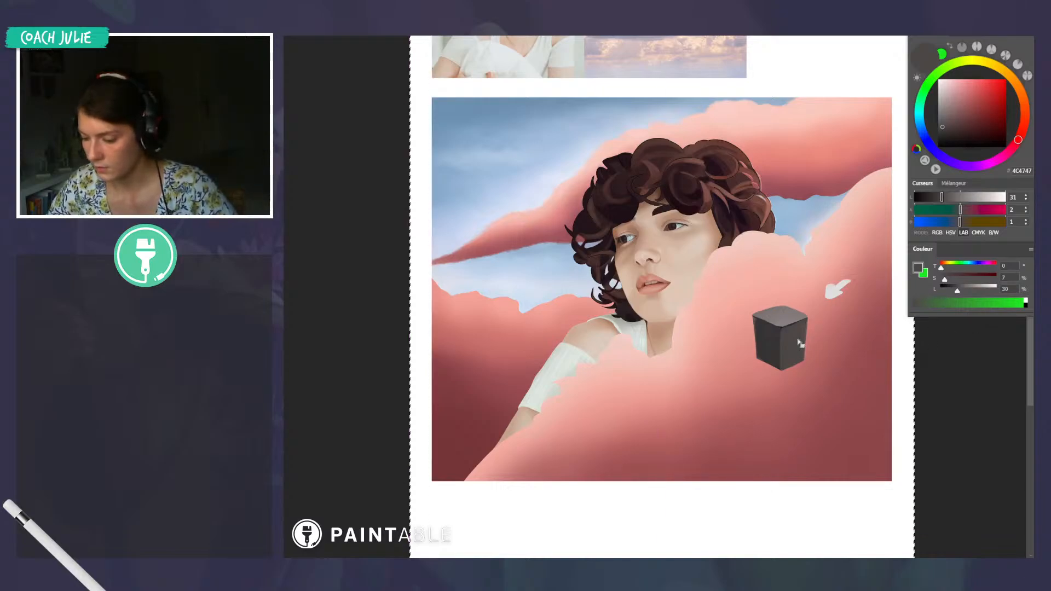
{"action": "key", "text": "ctrl+z"}
{"action": "key", "text": "ctrl+z"}
{"action": "key", "text": "l"}
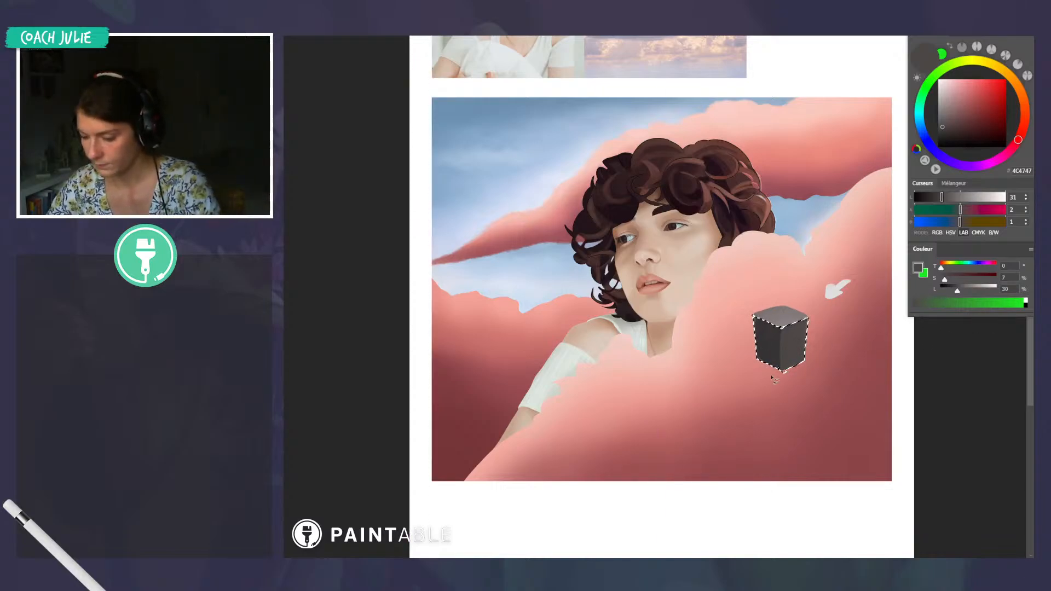
{"action": "mouse_move", "coordinate": [782, 372]}
{"action": "left_mouse_down"}
{"action": "mouse_move", "coordinate": [777, 300]}
{"action": "mouse_move", "coordinate": [766, 419]}
{"action": "left_mouse_up"}
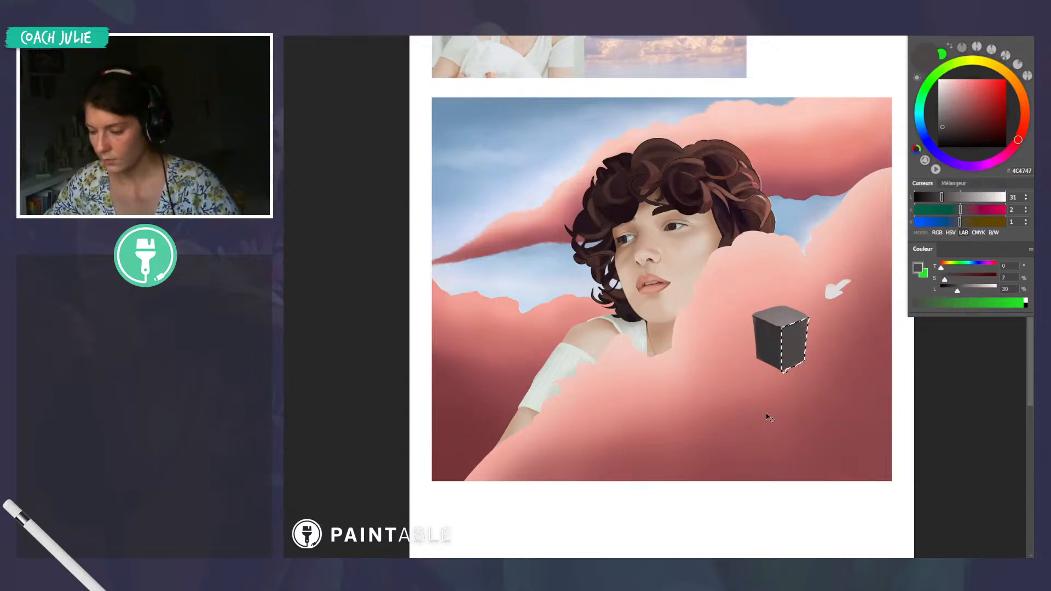
Softly shade the selected side face with an enlarged brush in sampled greys 847A7A and 373333, checking it with the selection outline hidden
{"action": "key", "text": "b"}
{"action": "left_click", "coordinate": [788, 316], "text": "alt"}
{"action": "key", "text": "bracketright"}
{"action": "key", "text": "bracketright"}
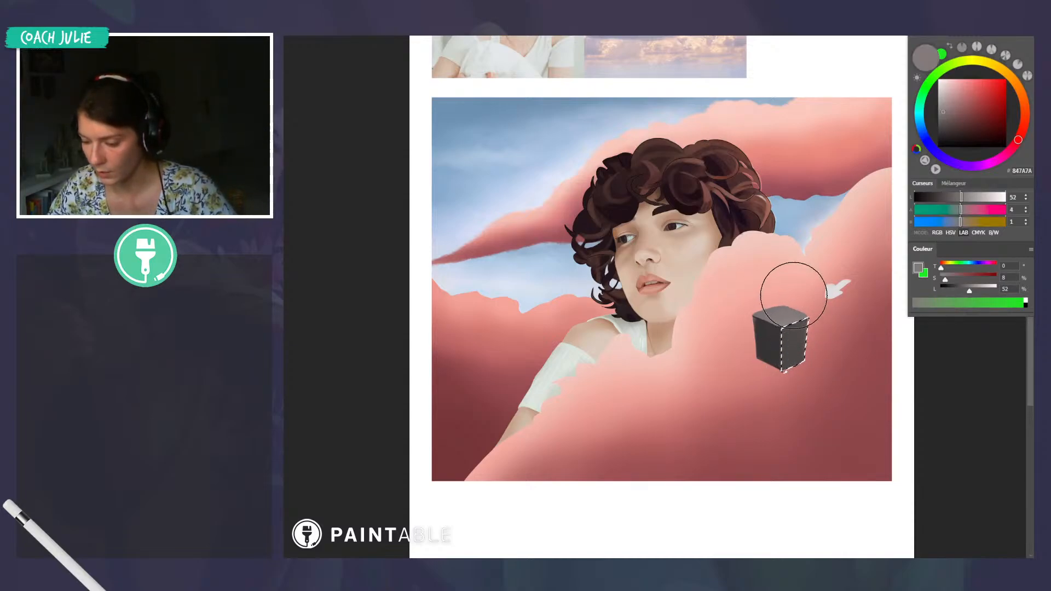
{"action": "left_click", "coordinate": [761, 353], "text": "alt"}
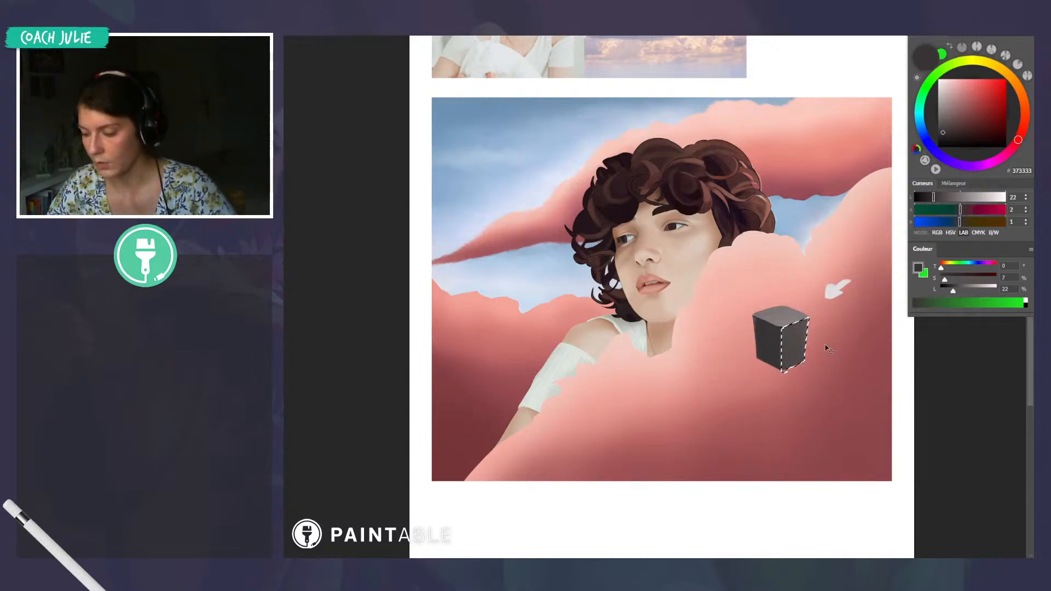
{"action": "key", "text": "ctrl+h"}
{"action": "key", "text": "ctrl+h"}
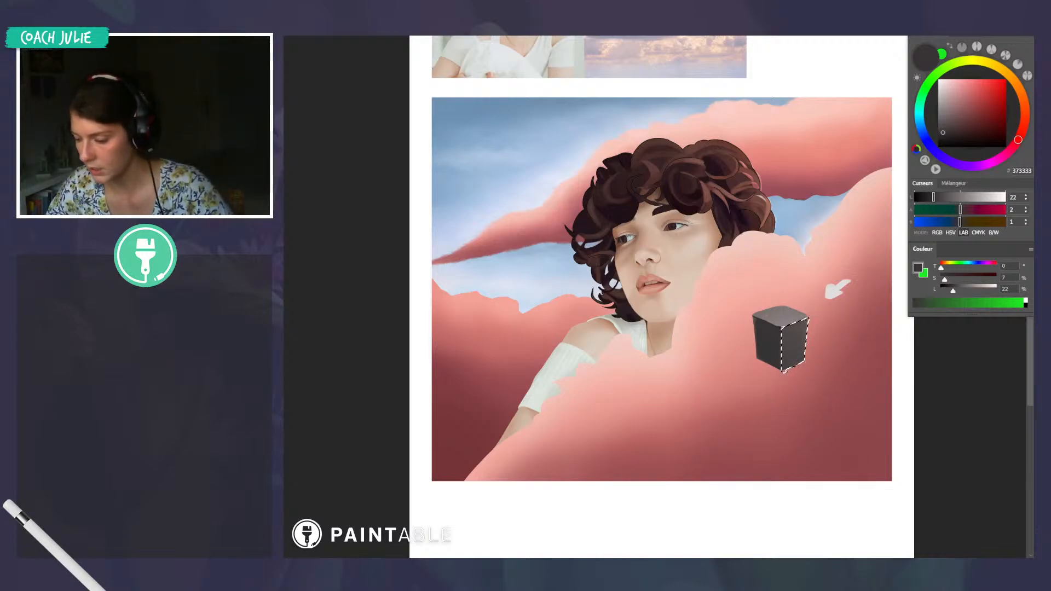
{"action": "key", "text": "ctrl+h"}
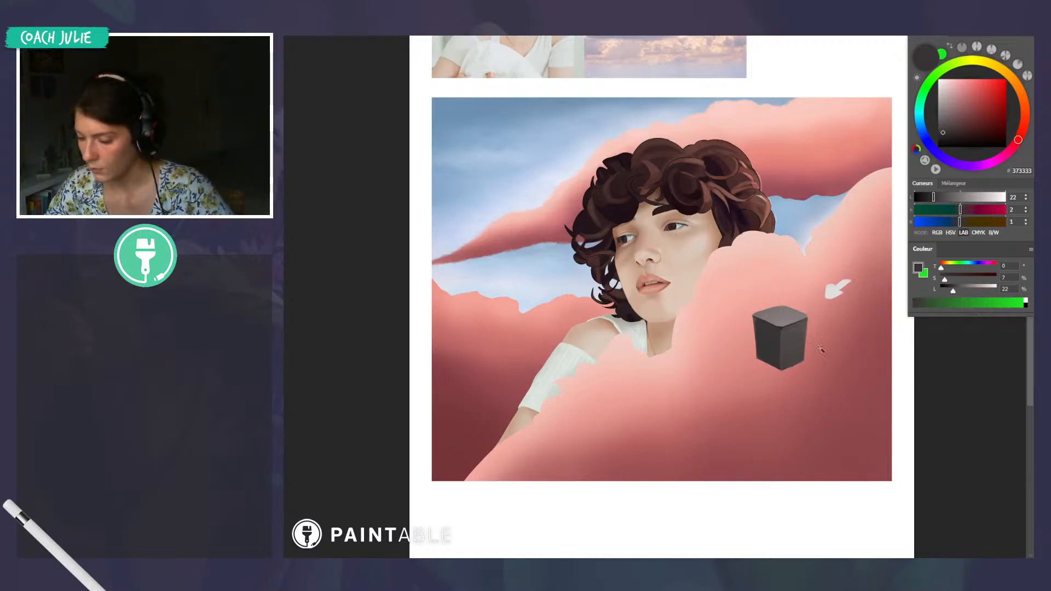
Select the cube's side face away from the arrow and softly shade it with sampled grey tones, darkening it with 1C1A1A
{"action": "key", "text": "ctrl+z"}
{"action": "mouse_move", "coordinate": [781, 375]}
{"action": "left_mouse_down"}
{"action": "mouse_move", "coordinate": [779, 347]}
{"action": "mouse_move", "coordinate": [797, 380]}
{"action": "left_mouse_up"}
{"action": "key", "text": "ctrl+h"}
{"action": "key", "text": "b"}
{"action": "left_click", "coordinate": [791, 316], "text": "alt"}
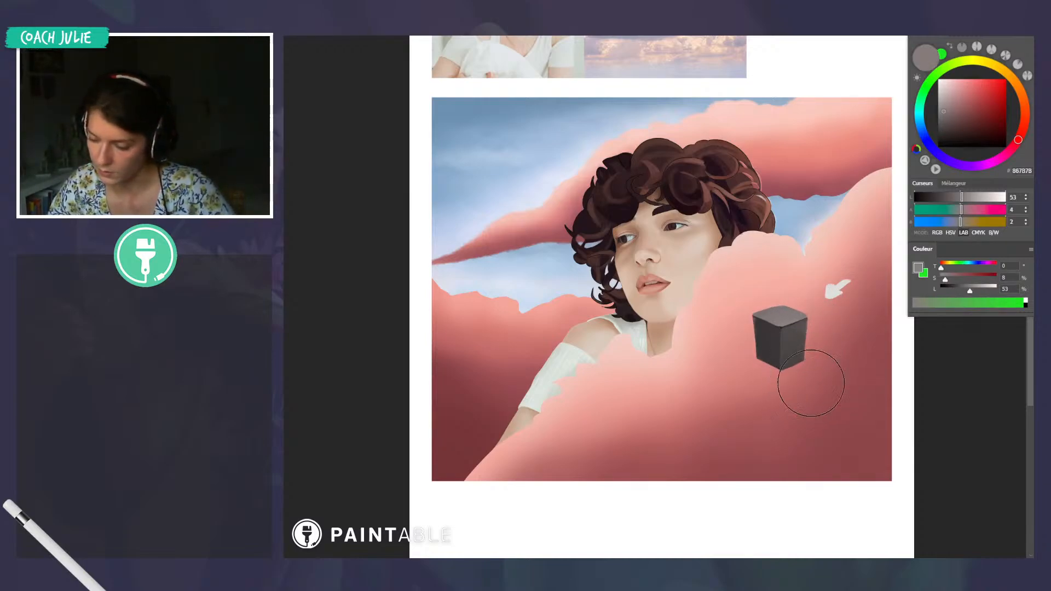
{"action": "left_click", "coordinate": [790, 358], "text": "alt"}
{"action": "left_click", "coordinate": [763, 328], "text": "alt"}
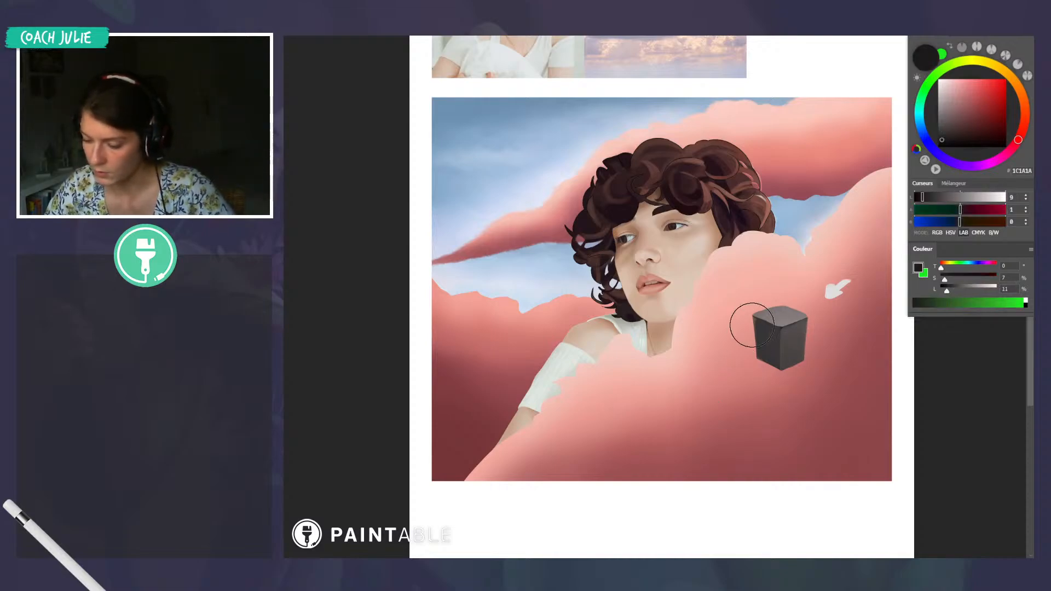
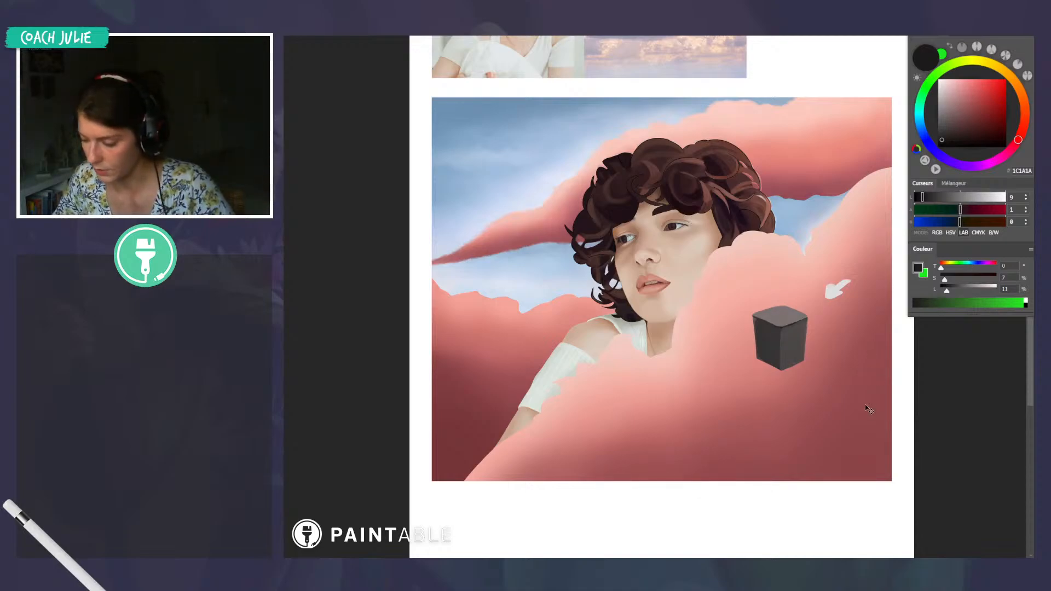
Deepen the cube's shadows with dark 211F1F, then lighten the lit areas with soft pinkish grey D7BEBE
{"action": "scroll", "coordinate": [867, 403], "scroll_direction": "up", "scroll_amount": 2}
{"action": "left_click_drag", "start_coordinate": [854, 387], "coordinate": [840, 389]}
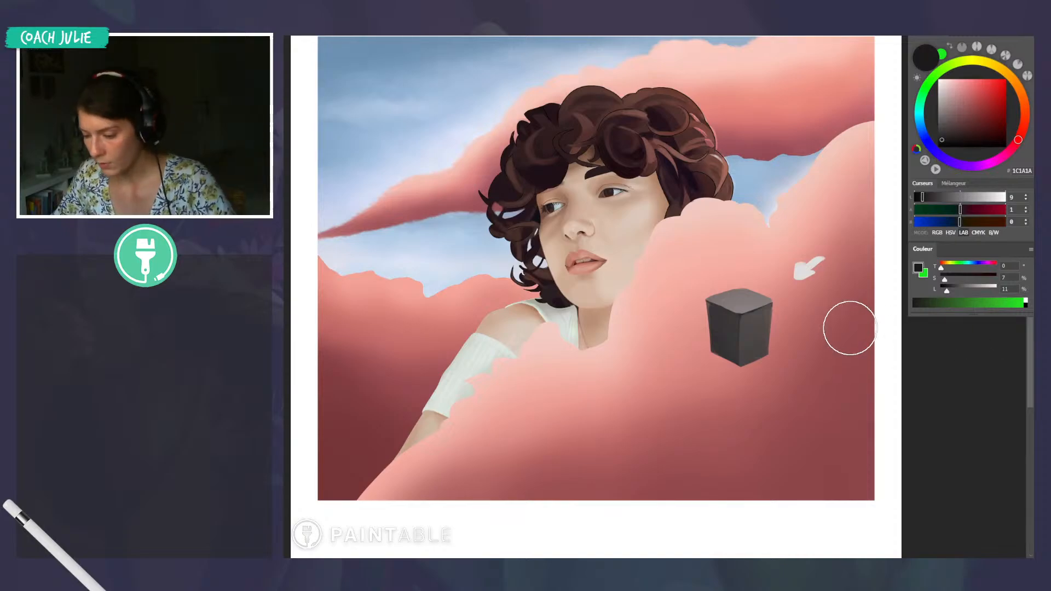
{"action": "left_click", "coordinate": [721, 366], "text": "alt"}
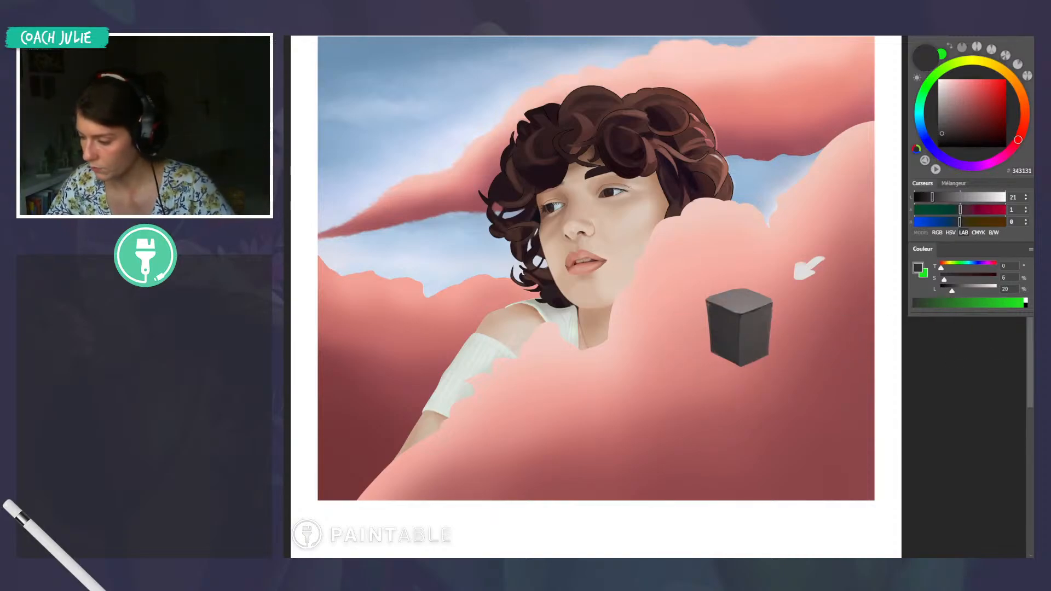
{"action": "left_click", "coordinate": [942, 139]}
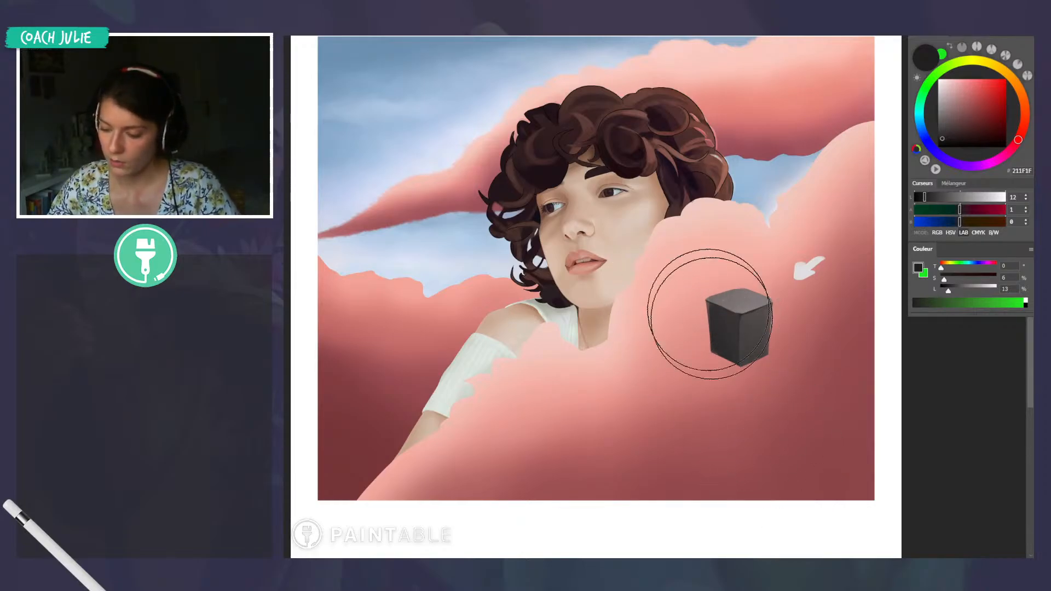
{"action": "left_click", "coordinate": [943, 93]}
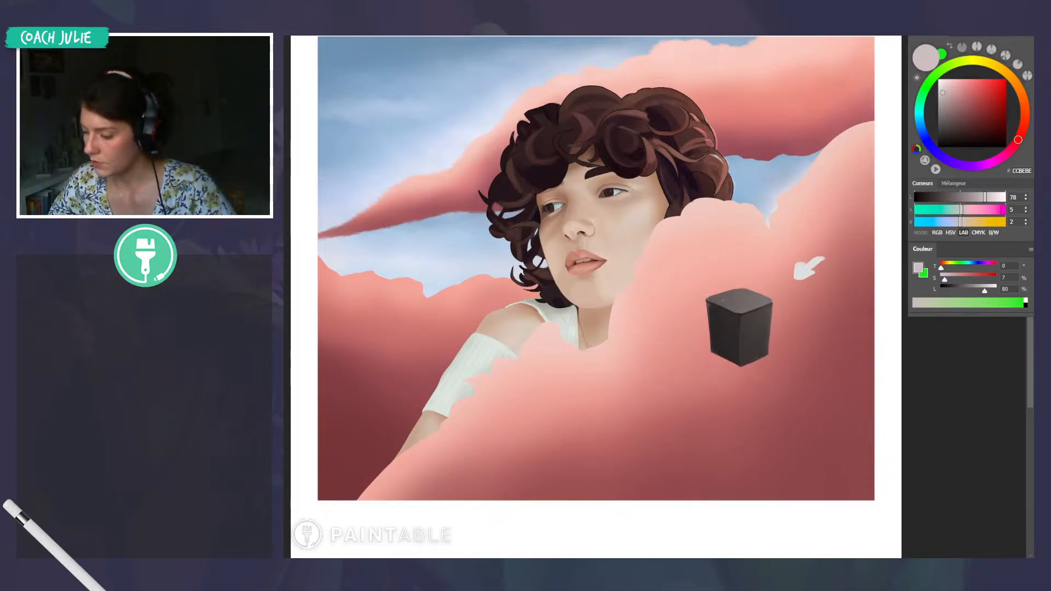
{"action": "left_click", "coordinate": [946, 89]}
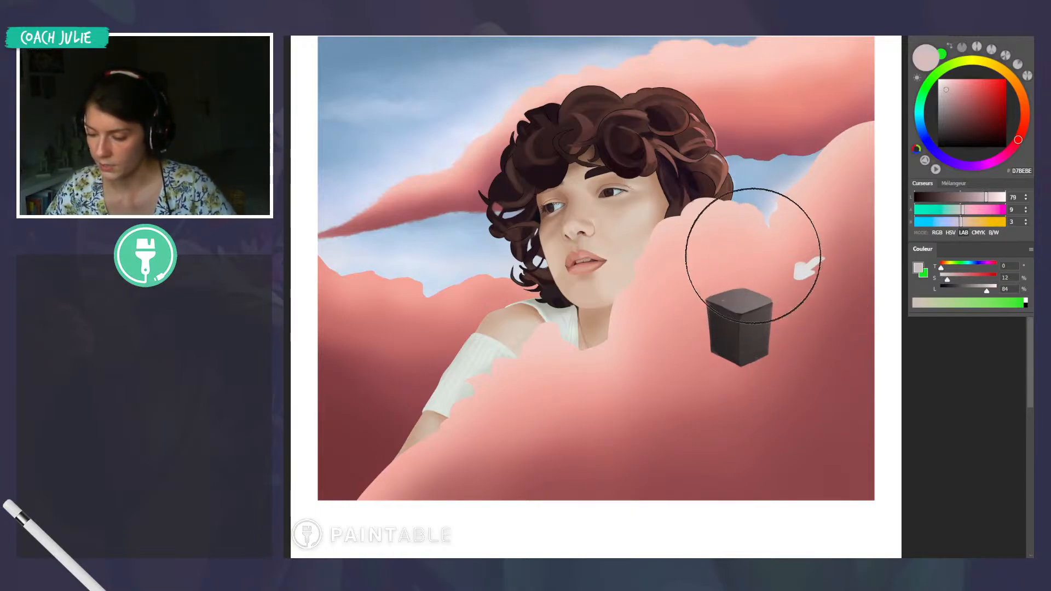
Compare the demonstration cube before and after its soft shading, examining it up close and within the whole painting
{"action": "scroll", "coordinate": [711, 298], "scroll_direction": "down", "scroll_amount": 2}
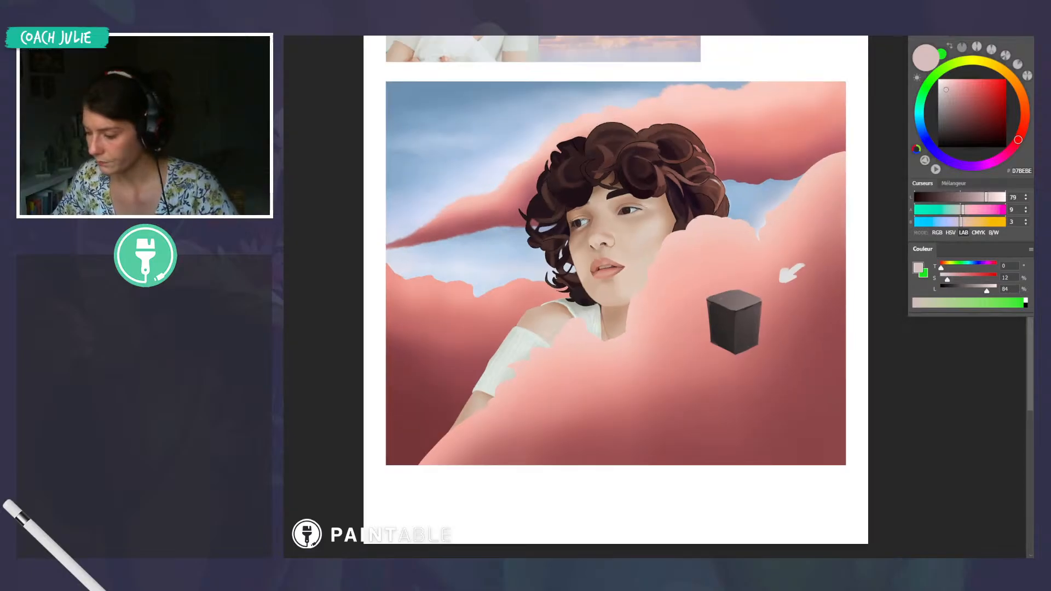
{"action": "key", "text": "ctrl+z"}
{"action": "key", "text": "ctrl+shift+z"}
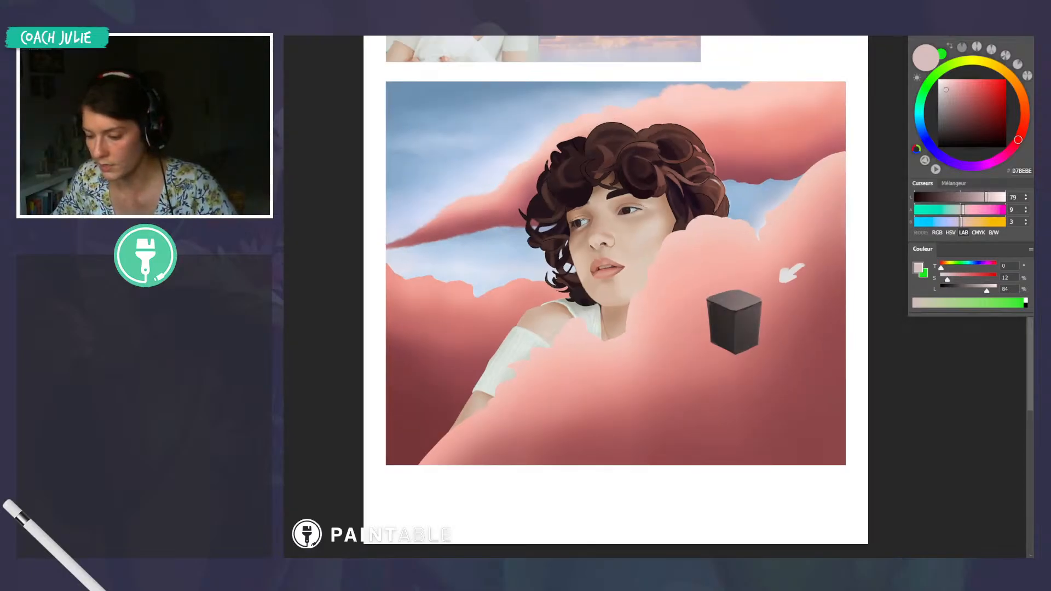
{"action": "key", "text": "ctrl+z"}
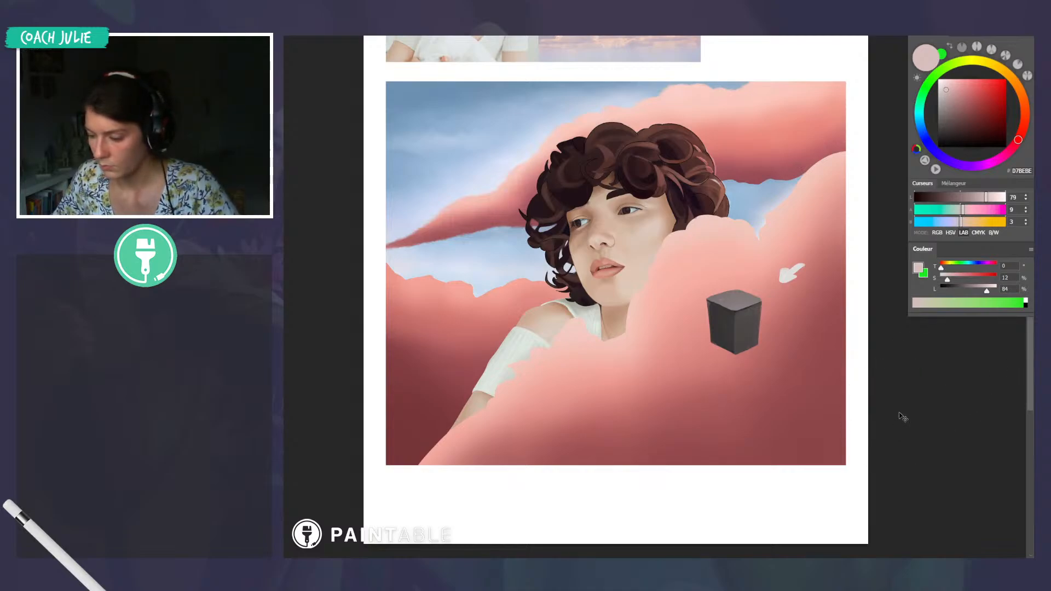
{"action": "scroll", "coordinate": [616, 290], "scroll_direction": "down", "scroll_amount": 2}
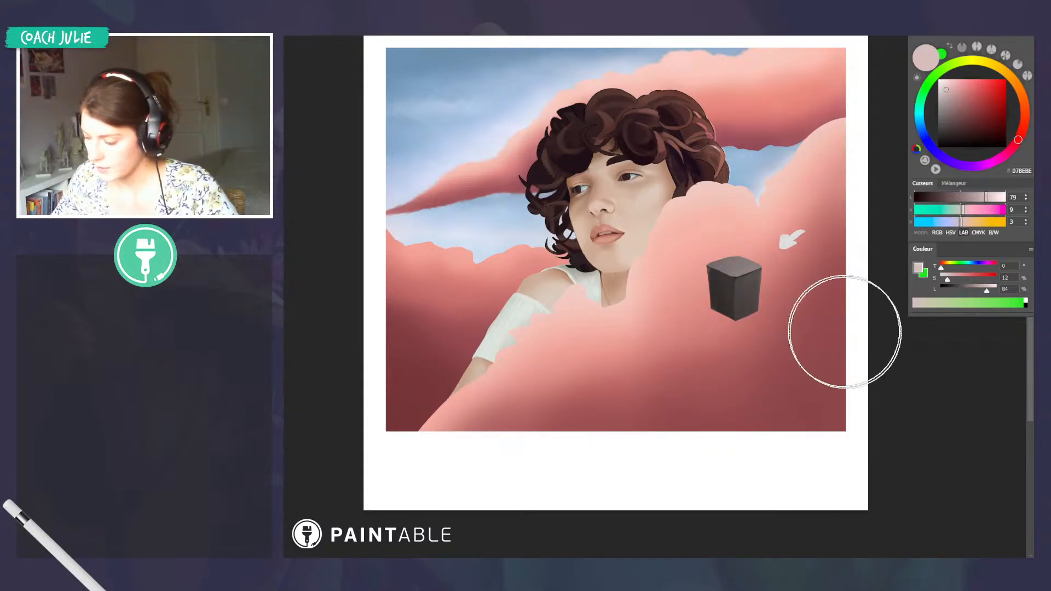
{"action": "scroll", "coordinate": [835, 274], "scroll_direction": "up", "scroll_amount": 5}
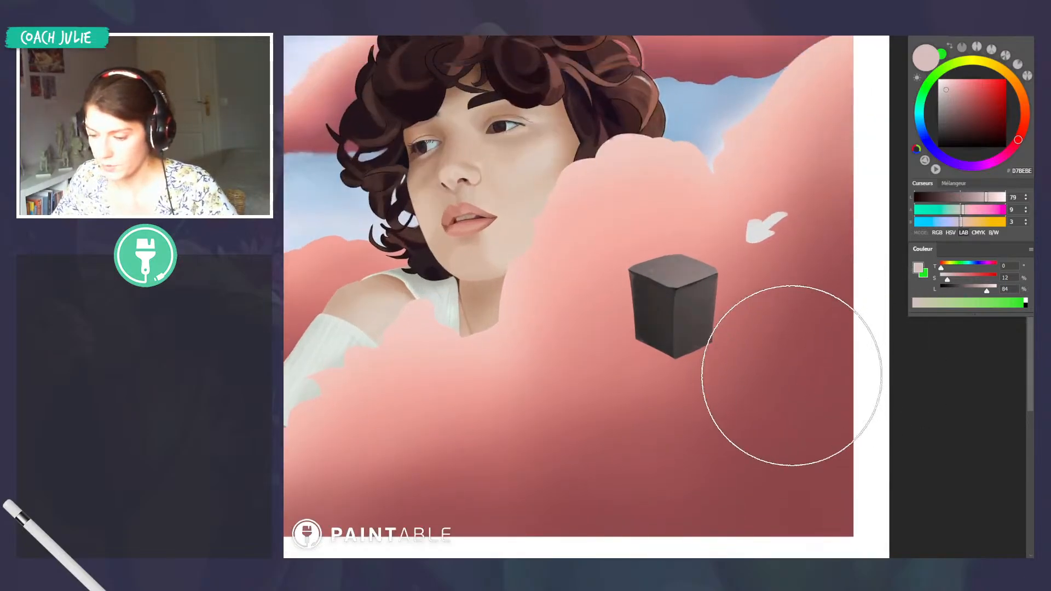
{"action": "scroll", "coordinate": [794, 378], "scroll_direction": "down", "scroll_amount": 5}
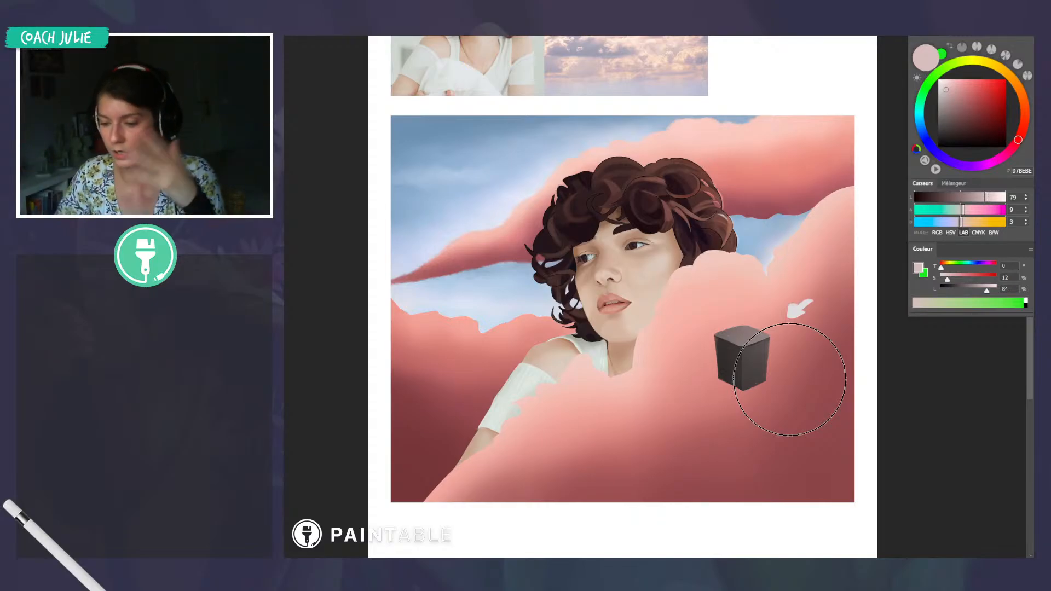
Remove the light-direction arrow and the demonstration cube from the pink cloud, comparing the portrait with its reference photos
{"action": "scroll", "coordinate": [793, 330], "scroll_direction": "up", "scroll_amount": 3}
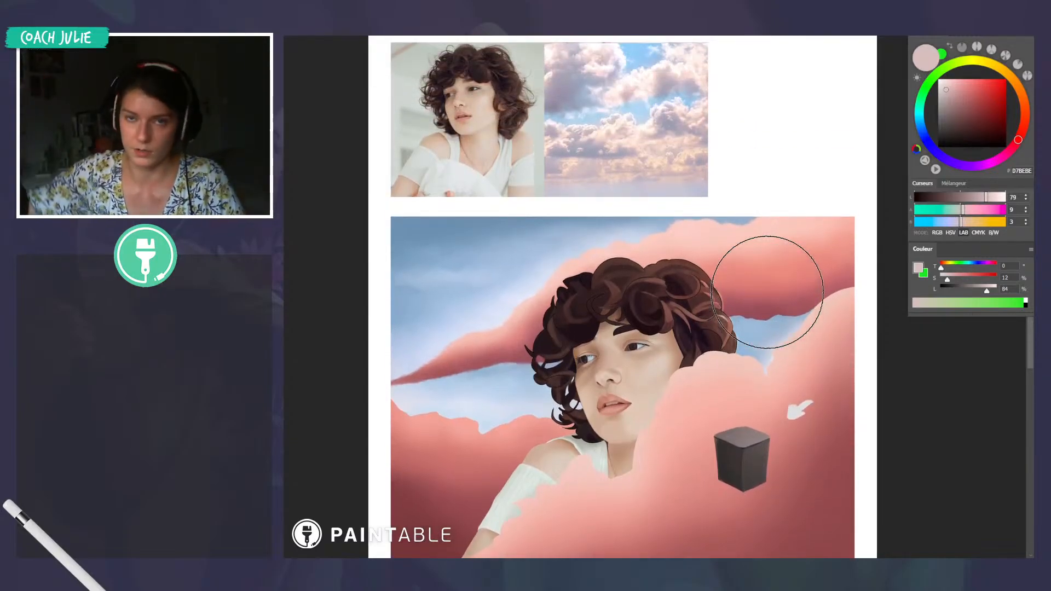
{"action": "scroll", "coordinate": [756, 282], "scroll_direction": "down", "scroll_amount": 1}
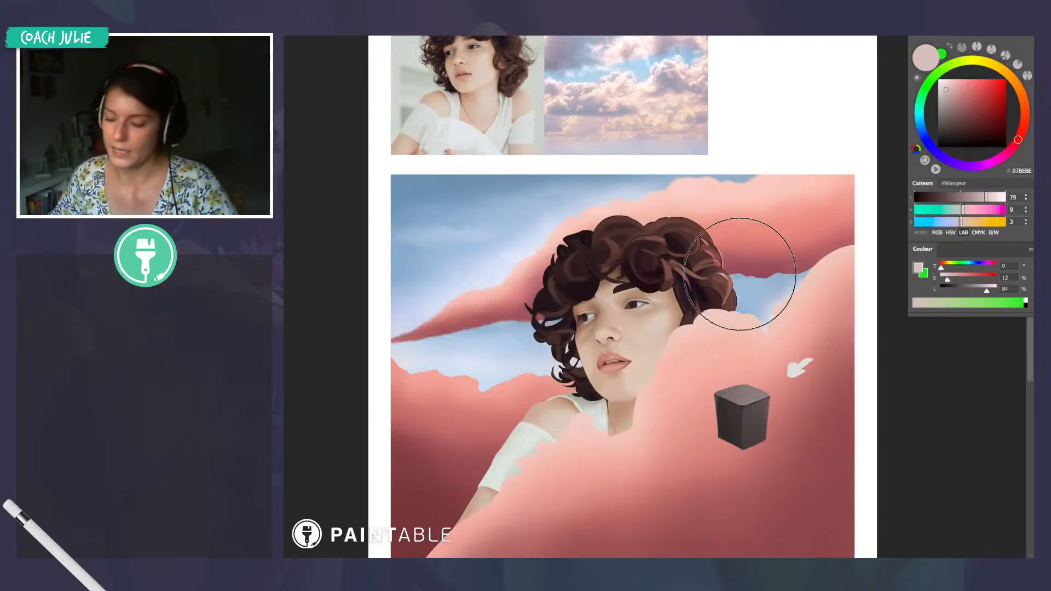
{"action": "scroll", "coordinate": [763, 394], "scroll_direction": "down", "scroll_amount": 1}
{"action": "scroll", "coordinate": [764, 386], "scroll_direction": "down", "scroll_amount": 2}
{"action": "scroll", "coordinate": [763, 386], "scroll_direction": "left", "scroll_amount": 1}
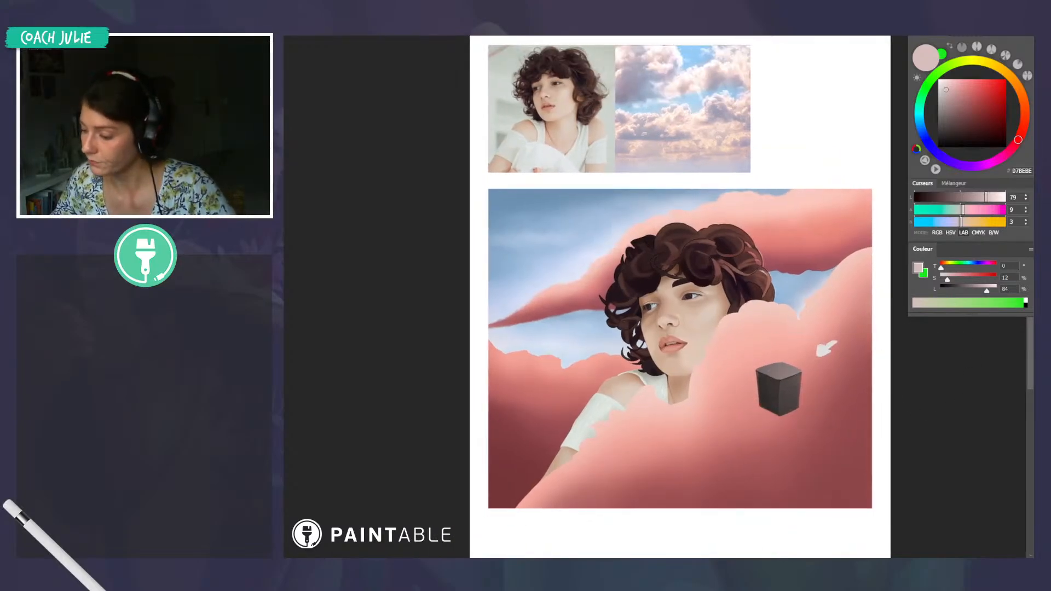
{"action": "scroll", "coordinate": [800, 355], "scroll_direction": "down", "scroll_amount": 1}
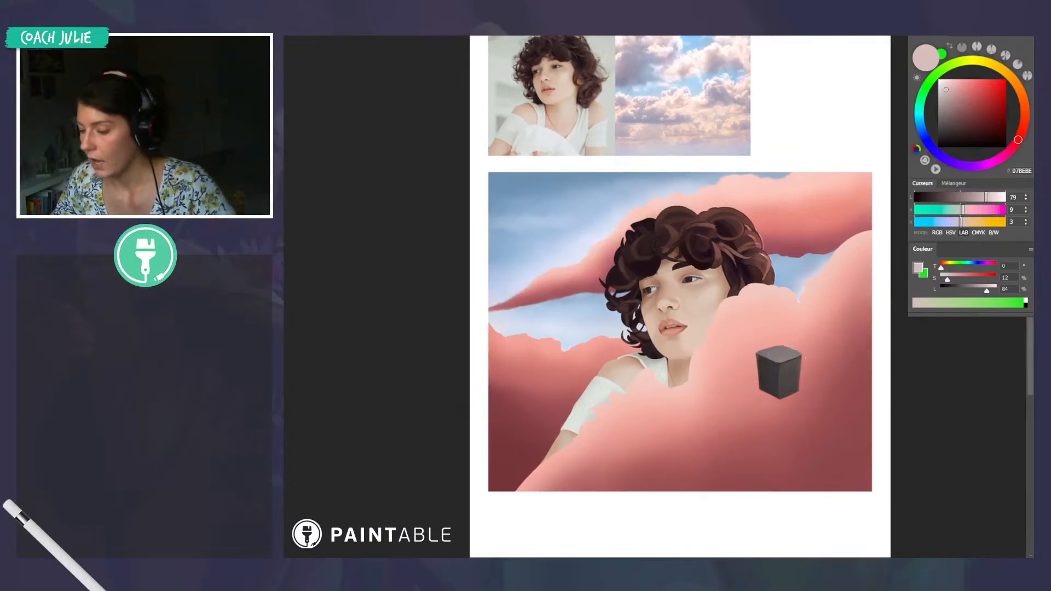
{"action": "scroll", "coordinate": [772, 364], "scroll_direction": "up", "scroll_amount": 2}
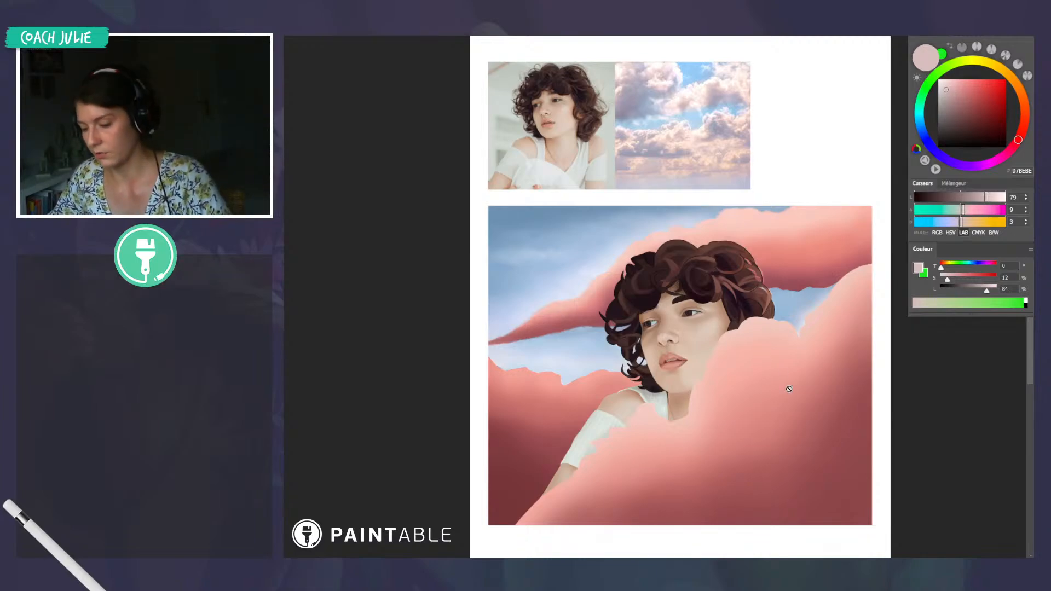
{"action": "scroll", "coordinate": [756, 381], "scroll_direction": "up", "scroll_amount": 1}
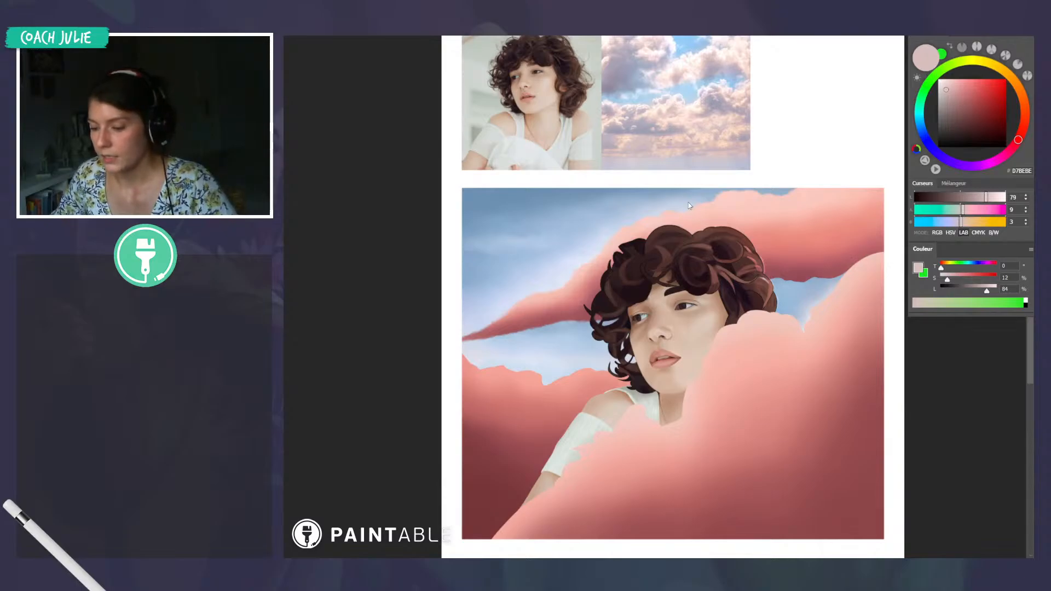
Sample the shadow colours of the clouds in the sky reference photo, including blue-greys 9CA0B2 and 9C9DAF
{"action": "scroll", "coordinate": [663, 154], "scroll_direction": "up", "scroll_amount": 2}
{"action": "scroll", "coordinate": [674, 183], "scroll_direction": "up", "scroll_amount": 8}
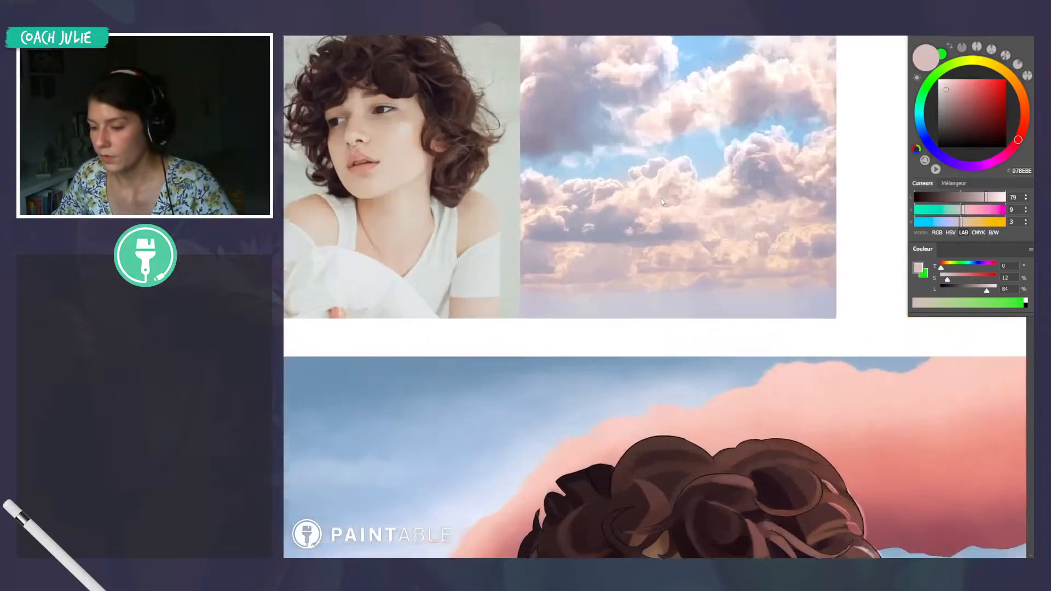
{"action": "scroll", "coordinate": [646, 257], "scroll_direction": "up", "scroll_amount": 1}
{"action": "left_click", "coordinate": [674, 282], "text": "alt"}
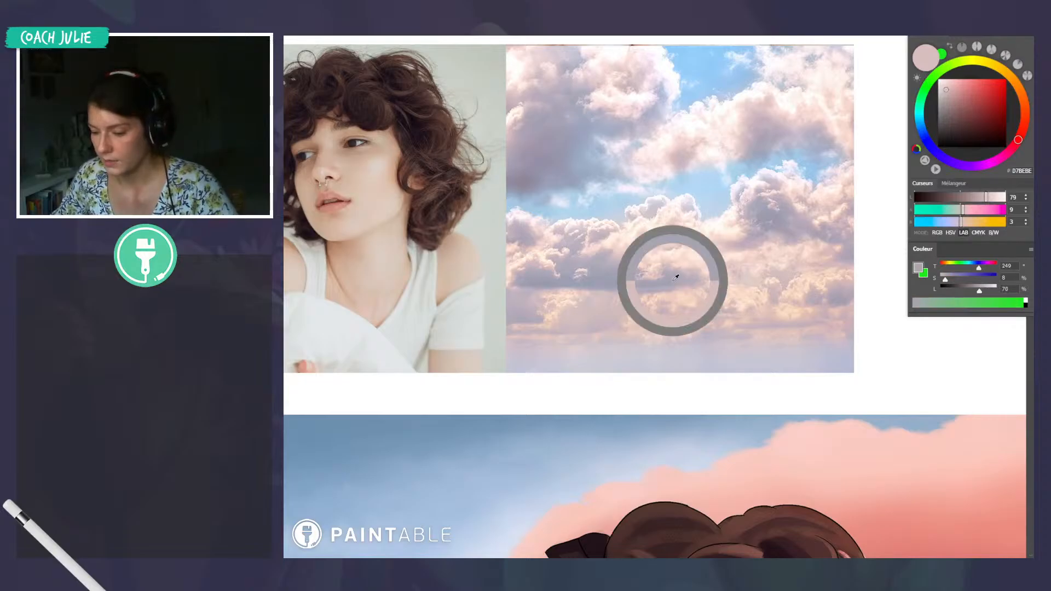
{"action": "left_click", "coordinate": [607, 277], "text": "alt"}
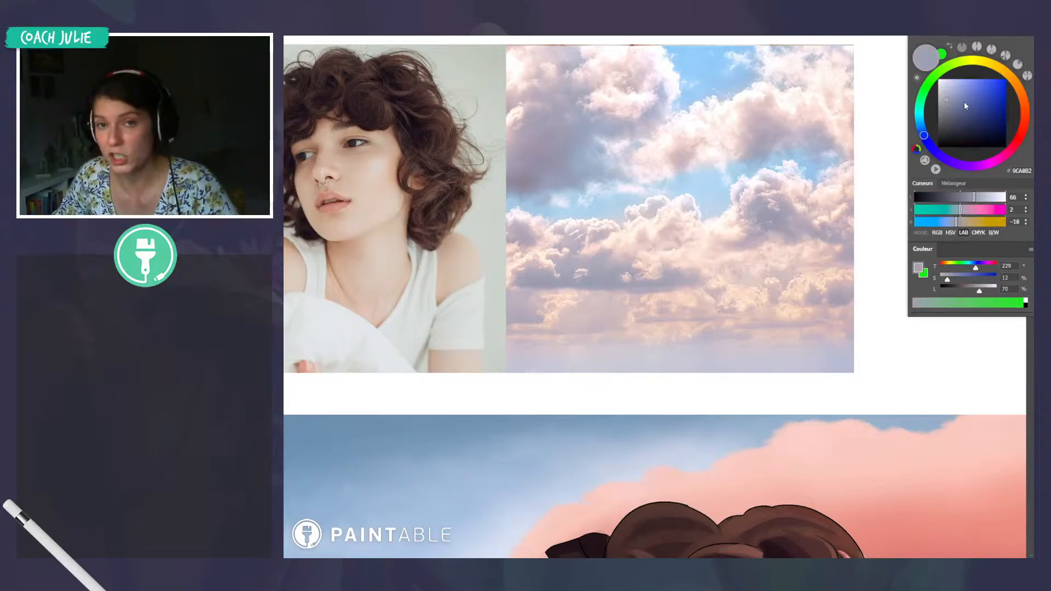
{"action": "left_click", "coordinate": [745, 211], "text": "alt"}
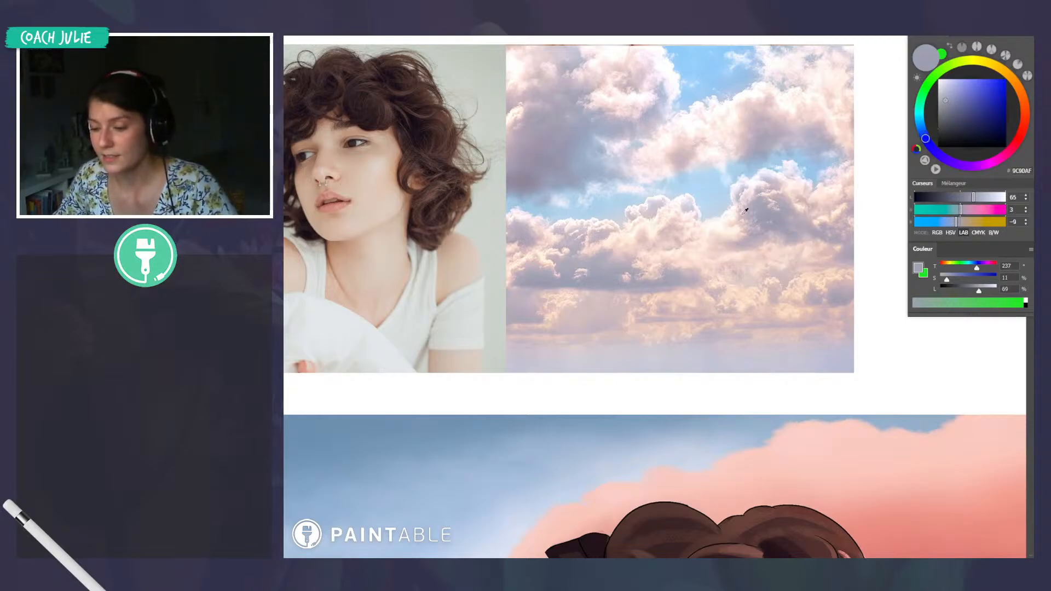
Compare the portrait with the sky reference and sample blue-grey shadow colours from the reference clouds
{"action": "scroll", "coordinate": [656, 234], "scroll_direction": "down", "scroll_amount": 8}
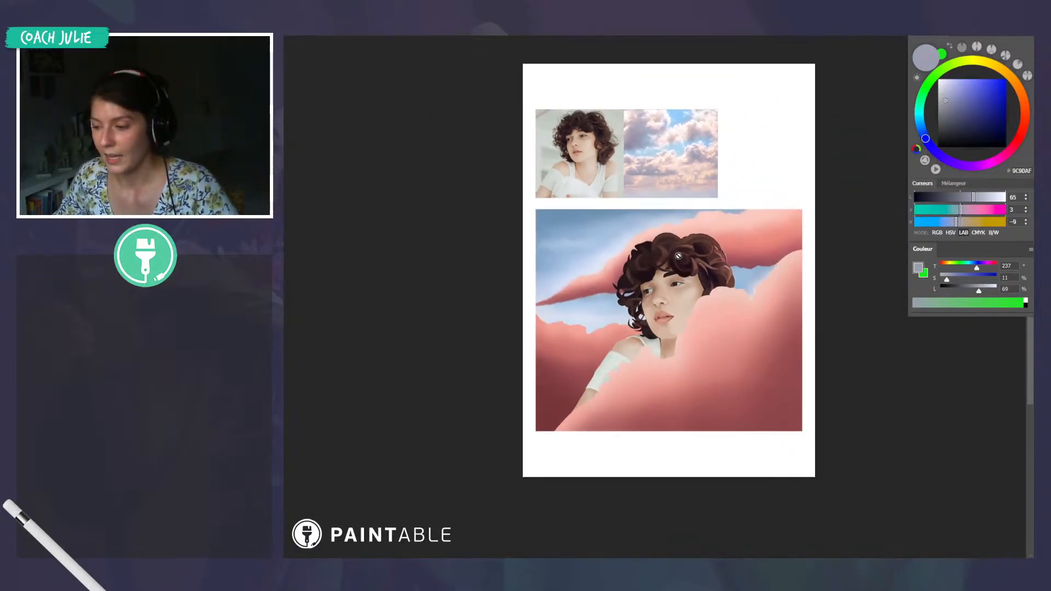
{"action": "scroll", "coordinate": [671, 210], "scroll_direction": "up", "scroll_amount": 2}
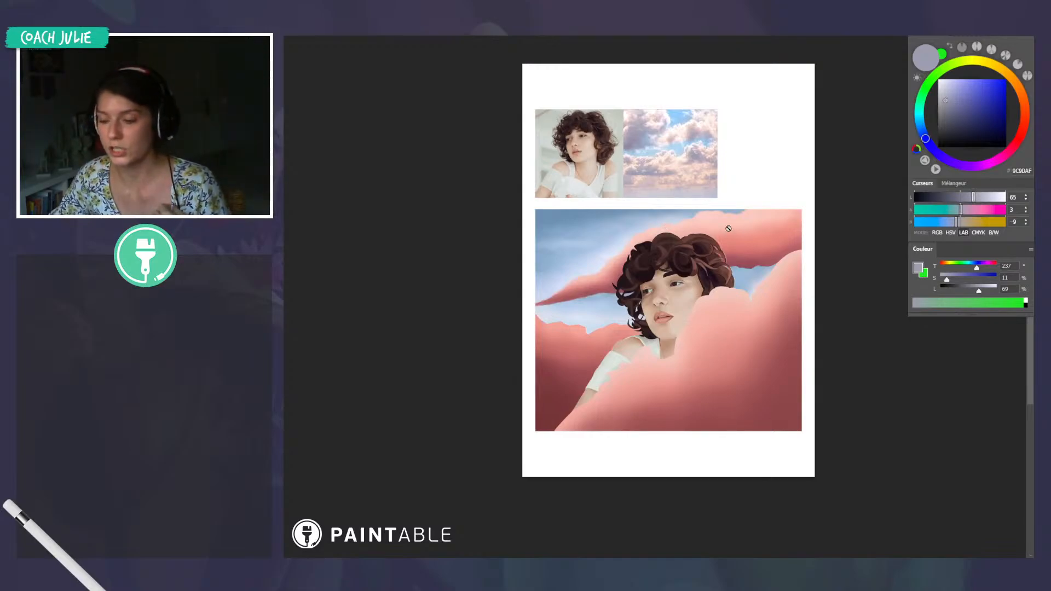
{"action": "key", "text": "x"}
{"action": "left_click_drag", "start_coordinate": [662, 159], "coordinate": [652, 207]}
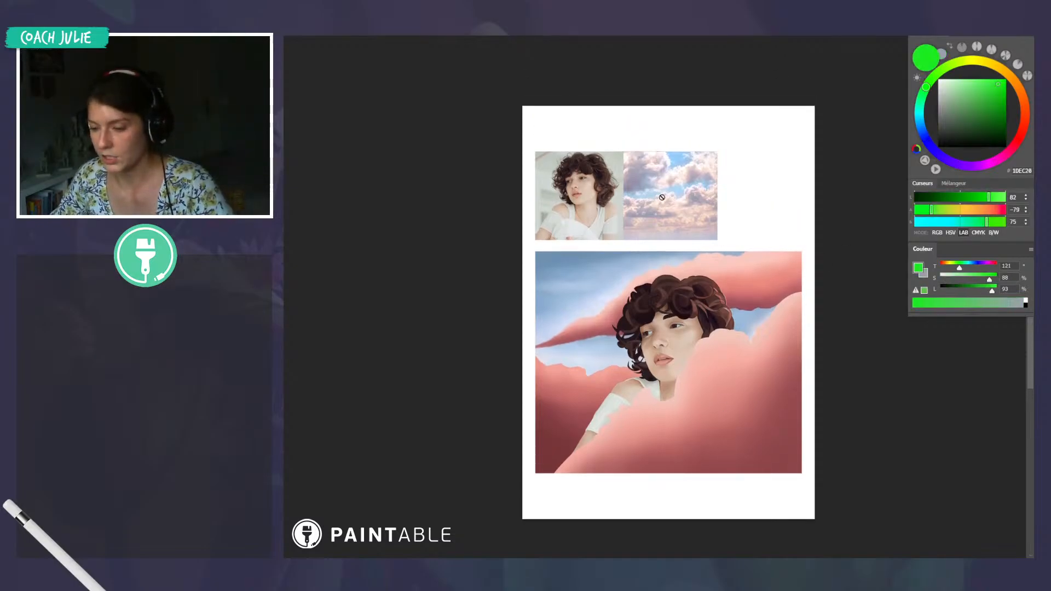
{"action": "scroll", "coordinate": [652, 212], "scroll_direction": "up", "scroll_amount": 5}
{"action": "left_click", "coordinate": [653, 216], "text": "alt"}
{"action": "scroll", "coordinate": [677, 203], "scroll_direction": "up", "scroll_amount": 4}
{"action": "left_click", "coordinate": [635, 230], "text": "alt"}
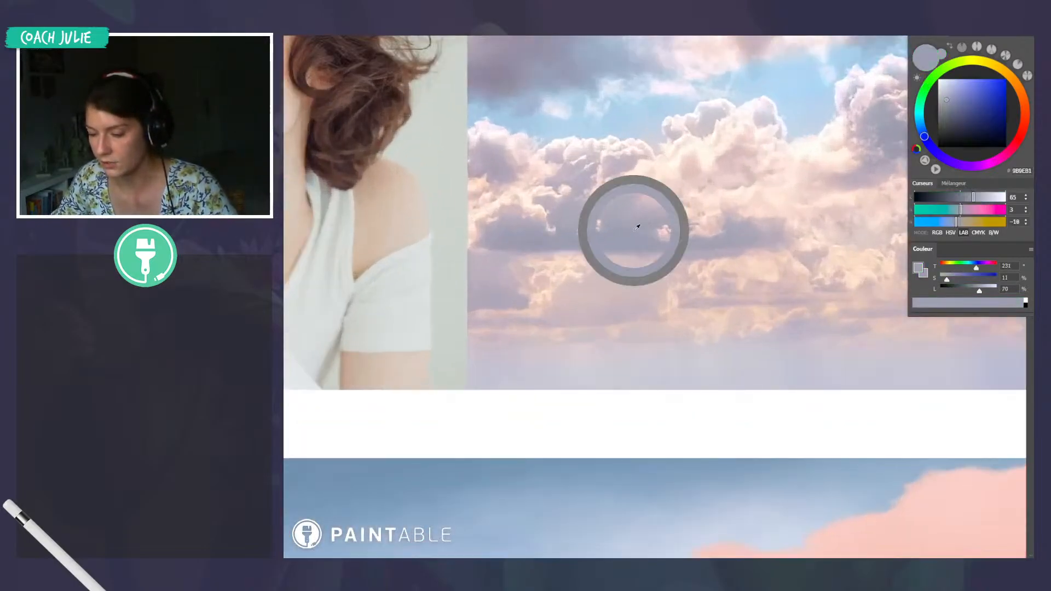
Sample the reference clouds from pinkish midtones E2C6C3 and EFD2CB to warm highlight FEFAF8, then shadow grey 9F9EB0
{"action": "left_click", "coordinate": [659, 197], "text": "alt"}
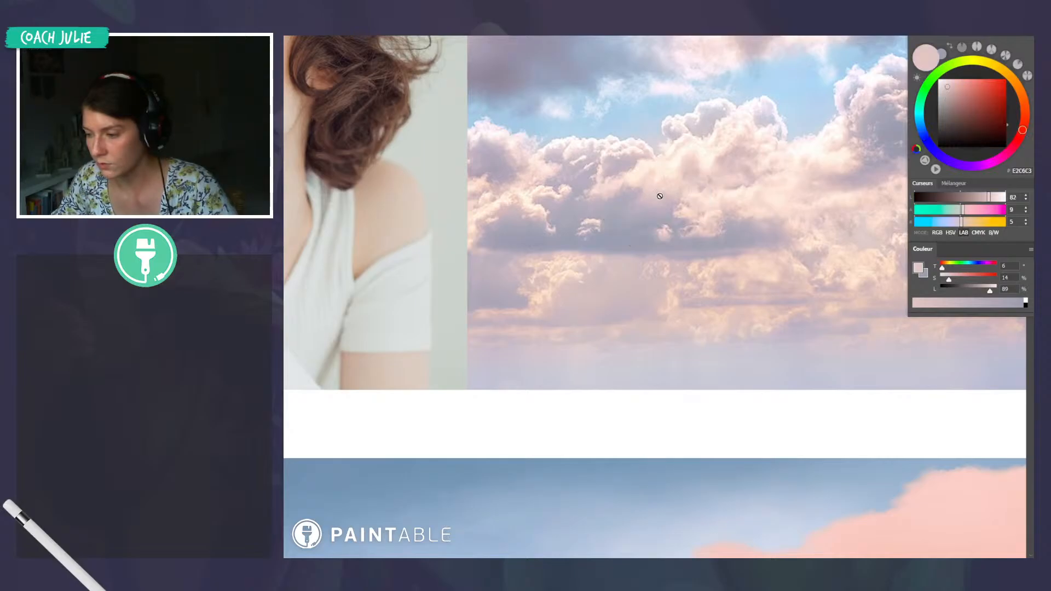
{"action": "left_click", "coordinate": [664, 188], "text": "alt"}
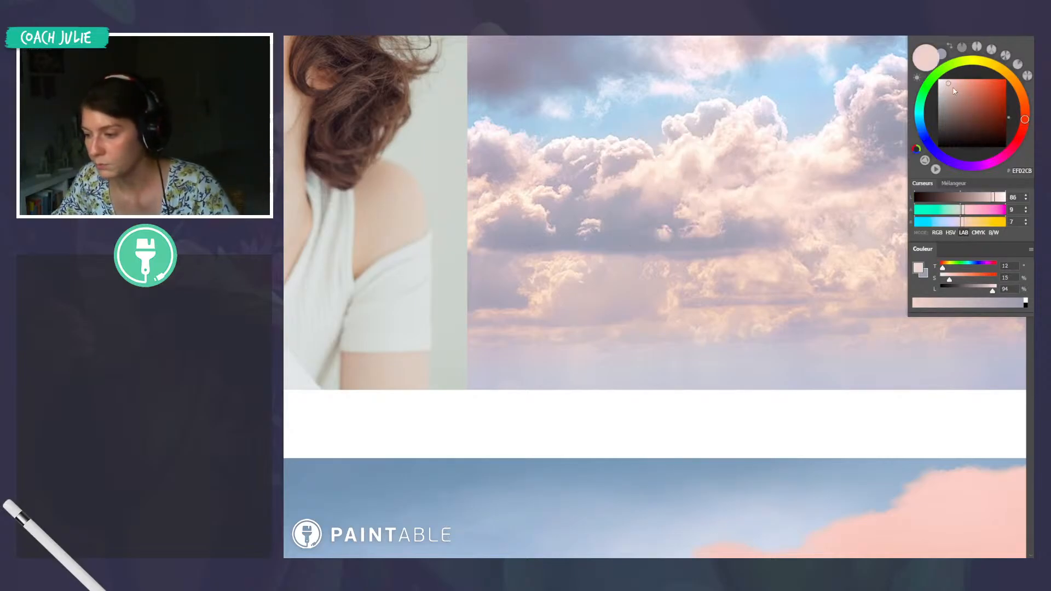
{"action": "left_click", "coordinate": [682, 152], "text": "alt"}
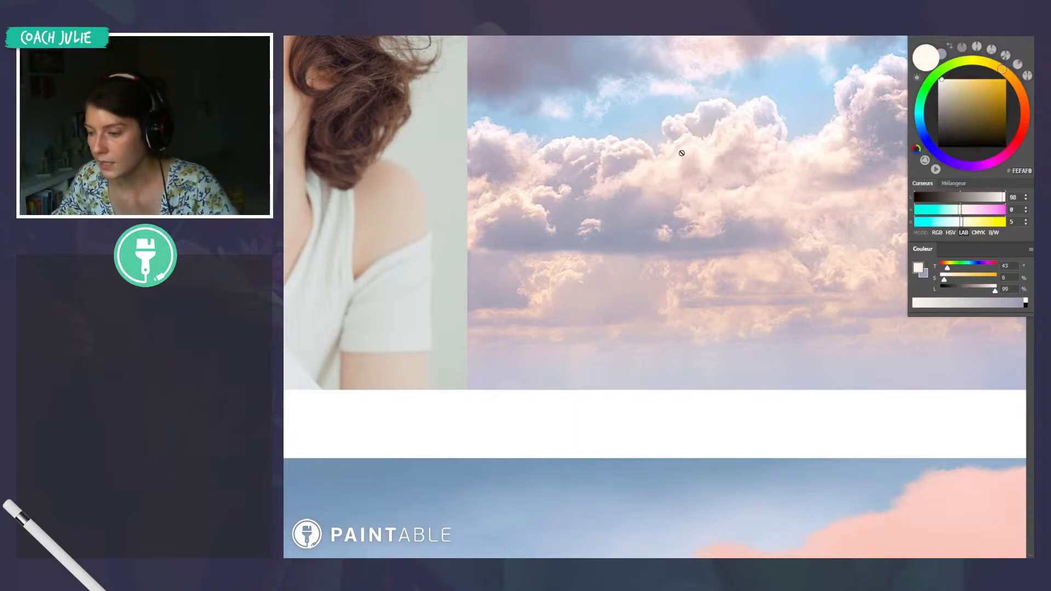
{"action": "left_click", "coordinate": [685, 164], "text": "alt"}
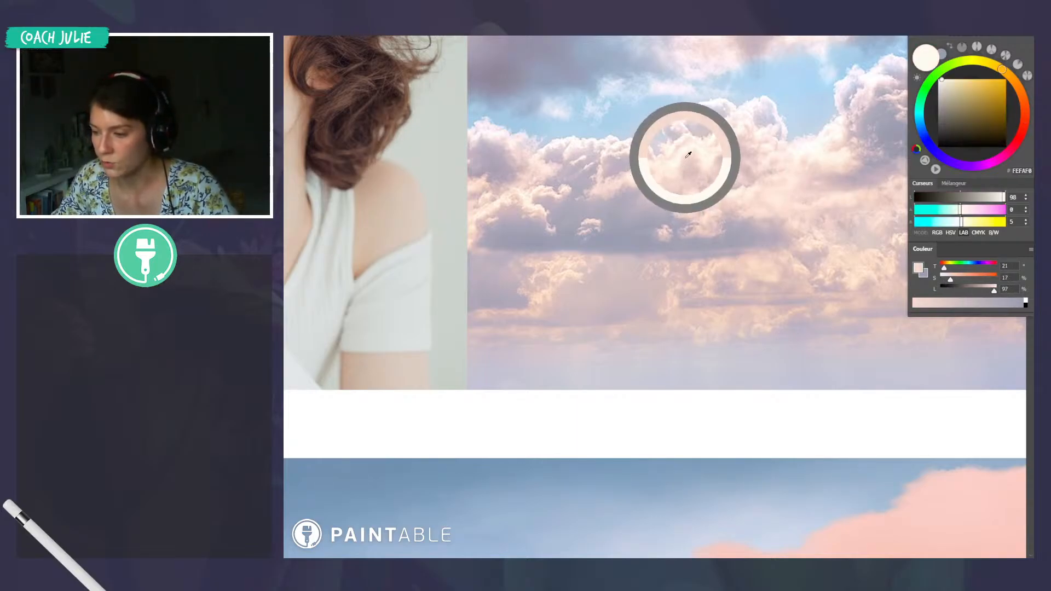
{"action": "scroll", "coordinate": [645, 279], "scroll_direction": "down", "scroll_amount": 5}
{"action": "left_click", "coordinate": [653, 273], "text": "alt"}
{"action": "scroll", "coordinate": [719, 327], "scroll_direction": "down", "scroll_amount": 4}
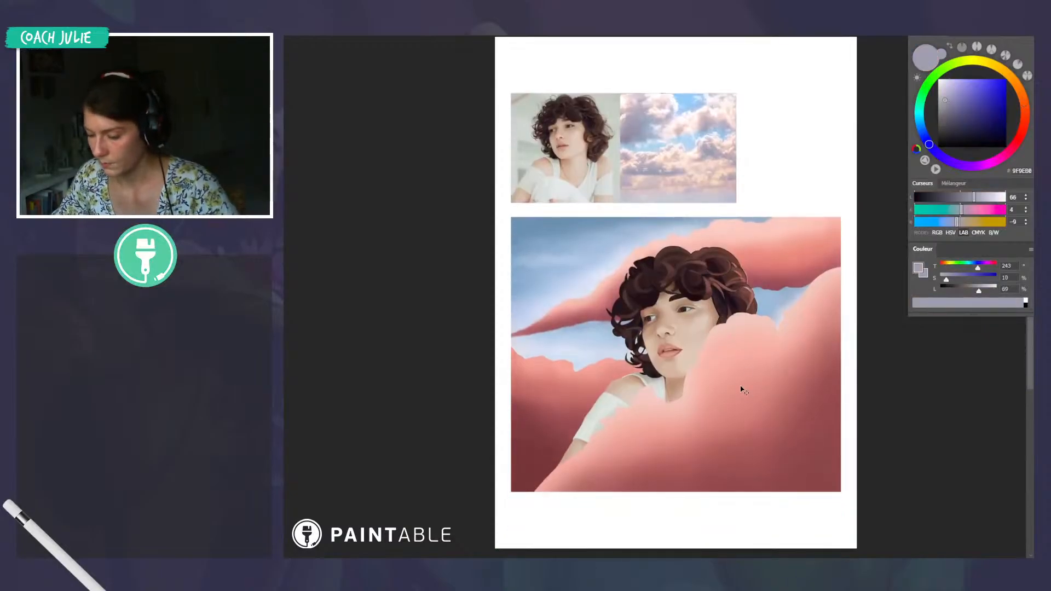
Select the entire pink foreground cloud in front of the portrait
{"action": "left_click", "coordinate": [748, 384]}
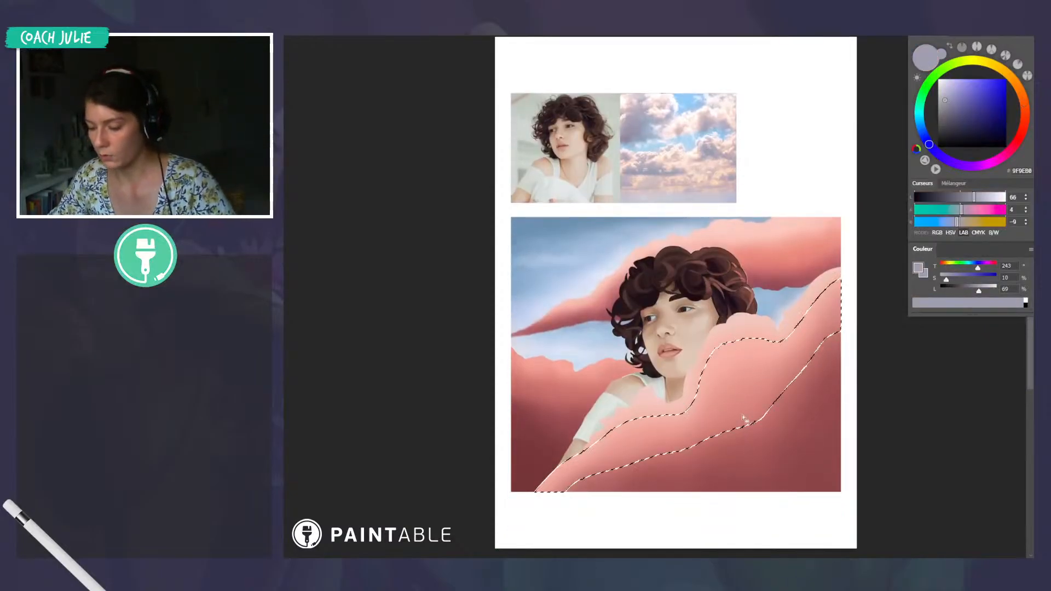
{"action": "left_click", "coordinate": [745, 422], "text": "shift"}
{"action": "left_click", "coordinate": [725, 344], "text": "shift"}
{"action": "left_click", "coordinate": [798, 463], "text": "shift"}
{"action": "left_click", "coordinate": [775, 430], "text": "shift"}
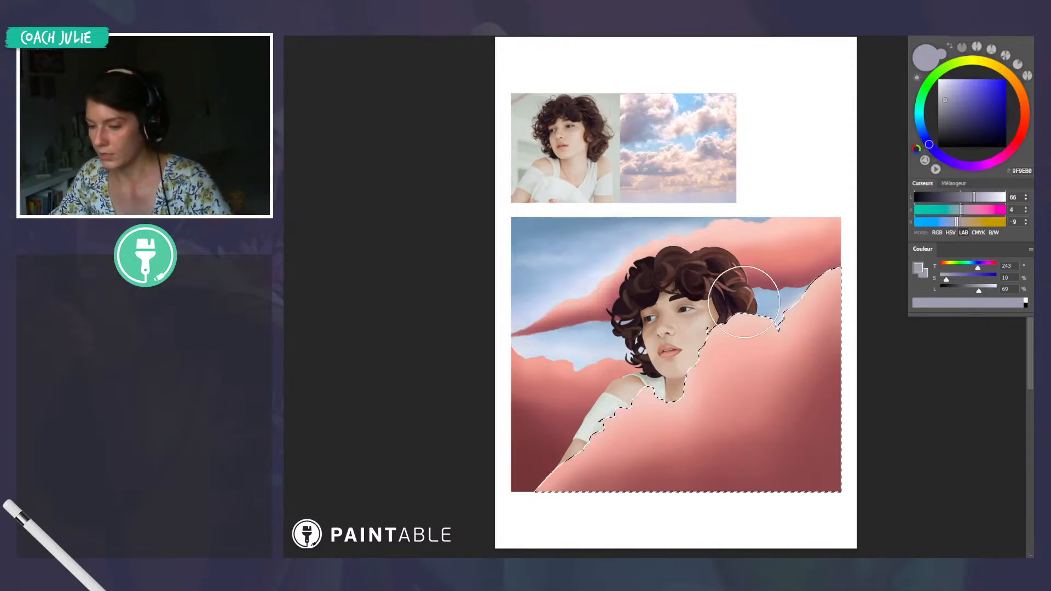
Lighten the selected foreground cloud with a soft wash of near-white FFFBFA sampled from the reference, then clear the selection
{"action": "left_click", "coordinate": [681, 120], "text": "alt"}
{"action": "left_click", "coordinate": [680, 123], "text": "alt"}
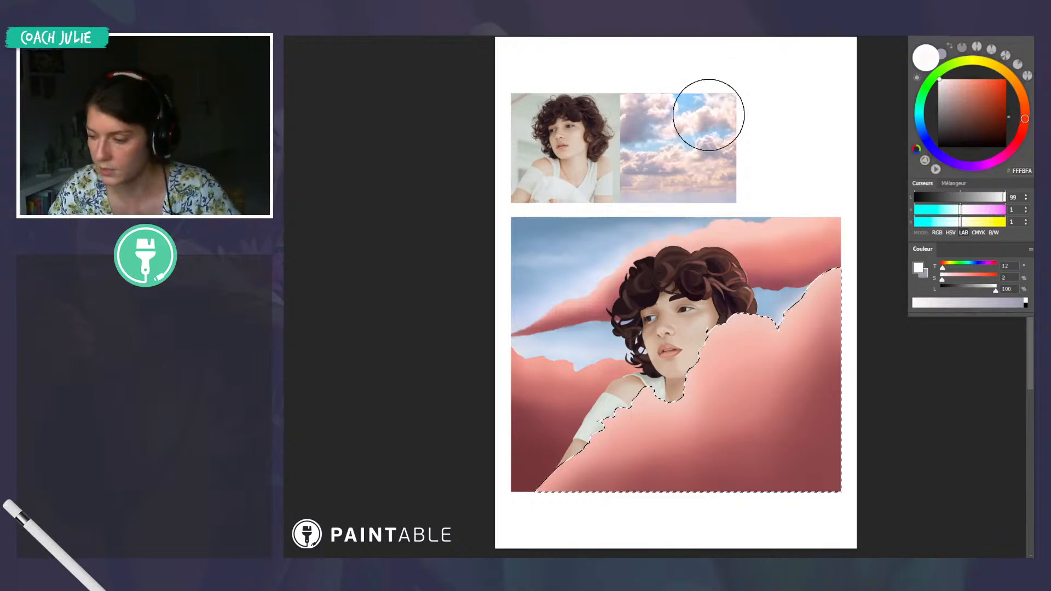
{"action": "mouse_move", "coordinate": [767, 318]}
{"action": "left_mouse_down"}
{"action": "mouse_move", "coordinate": [734, 326]}
{"action": "mouse_move", "coordinate": [712, 459]}
{"action": "mouse_move", "coordinate": [796, 481]}
{"action": "mouse_move", "coordinate": [638, 515]}
{"action": "left_mouse_up"}
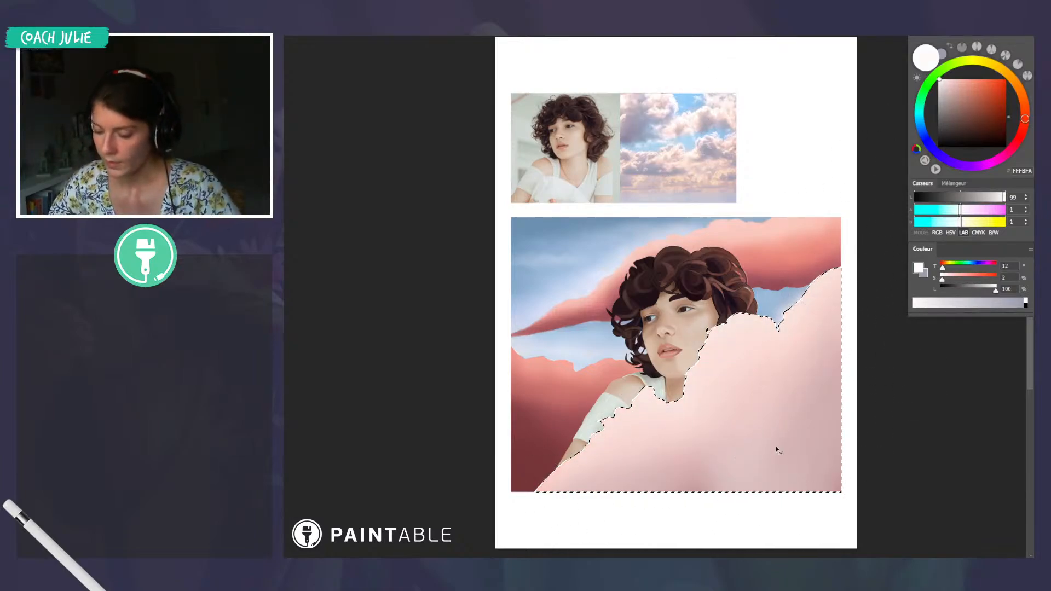
{"action": "key", "text": "ctrl+d"}
Sample a blue-grey cloud shadow from the sky reference and adjust it to light lavender BEC0DF
{"action": "left_click", "coordinate": [655, 165], "text": "alt"}
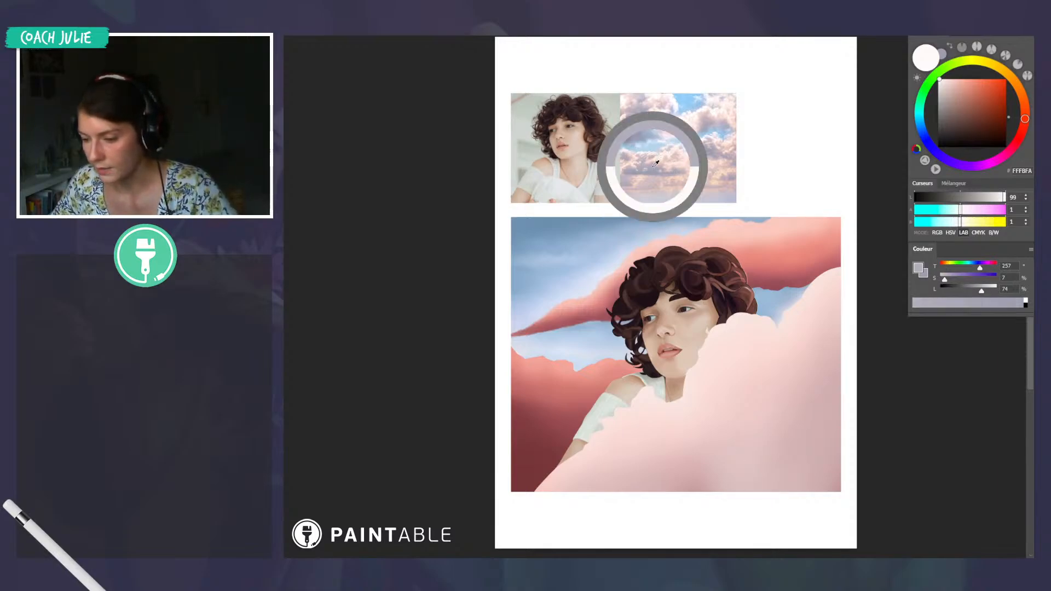
{"action": "left_click", "coordinate": [925, 138]}
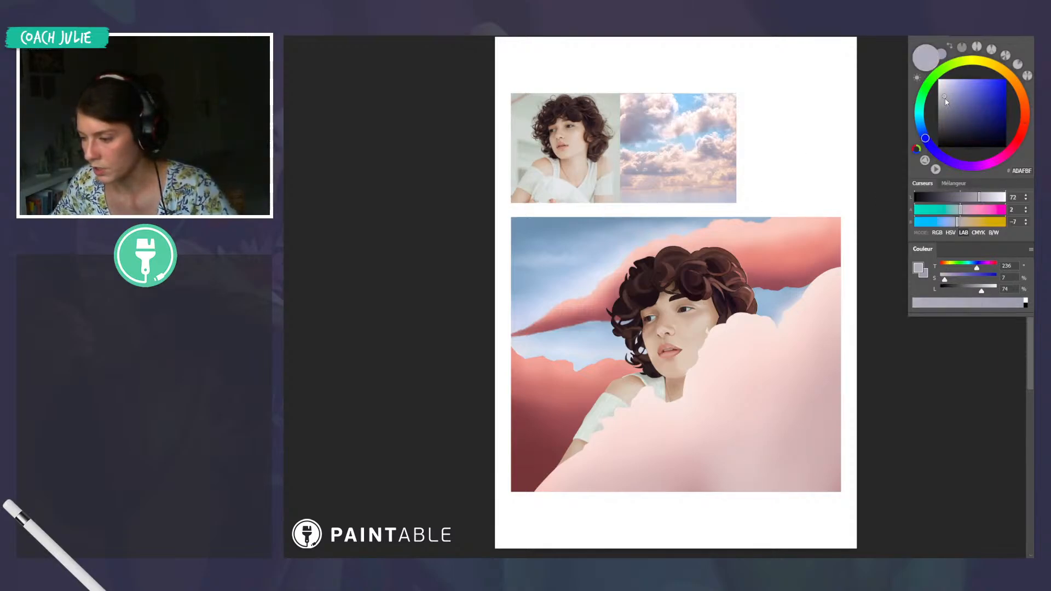
{"action": "left_click_drag", "start_coordinate": [945, 100], "coordinate": [954, 98]}
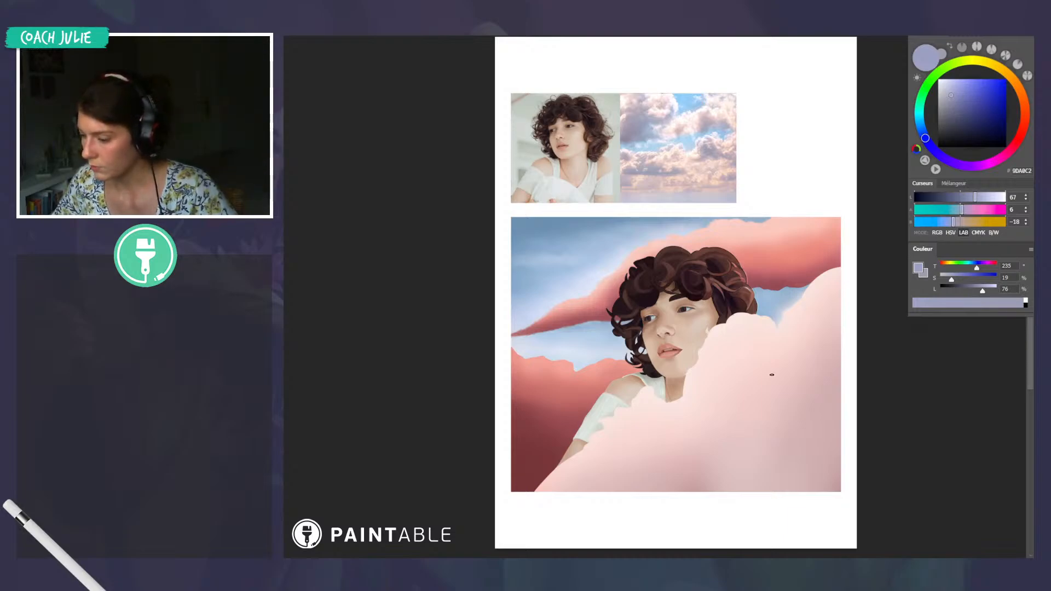
{"action": "scroll", "coordinate": [772, 375], "scroll_direction": "down", "scroll_amount": 2}
{"action": "left_click", "coordinate": [949, 87]}
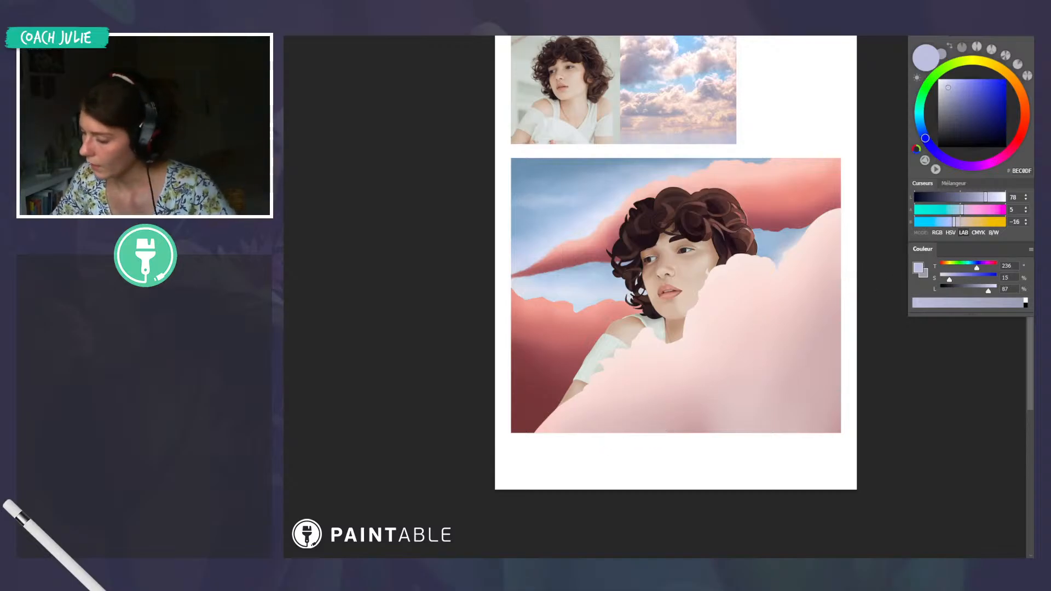
Place the "Understanding Clouds" image over the sky reference photo and enlarge it to cover the photo
{"action": "left_click_drag", "start_coordinate": [701, 307], "coordinate": [656, 368]}
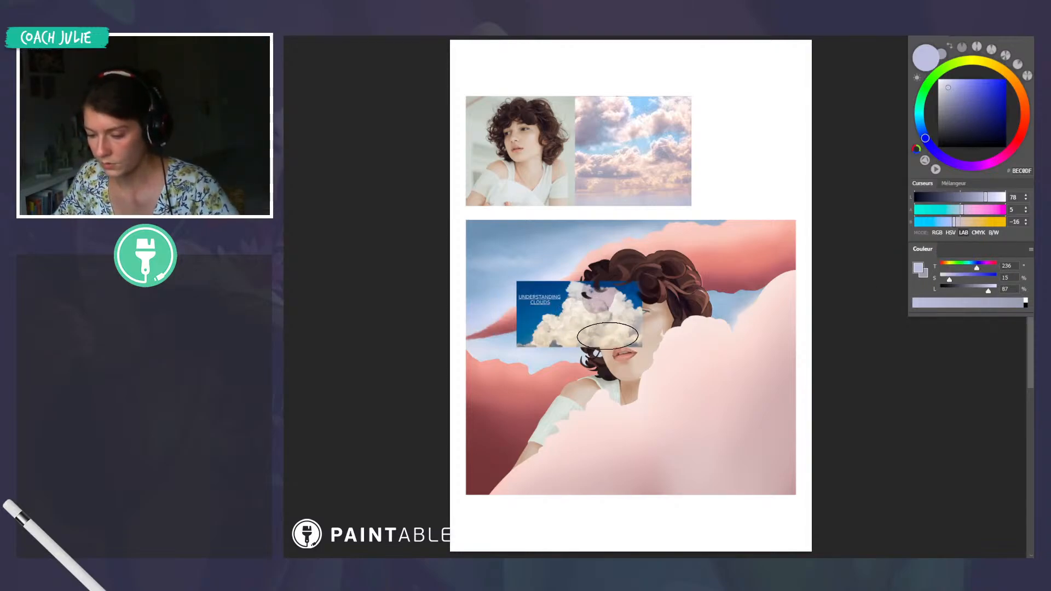
{"action": "mouse_move", "coordinate": [608, 337]}
{"action": "left_mouse_down"}
{"action": "mouse_move", "coordinate": [742, 152]}
{"action": "mouse_move", "coordinate": [744, 176]}
{"action": "mouse_move", "coordinate": [797, 185]}
{"action": "left_mouse_up"}
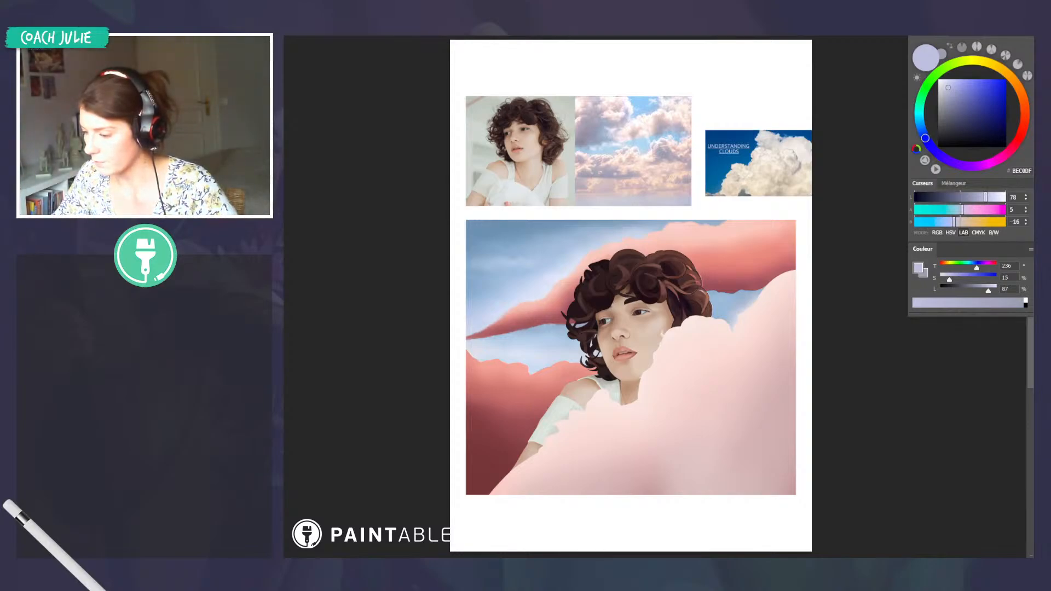
{"action": "left_click_drag", "start_coordinate": [731, 159], "coordinate": [636, 176]}
{"action": "left_click_drag", "start_coordinate": [690, 202], "coordinate": [784, 252]}
{"action": "key", "text": "Return"}
Trace the scalloped edges of several overlapping puffs in the "Understanding Clouds" image with bright blue 7079FF
{"action": "left_click_drag", "start_coordinate": [674, 221], "coordinate": [682, 316]}
{"action": "scroll", "coordinate": [682, 317], "scroll_direction": "up", "scroll_amount": 3}
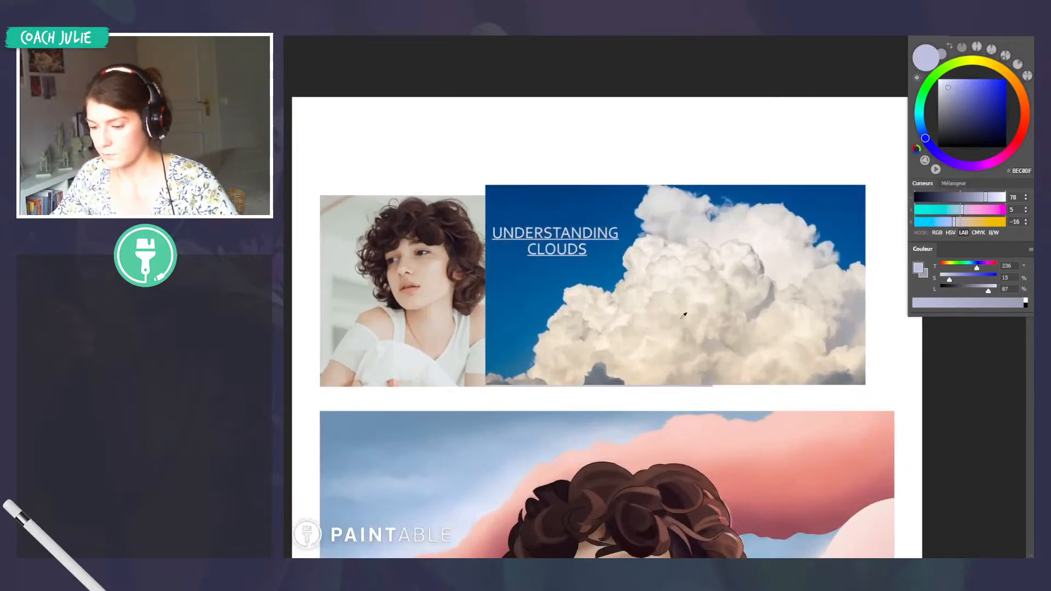
{"action": "scroll", "coordinate": [684, 316], "scroll_direction": "up", "scroll_amount": 2}
{"action": "scroll", "coordinate": [687, 313], "scroll_direction": "up", "scroll_amount": 3}
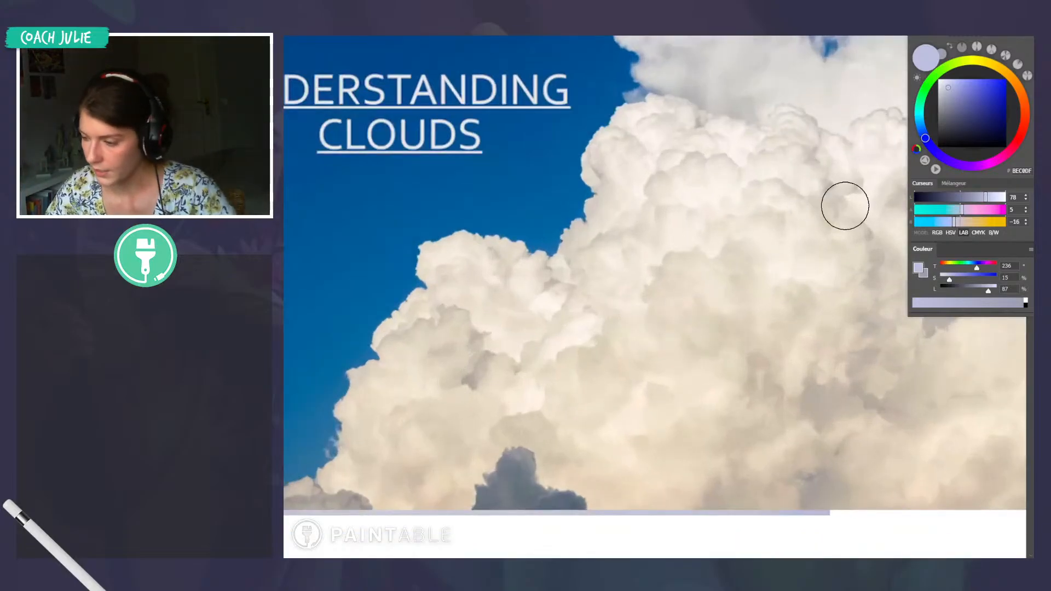
{"action": "left_click", "coordinate": [977, 80]}
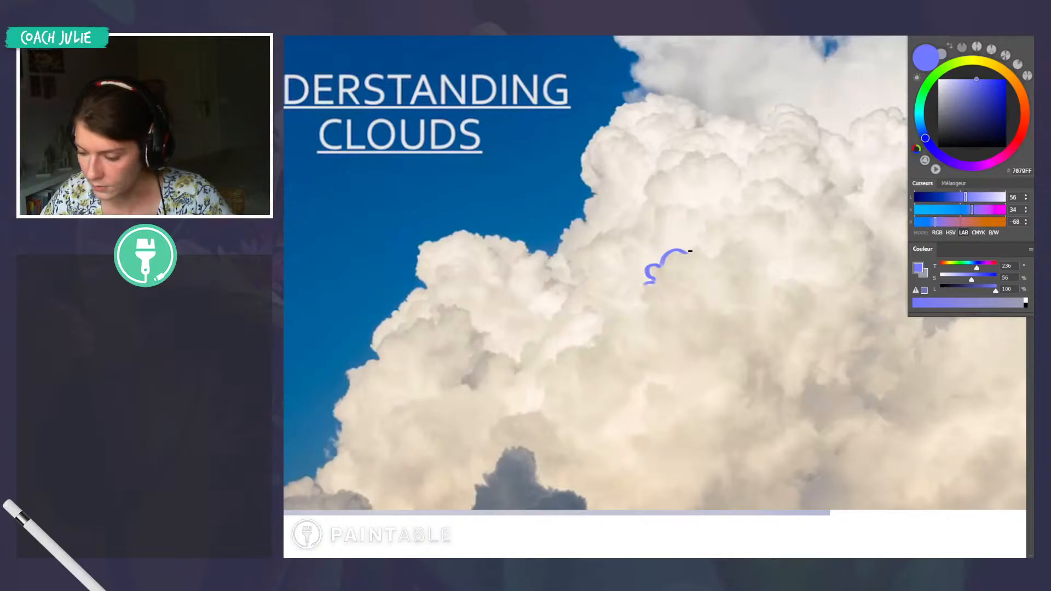
{"action": "left_click_drag", "start_coordinate": [737, 239], "coordinate": [735, 243]}
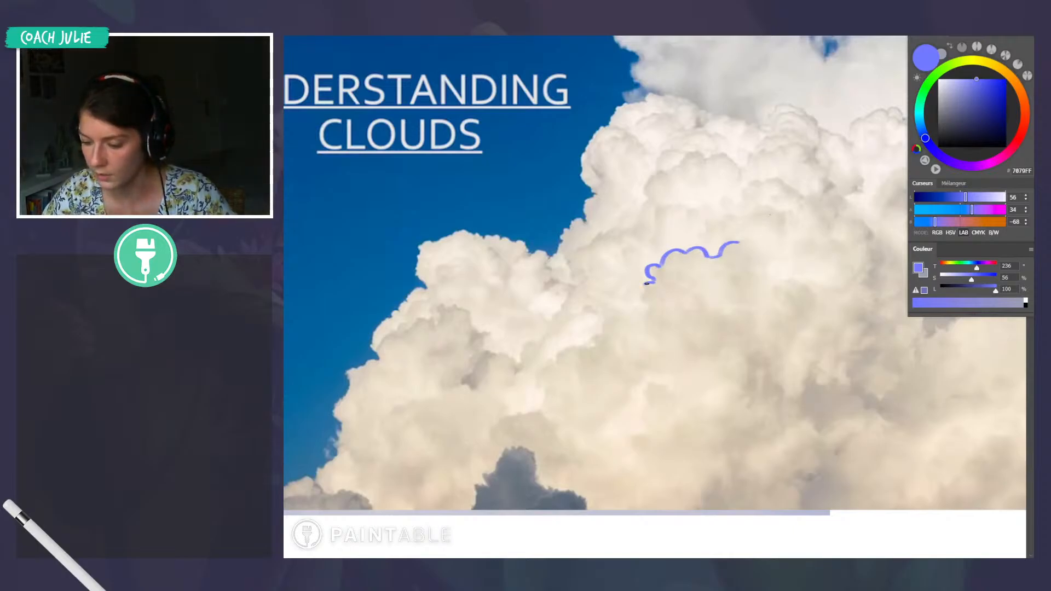
{"action": "left_click_drag", "start_coordinate": [647, 284], "coordinate": [646, 296]}
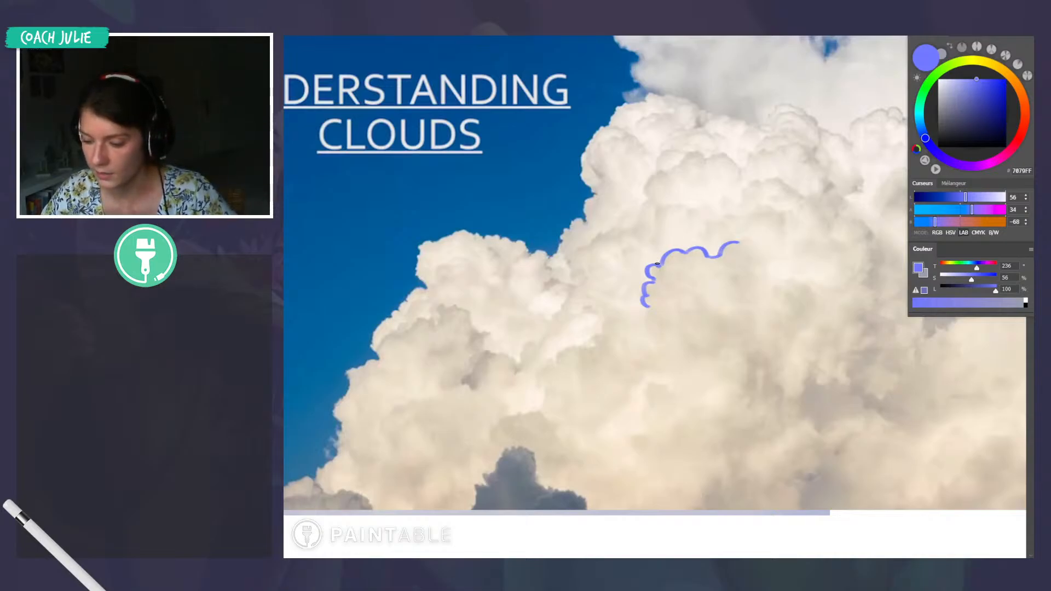
{"action": "mouse_move", "coordinate": [656, 260]}
{"action": "left_mouse_down"}
{"action": "mouse_move", "coordinate": [677, 239]}
{"action": "mouse_move", "coordinate": [691, 242]}
{"action": "mouse_move", "coordinate": [664, 206]}
{"action": "left_mouse_up"}
{"action": "key", "text": "ctrl+z"}
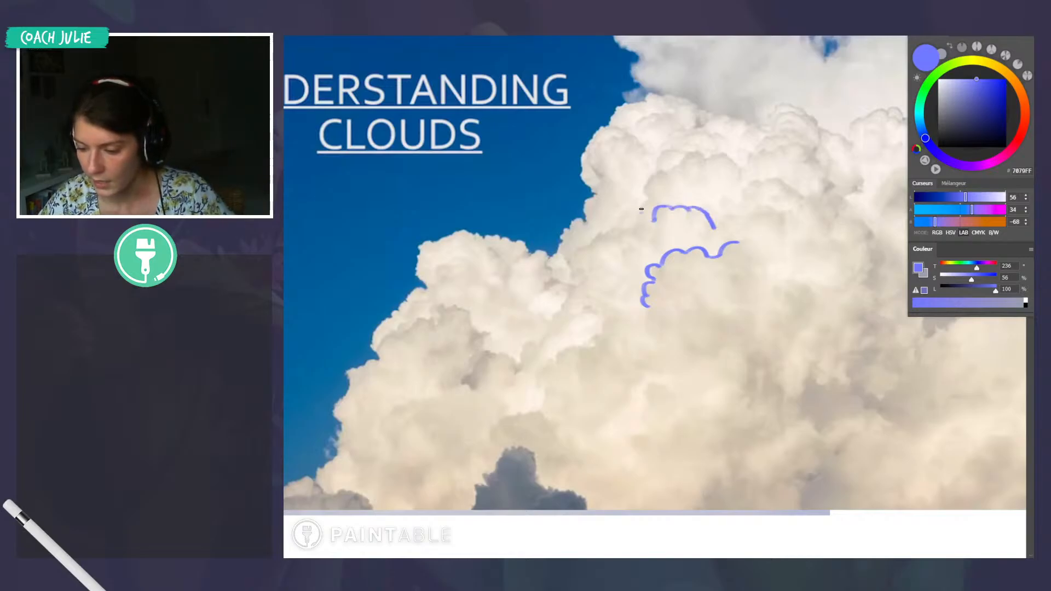
{"action": "left_click_drag", "start_coordinate": [641, 208], "coordinate": [646, 199]}
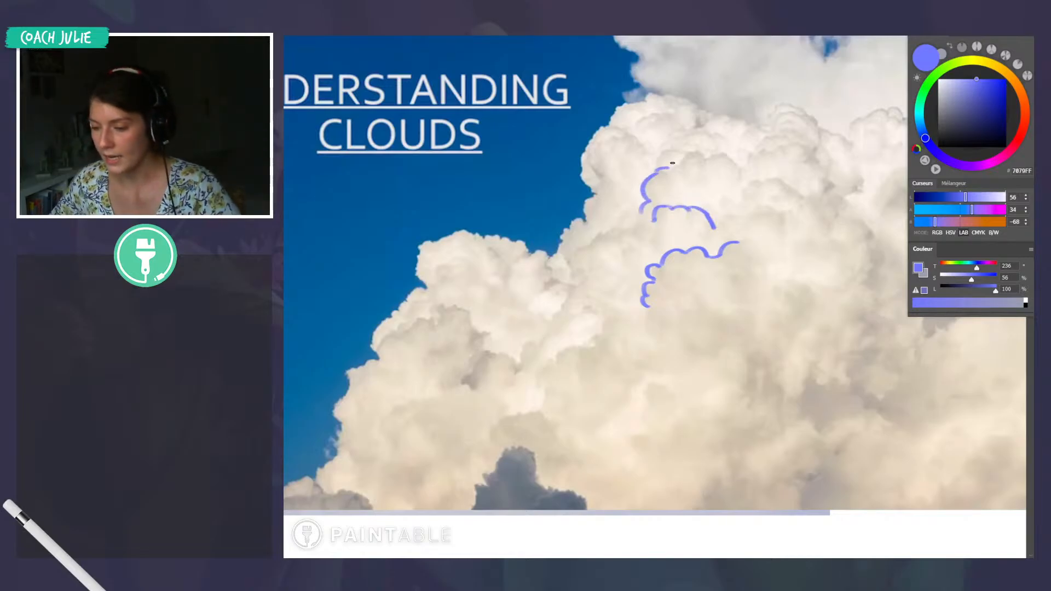
Remove the blue puff outlines and the "Understanding Clouds" image, uncovering the sky reference photo
{"action": "scroll", "coordinate": [663, 177], "scroll_direction": "down", "scroll_amount": 2}
{"action": "key", "text": "l"}
{"action": "mouse_move", "coordinate": [706, 302]}
{"action": "left_mouse_down"}
{"action": "mouse_move", "coordinate": [766, 242]}
{"action": "mouse_move", "coordinate": [723, 324]}
{"action": "left_mouse_up"}
{"action": "key", "text": "Delete"}
{"action": "key", "text": "ctrl+d"}
{"action": "key", "text": "ctrl+z"}
{"action": "key", "text": "ctrl+z"}
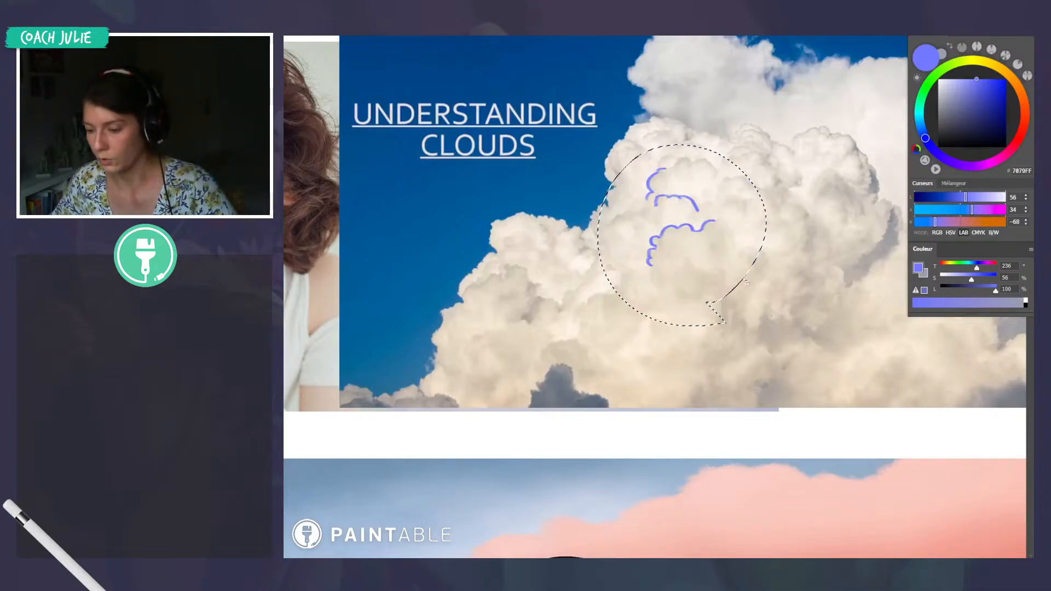
{"action": "scroll", "coordinate": [731, 301], "scroll_direction": "down", "scroll_amount": 2}
{"action": "key", "text": "ctrl+d"}
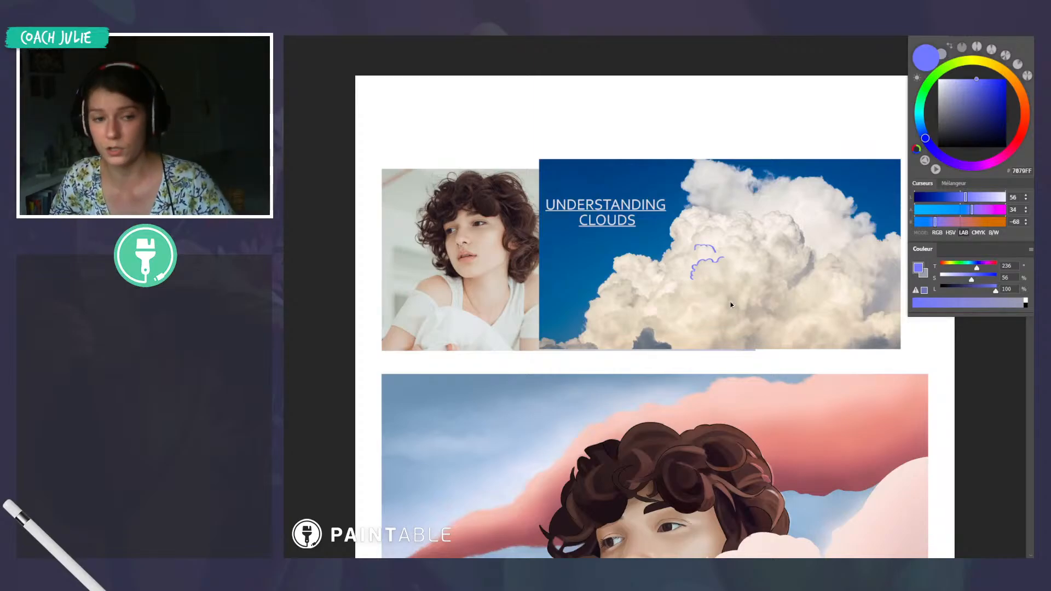
{"action": "key", "text": "ctrl+z"}
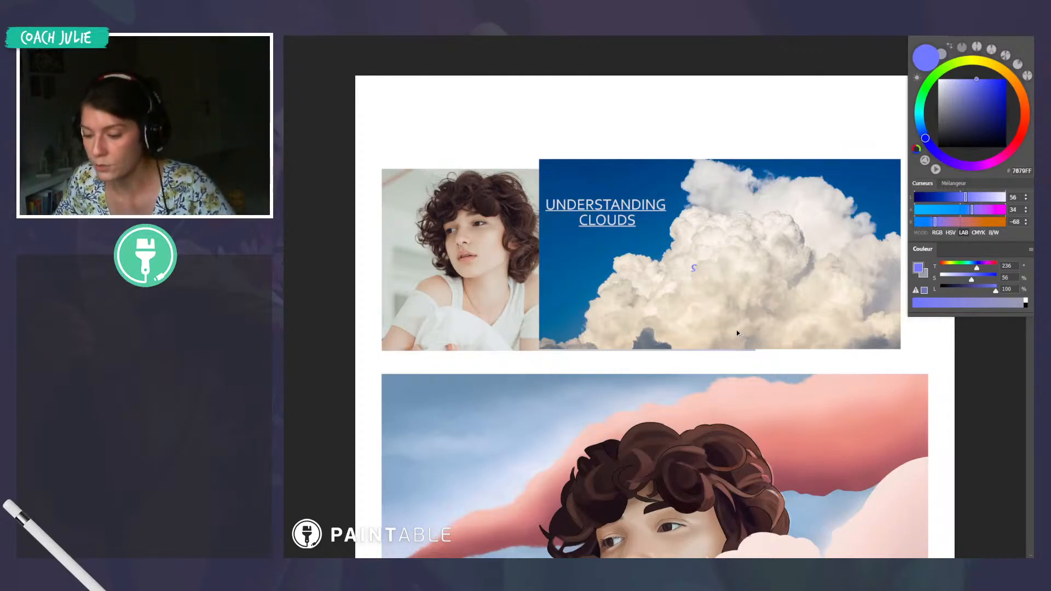
{"action": "key", "text": "Delete"}
{"action": "scroll", "coordinate": [816, 333], "scroll_direction": "down", "scroll_amount": 4}
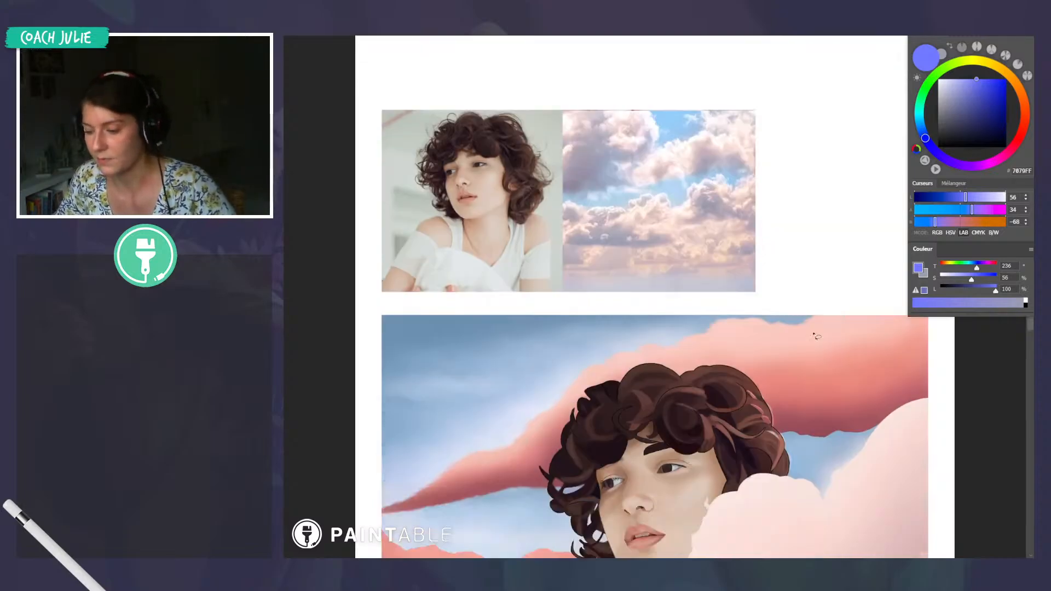
Sample blue-grey cloud shadows from the sky reference and lighten the colour to pale lavender grey C4C3D7
{"action": "scroll", "coordinate": [790, 462], "scroll_direction": "down", "scroll_amount": 2}
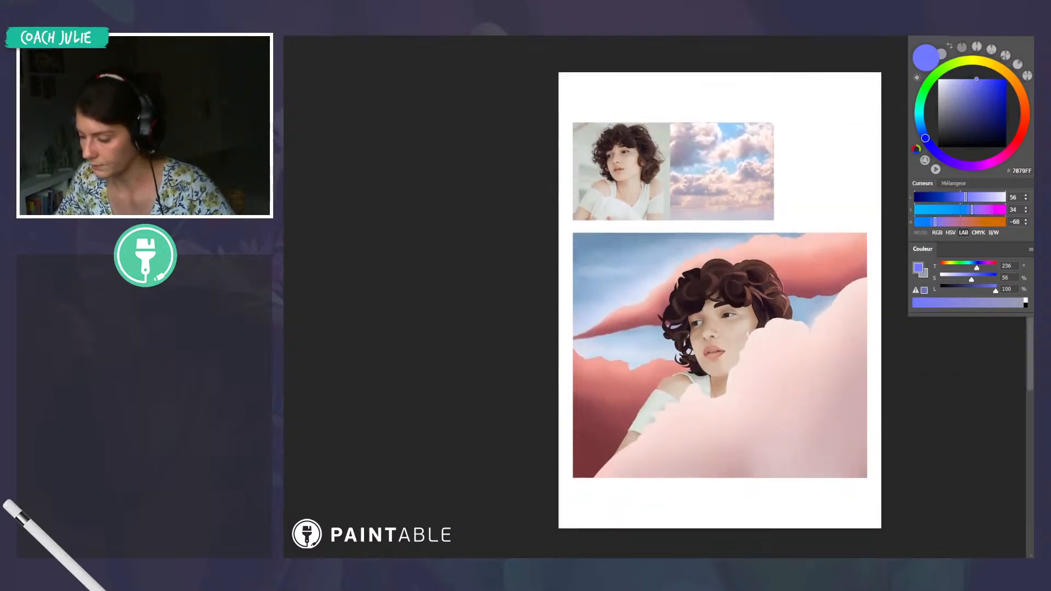
{"action": "key", "text": "ctrl+comma"}
{"action": "key", "text": "ctrl+comma"}
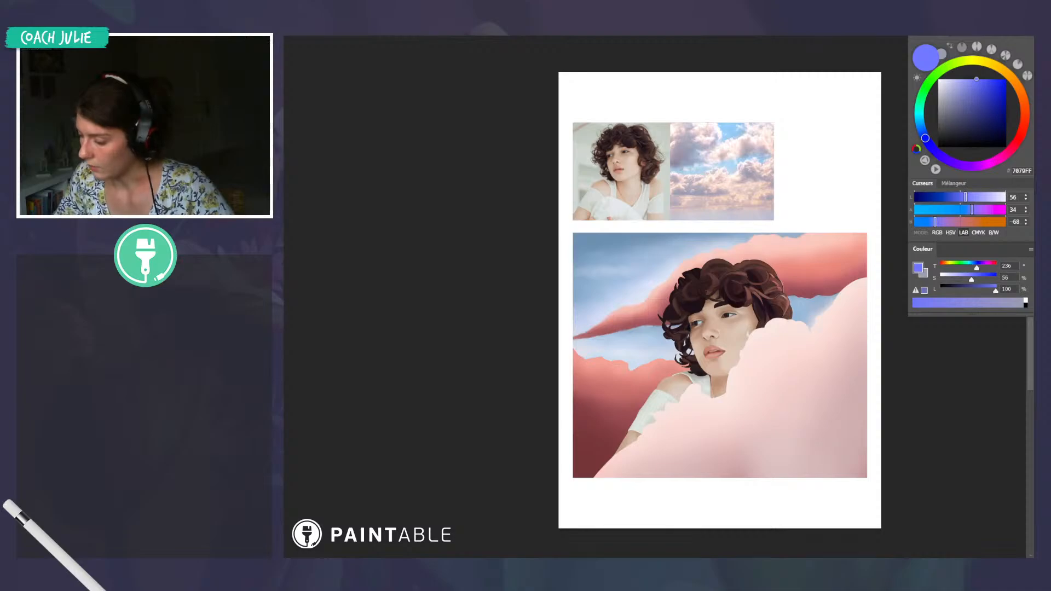
{"action": "left_click", "coordinate": [698, 188], "text": "alt"}
{"action": "left_click", "coordinate": [721, 184], "text": "alt"}
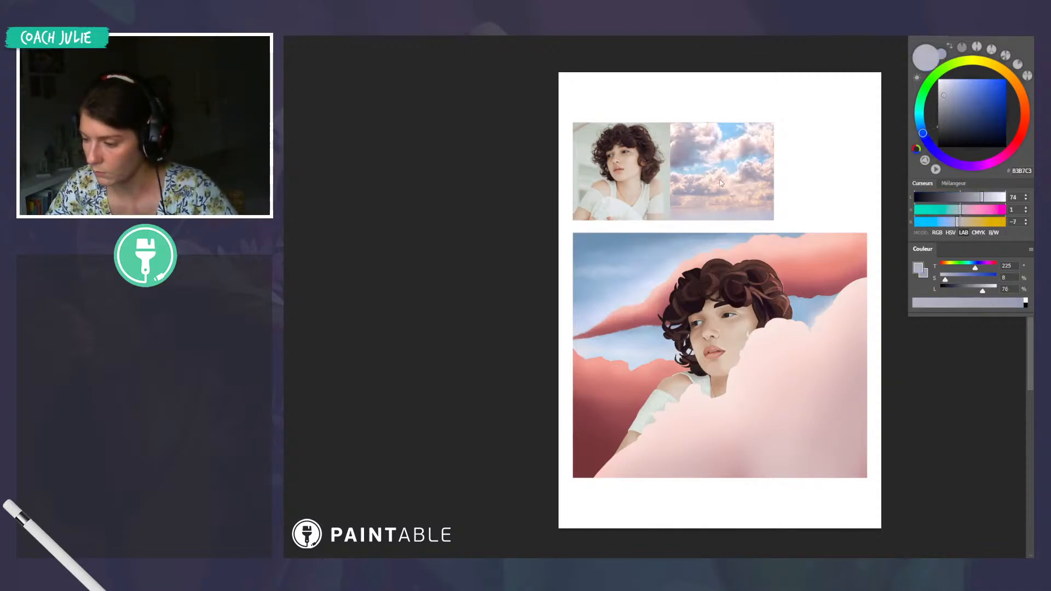
{"action": "left_click", "coordinate": [712, 186], "text": "alt"}
{"action": "left_click_drag", "start_coordinate": [750, 429], "coordinate": [780, 432]}
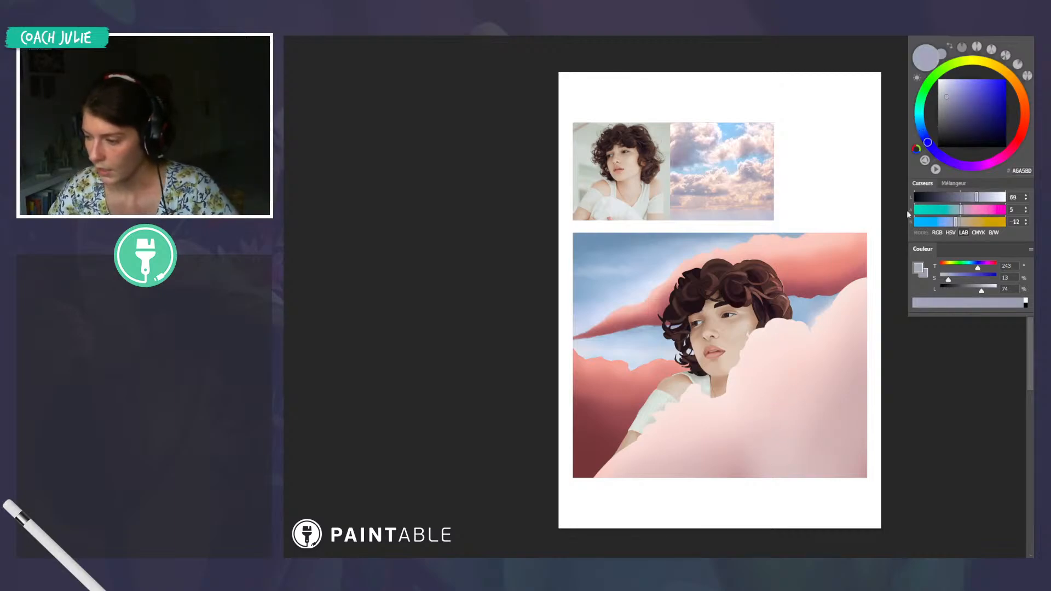
{"action": "left_click", "coordinate": [944, 89]}
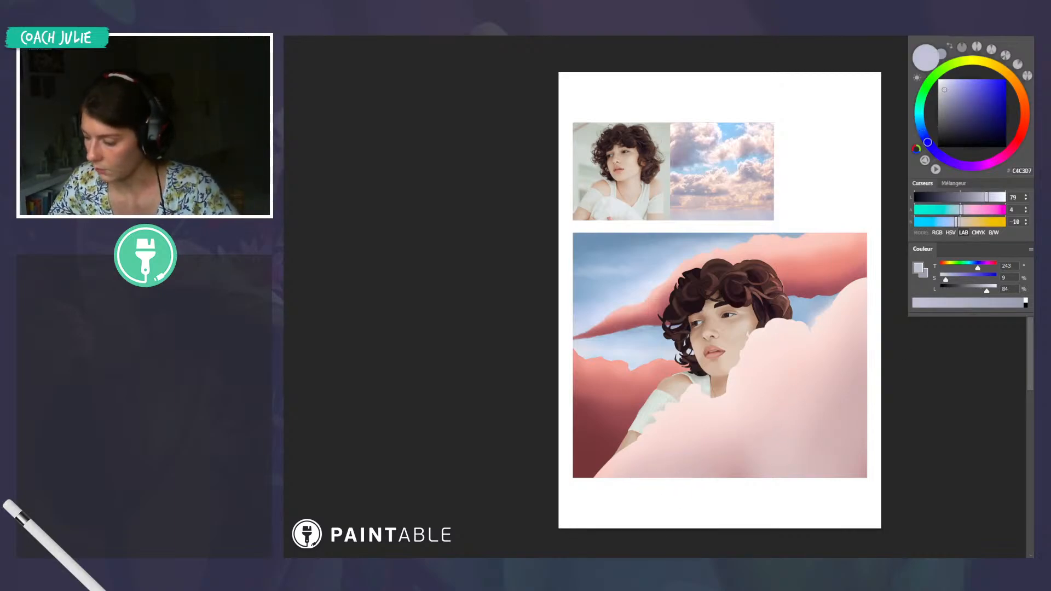
{"action": "left_click", "coordinate": [949, 92]}
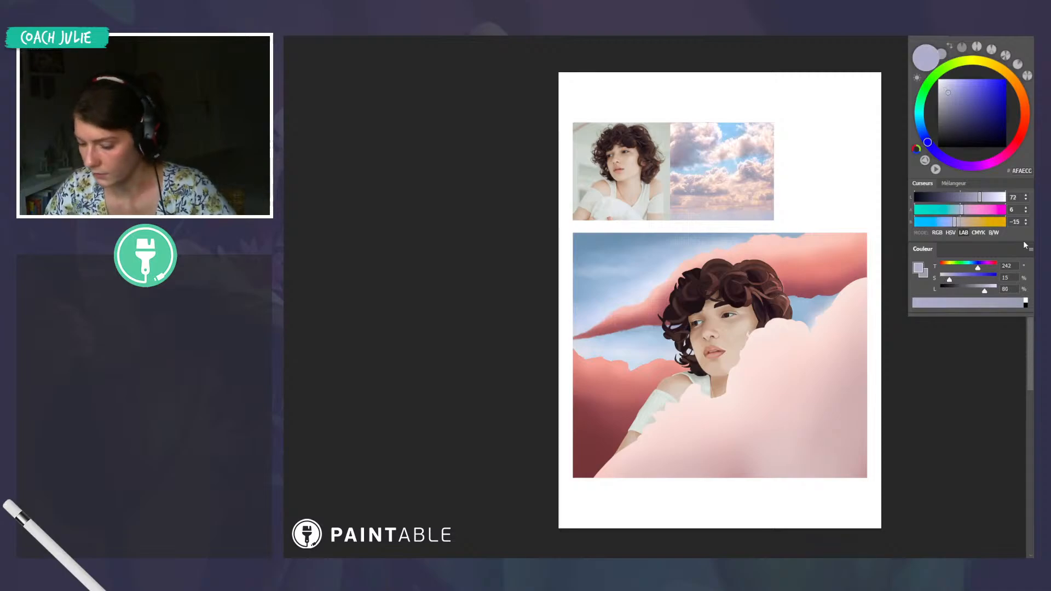
{"action": "mouse_move", "coordinate": [653, 476]}
{"action": "left_mouse_down"}
{"action": "mouse_move", "coordinate": [705, 452]}
{"action": "mouse_move", "coordinate": [684, 446]}
{"action": "mouse_move", "coordinate": [675, 475]}
{"action": "left_mouse_up"}
{"action": "key", "text": "ctrl+z"}
Paint a broad diagonal shadow band across the foreground cloud, starting in mauve C09DA6 and continuing in blue-lavender 9DA3C0
{"action": "left_click", "coordinate": [662, 467], "text": "alt"}
{"action": "left_click", "coordinate": [656, 472], "text": "alt"}
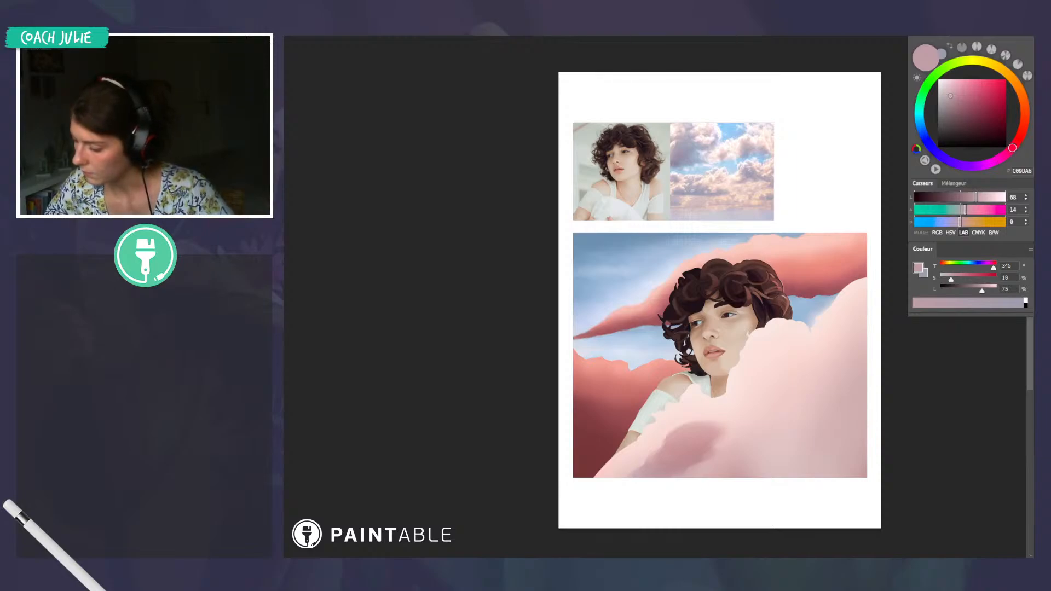
{"action": "left_click", "coordinate": [924, 136]}
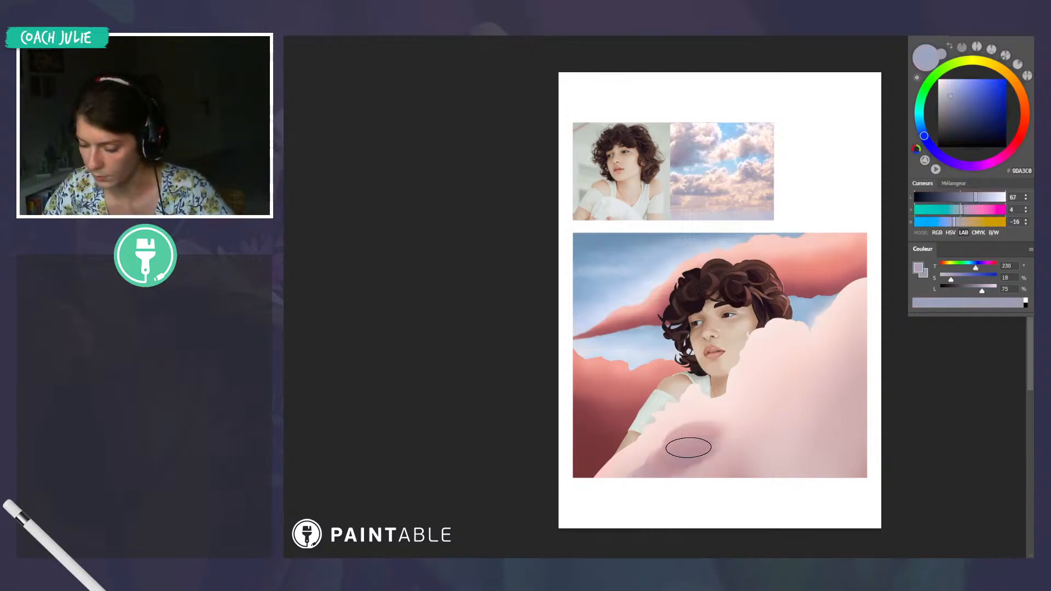
{"action": "mouse_move", "coordinate": [717, 433]}
{"action": "left_mouse_down"}
{"action": "mouse_move", "coordinate": [736, 453]}
{"action": "mouse_move", "coordinate": [728, 422]}
{"action": "mouse_move", "coordinate": [789, 432]}
{"action": "mouse_move", "coordinate": [770, 424]}
{"action": "mouse_move", "coordinate": [775, 391]}
{"action": "mouse_move", "coordinate": [820, 378]}
{"action": "mouse_move", "coordinate": [838, 386]}
{"action": "mouse_move", "coordinate": [839, 402]}
{"action": "mouse_move", "coordinate": [828, 384]}
{"action": "mouse_move", "coordinate": [857, 367]}
{"action": "mouse_move", "coordinate": [833, 386]}
{"action": "mouse_move", "coordinate": [837, 370]}
{"action": "mouse_move", "coordinate": [909, 321]}
{"action": "left_mouse_up"}
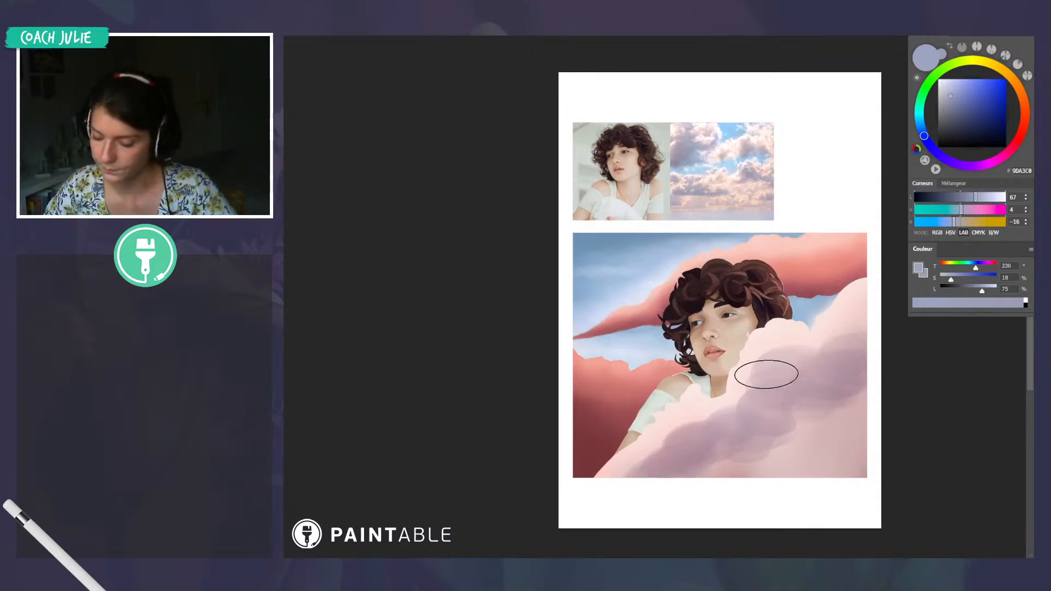
Sample pale pink FBDED9 from the cloud to touch up the shadow's upper edge, and release the shadow layer from its clipping mask
{"action": "left_click", "coordinate": [680, 439], "text": "alt"}
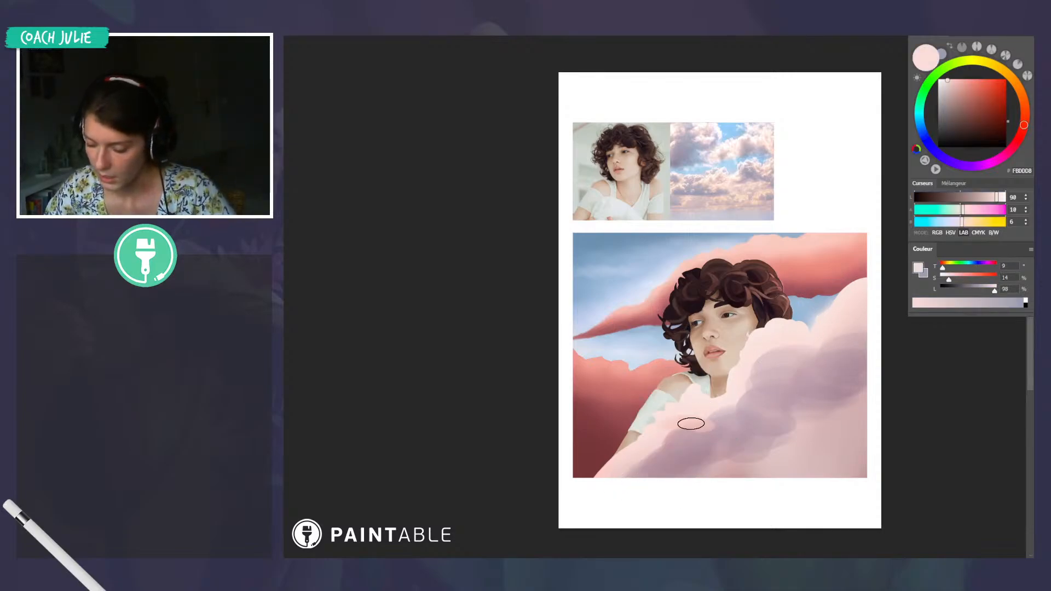
{"action": "left_click", "coordinate": [688, 414], "text": "alt"}
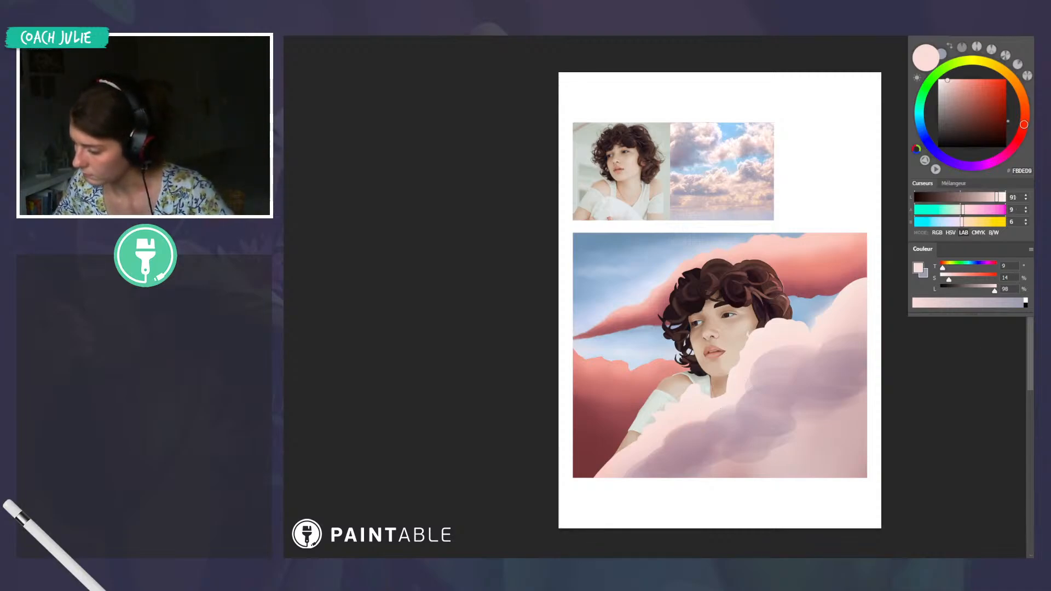
{"action": "key", "text": "ctrl+alt+g"}
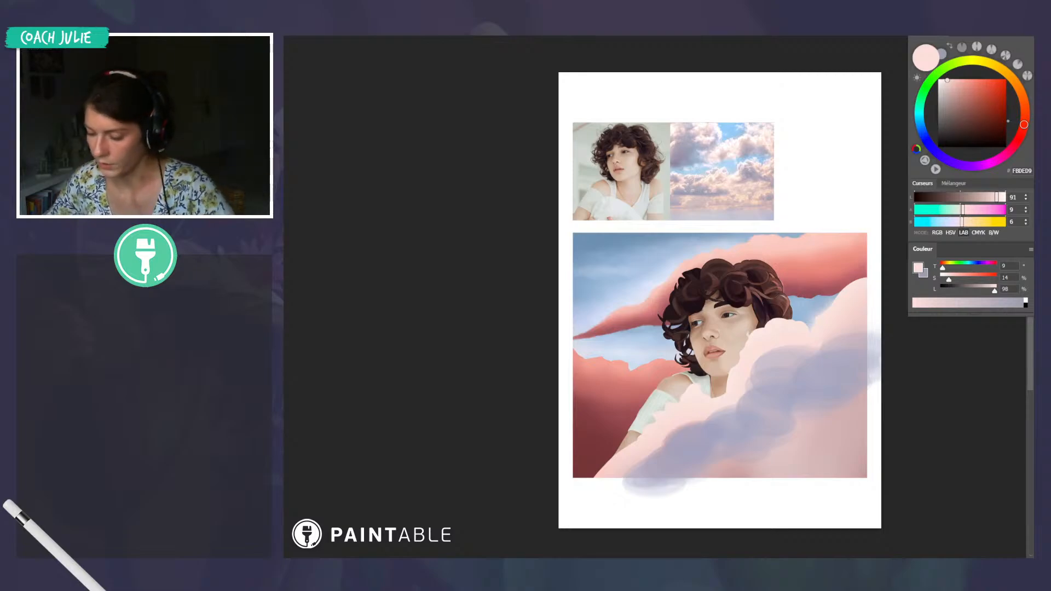
Shape a small pale pink puff edge along the upper side of the shadow band and sample mauve CAAEB4 from the lower cloud
{"action": "left_click", "coordinate": [776, 358], "text": "alt"}
{"action": "left_click", "coordinate": [681, 417], "text": "alt"}
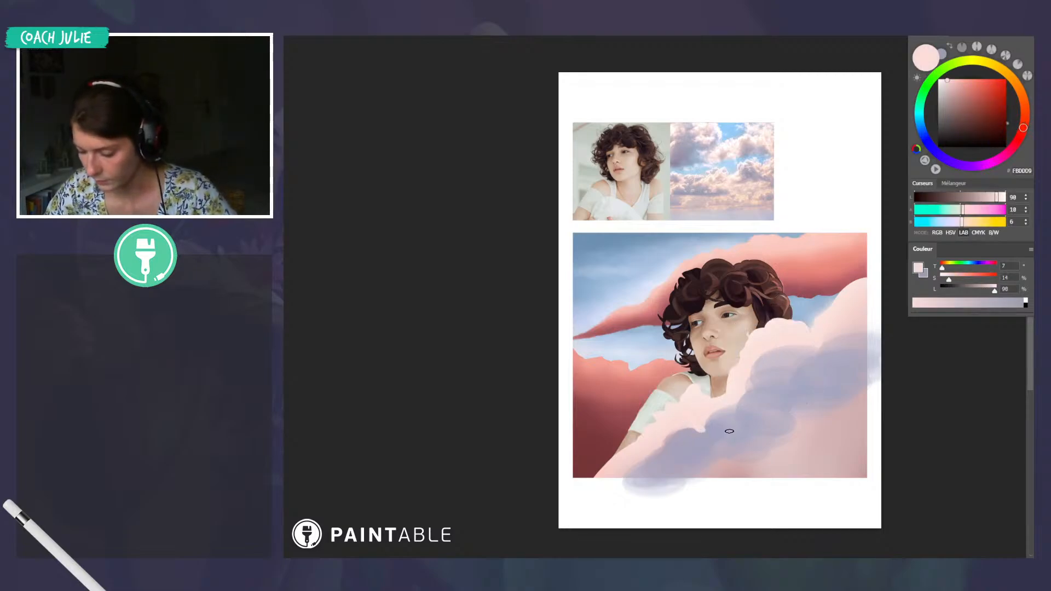
{"action": "left_click", "coordinate": [716, 472], "text": "alt"}
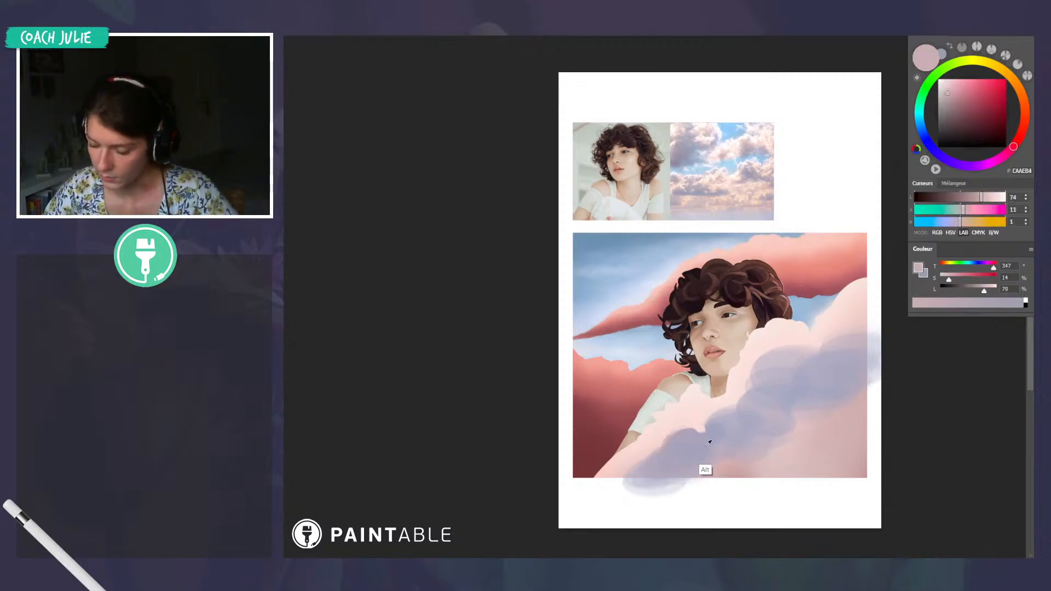
Soften the lavender shadow in the lower foreground cloud with muted mauve and pink tones sampled from the painting
{"action": "left_click", "coordinate": [708, 462], "text": "alt"}
{"action": "left_click_drag", "start_coordinate": [670, 495], "coordinate": [705, 476]}
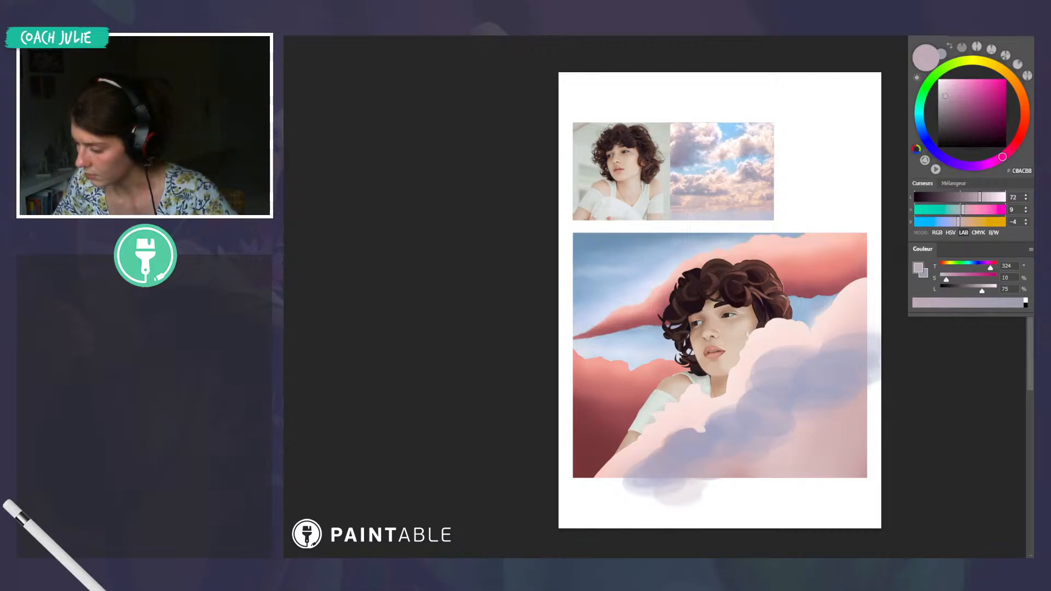
{"action": "left_click_drag", "start_coordinate": [816, 475], "coordinate": [876, 475]}
{"action": "left_click_drag", "start_coordinate": [789, 404], "coordinate": [653, 420]}
{"action": "left_click", "coordinate": [682, 438], "text": "alt"}
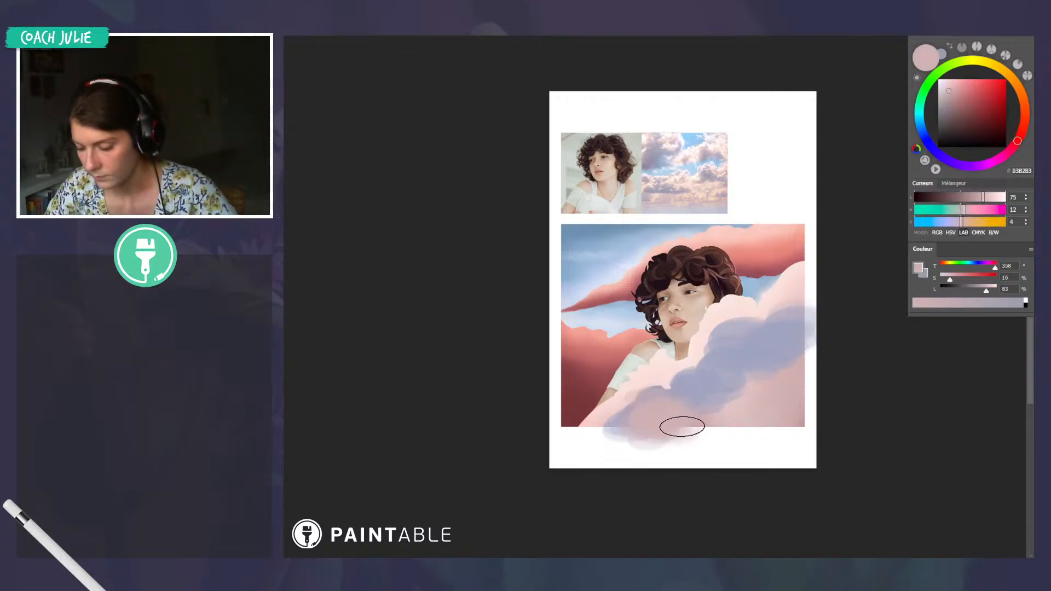
{"action": "left_click", "coordinate": [706, 441], "text": "alt"}
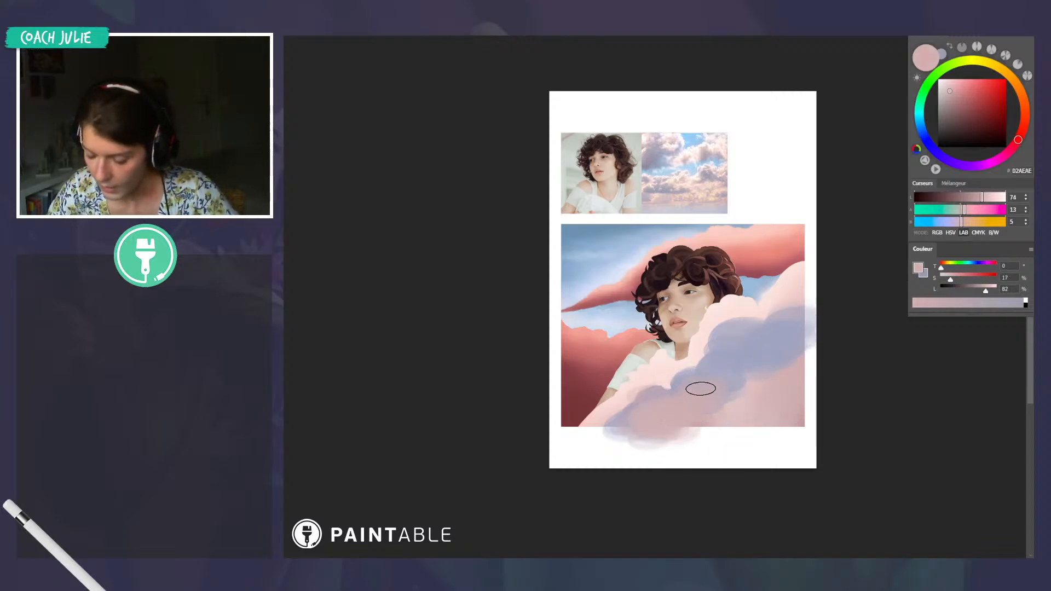
Sample the cloud's lavender and clip the shading layer to the foreground cloud's shape to contain the overflowing paint
{"action": "scroll", "coordinate": [642, 402], "scroll_direction": "down", "scroll_amount": 1}
{"action": "scroll", "coordinate": [643, 402], "scroll_direction": "up", "scroll_amount": 1}
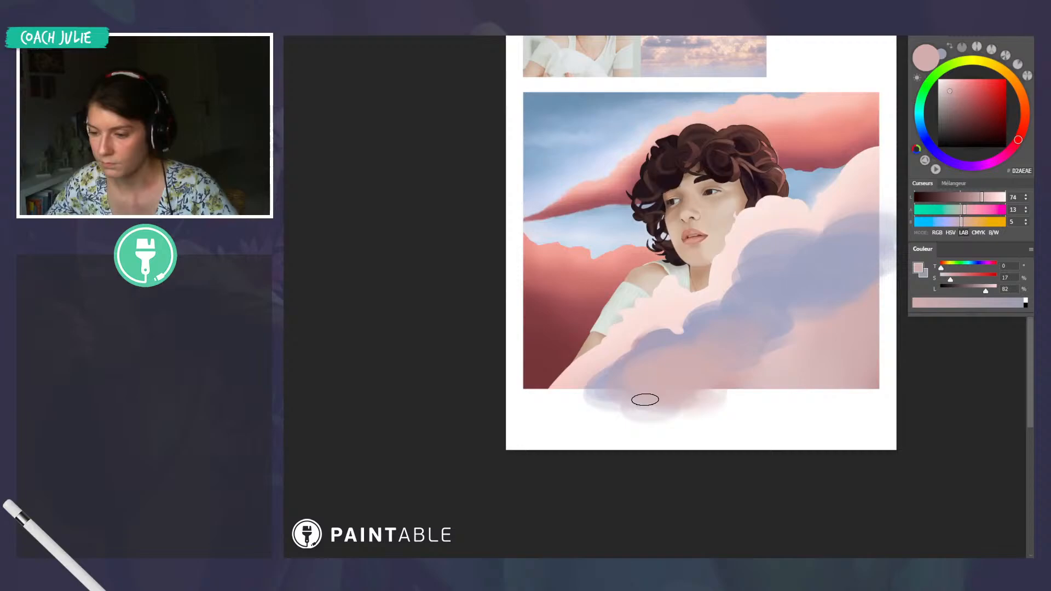
{"action": "left_click", "coordinate": [657, 350], "text": "alt"}
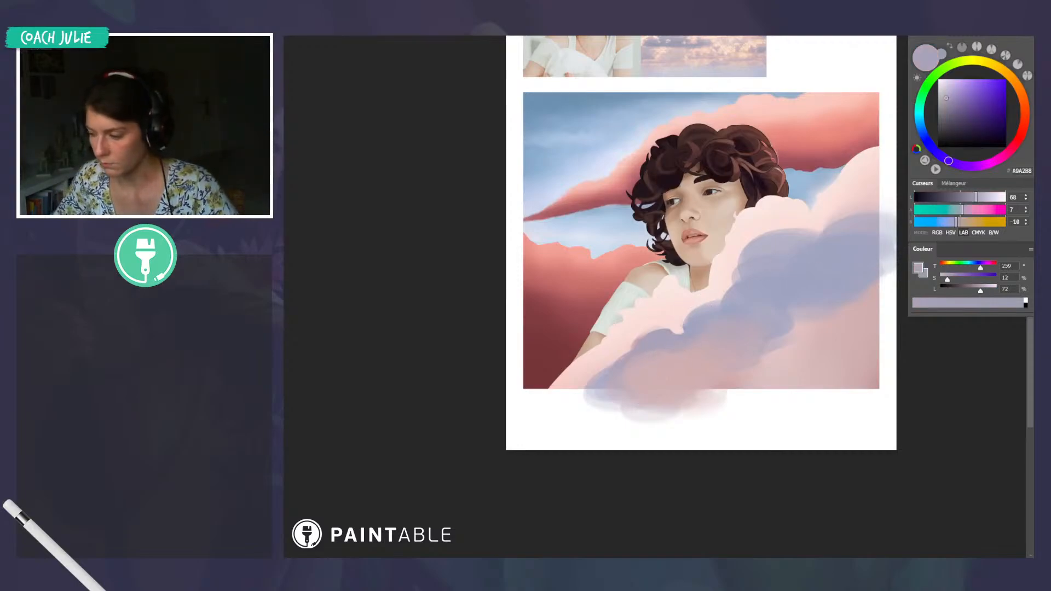
{"action": "key", "text": "ctrl+alt+g"}
{"action": "left_click_drag", "start_coordinate": [763, 312], "coordinate": [729, 346]}
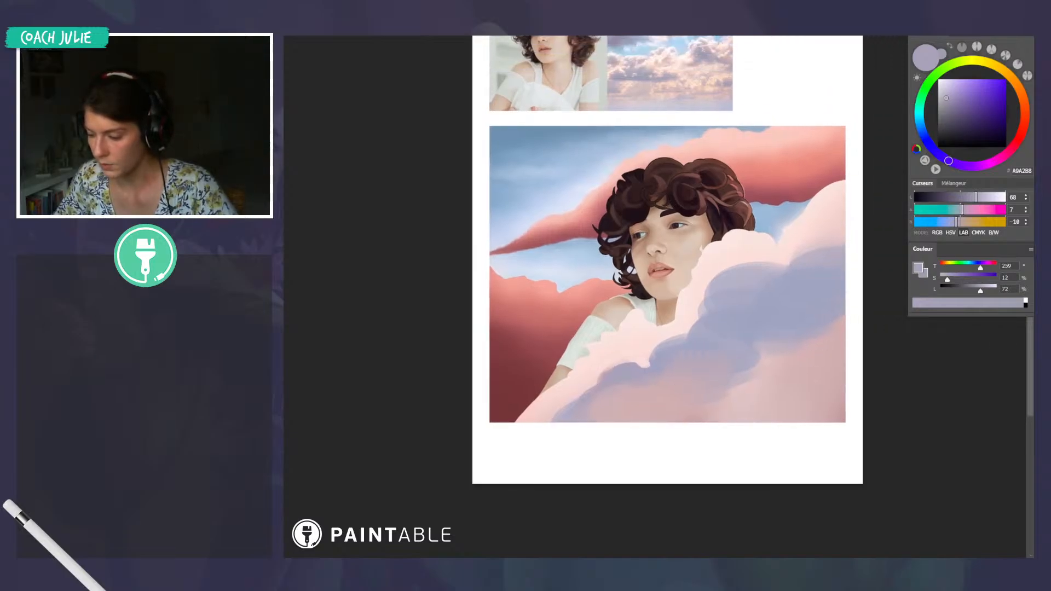
{"action": "right_click", "coordinate": [1033, 447]}
{"action": "left_click", "coordinate": [988, 437]}
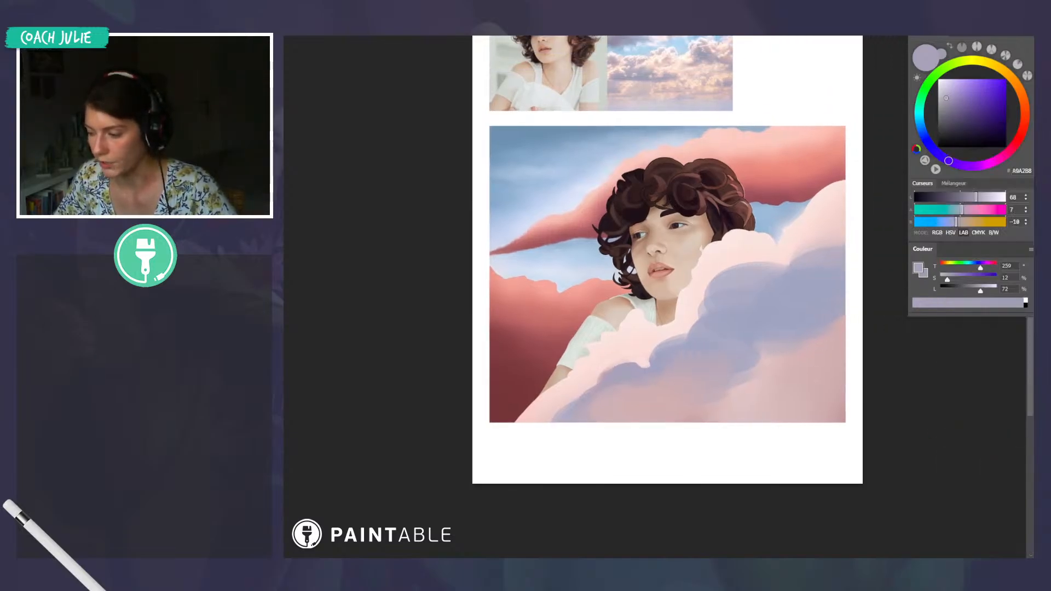
{"action": "key", "text": "ctrl+z"}
Blend sampled pale pinks into the lavender shadow across the foreground cloud's lower-left area
{"action": "left_click", "coordinate": [632, 416], "text": "alt"}
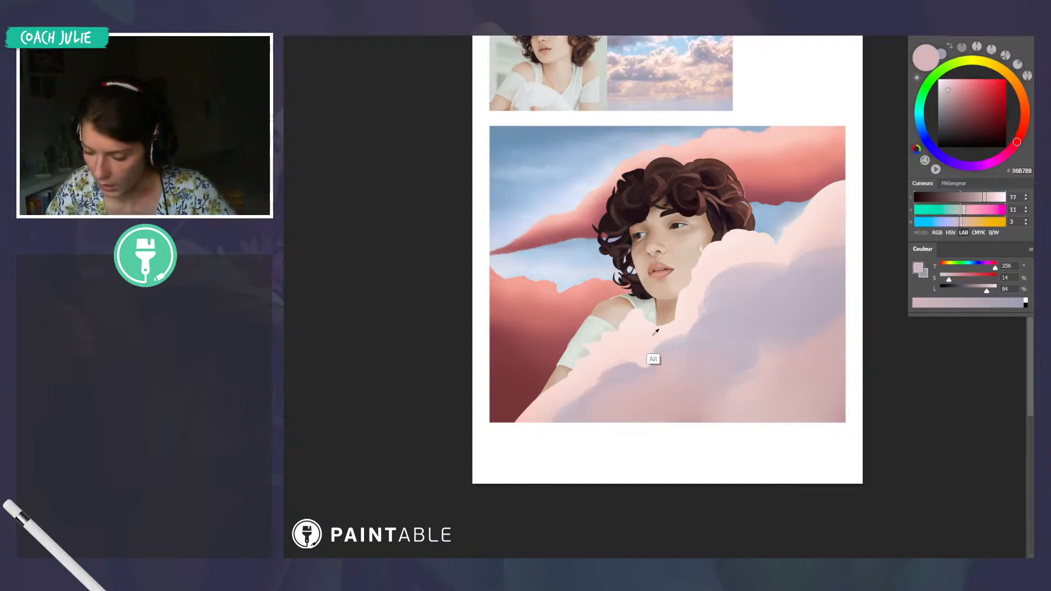
{"action": "left_click", "coordinate": [653, 359], "text": "alt"}
{"action": "left_click", "coordinate": [676, 370], "text": "alt"}
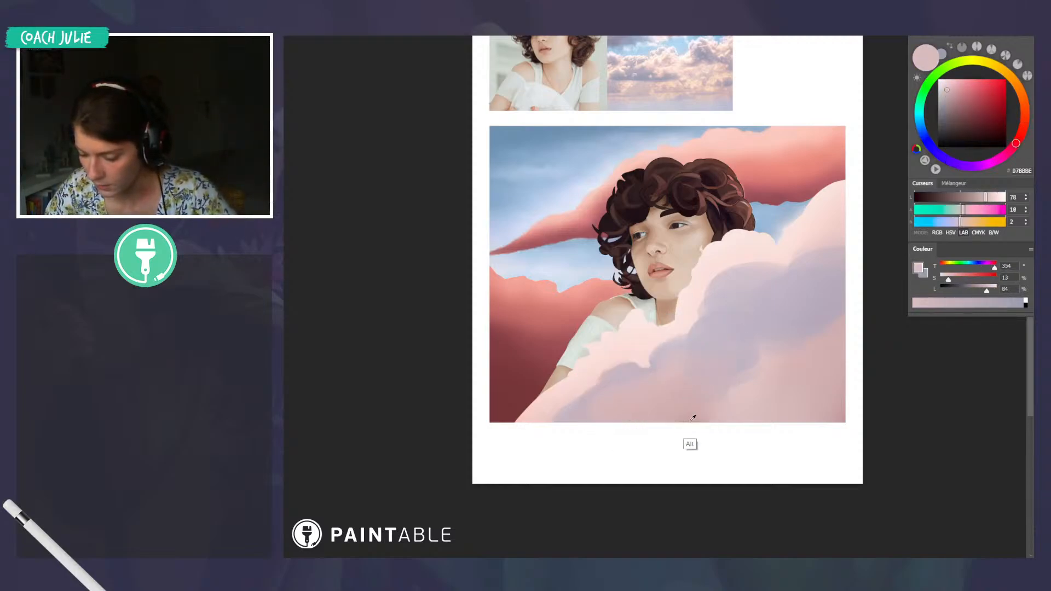
{"action": "left_click", "coordinate": [634, 342], "text": "alt"}
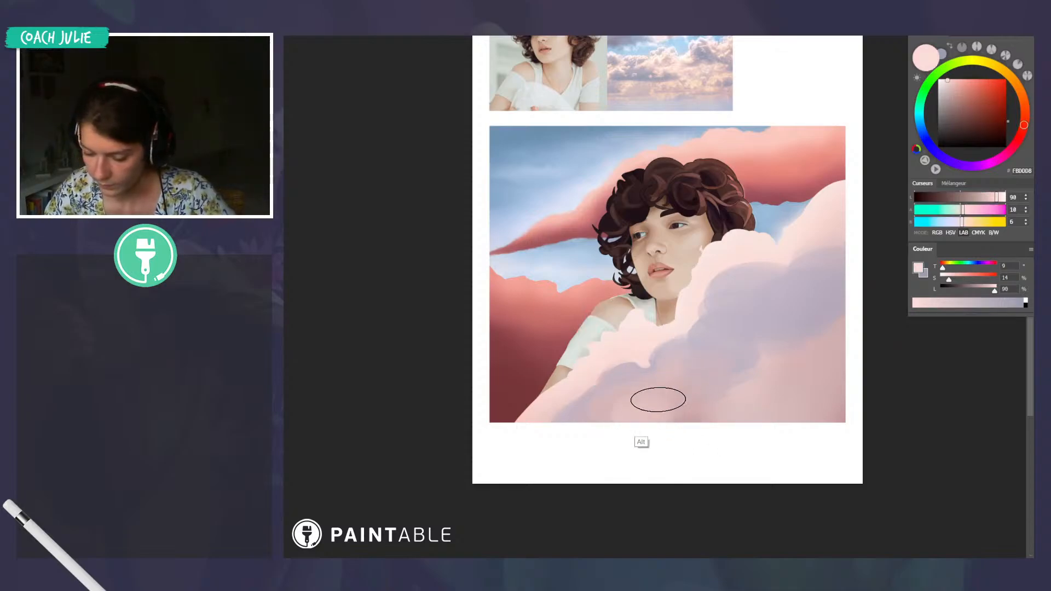
{"action": "left_click", "coordinate": [636, 411], "text": "alt"}
{"action": "left_click", "coordinate": [541, 412], "text": "alt"}
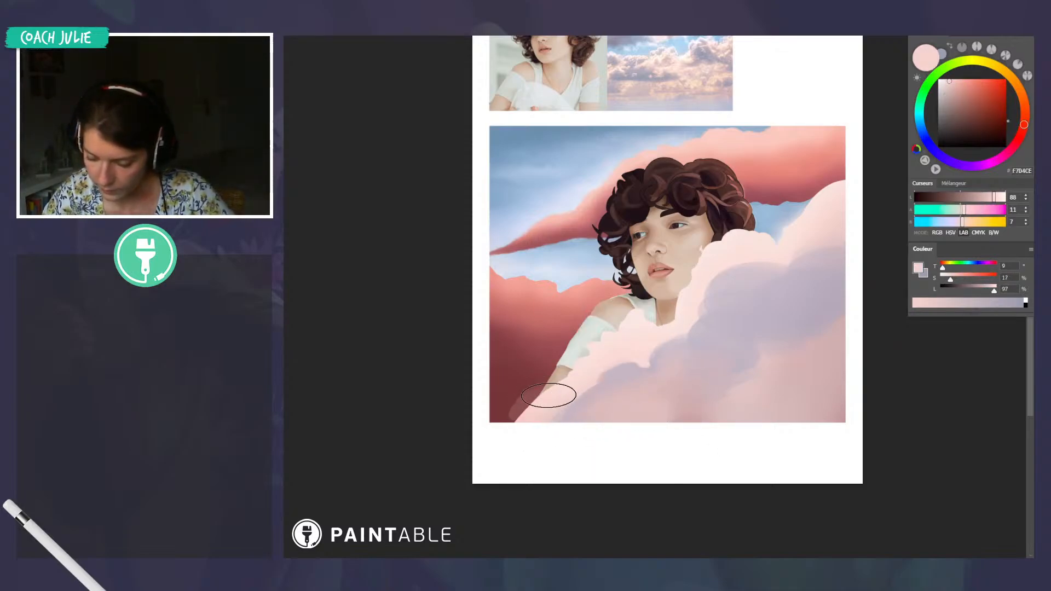
Paint soft mauve and pale pink cloud puffs overlapping the woman's sleeve and chest
{"action": "left_click", "coordinate": [625, 369], "text": "alt"}
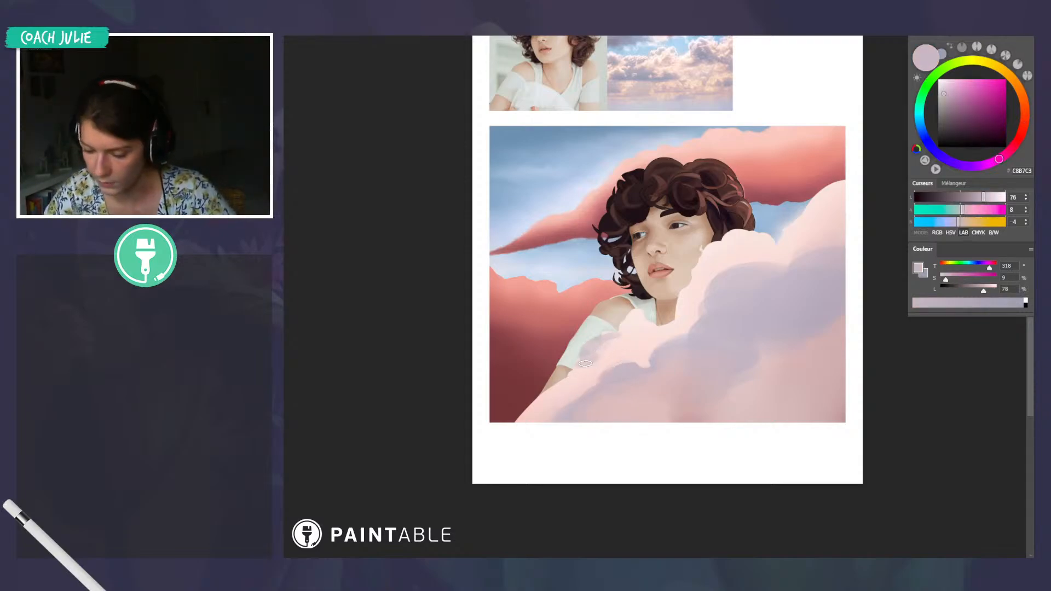
{"action": "left_click", "coordinate": [588, 356], "text": "alt"}
{"action": "left_click", "coordinate": [623, 344], "text": "alt"}
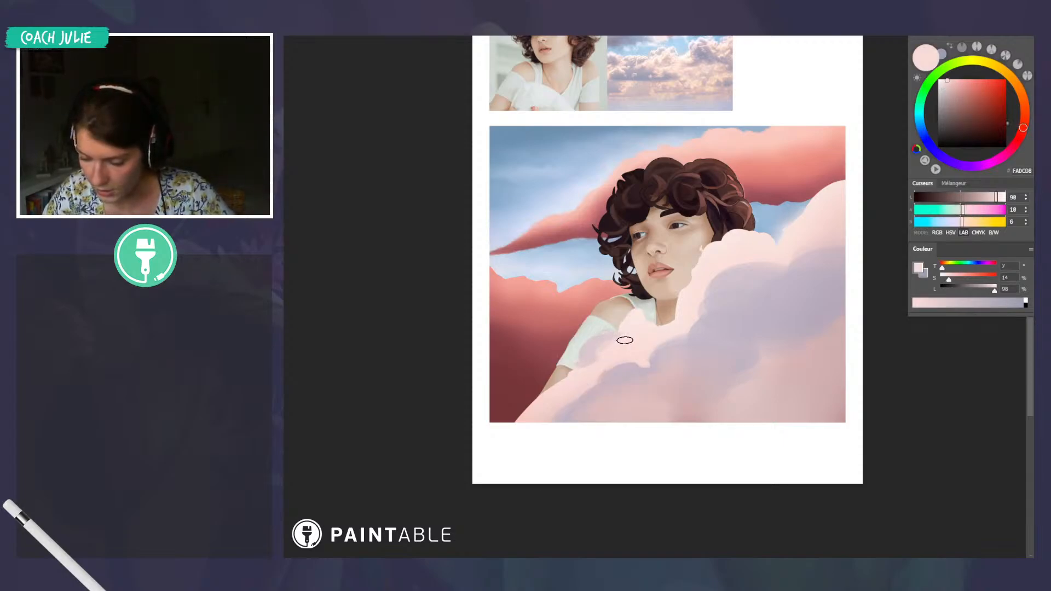
{"action": "left_click", "coordinate": [599, 340], "text": "alt"}
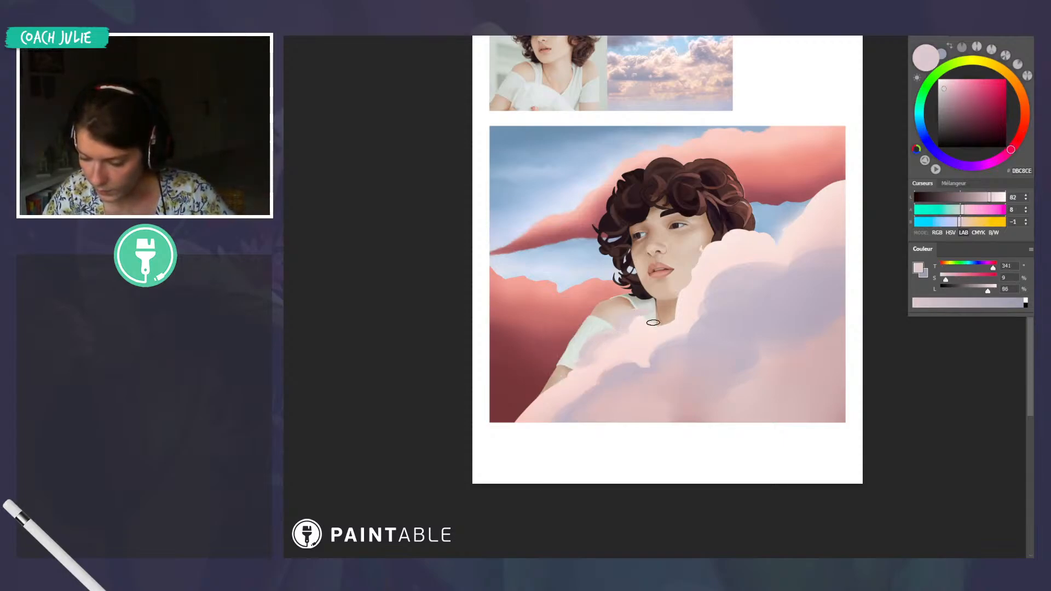
{"action": "left_click", "coordinate": [635, 333], "text": "alt"}
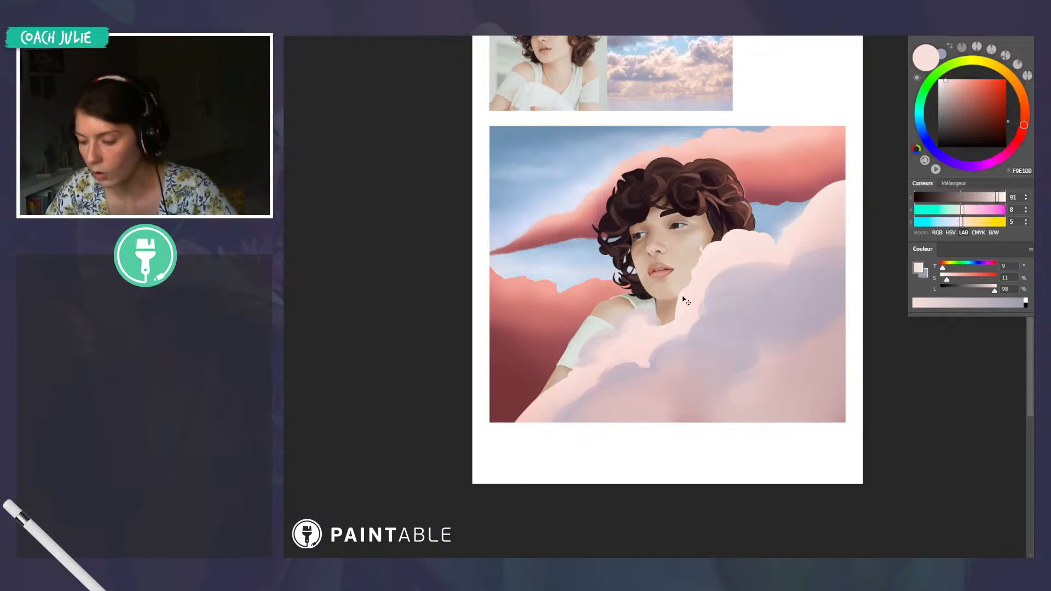
Highlight the cloud puff below the neck with near-white pink and refine its edge against the shoulder and top
{"action": "left_click", "coordinate": [636, 353], "text": "alt"}
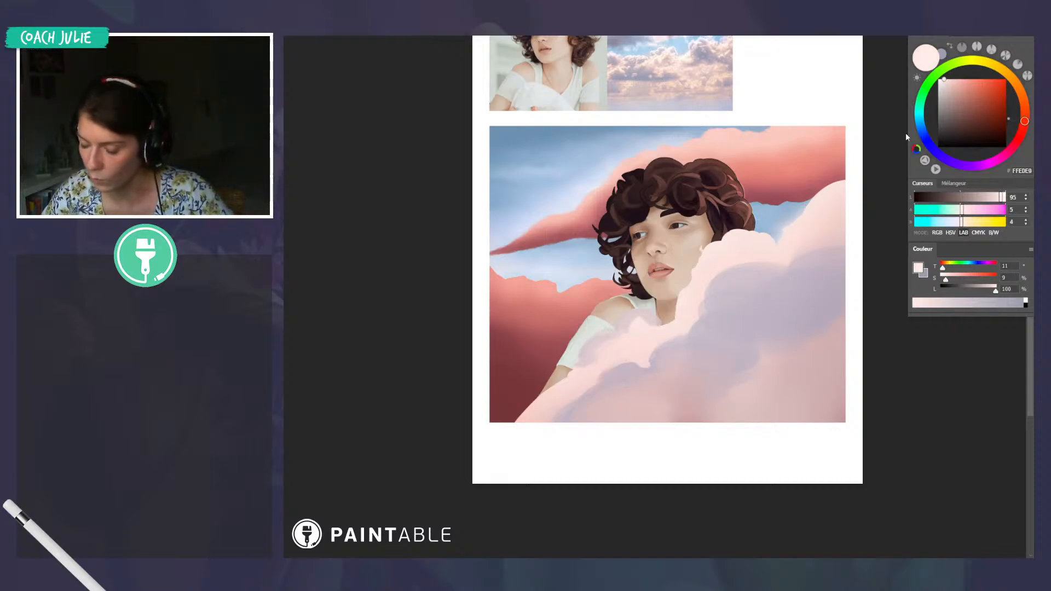
{"action": "left_click_drag", "start_coordinate": [624, 337], "coordinate": [634, 320]}
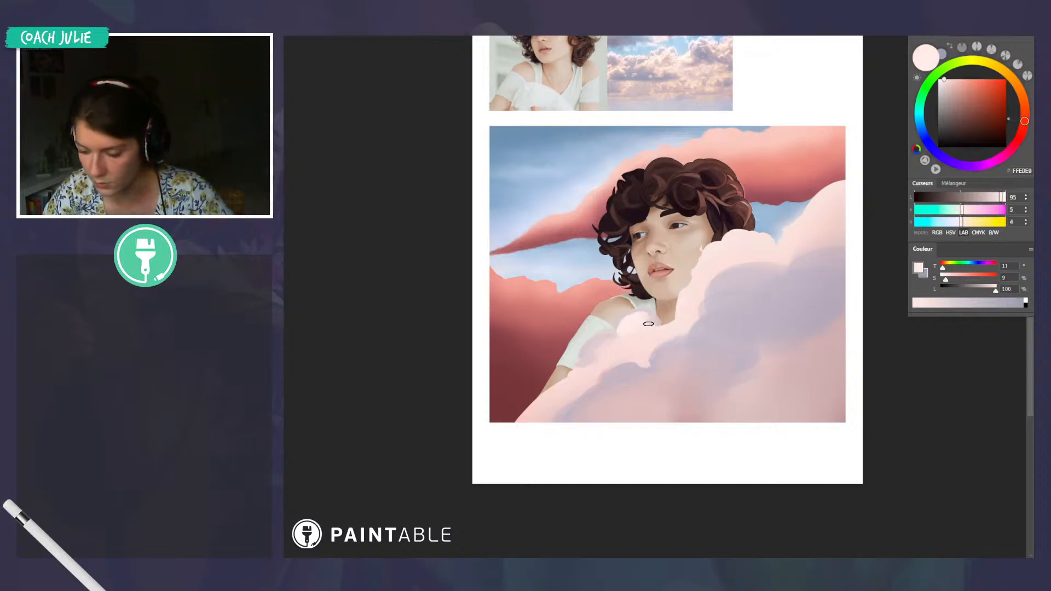
{"action": "left_click", "coordinate": [624, 313], "text": "alt"}
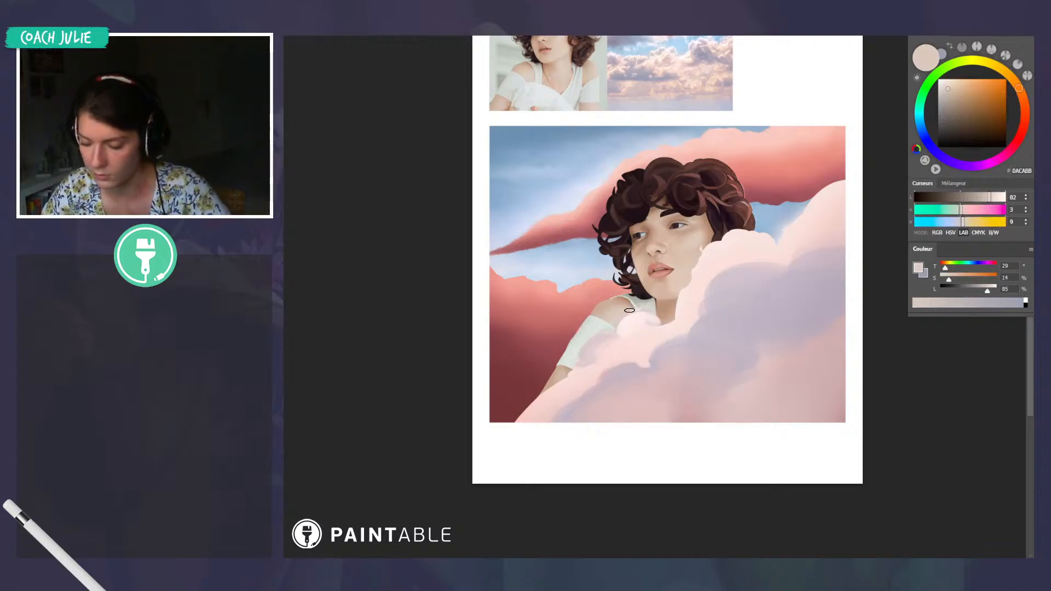
{"action": "left_click", "coordinate": [631, 310], "text": "alt"}
{"action": "left_click", "coordinate": [643, 310], "text": "alt"}
{"action": "left_click", "coordinate": [627, 333], "text": "alt"}
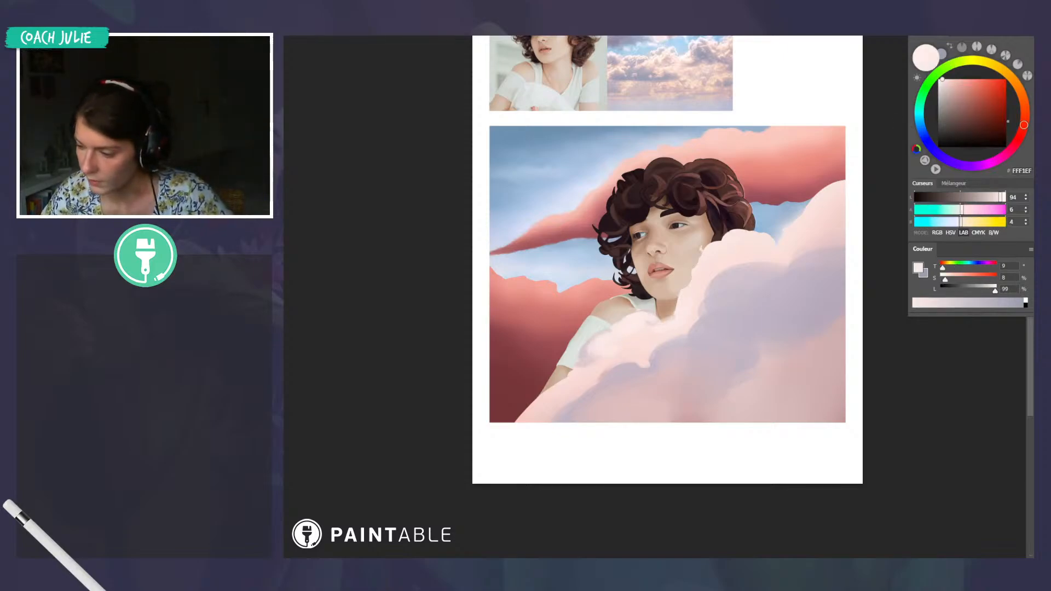
Lighten the cloud edge beside the chin and cheek, blending it into the adjoining shadow with sampled pale pink
{"action": "left_click_drag", "start_coordinate": [680, 310], "coordinate": [687, 304]}
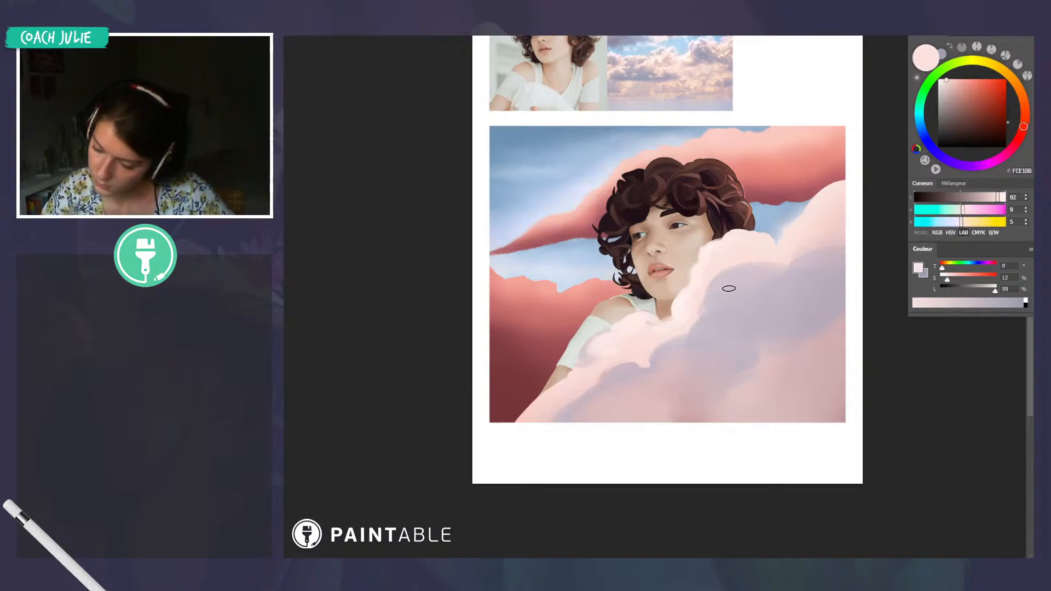
{"action": "left_click", "coordinate": [718, 292], "text": "alt"}
{"action": "left_click", "coordinate": [713, 277], "text": "alt"}
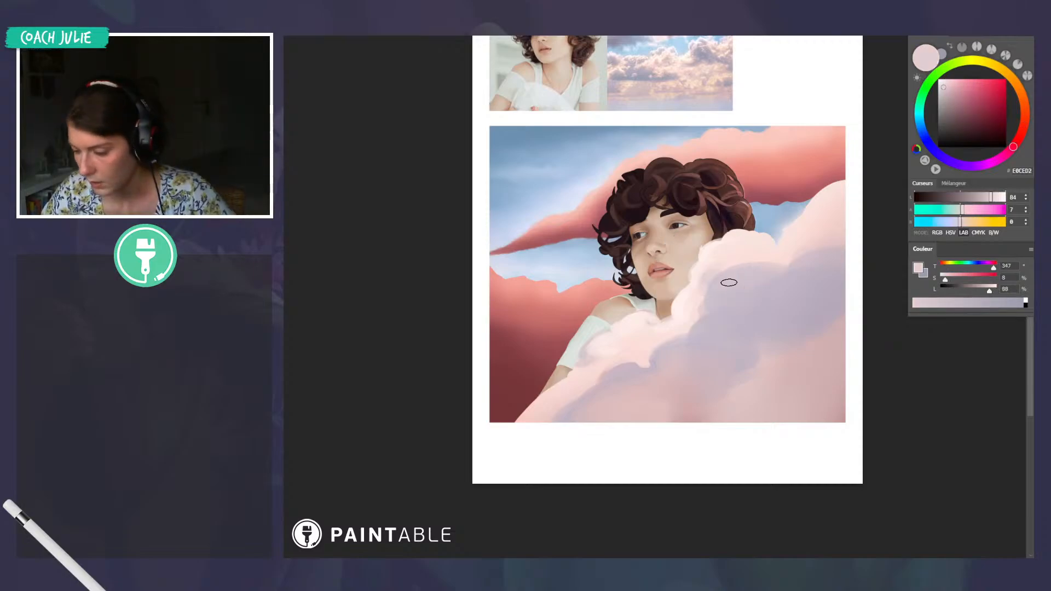
Deepen the middle of the foreground cloud with sampled lavender tones to shape its shadowed folds
{"action": "left_click", "coordinate": [746, 307], "text": "alt"}
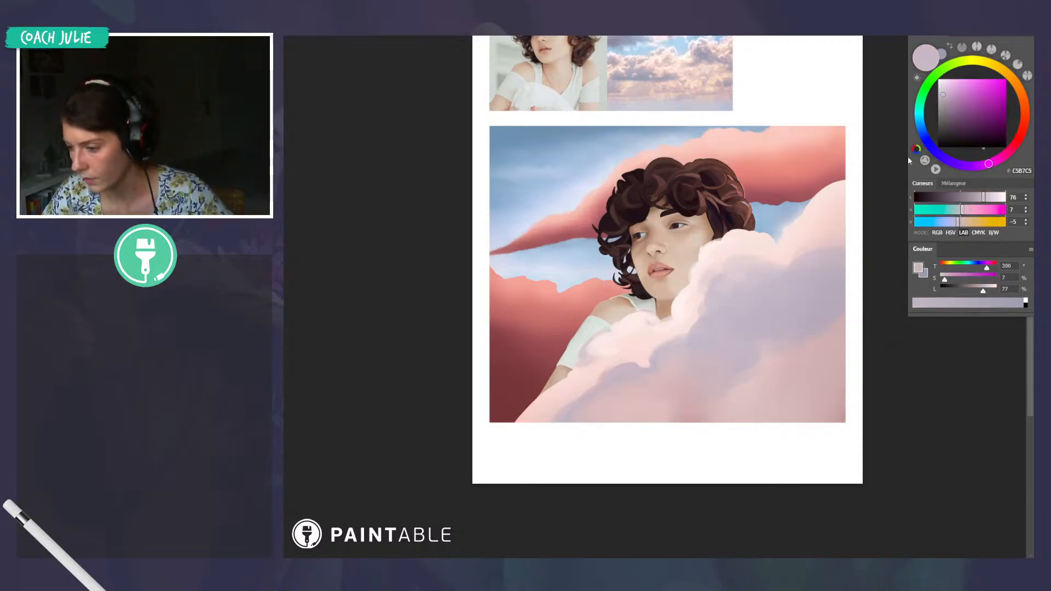
{"action": "left_click", "coordinate": [735, 323], "text": "alt"}
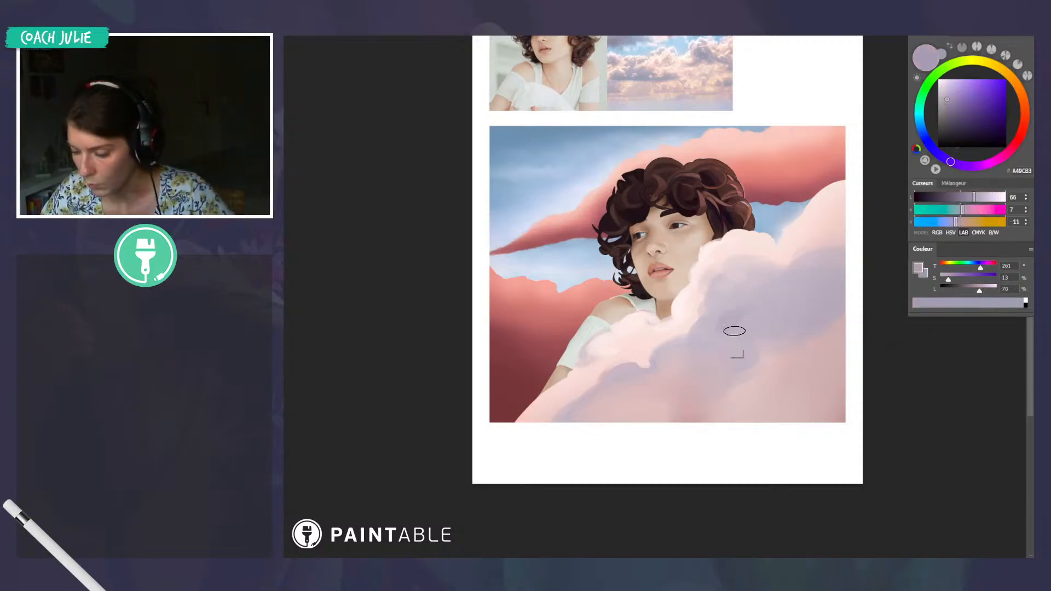
{"action": "left_click", "coordinate": [745, 320], "text": "alt"}
{"action": "left_click_drag", "start_coordinate": [752, 300], "coordinate": [783, 285]}
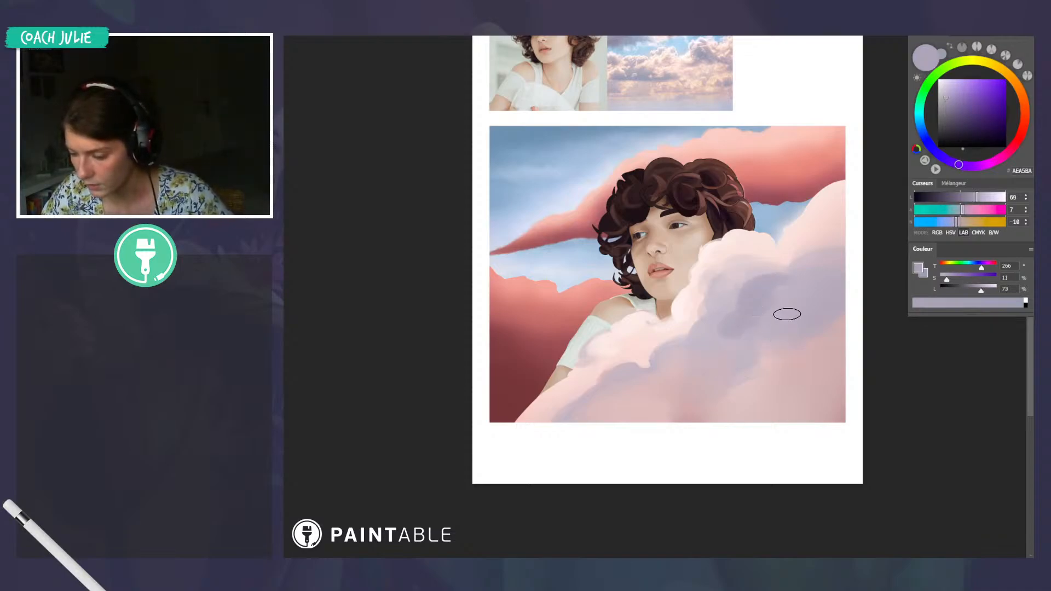
{"action": "left_click", "coordinate": [765, 295], "text": "alt"}
{"action": "left_click", "coordinate": [786, 310], "text": "alt"}
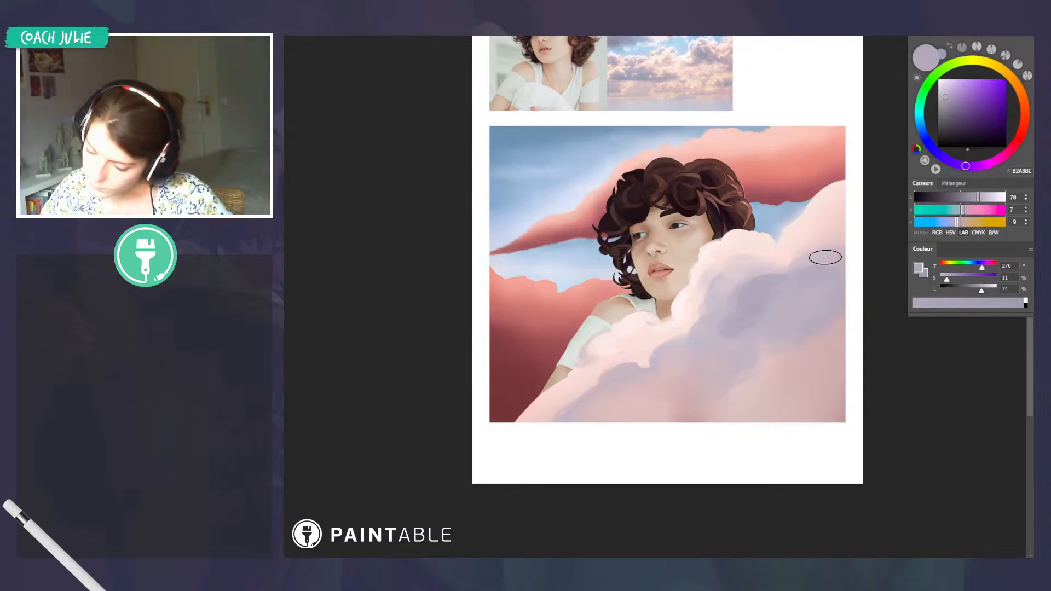
Model the cloud's upper-right puff with sampled lavender and pale pink, plus warm pink F2C6C1 along its outer edge
{"action": "left_click", "coordinate": [803, 265], "text": "alt"}
{"action": "left_click", "coordinate": [816, 236], "text": "alt"}
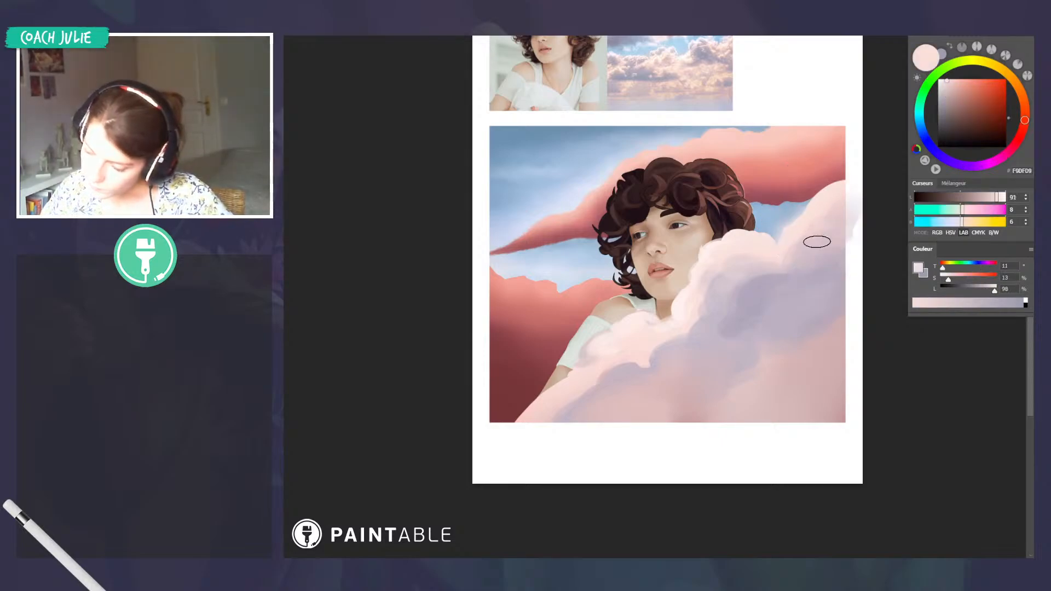
{"action": "left_click", "coordinate": [831, 264], "text": "alt"}
{"action": "left_click", "coordinate": [821, 211], "text": "alt"}
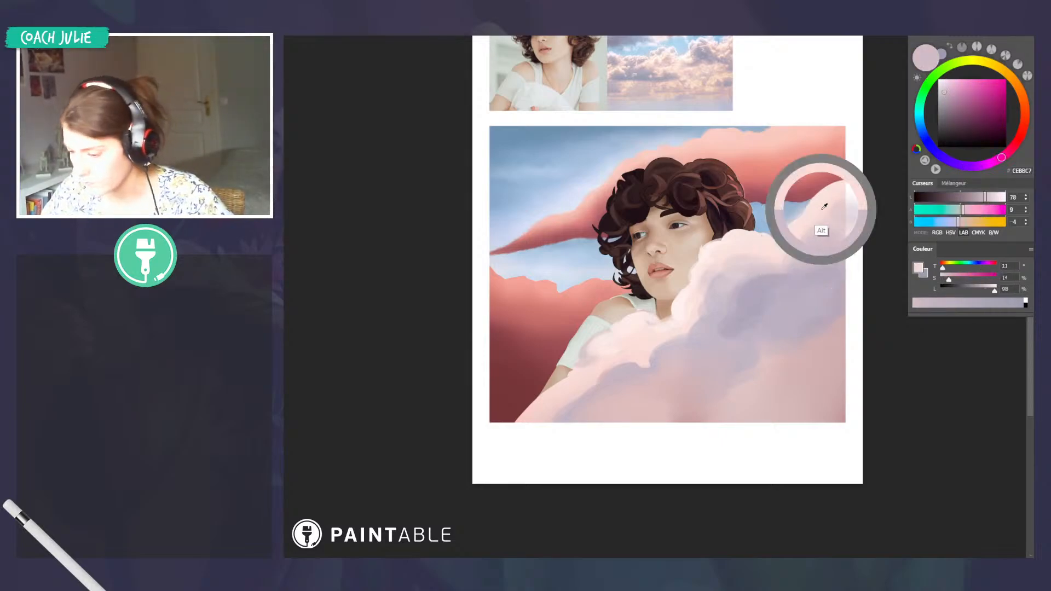
{"action": "left_click", "coordinate": [1023, 130]}
{"action": "left_click", "coordinate": [952, 83]}
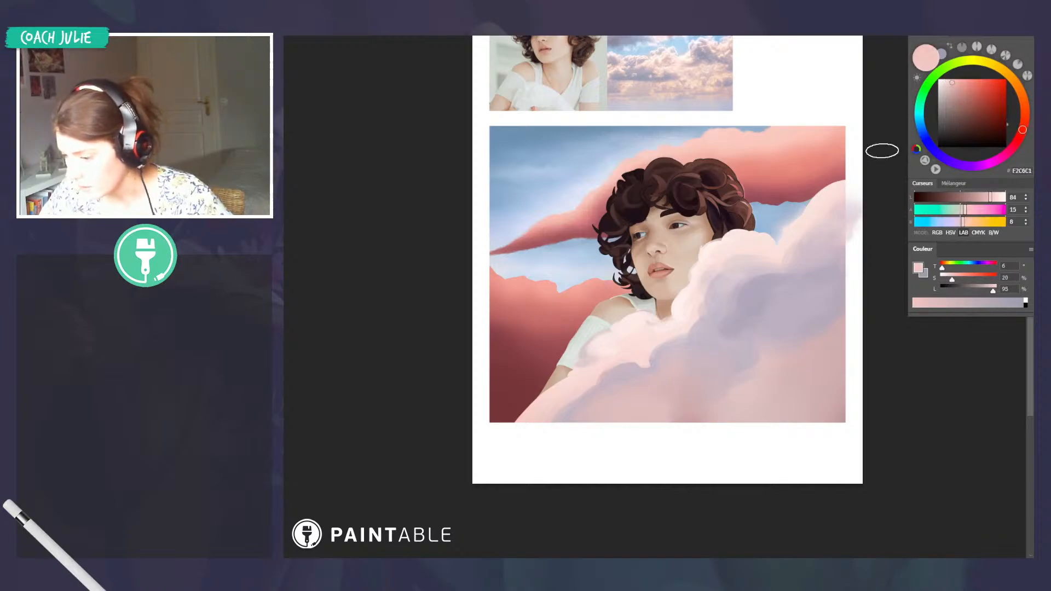
{"action": "left_click_drag", "start_coordinate": [845, 218], "coordinate": [853, 198]}
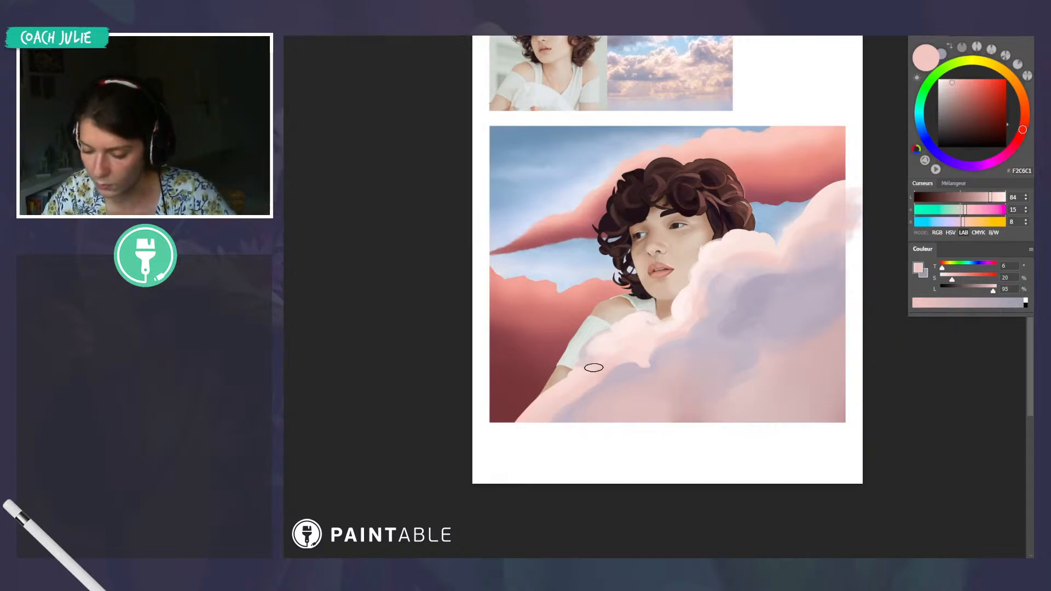
Rotate the canvas and build up rounded pale pink puffs along the cloud's lower-left edge beside the arm
{"action": "left_click", "coordinate": [602, 349], "text": "alt"}
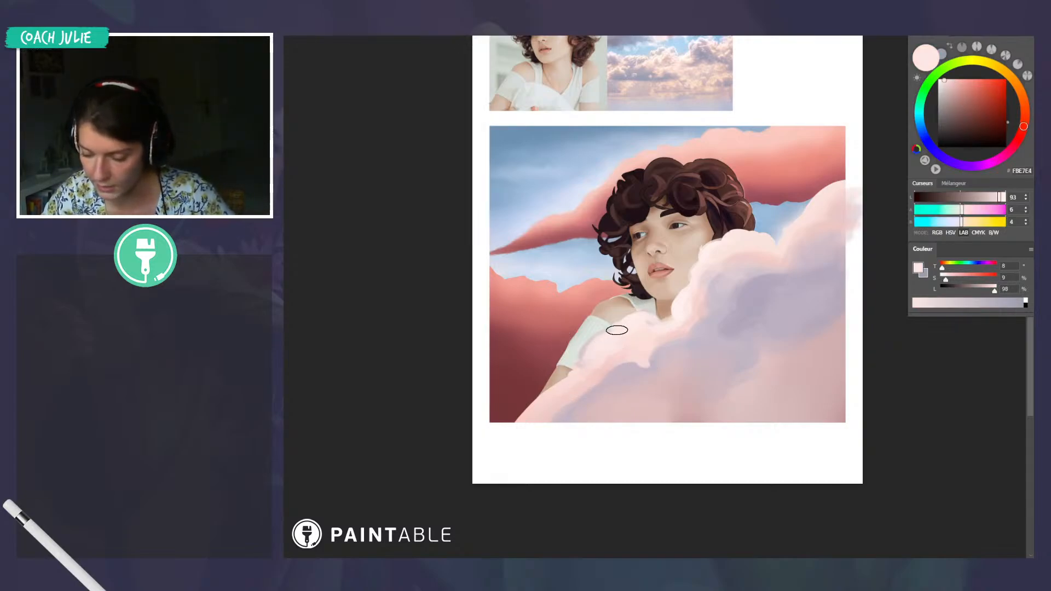
{"action": "left_click", "coordinate": [596, 356], "text": "alt"}
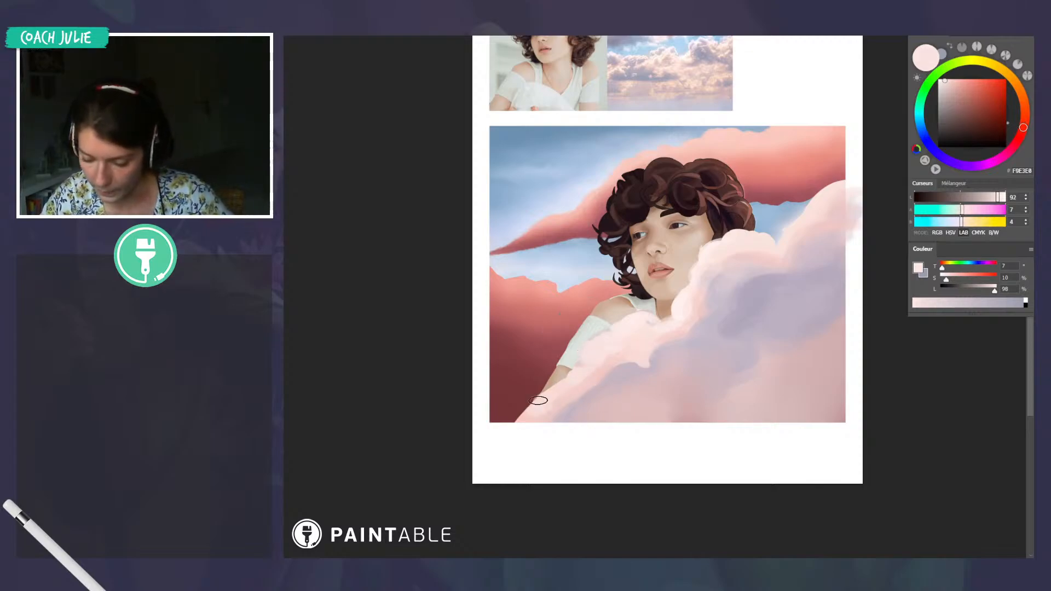
{"action": "left_click_drag", "start_coordinate": [539, 401], "coordinate": [547, 407]}
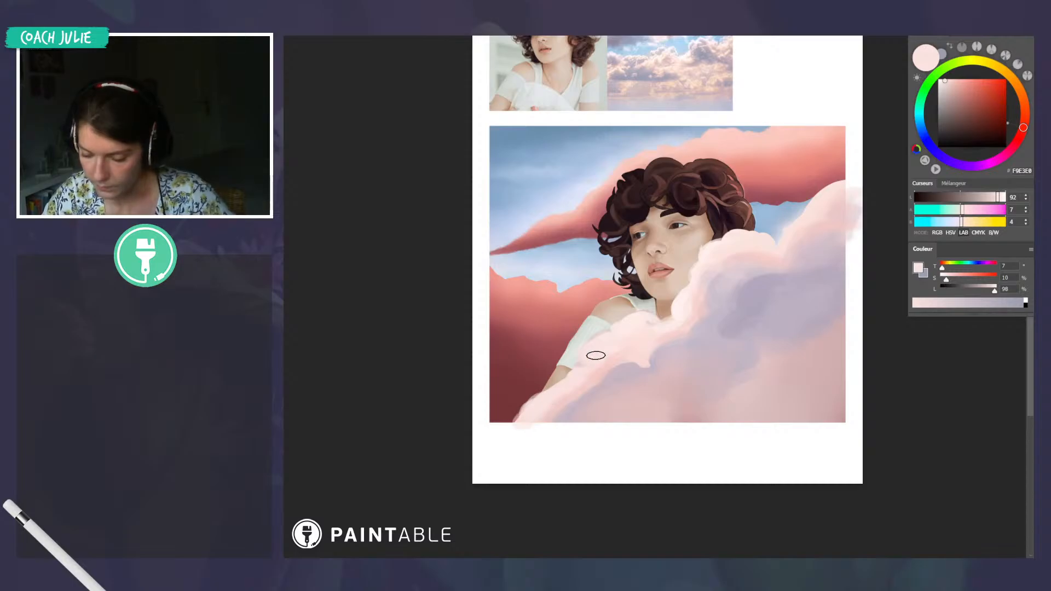
{"action": "key", "text": "r"}
{"action": "left_click_drag", "start_coordinate": [605, 368], "coordinate": [681, 360]}
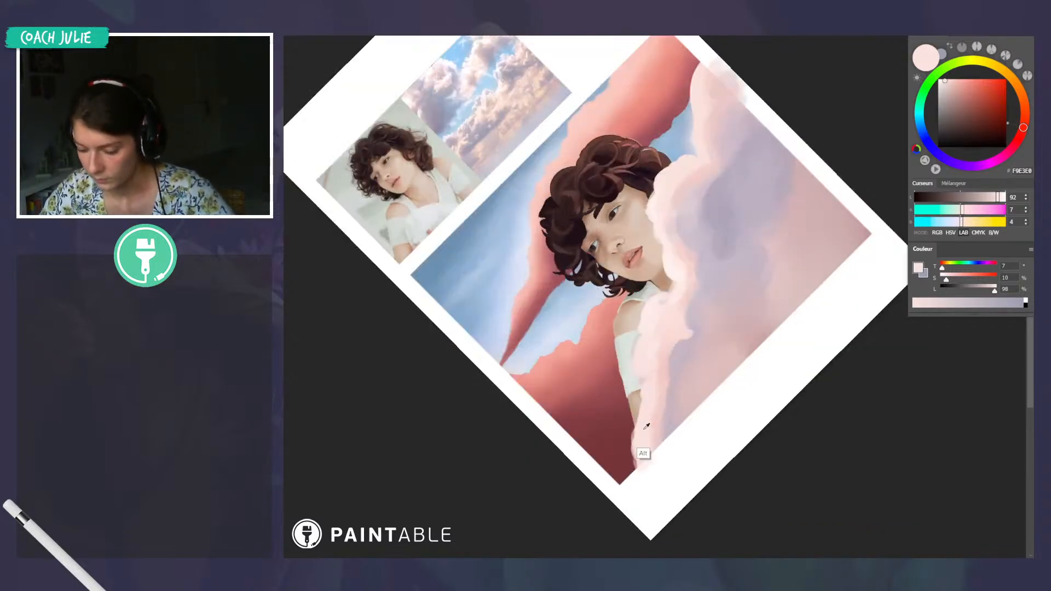
{"action": "left_click_drag", "start_coordinate": [644, 424], "coordinate": [647, 476]}
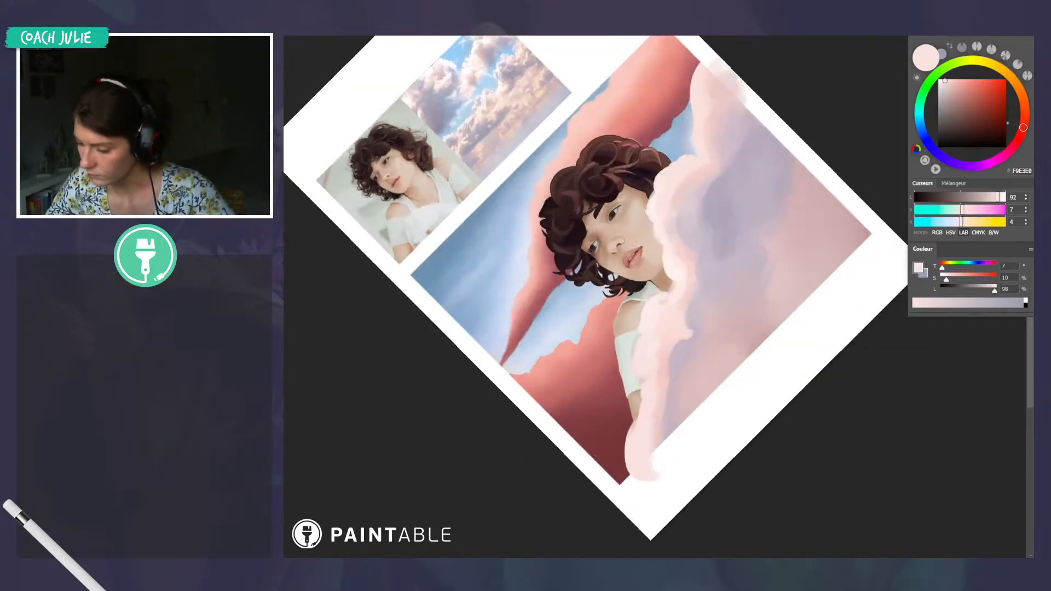
Rotate the canvas and soften the cloud's lower-left folds near the arm with sampled pale and dusty pinks
{"action": "key", "text": "r"}
{"action": "left_click_drag", "start_coordinate": [795, 447], "coordinate": [728, 494]}
{"action": "left_click", "coordinate": [617, 407], "text": "alt"}
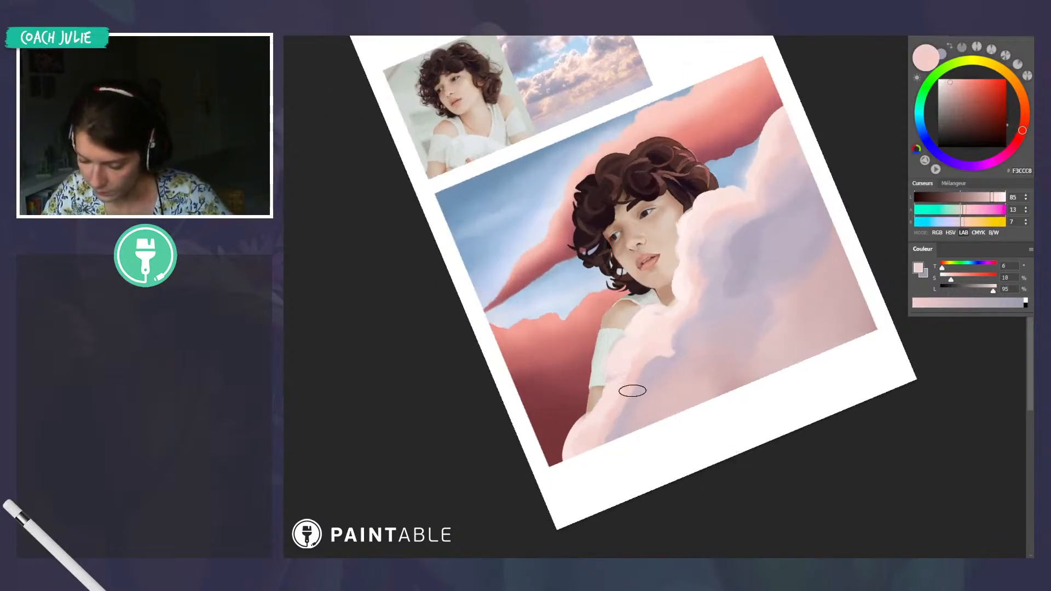
{"action": "left_click", "coordinate": [626, 427], "text": "alt"}
{"action": "left_click", "coordinate": [586, 445], "text": "alt"}
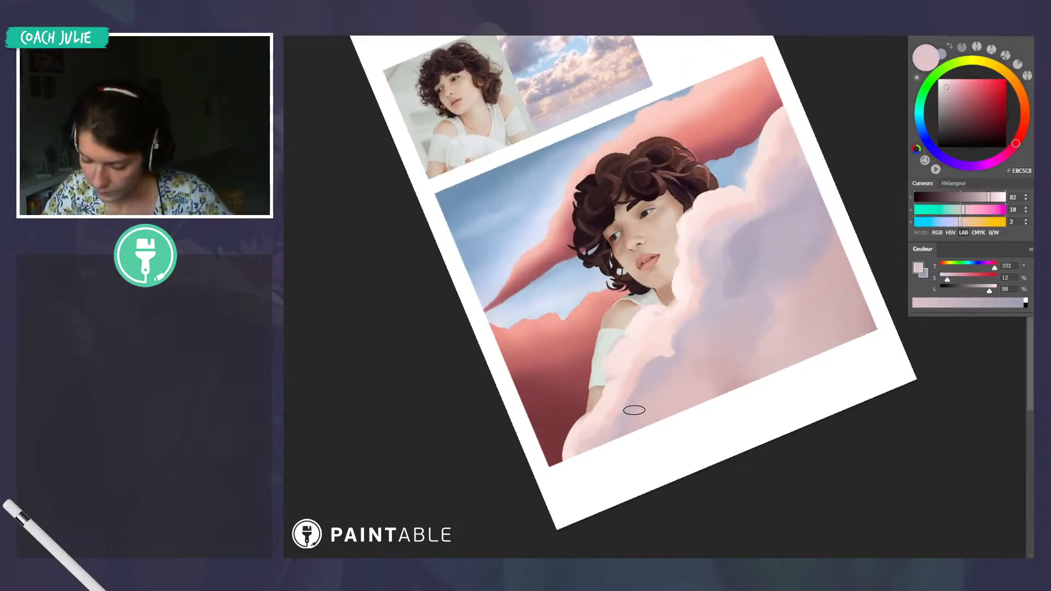
{"action": "left_click", "coordinate": [627, 411], "text": "alt"}
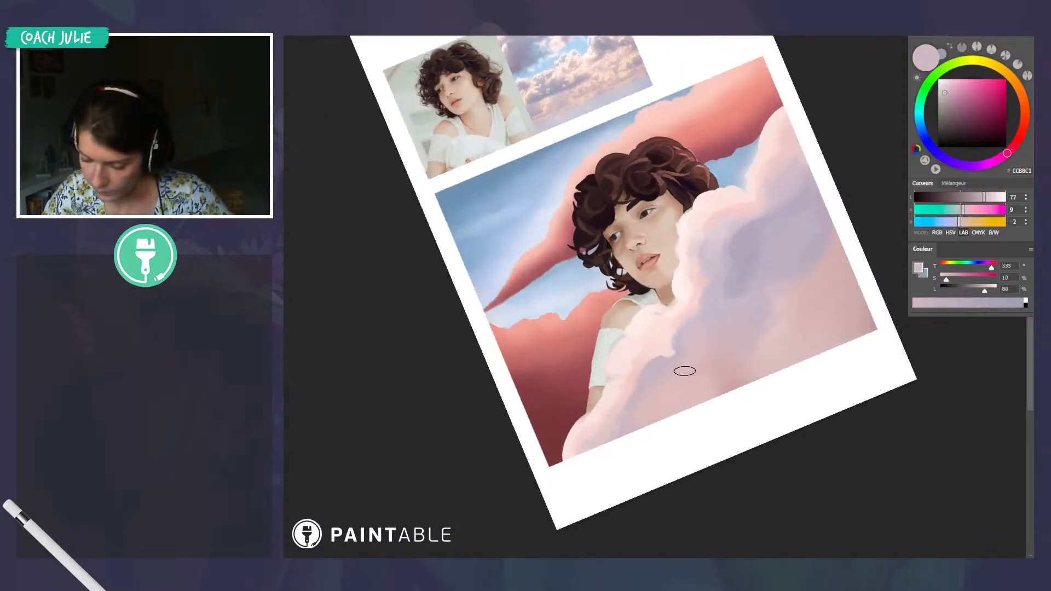
{"action": "left_click", "coordinate": [642, 404], "text": "alt"}
{"action": "left_click", "coordinate": [664, 427], "text": "alt"}
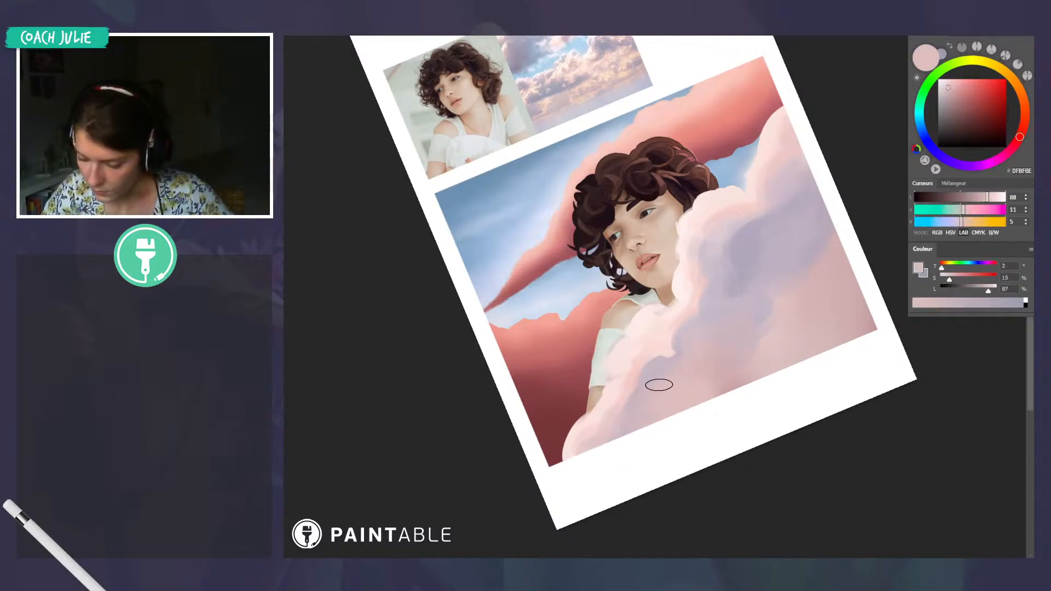
Paint soft lavender shadows along the middle of the cloud's bottom edge, blending them with sampled pale pink
{"action": "left_click", "coordinate": [698, 357], "text": "alt"}
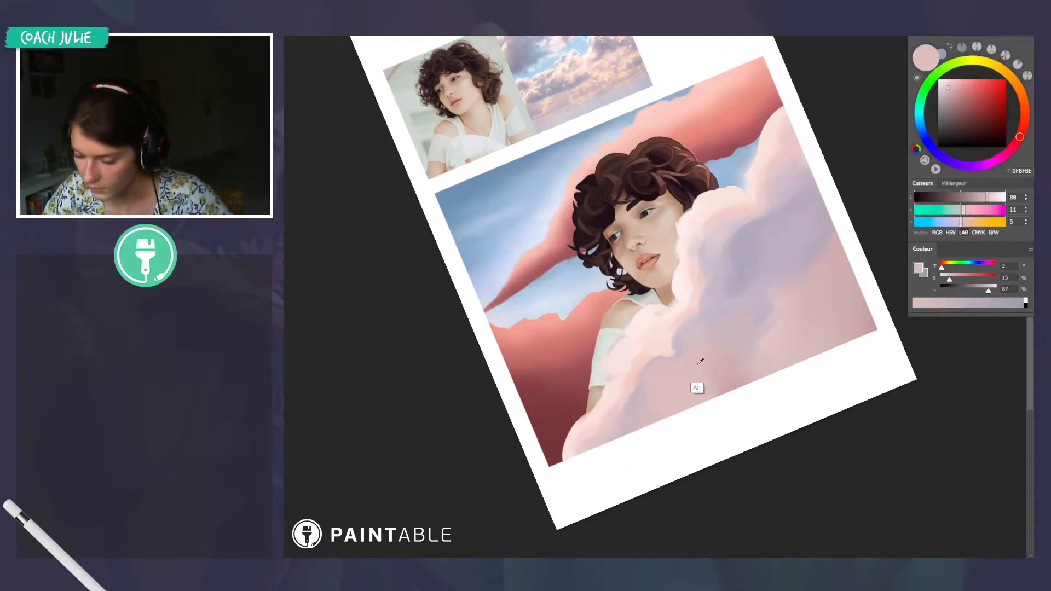
{"action": "mouse_move", "coordinate": [702, 399]}
{"action": "left_mouse_down"}
{"action": "mouse_move", "coordinate": [693, 412]}
{"action": "mouse_move", "coordinate": [679, 399]}
{"action": "left_mouse_up"}
{"action": "left_click", "coordinate": [796, 248], "text": "alt"}
{"action": "left_click", "coordinate": [714, 385], "text": "alt"}
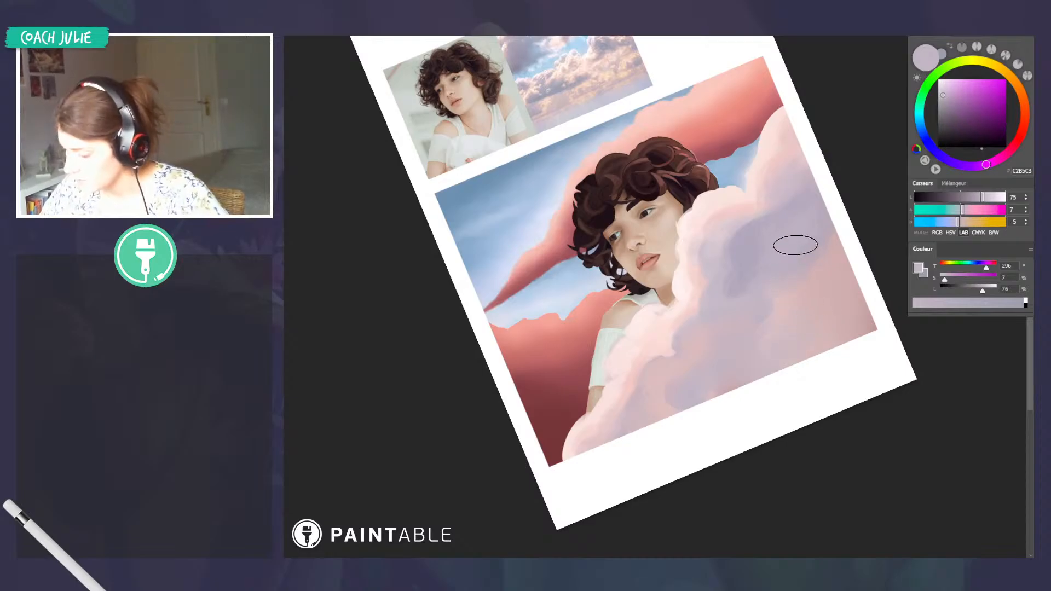
{"action": "left_click", "coordinate": [712, 387], "text": "alt"}
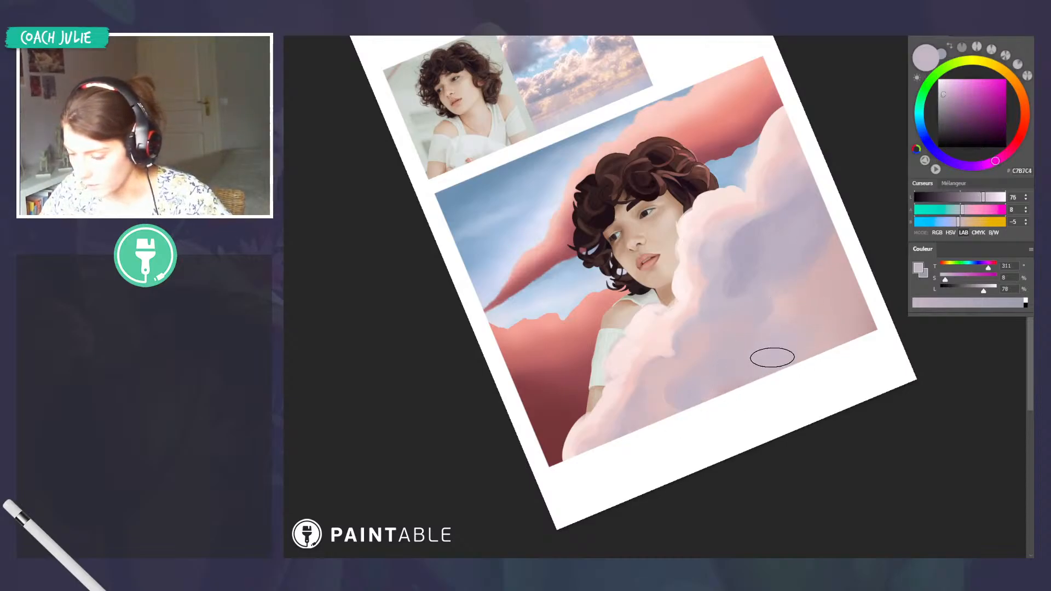
{"action": "mouse_move", "coordinate": [748, 372]}
{"action": "left_mouse_down"}
{"action": "mouse_move", "coordinate": [744, 382]}
{"action": "mouse_move", "coordinate": [755, 368]}
{"action": "left_mouse_up"}
{"action": "left_click", "coordinate": [747, 381], "text": "alt"}
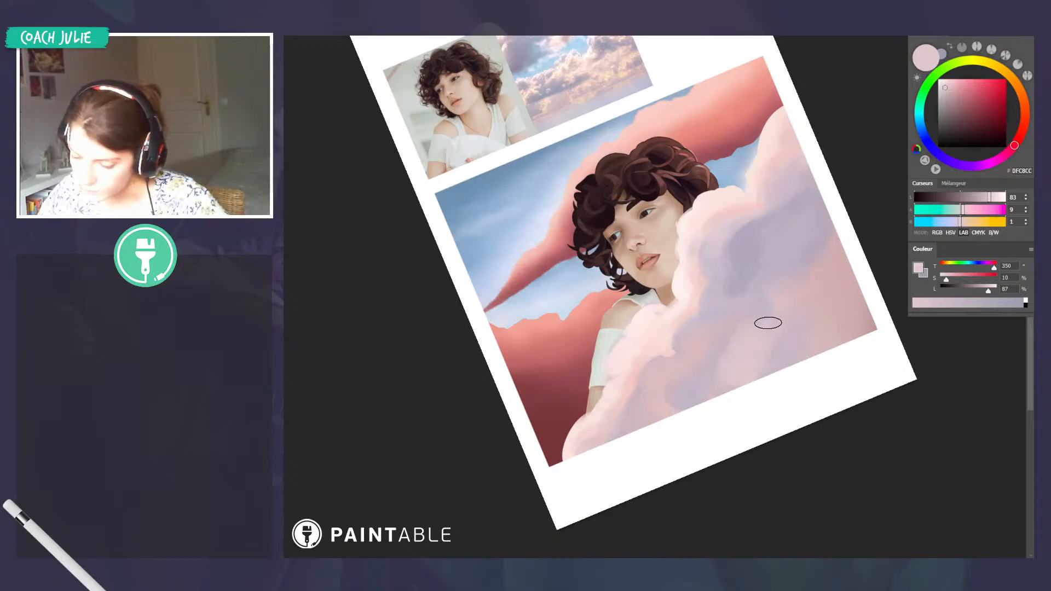
Build a broad pale pink puff in the cloud's centre with a larger brush, shading its lower-right side in dusty pink
{"action": "mouse_move", "coordinate": [743, 329]}
{"action": "left_mouse_down"}
{"action": "mouse_move", "coordinate": [783, 304]}
{"action": "mouse_move", "coordinate": [777, 324]}
{"action": "mouse_move", "coordinate": [778, 282]}
{"action": "left_mouse_up"}
{"action": "key", "text": "]"}
{"action": "key", "text": "]"}
{"action": "key", "text": "]"}
{"action": "left_click", "coordinate": [763, 298], "text": "alt"}
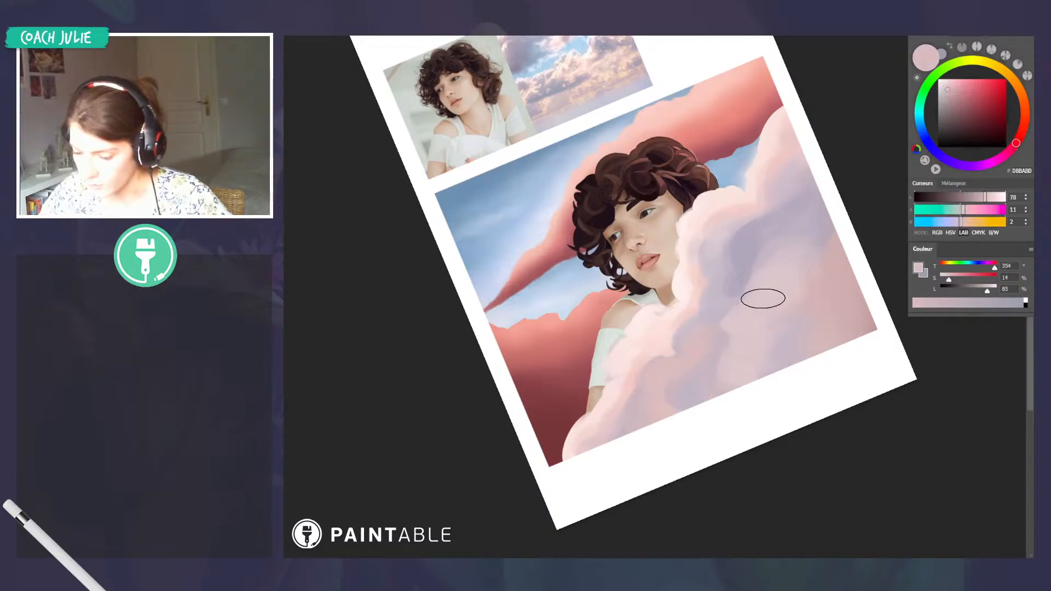
{"action": "left_click", "coordinate": [798, 340], "text": "alt"}
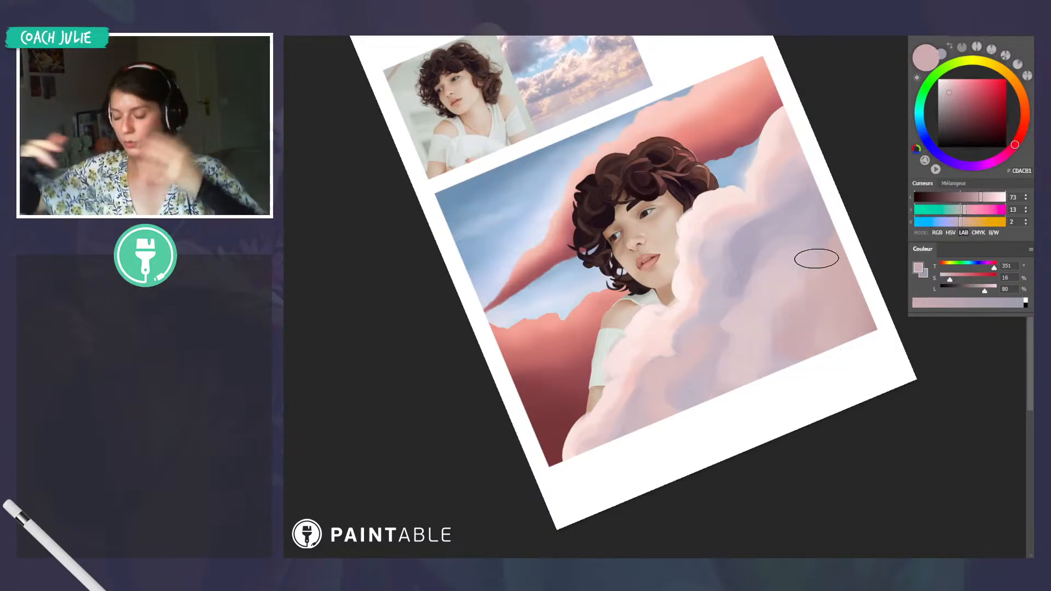
{"action": "left_click", "coordinate": [765, 298], "text": "alt"}
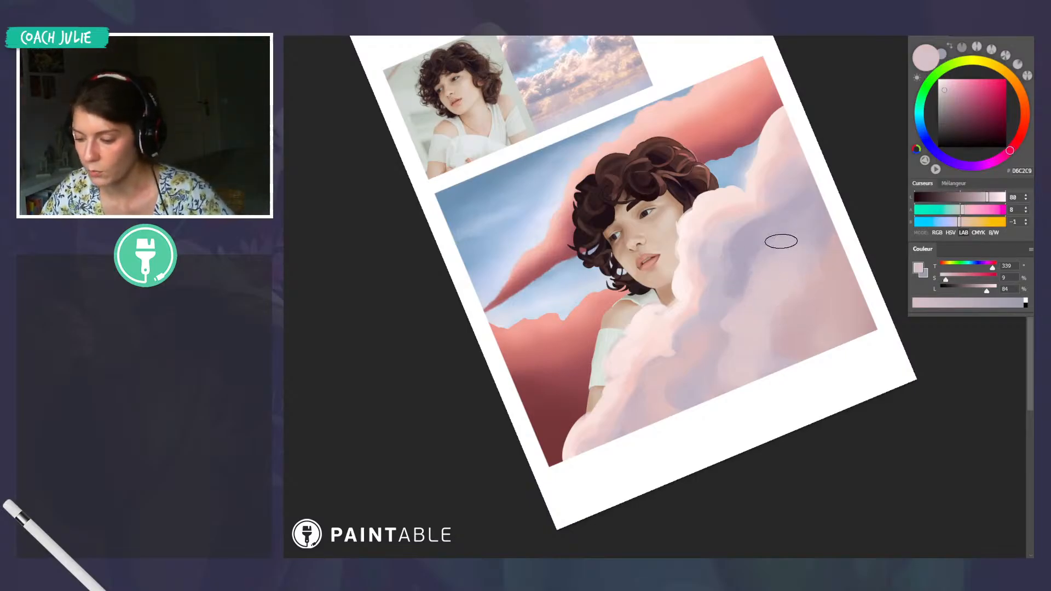
{"action": "left_click", "coordinate": [786, 344], "text": "alt"}
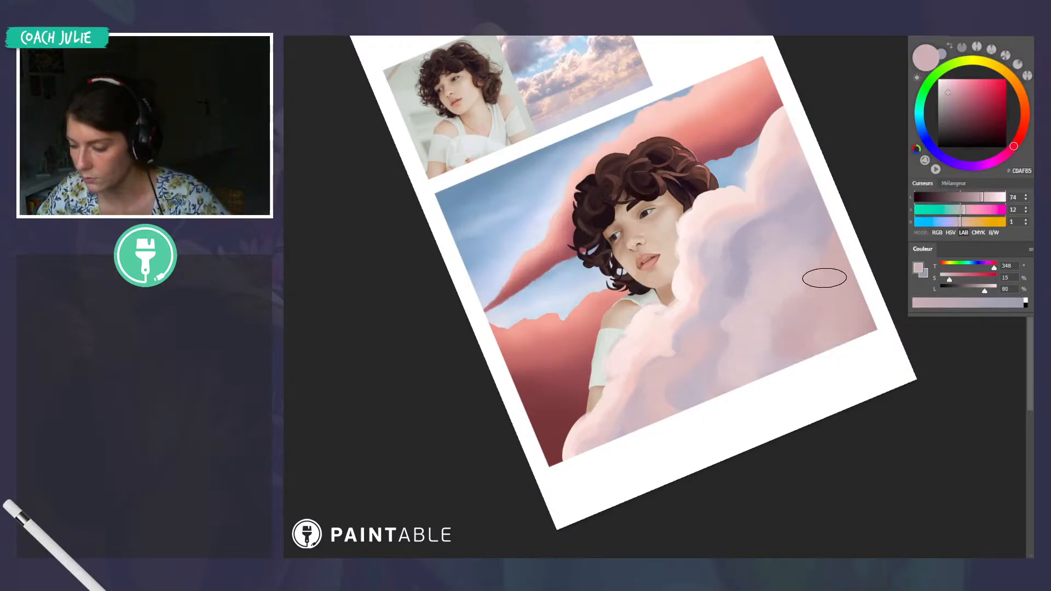
{"action": "left_click", "coordinate": [770, 297], "text": "alt"}
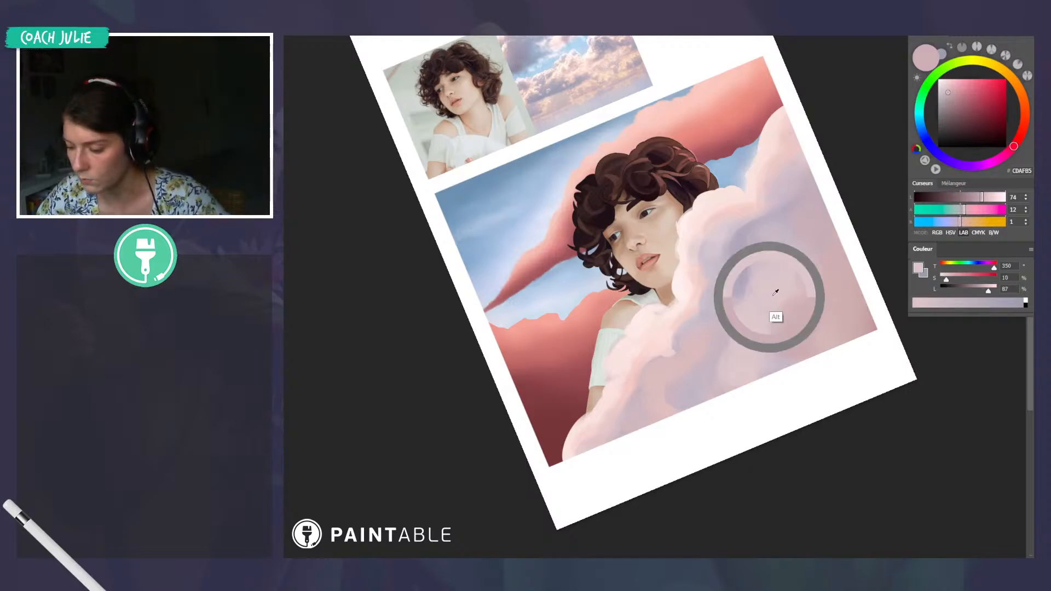
Turn the canvas closer to upright and blend sampled dusty pinks into the lower part of the cloud
{"action": "key", "text": "r"}
{"action": "left_click_drag", "start_coordinate": [901, 373], "coordinate": [803, 472]}
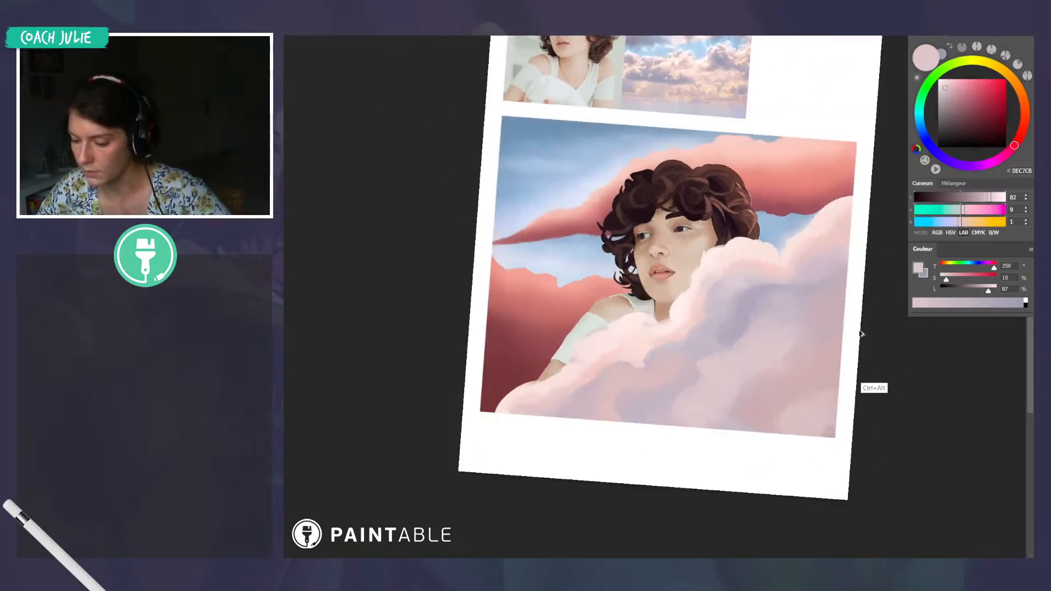
{"action": "left_click_drag", "start_coordinate": [824, 414], "coordinate": [821, 368]}
{"action": "left_click", "coordinate": [675, 384], "text": "alt"}
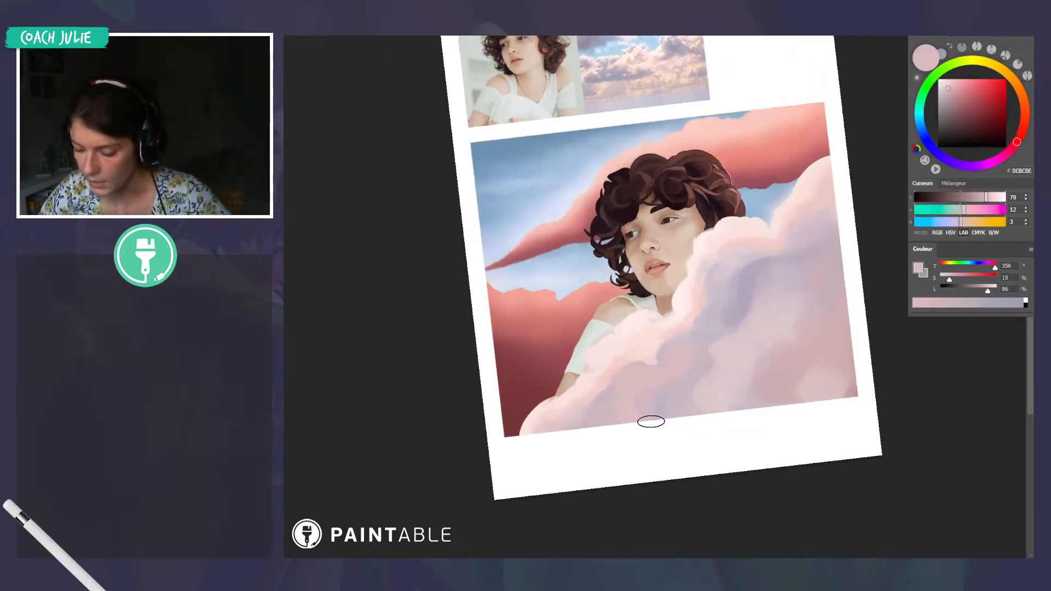
{"action": "left_click", "coordinate": [682, 385], "text": "alt"}
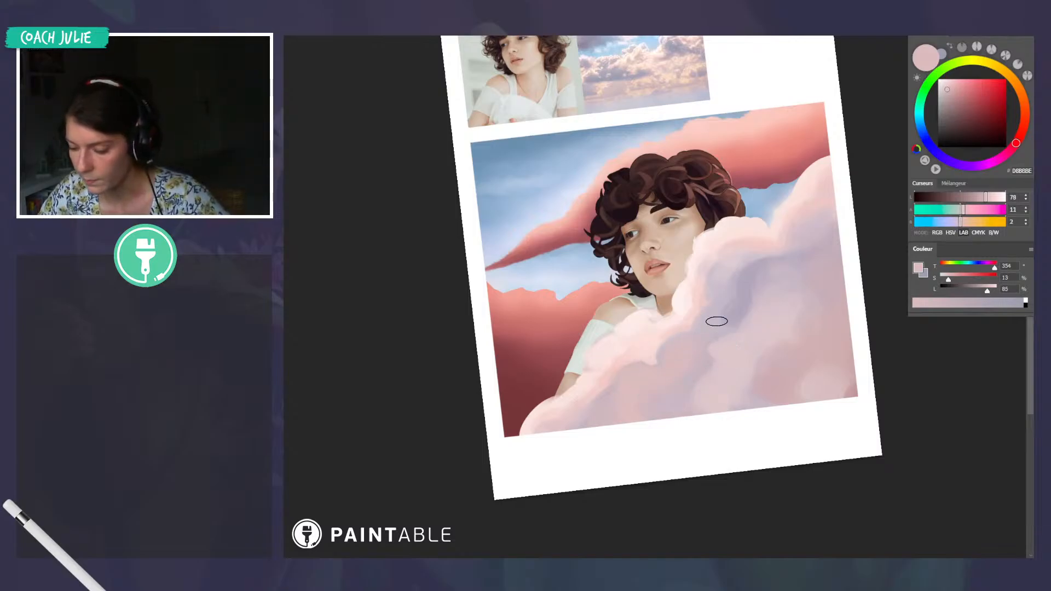
Deepen the folds between the cloud's central puffs with sampled lavender, checking the shapes with the canvas rotated
{"action": "left_click", "coordinate": [736, 329], "text": "alt"}
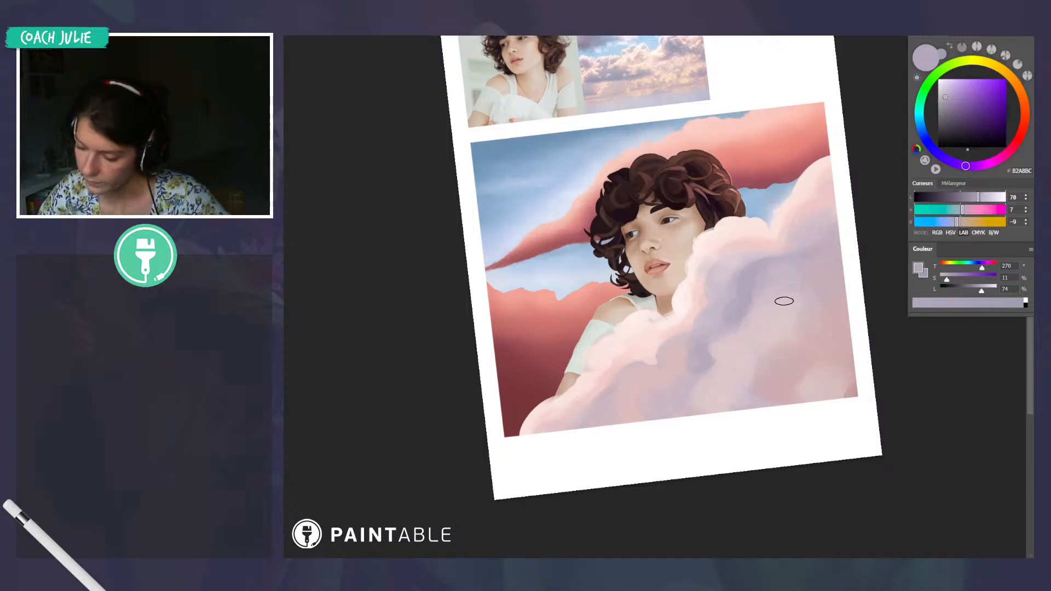
{"action": "left_click", "coordinate": [746, 296], "text": "alt"}
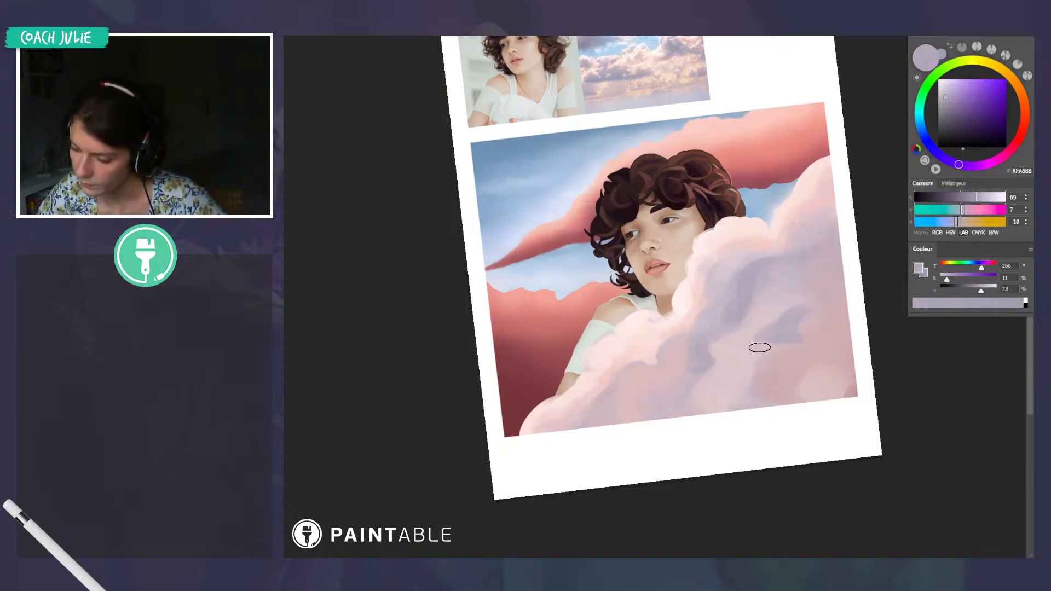
{"action": "key", "text": "r"}
{"action": "left_click_drag", "start_coordinate": [847, 324], "coordinate": [624, 504]}
{"action": "left_click", "coordinate": [586, 474], "text": "alt"}
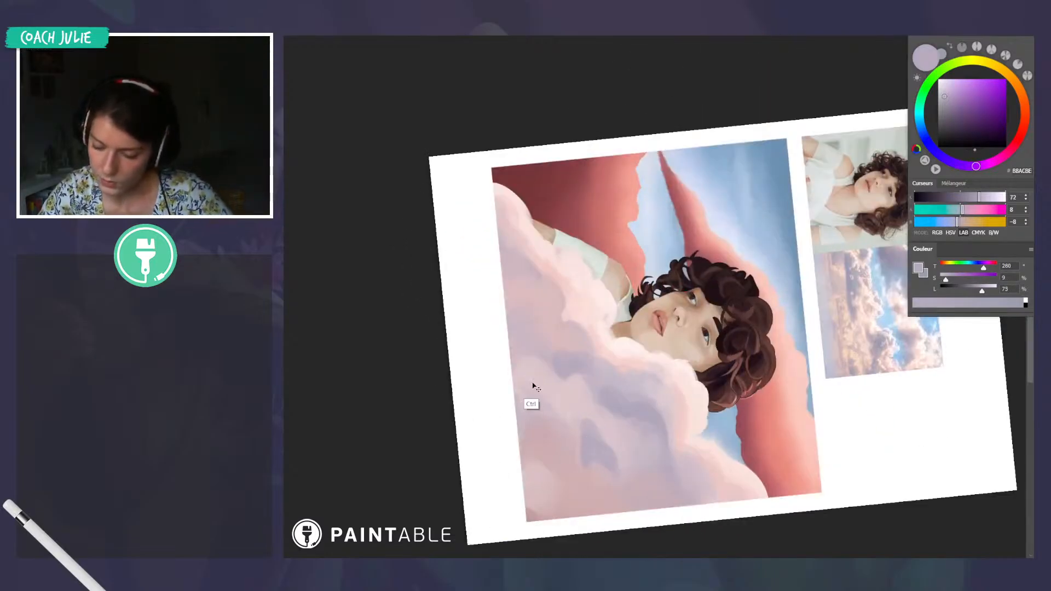
{"action": "mouse_move", "coordinate": [548, 360]}
{"action": "left_mouse_down"}
{"action": "mouse_move", "coordinate": [791, 197]}
{"action": "mouse_move", "coordinate": [784, 188]}
{"action": "left_mouse_up"}
{"action": "left_click", "coordinate": [770, 308], "text": "alt"}
{"action": "left_click", "coordinate": [788, 324], "text": "alt"}
{"action": "left_click_drag", "start_coordinate": [713, 403], "coordinate": [748, 398]}
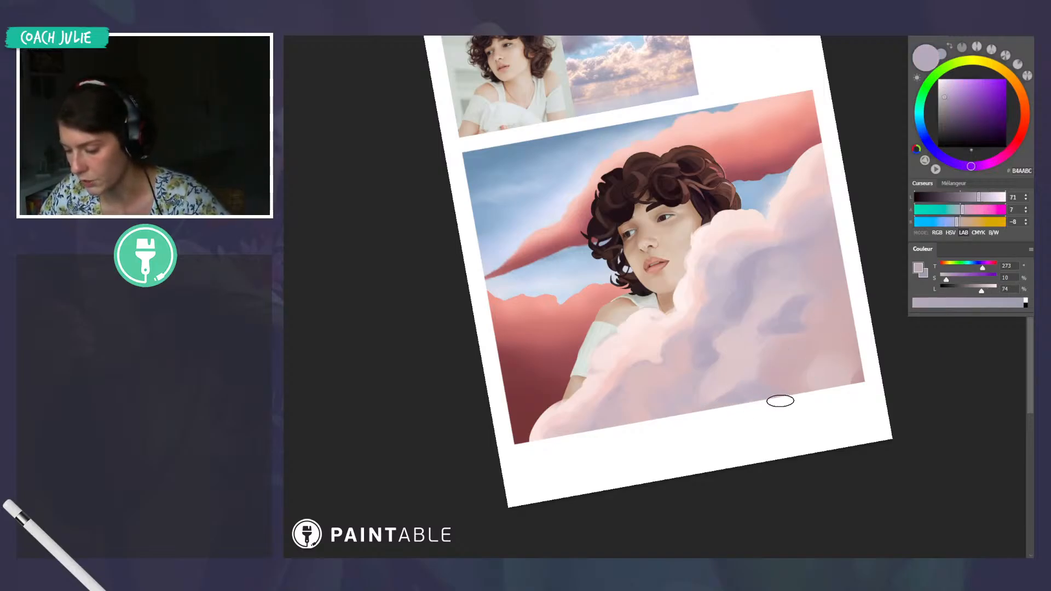
Blend the lavender patch in the cloud's right half into its surroundings with sampled dusty pink
{"action": "left_click", "coordinate": [728, 383], "text": "alt"}
{"action": "left_click", "coordinate": [789, 327], "text": "alt"}
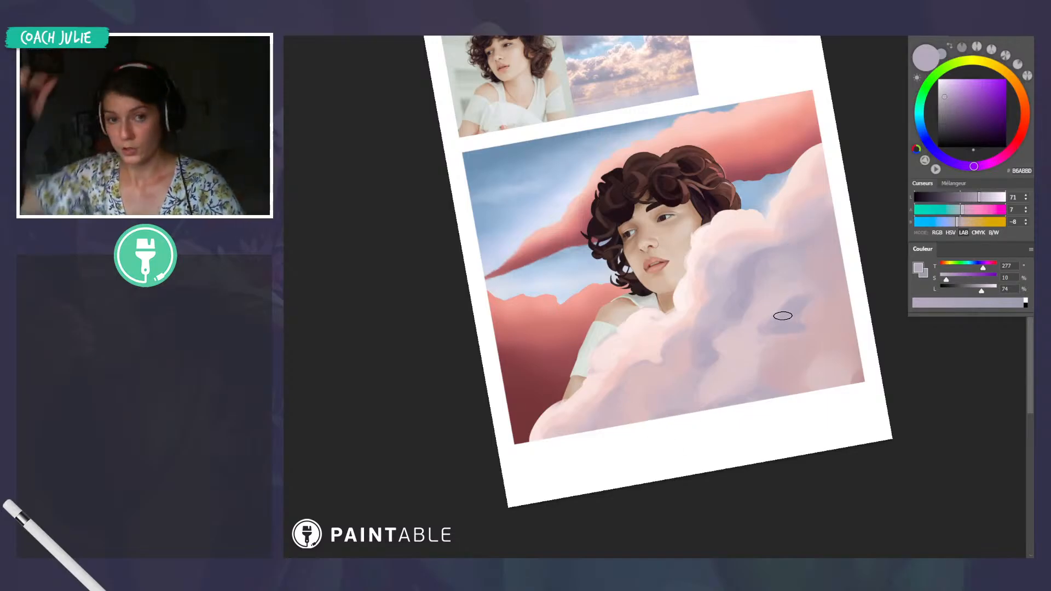
{"action": "left_click", "coordinate": [785, 353], "text": "alt"}
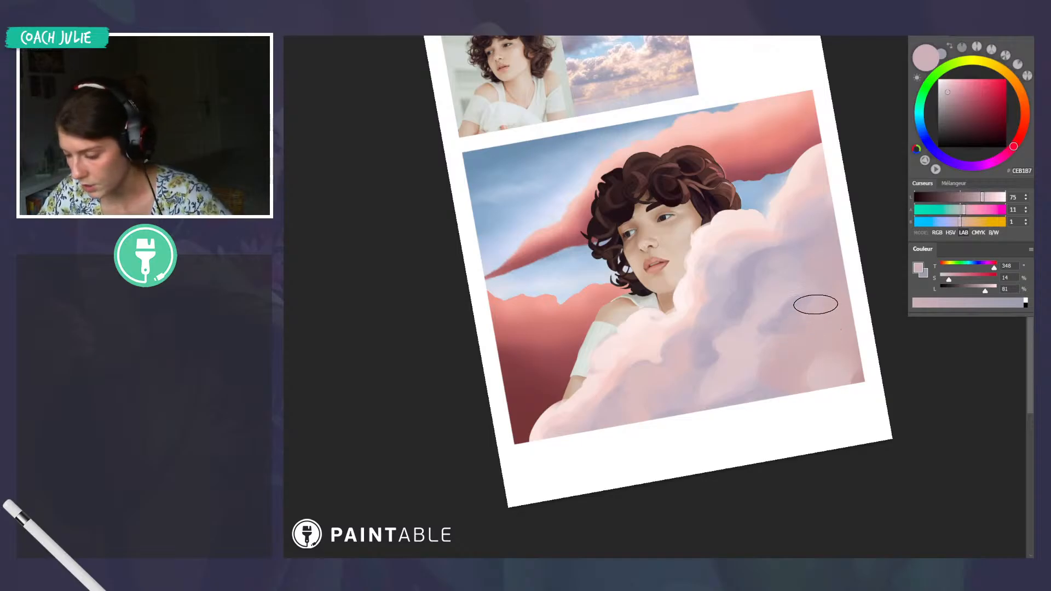
{"action": "left_click", "coordinate": [800, 374], "text": "alt"}
{"action": "left_click", "coordinate": [764, 323], "text": "alt"}
Soften the shadow below the cloud's upper-right puff with sampled pale lavender-pink
{"action": "key", "text": "["}
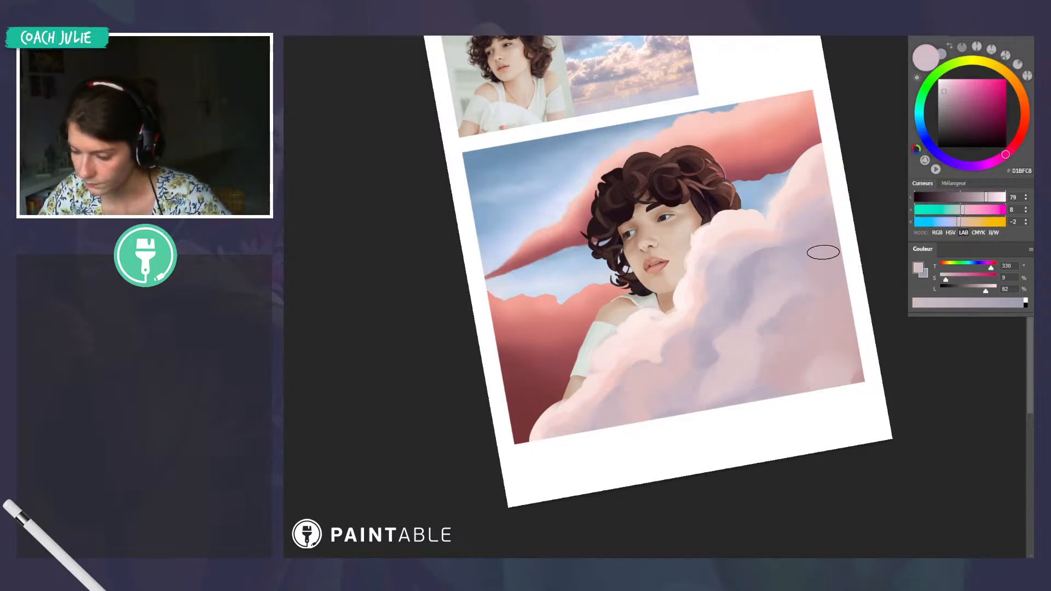
{"action": "left_click_drag", "start_coordinate": [803, 252], "coordinate": [830, 208]}
{"action": "left_click", "coordinate": [770, 249], "text": "alt"}
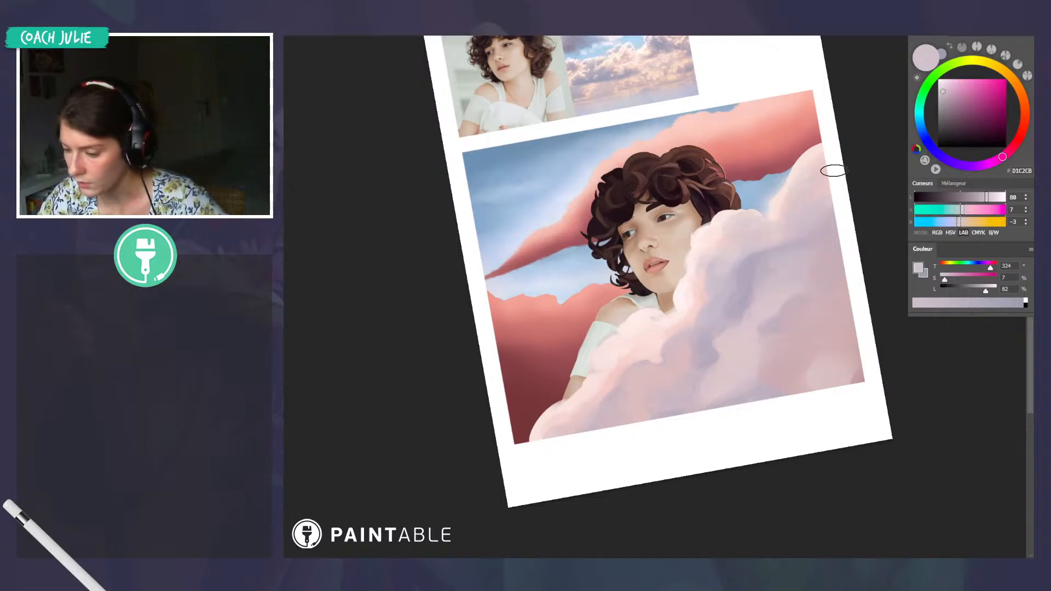
{"action": "left_click", "coordinate": [793, 206], "text": "alt"}
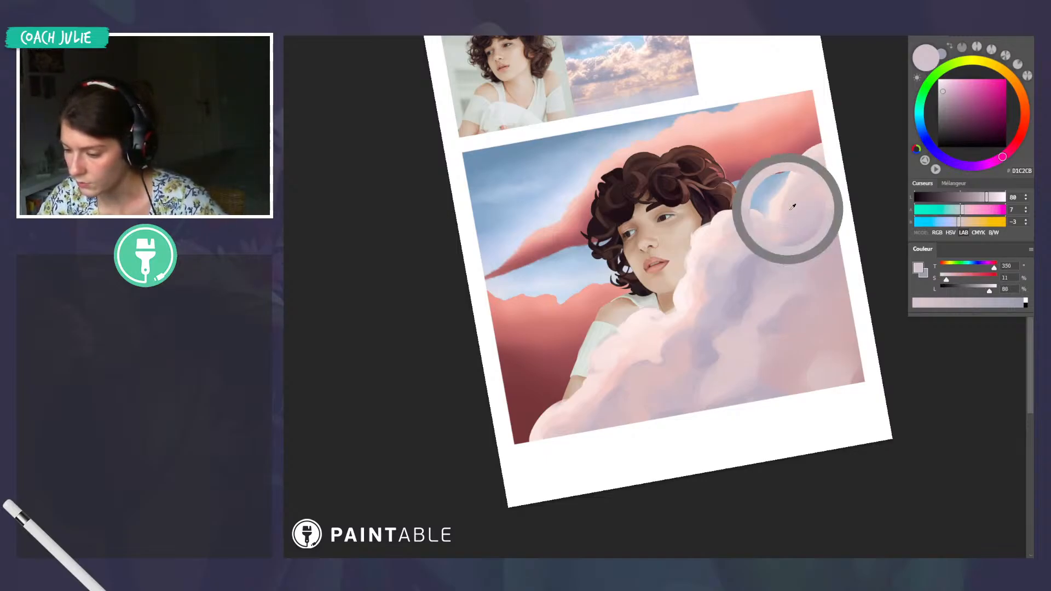
Highlight the rim of the cloud's upper-right puff with near-white pink FFF4F1, blending it inward with sampled pale pink
{"action": "left_click", "coordinate": [721, 217], "text": "alt"}
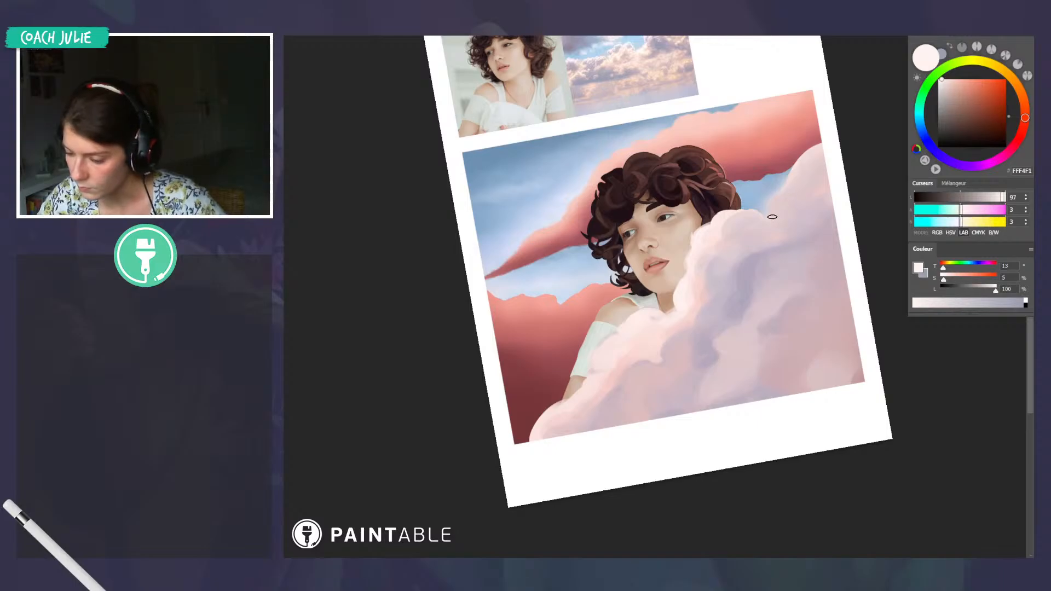
{"action": "left_click_drag", "start_coordinate": [792, 187], "coordinate": [820, 146]}
{"action": "left_click", "coordinate": [794, 171], "text": "alt"}
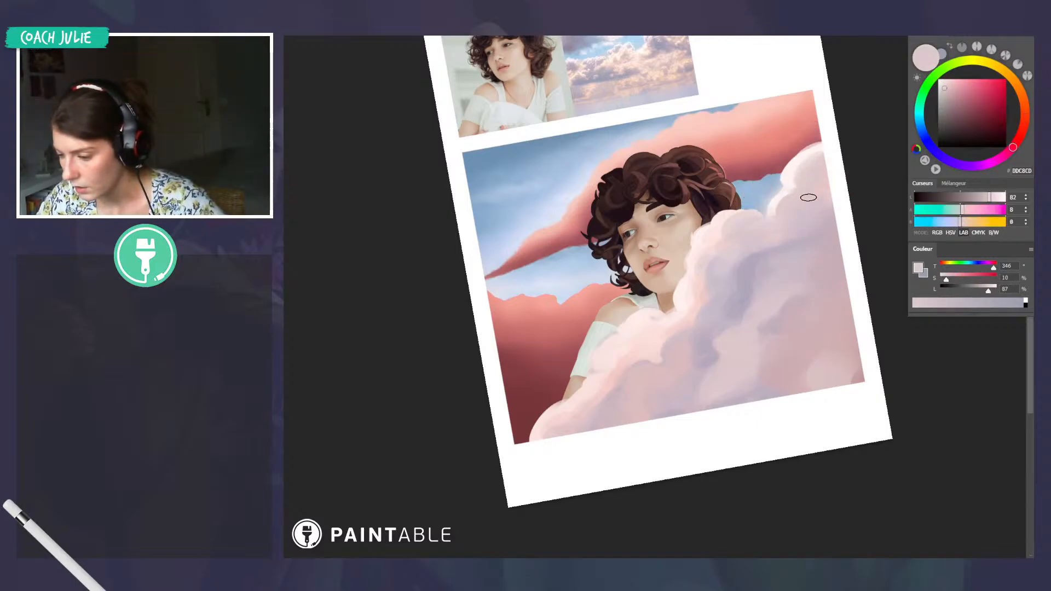
{"action": "left_click", "coordinate": [795, 173], "text": "alt"}
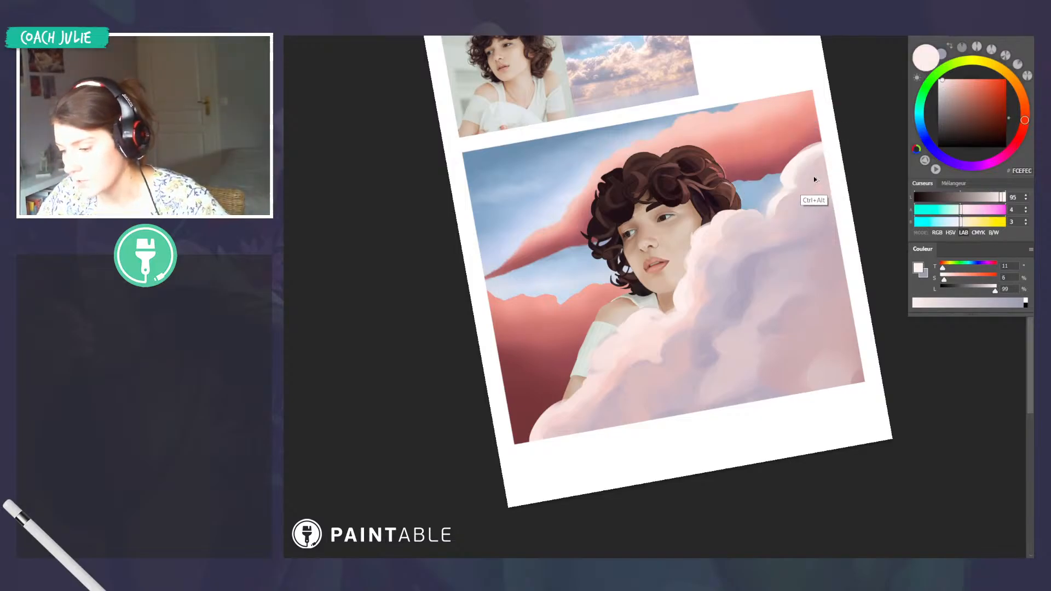
{"action": "left_click", "coordinate": [810, 170], "text": "alt"}
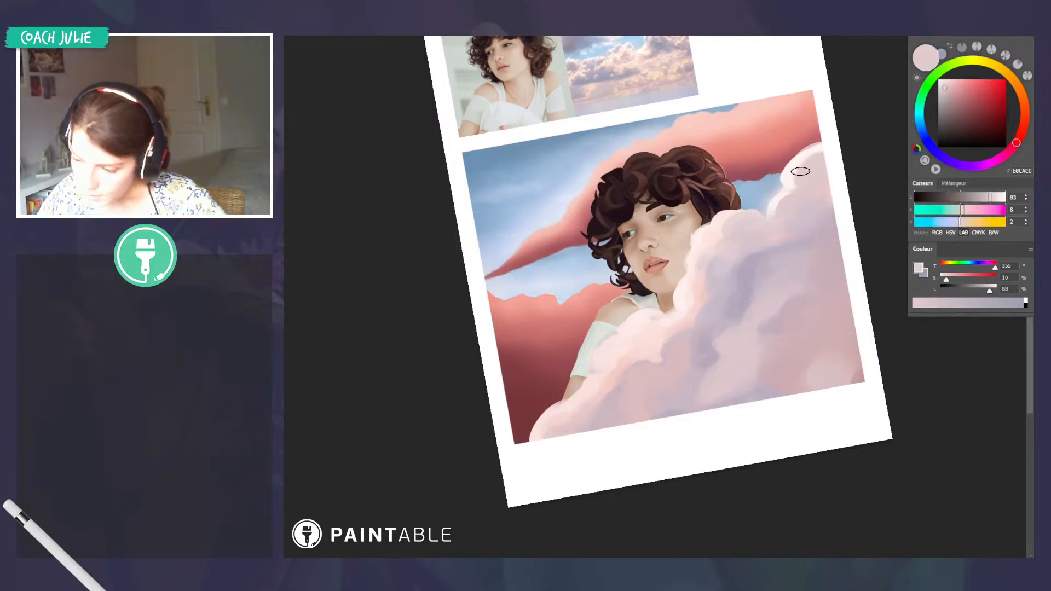
{"action": "left_click", "coordinate": [796, 169], "text": "alt"}
Shade the inside of the upper-right puff with a sampled lavender shifted towards blue
{"action": "left_click", "coordinate": [741, 291], "text": "alt"}
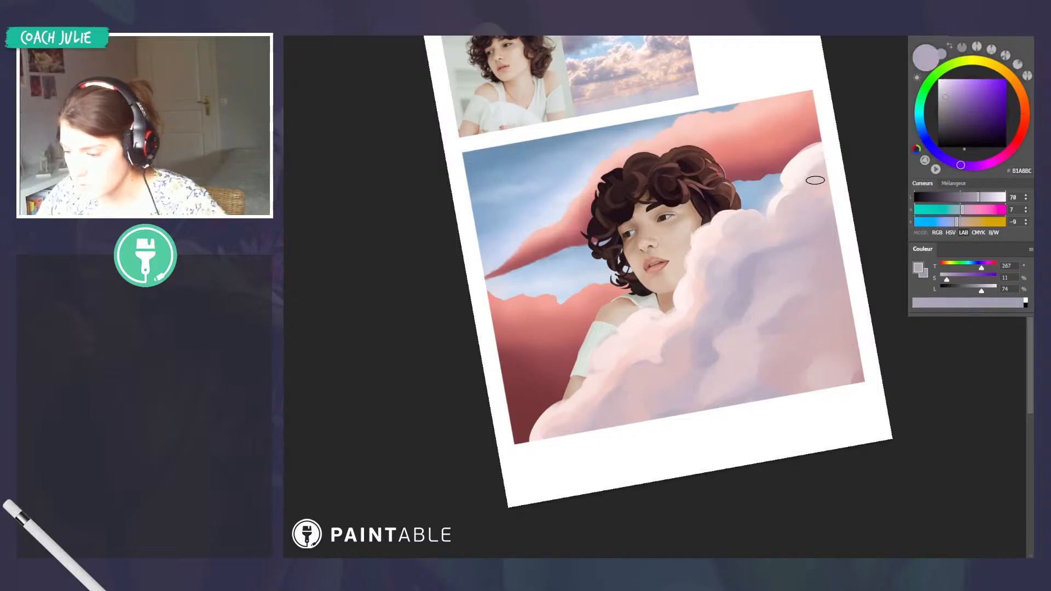
{"action": "left_click", "coordinate": [927, 142]}
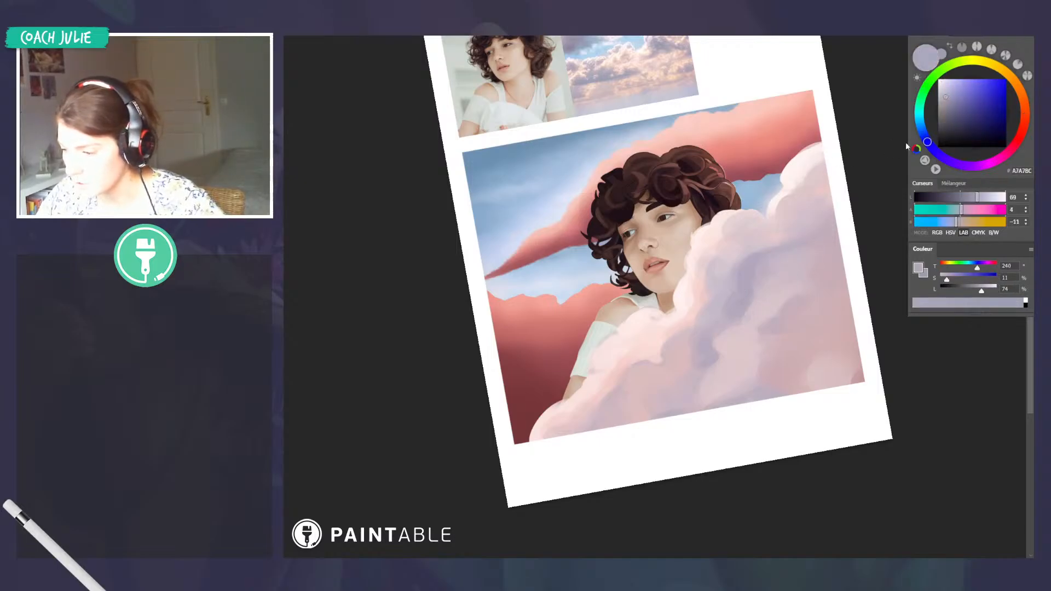
{"action": "left_click", "coordinate": [950, 94]}
{"action": "mouse_move", "coordinate": [815, 179]}
{"action": "left_mouse_down"}
{"action": "mouse_move", "coordinate": [809, 187]}
{"action": "mouse_move", "coordinate": [826, 176]}
{"action": "left_mouse_up"}
{"action": "left_click", "coordinate": [825, 174], "text": "alt"}
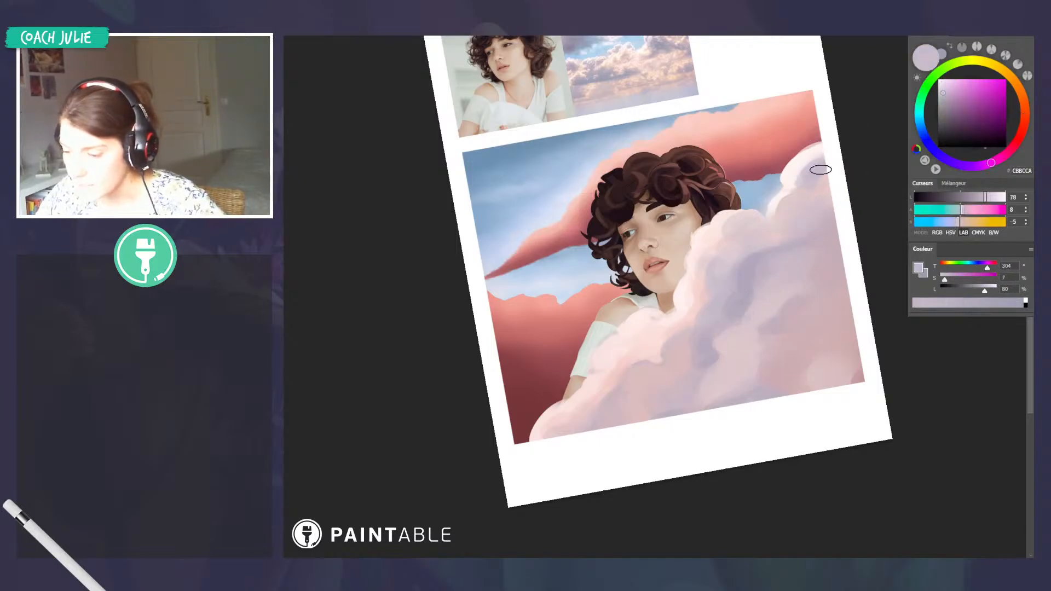
Refine the upper-right puff's edge with near-white FFF4F1 highlights and warm pink tones
{"action": "left_click", "coordinate": [789, 179], "text": "alt"}
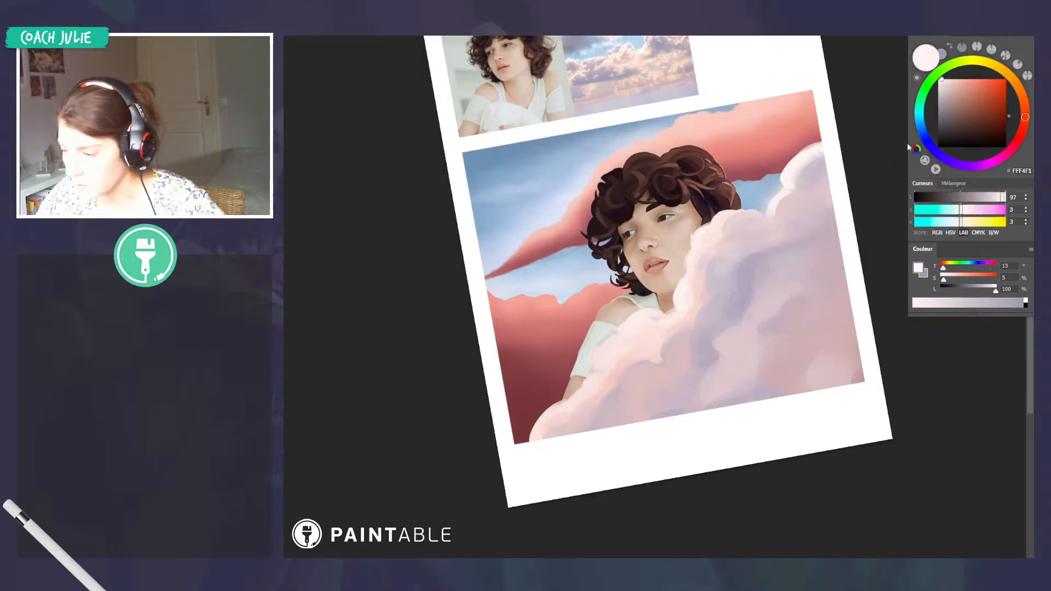
{"action": "left_click", "coordinate": [794, 162], "text": "alt"}
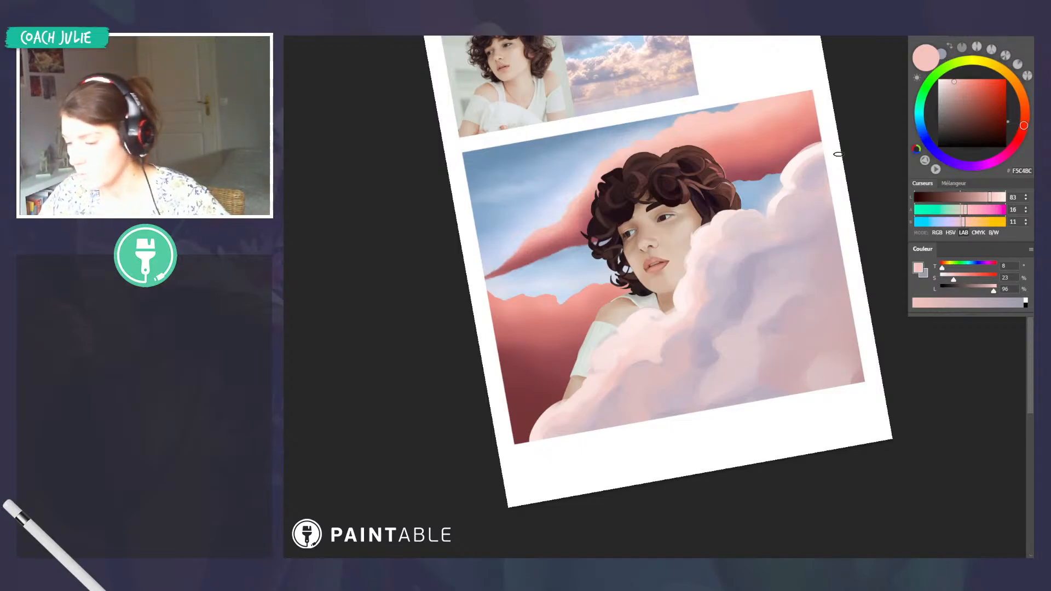
{"action": "left_click", "coordinate": [801, 175], "text": "alt"}
{"action": "left_click", "coordinate": [785, 190], "text": "alt"}
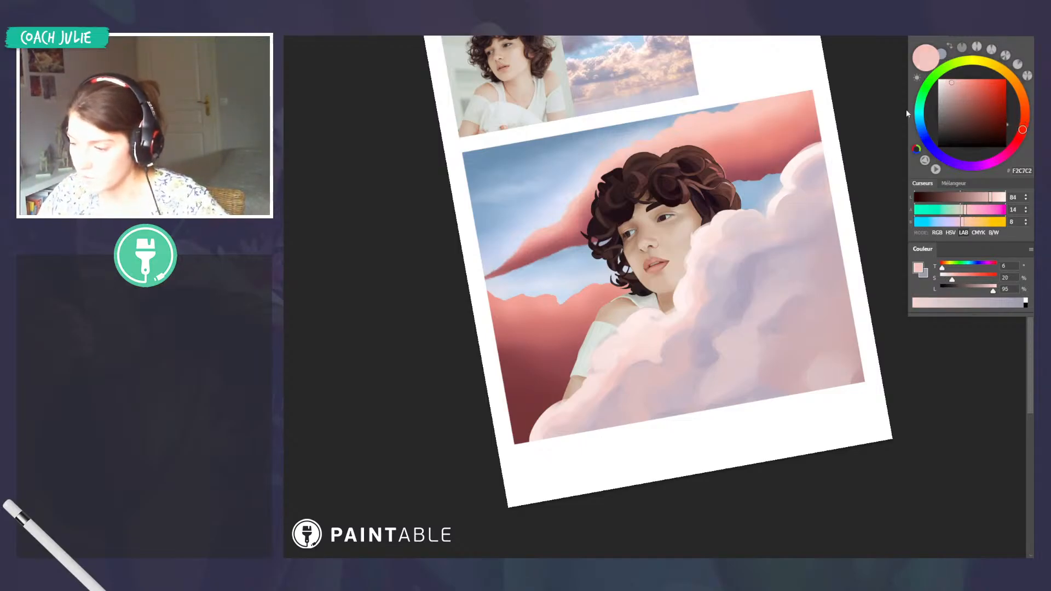
Blend the highlights into the body of the cloud's upper-right puff using sampled pale pinks
{"action": "left_click", "coordinate": [799, 175], "text": "alt"}
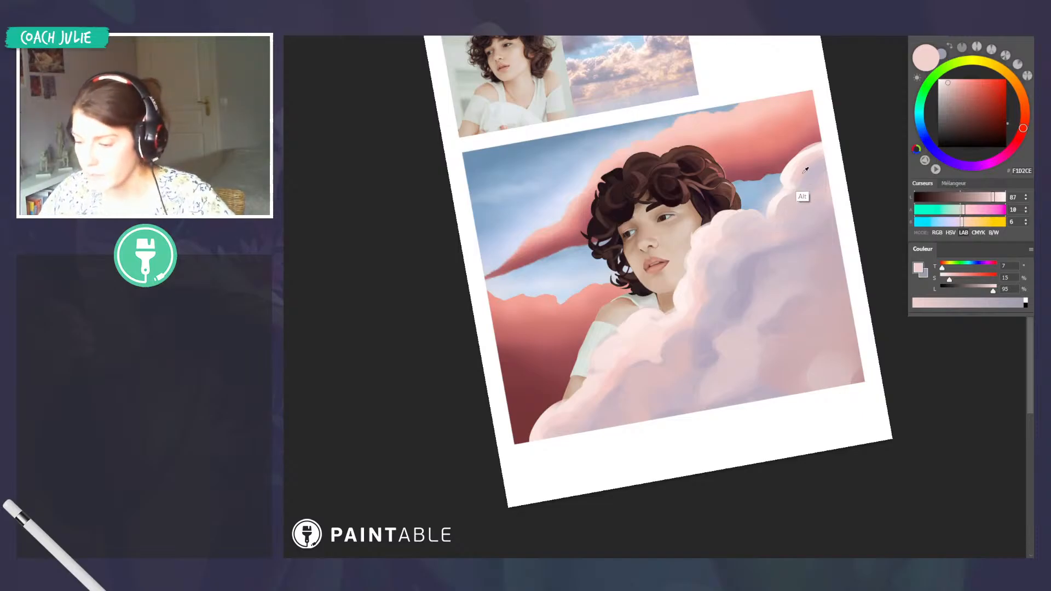
{"action": "left_click", "coordinate": [805, 171], "text": "alt"}
{"action": "left_click", "coordinate": [797, 176], "text": "alt"}
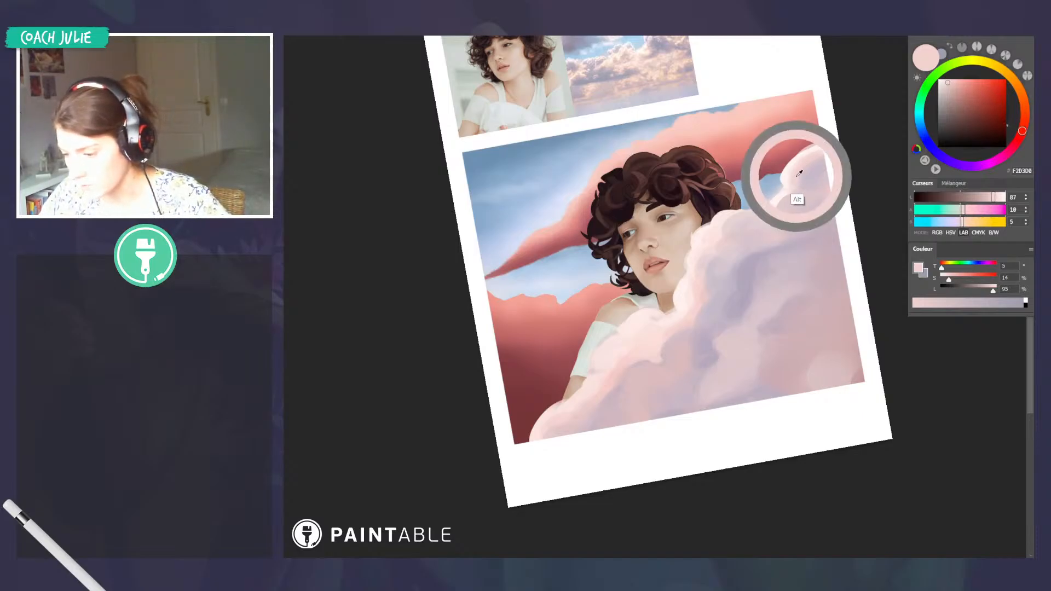
{"action": "left_click", "coordinate": [809, 180], "text": "alt"}
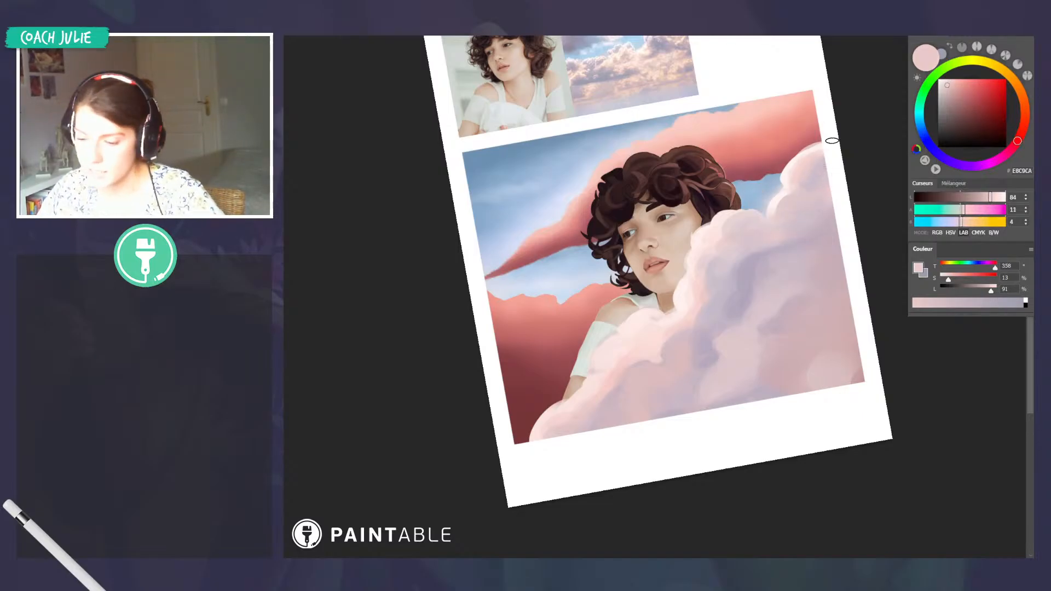
Shade the woman's face around the eyes, nose and lips with sampled skin tones deepened to warm browns 6E3A1C and 4D2D1B
{"action": "left_click", "coordinate": [645, 235], "text": "alt"}
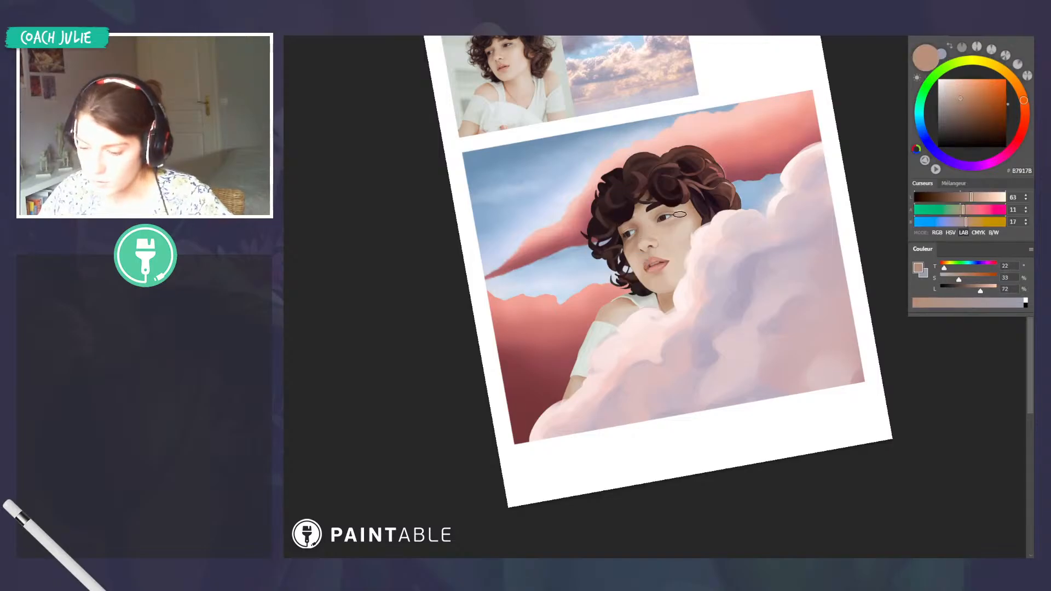
{"action": "left_click", "coordinate": [662, 252], "text": "alt"}
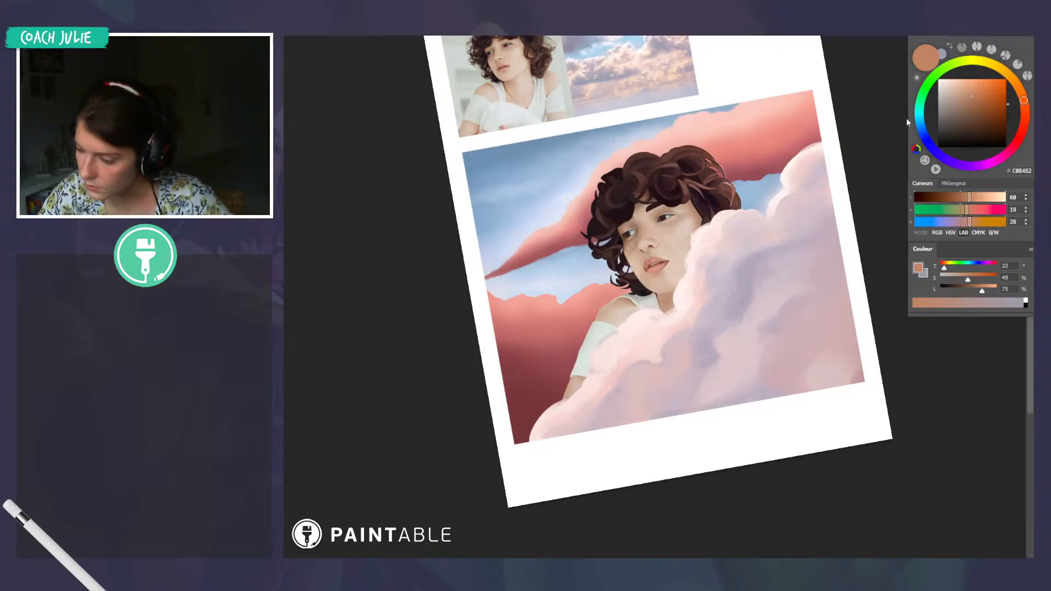
{"action": "left_click", "coordinate": [620, 229], "text": "alt"}
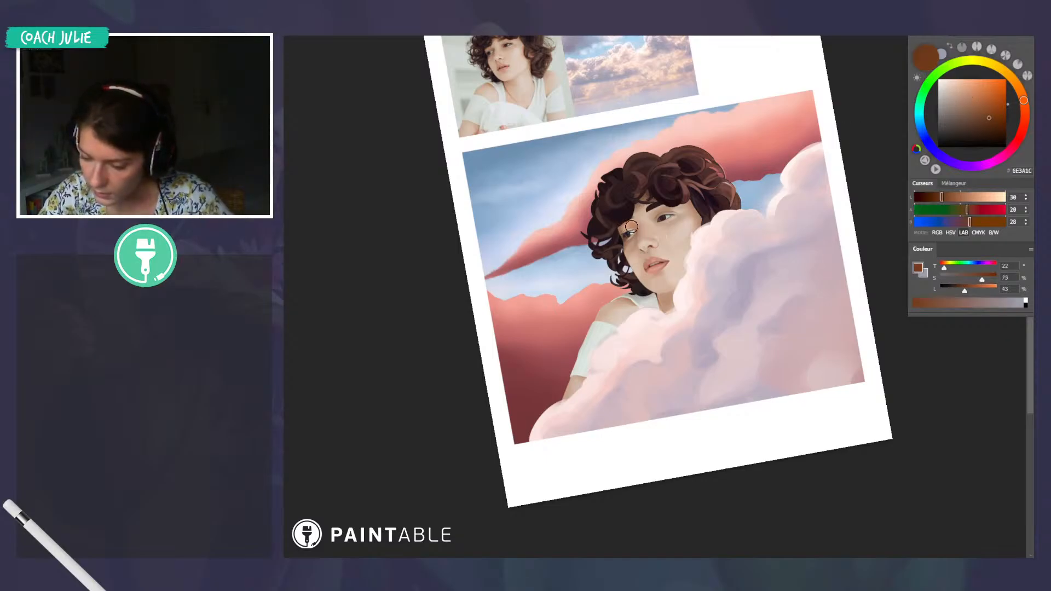
{"action": "key", "text": "ctrl"}
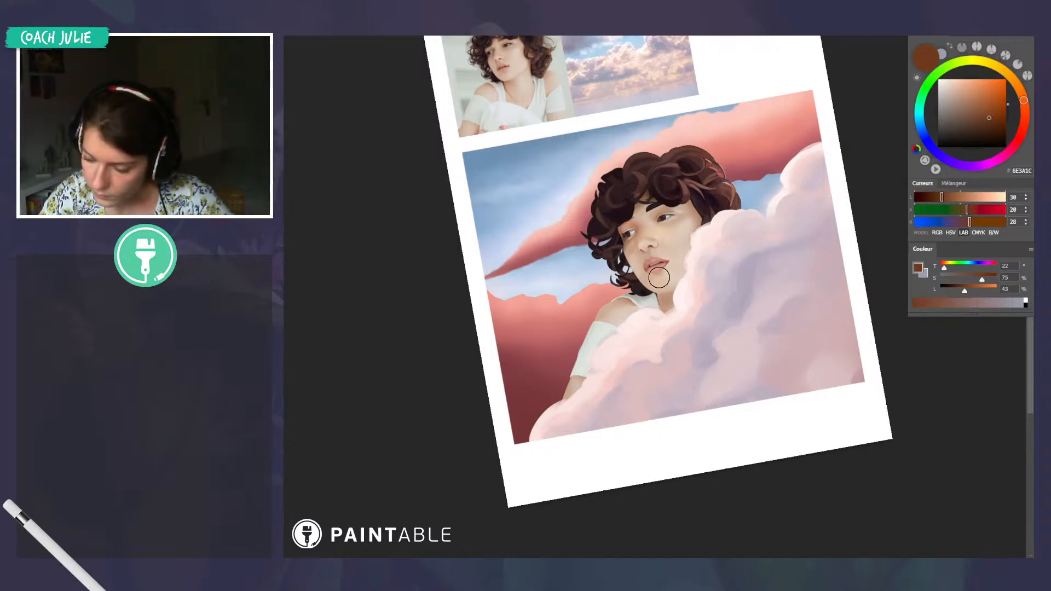
{"action": "scroll", "coordinate": [659, 259], "scroll_direction": "up", "scroll_amount": 4}
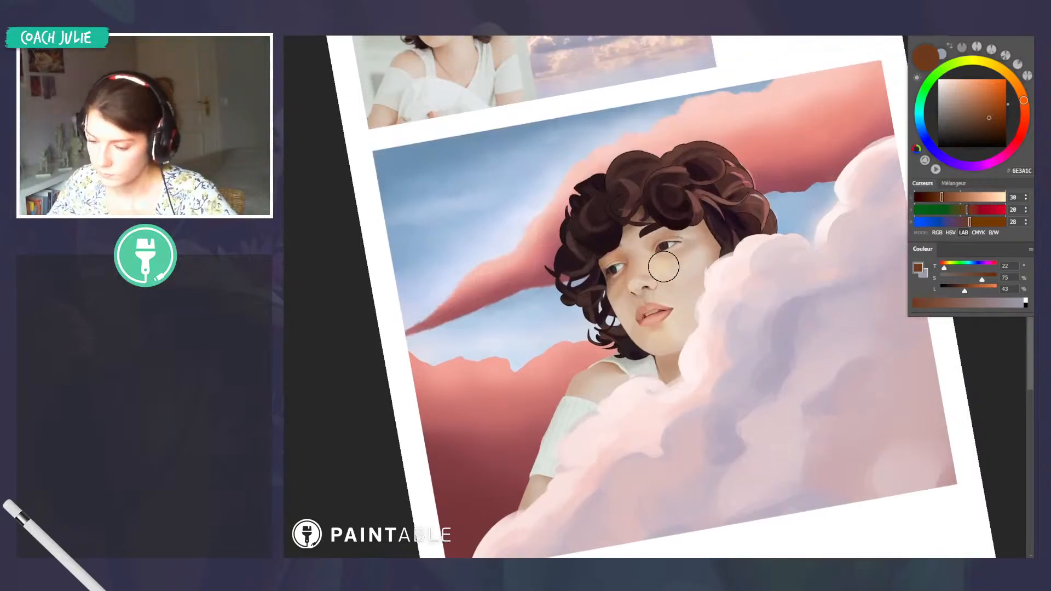
{"action": "left_click", "coordinate": [664, 268], "text": "alt"}
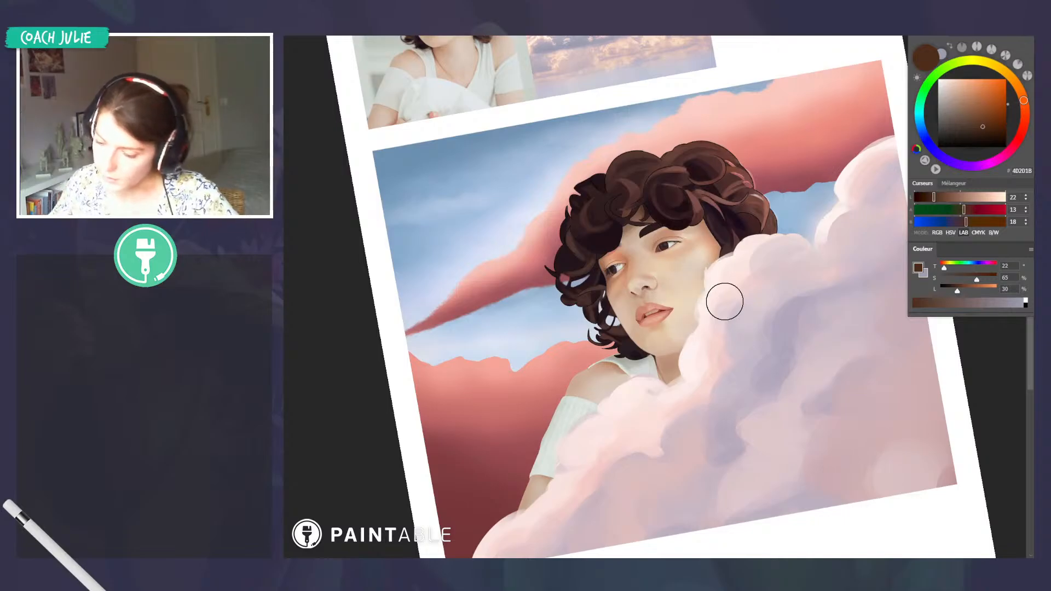
Toggle the visibility of the face shading to compare the portrait with and without it
{"action": "key", "text": "ctrl+comma"}
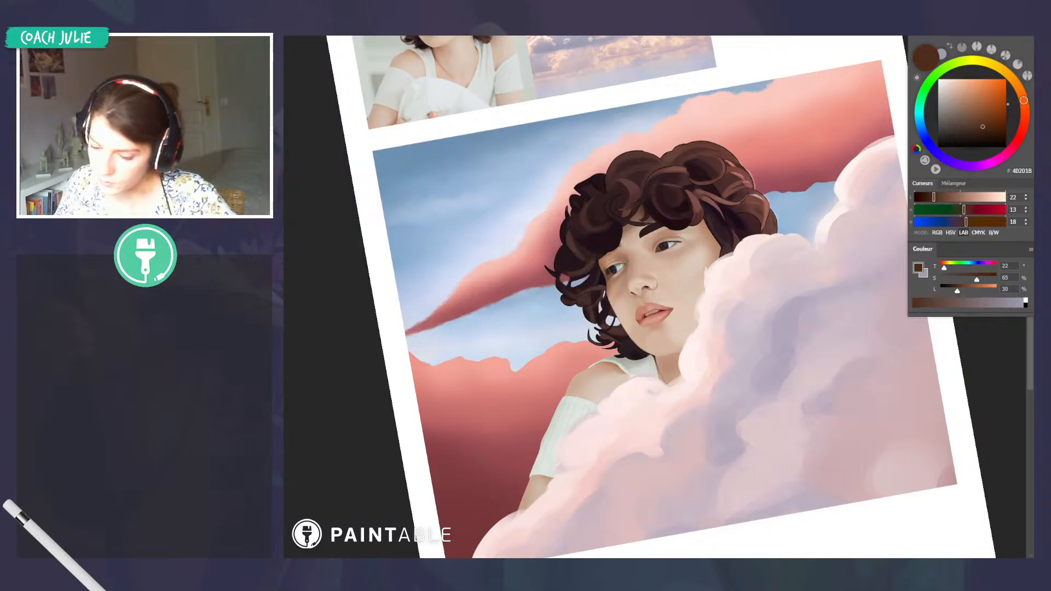
{"action": "key", "text": "ctrl+comma"}
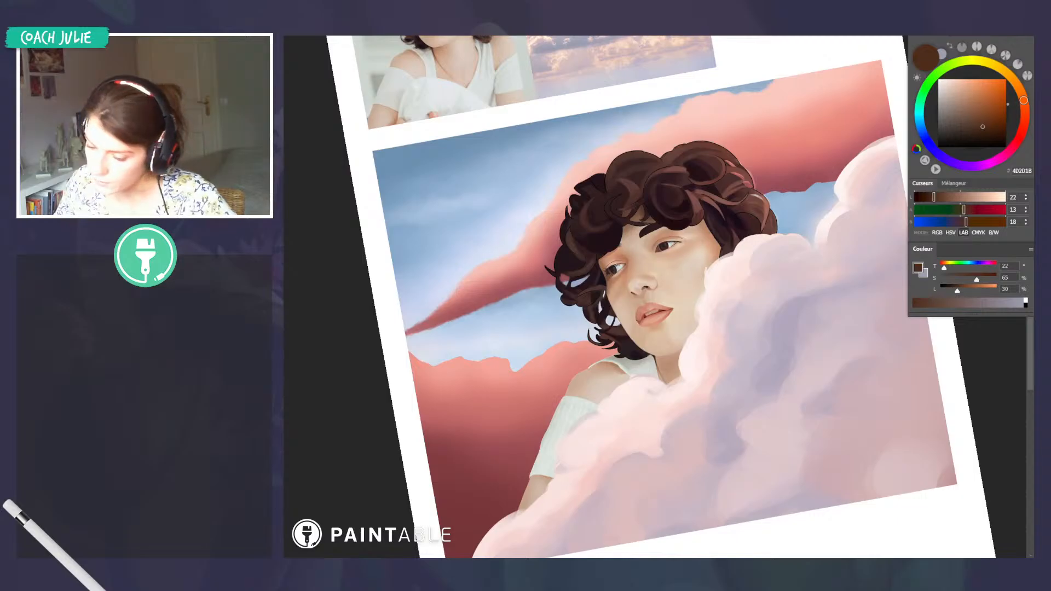
{"action": "key", "text": "ctrl+comma"}
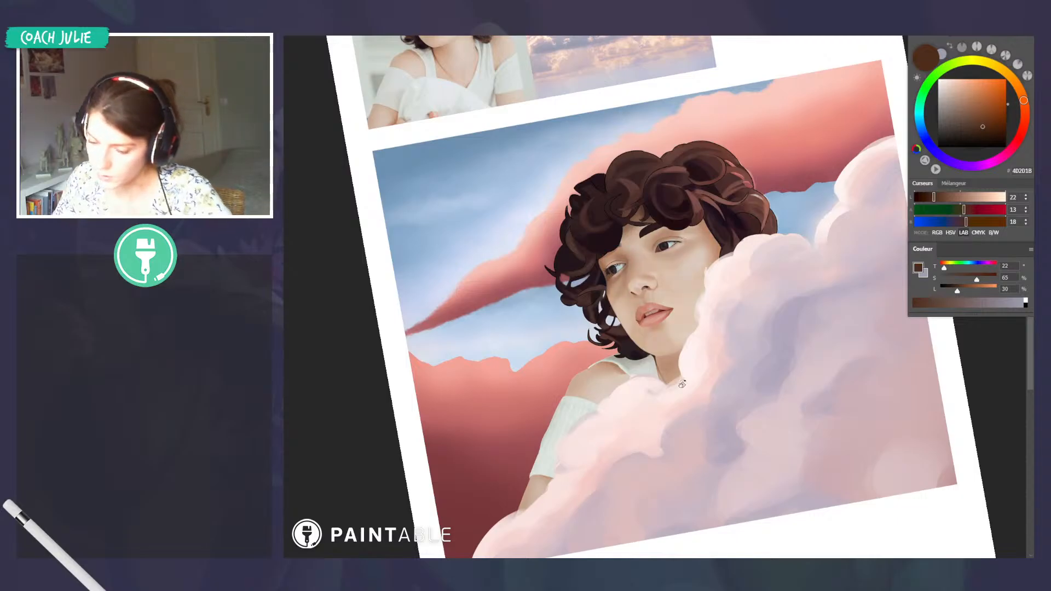
{"action": "key", "text": "Escape"}
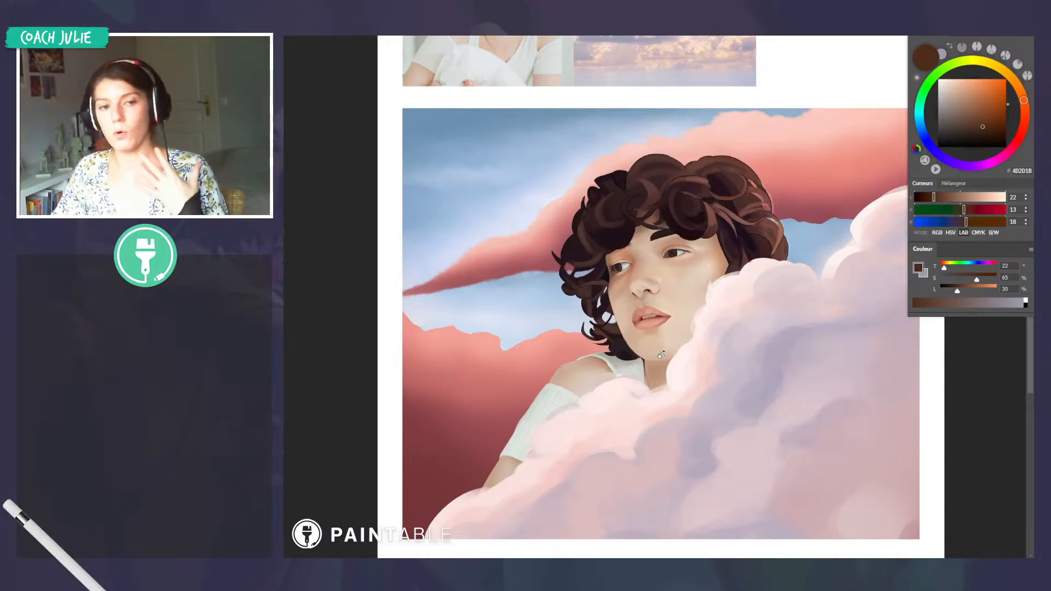
Deepen the shading on the woman's face with a darker reddish brown, 381106
{"action": "left_click", "coordinate": [928, 197]}
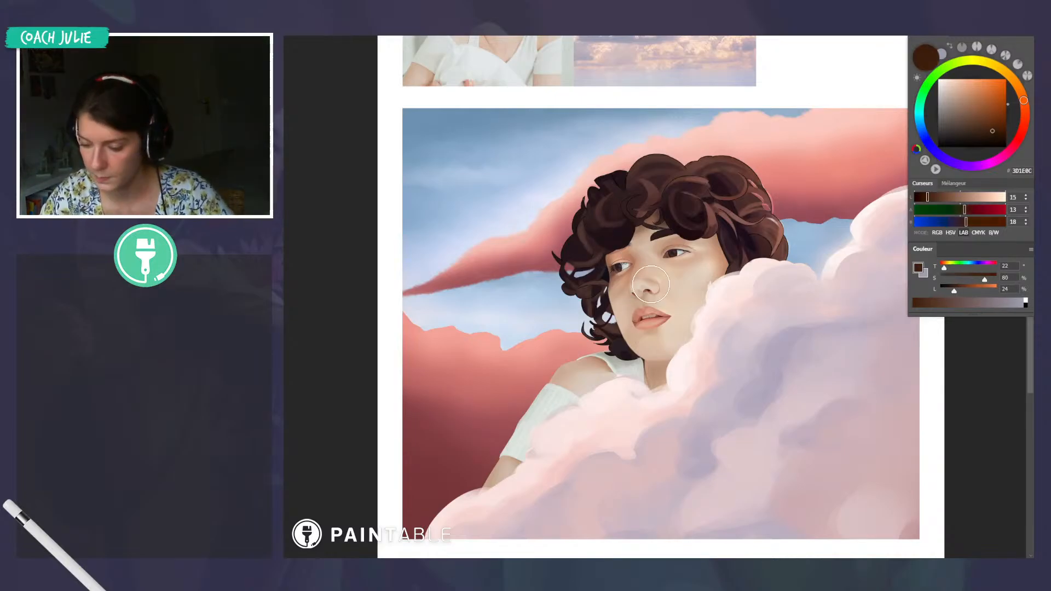
{"action": "left_click", "coordinate": [999, 132]}
{"action": "left_click", "coordinate": [1026, 117]}
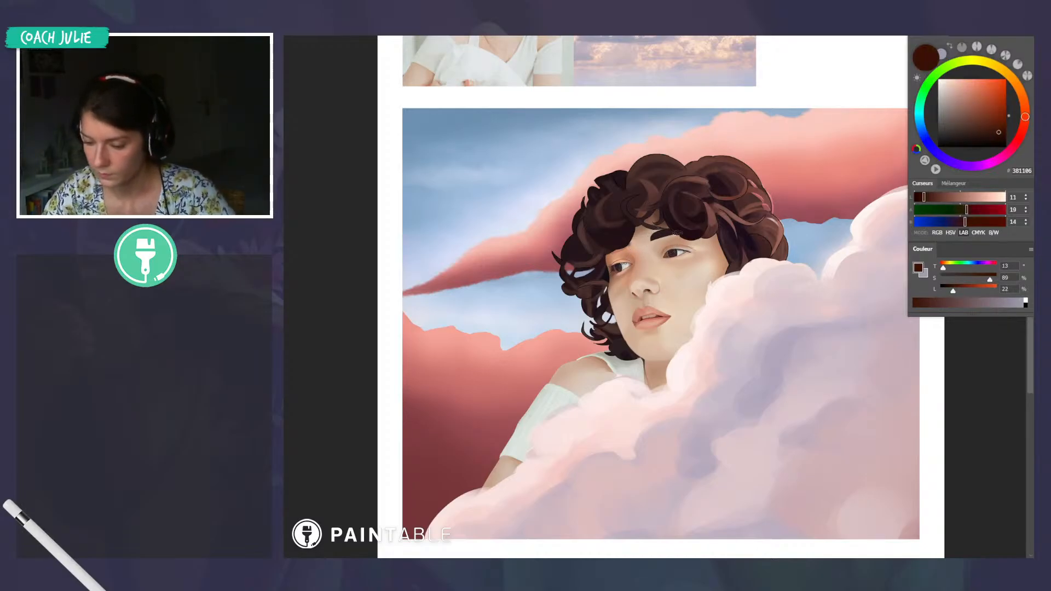
Blend the middle and lower body of the foreground cloud with sampled lavender C4B3C6 and pale pink E0C8CE
{"action": "scroll", "coordinate": [724, 240], "scroll_direction": "down", "scroll_amount": 5}
{"action": "left_click_drag", "start_coordinate": [781, 333], "coordinate": [744, 300]}
{"action": "scroll", "coordinate": [711, 306], "scroll_direction": "up", "scroll_amount": 3}
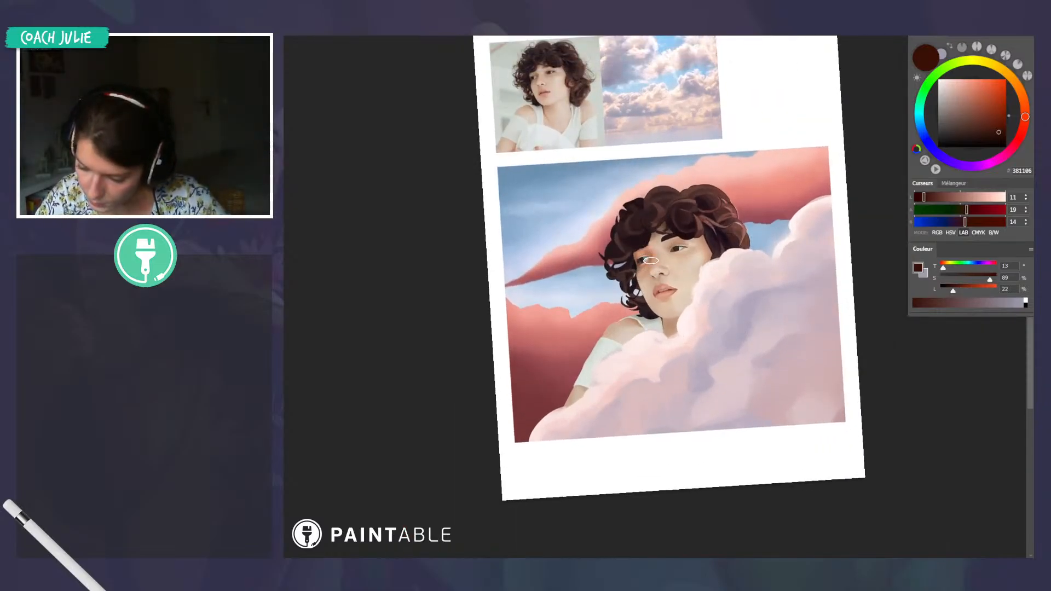
{"action": "scroll", "coordinate": [1000, 322], "scroll_direction": "up", "scroll_amount": 1}
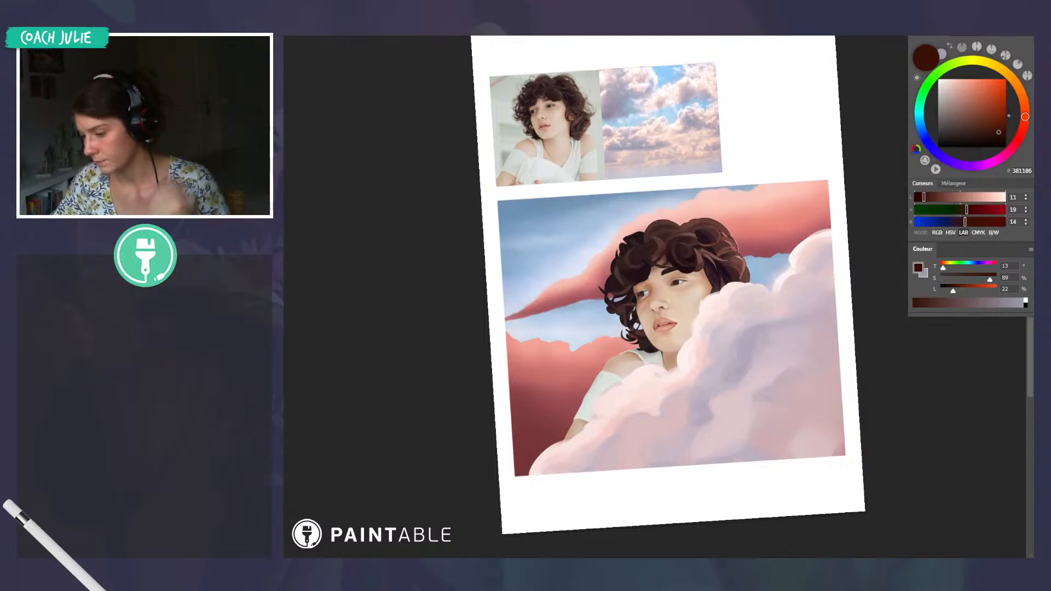
{"action": "left_click_drag", "start_coordinate": [796, 355], "coordinate": [792, 365]}
{"action": "scroll", "coordinate": [792, 366], "scroll_direction": "down", "scroll_amount": 1}
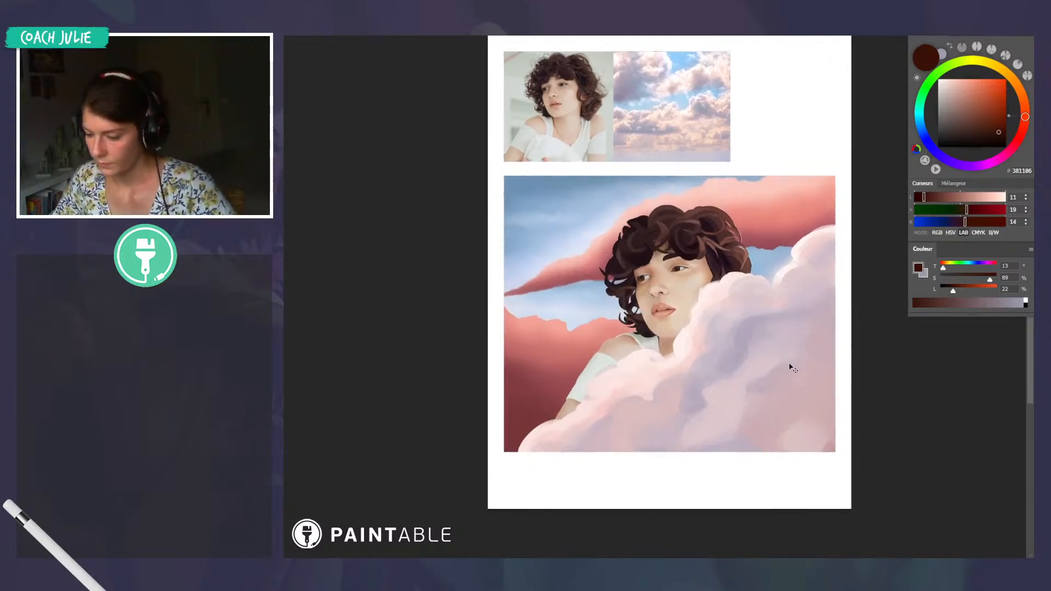
{"action": "scroll", "coordinate": [791, 367], "scroll_direction": "right", "scroll_amount": 1}
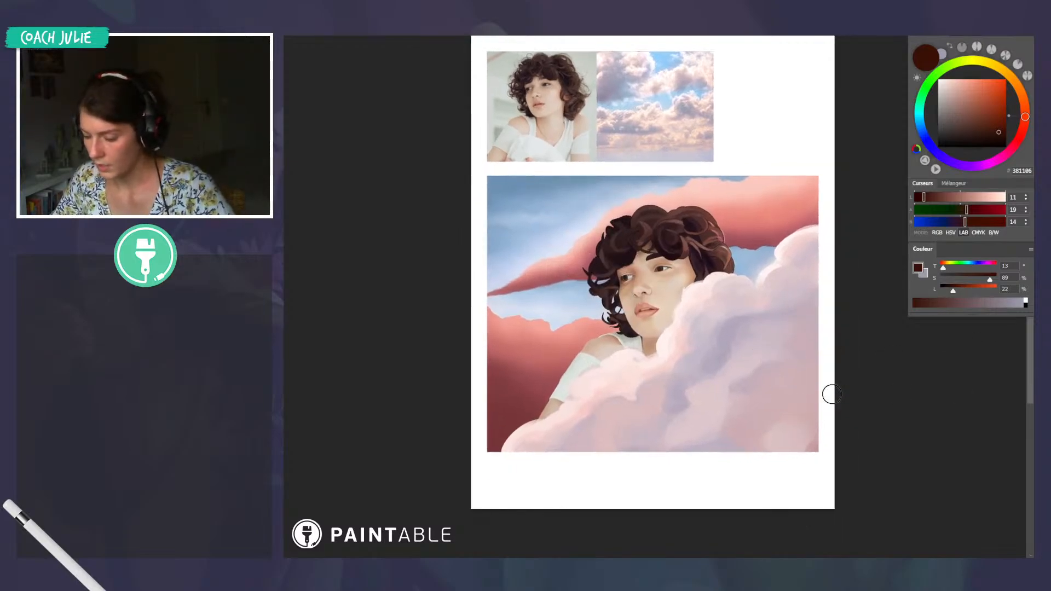
{"action": "left_click_drag", "start_coordinate": [832, 394], "coordinate": [859, 376]}
{"action": "left_click", "coordinate": [729, 372], "text": "alt"}
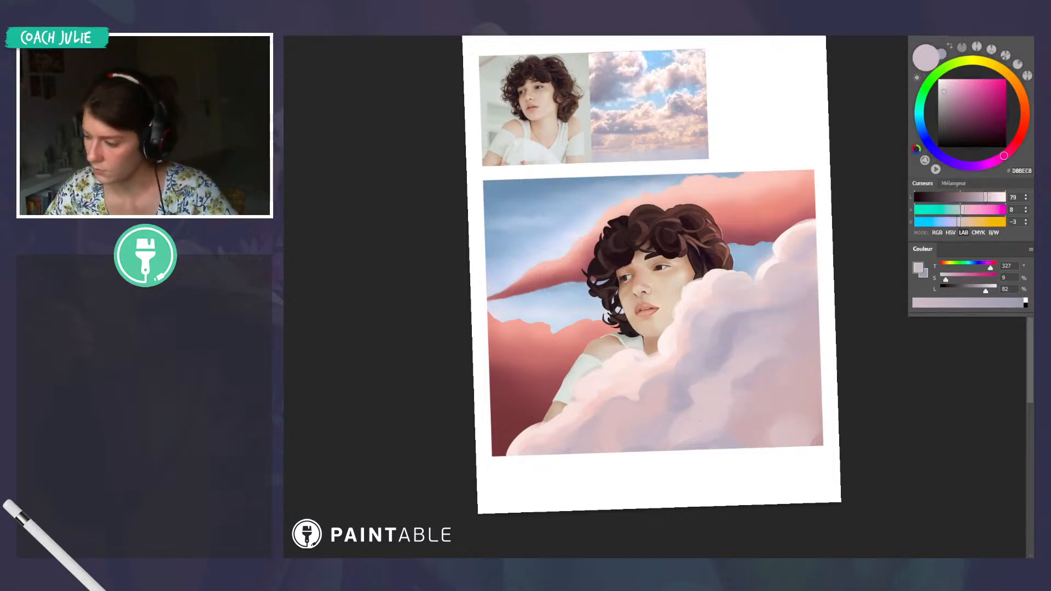
{"action": "left_click", "coordinate": [700, 420], "text": "alt"}
{"action": "mouse_move", "coordinate": [756, 425]}
{"action": "left_mouse_down"}
{"action": "mouse_move", "coordinate": [760, 439]}
{"action": "mouse_move", "coordinate": [793, 385]}
{"action": "left_mouse_up"}
{"action": "left_click", "coordinate": [783, 328], "text": "alt"}
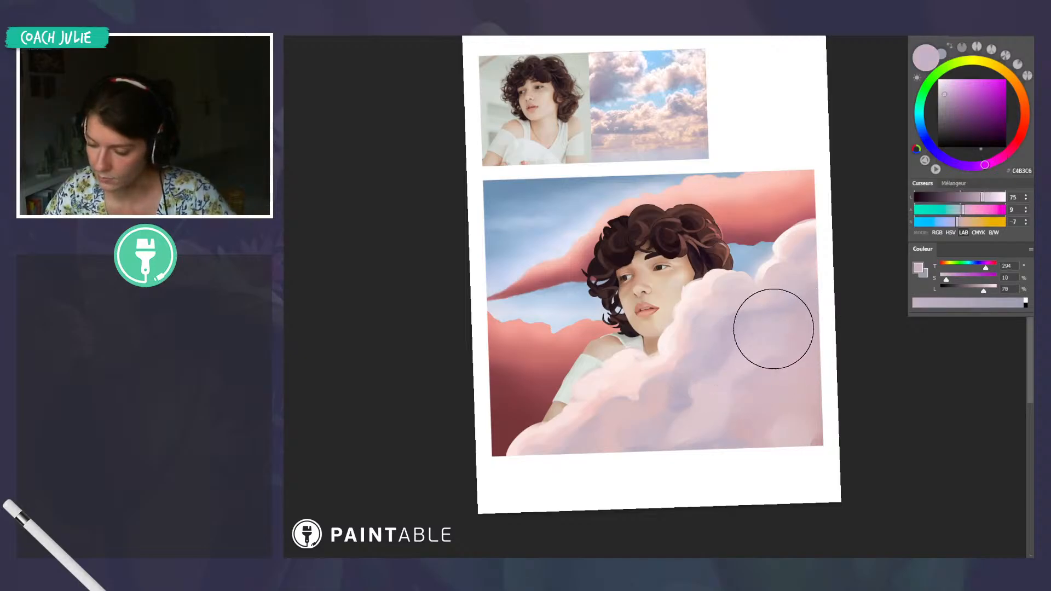
{"action": "left_click", "coordinate": [711, 404], "text": "alt"}
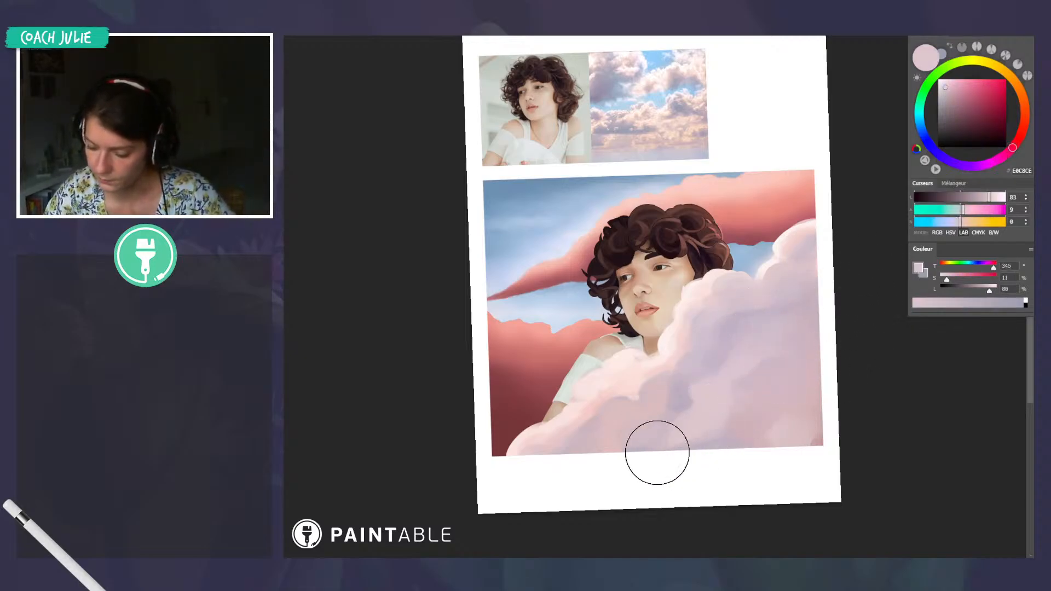
Lasso the cloud mass along a scalloped inner edge, paint along it with a large brush in sampled pale pink F8E2E0, and deselect
{"action": "left_click", "coordinate": [607, 365], "text": "alt"}
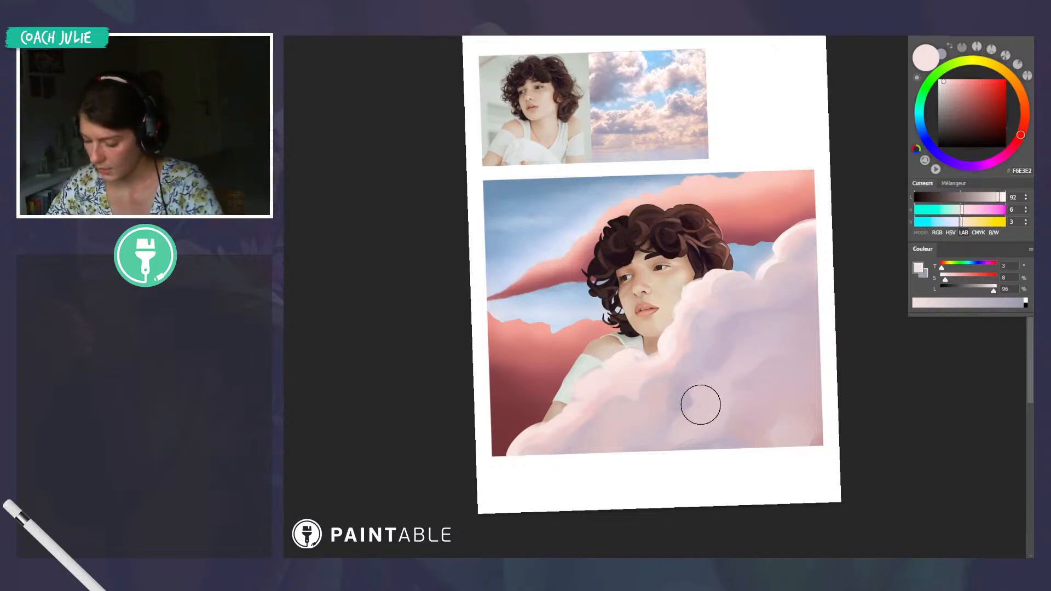
{"action": "mouse_move", "coordinate": [662, 450]}
{"action": "left_mouse_down"}
{"action": "mouse_move", "coordinate": [696, 404]}
{"action": "mouse_move", "coordinate": [695, 385]}
{"action": "mouse_move", "coordinate": [721, 374]}
{"action": "mouse_move", "coordinate": [766, 321]}
{"action": "mouse_move", "coordinate": [863, 332]}
{"action": "mouse_move", "coordinate": [833, 259]}
{"action": "mouse_move", "coordinate": [665, 278]}
{"action": "mouse_move", "coordinate": [645, 514]}
{"action": "left_mouse_up"}
{"action": "left_click", "coordinate": [630, 356], "text": "alt"}
{"action": "key", "text": "bracketright"}
{"action": "key", "text": "bracketright"}
{"action": "left_click_drag", "start_coordinate": [690, 452], "coordinate": [708, 422]}
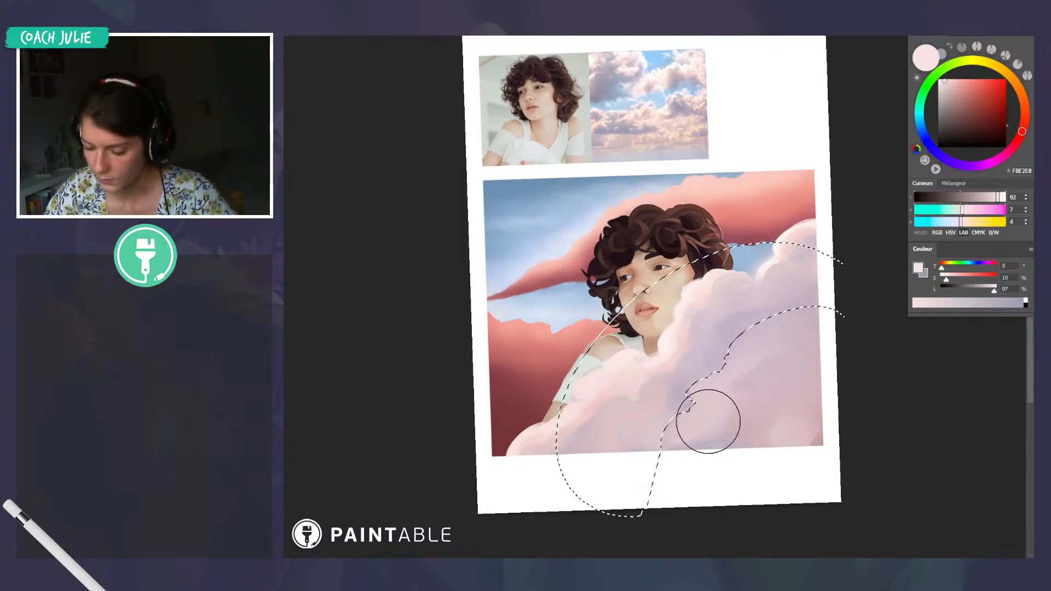
{"action": "key", "text": "ctrl+d"}
Shape a rounded puff edge in the cloud's lower middle with pale pink and soften the scalloped transitions
{"action": "mouse_move", "coordinate": [666, 469]}
{"action": "left_mouse_down"}
{"action": "mouse_move", "coordinate": [747, 344]}
{"action": "mouse_move", "coordinate": [780, 320]}
{"action": "left_mouse_up"}
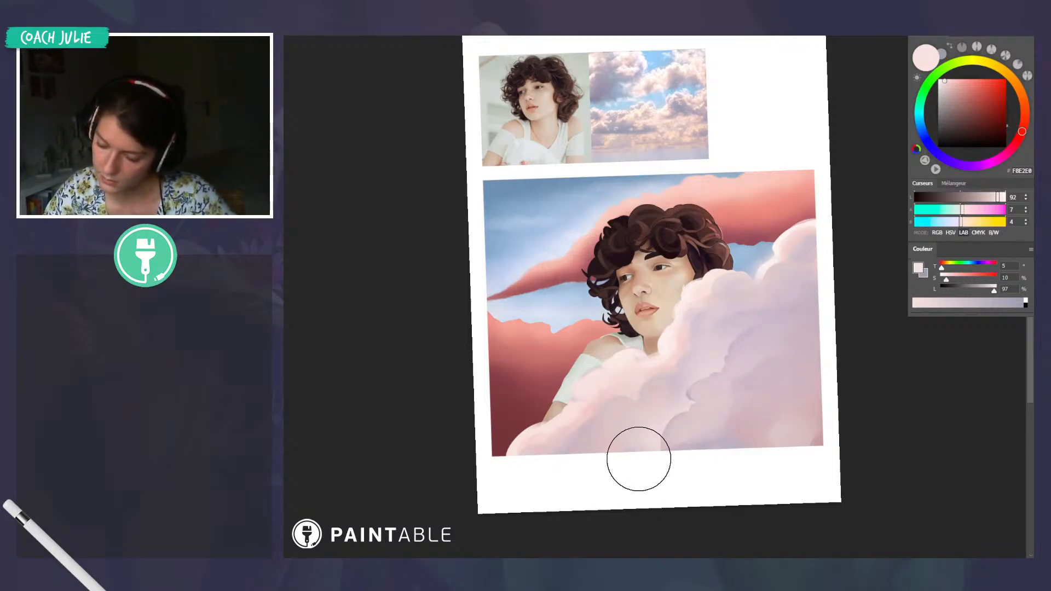
{"action": "left_click_drag", "start_coordinate": [758, 359], "coordinate": [845, 322]}
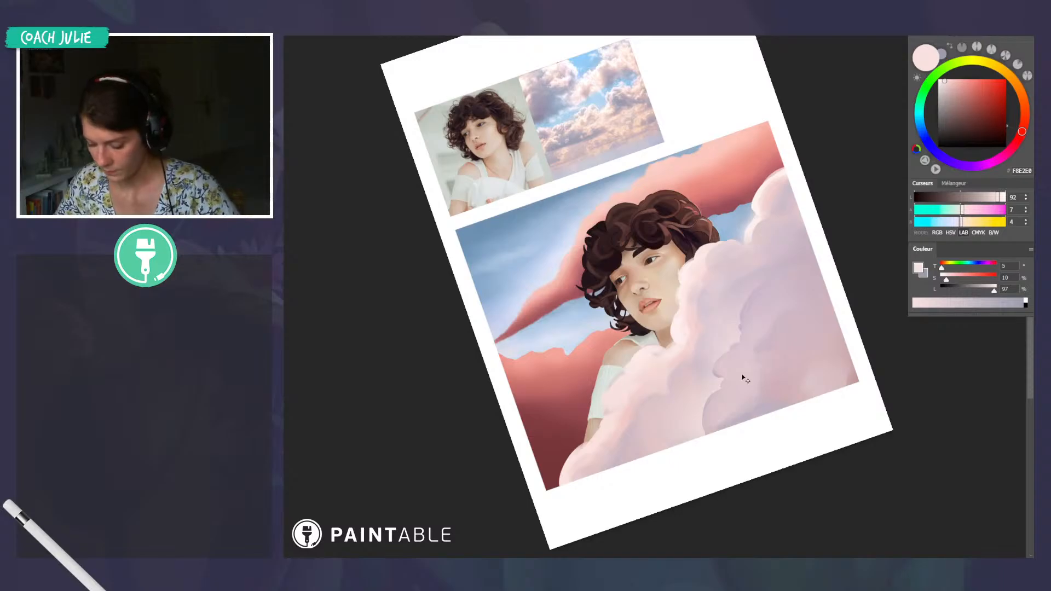
{"action": "key", "text": "ctrl"}
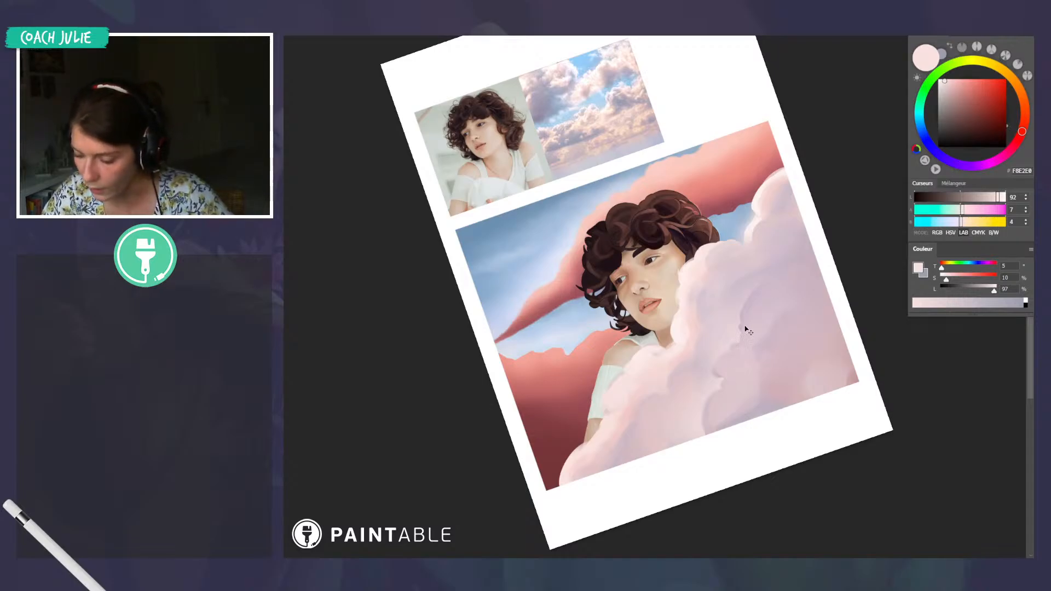
{"action": "mouse_move", "coordinate": [852, 322]}
{"action": "left_mouse_down"}
{"action": "mouse_move", "coordinate": [787, 448]}
{"action": "mouse_move", "coordinate": [731, 454]}
{"action": "mouse_move", "coordinate": [823, 265]}
{"action": "left_mouse_up"}
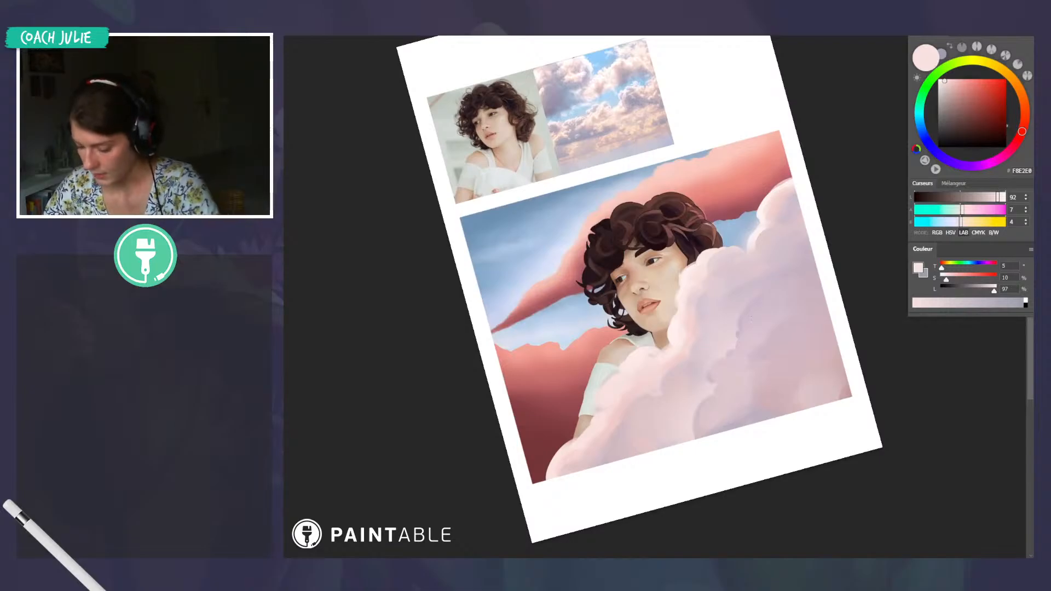
Lasso a scalloped edge through the cloud band below the woman's shoulder, lighten it with pale pink, and deselect
{"action": "mouse_move", "coordinate": [606, 459]}
{"action": "left_mouse_down"}
{"action": "mouse_move", "coordinate": [631, 429]}
{"action": "mouse_move", "coordinate": [660, 421]}
{"action": "mouse_move", "coordinate": [681, 374]}
{"action": "mouse_move", "coordinate": [731, 324]}
{"action": "mouse_move", "coordinate": [556, 426]}
{"action": "mouse_move", "coordinate": [594, 514]}
{"action": "left_mouse_up"}
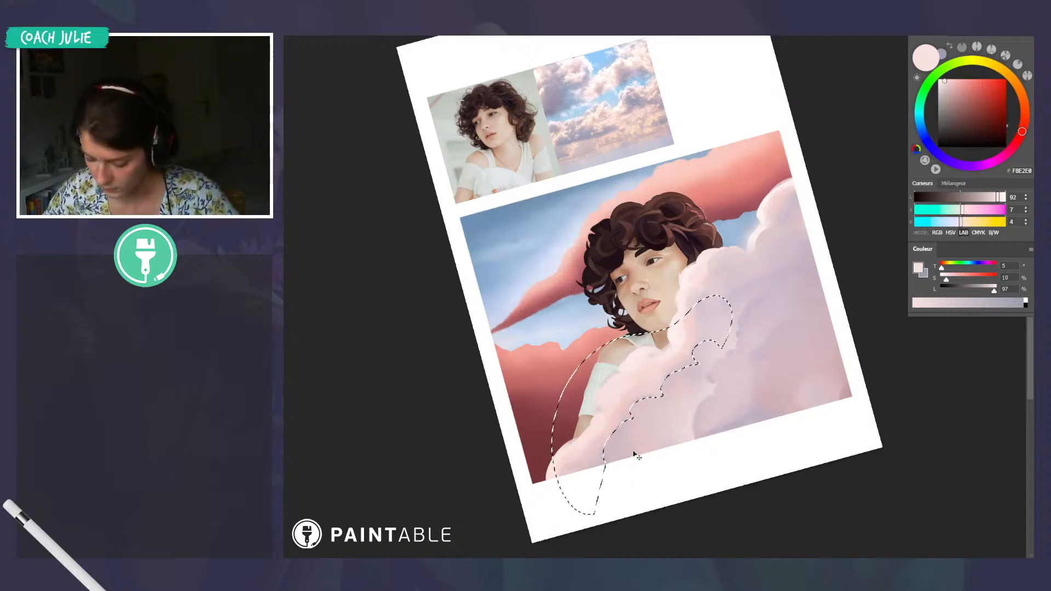
{"action": "key", "text": "ctrl+d"}
{"action": "key", "text": "b"}
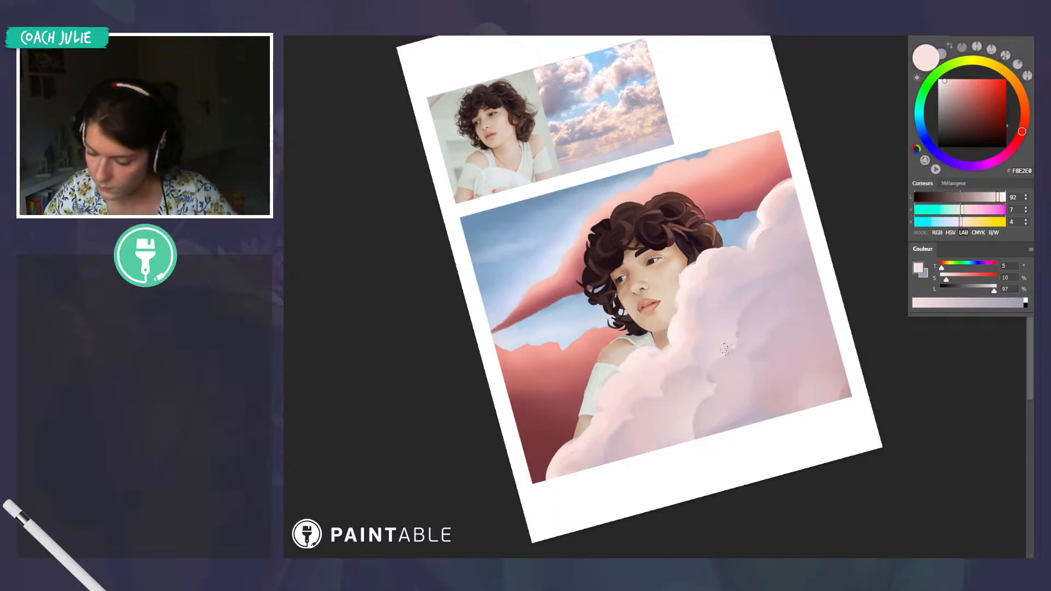
Lasso a puff in the cloud's lower-right area, hide the selection outline, and shade along its edge with bluish lavender 8D8DB0
{"action": "key", "text": "r"}
{"action": "mouse_move", "coordinate": [860, 314]}
{"action": "left_mouse_down"}
{"action": "mouse_move", "coordinate": [838, 376]}
{"action": "mouse_move", "coordinate": [865, 341]}
{"action": "left_mouse_up"}
{"action": "key", "text": "b"}
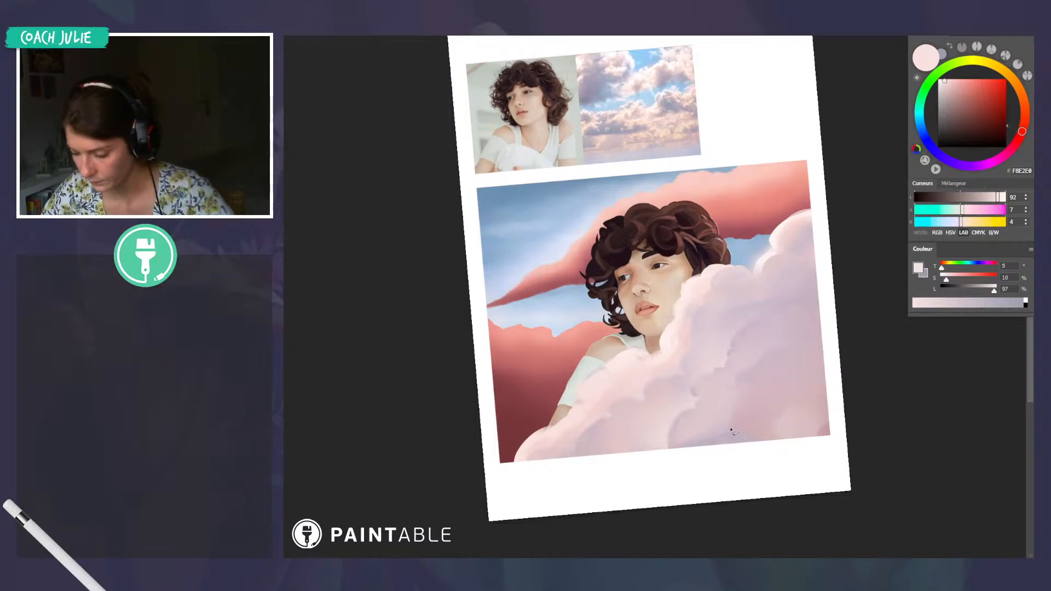
{"action": "mouse_move", "coordinate": [734, 433]}
{"action": "left_mouse_down"}
{"action": "mouse_move", "coordinate": [752, 393]}
{"action": "mouse_move", "coordinate": [740, 386]}
{"action": "mouse_move", "coordinate": [760, 362]}
{"action": "mouse_move", "coordinate": [830, 313]}
{"action": "mouse_move", "coordinate": [867, 375]}
{"action": "mouse_move", "coordinate": [717, 486]}
{"action": "left_mouse_up"}
{"action": "key", "text": "b"}
{"action": "key", "text": "ctrl+h"}
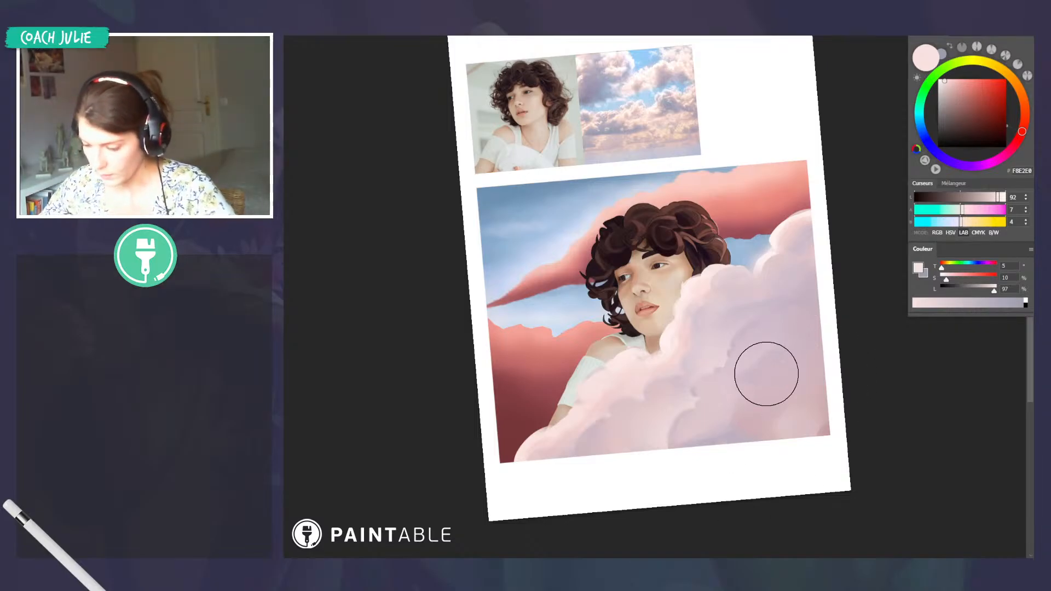
{"action": "left_click", "coordinate": [750, 331], "text": "alt"}
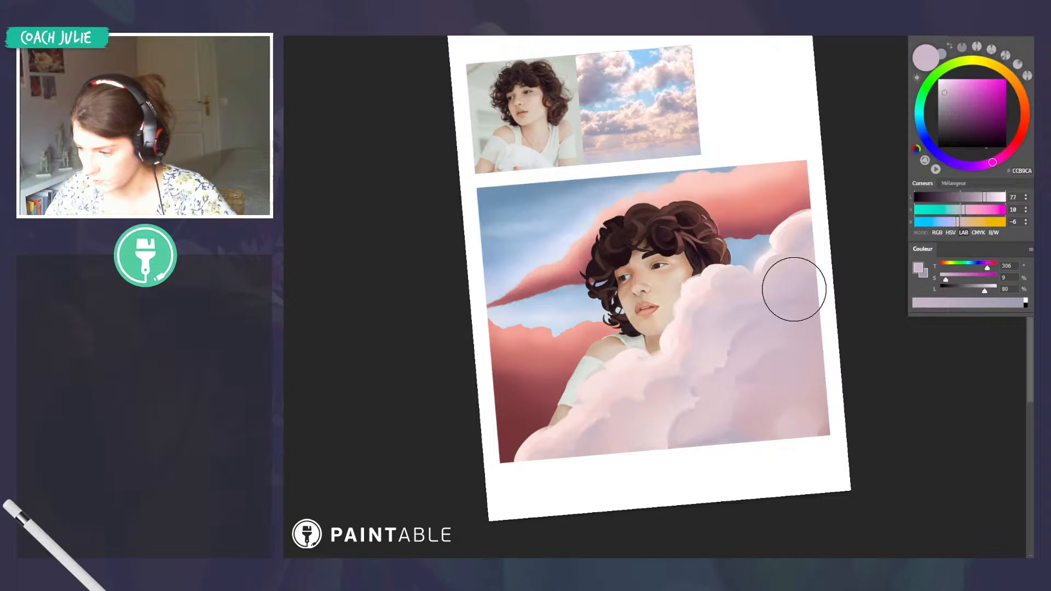
{"action": "left_click", "coordinate": [951, 101]}
{"action": "left_click_drag", "start_coordinate": [734, 425], "coordinate": [772, 367]}
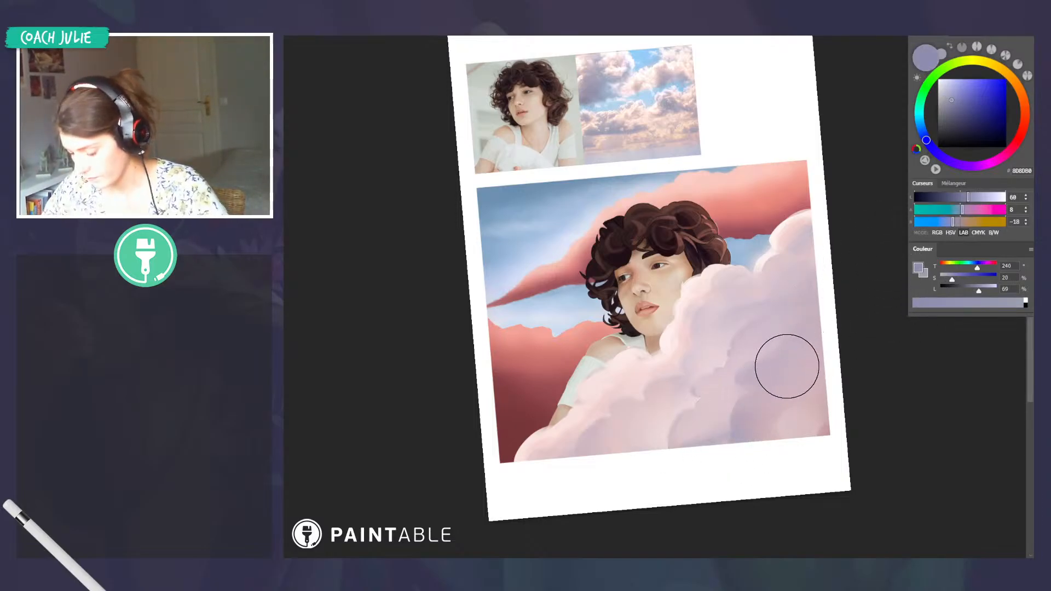
{"action": "mouse_move", "coordinate": [744, 389]}
{"action": "left_mouse_down"}
{"action": "mouse_move", "coordinate": [793, 381]}
{"action": "mouse_move", "coordinate": [748, 390]}
{"action": "left_mouse_up"}
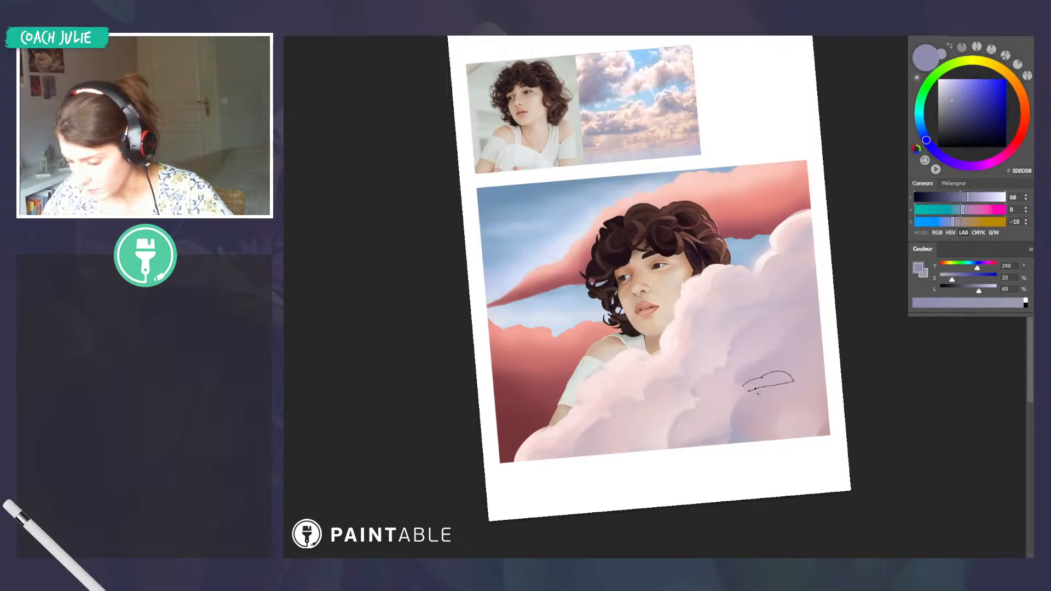
{"action": "key", "text": "ctrl+d"}
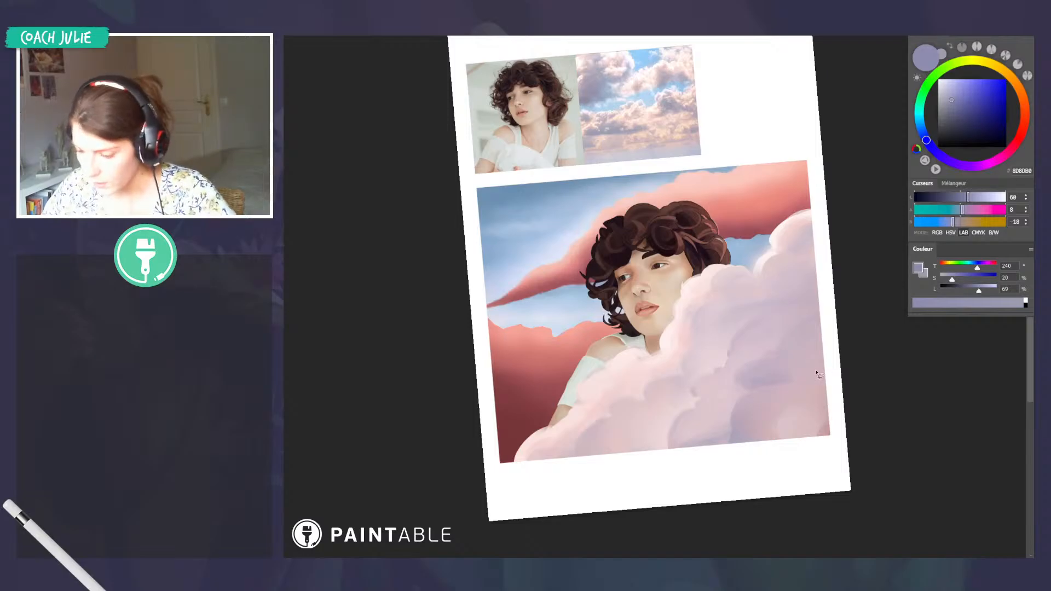
{"action": "scroll", "coordinate": [807, 327], "scroll_direction": "down", "scroll_amount": 2}
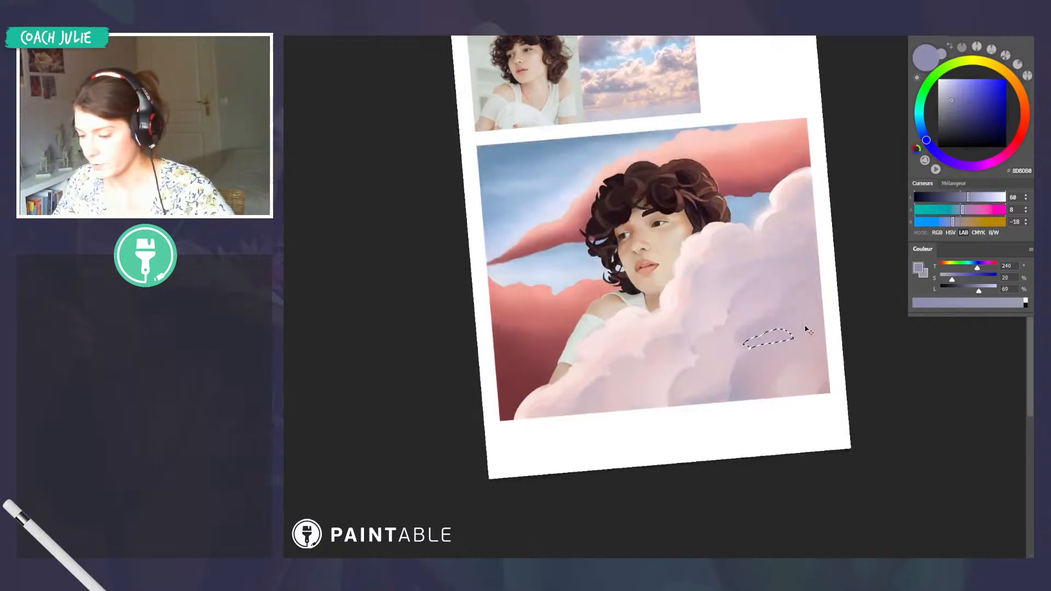
{"action": "key", "text": "b"}
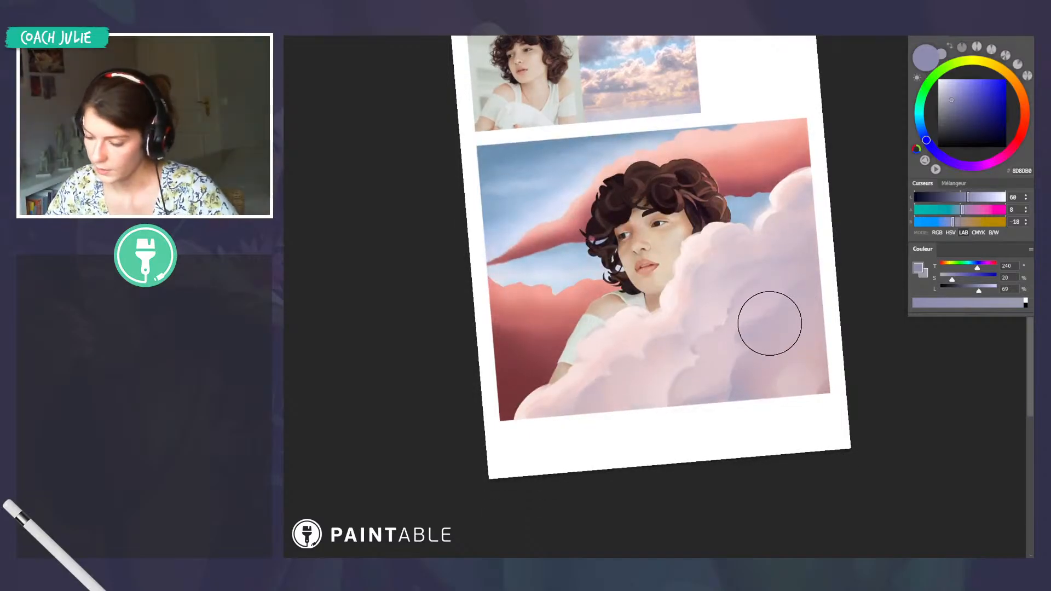
{"action": "key", "text": "ctrl+z"}
{"action": "key", "text": "ctrl+z"}
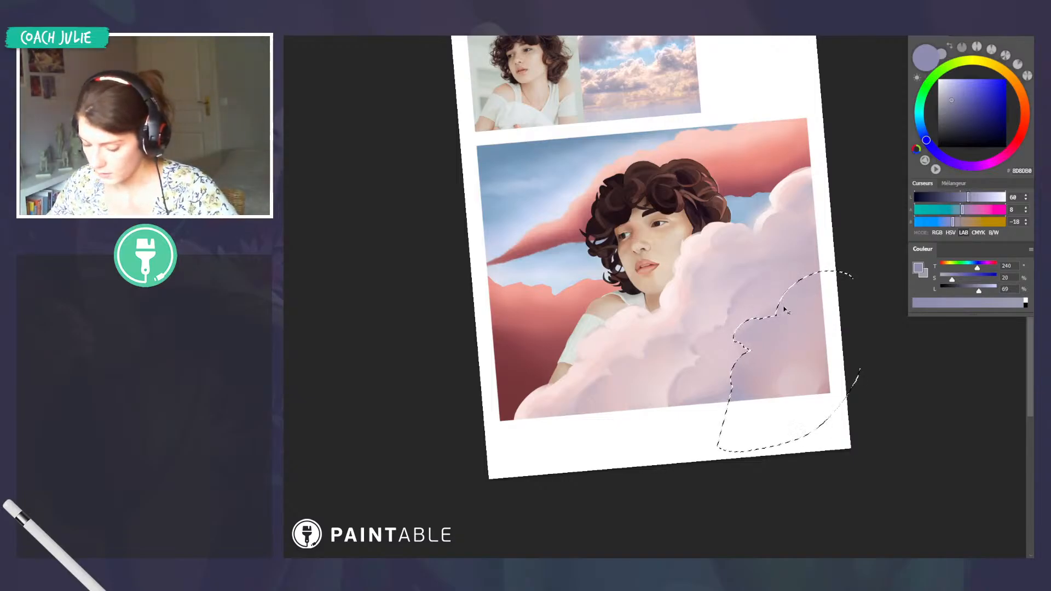
Clear the puff selection, sample the cloud's pale pink, and deepen it to EAB9B6
{"action": "key", "text": "ctrl+shift+i"}
{"action": "key", "text": "ctrl+d"}
{"action": "left_click", "coordinate": [664, 329], "text": "alt"}
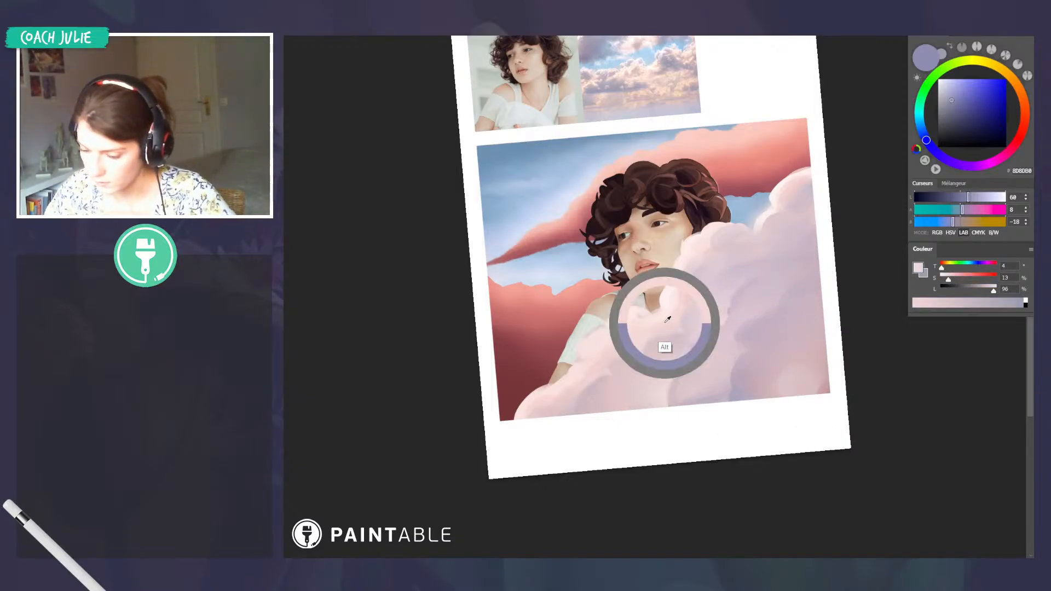
{"action": "left_click", "coordinate": [953, 85]}
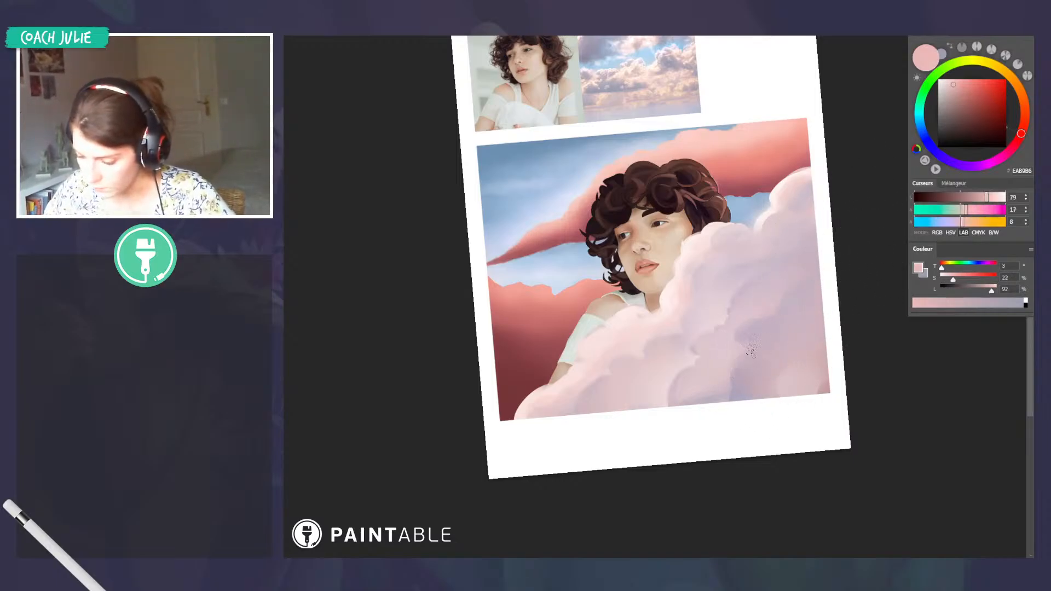
Pick dark reddish brown 47201D as a contrasting colour for sketching over the cloud
{"action": "key", "text": "r"}
{"action": "left_click_drag", "start_coordinate": [876, 288], "coordinate": [802, 337]}
{"action": "key", "text": "Escape"}
{"action": "scroll", "coordinate": [783, 318], "scroll_direction": "down", "scroll_amount": 1}
{"action": "scroll", "coordinate": [776, 327], "scroll_direction": "left", "scroll_amount": 1}
{"action": "scroll", "coordinate": [729, 337], "scroll_direction": "up", "scroll_amount": 2}
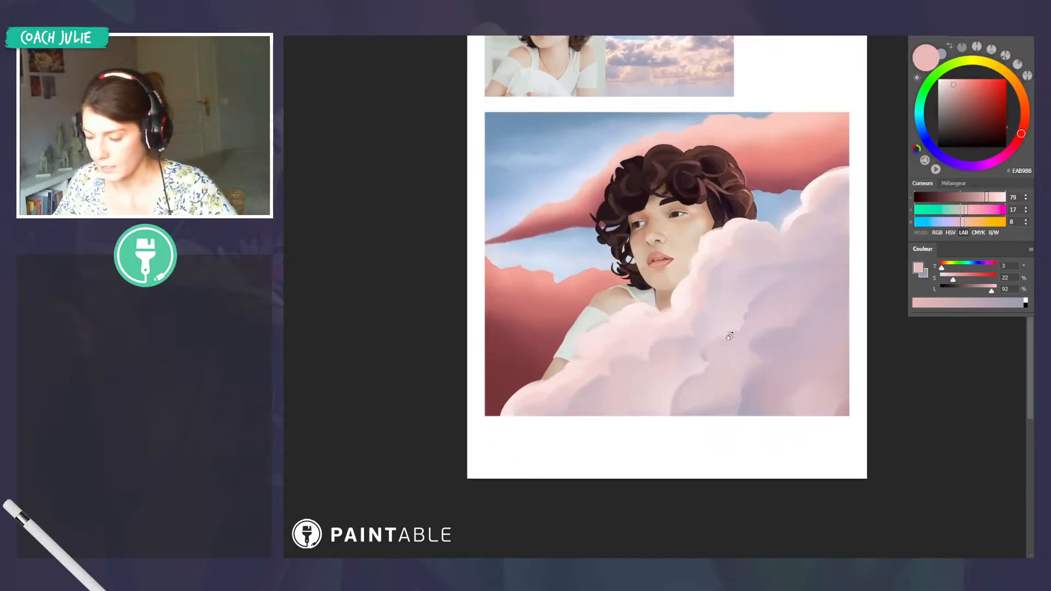
{"action": "scroll", "coordinate": [733, 332], "scroll_direction": "down", "scroll_amount": 2}
{"action": "scroll", "coordinate": [735, 332], "scroll_direction": "left", "scroll_amount": 1}
{"action": "mouse_move", "coordinate": [737, 332]}
{"action": "left_mouse_down"}
{"action": "mouse_move", "coordinate": [764, 309]}
{"action": "mouse_move", "coordinate": [866, 389]}
{"action": "left_mouse_up"}
{"action": "scroll", "coordinate": [789, 318], "scroll_direction": "up", "scroll_amount": 1}
{"action": "key", "text": "e"}
{"action": "key", "text": "r"}
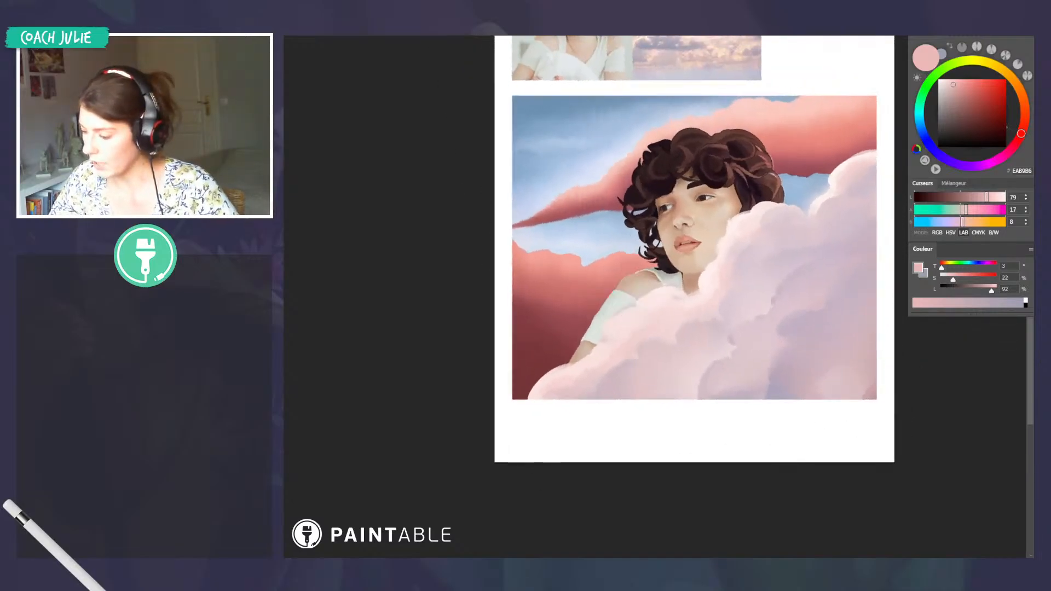
{"action": "left_click", "coordinate": [938, 124]}
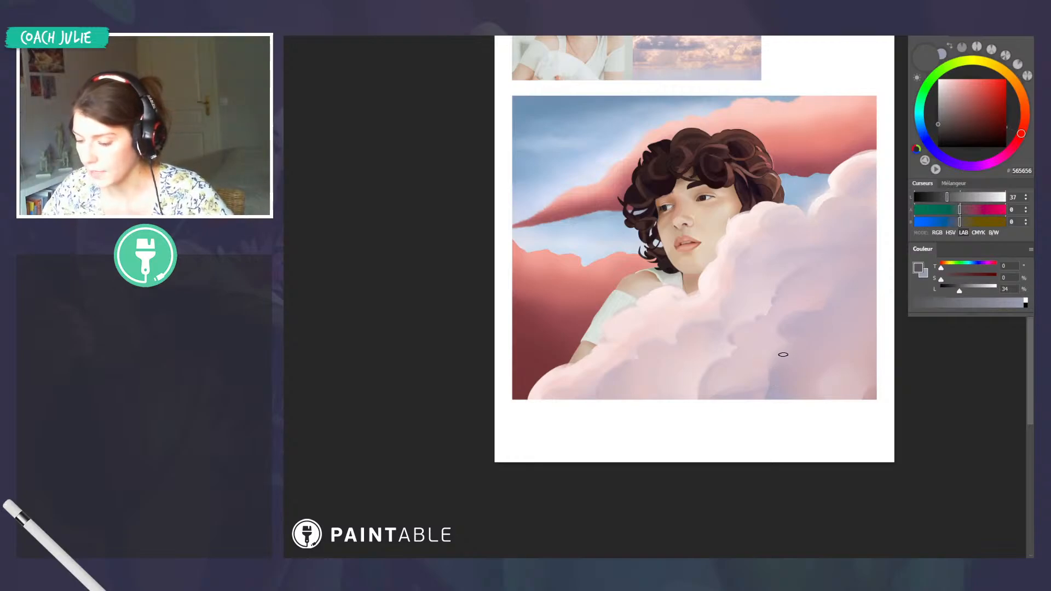
{"action": "left_click", "coordinate": [979, 128]}
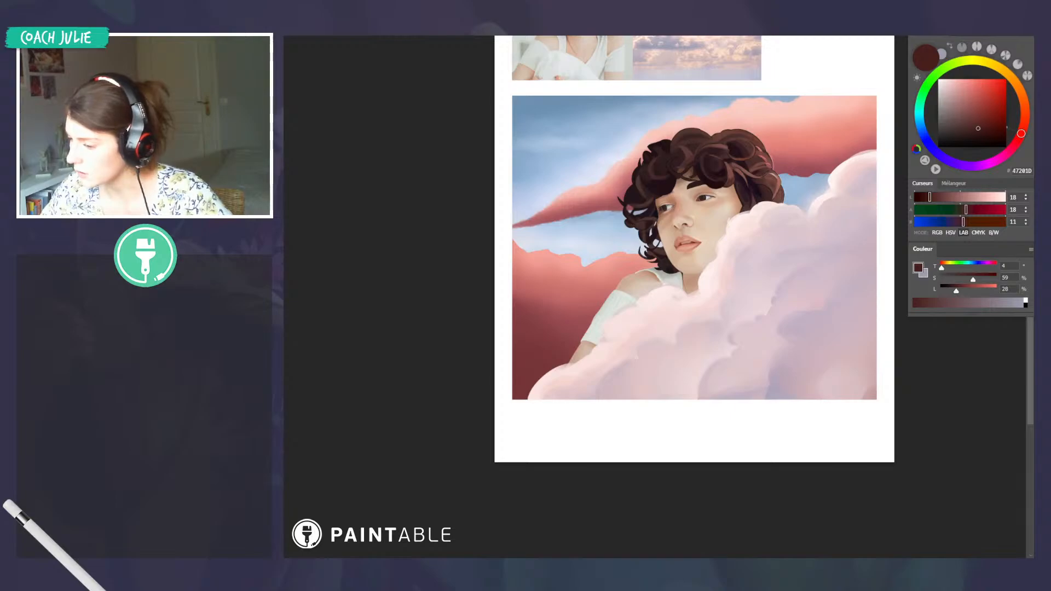
Sketch scalloped puff outlines over the cloud's lower-right area with a small dark brown brush, and undo them
{"action": "key", "text": "bracketleft"}
{"action": "key", "text": "bracketleft"}
{"action": "key", "text": "bracketleft"}
{"action": "key", "text": "bracketleft"}
{"action": "key", "text": "bracketleft"}
{"action": "key", "text": "bracketleft"}
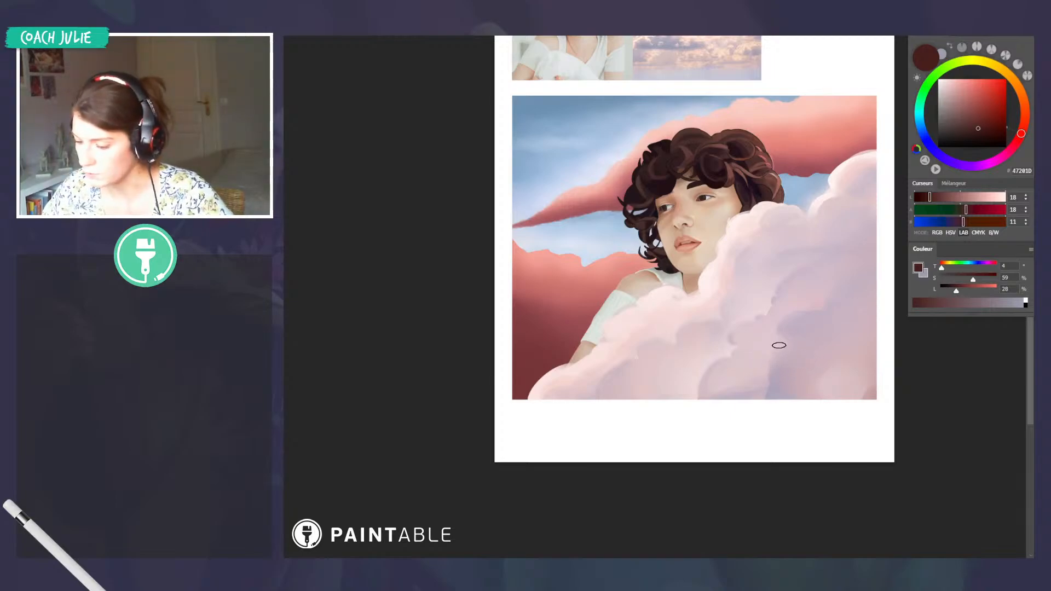
{"action": "mouse_move", "coordinate": [770, 365]}
{"action": "left_mouse_down"}
{"action": "mouse_move", "coordinate": [820, 308]}
{"action": "mouse_move", "coordinate": [889, 378]}
{"action": "mouse_move", "coordinate": [770, 378]}
{"action": "left_mouse_up"}
{"action": "key", "text": "ctrl+z"}
{"action": "mouse_move", "coordinate": [699, 402]}
{"action": "left_mouse_down"}
{"action": "mouse_move", "coordinate": [712, 365]}
{"action": "mouse_move", "coordinate": [767, 317]}
{"action": "mouse_move", "coordinate": [803, 259]}
{"action": "mouse_move", "coordinate": [895, 256]}
{"action": "left_mouse_up"}
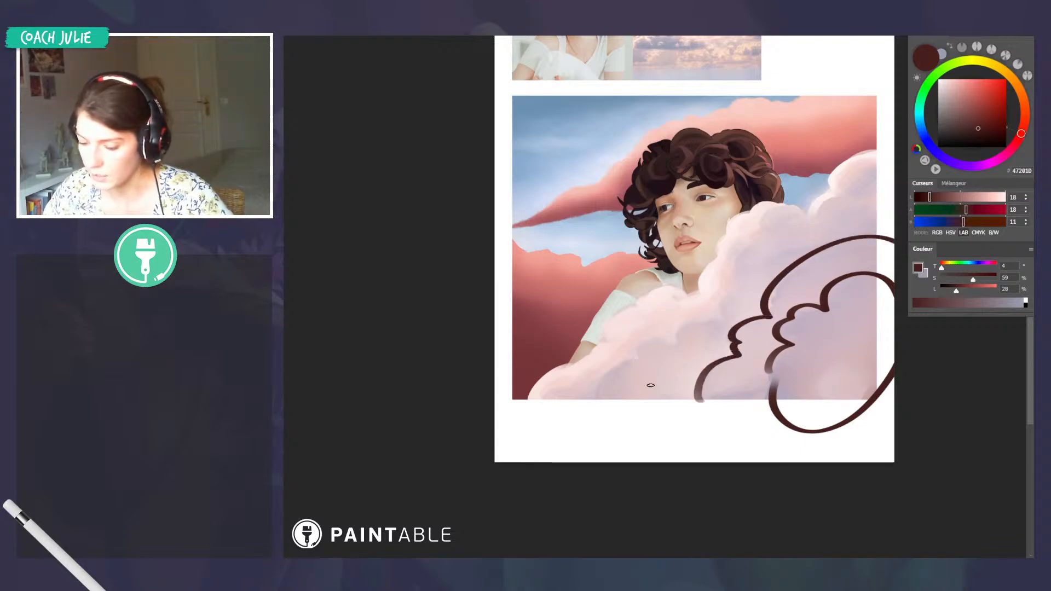
{"action": "key", "text": "ctrl+z"}
{"action": "key", "text": "ctrl+z"}
Lasso six thin crescent shapes across the foreground cloud, from its right-hand puffs down to its lower edge
{"action": "scroll", "coordinate": [663, 329], "scroll_direction": "right", "scroll_amount": 2}
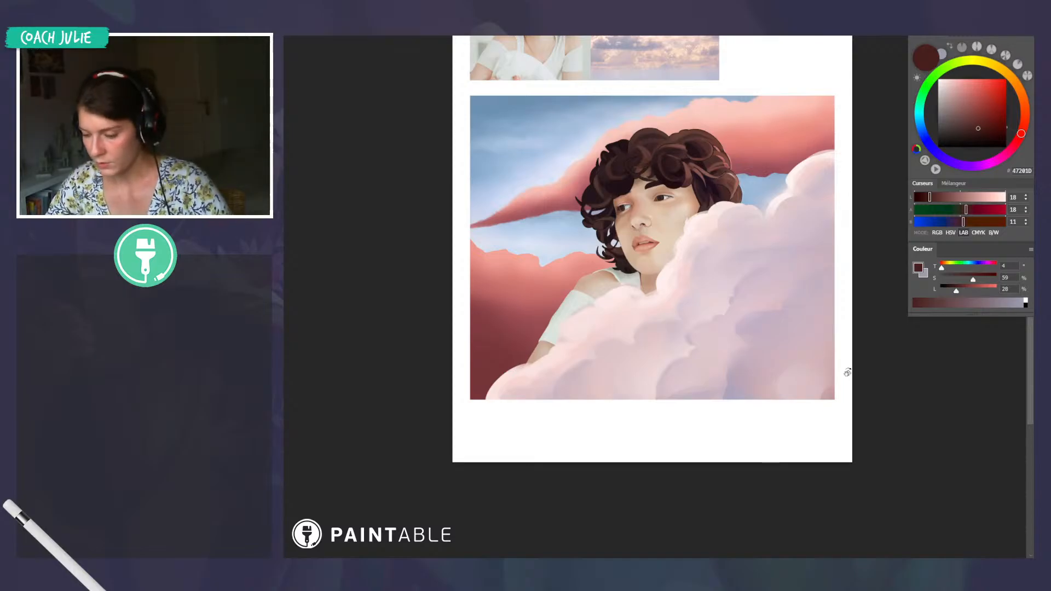
{"action": "left_click_drag", "start_coordinate": [847, 372], "coordinate": [816, 254]}
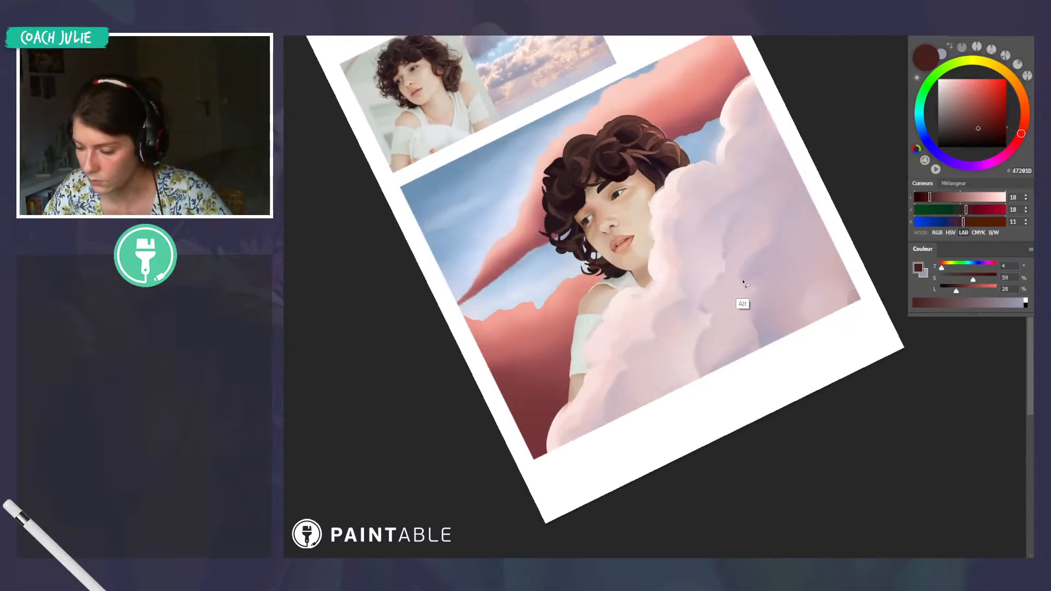
{"action": "mouse_move", "coordinate": [743, 282]}
{"action": "left_mouse_down"}
{"action": "mouse_move", "coordinate": [791, 255]}
{"action": "mouse_move", "coordinate": [790, 270]}
{"action": "mouse_move", "coordinate": [745, 286]}
{"action": "left_mouse_up"}
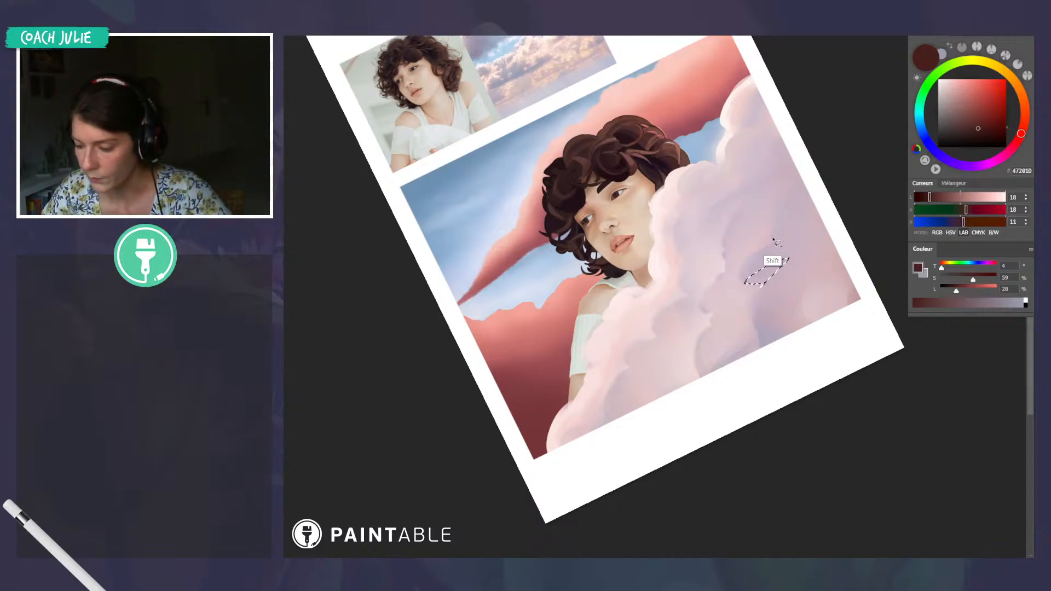
{"action": "left_click_drag", "start_coordinate": [776, 240], "coordinate": [809, 230]}
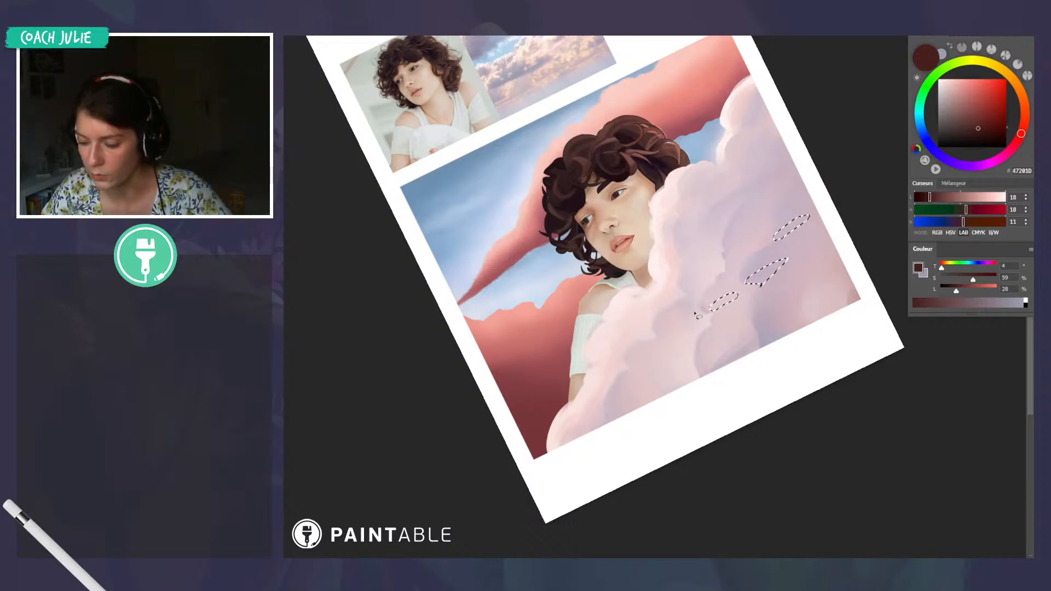
{"action": "mouse_move", "coordinate": [691, 322]}
{"action": "left_mouse_down"}
{"action": "mouse_move", "coordinate": [664, 334]}
{"action": "mouse_move", "coordinate": [690, 323]}
{"action": "left_mouse_up"}
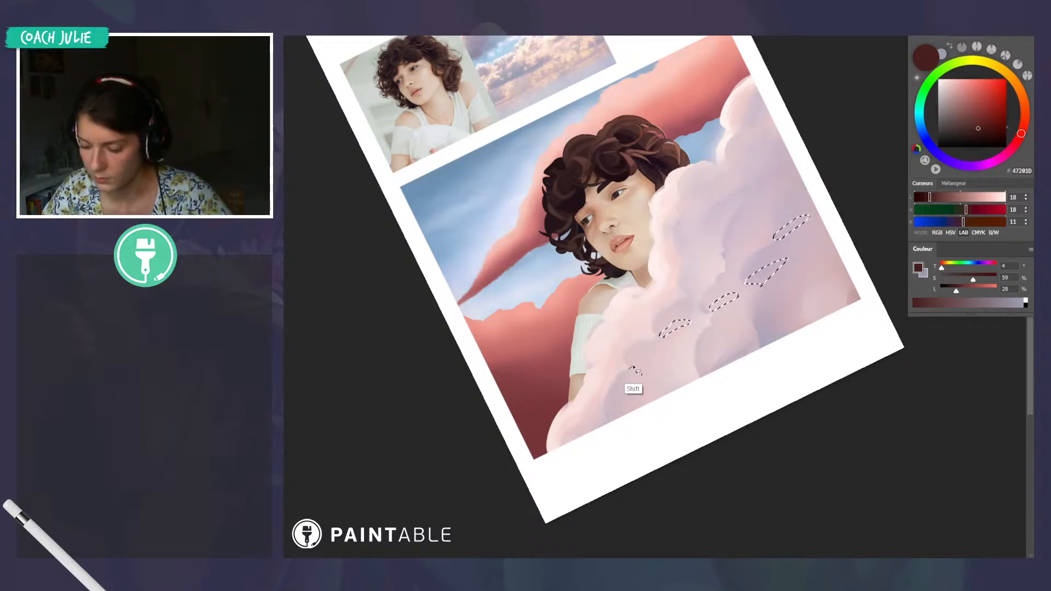
{"action": "mouse_move", "coordinate": [633, 367]}
{"action": "left_mouse_down"}
{"action": "mouse_move", "coordinate": [650, 364]}
{"action": "mouse_move", "coordinate": [632, 368]}
{"action": "left_mouse_up"}
{"action": "mouse_move", "coordinate": [614, 421]}
{"action": "left_mouse_down"}
{"action": "mouse_move", "coordinate": [692, 372]}
{"action": "mouse_move", "coordinate": [657, 426]}
{"action": "left_mouse_up"}
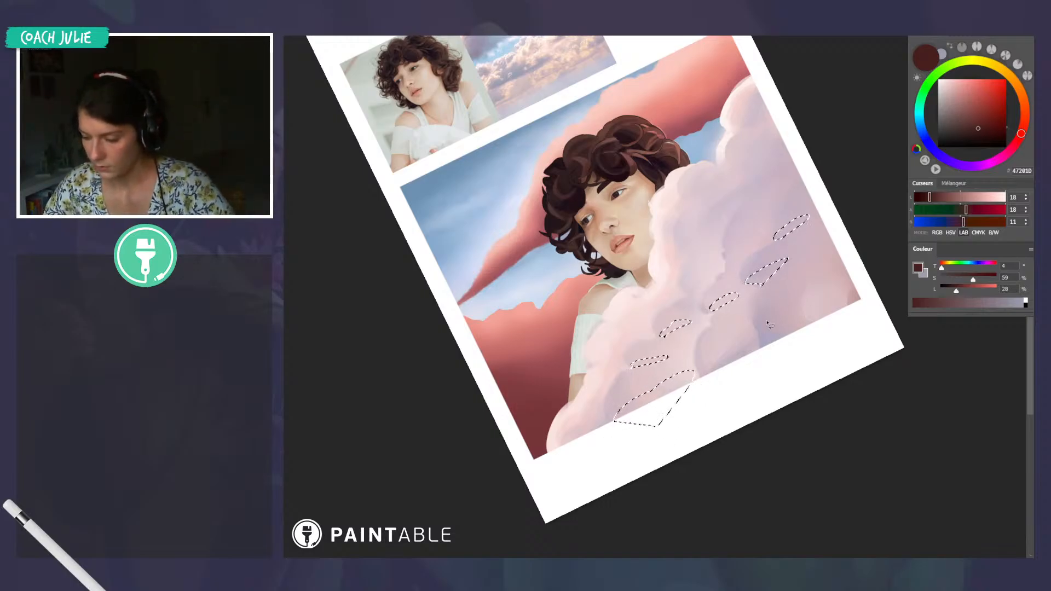
{"action": "left_click_drag", "start_coordinate": [737, 322], "coordinate": [737, 324]}
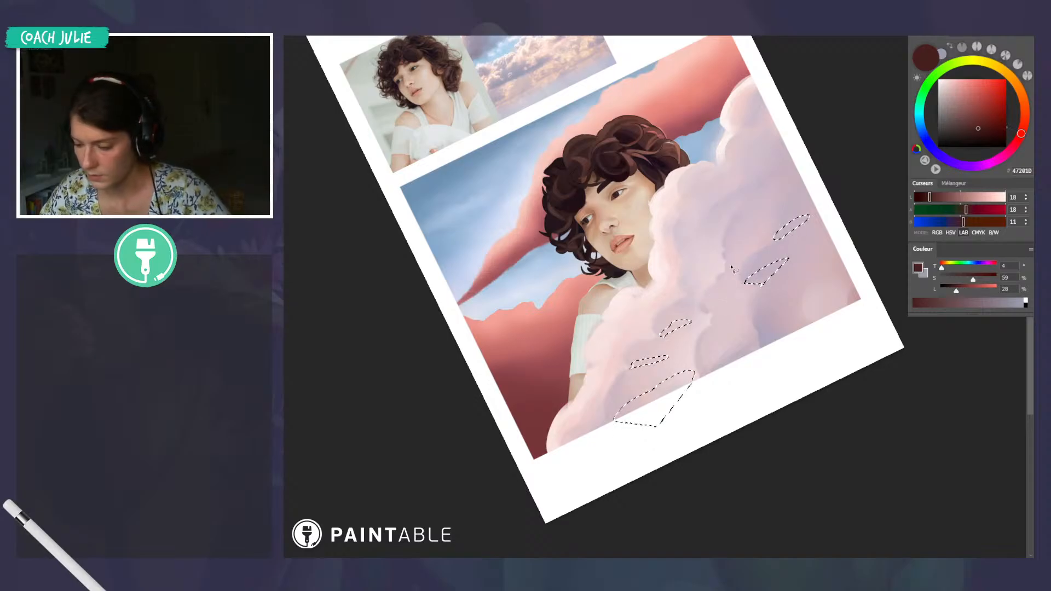
{"action": "mouse_move", "coordinate": [733, 268]}
{"action": "left_mouse_down"}
{"action": "mouse_move", "coordinate": [767, 237]}
{"action": "mouse_move", "coordinate": [737, 240]}
{"action": "left_mouse_up"}
Hide the selection outline, sample the cloud's blue-grey shadow, and shift the colour to a muted lavender
{"action": "key", "text": "b"}
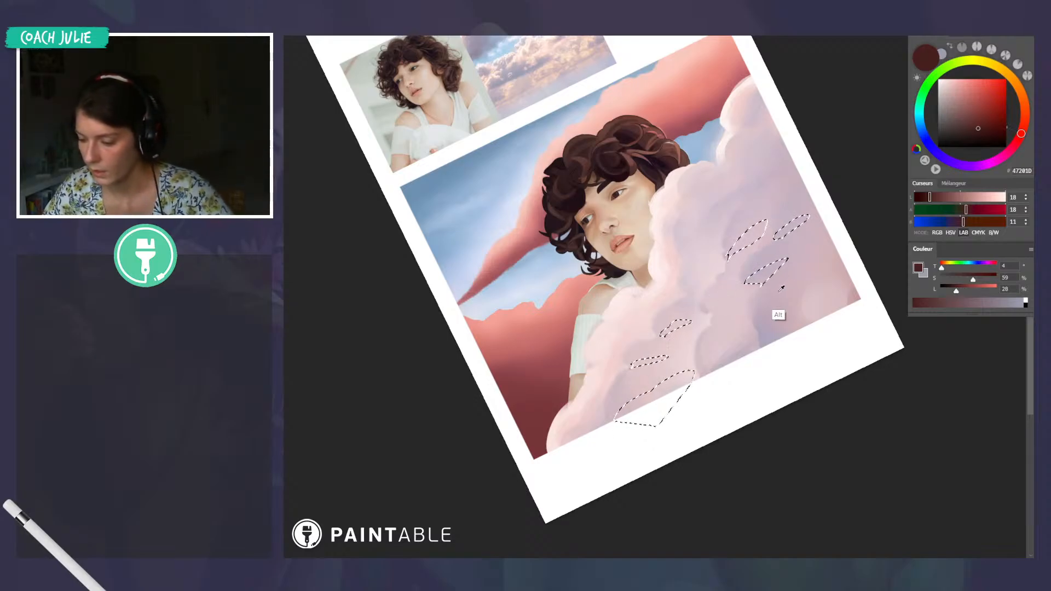
{"action": "left_click", "coordinate": [779, 297], "text": "alt"}
{"action": "left_click", "coordinate": [768, 330], "text": "alt"}
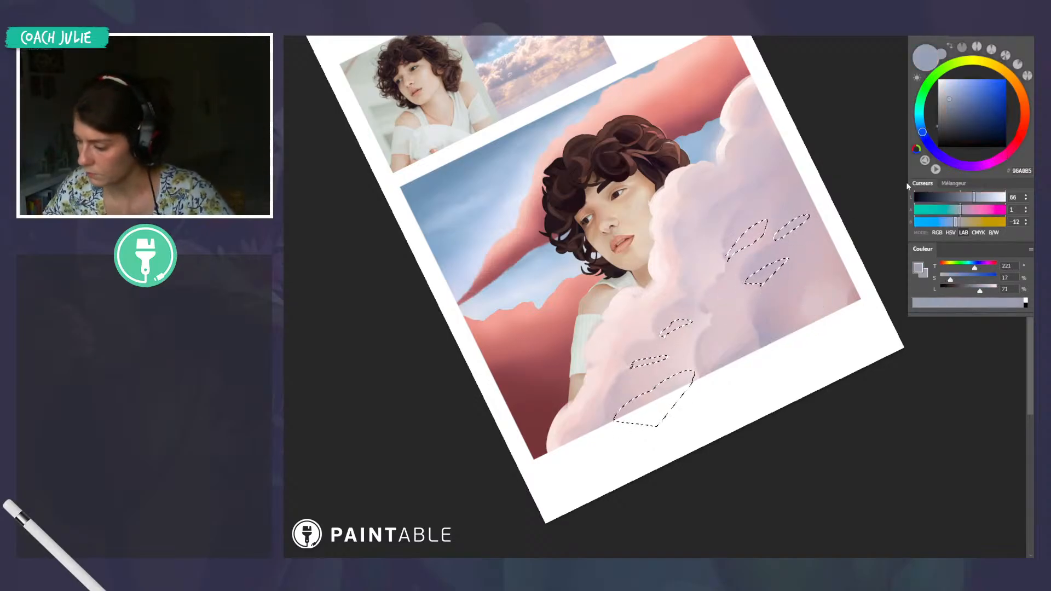
{"action": "key", "text": "ctrl+d"}
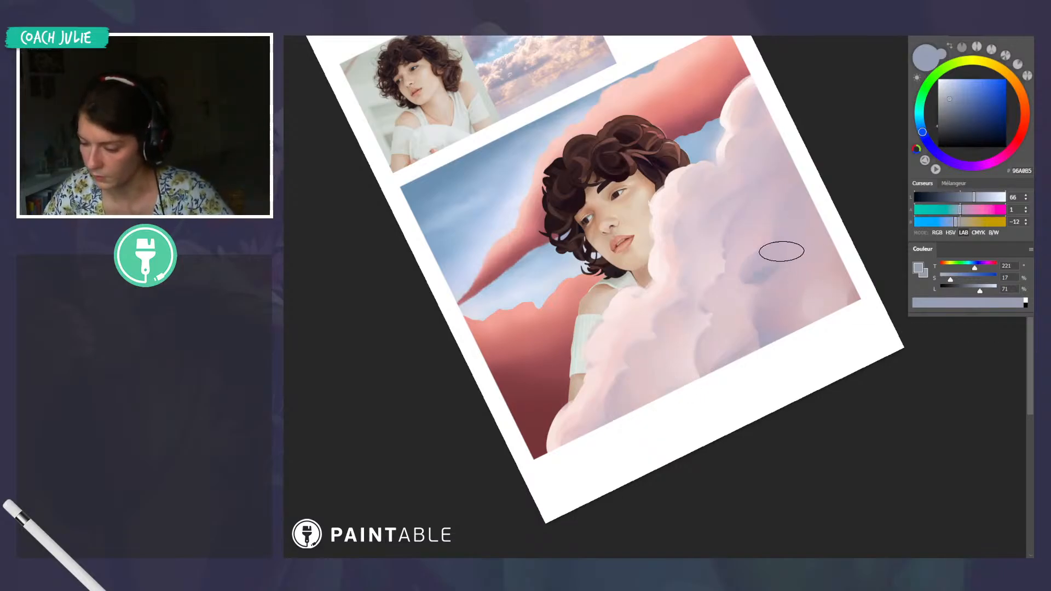
{"action": "mouse_move", "coordinate": [908, 134]}
{"action": "left_mouse_down"}
{"action": "mouse_move", "coordinate": [907, 171]}
{"action": "mouse_move", "coordinate": [944, 159]}
{"action": "left_mouse_up"}
{"action": "left_click_drag", "start_coordinate": [951, 99], "coordinate": [945, 91]}
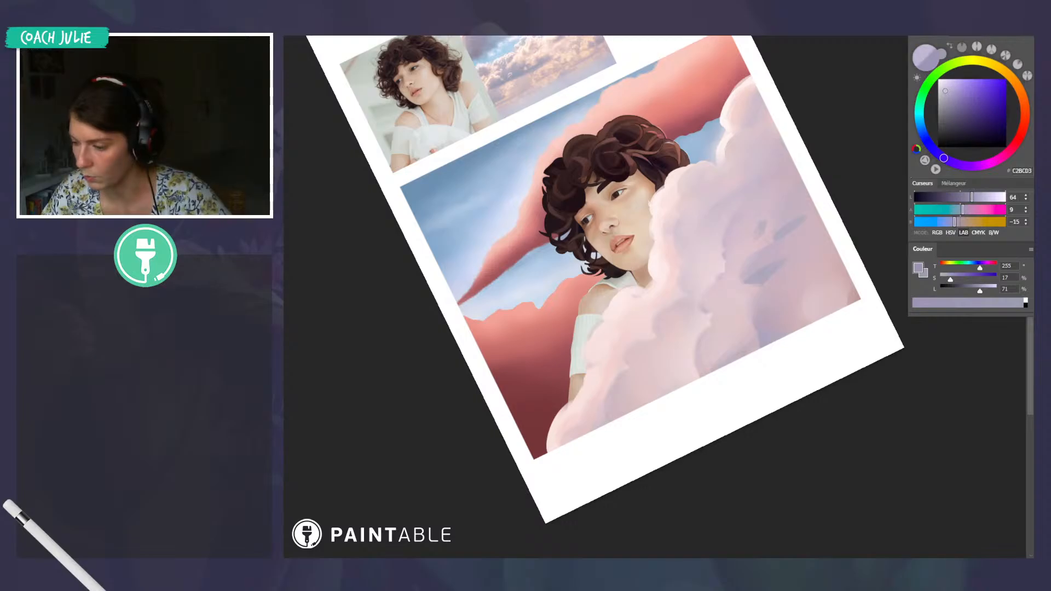
{"action": "left_click", "coordinate": [948, 100]}
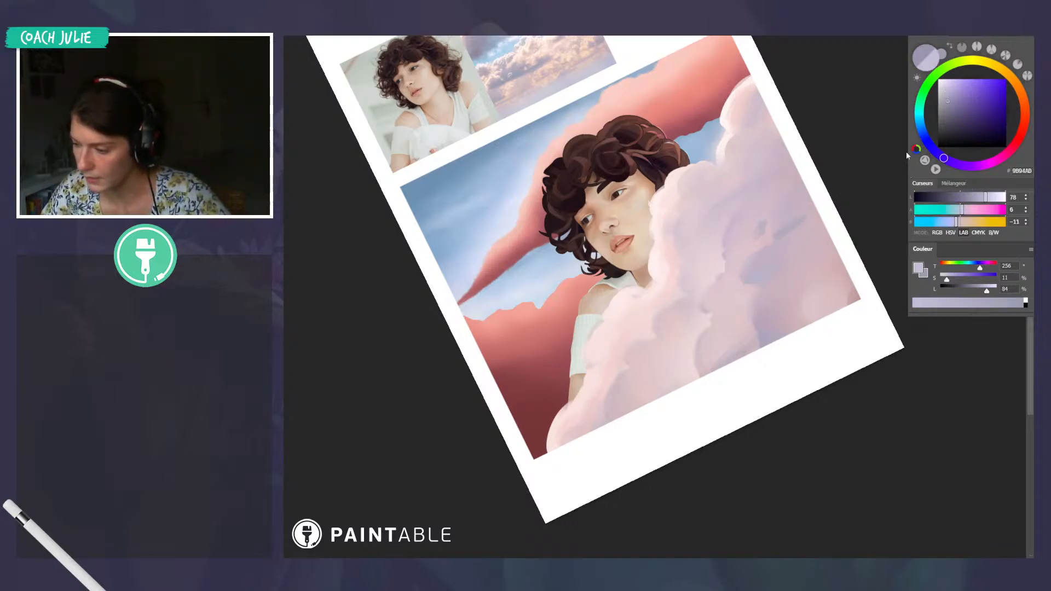
Paint the selected crescents in greyish lavender 9C96AE and clip the shading to the cloud shape at reduced opacity
{"action": "left_click_drag", "start_coordinate": [776, 239], "coordinate": [808, 213]}
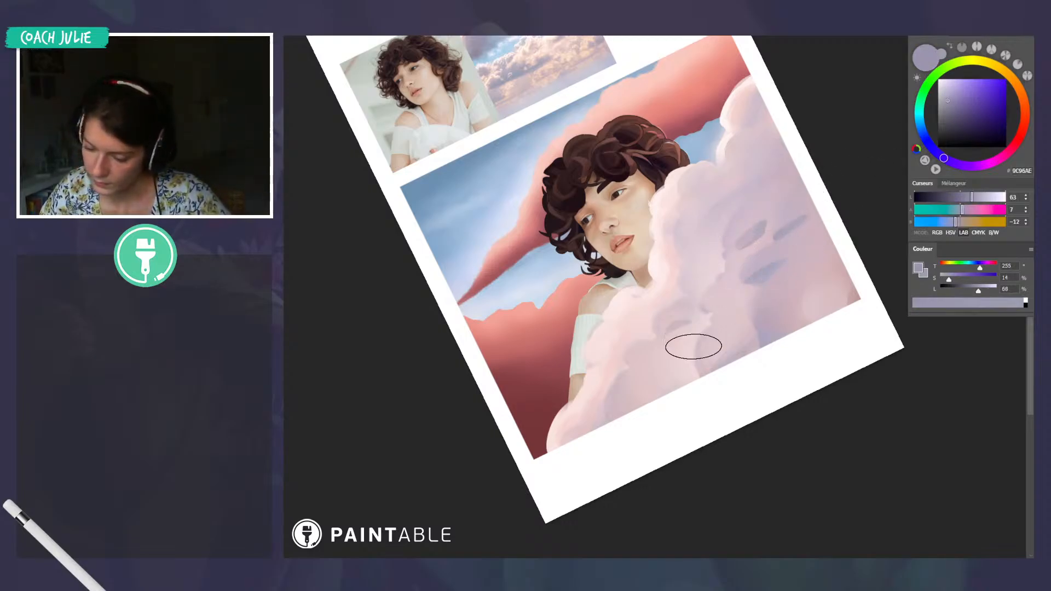
{"action": "left_click_drag", "start_coordinate": [691, 323], "coordinate": [664, 334]}
{"action": "left_click_drag", "start_coordinate": [694, 374], "coordinate": [618, 419]}
{"action": "left_click_drag", "start_coordinate": [631, 365], "coordinate": [654, 362]}
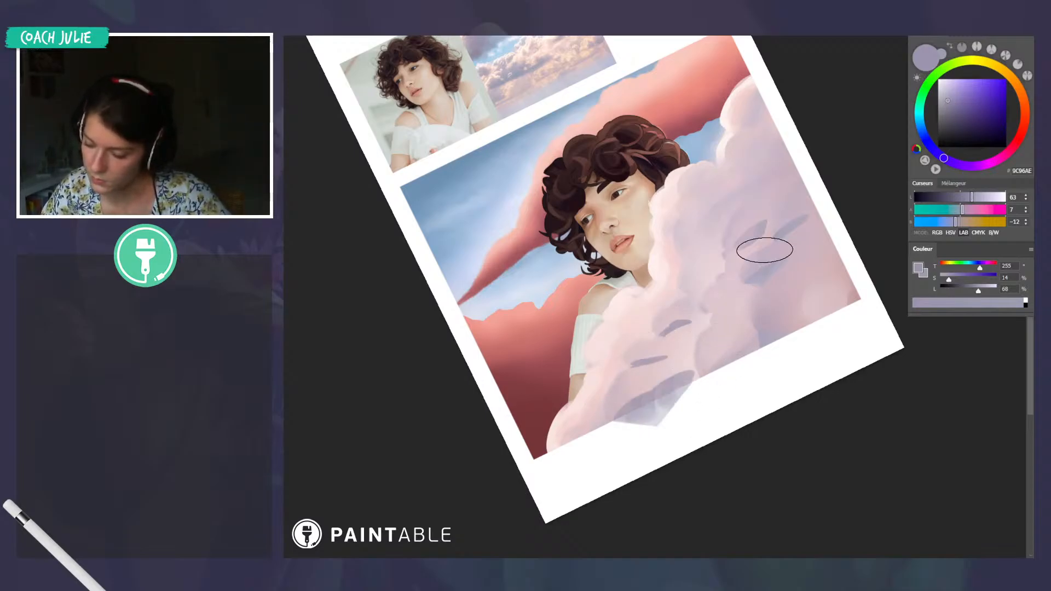
{"action": "key", "text": "ctrl+alt+g"}
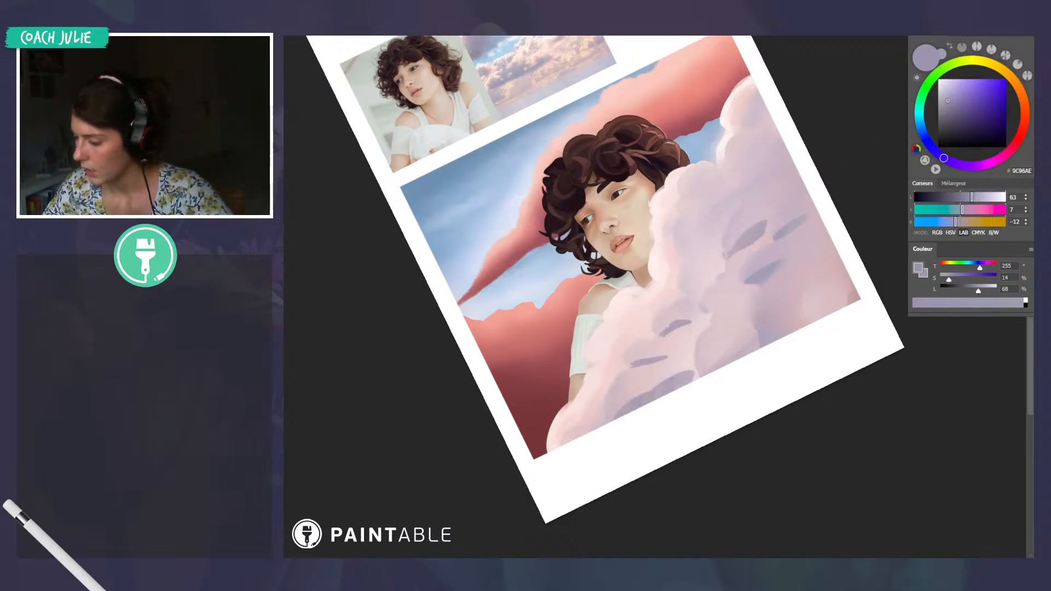
{"action": "key", "text": "5"}
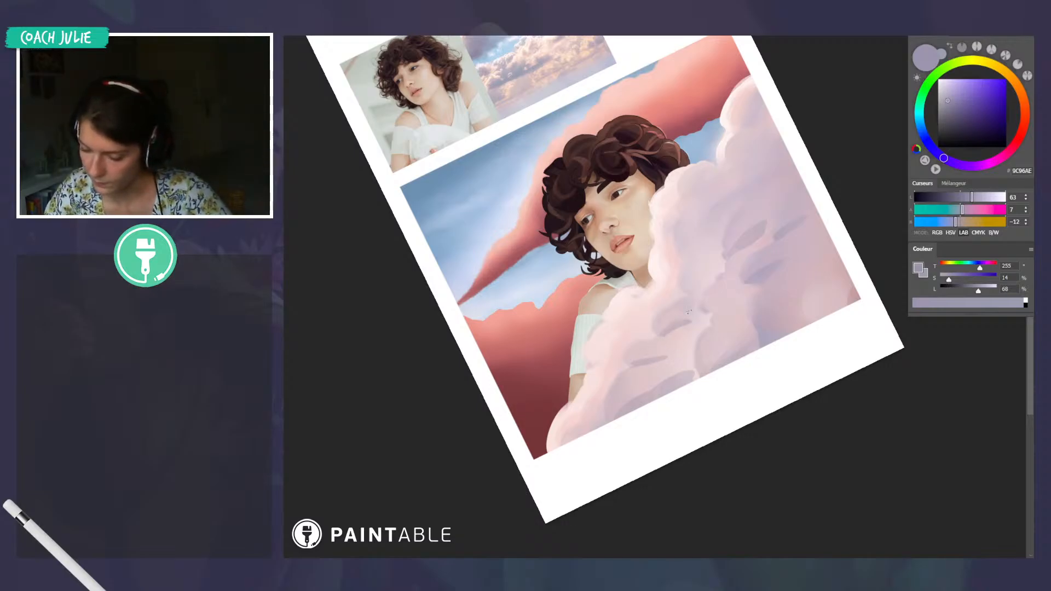
Deselect the crescents and soften the lower ones into the cloud with a smaller brush in sampled pale pink DFC6C8
{"action": "mouse_move", "coordinate": [689, 312]}
{"action": "left_mouse_down"}
{"action": "mouse_move", "coordinate": [798, 389]}
{"action": "mouse_move", "coordinate": [712, 473]}
{"action": "left_mouse_up"}
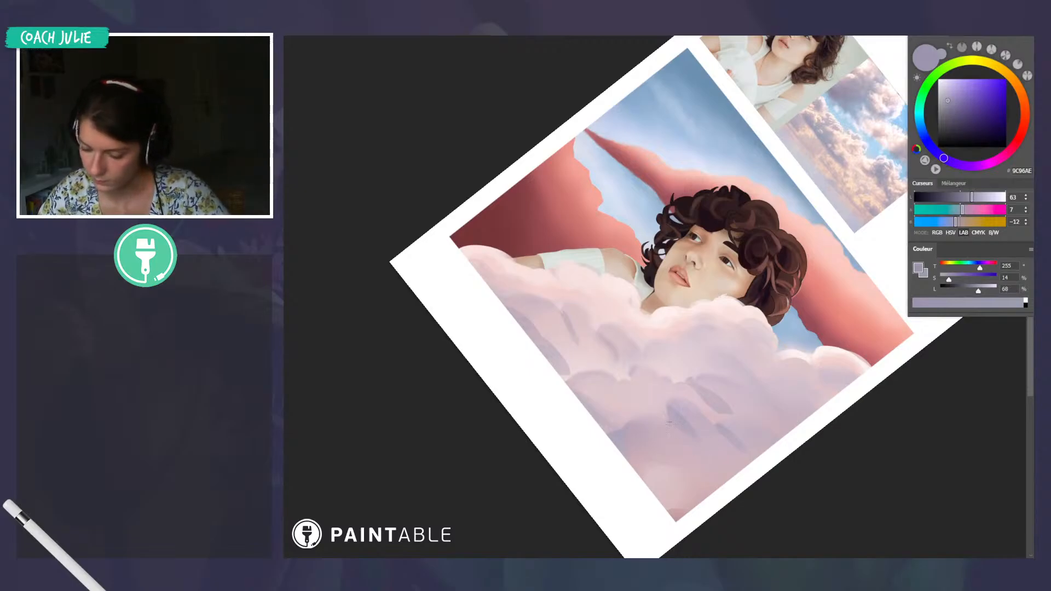
{"action": "left_click_drag", "start_coordinate": [669, 425], "coordinate": [785, 198]}
{"action": "mouse_move", "coordinate": [675, 378]}
{"action": "left_mouse_down"}
{"action": "mouse_move", "coordinate": [645, 385]}
{"action": "mouse_move", "coordinate": [688, 364]}
{"action": "mouse_move", "coordinate": [663, 362]}
{"action": "mouse_move", "coordinate": [663, 351]}
{"action": "left_mouse_up"}
{"action": "key", "text": "ctrl+d"}
{"action": "key", "text": "bracketleft"}
{"action": "key", "text": "bracketleft"}
{"action": "left_click", "coordinate": [660, 398], "text": "alt"}
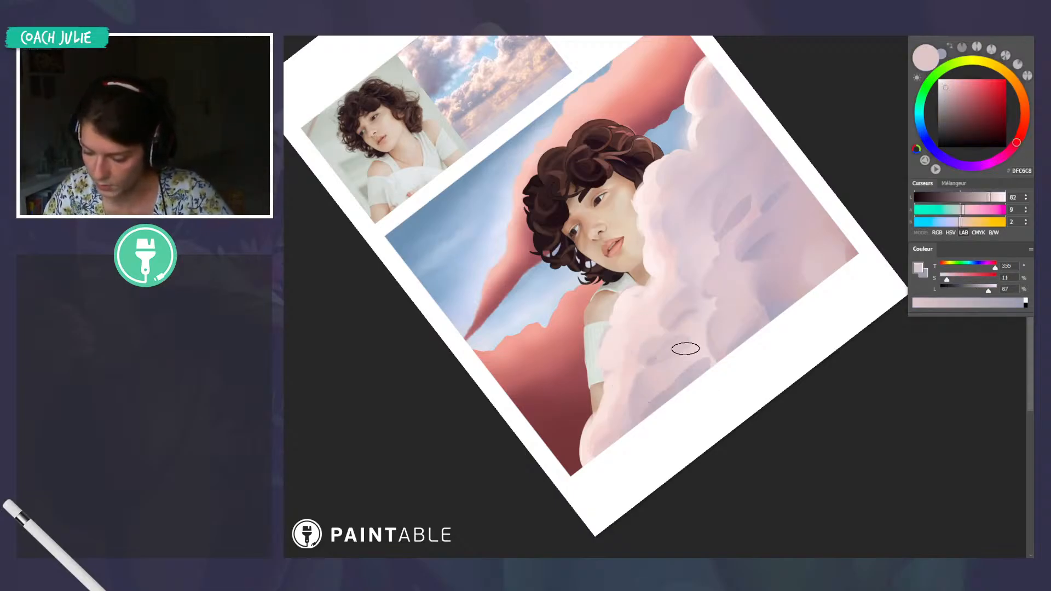
{"action": "left_click", "coordinate": [663, 350], "text": "alt"}
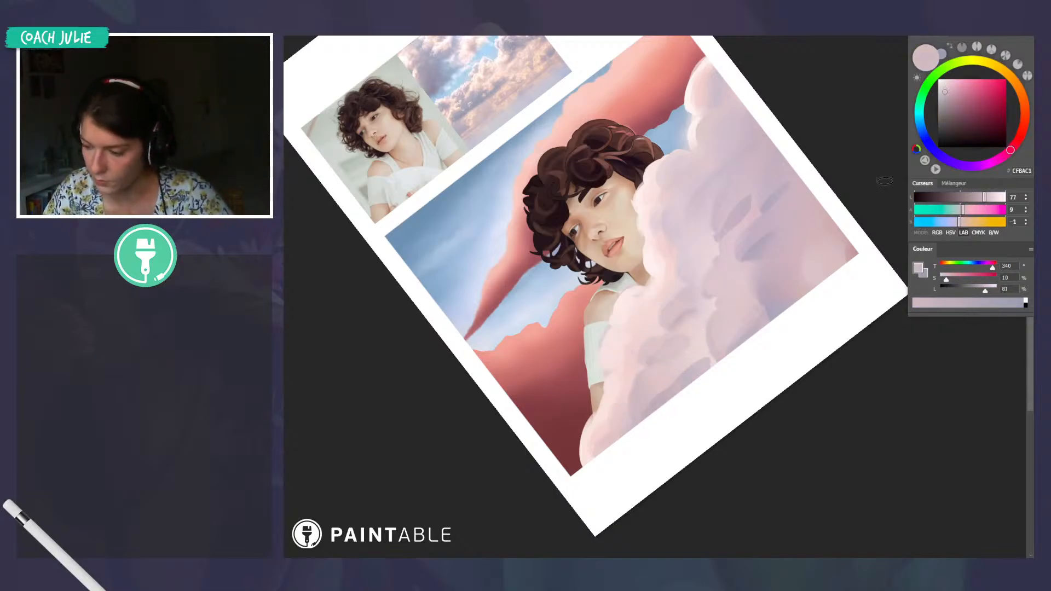
Soften the crescent shadows along the cloud's lower edge using blue-grey 96A5BB and pinks and lavenders sampled from the surrounding puffs
{"action": "left_click", "coordinate": [922, 130]}
{"action": "left_click", "coordinate": [952, 97]}
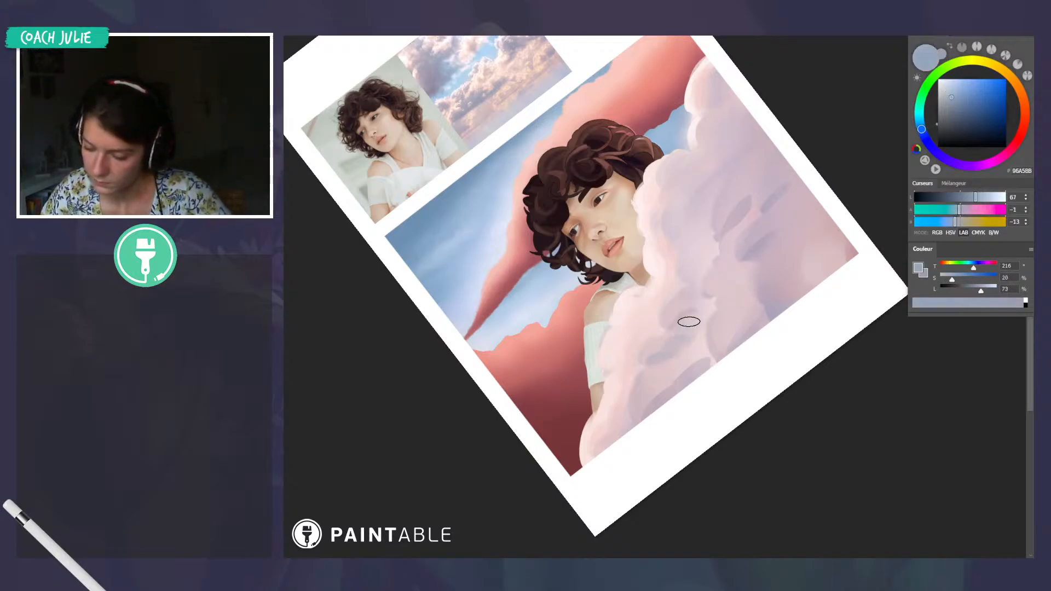
{"action": "left_click", "coordinate": [660, 343], "text": "alt"}
{"action": "left_click", "coordinate": [679, 349], "text": "alt"}
{"action": "left_click_drag", "start_coordinate": [679, 361], "coordinate": [695, 366]}
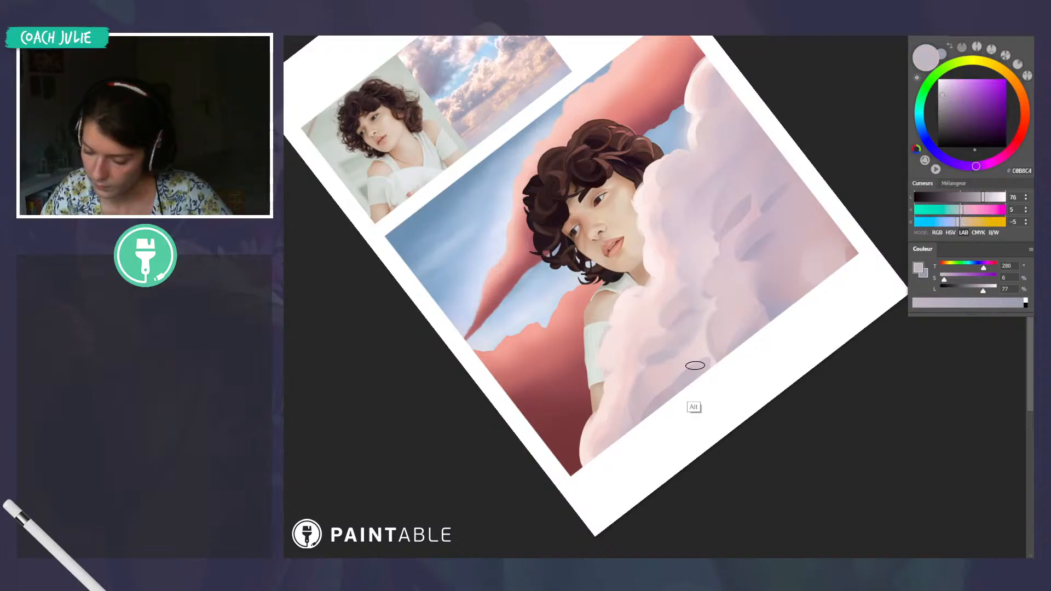
{"action": "left_click", "coordinate": [660, 401], "text": "alt"}
{"action": "left_click", "coordinate": [670, 375], "text": "alt"}
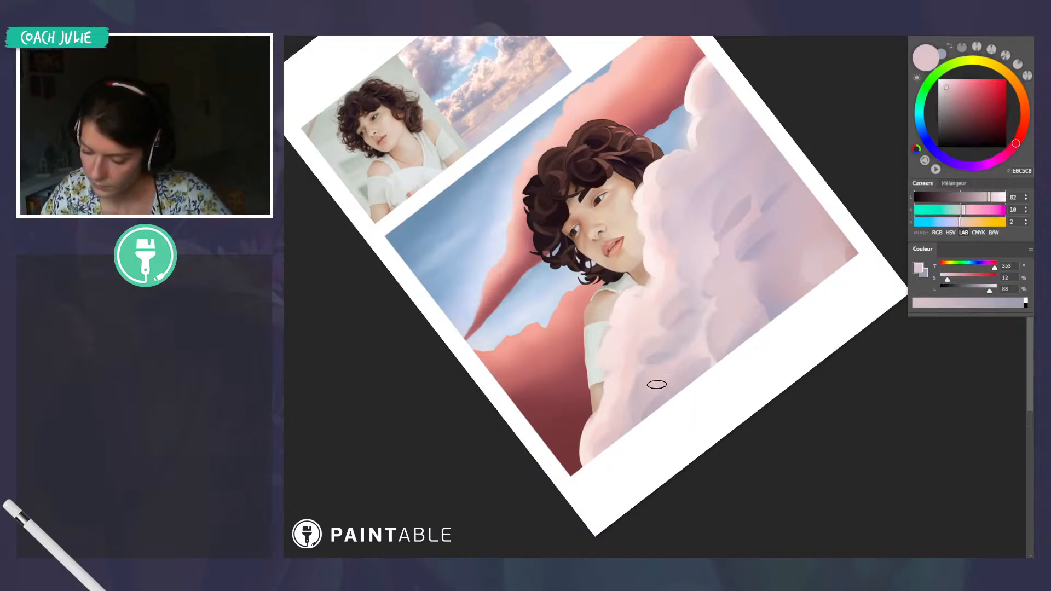
{"action": "left_click", "coordinate": [700, 364], "text": "alt"}
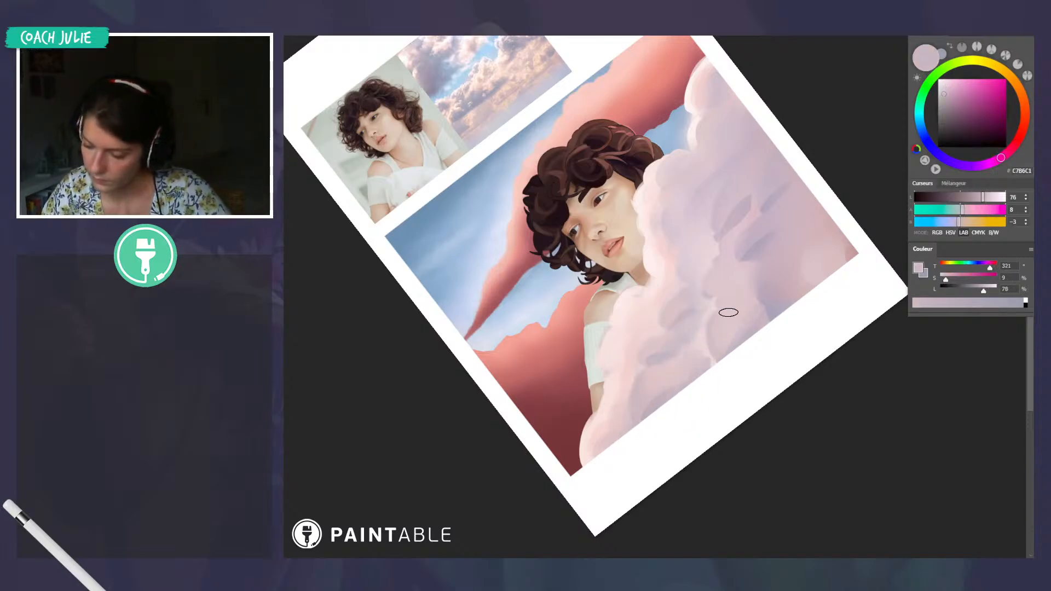
Blend the lower-left cloud crescents into rounded puffs with sampled pale pink E8D5D7 and greyish lavender C1B6C1
{"action": "key", "text": "r"}
{"action": "left_click_drag", "start_coordinate": [821, 285], "coordinate": [849, 395]}
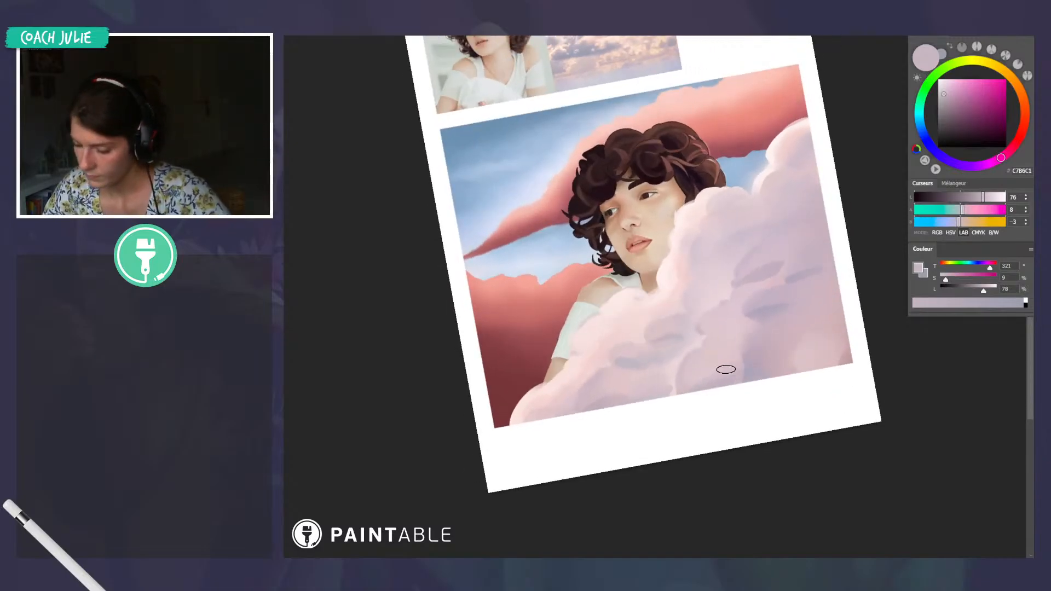
{"action": "left_click", "coordinate": [642, 399], "text": "alt"}
{"action": "left_click", "coordinate": [671, 388], "text": "alt"}
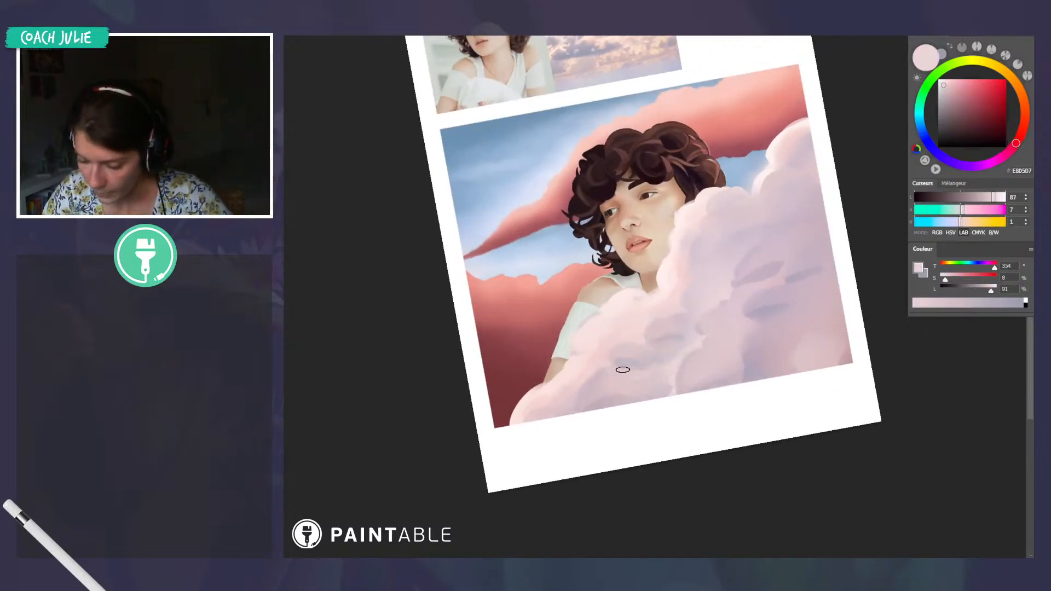
{"action": "key", "text": "r"}
{"action": "left_click_drag", "start_coordinate": [708, 349], "coordinate": [784, 190]}
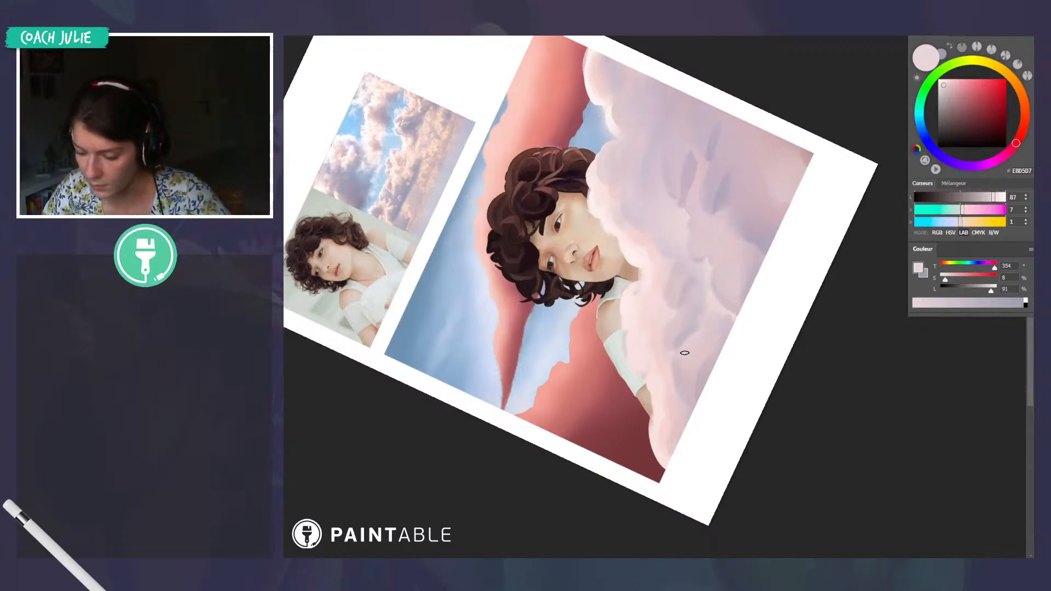
{"action": "left_click", "coordinate": [679, 341], "text": "alt"}
{"action": "left_click", "coordinate": [678, 341], "text": "alt"}
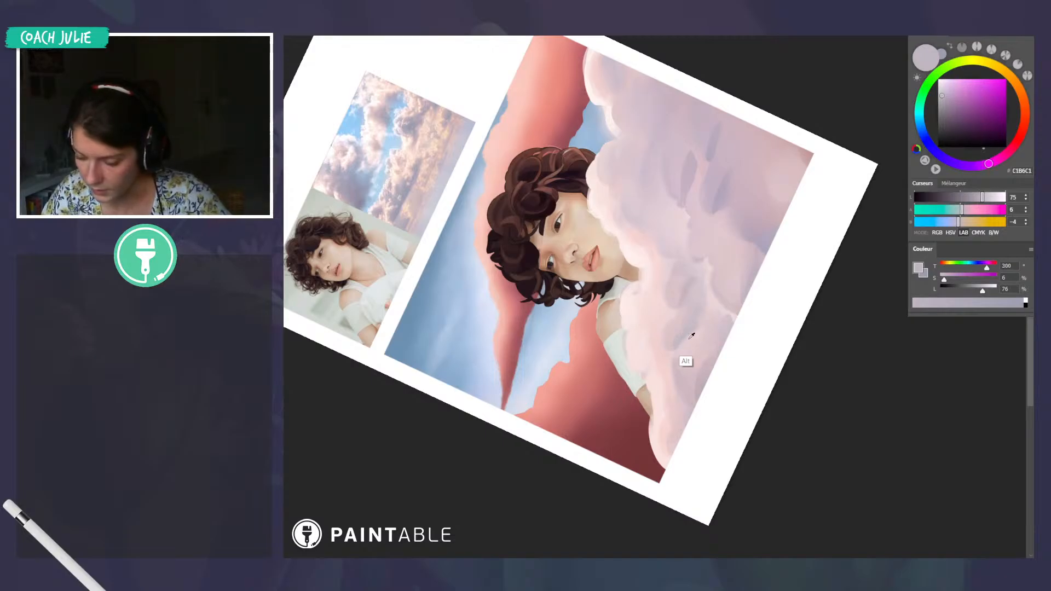
{"action": "left_click", "coordinate": [682, 342], "text": "alt"}
Sketch red dome-shaped contour guides over three puffs in the lower-left part of the foreground cloud
{"action": "left_click_drag", "start_coordinate": [729, 284], "coordinate": [738, 491]}
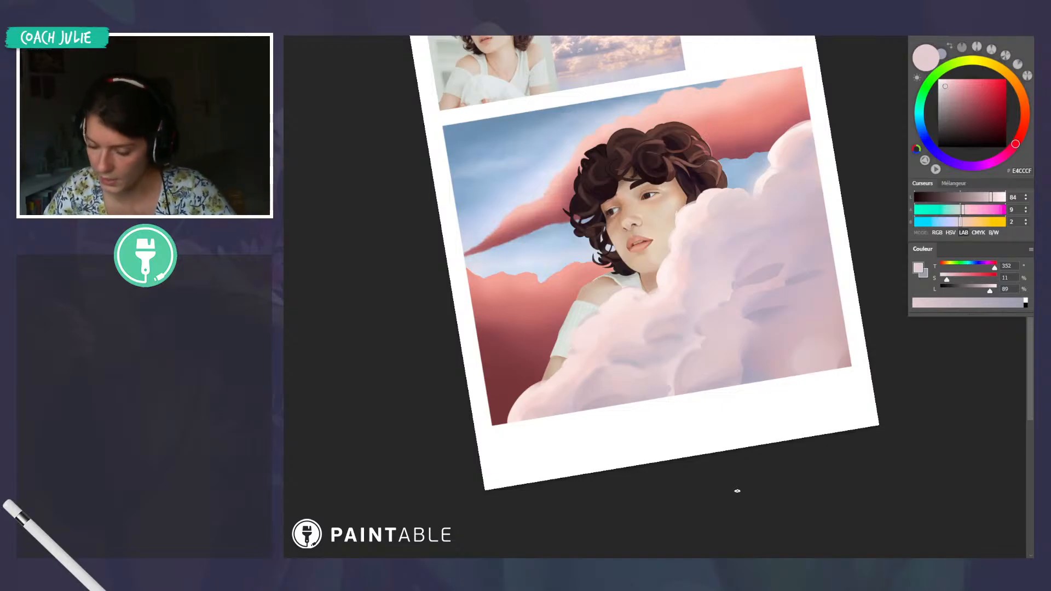
{"action": "left_click", "coordinate": [606, 378], "text": "alt"}
{"action": "left_click", "coordinate": [1024, 124]}
{"action": "left_click", "coordinate": [1004, 94]}
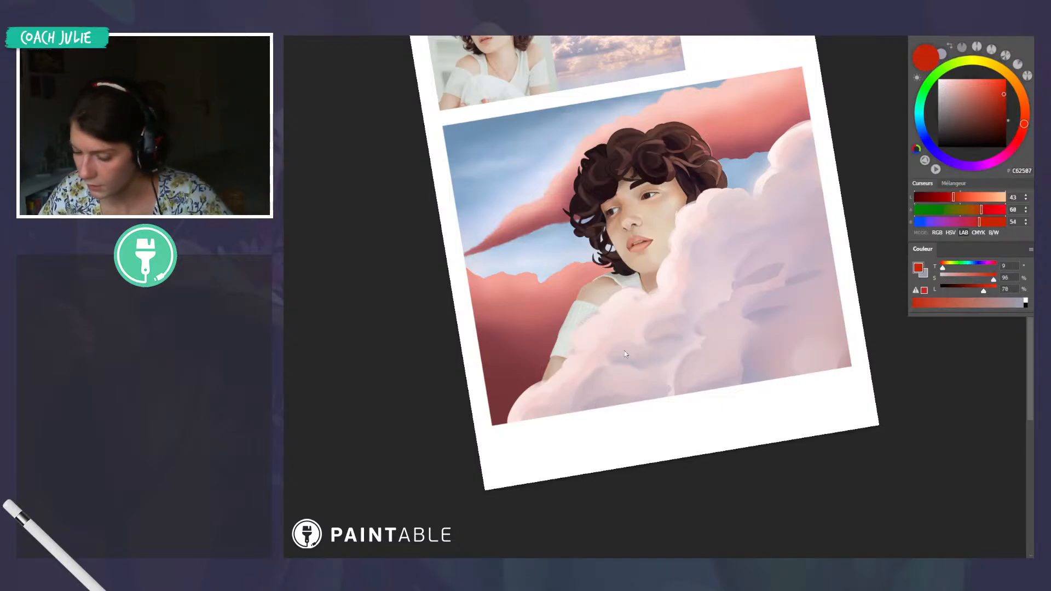
{"action": "left_click_drag", "start_coordinate": [574, 408], "coordinate": [668, 396]}
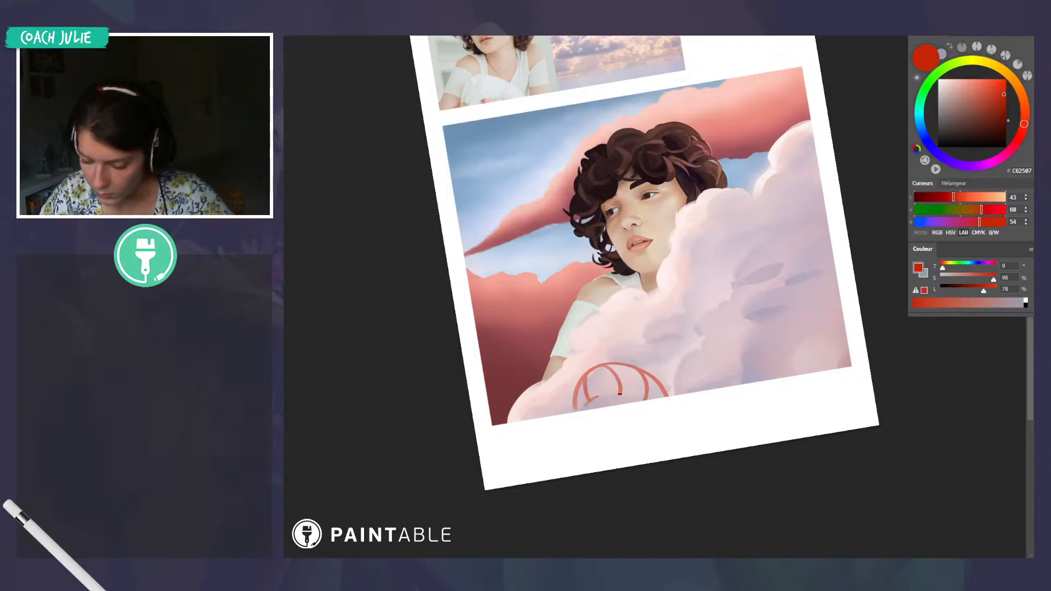
{"action": "left_click_drag", "start_coordinate": [582, 413], "coordinate": [643, 399]}
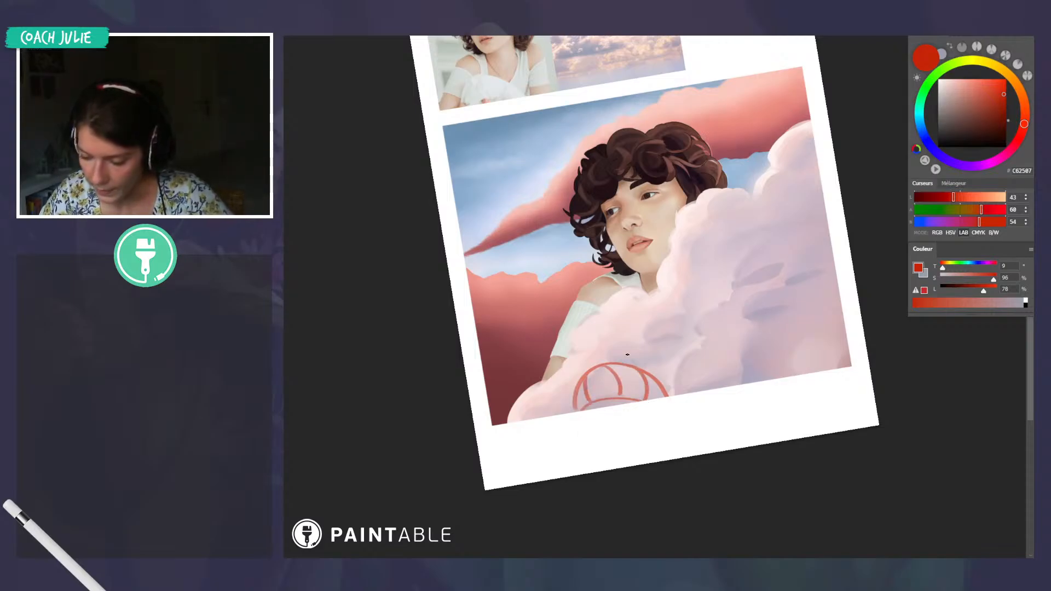
{"action": "mouse_move", "coordinate": [606, 363]}
{"action": "left_mouse_down"}
{"action": "mouse_move", "coordinate": [638, 345]}
{"action": "mouse_move", "coordinate": [646, 359]}
{"action": "mouse_move", "coordinate": [694, 324]}
{"action": "left_mouse_up"}
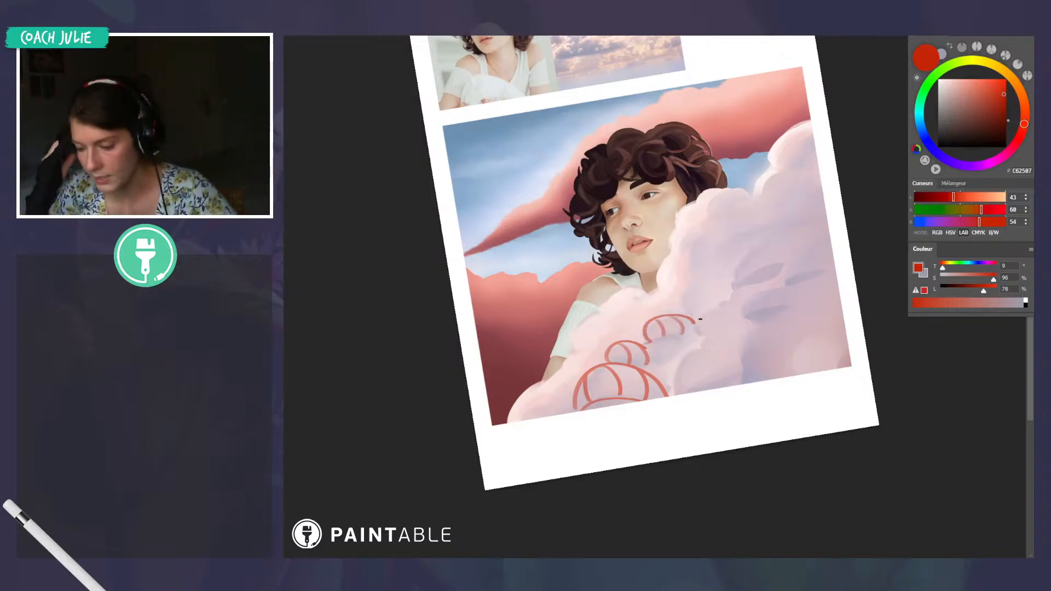
Undo all the red contour guides drawn over the cloud puffs
{"action": "key", "text": "ctrl+z"}
{"action": "key", "text": "ctrl+z"}
{"action": "key", "text": "ctrl+z"}
{"action": "key", "text": "ctrl+z"}
{"action": "key", "text": "ctrl+z"}
{"action": "key", "text": "ctrl+z"}
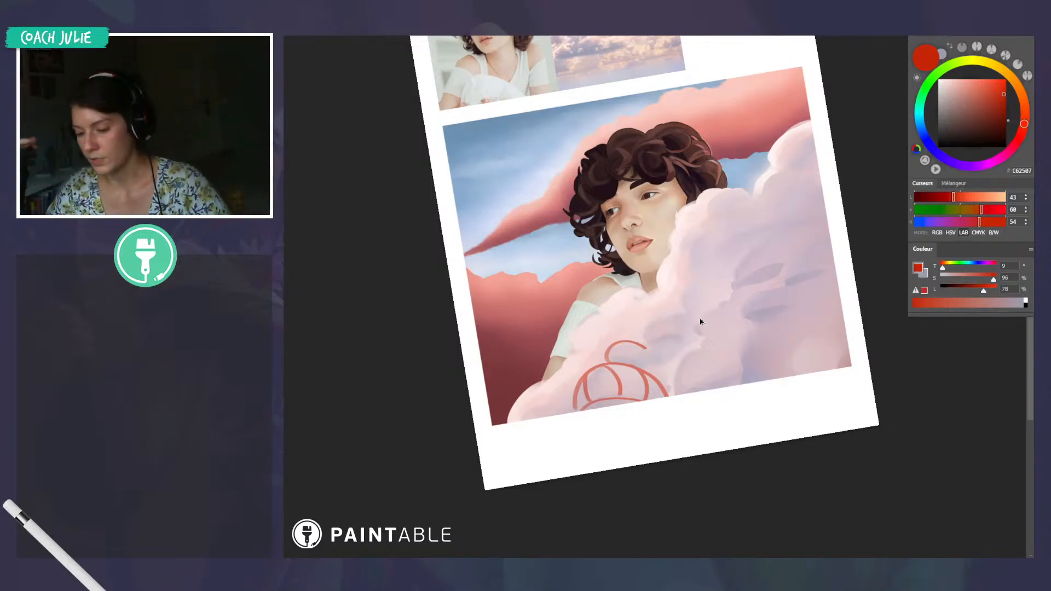
{"action": "key", "text": "ctrl+z"}
{"action": "key", "text": "ctrl+z"}
{"action": "key", "text": "ctrl+z"}
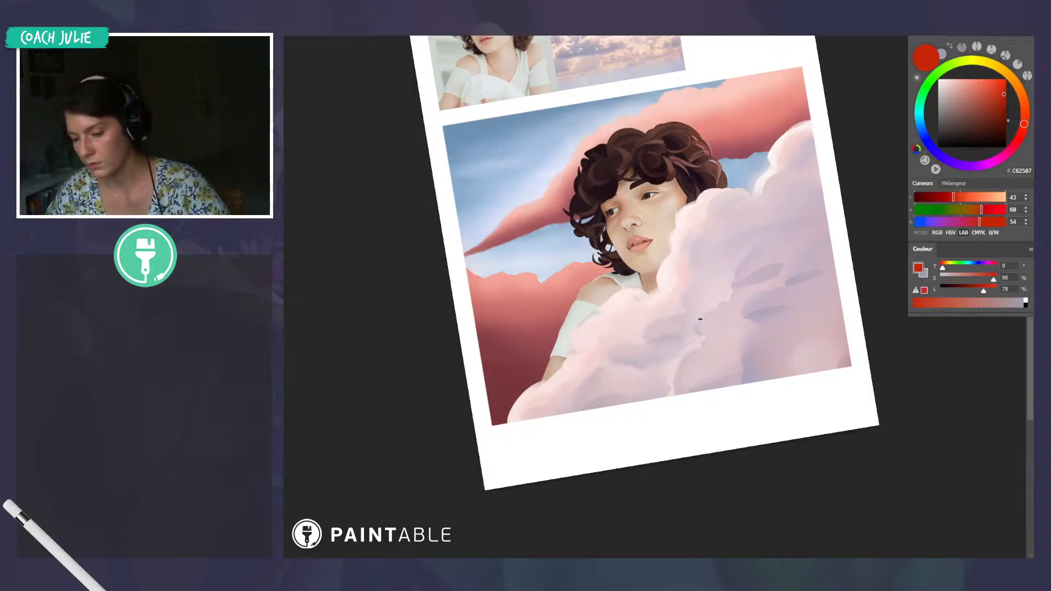
Blend the edges of the upper right-hand crescents into the cloud with sampled lavender C4B1C1 and nearby pinks
{"action": "left_click", "coordinate": [748, 281], "text": "alt"}
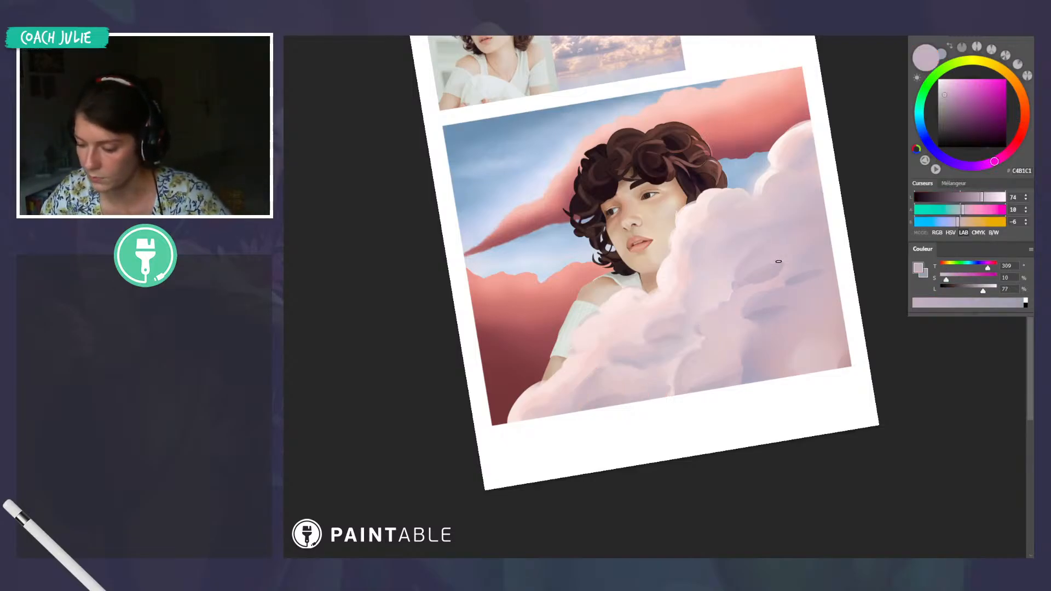
{"action": "left_click", "coordinate": [770, 301], "text": "alt"}
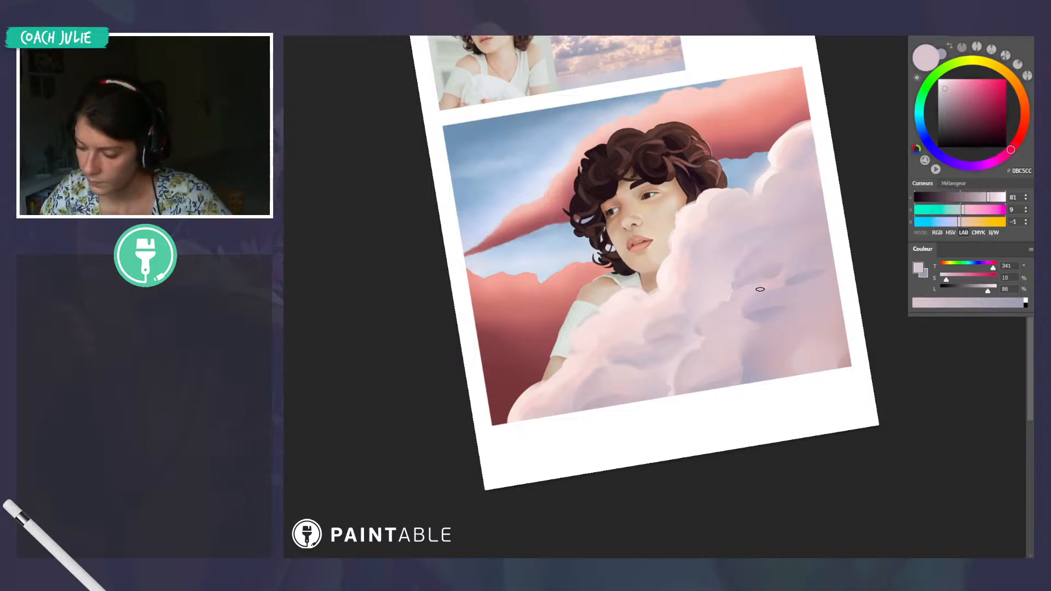
{"action": "left_click", "coordinate": [776, 274], "text": "alt"}
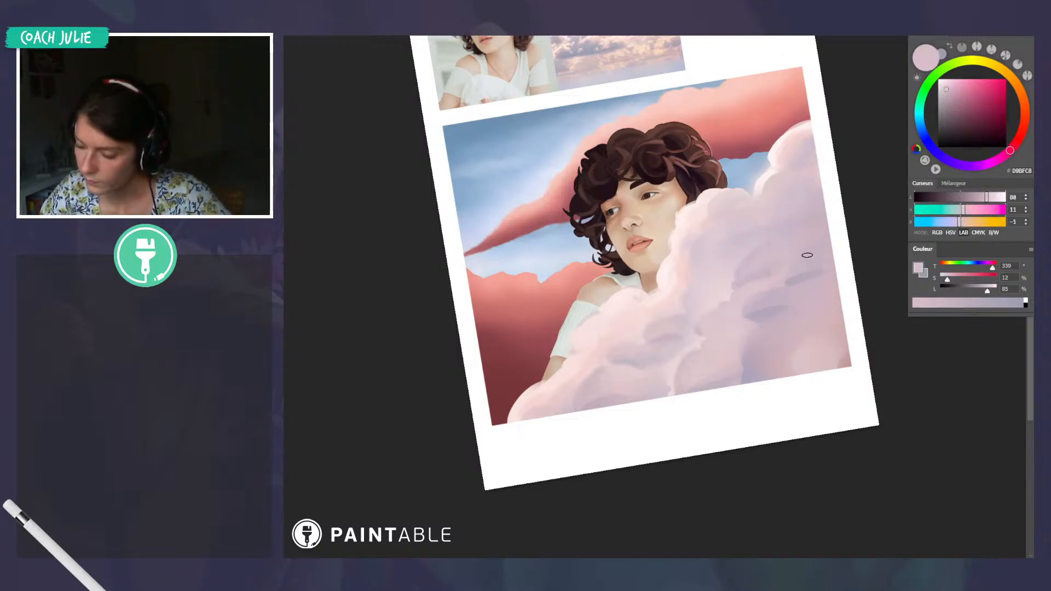
{"action": "left_click", "coordinate": [800, 267], "text": "alt"}
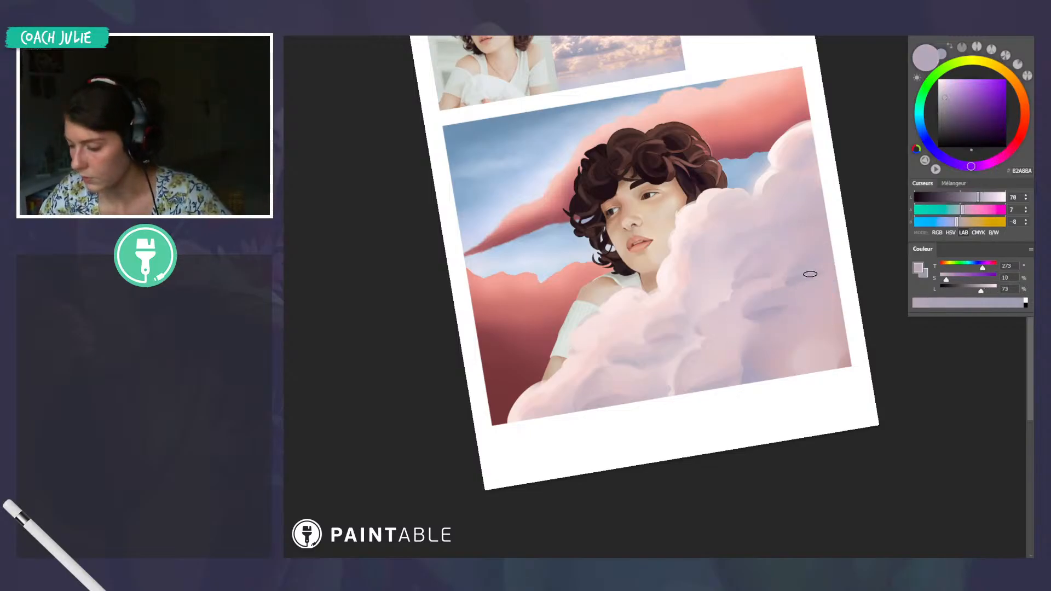
{"action": "left_click", "coordinate": [825, 262], "text": "alt"}
{"action": "left_click", "coordinate": [809, 289], "text": "alt"}
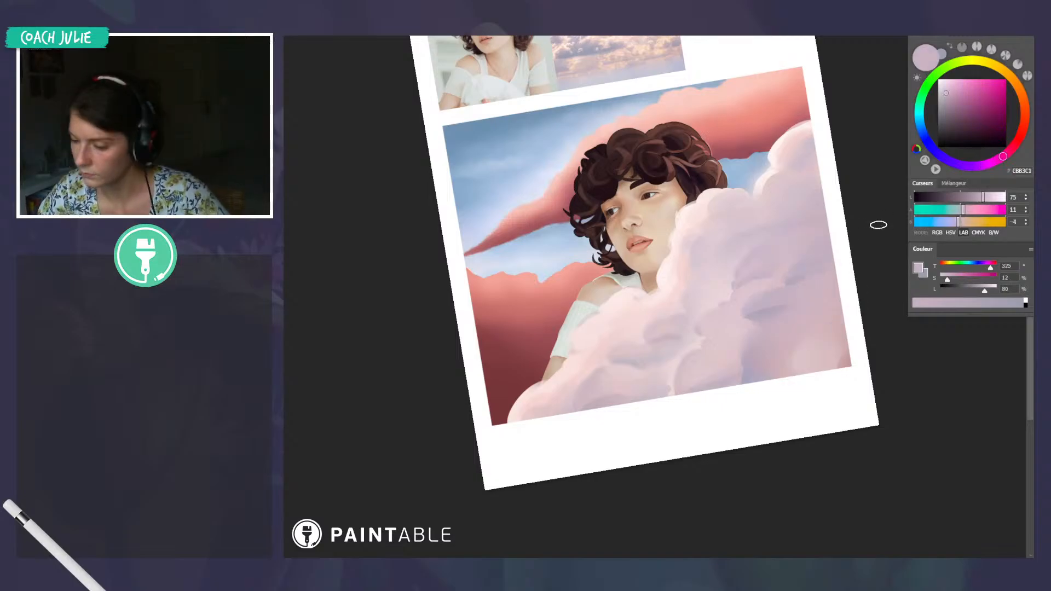
Straighten the canvas and reshape the shadow below the right-hand crescents with sampled lavenders C2B1C4 and B9A9BB
{"action": "key", "text": "r"}
{"action": "left_click_drag", "start_coordinate": [842, 330], "coordinate": [739, 433]}
{"action": "key", "text": "Escape"}
{"action": "left_click", "coordinate": [758, 322], "text": "alt"}
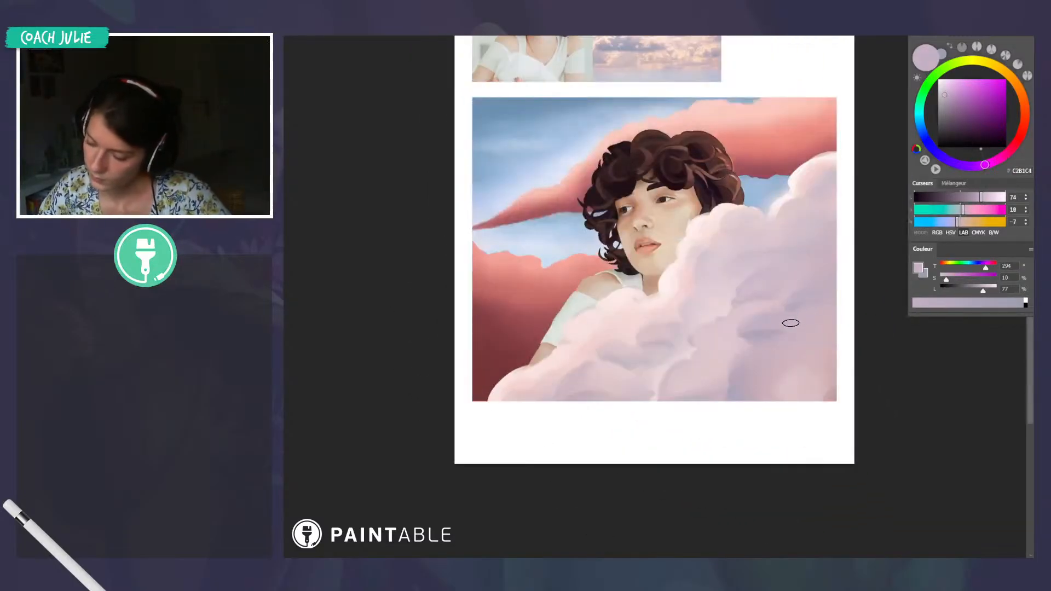
{"action": "left_click", "coordinate": [761, 328], "text": "alt"}
{"action": "left_click", "coordinate": [762, 336], "text": "alt"}
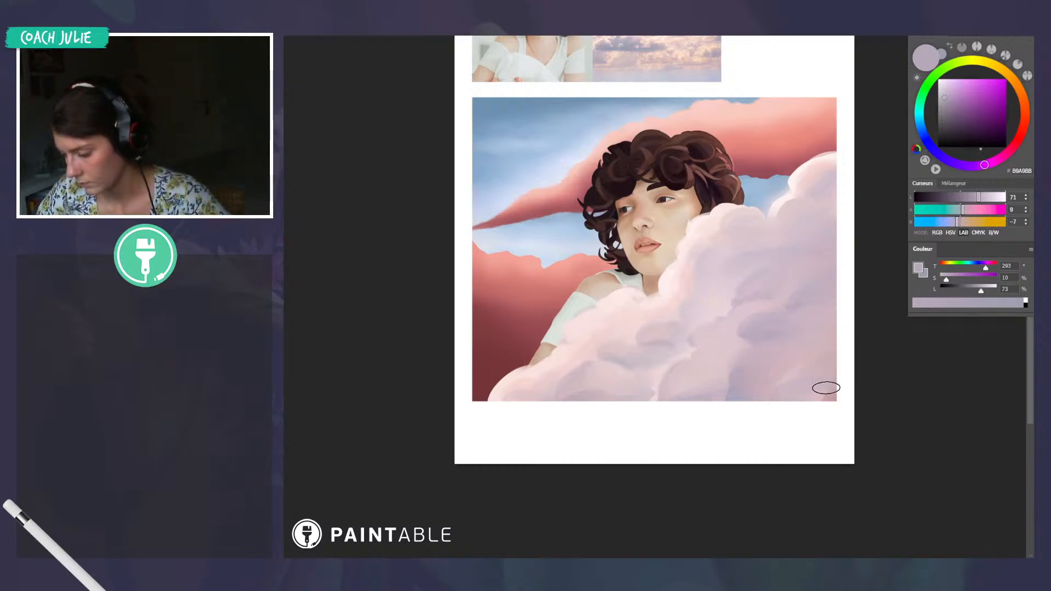
Smooth the cloud's lower-right area with a larger brush in sampled dusty pink CEB2BB and lavender tones
{"action": "left_click", "coordinate": [794, 371], "text": "alt"}
{"action": "left_click", "coordinate": [805, 368], "text": "alt"}
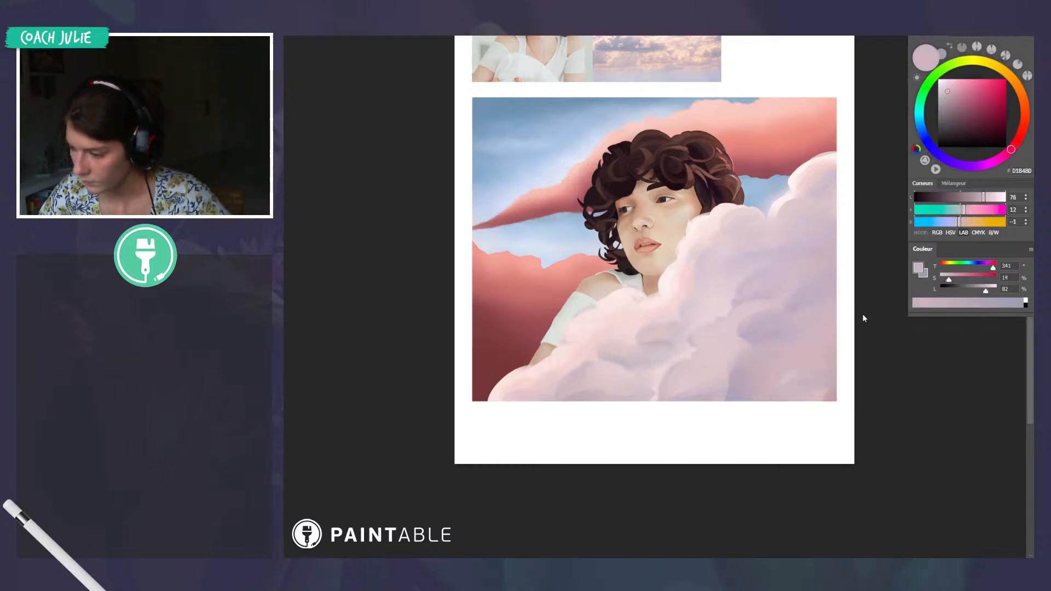
{"action": "left_click", "coordinate": [812, 354], "text": "alt"}
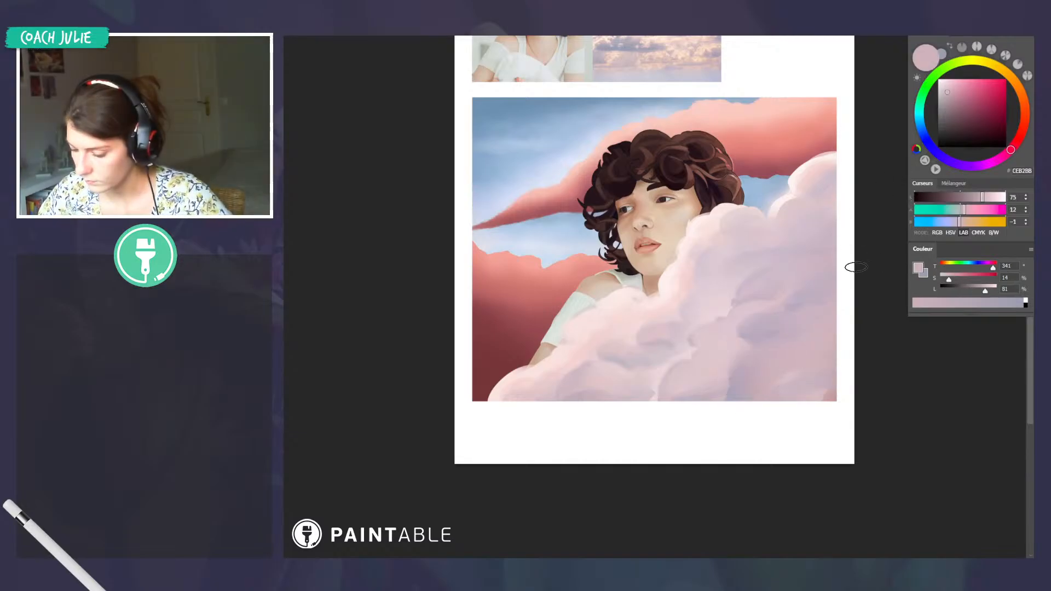
{"action": "left_click", "coordinate": [794, 364], "text": "alt"}
{"action": "left_click", "coordinate": [803, 375], "text": "alt"}
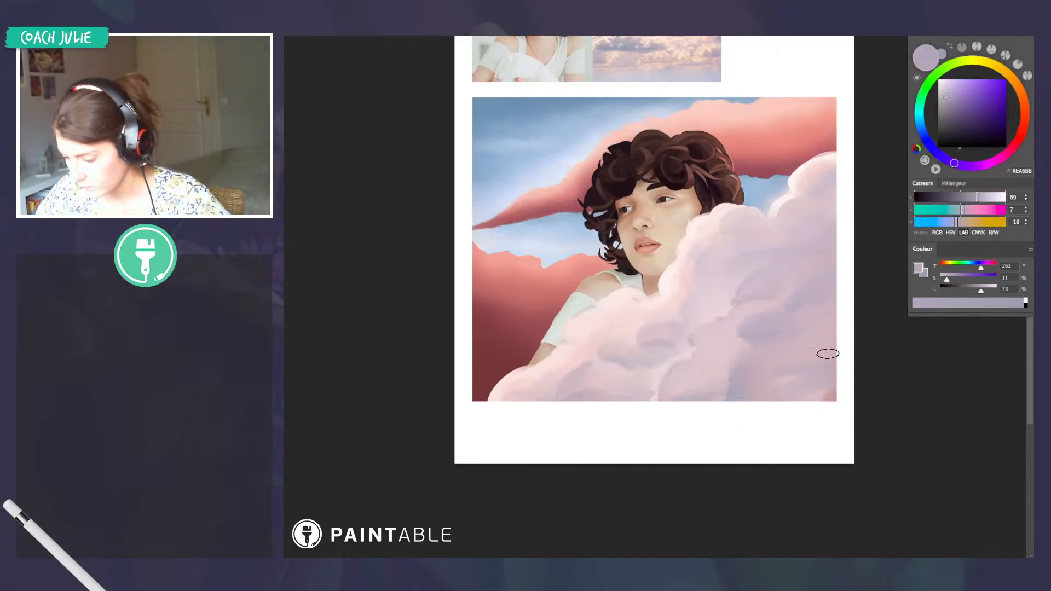
{"action": "left_click", "coordinate": [781, 360], "text": "alt"}
Blend the cloud's lower-right corner and right-hand puffs with sampled mauves C1AFBD and CCB5C0
{"action": "key", "text": "r"}
{"action": "left_click_drag", "start_coordinate": [870, 391], "coordinate": [717, 486]}
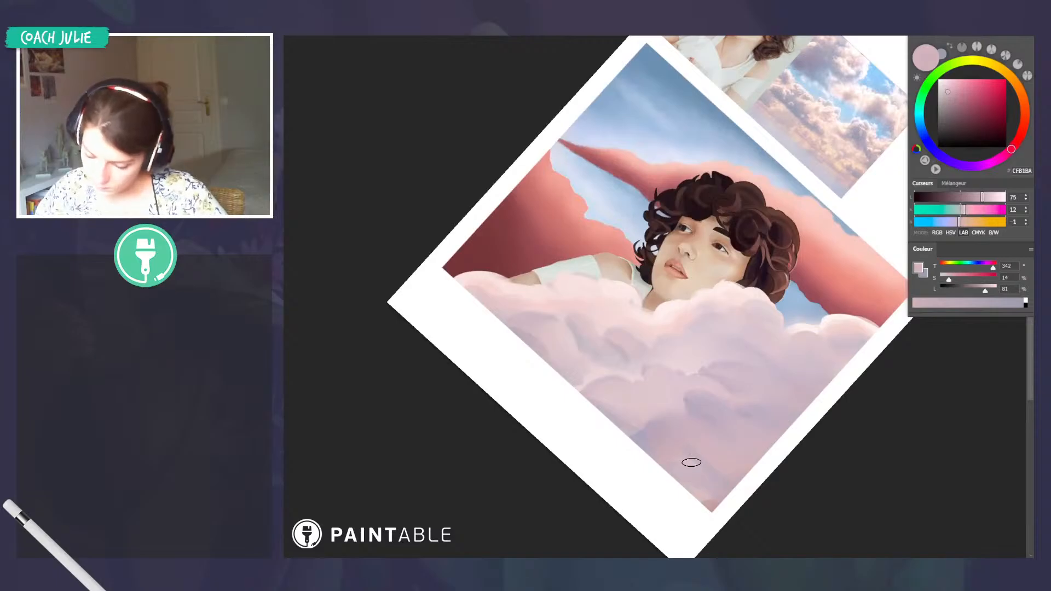
{"action": "left_click", "coordinate": [705, 459], "text": "alt"}
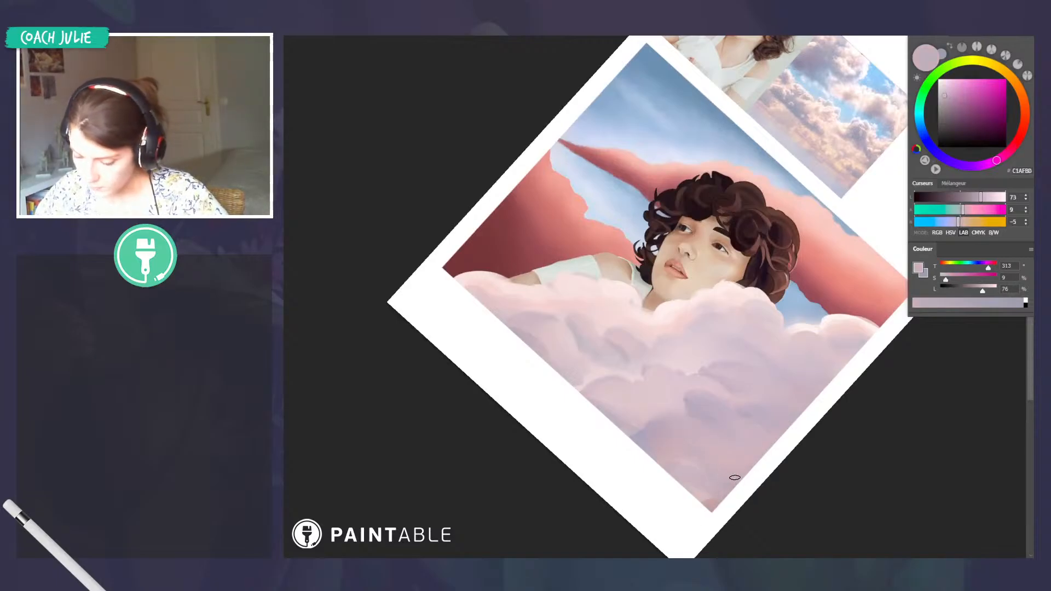
{"action": "key", "text": "r"}
{"action": "left_click_drag", "start_coordinate": [735, 478], "coordinate": [802, 191]}
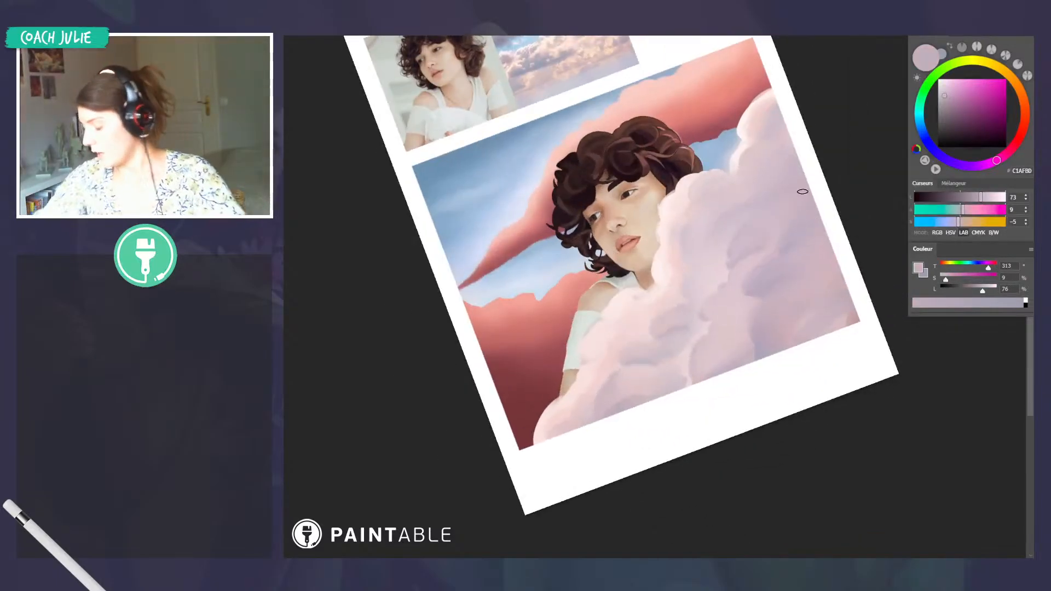
{"action": "left_click", "coordinate": [805, 274], "text": "alt"}
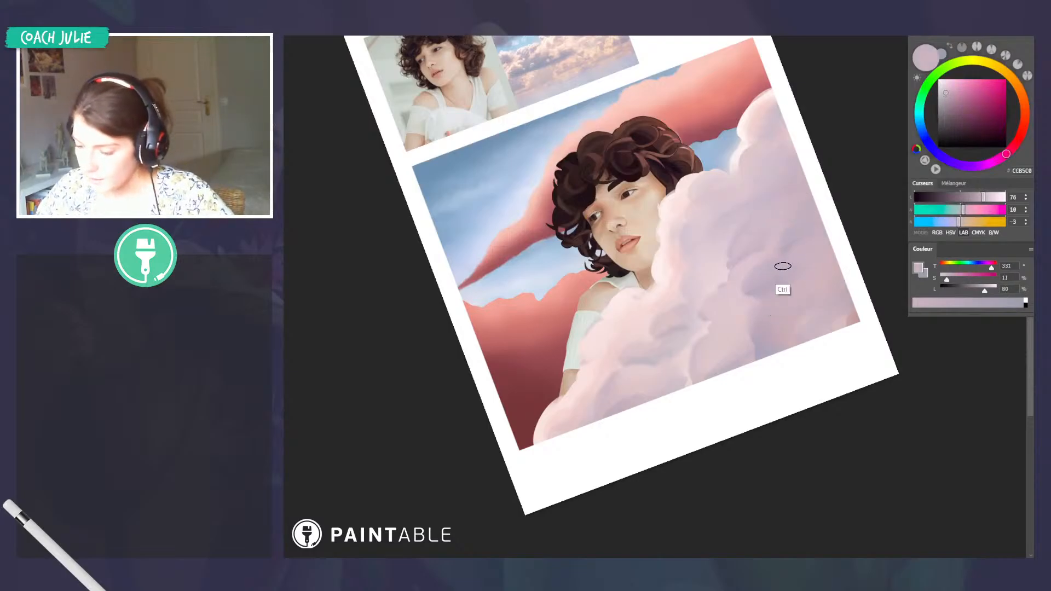
Paint pale pink highlights on the right-hand puffs above the crescent shadows, blending them with sampled and adjusted cloud pinks
{"action": "left_click", "coordinate": [628, 324], "text": "alt"}
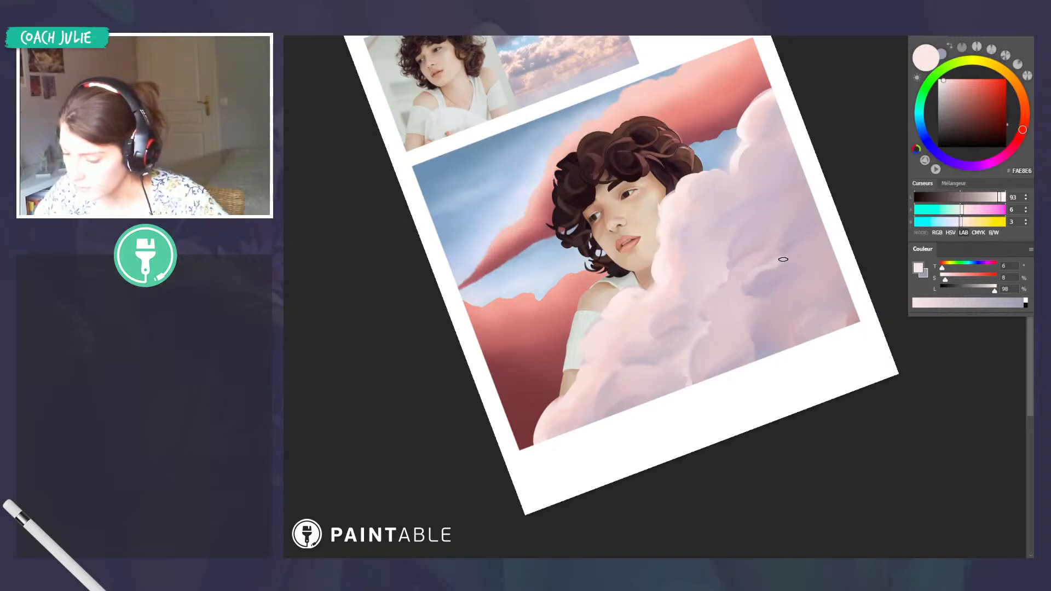
{"action": "left_click", "coordinate": [757, 277], "text": "alt"}
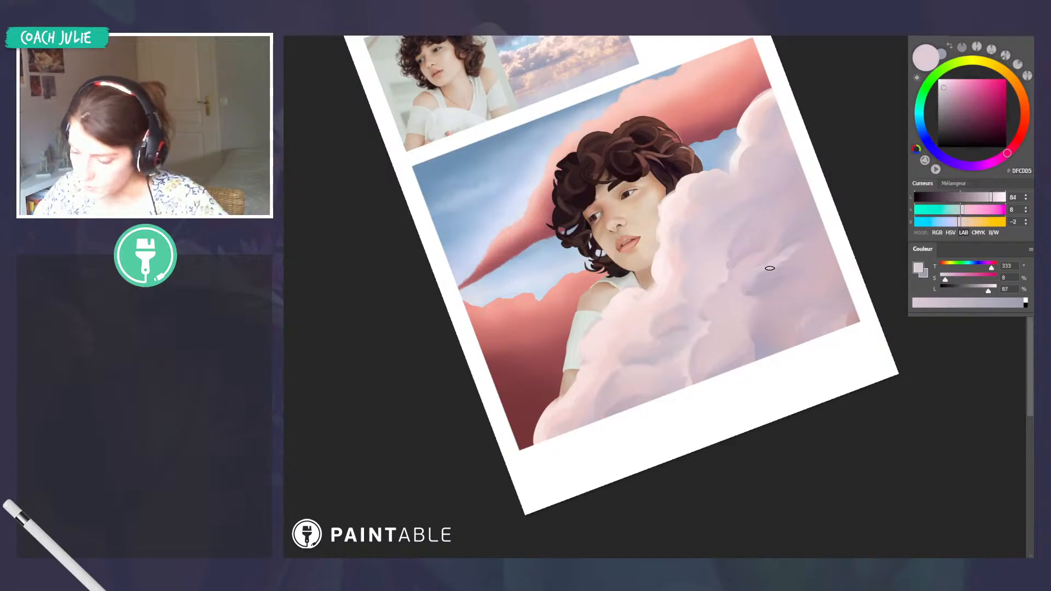
{"action": "left_click", "coordinate": [677, 312], "text": "alt"}
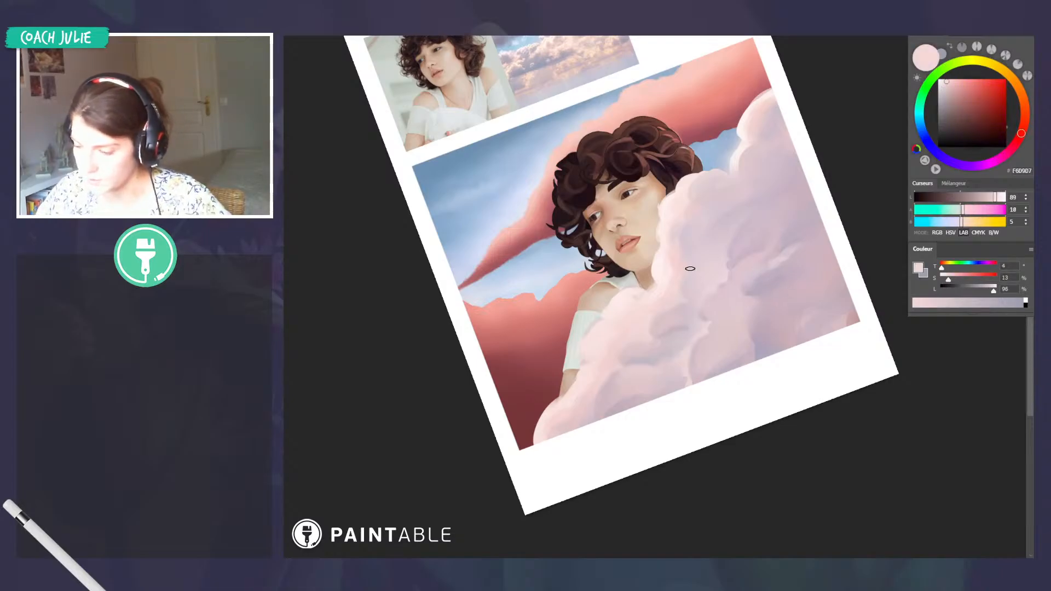
{"action": "left_click", "coordinate": [952, 84]}
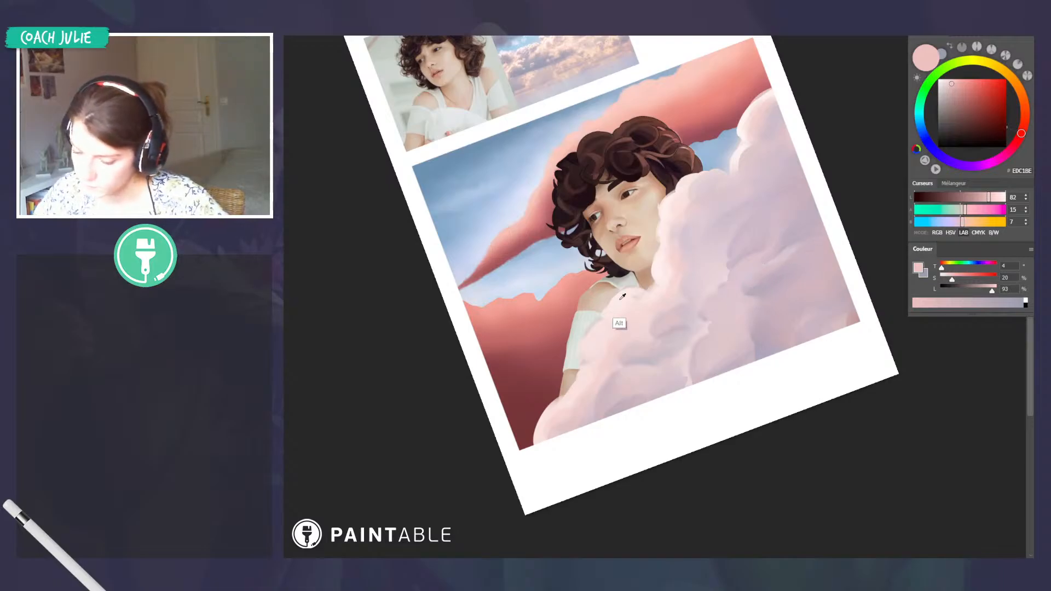
{"action": "left_click", "coordinate": [762, 286], "text": "alt"}
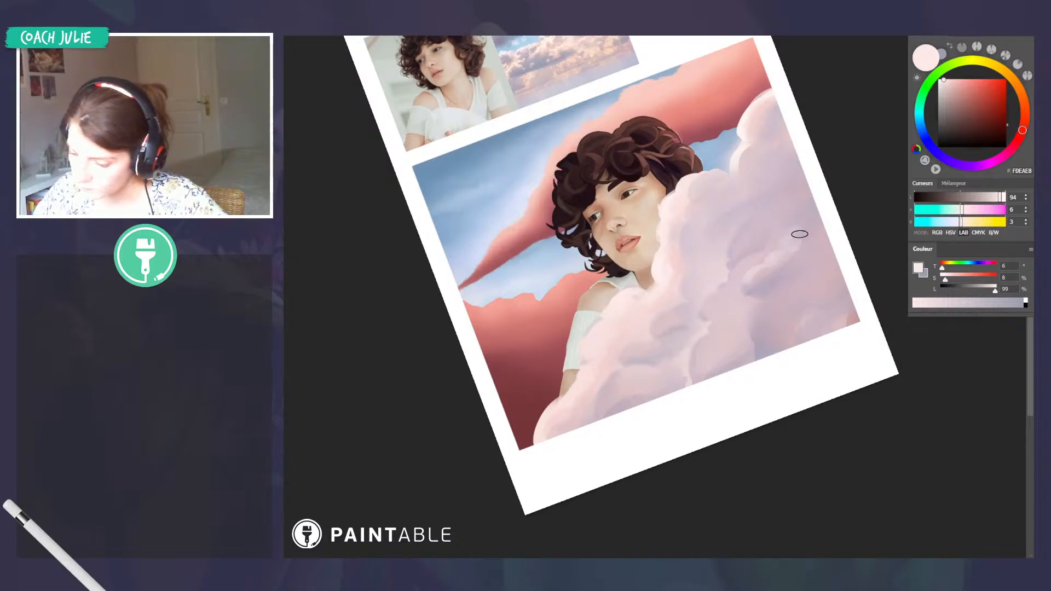
{"action": "key", "text": "r"}
{"action": "left_click_drag", "start_coordinate": [823, 223], "coordinate": [844, 284]}
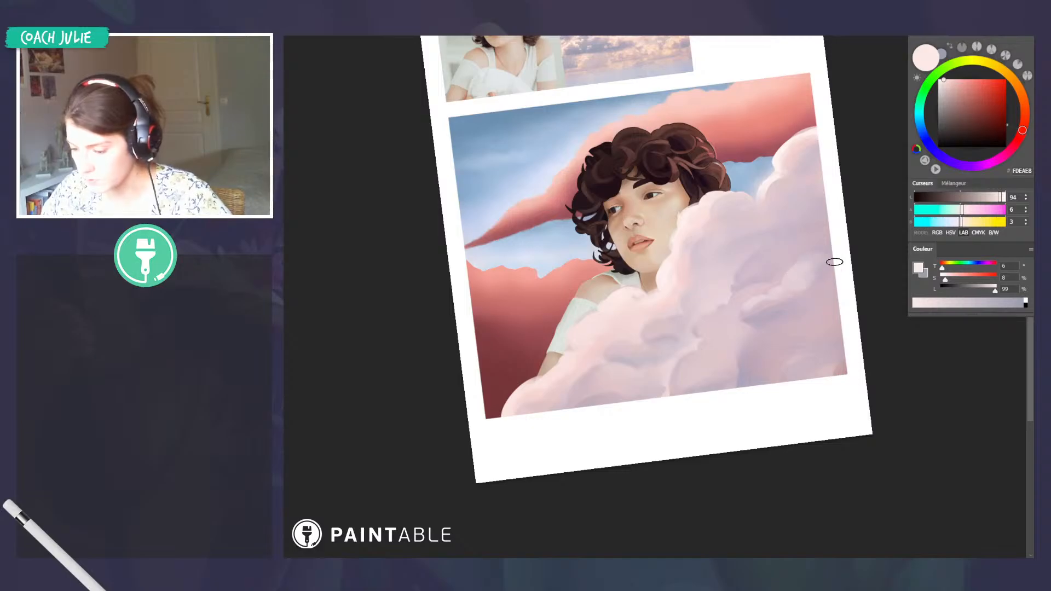
Mix warm pink DFAAA9 from the color sampled on the right-hand puffs and straighten the canvas
{"action": "left_click", "coordinate": [805, 287], "text": "ctrl"}
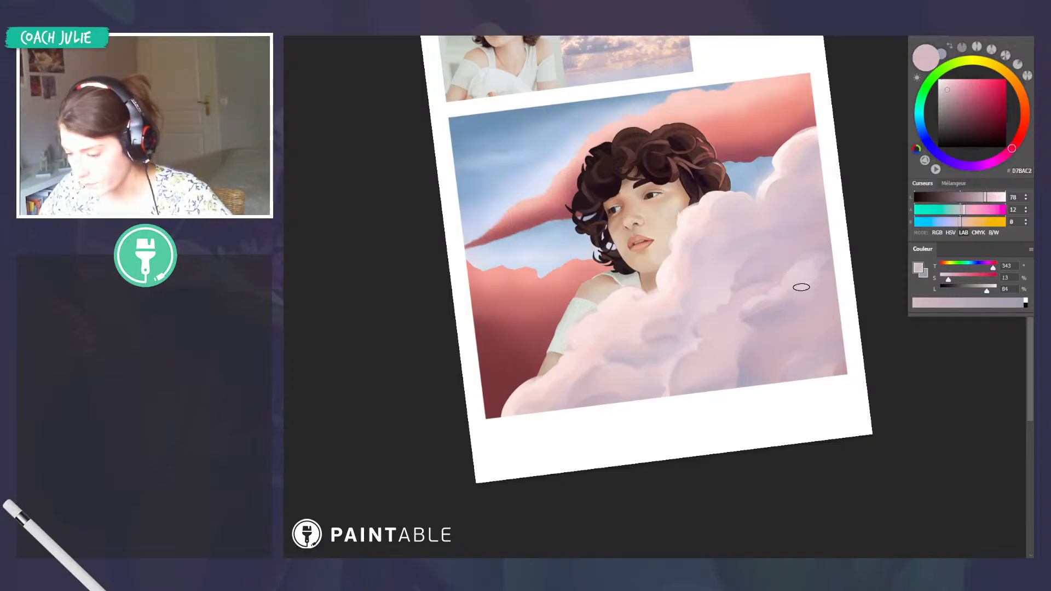
{"action": "left_click", "coordinate": [954, 88]}
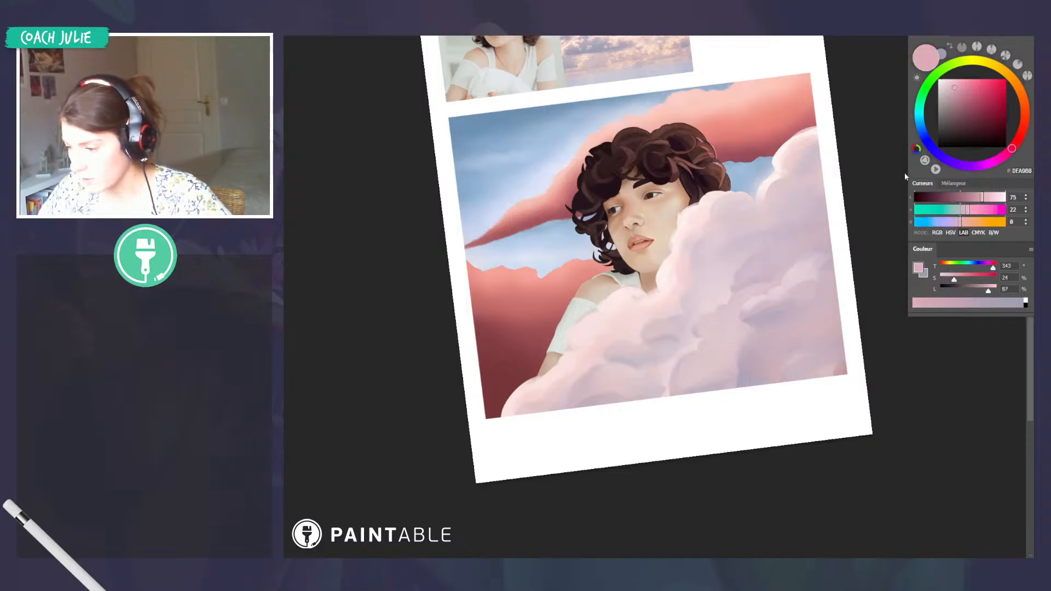
{"action": "left_click", "coordinate": [1019, 138]}
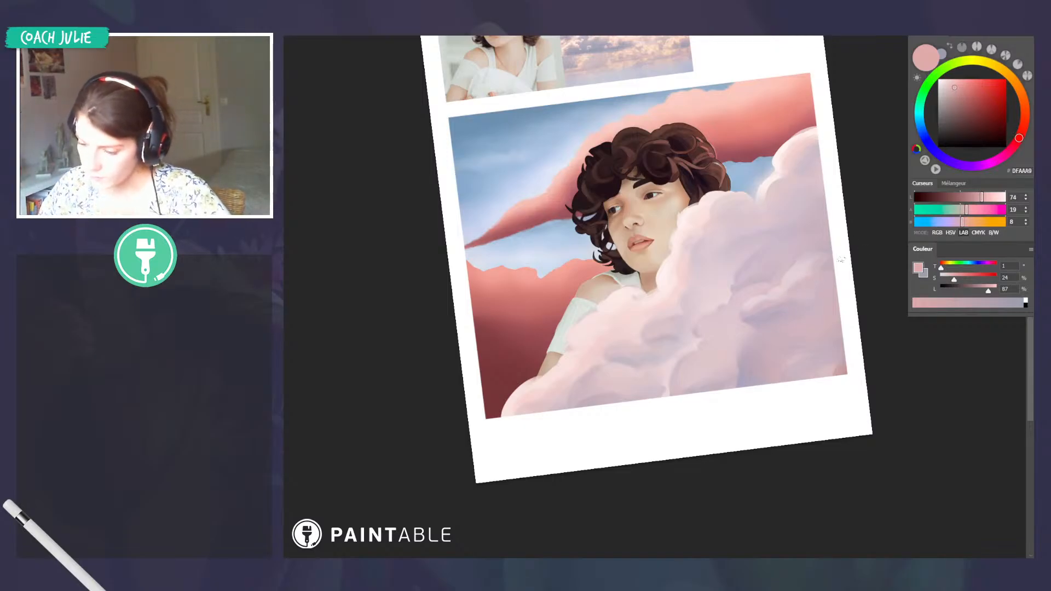
{"action": "key", "text": "r"}
{"action": "mouse_move", "coordinate": [889, 350]}
{"action": "left_mouse_down"}
{"action": "mouse_move", "coordinate": [882, 387]}
{"action": "mouse_move", "coordinate": [860, 346]}
{"action": "left_mouse_up"}
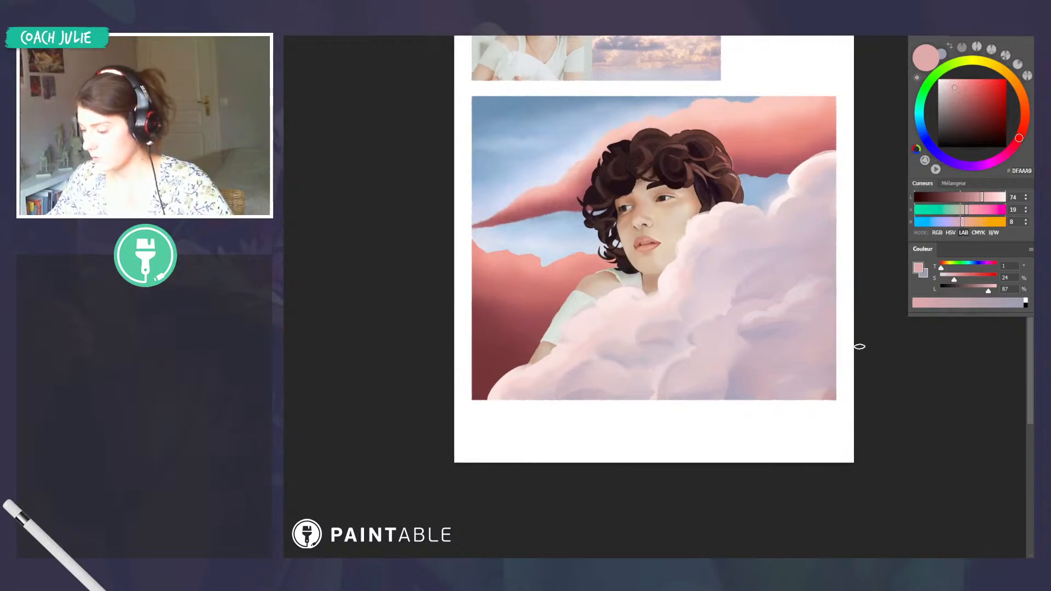
Outline the upper right-hand puff with a freehand selection and shade along its lower edge with dusty pink D9B3B5 mixed from sampled cloud color
{"action": "mouse_move", "coordinate": [746, 347]}
{"action": "left_mouse_down"}
{"action": "mouse_move", "coordinate": [736, 328]}
{"action": "mouse_move", "coordinate": [774, 305]}
{"action": "mouse_move", "coordinate": [752, 331]}
{"action": "mouse_move", "coordinate": [813, 270]}
{"action": "mouse_move", "coordinate": [700, 311]}
{"action": "mouse_move", "coordinate": [731, 307]}
{"action": "left_mouse_up"}
{"action": "key", "text": "b"}
{"action": "left_click", "coordinate": [685, 380], "text": "alt"}
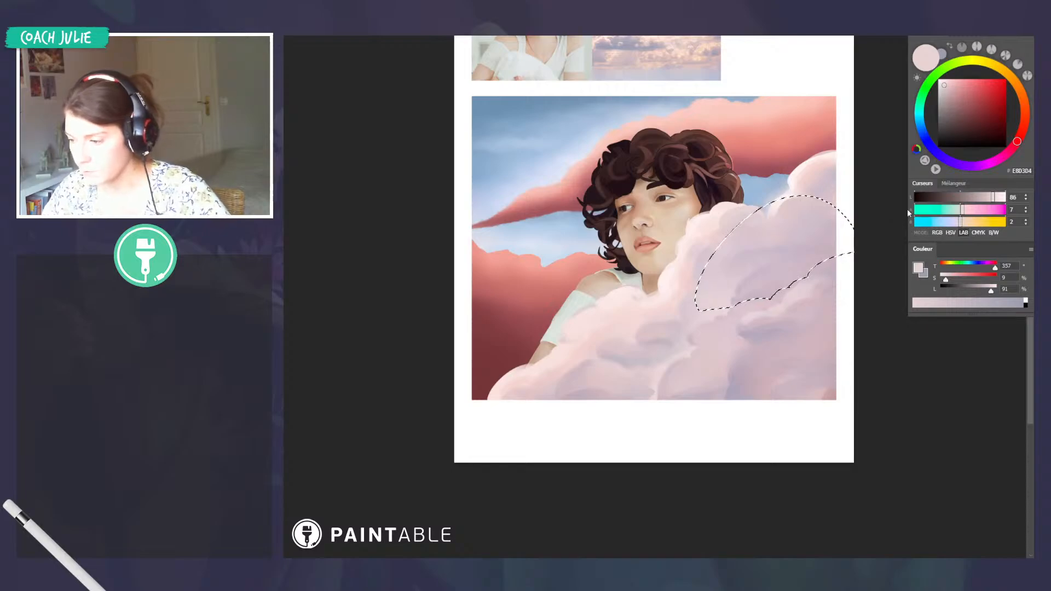
{"action": "left_click", "coordinate": [950, 89]}
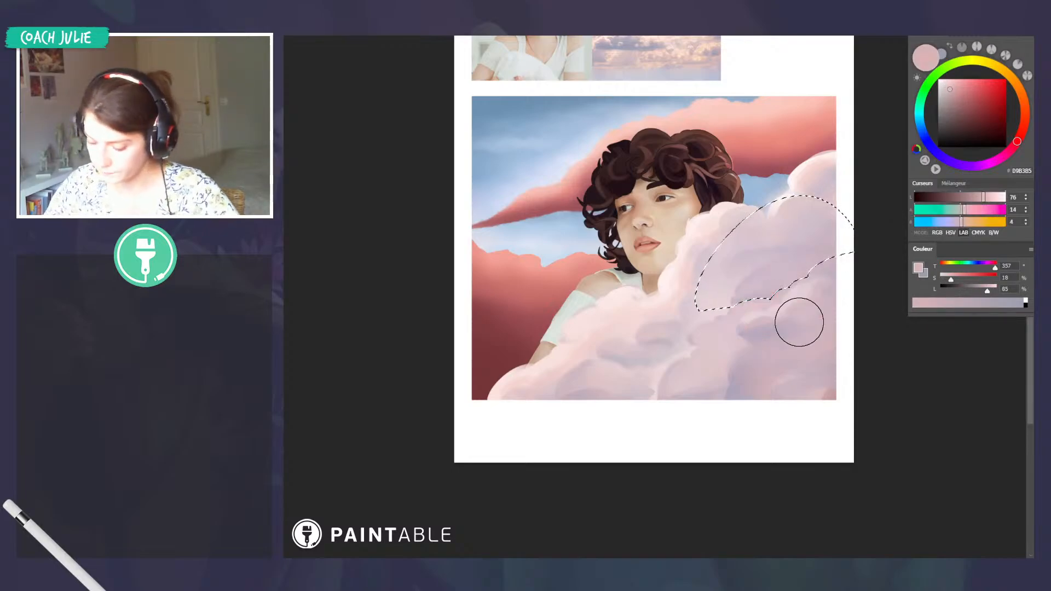
{"action": "key", "text": "ctrl+d"}
Mix peachy pink E6B4AA from the pale highlight on the puff beside the face and check the overall painting
{"action": "left_click", "coordinate": [711, 233], "text": "alt"}
{"action": "left_click", "coordinate": [724, 208], "text": "alt"}
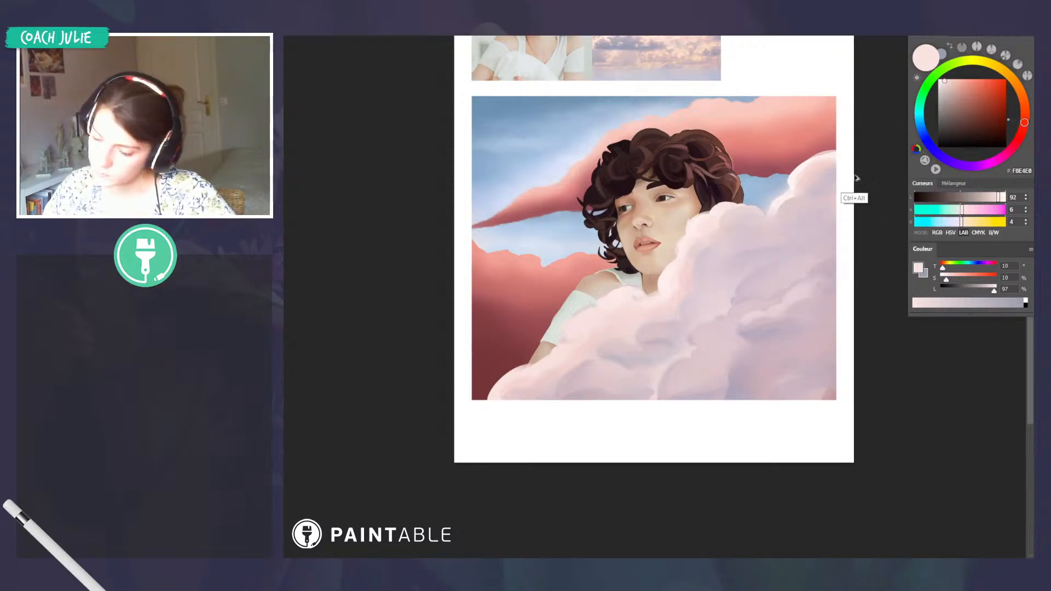
{"action": "left_click", "coordinate": [956, 86]}
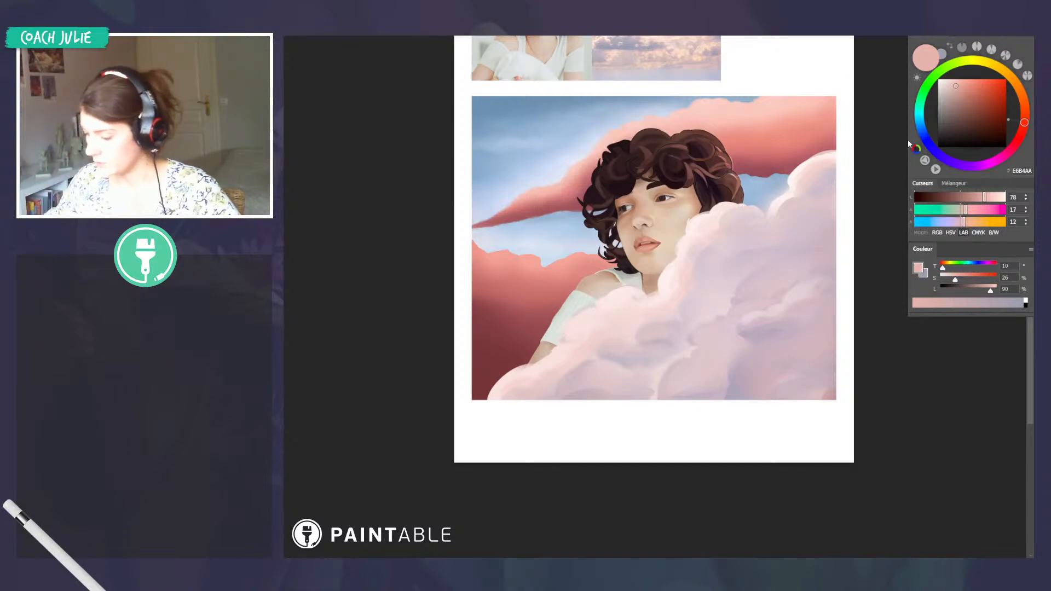
{"action": "scroll", "coordinate": [672, 285], "scroll_direction": "down", "scroll_amount": 7}
{"action": "scroll", "coordinate": [657, 312], "scroll_direction": "up", "scroll_amount": 7}
{"action": "scroll", "coordinate": [706, 323], "scroll_direction": "up", "scroll_amount": 3}
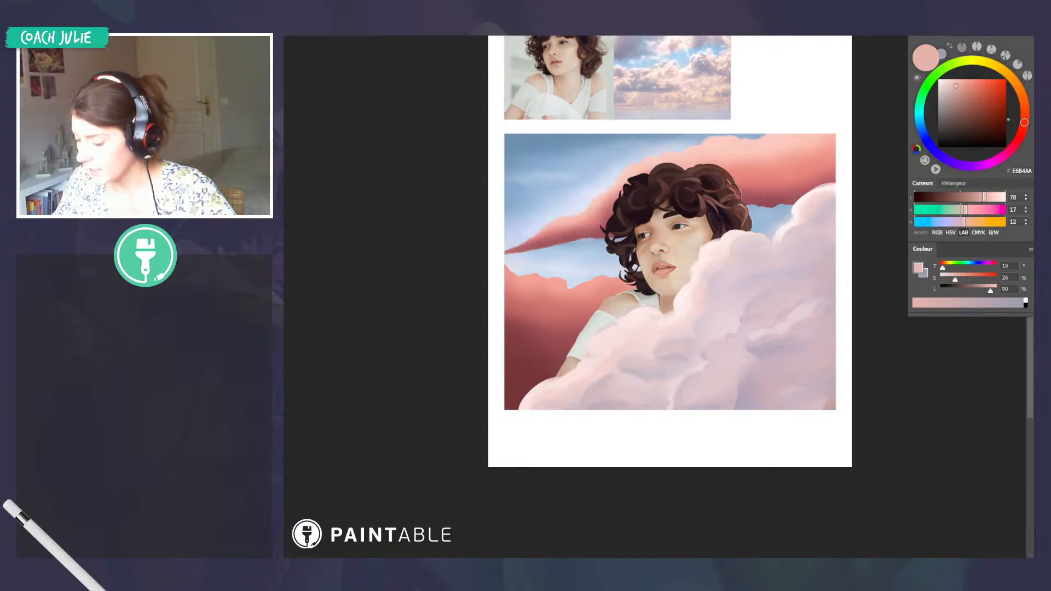
Try to glaze the cloud's right side with saturated pink E9A5A7 using a larger brush
{"action": "left_click", "coordinate": [830, 404], "text": "alt"}
{"action": "left_click", "coordinate": [958, 85]}
{"action": "key", "text": "bracketright"}
{"action": "mouse_move", "coordinate": [838, 388]}
{"action": "left_mouse_down"}
{"action": "mouse_move", "coordinate": [862, 303]}
{"action": "mouse_move", "coordinate": [907, 259]}
{"action": "left_mouse_up"}
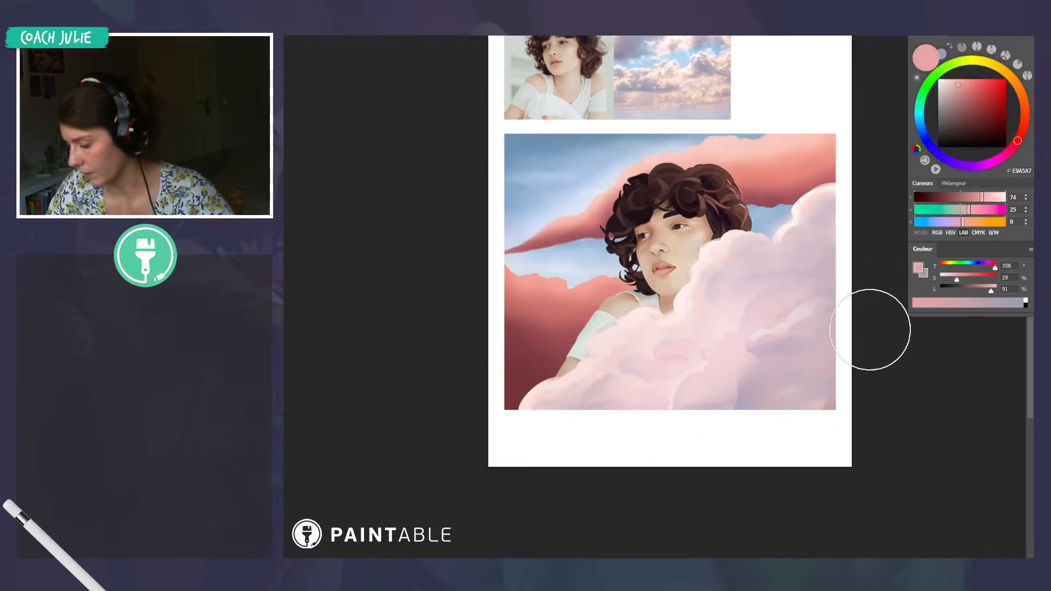
{"action": "key", "text": "ctrl+z"}
Glaze deeper pink C17779 softly over the lower part of the foreground cloud, varying the brush size
{"action": "left_click", "coordinate": [964, 96]}
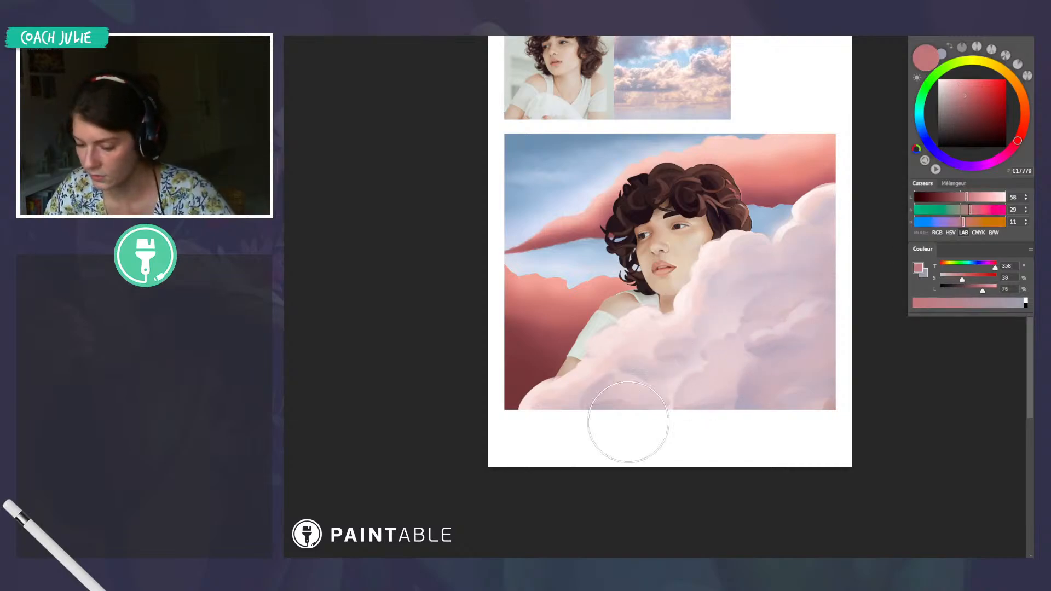
{"action": "key", "text": "bracketleft"}
{"action": "key", "text": "bracketleft"}
{"action": "key", "text": "bracketleft"}
{"action": "key", "text": "bracketleft"}
{"action": "key", "text": "bracketleft"}
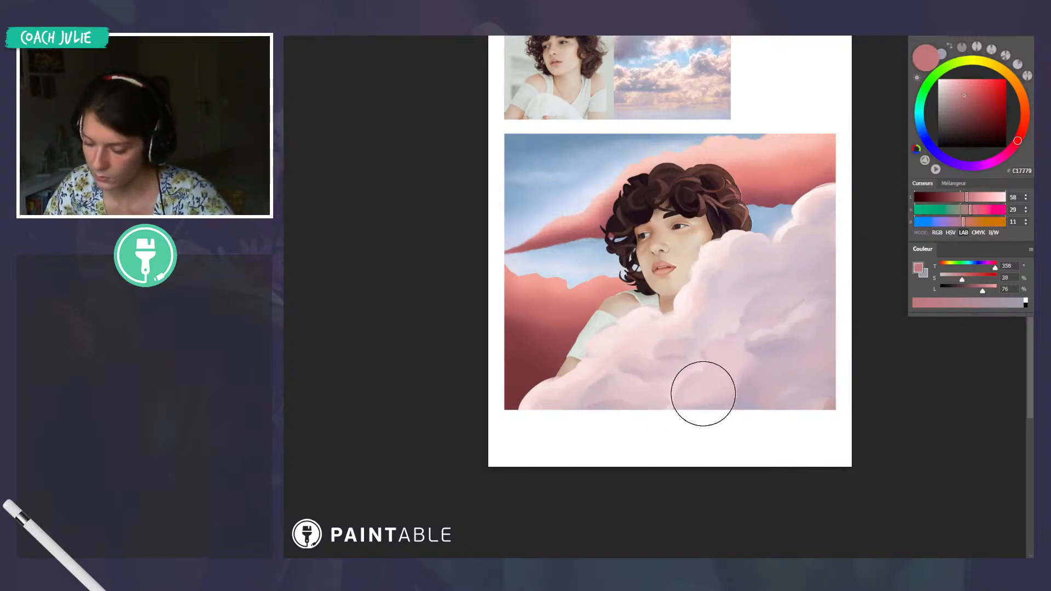
{"action": "key", "text": "bracketright"}
{"action": "key", "text": "bracketright"}
{"action": "key", "text": "bracketright"}
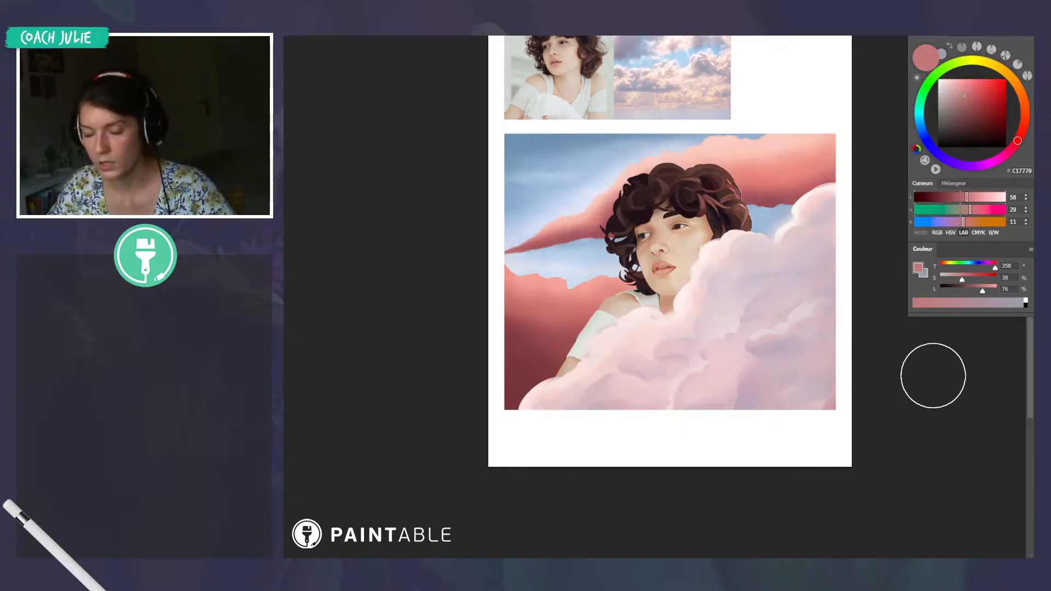
Tint the upper puffs beside the face with the same deep pink using a smaller, gradually enlarged brush
{"action": "key", "text": "bracketleft"}
{"action": "key", "text": "bracketleft"}
{"action": "key", "text": "bracketleft"}
{"action": "key", "text": "bracketleft"}
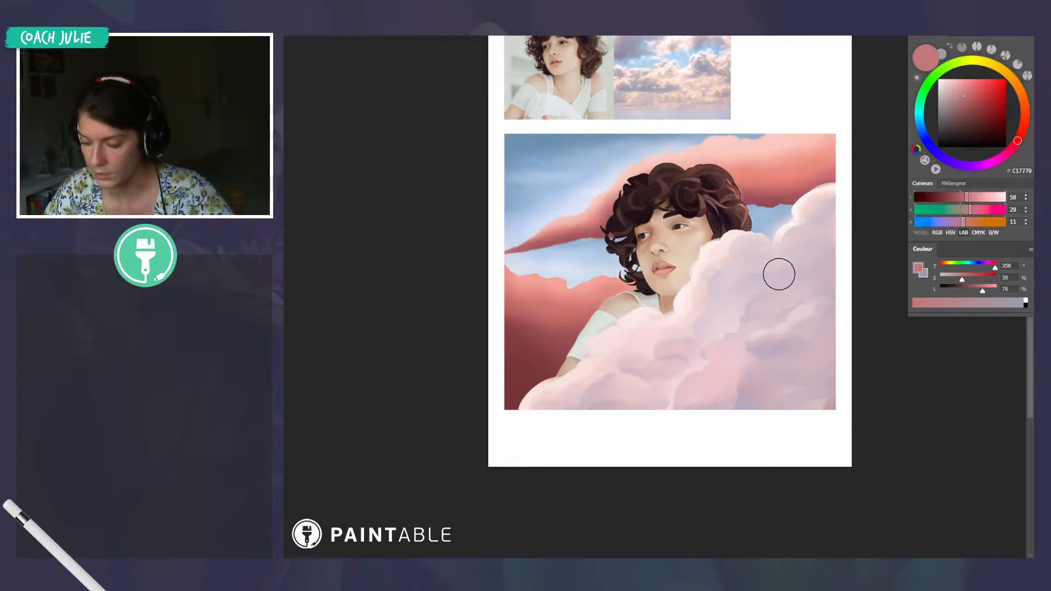
{"action": "key", "text": "bracketright"}
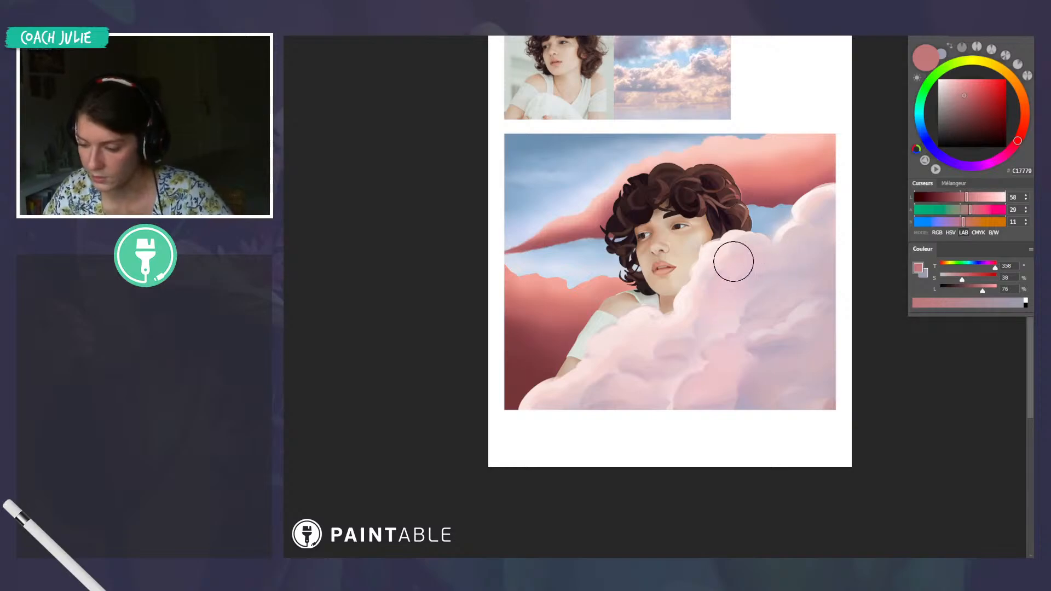
{"action": "key", "text": "bracketright"}
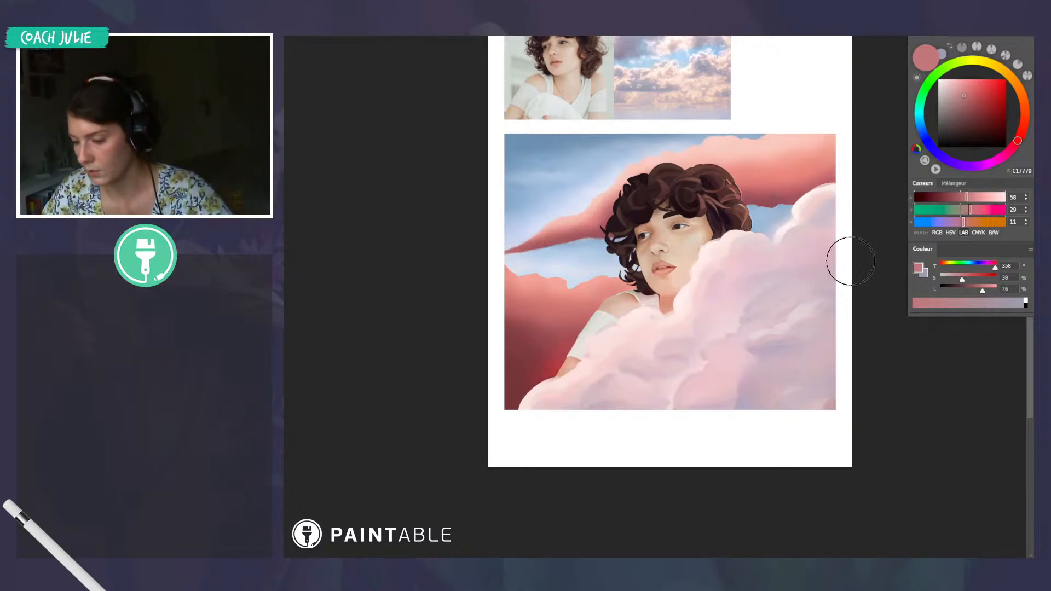
Warm the cloud's right edge and lower puffs with soft strokes of pink C17779 in varying brush sizes
{"action": "key", "text": "bracketleft"}
{"action": "key", "text": "bracketleft"}
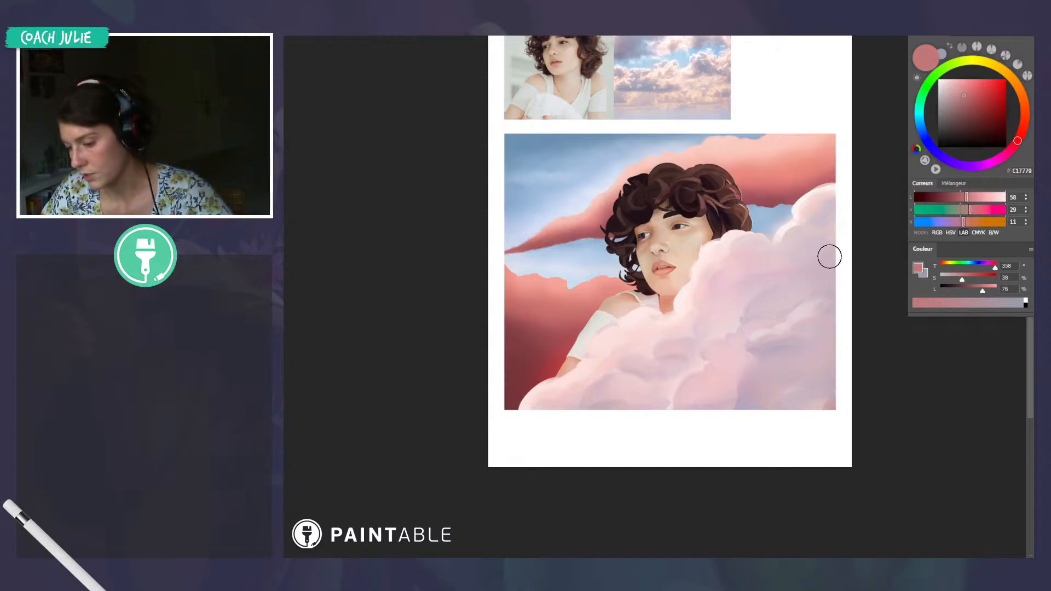
{"action": "key", "text": "bracketright"}
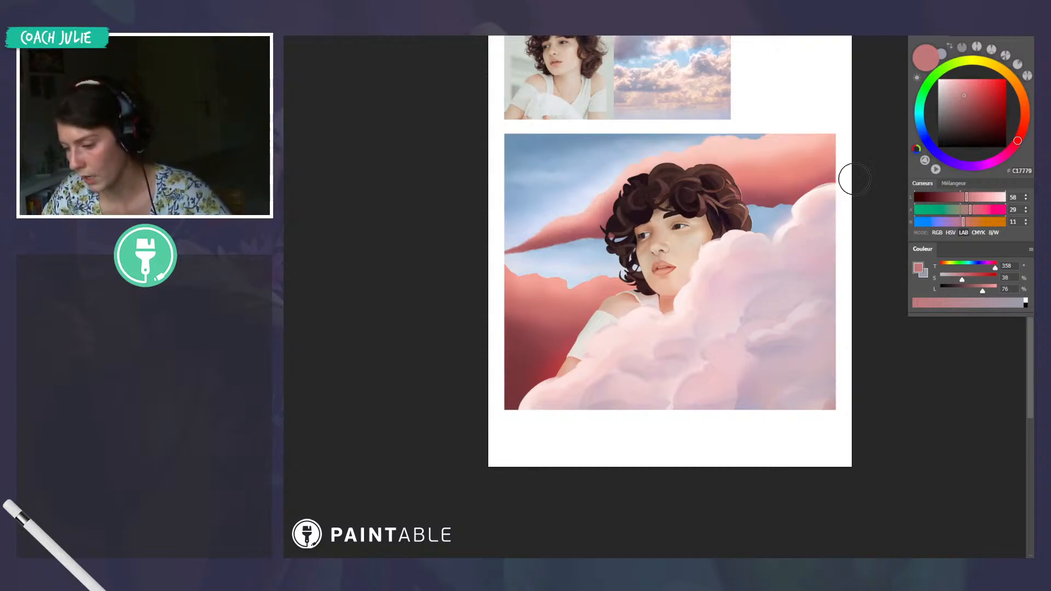
{"action": "key", "text": "bracketright"}
{"action": "key", "text": "bracketright"}
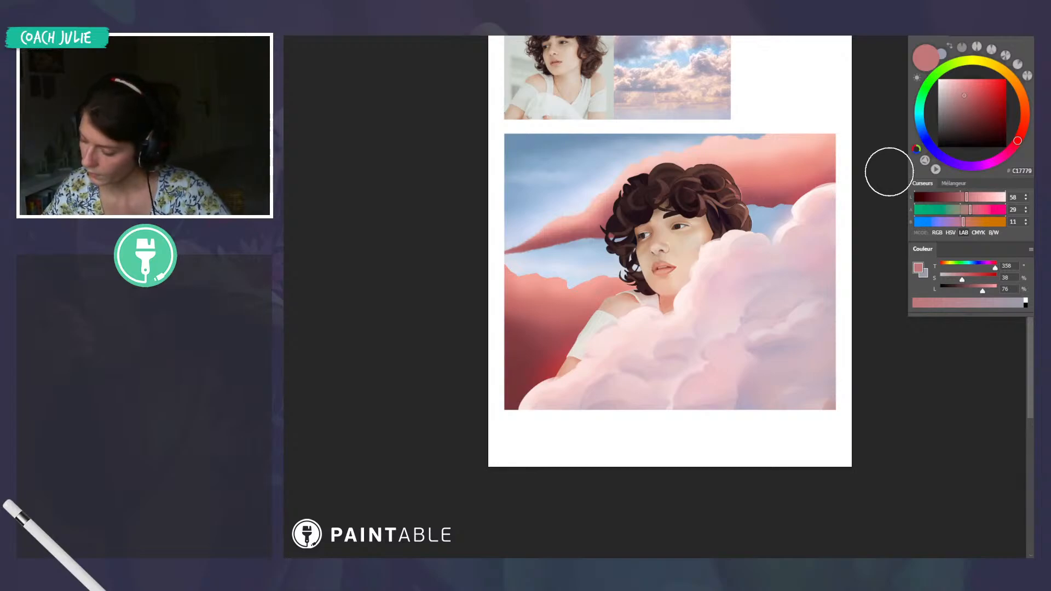
{"action": "key", "text": "bracketleft"}
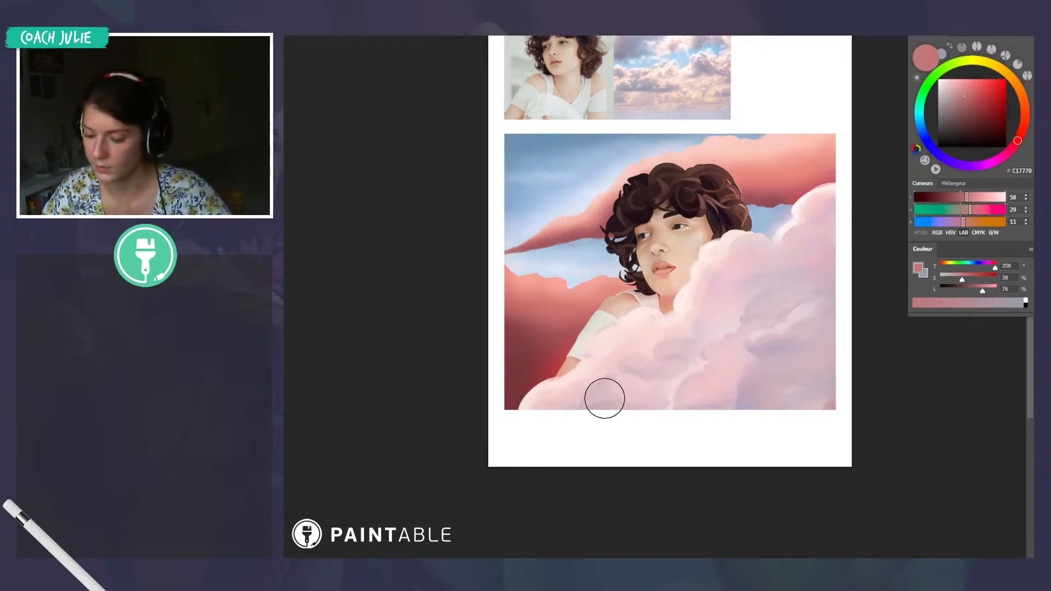
{"action": "key", "text": "bracketleft"}
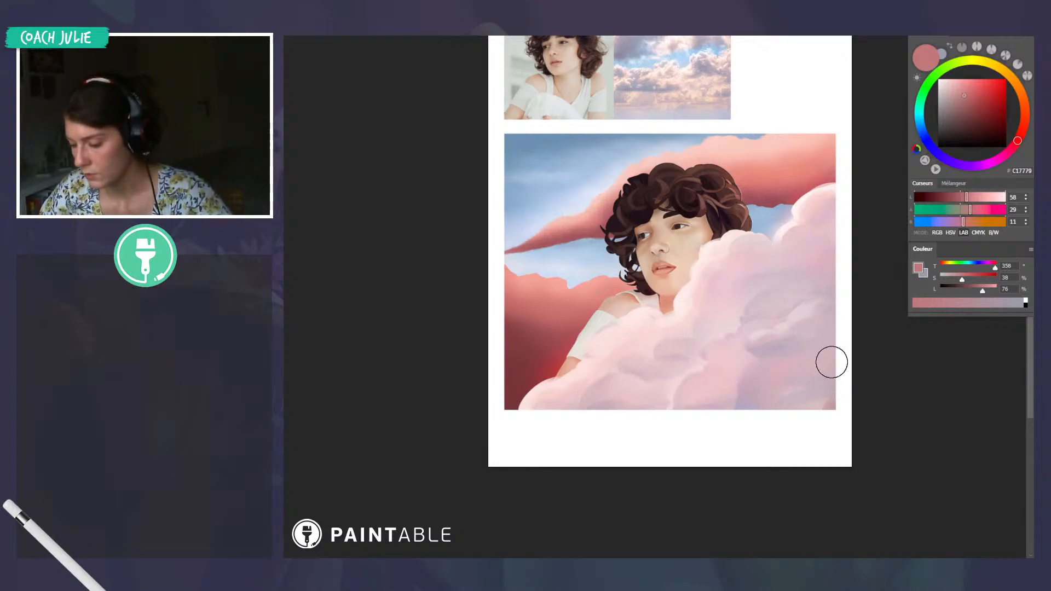
{"action": "key", "text": "b"}
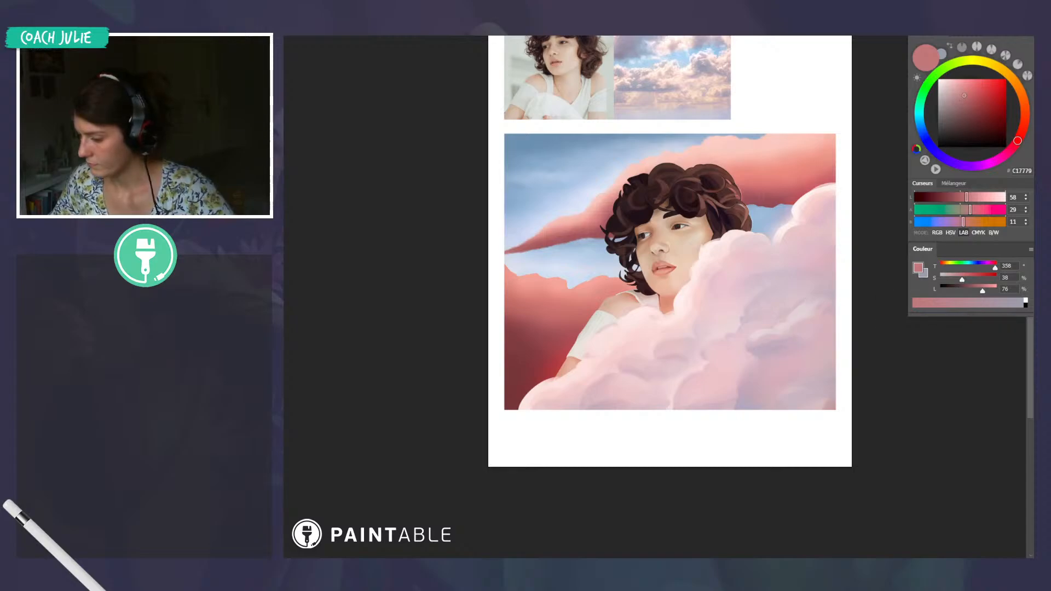
Add a Color Balance adjustment, setting the shadows to +26 blue and shifting the highlights toward red
{"action": "scroll", "coordinate": [731, 386], "scroll_direction": "down", "scroll_amount": 10}
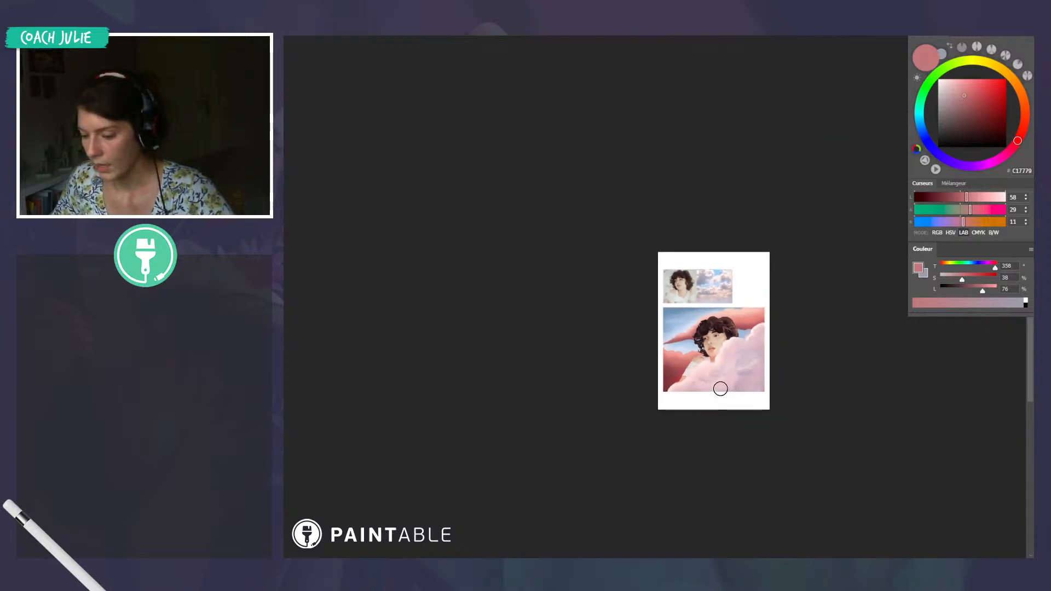
{"action": "scroll", "coordinate": [725, 387], "scroll_direction": "up", "scroll_amount": 9}
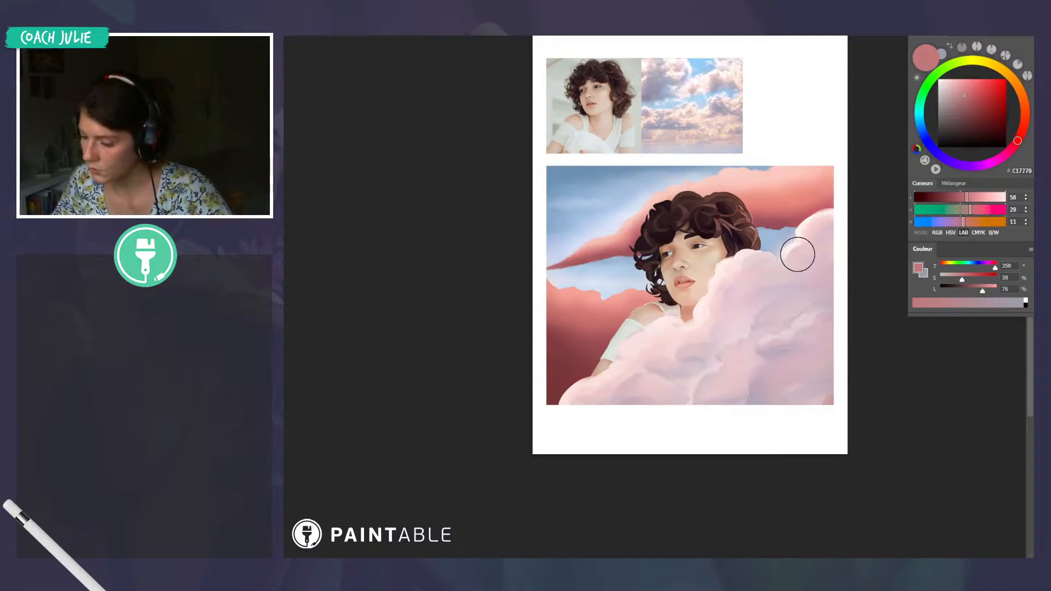
{"action": "scroll", "coordinate": [712, 320], "scroll_direction": "down", "scroll_amount": 2}
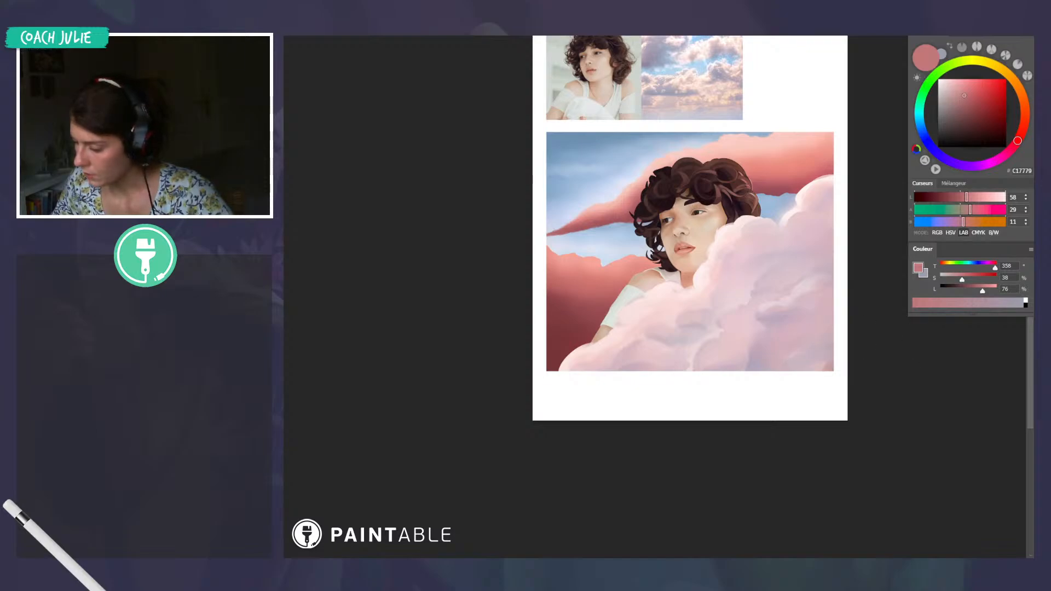
{"action": "key", "text": "d"}
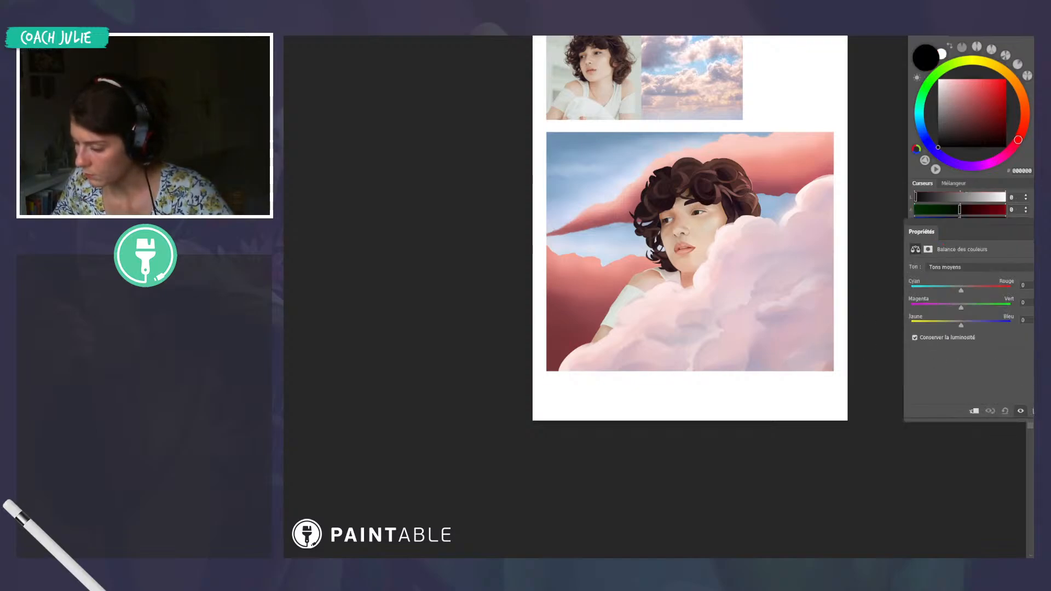
{"action": "left_click", "coordinate": [952, 267]}
{"action": "left_click", "coordinate": [949, 278]}
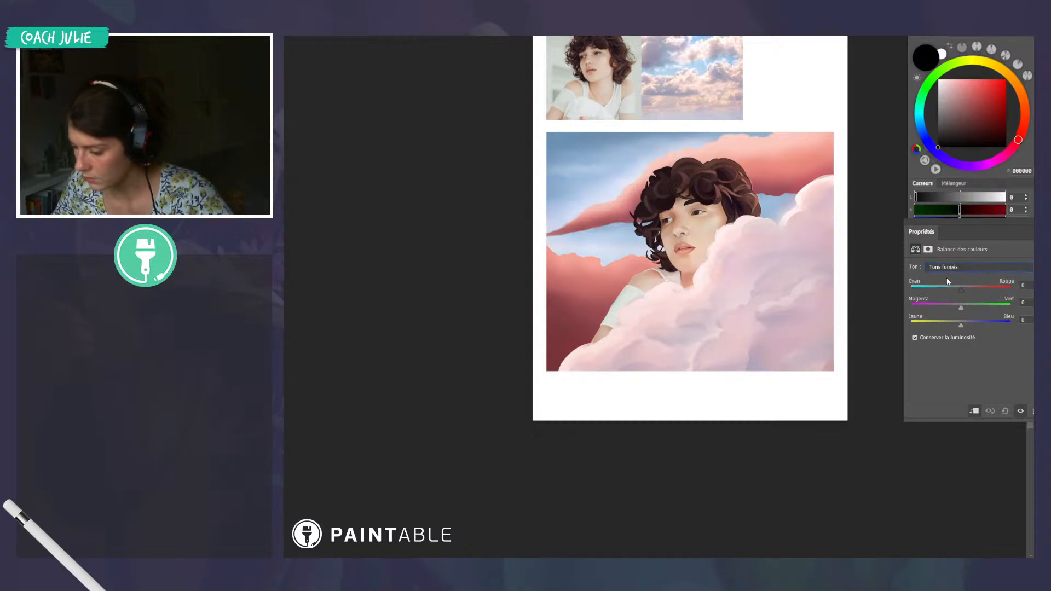
{"action": "left_click_drag", "start_coordinate": [962, 325], "coordinate": [977, 329]}
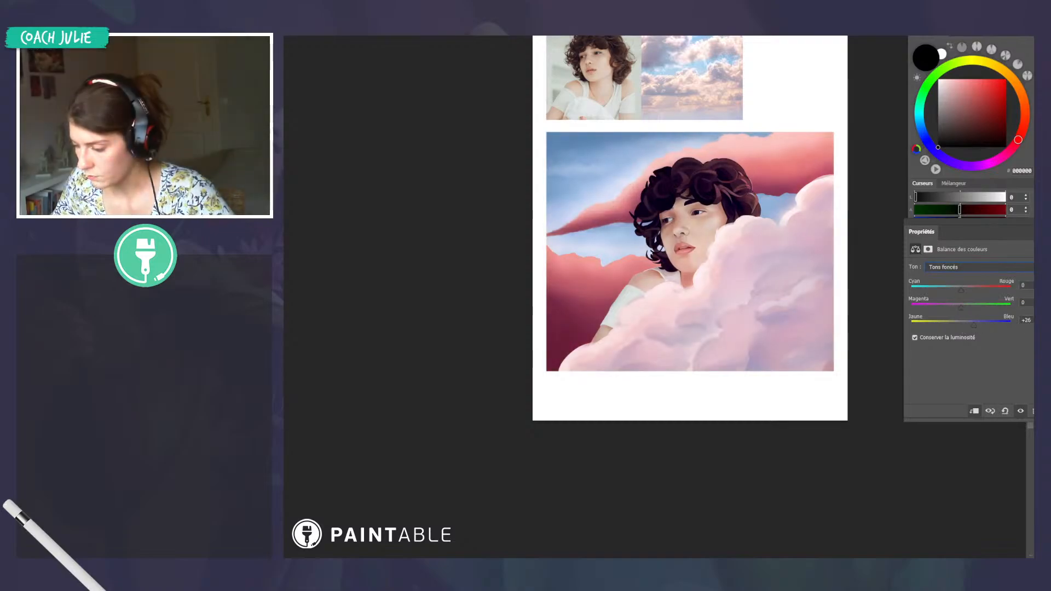
{"action": "left_click", "coordinate": [951, 269]}
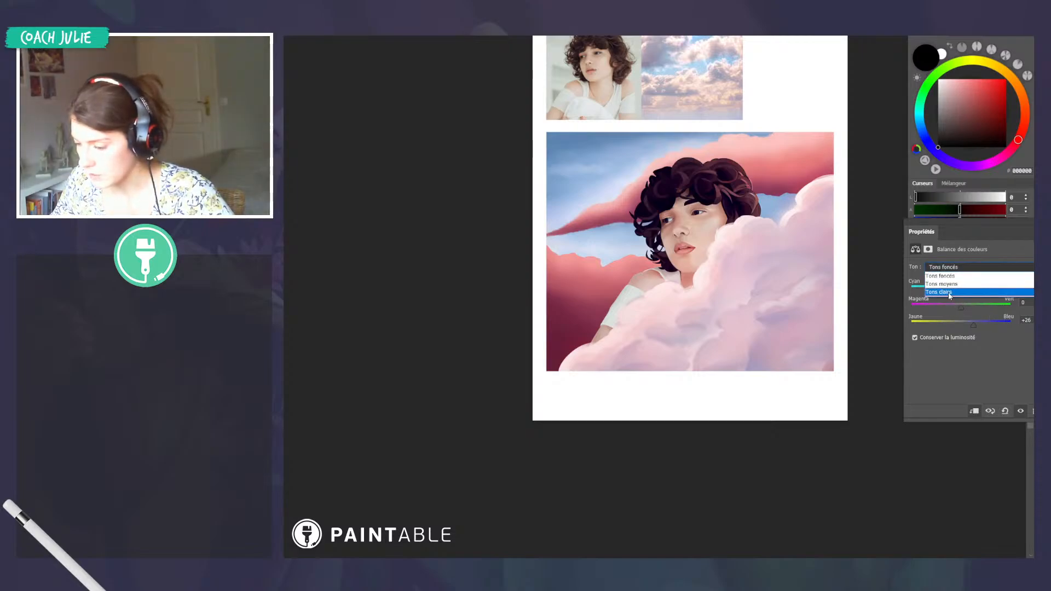
{"action": "left_click", "coordinate": [948, 292]}
{"action": "left_click_drag", "start_coordinate": [962, 294], "coordinate": [973, 296]}
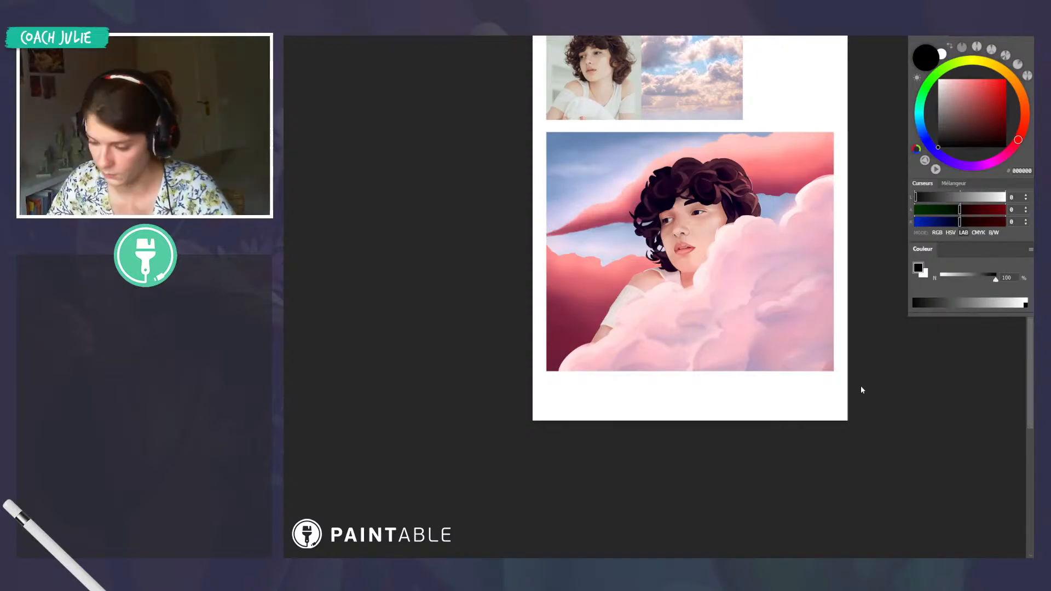
Rotate the canvas, mask the color adjustment off the woman, sky and background clouds with black, and straighten the canvas again
{"action": "key", "text": "r"}
{"action": "left_click_drag", "start_coordinate": [860, 386], "coordinate": [846, 191]}
{"action": "key", "text": "b"}
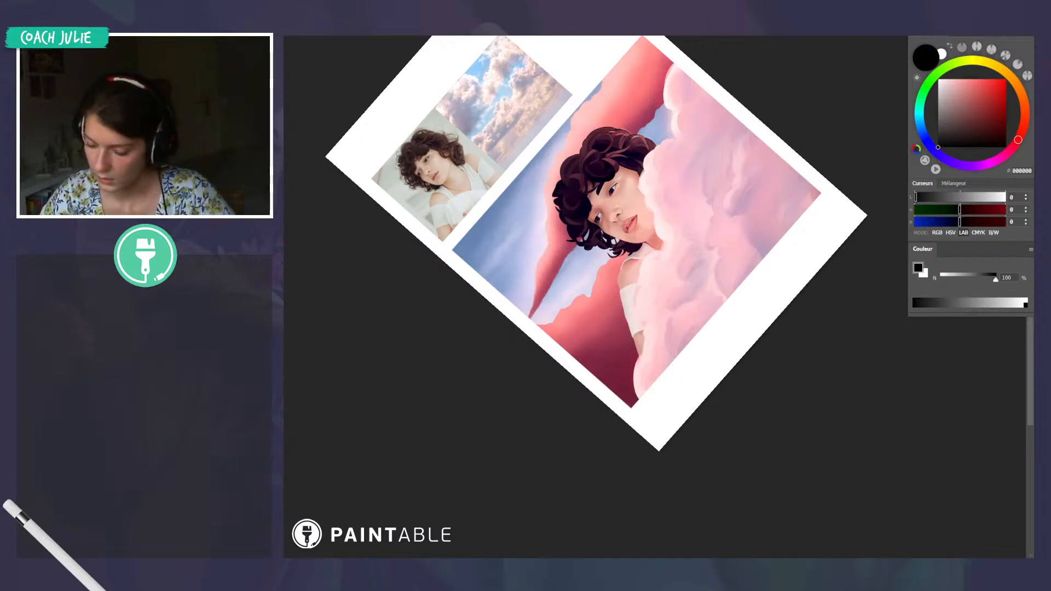
{"action": "mouse_move", "coordinate": [633, 410]}
{"action": "left_mouse_down"}
{"action": "mouse_move", "coordinate": [622, 377]}
{"action": "mouse_move", "coordinate": [627, 344]}
{"action": "left_mouse_up"}
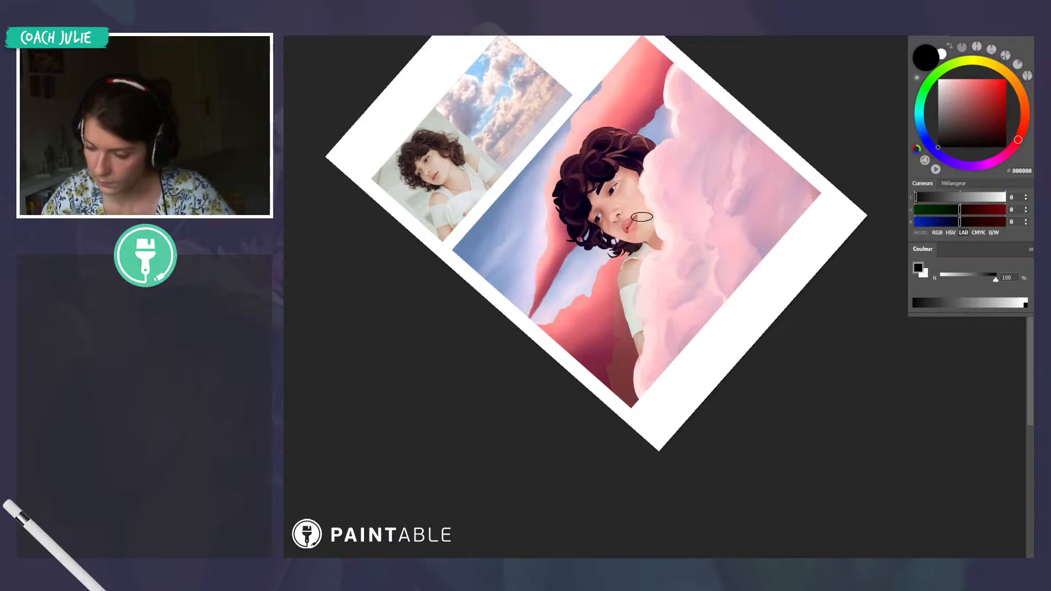
{"action": "left_click_drag", "start_coordinate": [601, 384], "coordinate": [607, 287]}
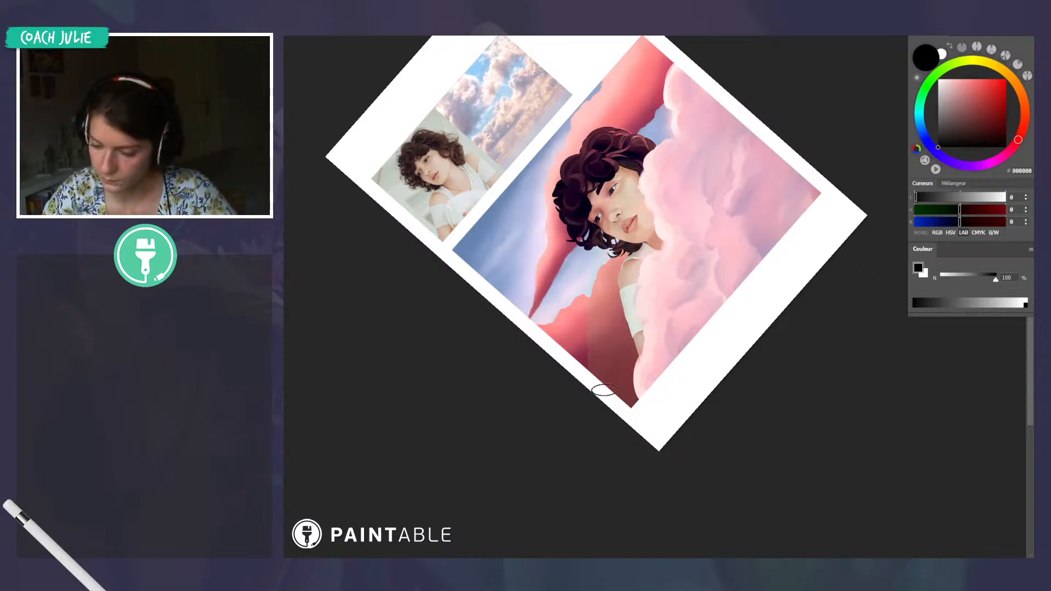
{"action": "mouse_move", "coordinate": [605, 390]}
{"action": "left_mouse_down"}
{"action": "mouse_move", "coordinate": [603, 174]}
{"action": "mouse_move", "coordinate": [575, 368]}
{"action": "mouse_move", "coordinate": [566, 246]}
{"action": "mouse_move", "coordinate": [557, 290]}
{"action": "left_mouse_up"}
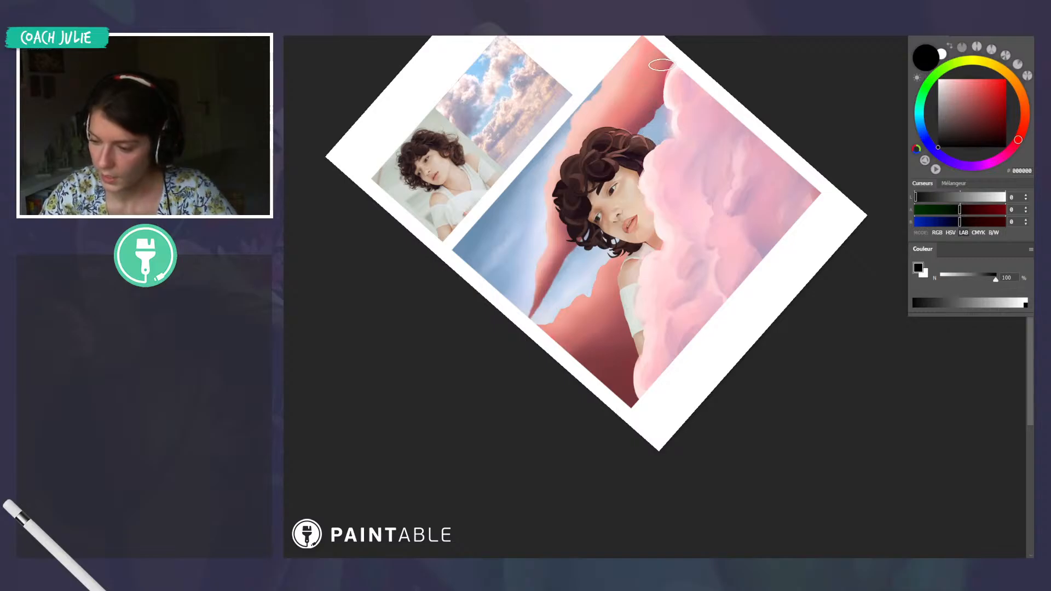
{"action": "key", "text": "r"}
{"action": "mouse_move", "coordinate": [779, 241]}
{"action": "left_mouse_down"}
{"action": "mouse_move", "coordinate": [767, 378]}
{"action": "mouse_move", "coordinate": [805, 306]}
{"action": "mouse_move", "coordinate": [738, 267]}
{"action": "mouse_move", "coordinate": [747, 322]}
{"action": "left_mouse_up"}
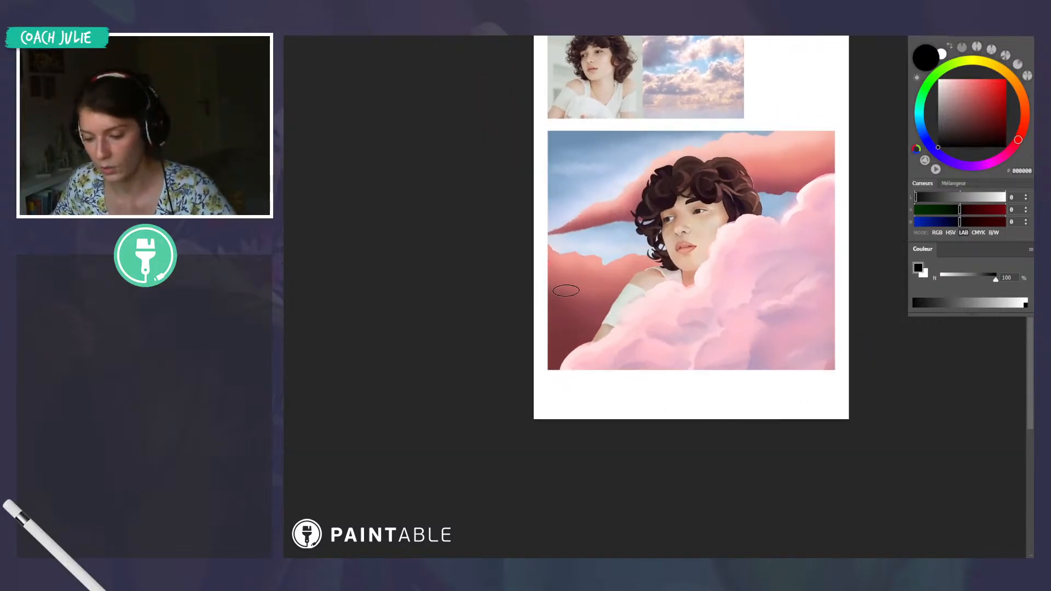
Add a Levels adjustment and invert its mask so that it affects only the foreground cloud
{"action": "left_click_drag", "start_coordinate": [773, 282], "coordinate": [740, 299]}
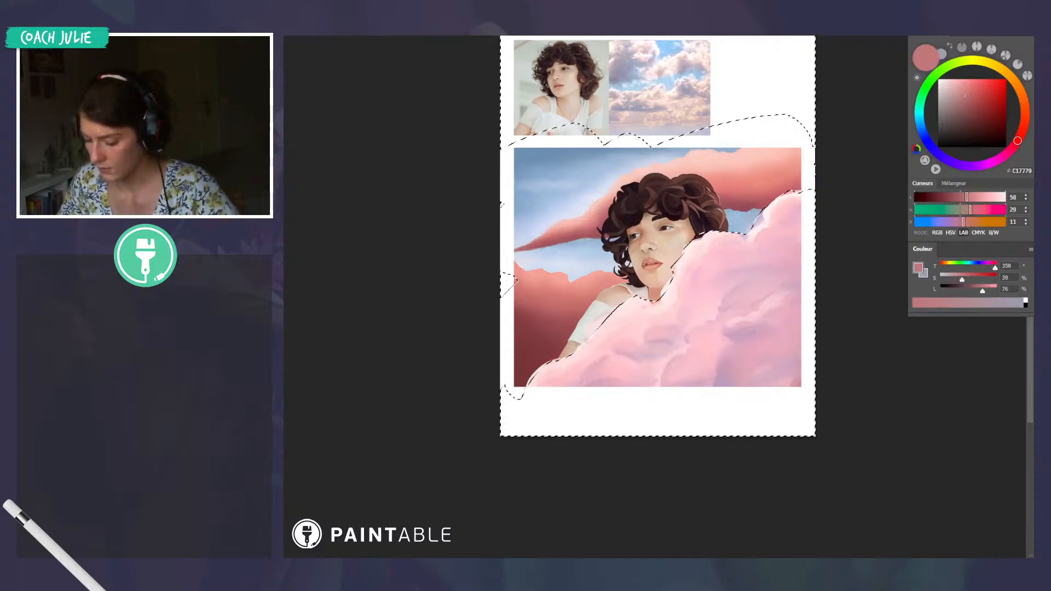
{"action": "key", "text": "ctrl+shift+i"}
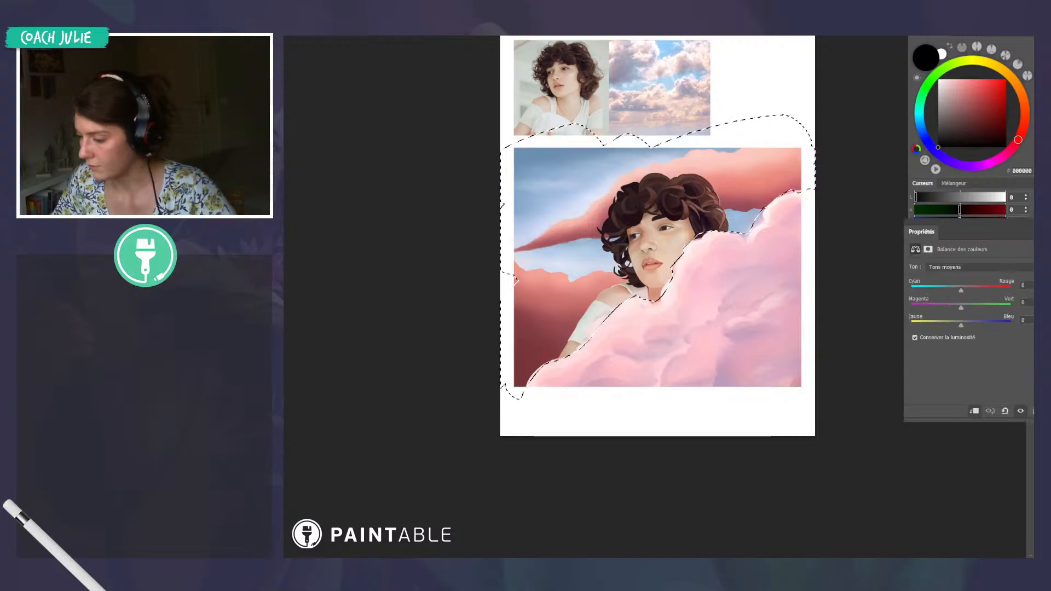
{"action": "left_click", "coordinate": [1011, 350]}
{"action": "mouse_move", "coordinate": [983, 345]}
{"action": "left_mouse_down"}
{"action": "mouse_move", "coordinate": [995, 347]}
{"action": "mouse_move", "coordinate": [982, 344]}
{"action": "left_mouse_up"}
{"action": "key", "text": "ctrl+z"}
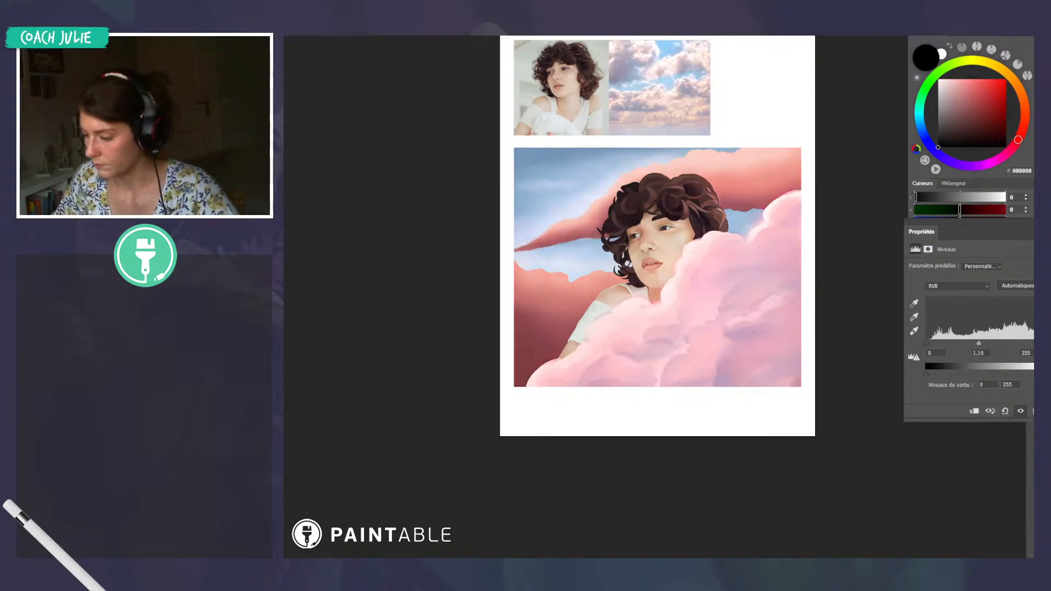
{"action": "key", "text": "ctrl+i"}
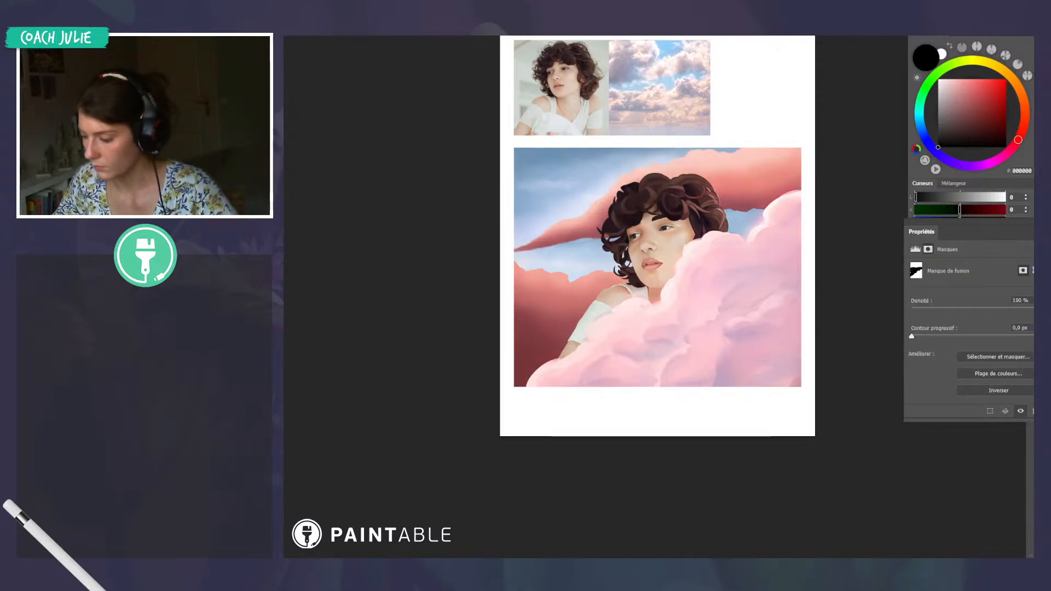
Set the cloud's Levels to input values of 102, 0.72 and 248, with the output black at 24
{"action": "left_click", "coordinate": [915, 249]}
{"action": "left_click_drag", "start_coordinate": [927, 343], "coordinate": [1011, 346]}
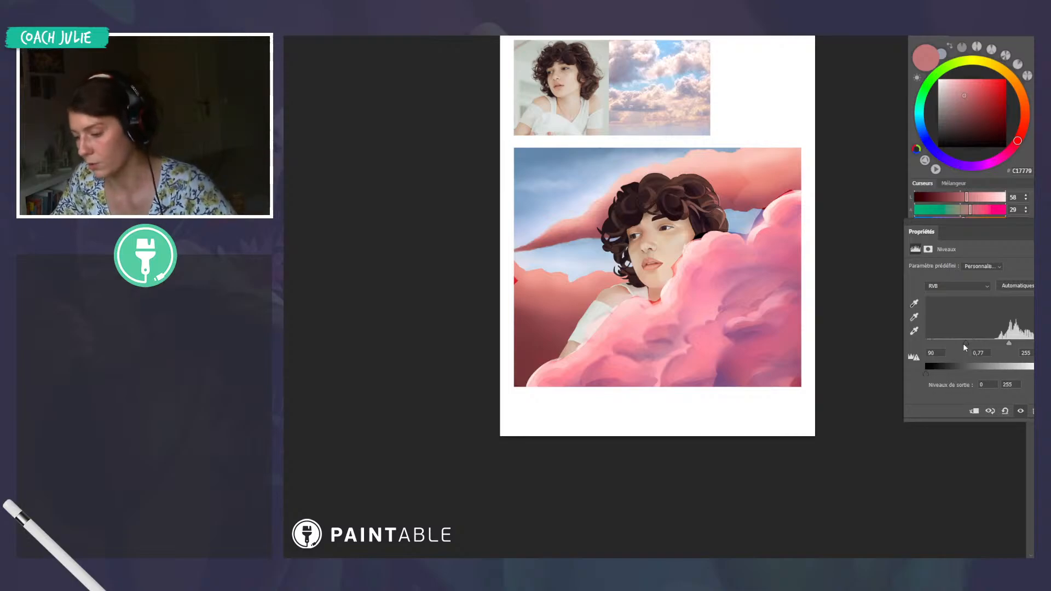
{"action": "left_click_drag", "start_coordinate": [964, 346], "coordinate": [1013, 348]}
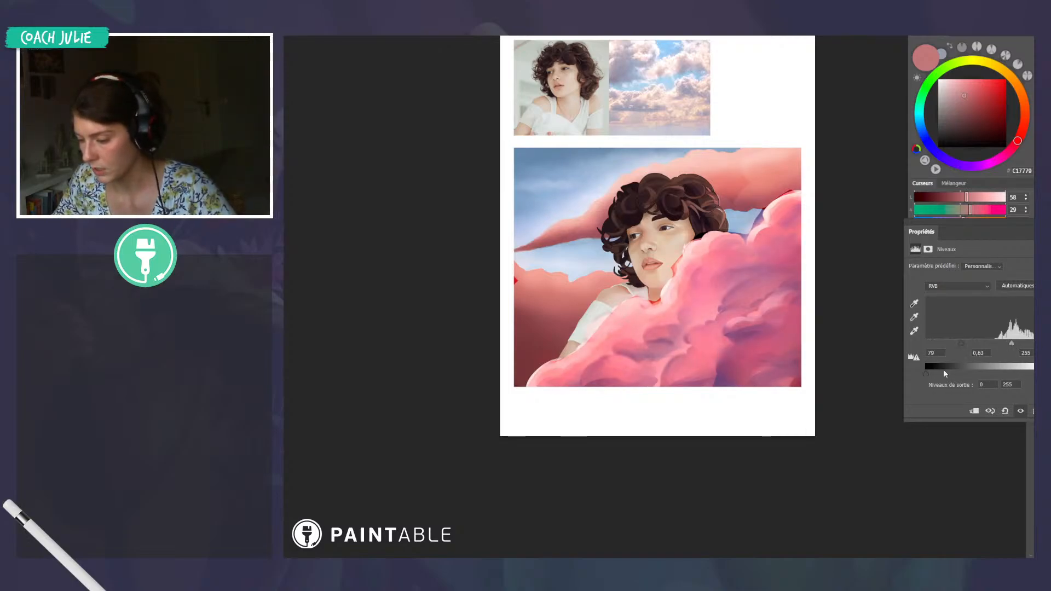
{"action": "left_click_drag", "start_coordinate": [925, 374], "coordinate": [940, 374]}
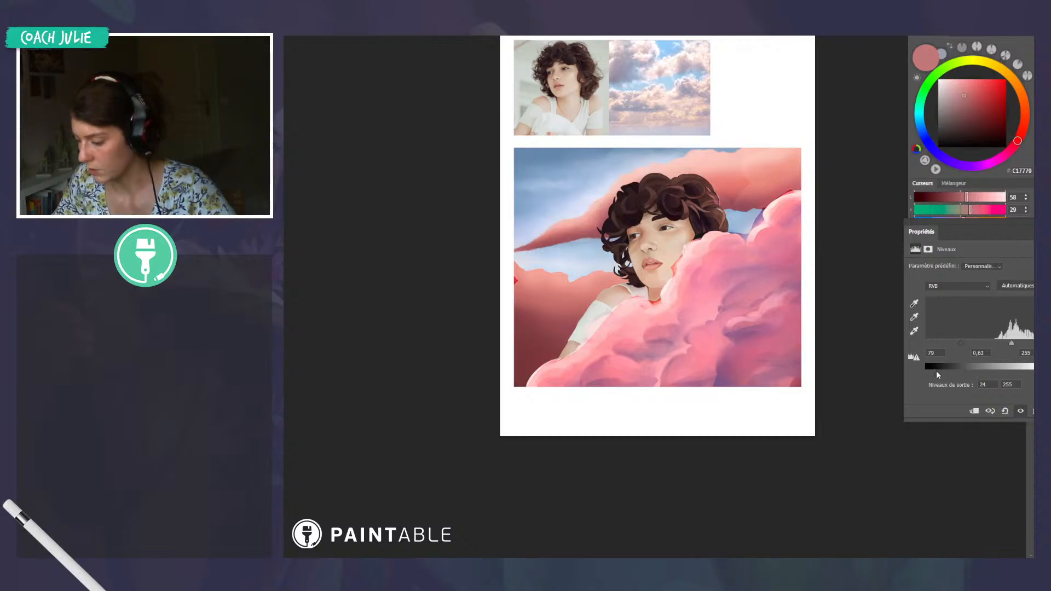
{"action": "left_click_drag", "start_coordinate": [1012, 345], "coordinate": [1006, 345]}
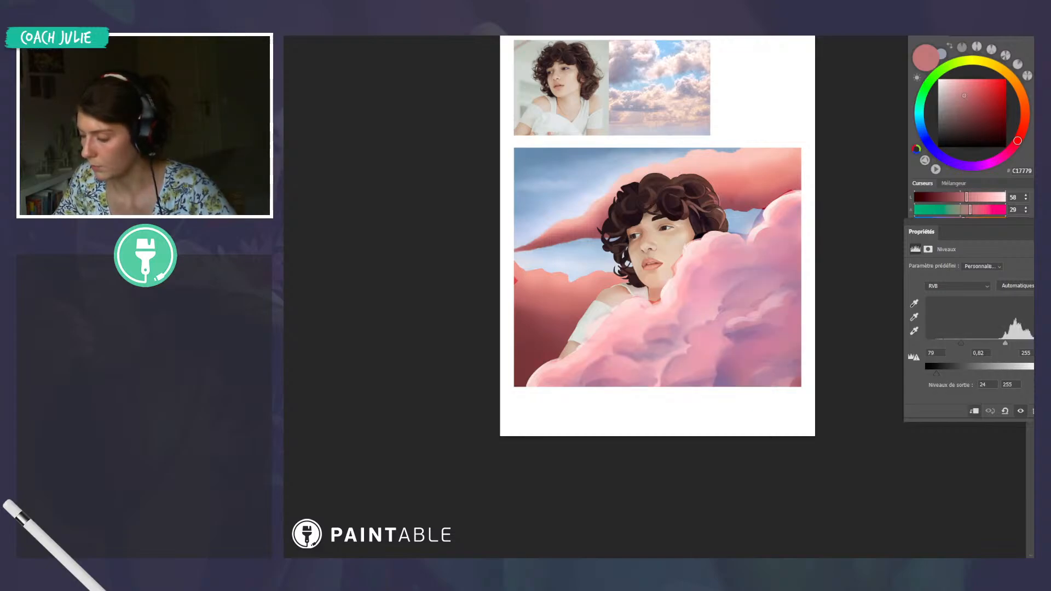
{"action": "mouse_move", "coordinate": [1003, 348]}
{"action": "left_mouse_down"}
{"action": "mouse_move", "coordinate": [969, 346]}
{"action": "mouse_move", "coordinate": [1008, 344]}
{"action": "mouse_move", "coordinate": [970, 346]}
{"action": "mouse_move", "coordinate": [979, 350]}
{"action": "left_mouse_up"}
{"action": "key", "text": "d"}
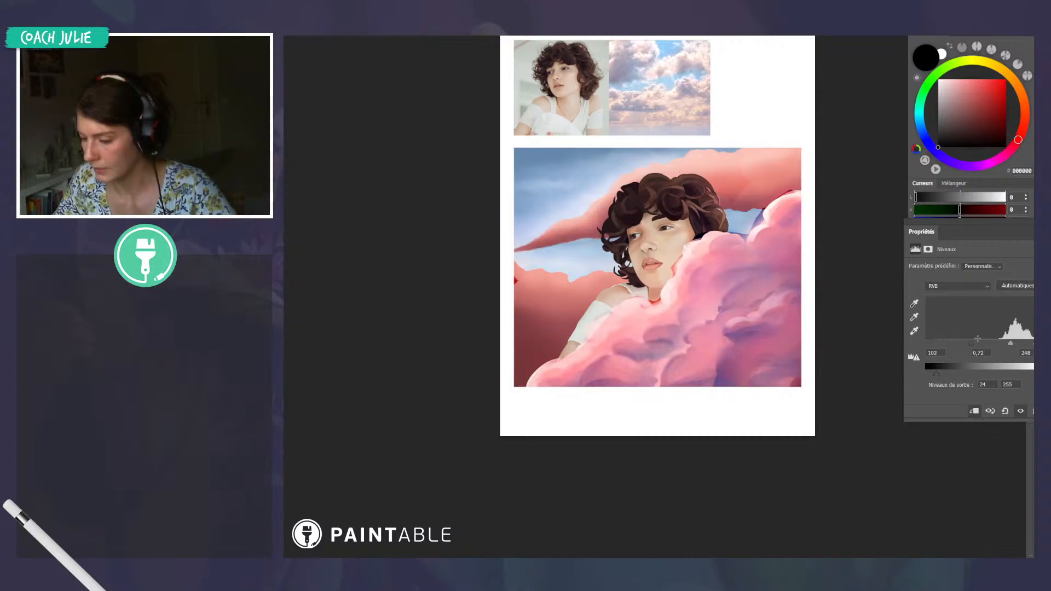
{"action": "left_click", "coordinate": [1033, 224]}
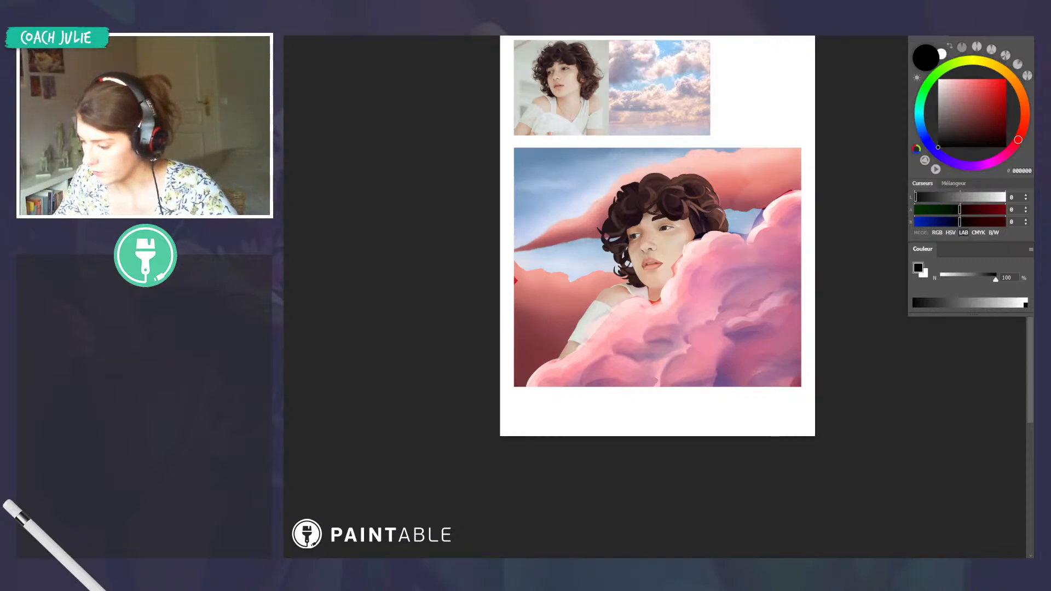
Add a Hue/Saturation adjustment for the foreground cloud and lower its saturation to -22
{"action": "key", "text": "ctrl+z"}
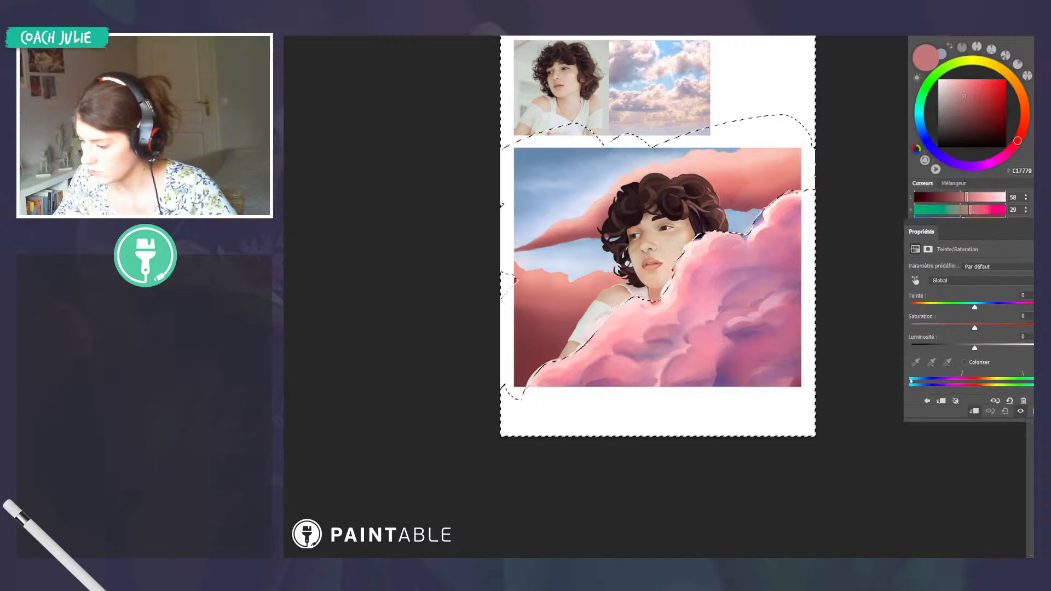
{"action": "left_click_drag", "start_coordinate": [968, 327], "coordinate": [962, 328]}
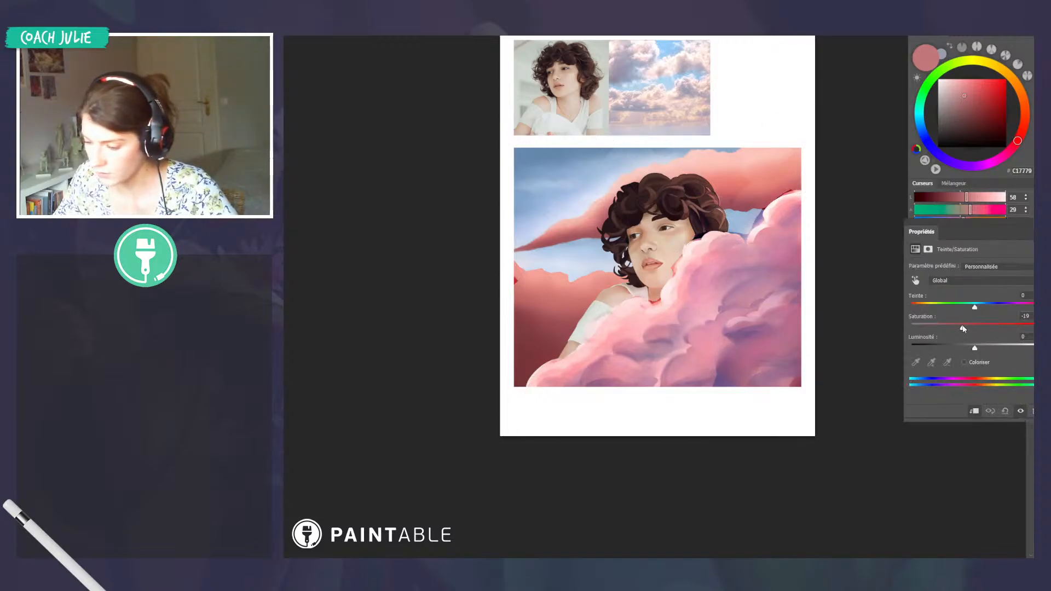
{"action": "key", "text": "d"}
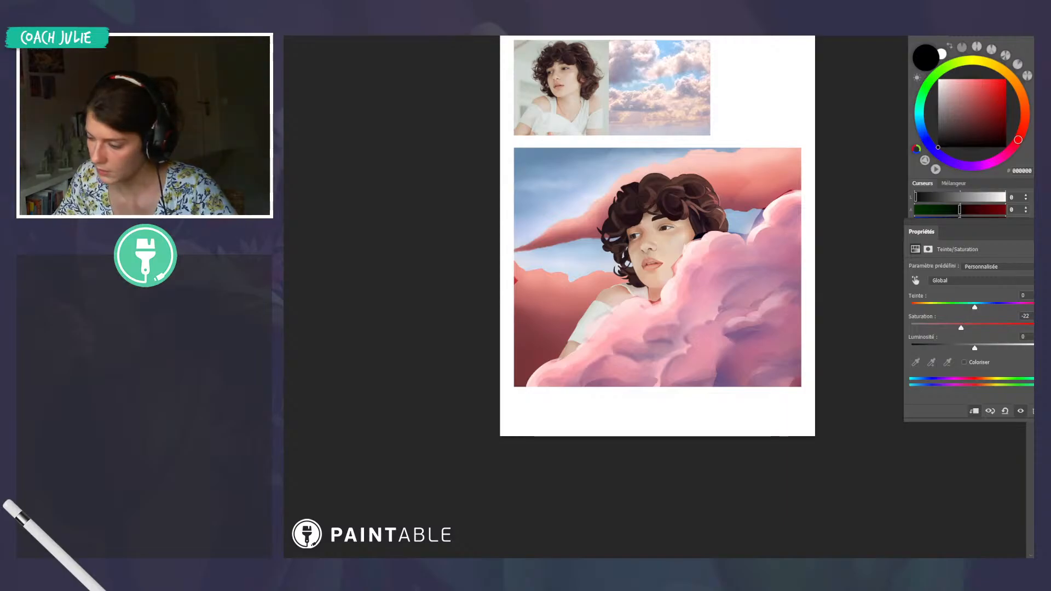
Sample a pink from the cloud and shift it to coral E7655F for tinting the lower puffs
{"action": "key", "text": "r"}
{"action": "left_click_drag", "start_coordinate": [809, 363], "coordinate": [813, 277]}
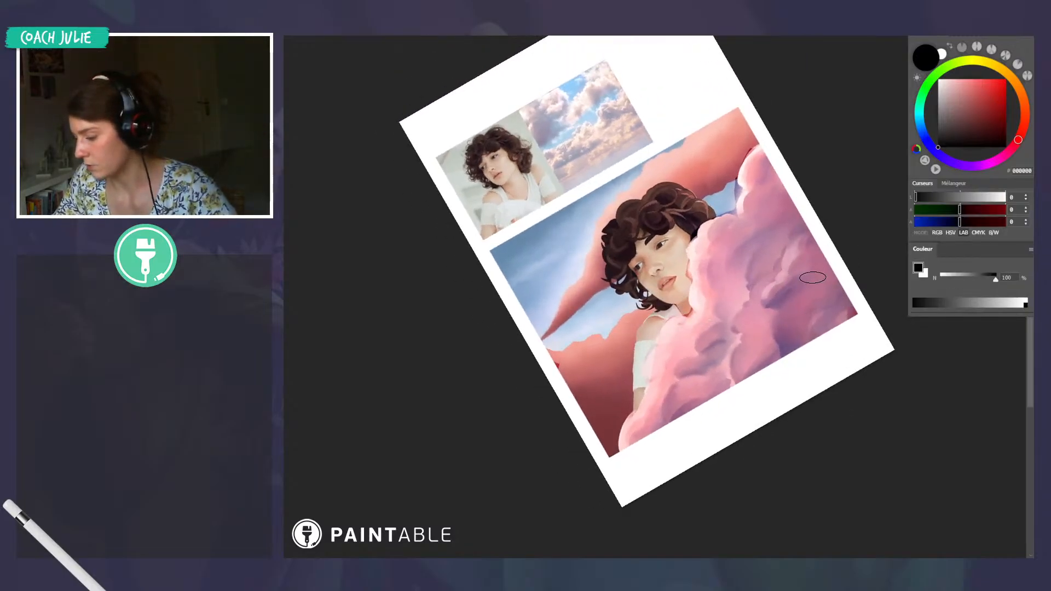
{"action": "left_click", "coordinate": [669, 370], "text": "alt"}
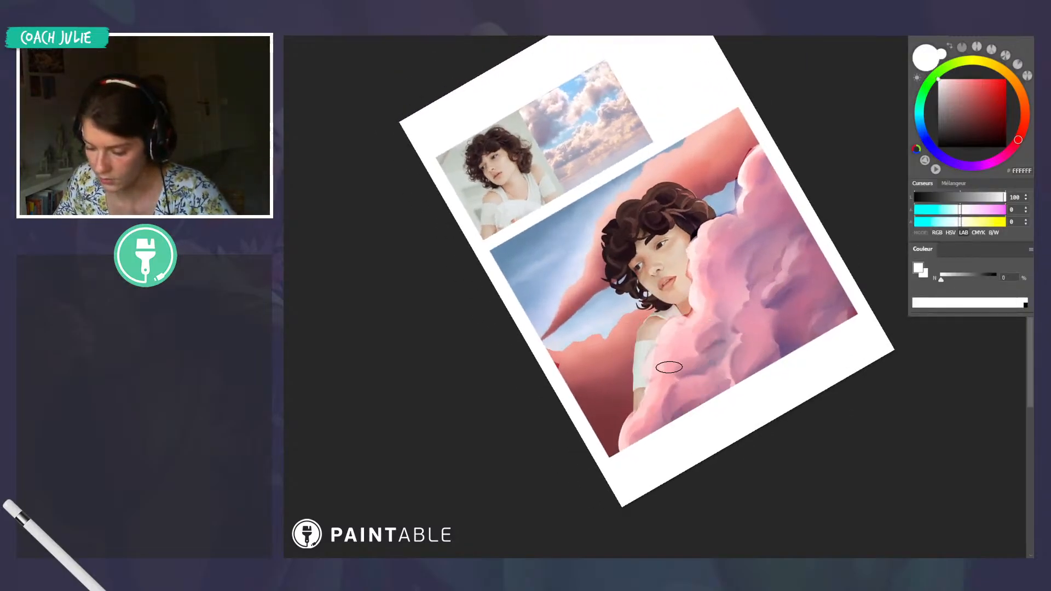
{"action": "left_click", "coordinate": [834, 287], "text": "alt"}
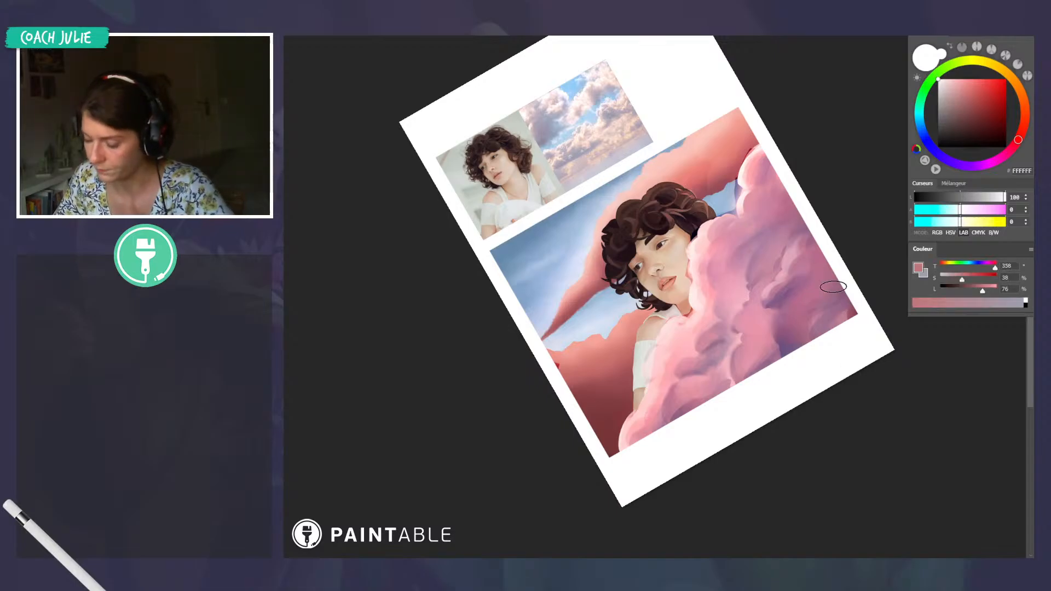
{"action": "left_click", "coordinate": [675, 358], "text": "alt"}
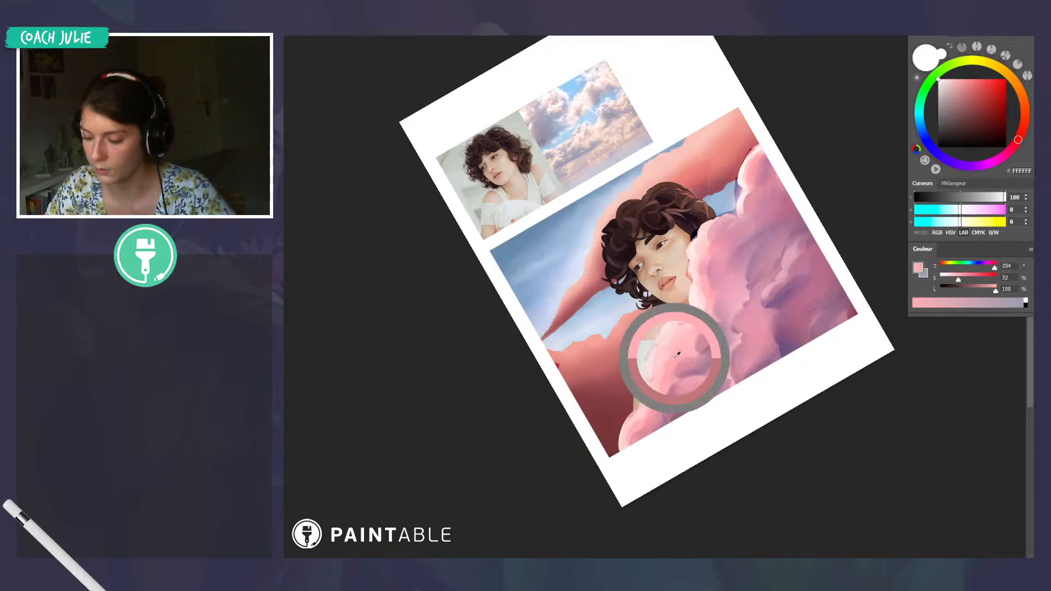
{"action": "left_click", "coordinate": [1021, 136]}
{"action": "left_click", "coordinate": [966, 85]}
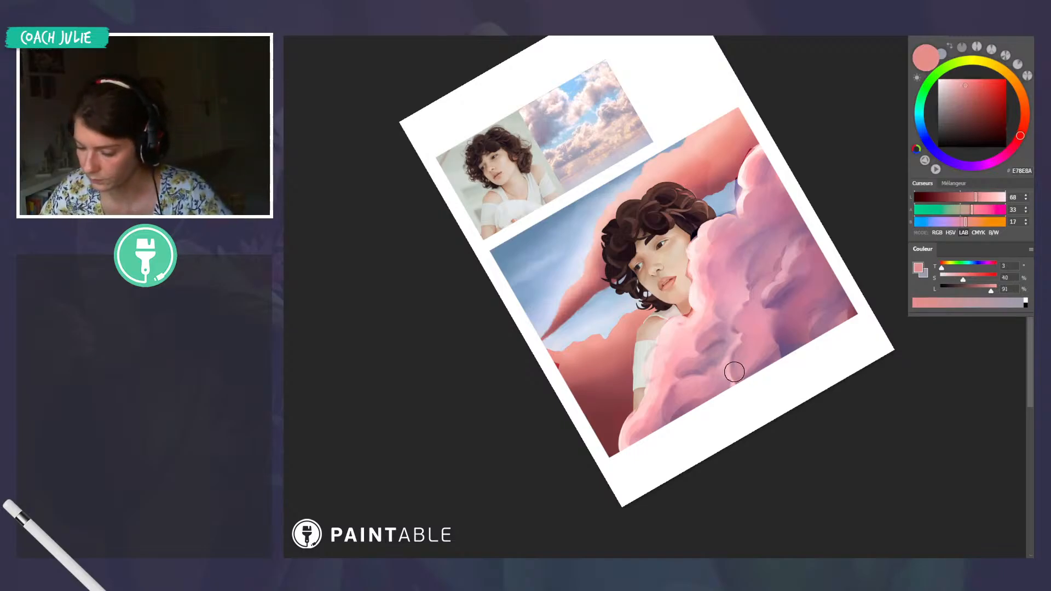
{"action": "left_click", "coordinate": [979, 85]}
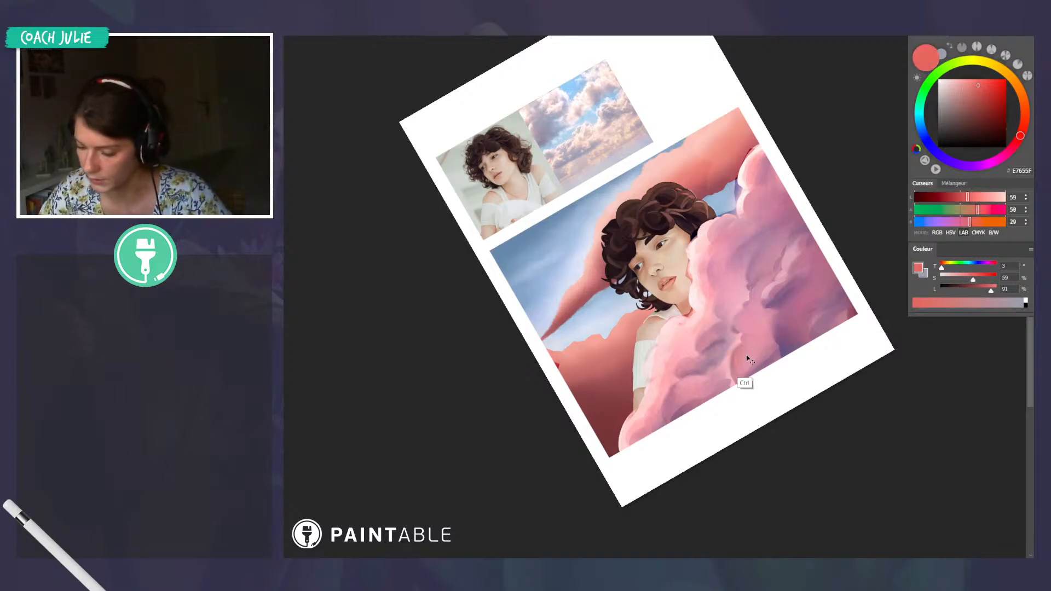
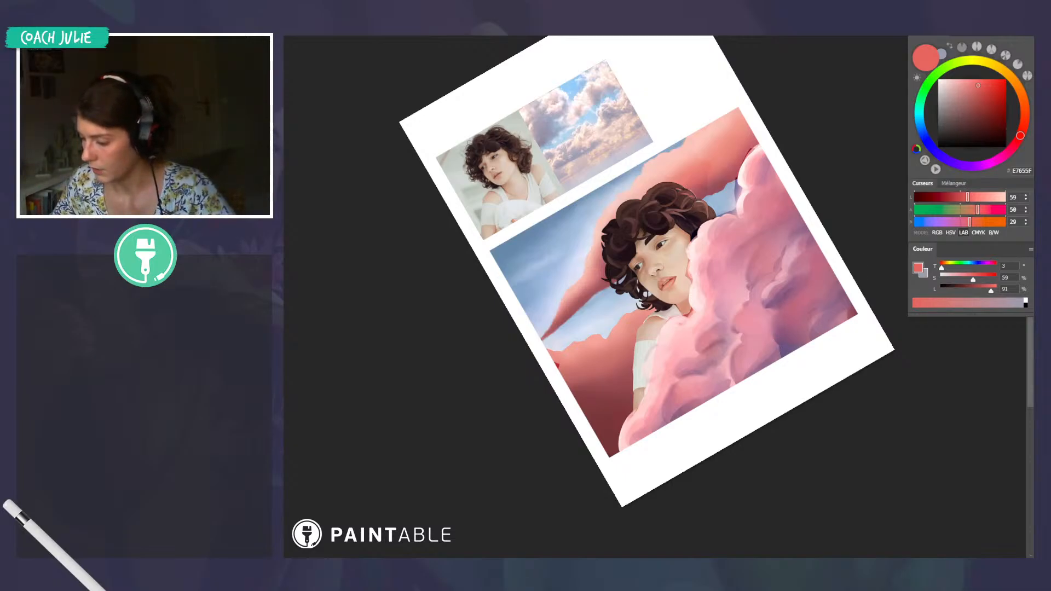
Add a Selective Color adjustment targeting Blues and fill its mask with black everywhere outside the foreground cloud
{"action": "left_click", "coordinate": [1040, 346]}
{"action": "left_click", "coordinate": [361, 33]}
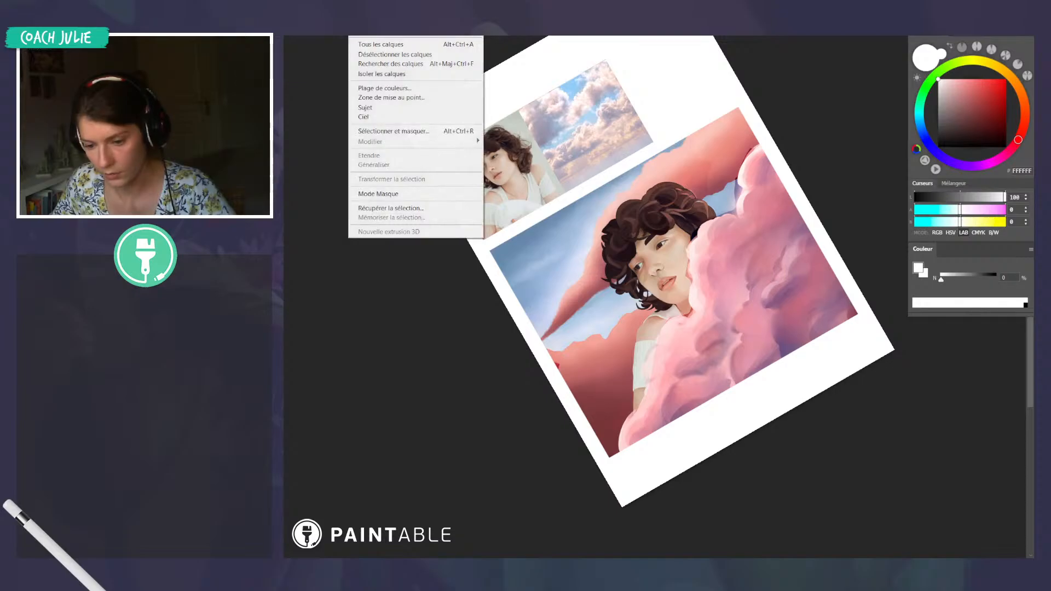
{"action": "key", "text": "Escape"}
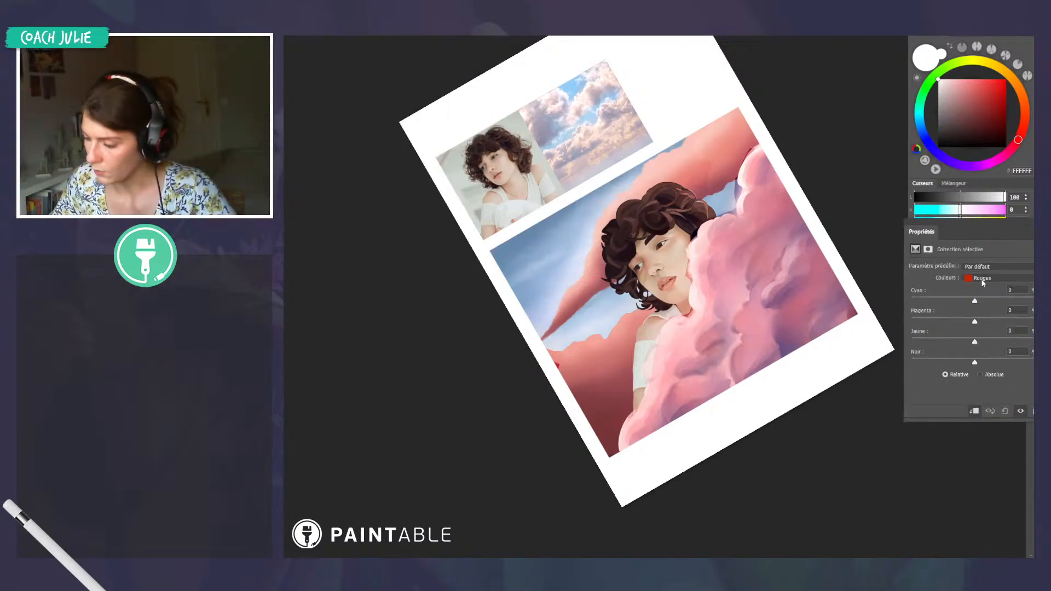
{"action": "left_click", "coordinate": [981, 278]}
{"action": "left_click", "coordinate": [981, 321]}
{"action": "left_click", "coordinate": [1040, 346], "text": "ctrl"}
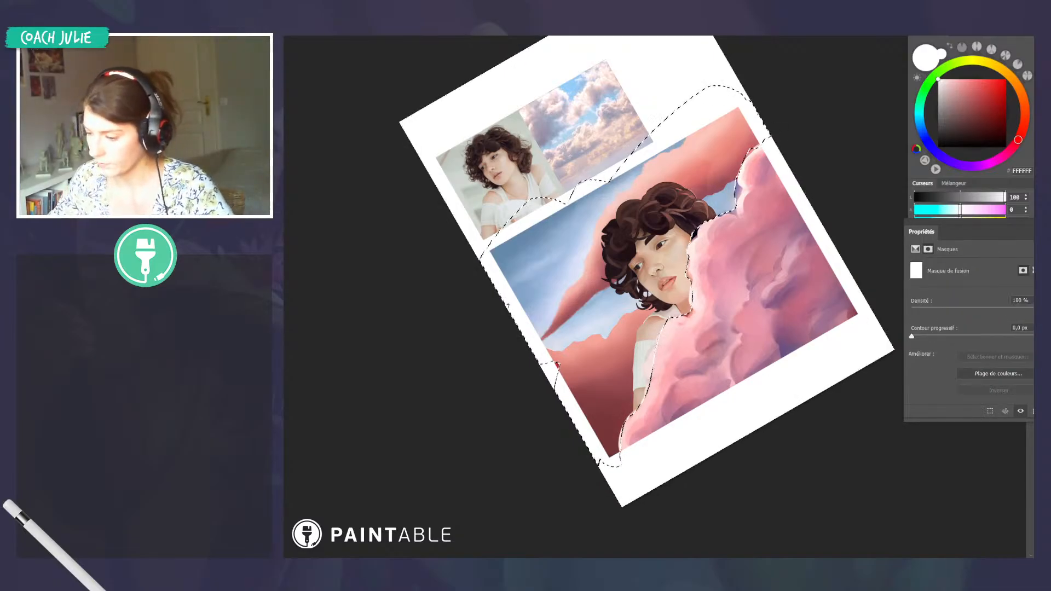
{"action": "key", "text": "x"}
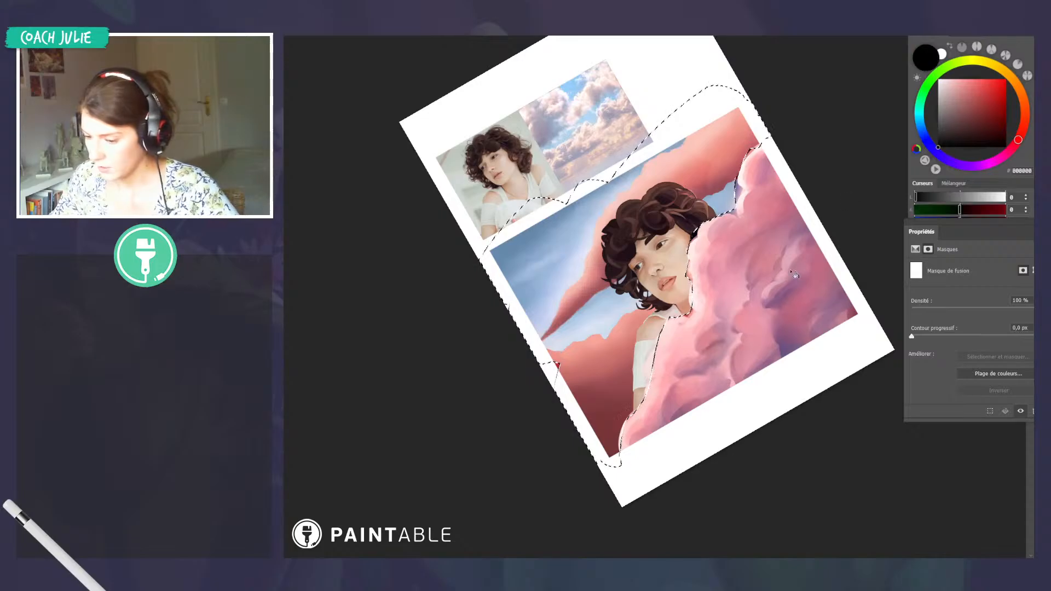
{"action": "left_click", "coordinate": [742, 315]}
{"action": "key", "text": "ctrl+d"}
Reduce black in the Blues, set the Magentas to +100 magenta and -60 black, and adjust their cyan
{"action": "left_click", "coordinate": [915, 249]}
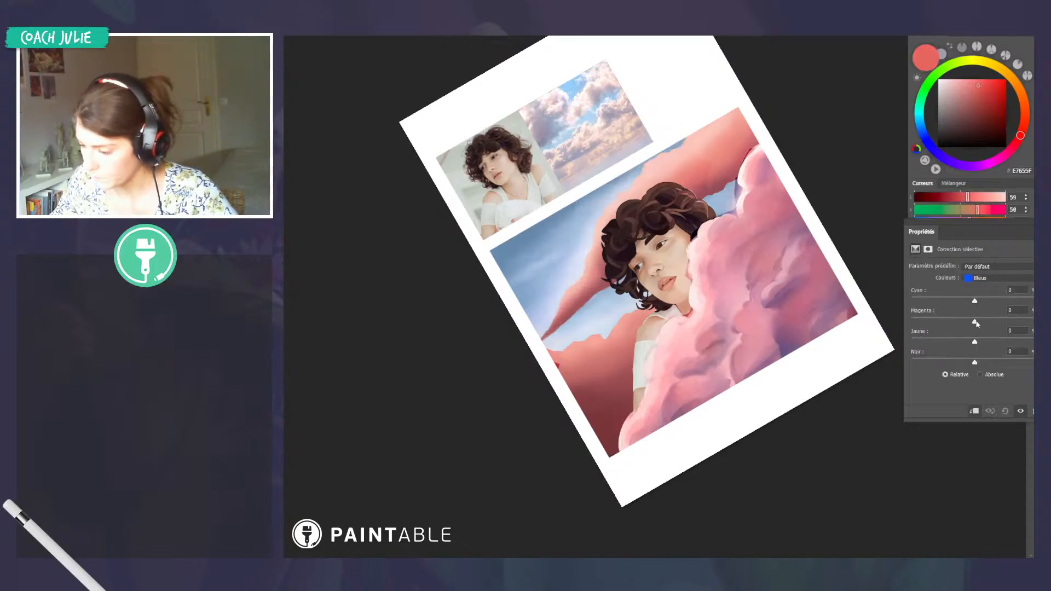
{"action": "left_click_drag", "start_coordinate": [975, 363], "coordinate": [944, 358]}
{"action": "left_click", "coordinate": [980, 279]}
{"action": "left_click", "coordinate": [985, 331]}
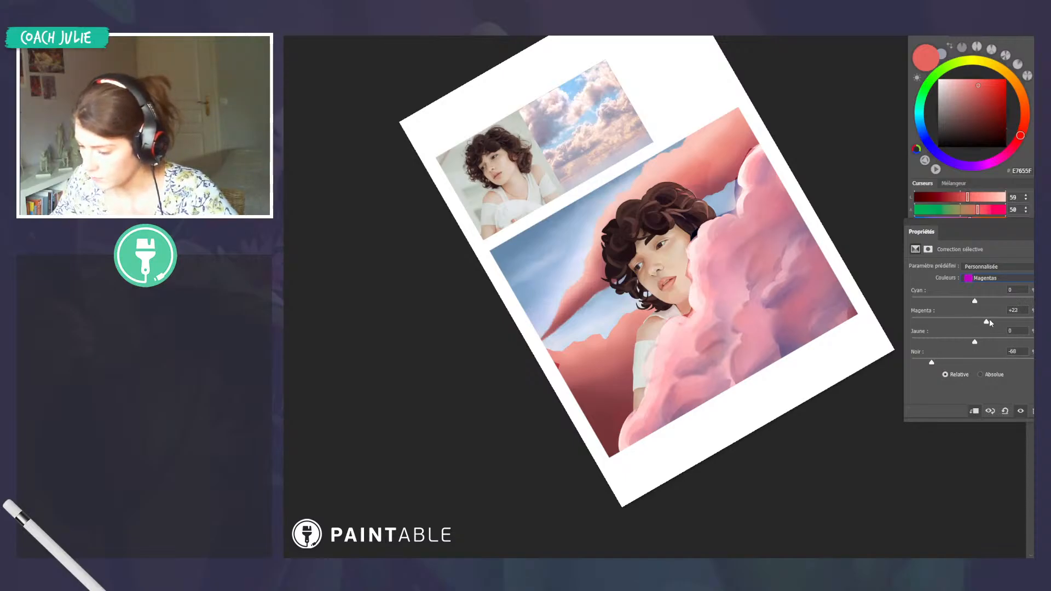
{"action": "left_click_drag", "start_coordinate": [990, 323], "coordinate": [1035, 322]}
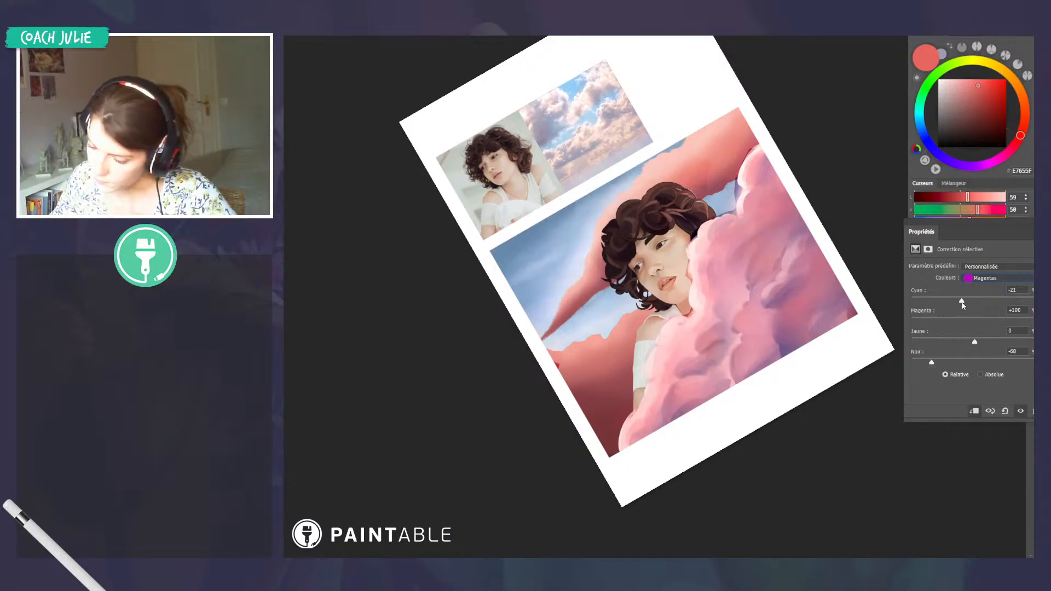
{"action": "left_click_drag", "start_coordinate": [963, 302], "coordinate": [1033, 302]}
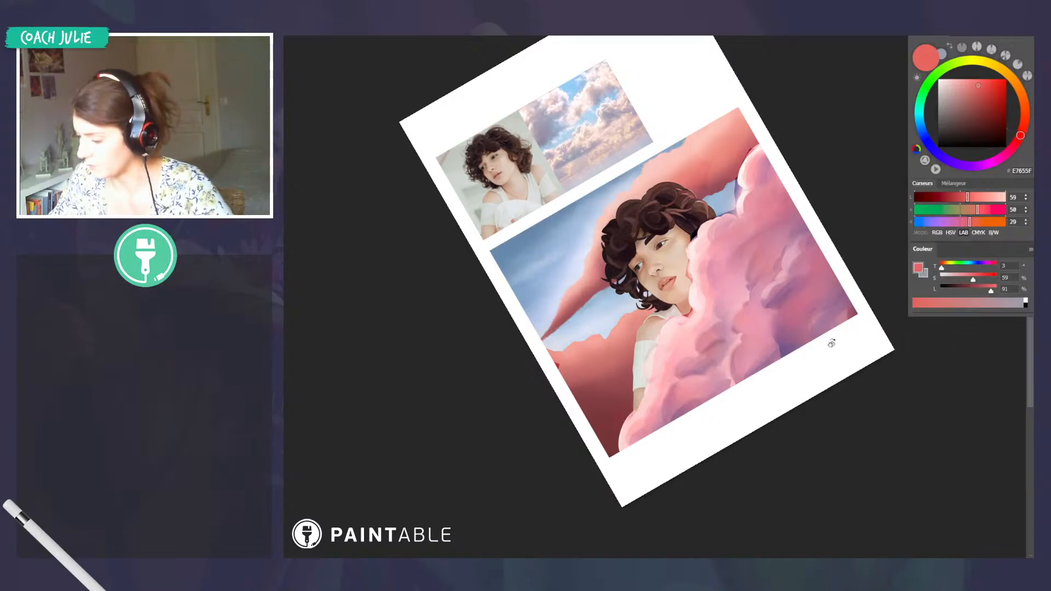
Sample mauve pinks, ending on C27E9B, around the purple shadow under the foreground cloud's right-hand puffs
{"action": "left_click_drag", "start_coordinate": [831, 343], "coordinate": [743, 397]}
{"action": "left_click_drag", "start_coordinate": [821, 379], "coordinate": [827, 365]}
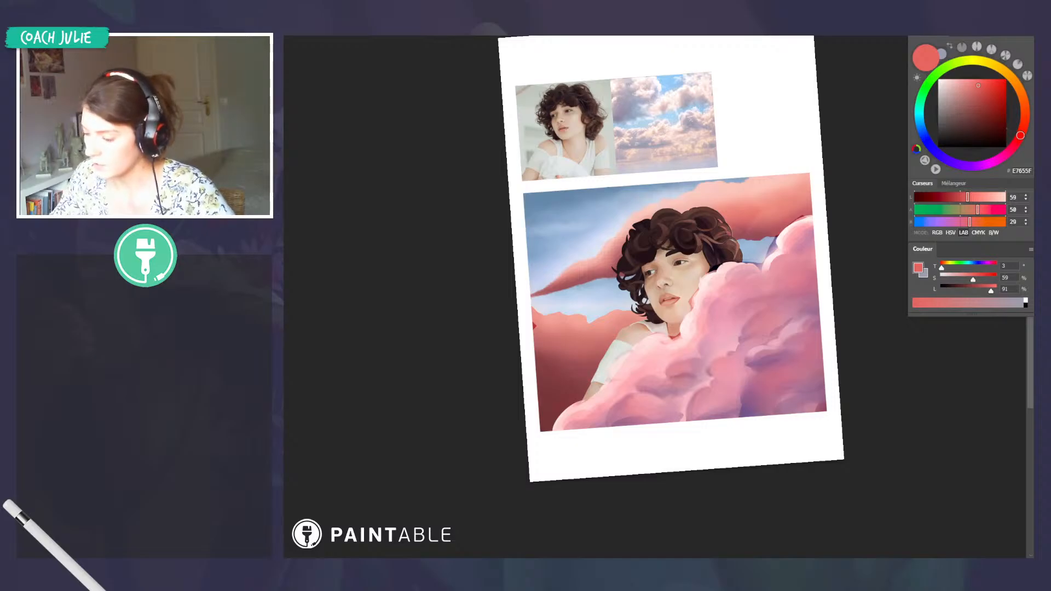
{"action": "left_click", "coordinate": [759, 372]}
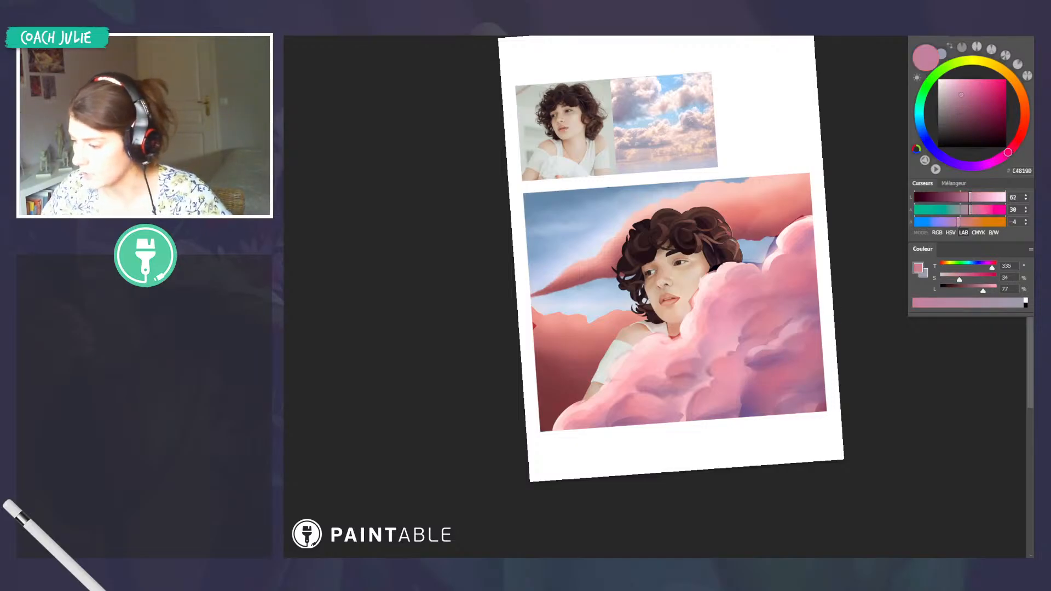
{"action": "left_click", "coordinate": [760, 362], "text": "alt"}
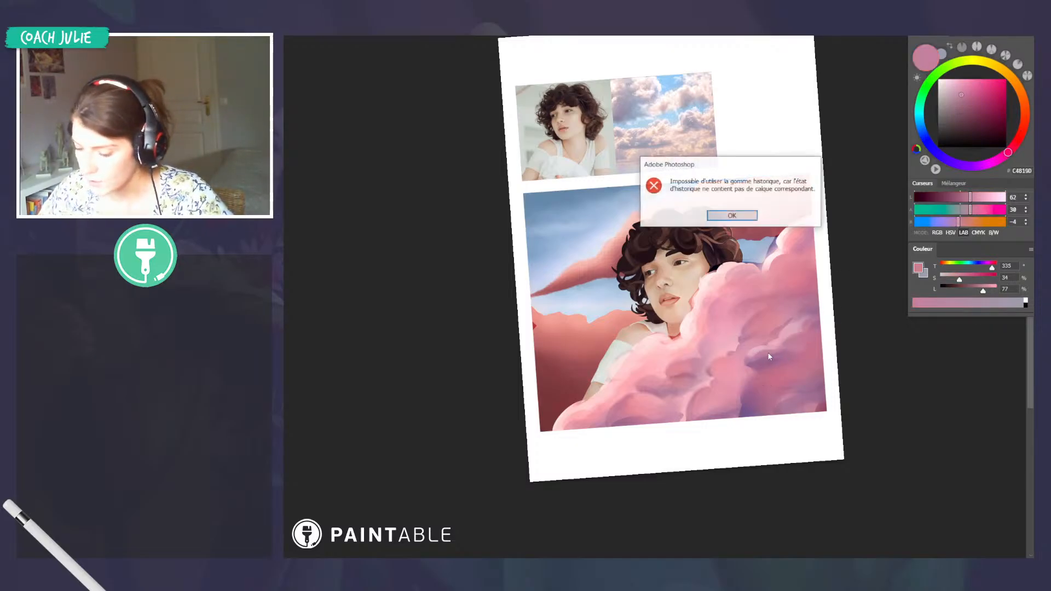
{"action": "left_click", "coordinate": [732, 215]}
{"action": "left_click", "coordinate": [759, 362], "text": "alt"}
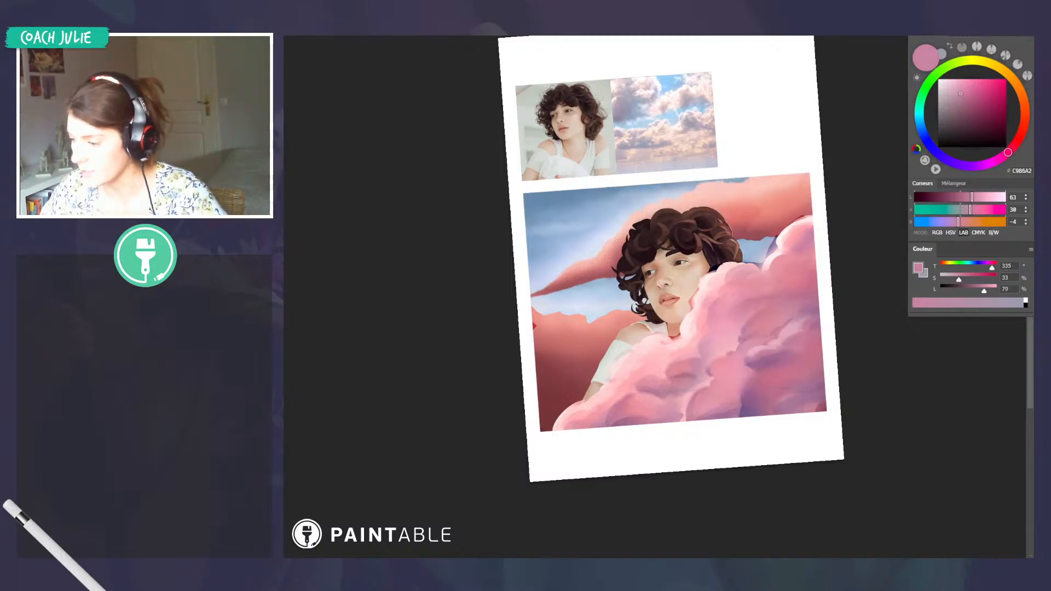
{"action": "left_click", "coordinate": [763, 355], "text": "alt"}
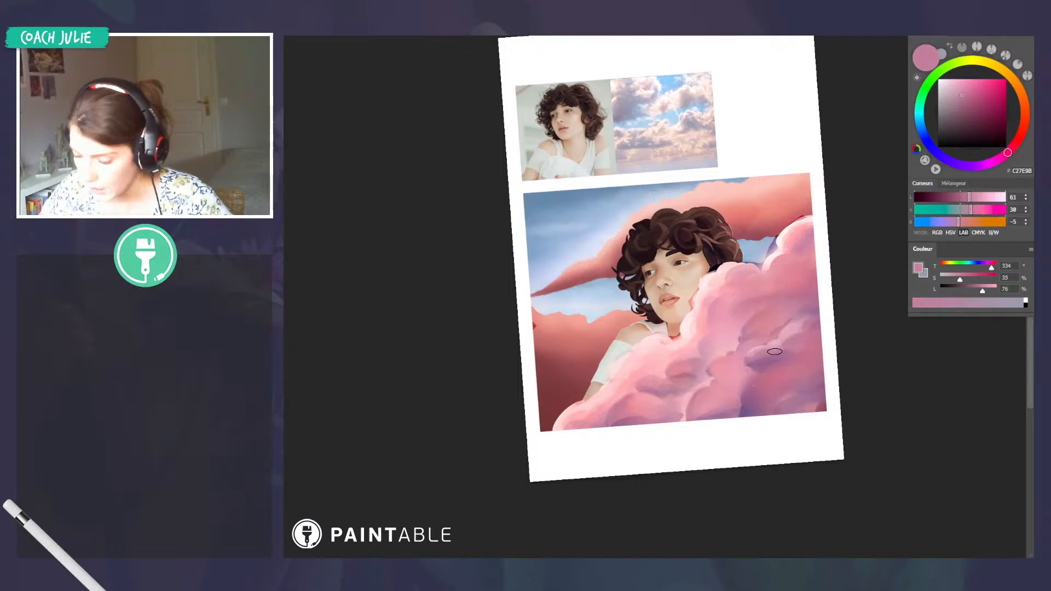
Paint over the purple shadow beneath the right-hand puff with light, dusty and rosier pinks sampled from the surrounding cloud
{"action": "left_click", "coordinate": [772, 348], "text": "alt"}
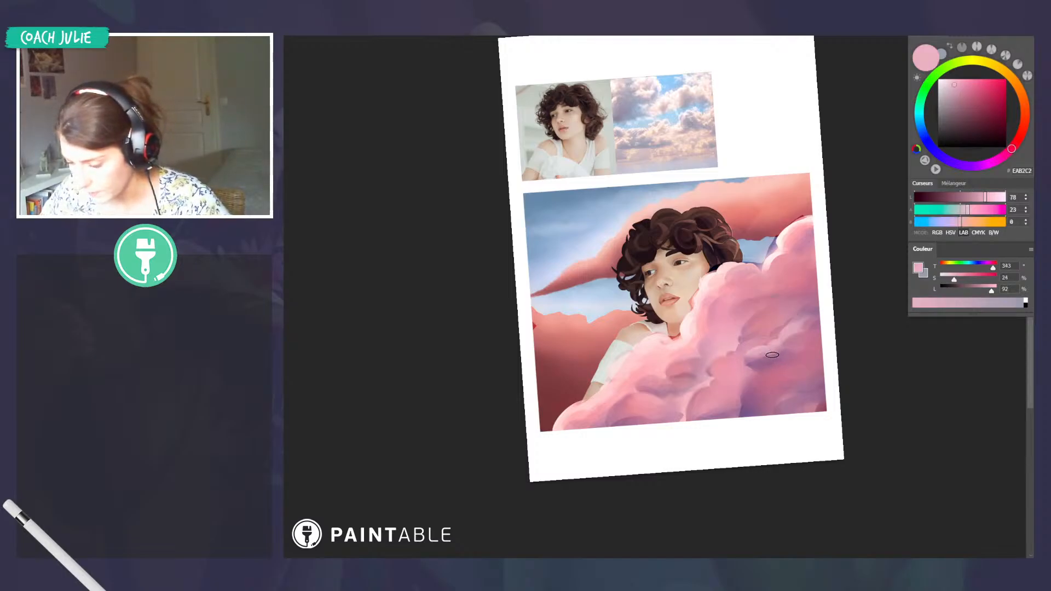
{"action": "left_click", "coordinate": [766, 356], "text": "alt"}
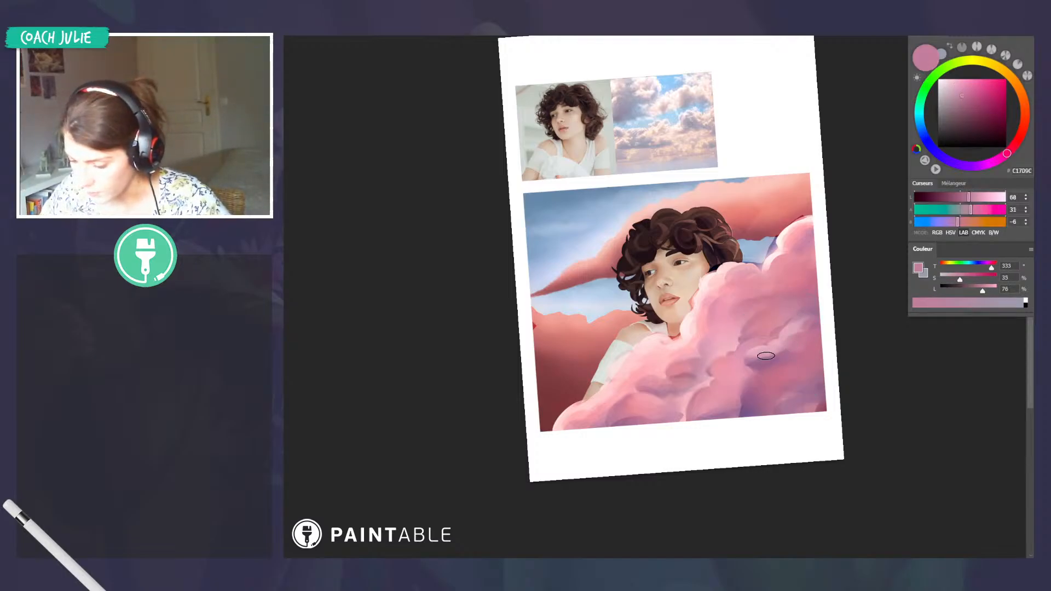
{"action": "left_click", "coordinate": [797, 351], "text": "alt"}
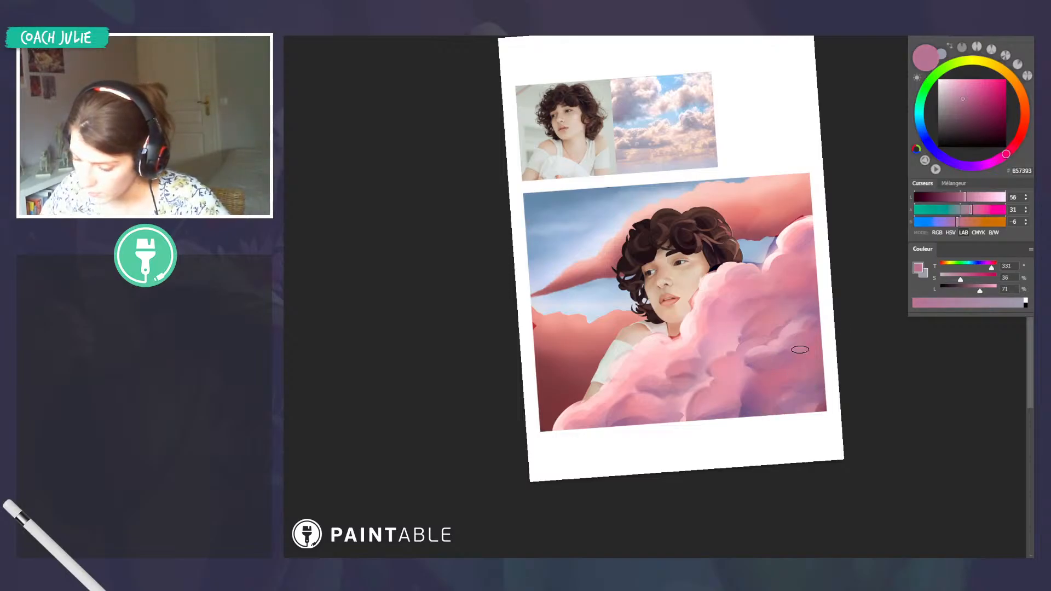
{"action": "left_click", "coordinate": [777, 358], "text": "alt"}
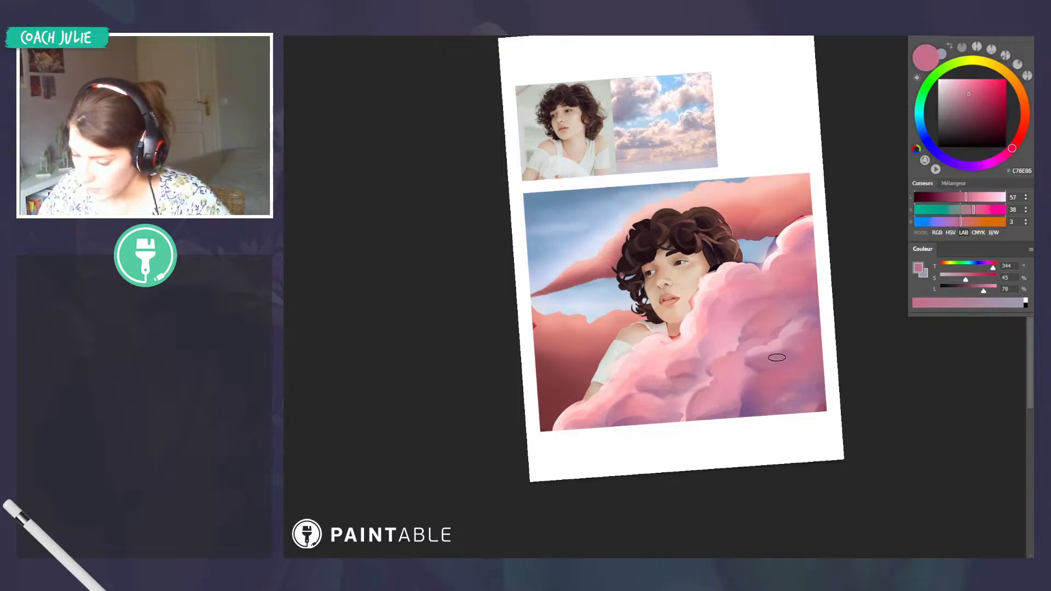
{"action": "left_click", "coordinate": [872, 269]}
{"action": "left_click_drag", "start_coordinate": [757, 362], "coordinate": [793, 355]}
{"action": "left_click", "coordinate": [775, 348], "text": "alt"}
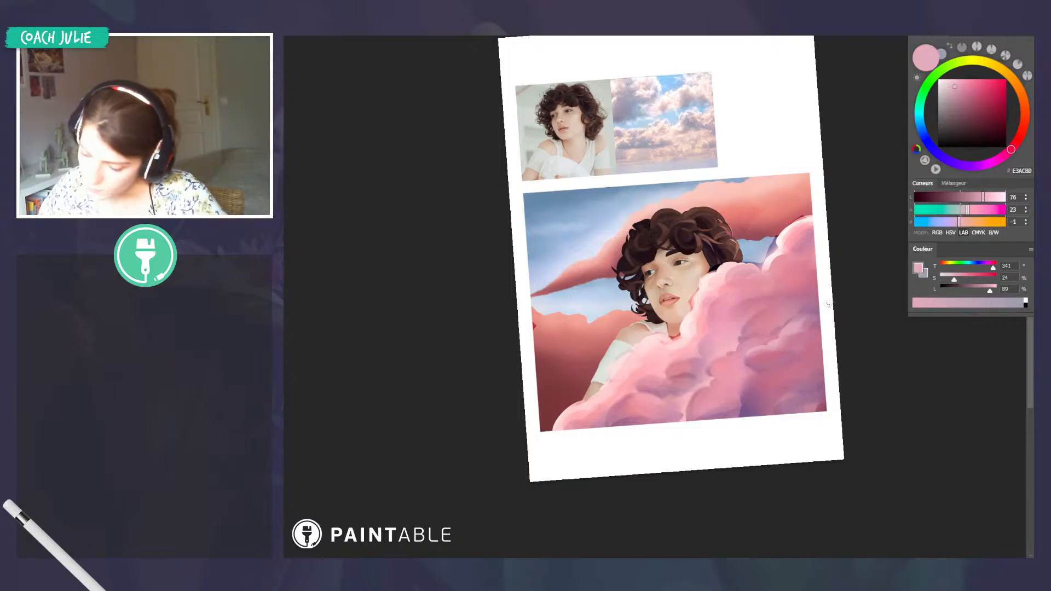
Soften the lower part of the right-hand puff with warm pinks sampled from the cloud's lit areas
{"action": "left_click", "coordinate": [705, 305], "text": "alt"}
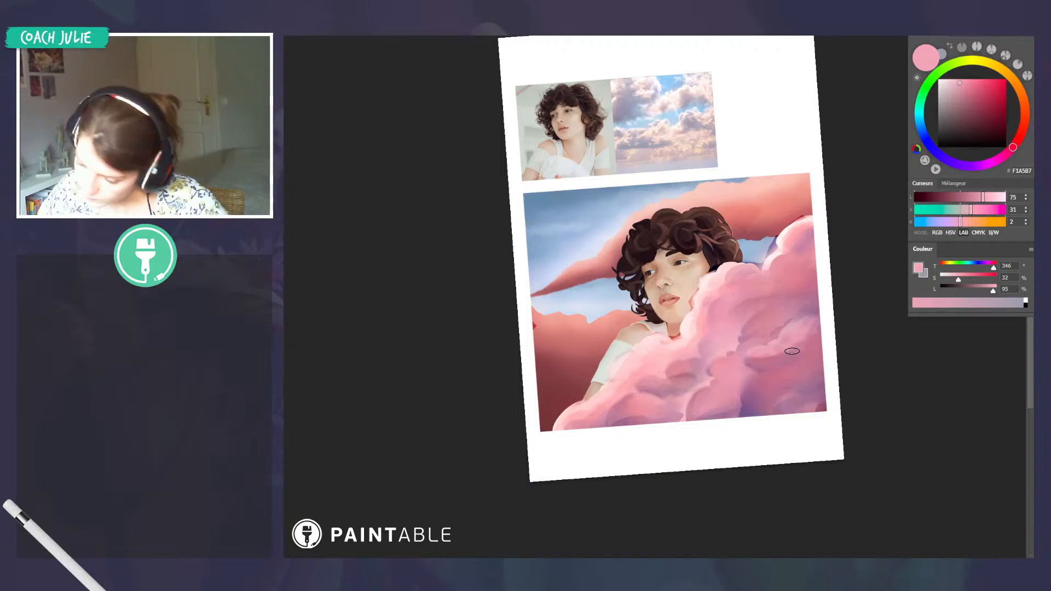
{"action": "left_click", "coordinate": [793, 368], "text": "alt"}
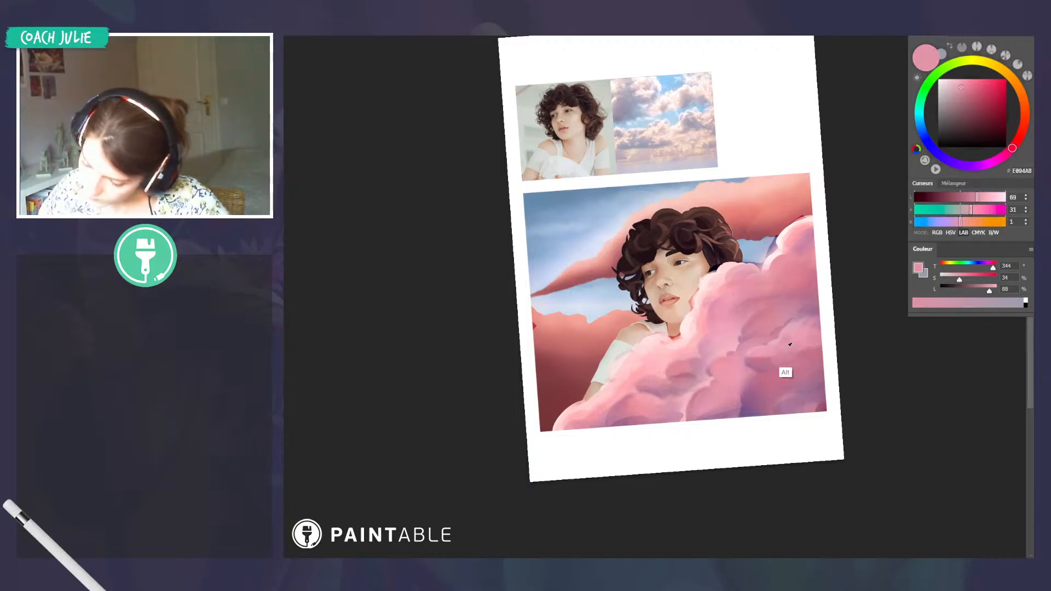
{"action": "left_click", "coordinate": [788, 372], "text": "alt"}
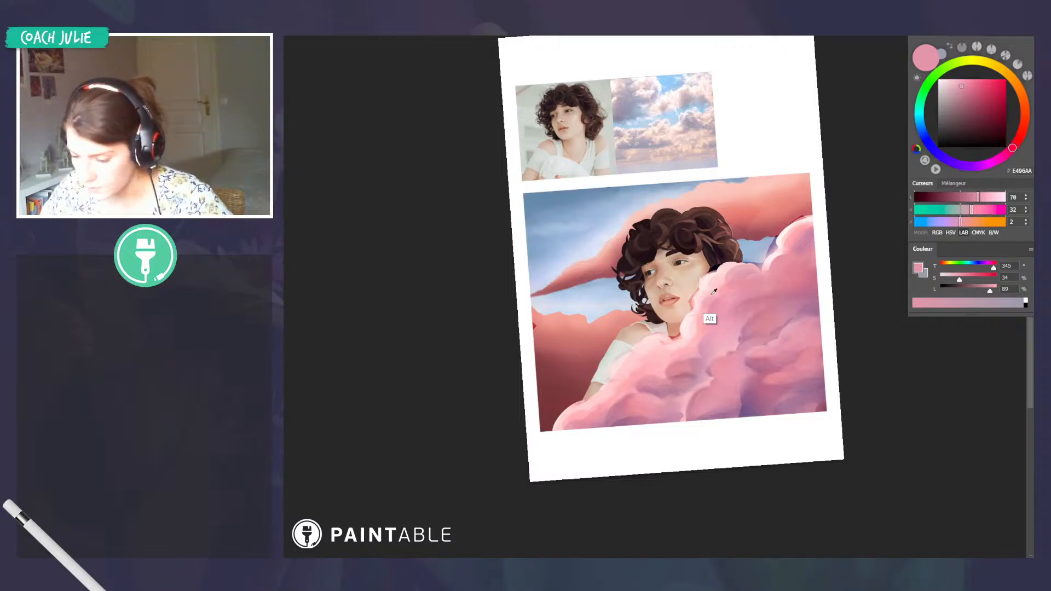
Brighten the puffs in the lower middle of the foreground cloud with sampled light pinks such as FFB1B8
{"action": "left_click", "coordinate": [706, 313], "text": "alt"}
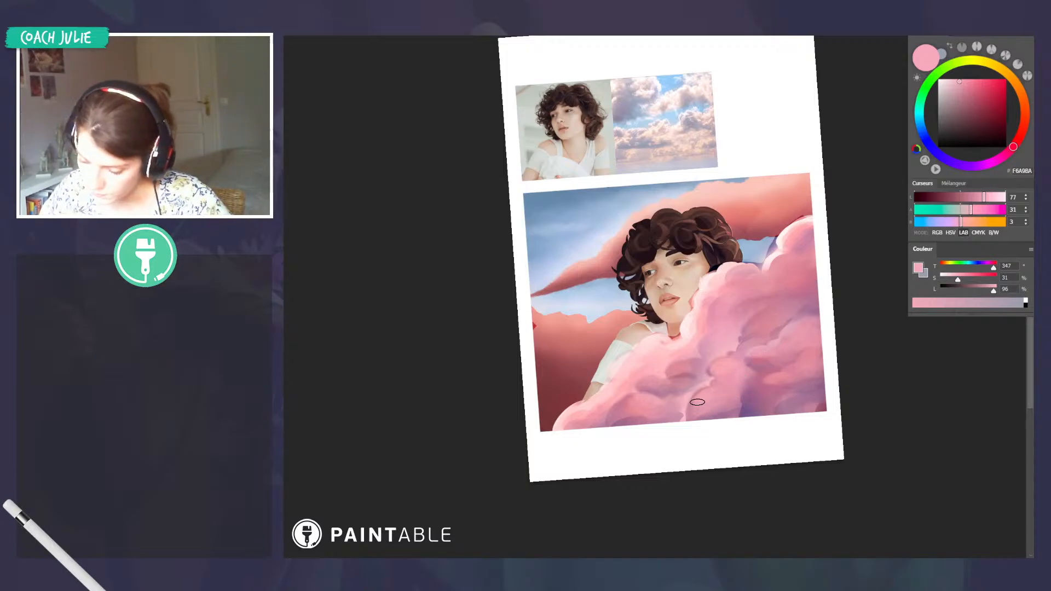
{"action": "left_click", "coordinate": [695, 350], "text": "alt"}
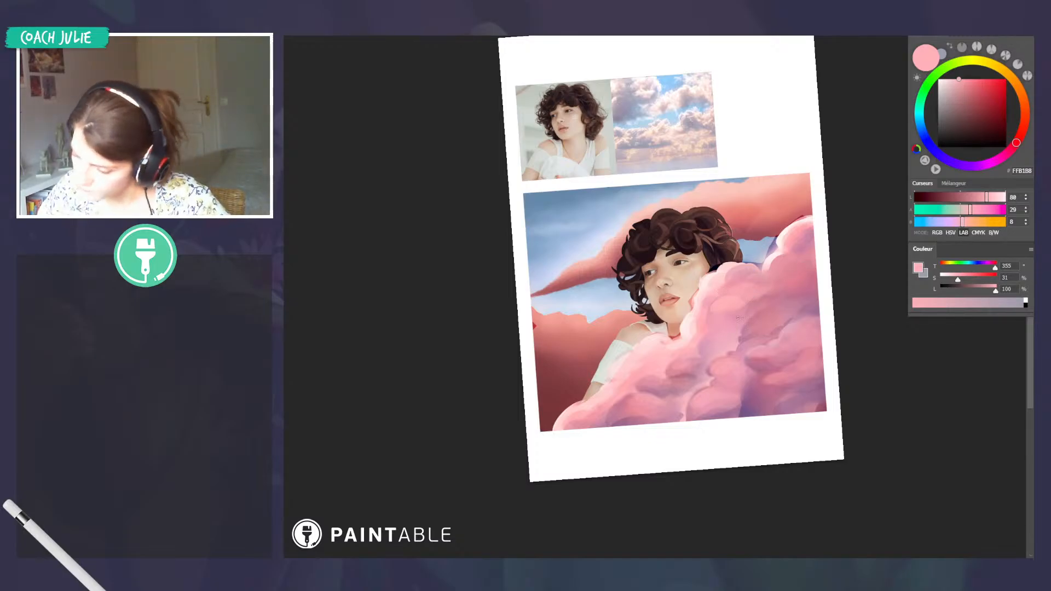
{"action": "scroll", "coordinate": [755, 305], "scroll_direction": "down", "scroll_amount": 2}
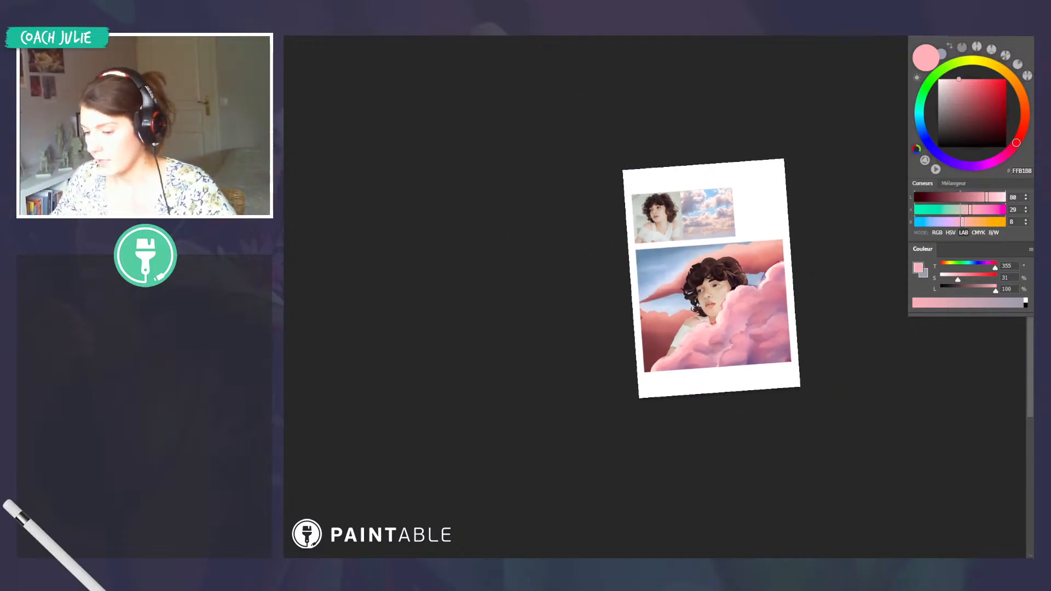
{"action": "scroll", "coordinate": [753, 330], "scroll_direction": "up", "scroll_amount": 3}
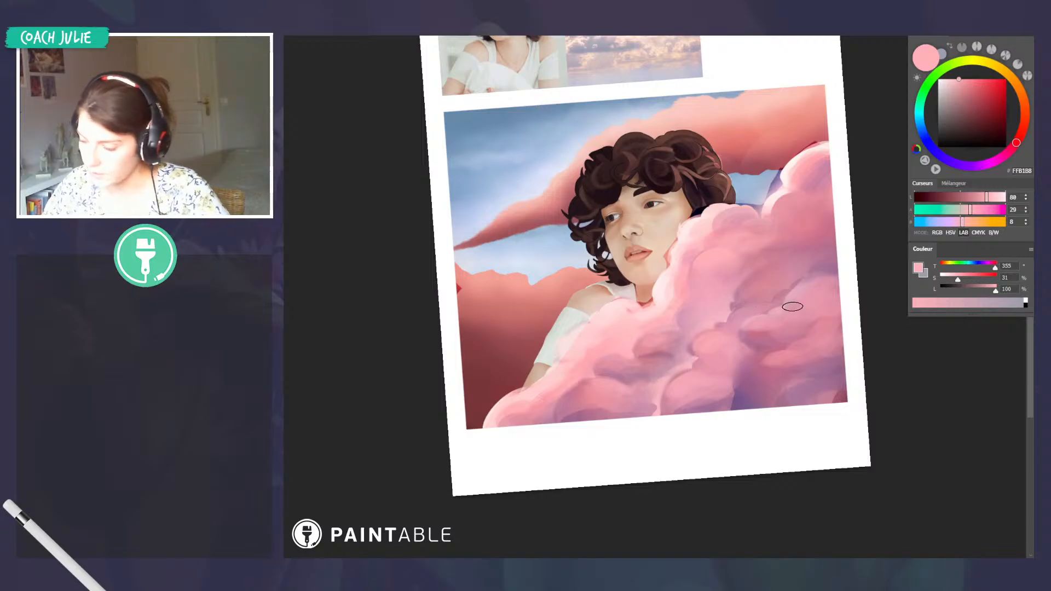
Blend the shadow at the inner end of the right-hand puff with sampled mid and light pinks
{"action": "left_click", "coordinate": [742, 333], "text": "ctrl"}
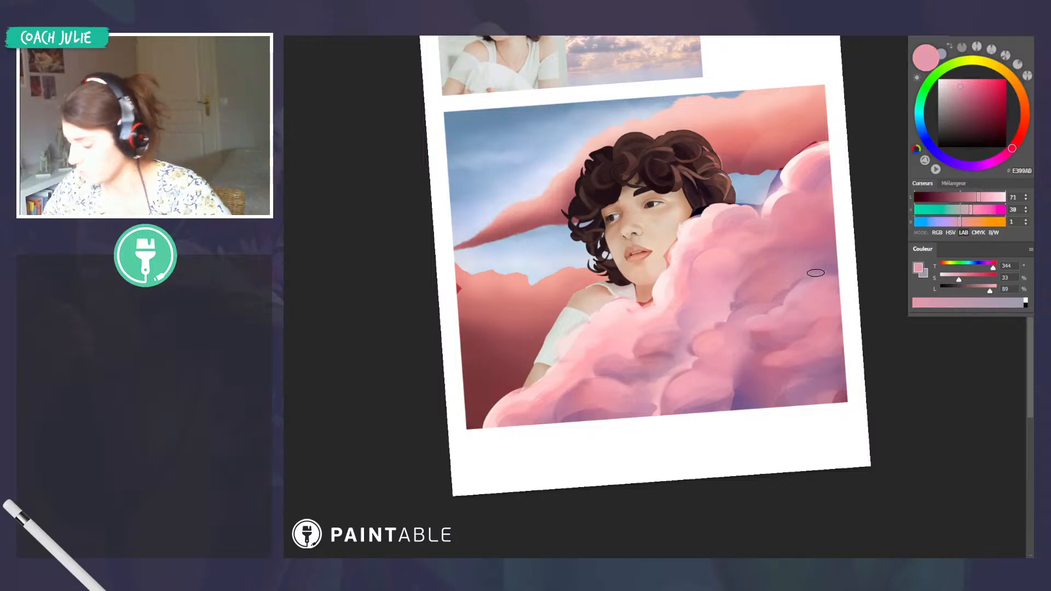
{"action": "left_click", "coordinate": [755, 341], "text": "alt"}
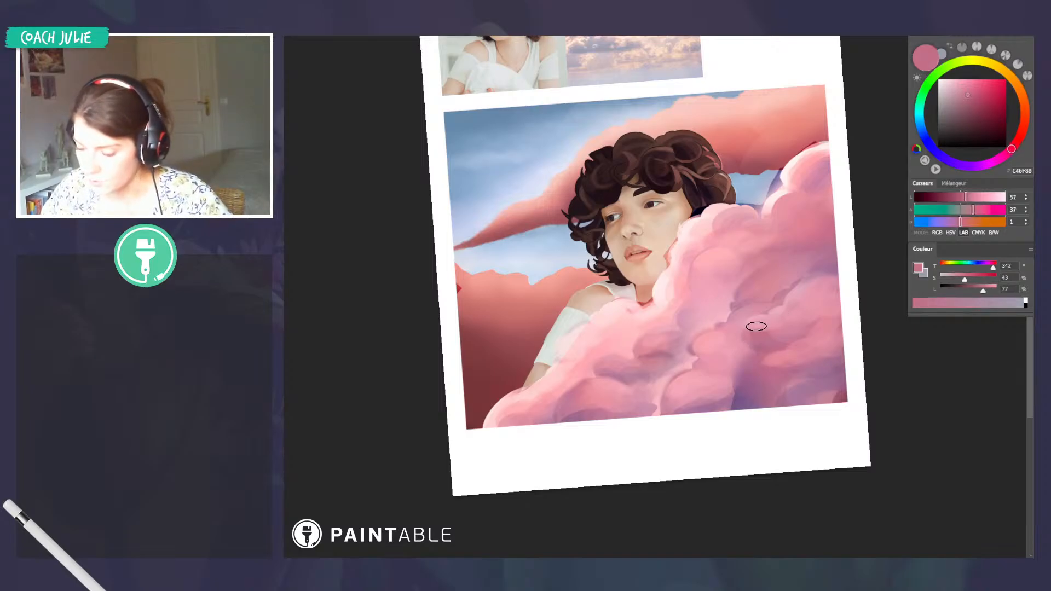
{"action": "left_click", "coordinate": [755, 306], "text": "alt"}
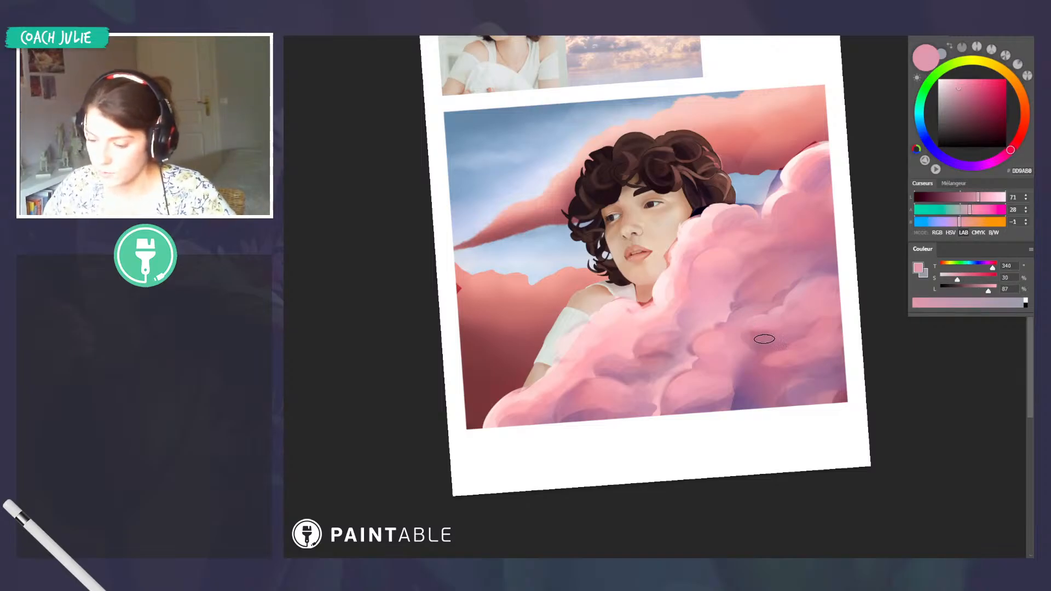
{"action": "left_click", "coordinate": [756, 340], "text": "alt"}
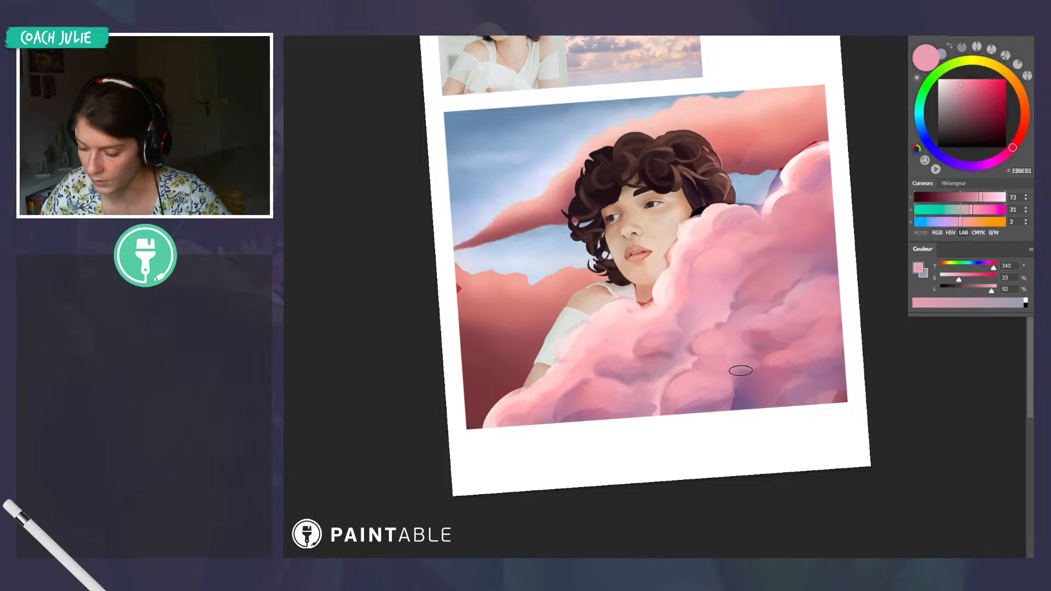
Break up the dark purple gap along the cloud's bottom edge with sampled mauve and pink strokes
{"action": "left_click", "coordinate": [740, 381], "text": "alt"}
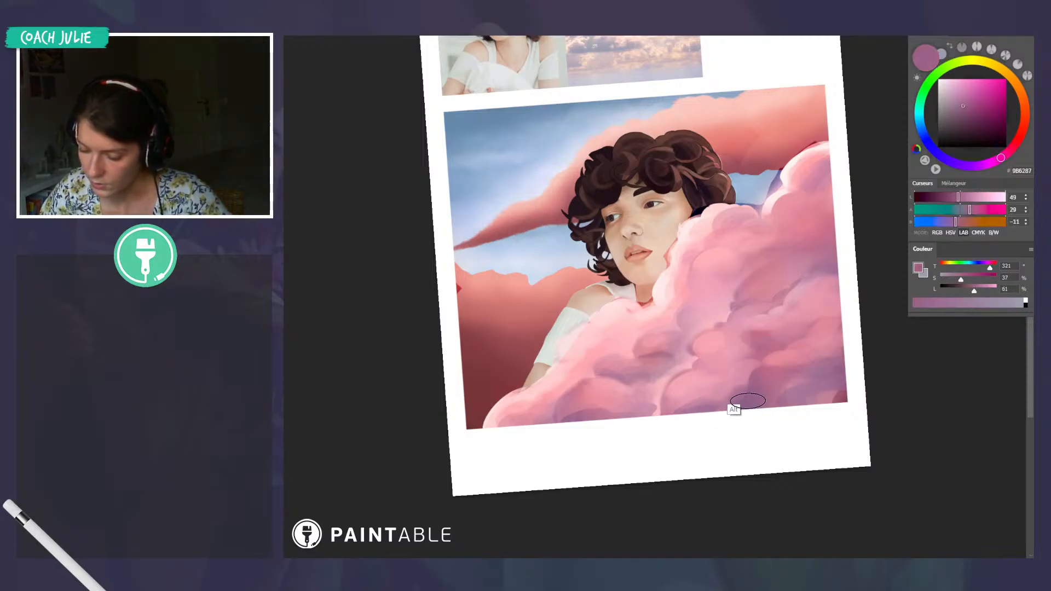
{"action": "left_click", "coordinate": [733, 400], "text": "alt"}
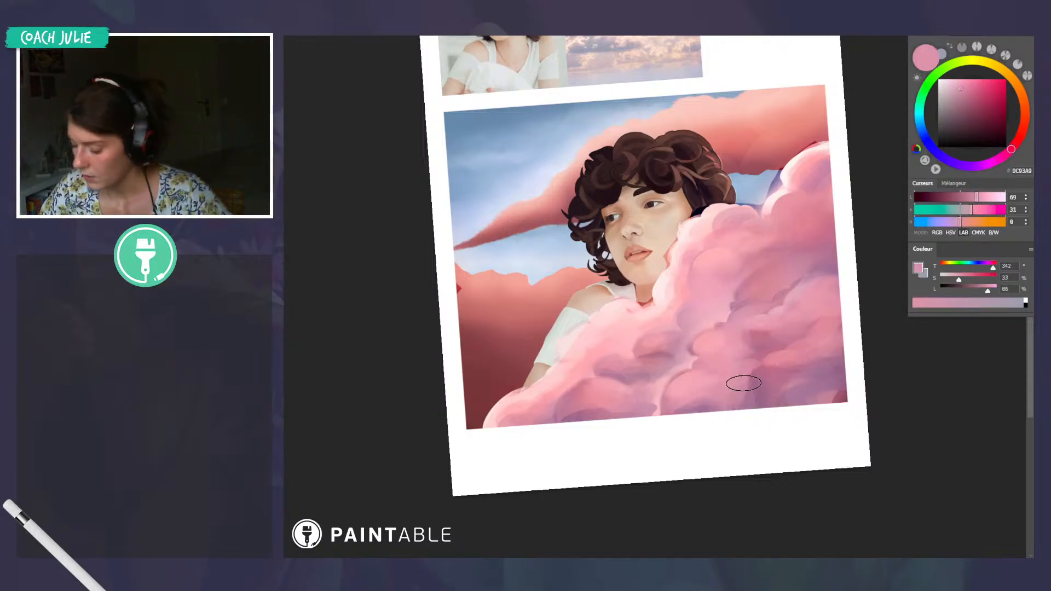
{"action": "left_click", "coordinate": [666, 418], "text": "alt"}
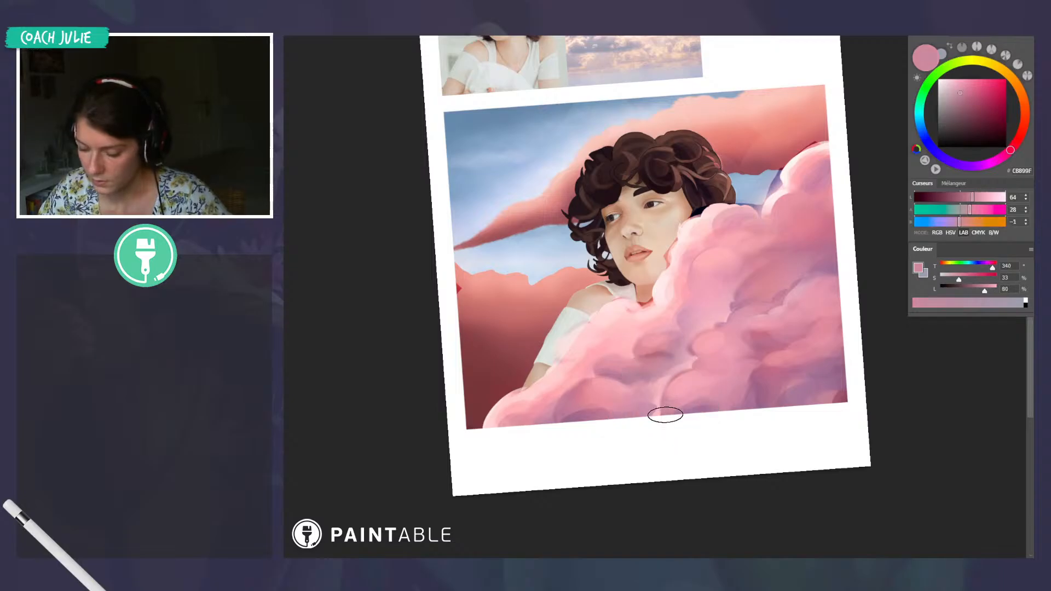
{"action": "left_click", "coordinate": [666, 417], "text": "alt"}
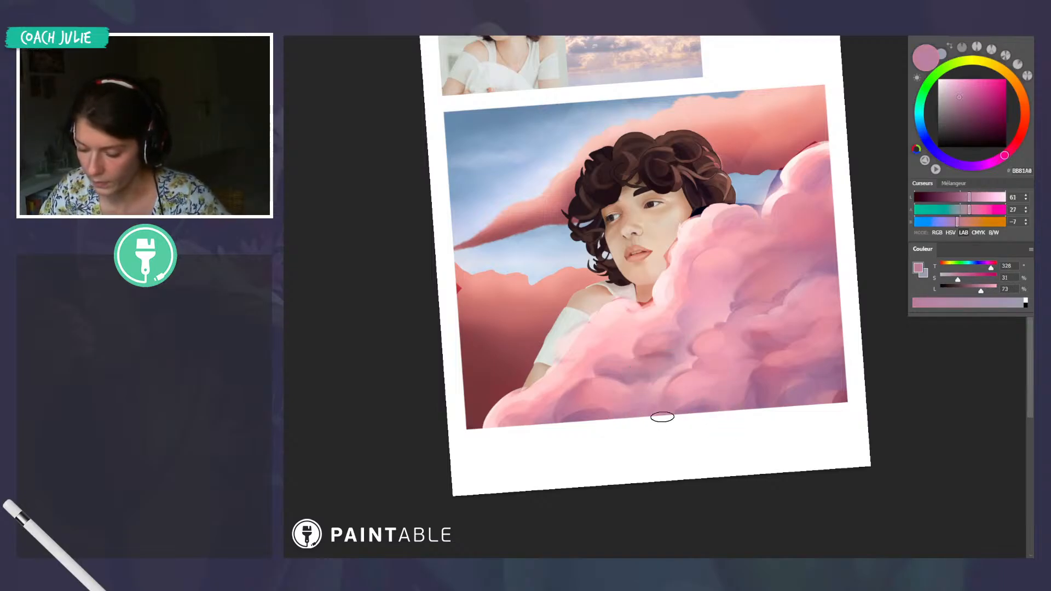
Smooth the rounded puff at the cloud's lower middle using pinks sampled from it and from the puff above
{"action": "left_click", "coordinate": [691, 405], "text": "alt"}
{"action": "left_click", "coordinate": [685, 388], "text": "alt"}
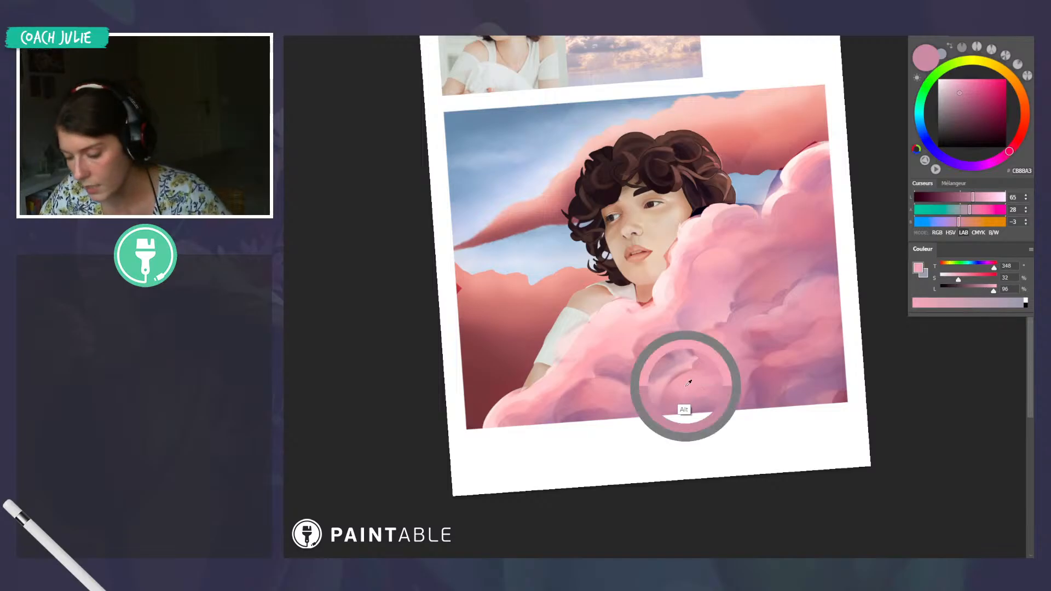
{"action": "left_click", "coordinate": [654, 346], "text": "alt"}
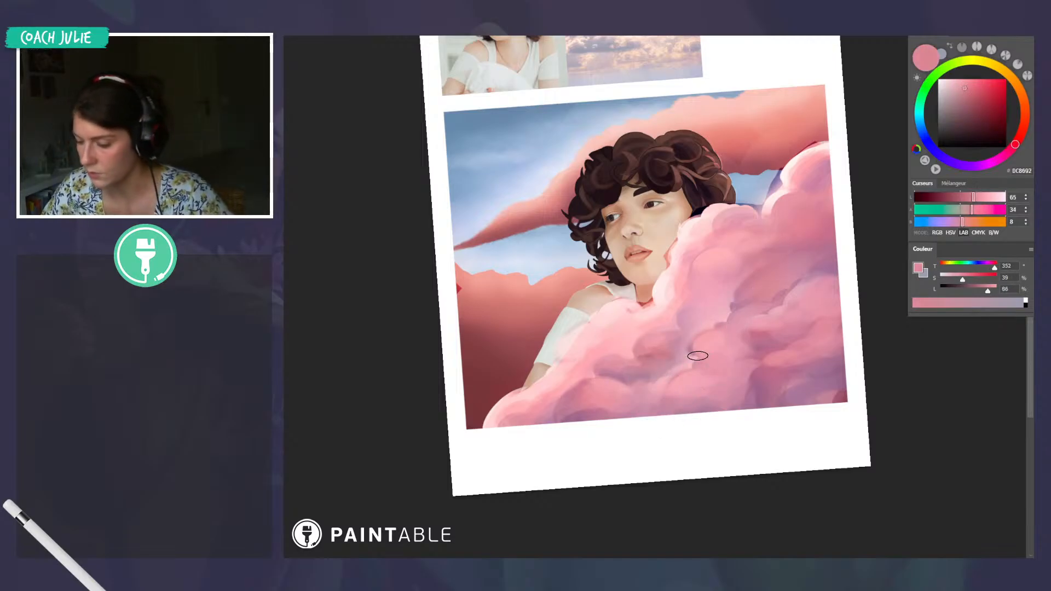
Paint mauve A46487 shading up from the bottom edge between the lower puffs and blend it with neighbouring pinks
{"action": "left_click", "coordinate": [761, 406], "text": "alt"}
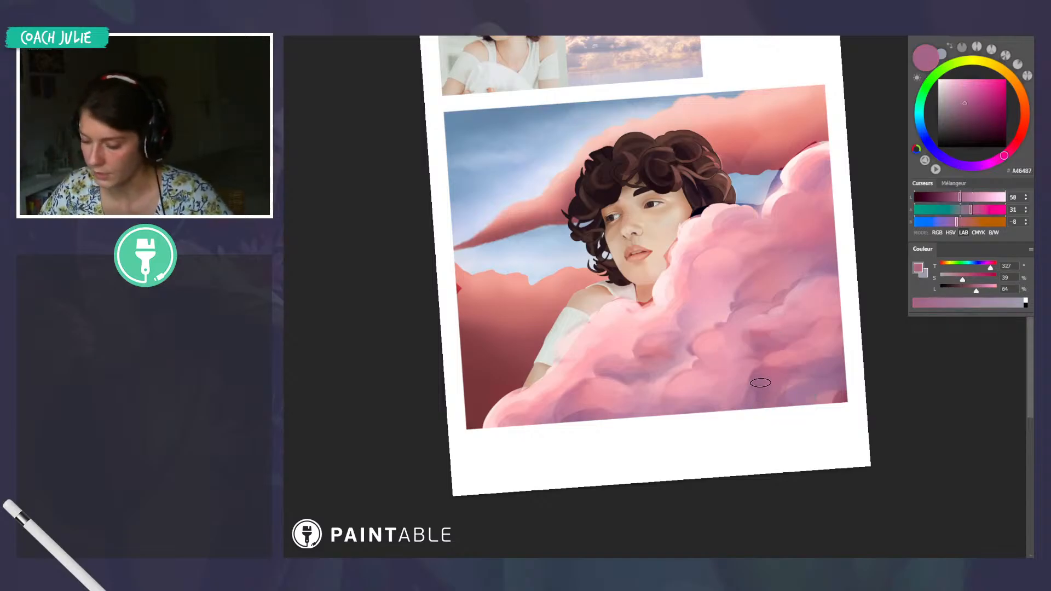
{"action": "mouse_move", "coordinate": [757, 401]}
{"action": "left_mouse_down"}
{"action": "mouse_move", "coordinate": [783, 373]}
{"action": "mouse_move", "coordinate": [746, 387]}
{"action": "mouse_move", "coordinate": [748, 399]}
{"action": "mouse_move", "coordinate": [748, 374]}
{"action": "left_mouse_up"}
{"action": "left_click", "coordinate": [747, 392], "text": "alt"}
{"action": "left_click", "coordinate": [767, 389], "text": "alt"}
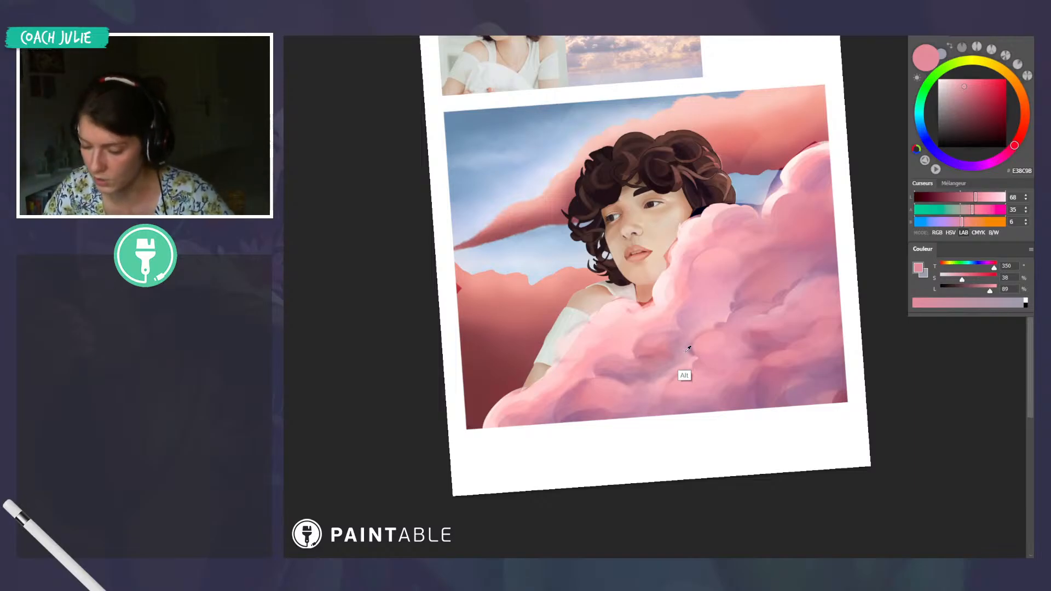
Refine the crease between the central puffs with a smaller brush and sampled dusty pinks such as C98FA7
{"action": "left_click", "coordinate": [684, 374], "text": "alt"}
{"action": "left_click", "coordinate": [676, 345], "text": "alt"}
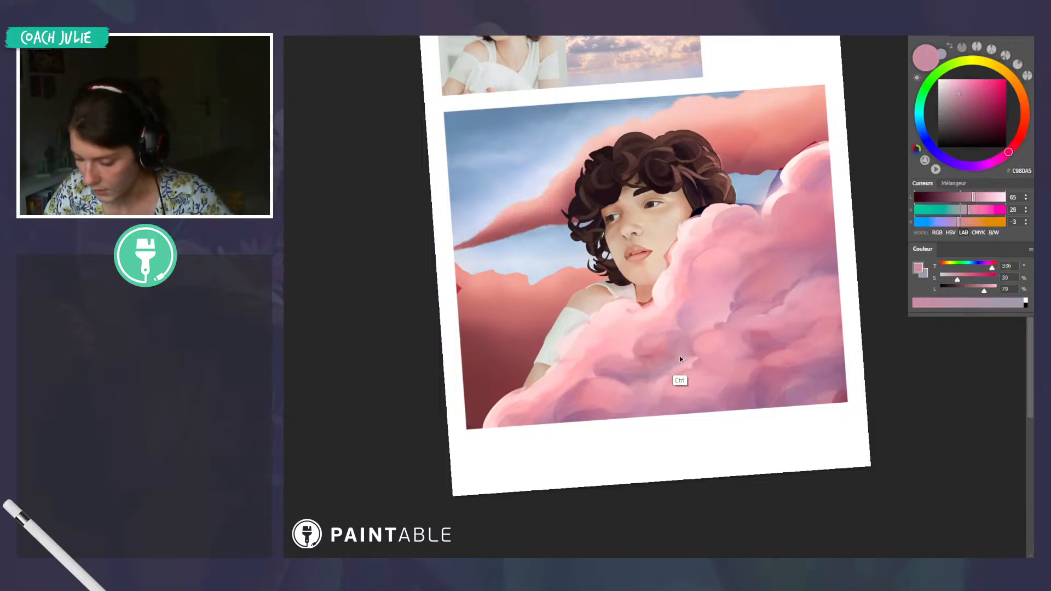
{"action": "left_click", "coordinate": [683, 359], "text": "alt"}
{"action": "left_click", "coordinate": [680, 364], "text": "alt"}
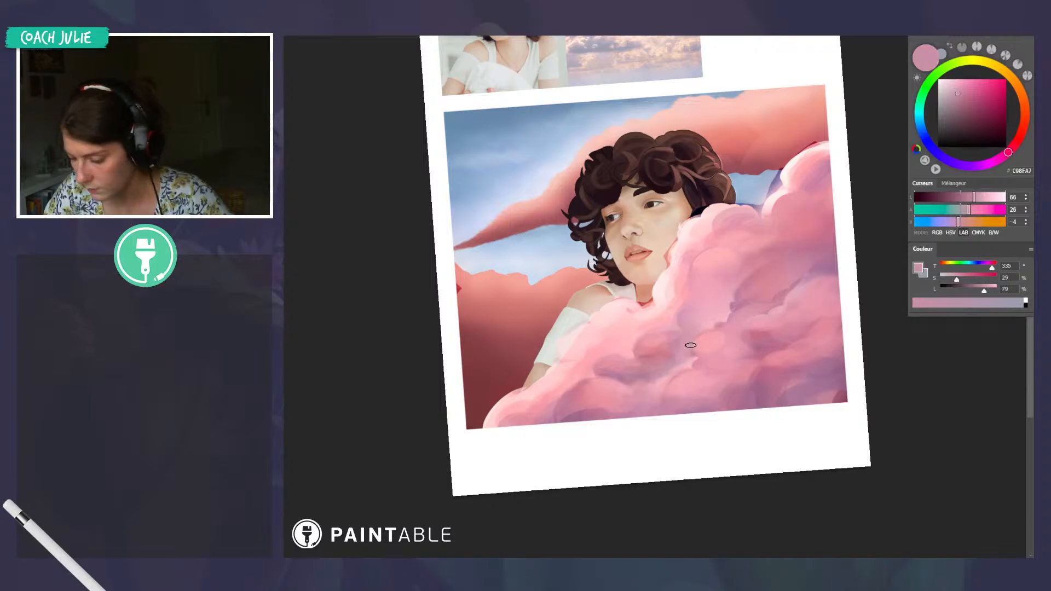
Blend the shaded folds in the upper right part of the foreground cloud with sampled light and dusty pinks
{"action": "left_click", "coordinate": [715, 329], "text": "alt"}
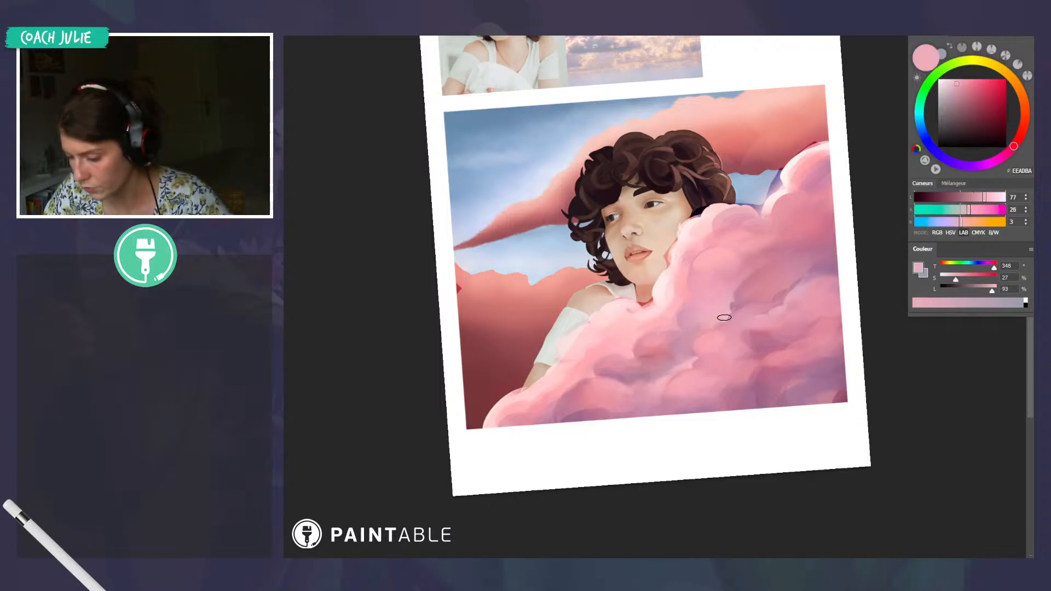
{"action": "left_click", "coordinate": [751, 285], "text": "alt"}
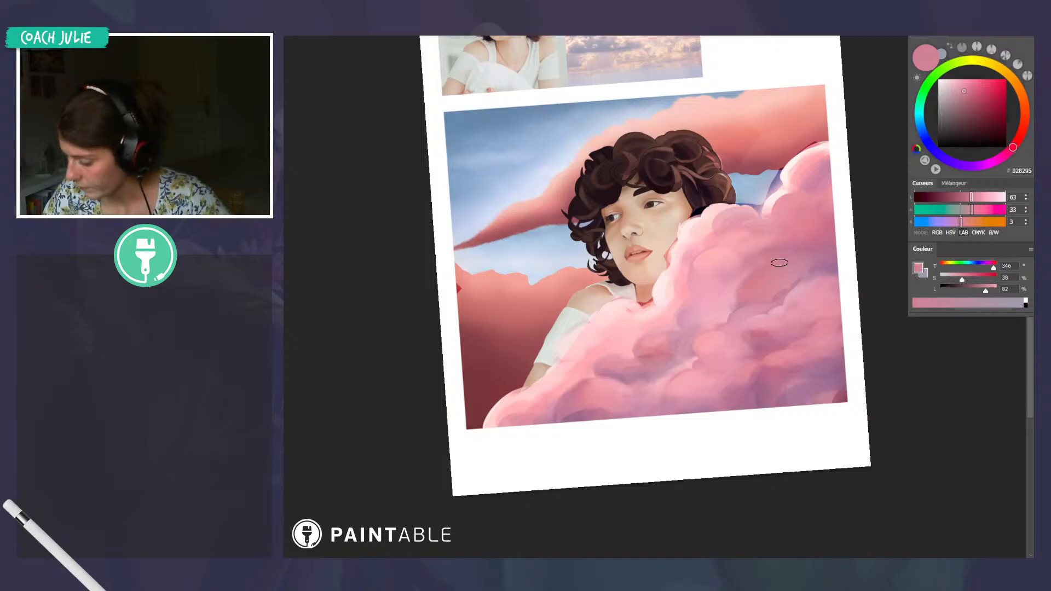
{"action": "left_click", "coordinate": [727, 306], "text": "alt"}
{"action": "left_click", "coordinate": [732, 309], "text": "alt"}
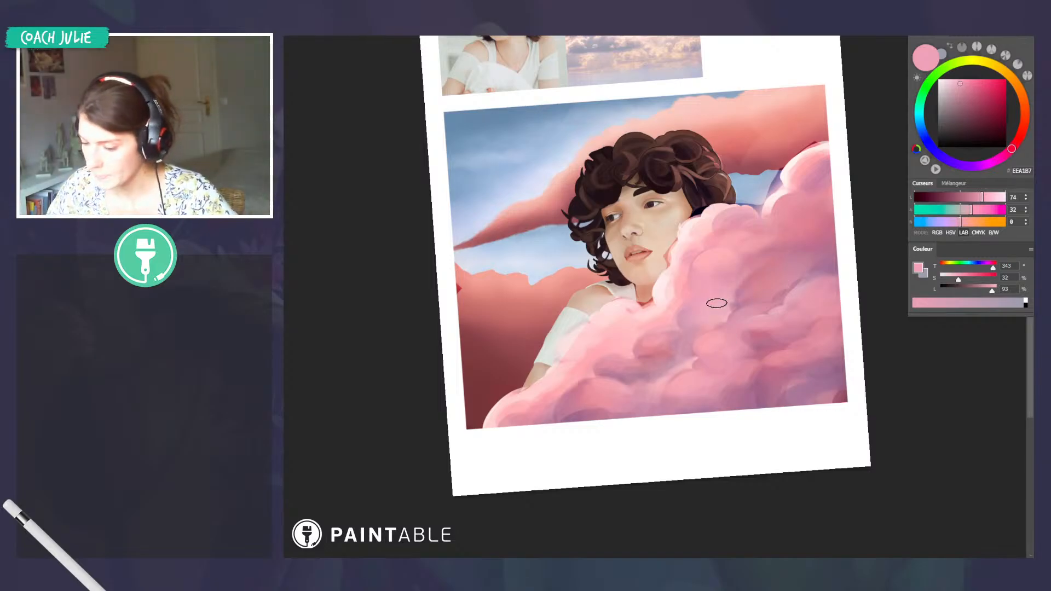
{"action": "key", "text": "alt"}
{"action": "left_click", "coordinate": [783, 293], "text": "alt"}
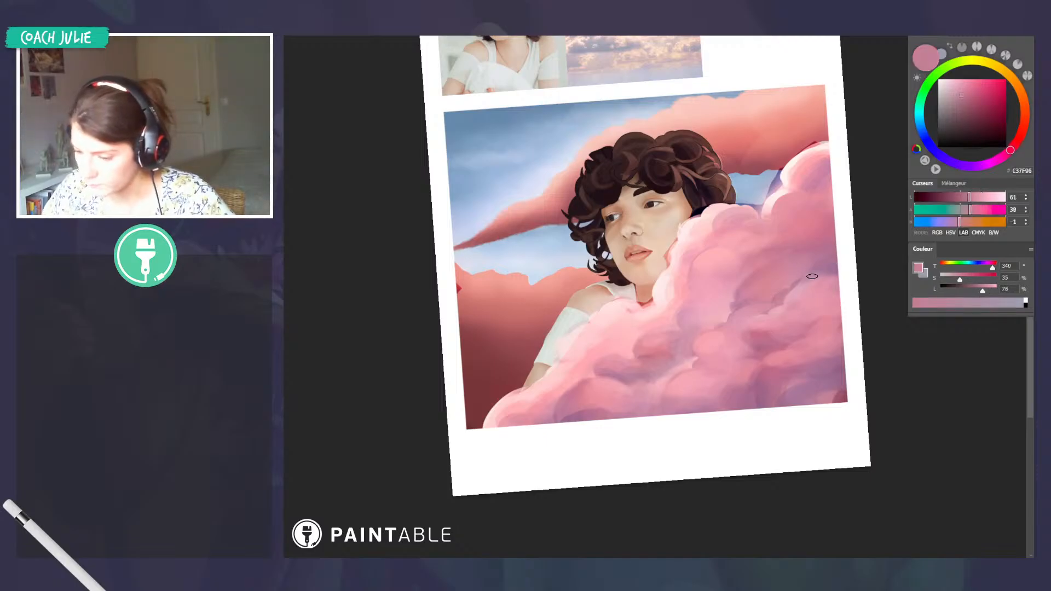
Straighten the canvas and examine the whole painting alongside the portrait and sky reference photos
{"action": "scroll", "coordinate": [729, 259], "scroll_direction": "down", "scroll_amount": 8}
{"action": "scroll", "coordinate": [758, 402], "scroll_direction": "up", "scroll_amount": 4}
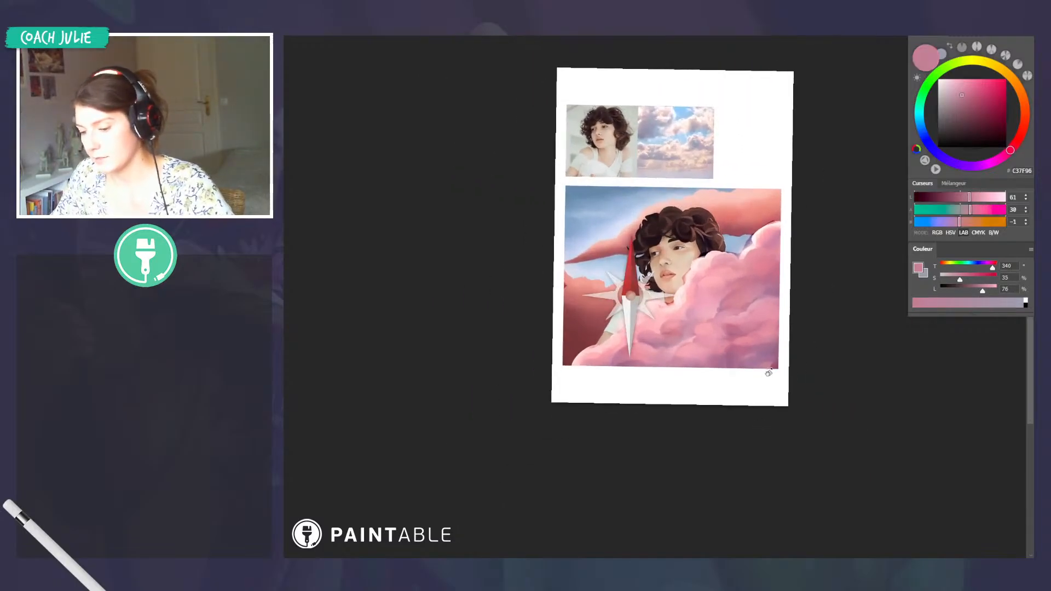
{"action": "left_click_drag", "start_coordinate": [766, 361], "coordinate": [791, 379]}
{"action": "scroll", "coordinate": [751, 350], "scroll_direction": "up", "scroll_amount": 1}
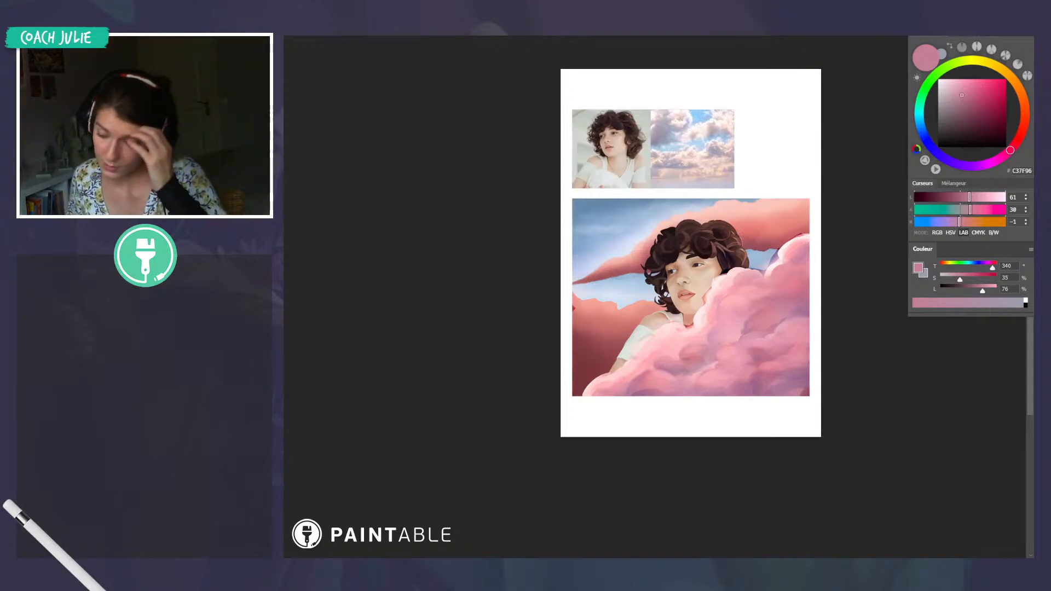
{"action": "scroll", "coordinate": [718, 275], "scroll_direction": "up", "scroll_amount": 3}
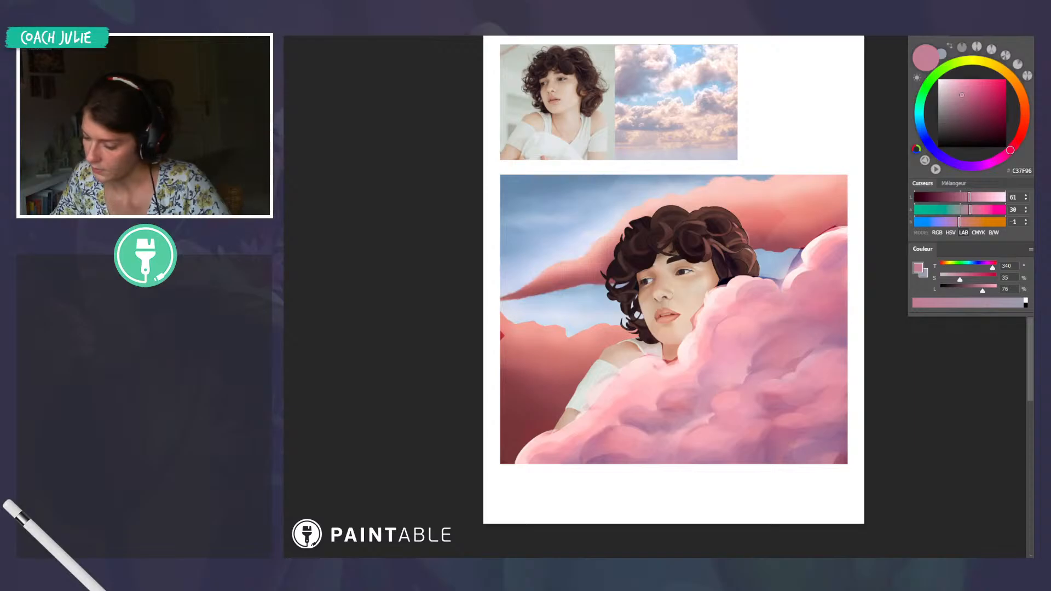
Compare the foreground cloud with and without its detailed pink and purple painting by toggling that layer's visibility
{"action": "key", "text": "d"}
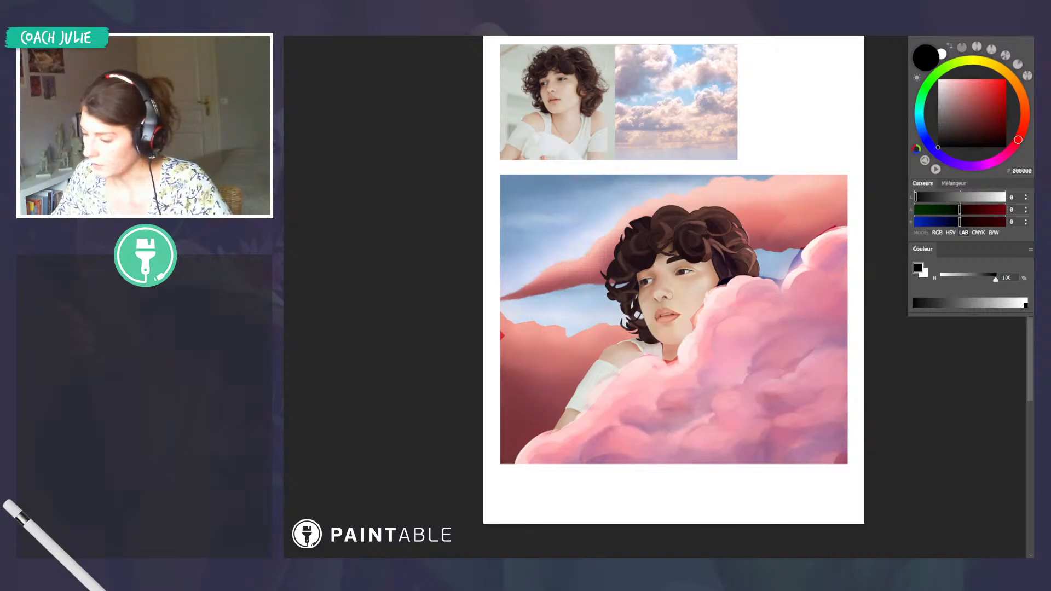
{"action": "key", "text": "ctrl+2"}
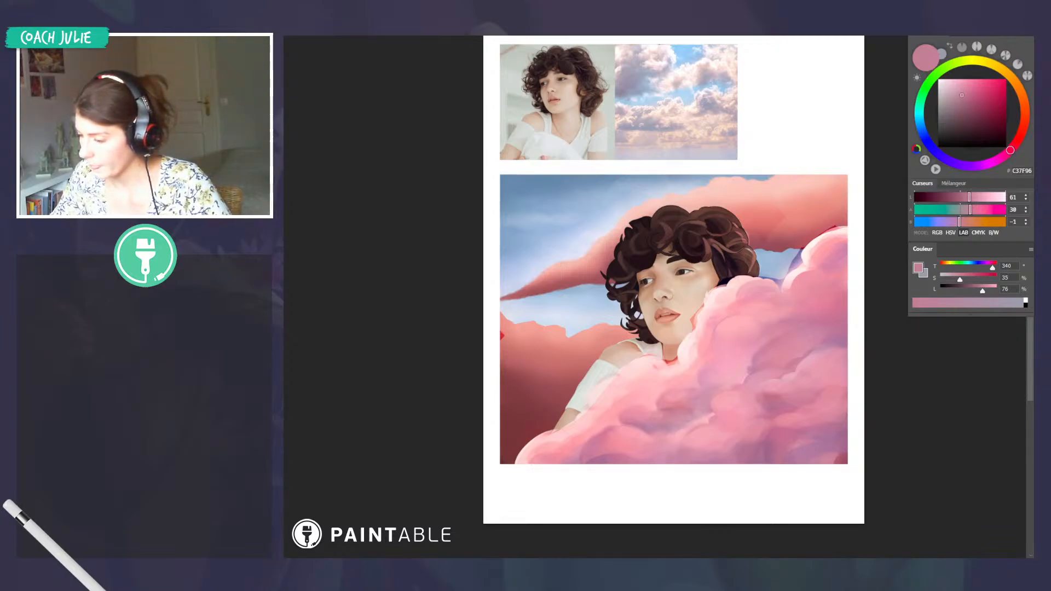
{"action": "scroll", "coordinate": [741, 342], "scroll_direction": "up", "scroll_amount": 1}
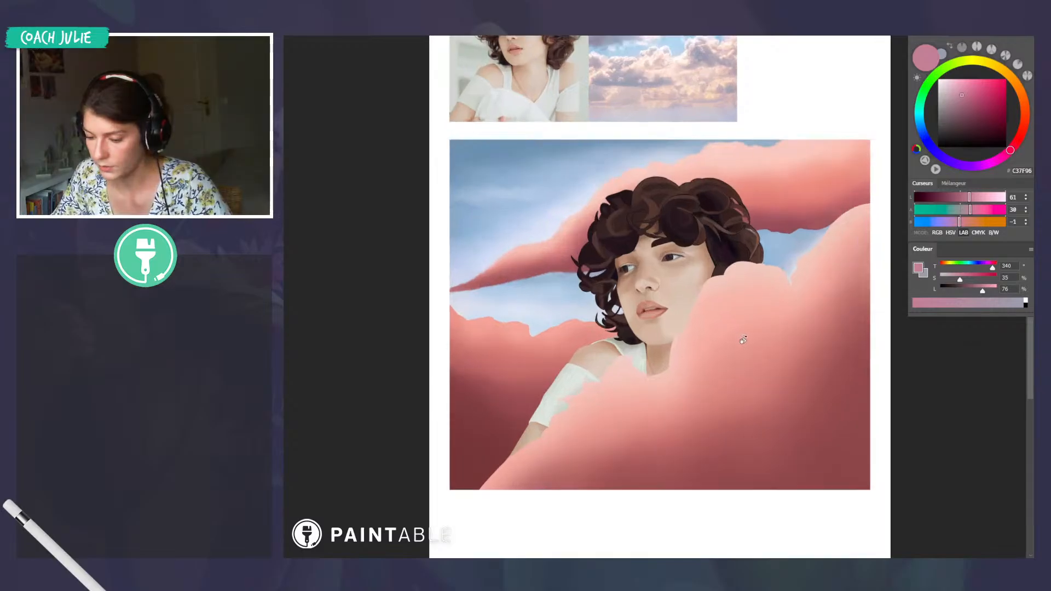
{"action": "key", "text": "ctrl+comma"}
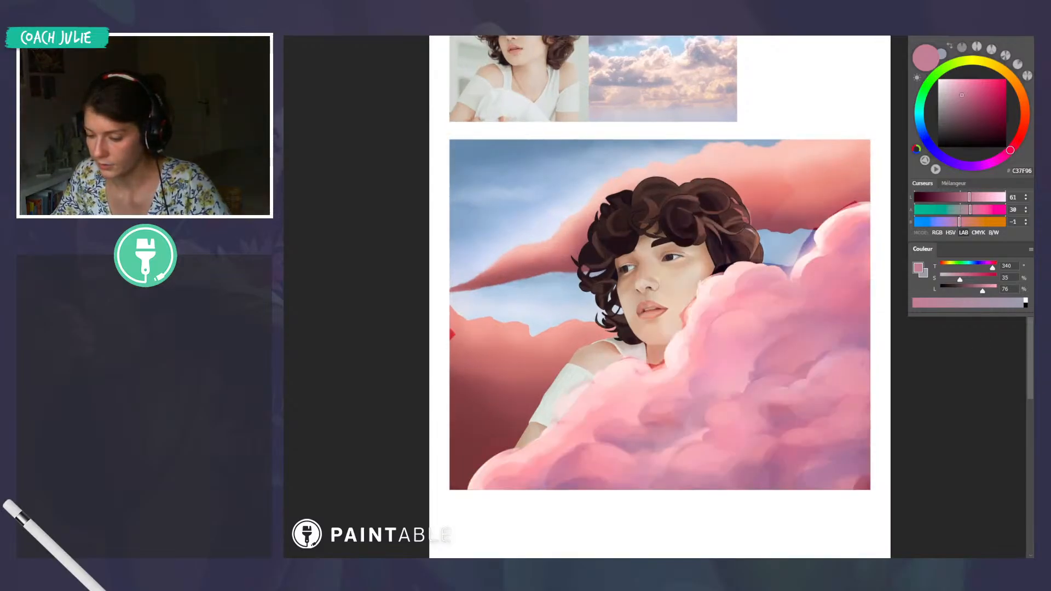
{"action": "key", "text": "ctrl+comma"}
{"action": "key", "text": "ctrl+comma"}
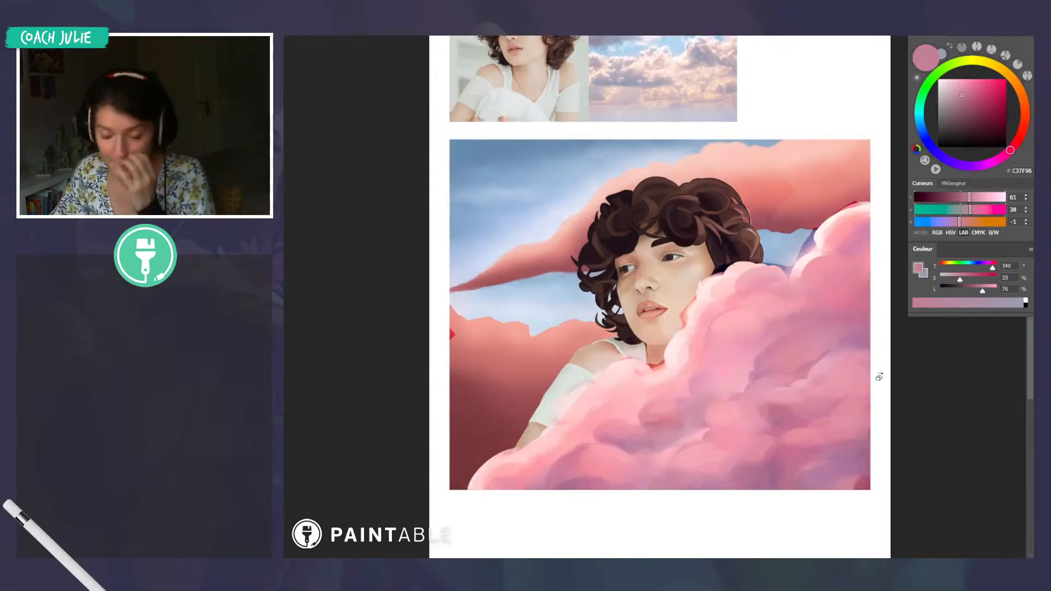